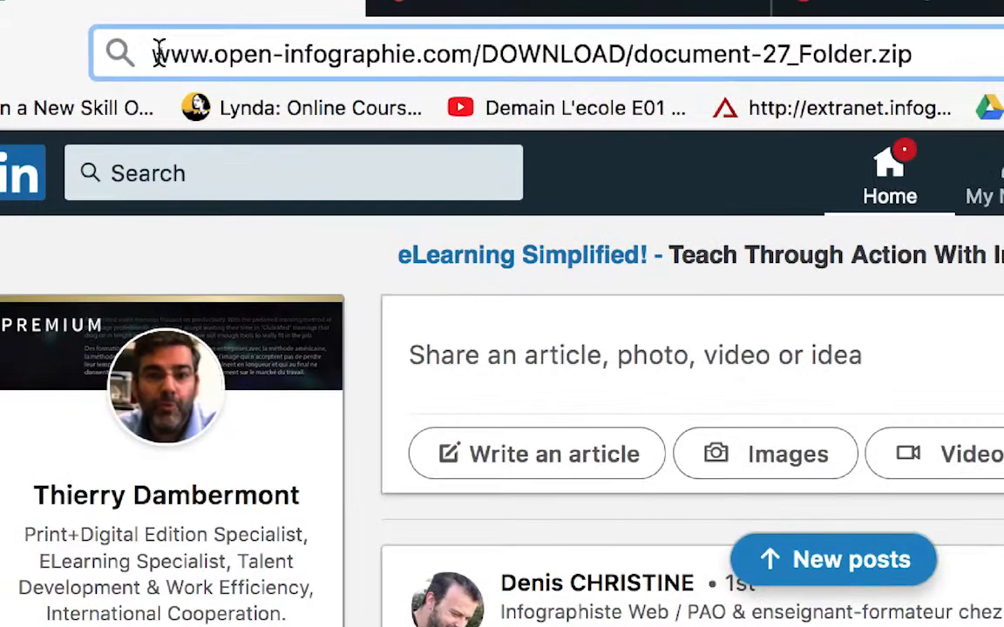
Select the download address of document-27_Folder.zip and view its shortened link on the Bitly page
drag(158, 54, 906, 61)
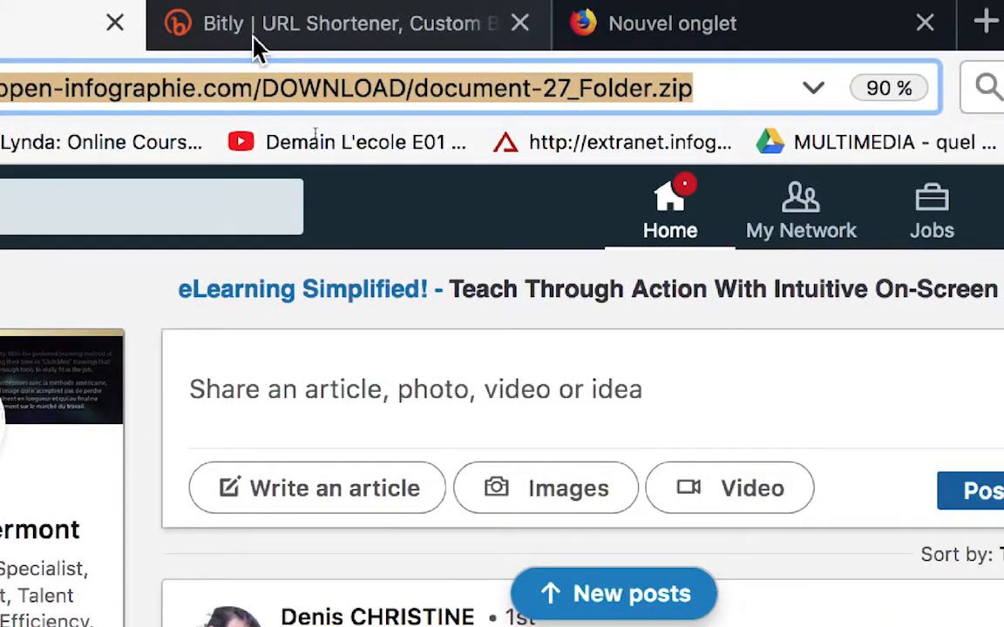
click(257, 48)
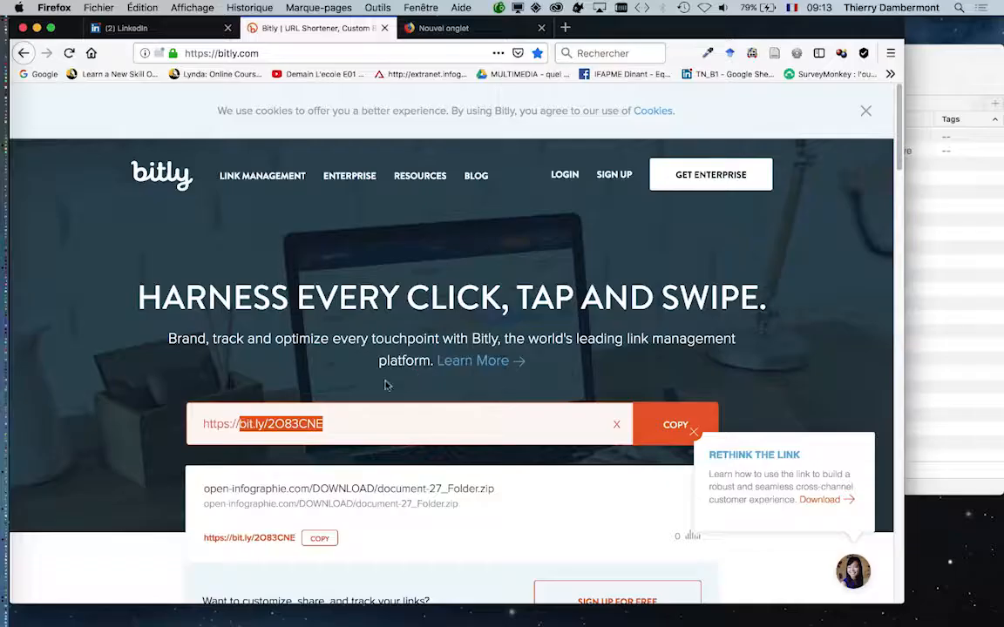
scroll(277, 302, down, 5)
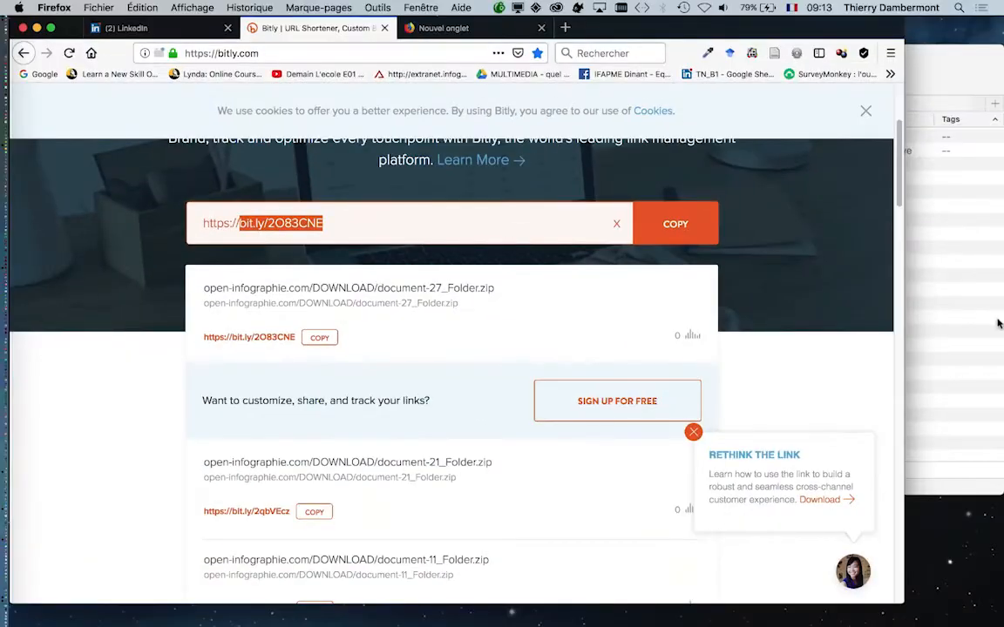
Switch to the Finder window of the InDesign SESSION 4 folder, move it slightly and hide all other applications
click(972, 318)
drag(746, 68, 722, 69)
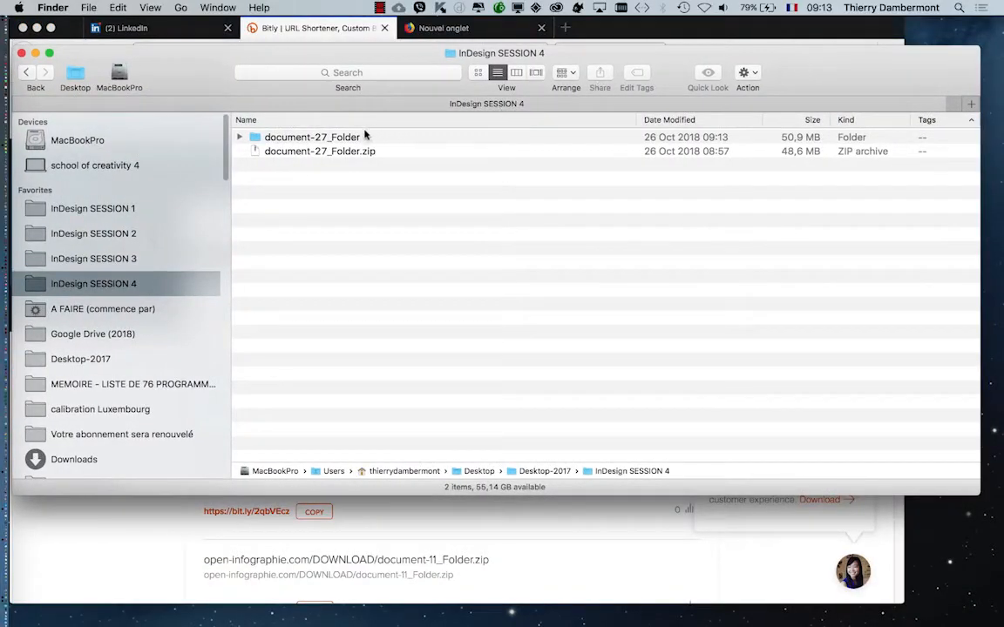
key(alt+super+h)
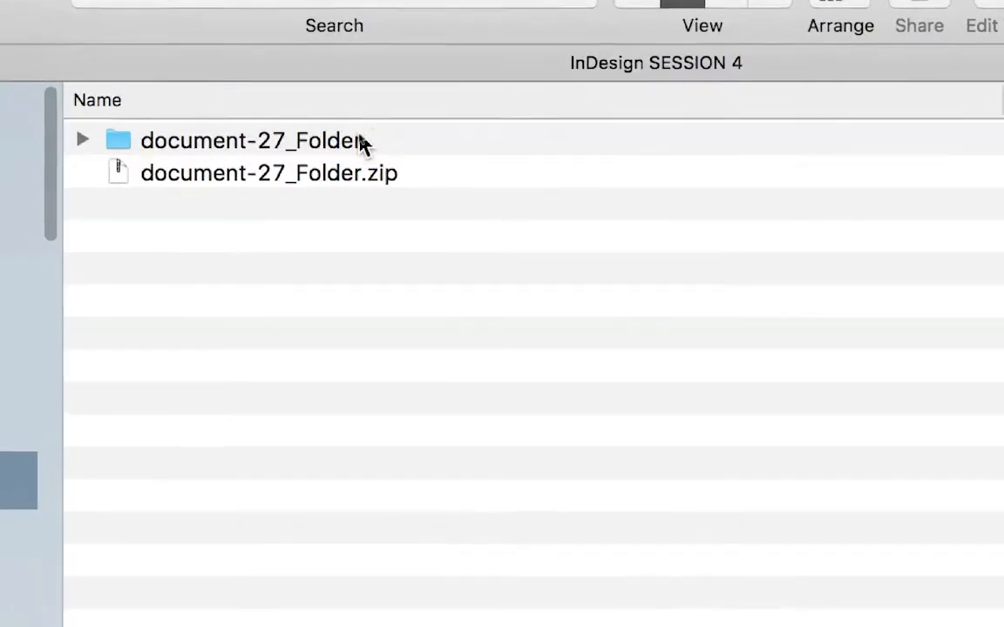
Expand document-27_Folder and its Links subfolder, and widen the Name column to show the long file names
click(366, 138)
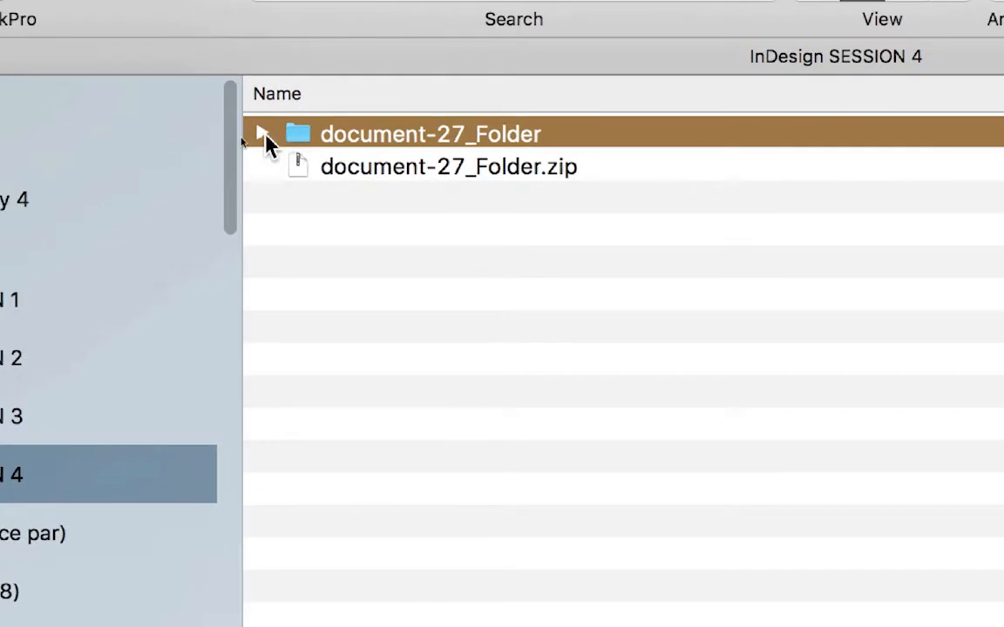
click(250, 133)
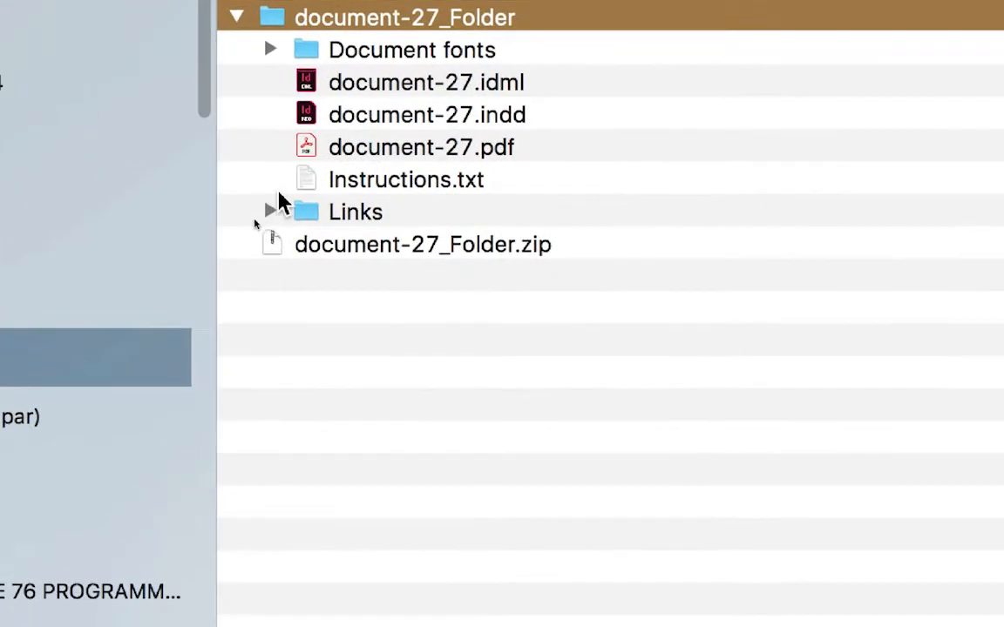
click(265, 217)
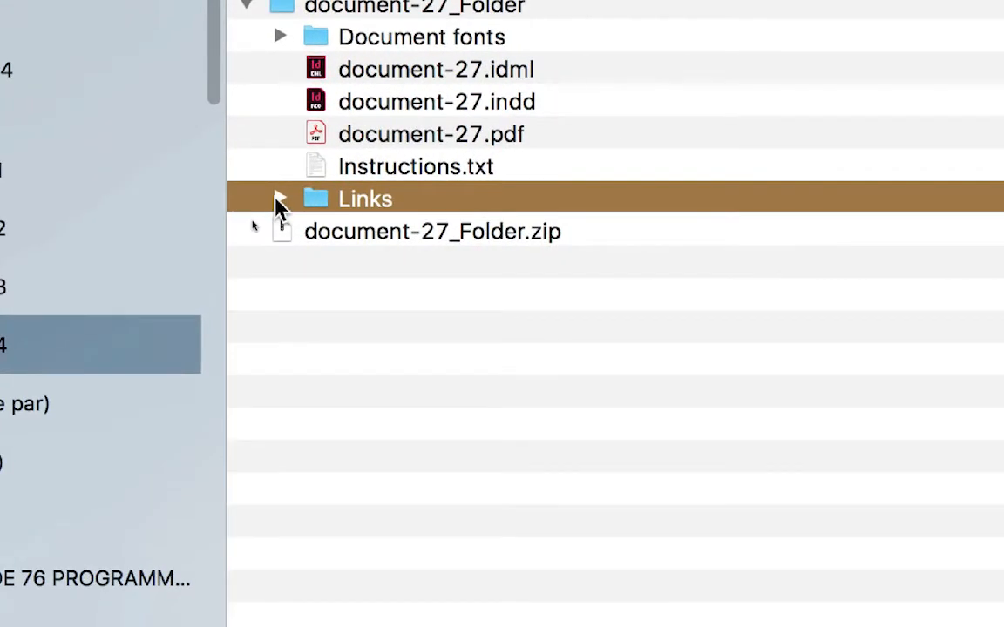
click(280, 199)
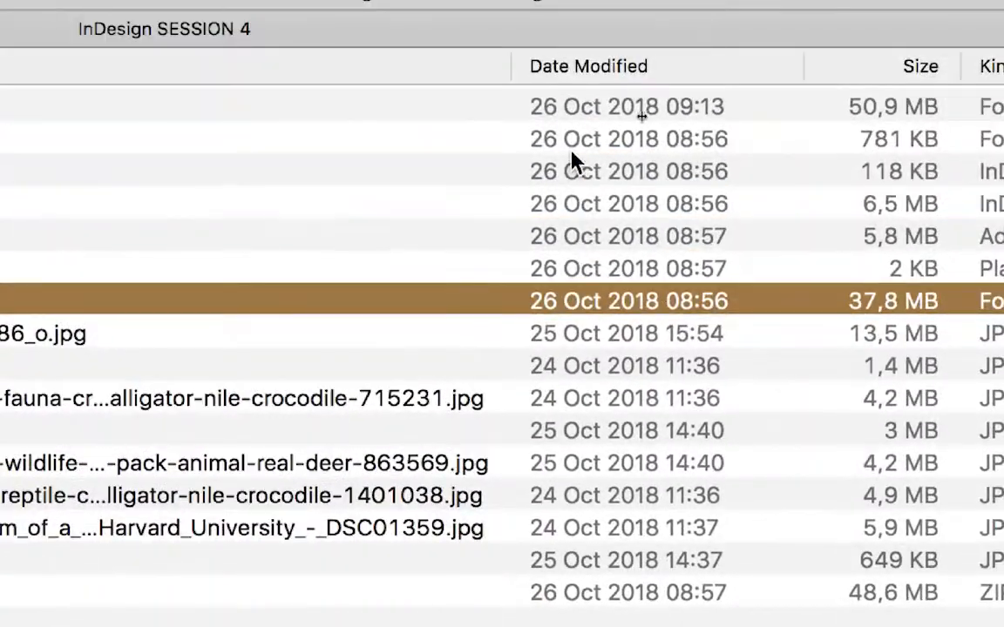
drag(513, 66, 891, 160)
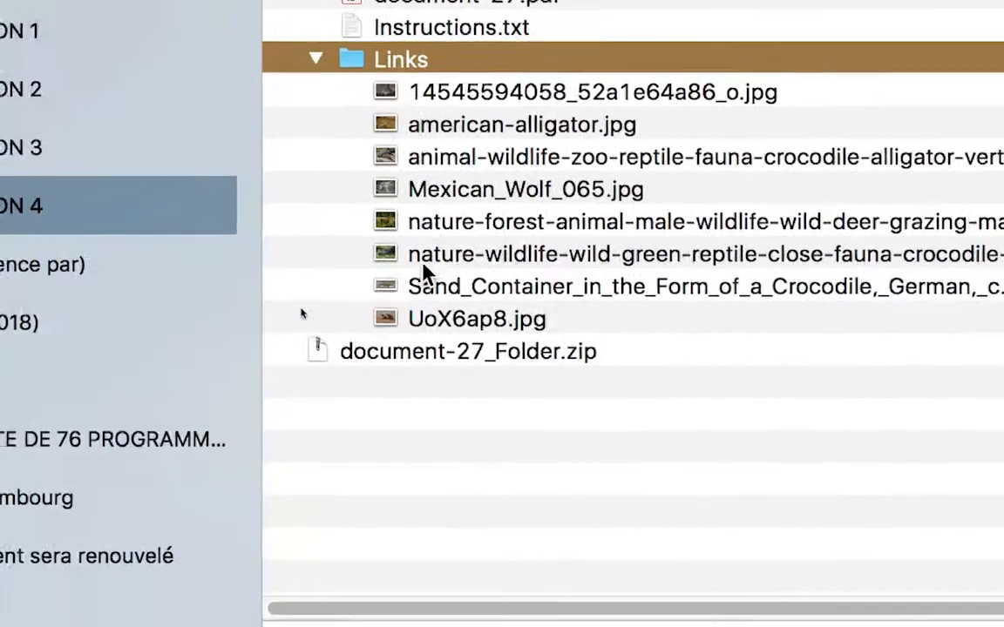
Examine how document-27_Folder and Links are nested and how long the deer and crocodile image file names are
click(431, 265)
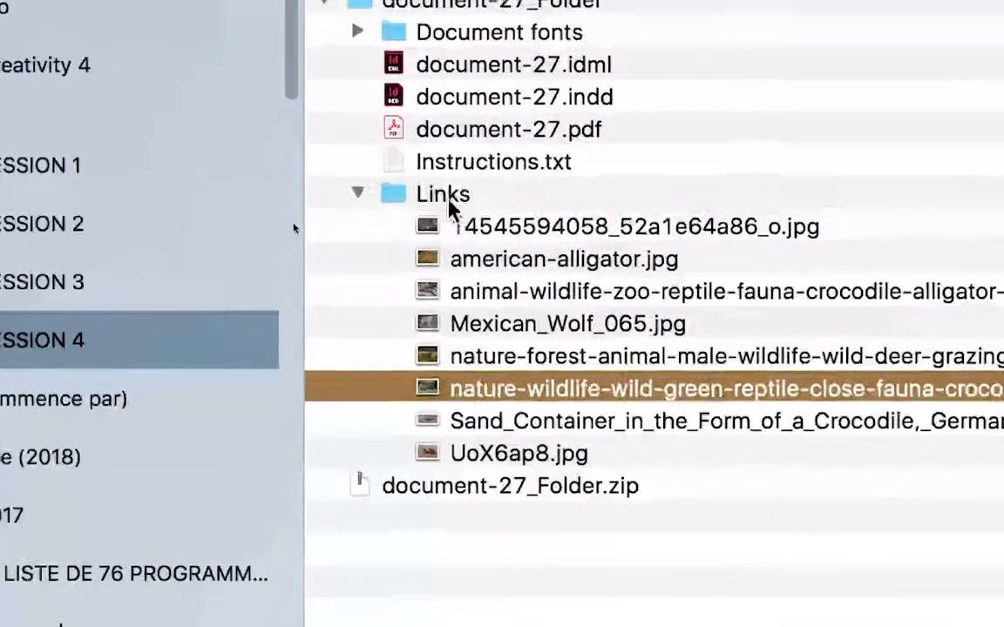
click(450, 207)
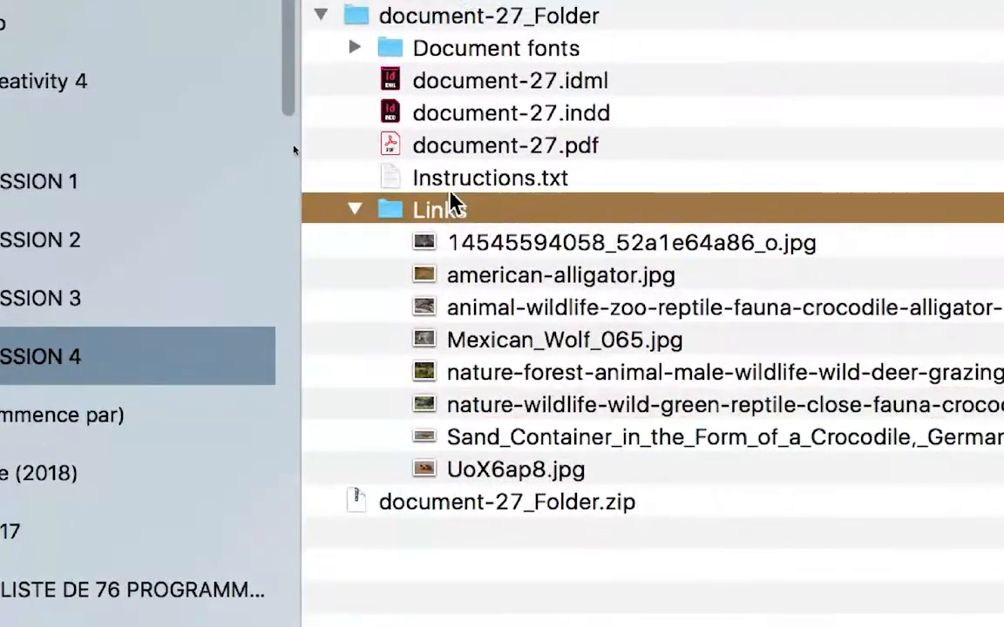
click(471, 15)
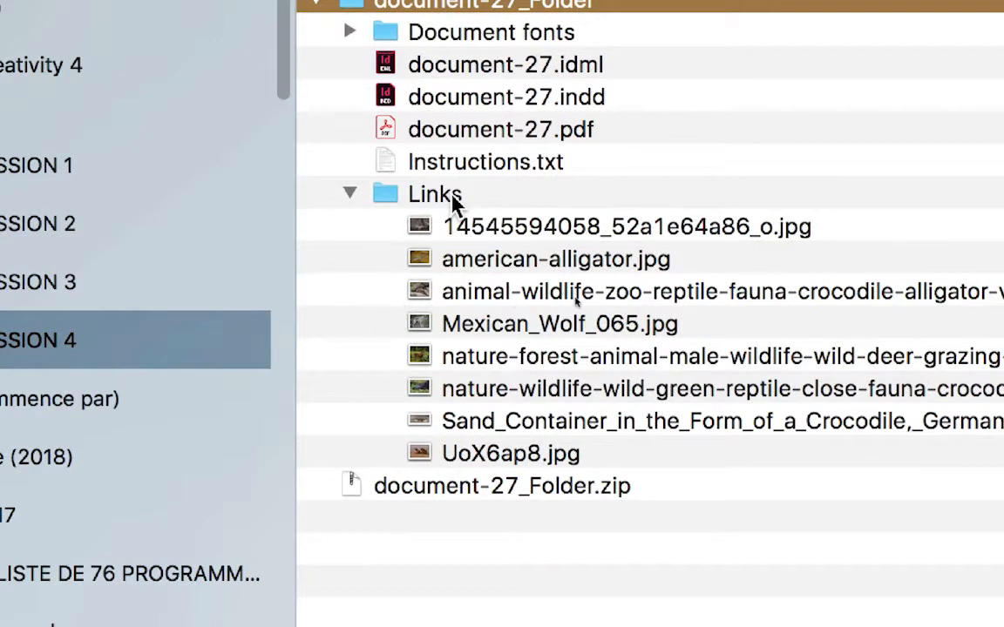
click(453, 202)
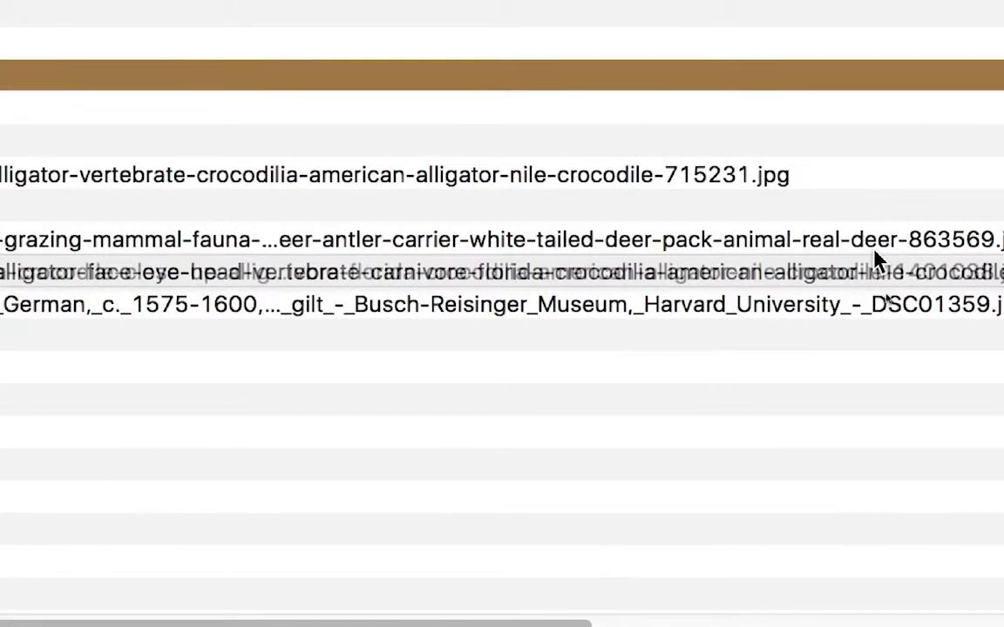
click(841, 248)
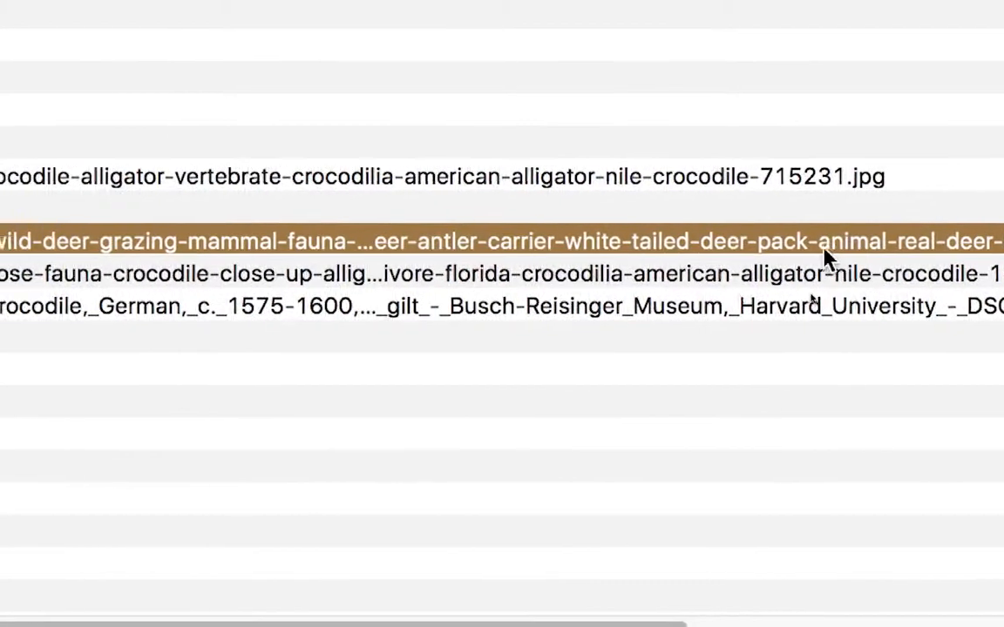
key(Return)
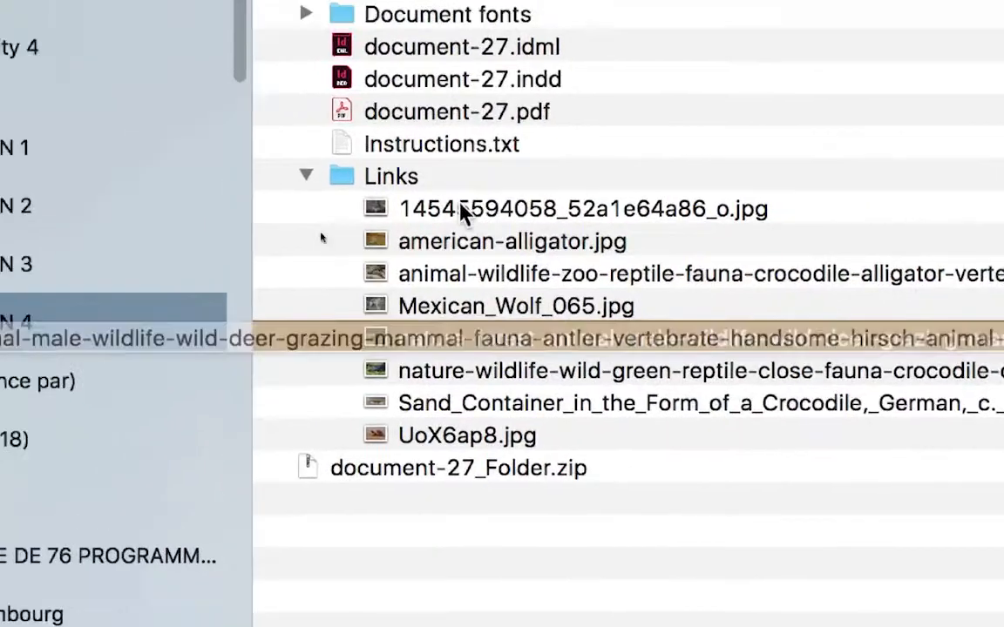
key(Return)
click(210, 79)
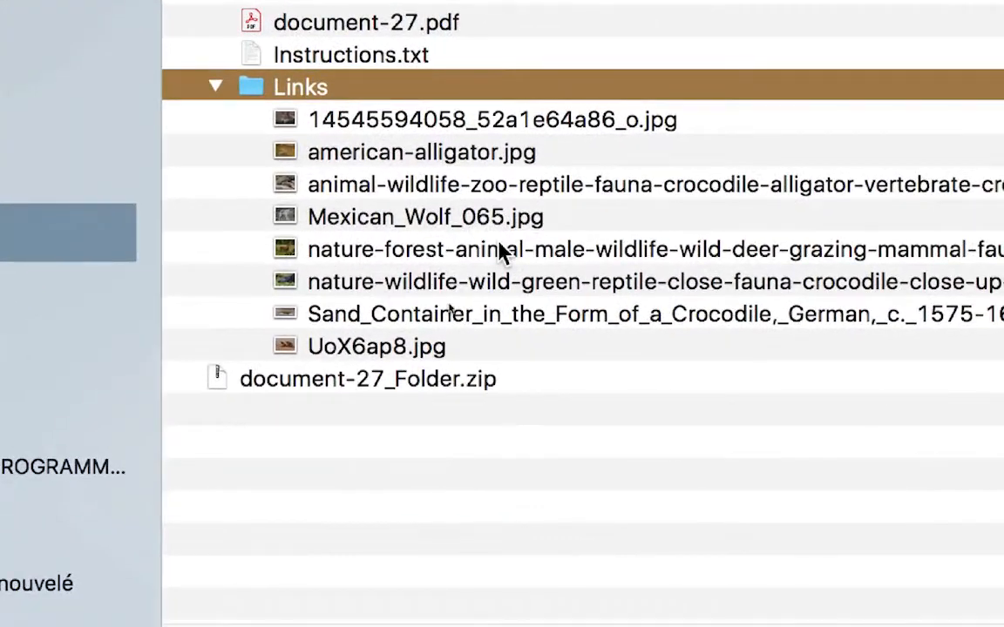
click(594, 304)
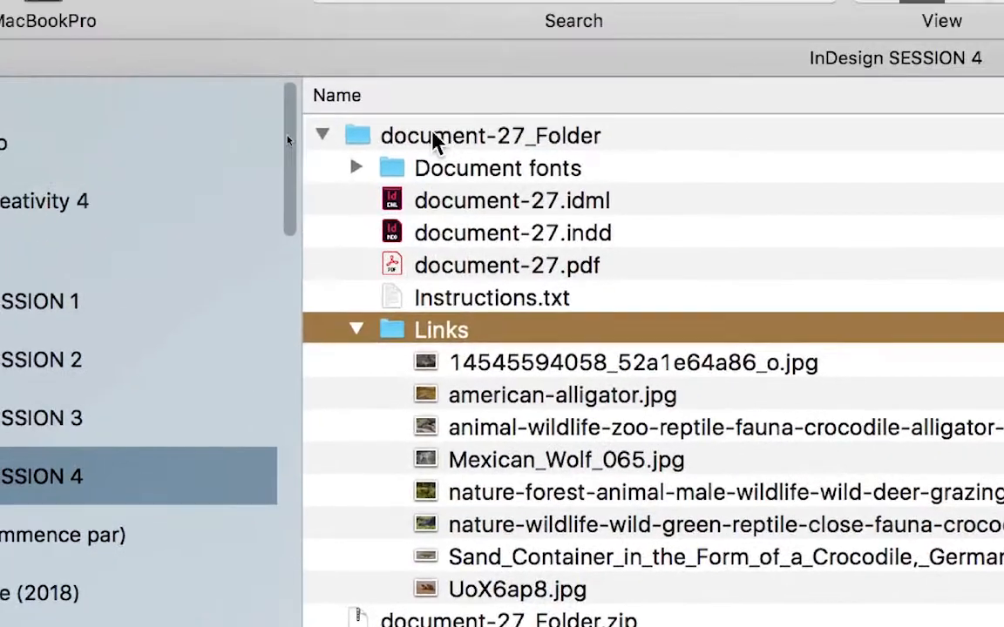
click(432, 138)
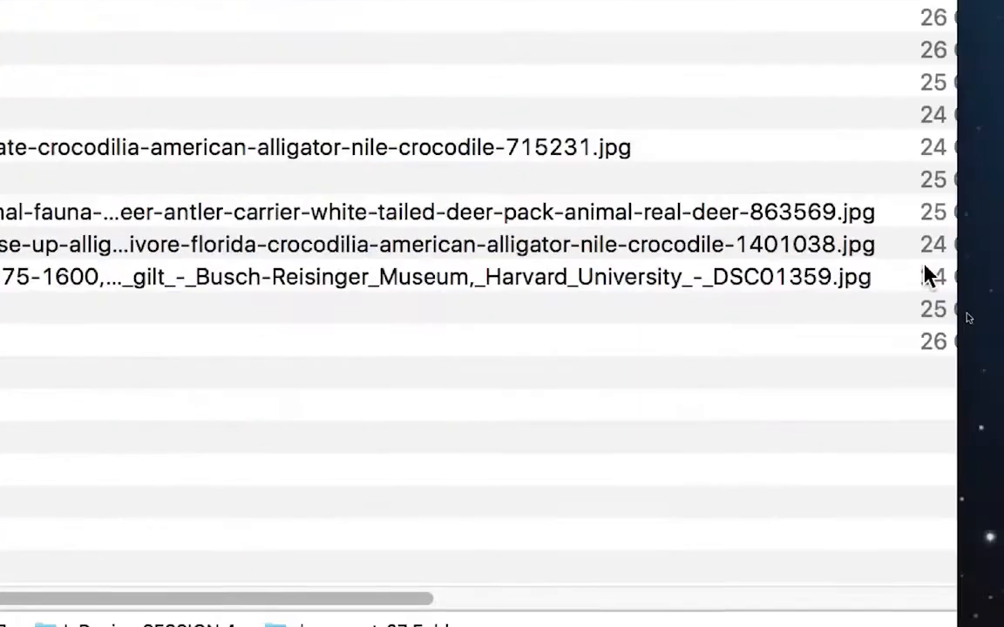
Inspect the longest image names in Links, selecting the files from nature-forest-animal through Sand_Container together
click(861, 245)
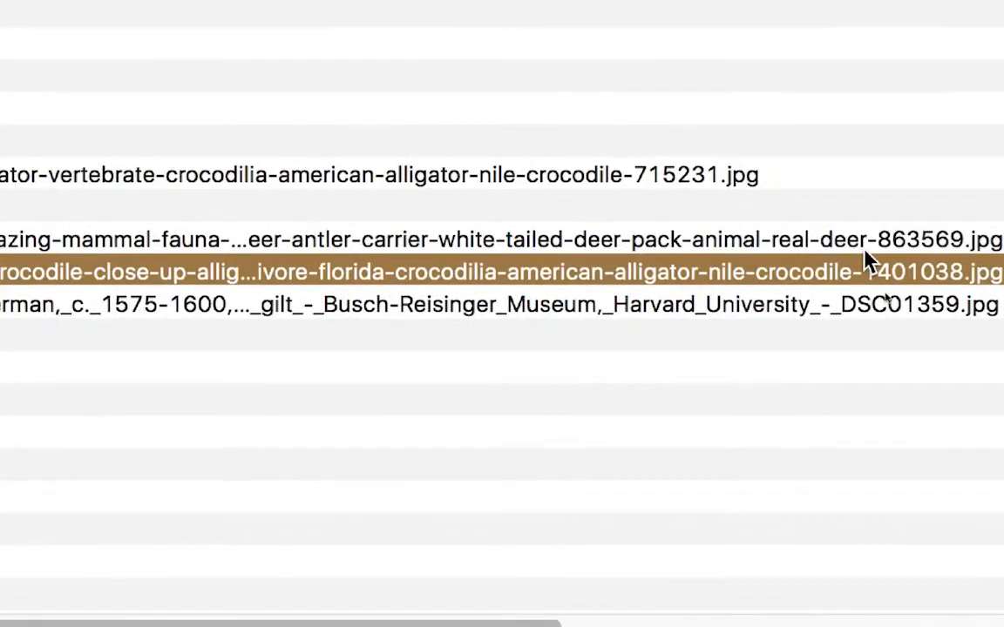
click(750, 247)
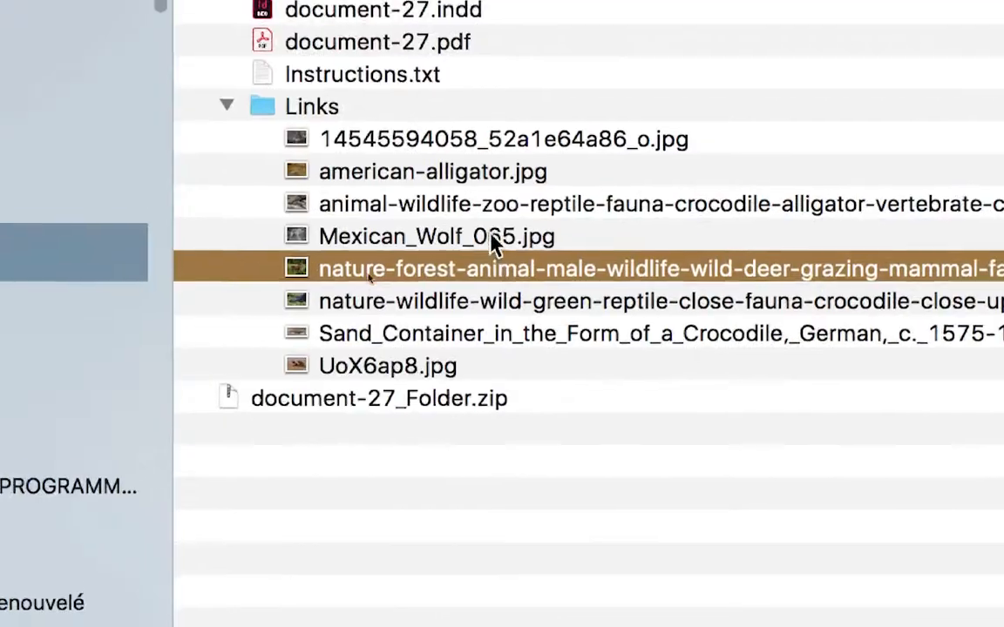
click(958, 301)
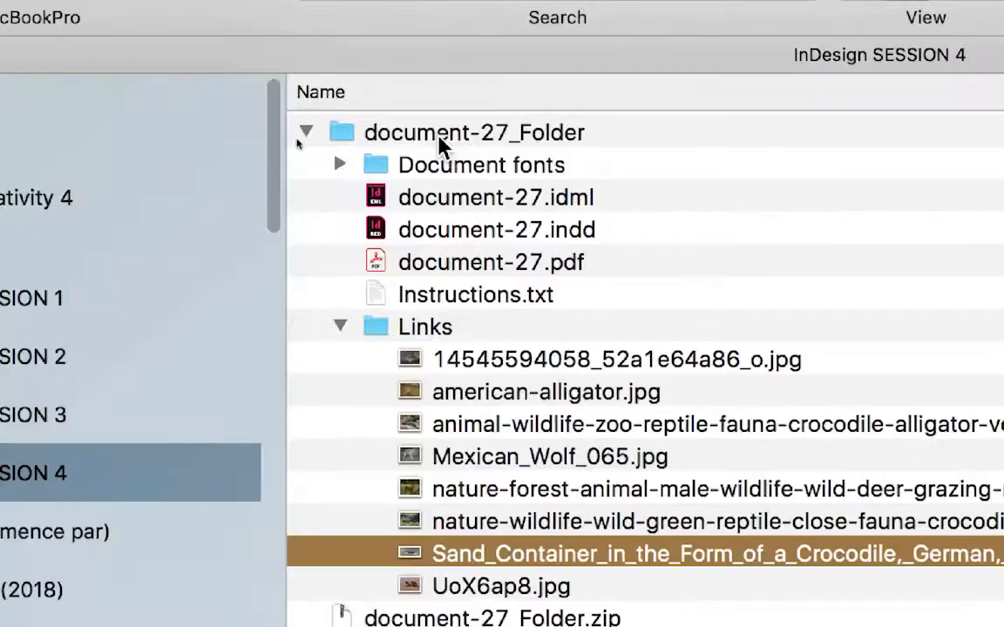
click(439, 140)
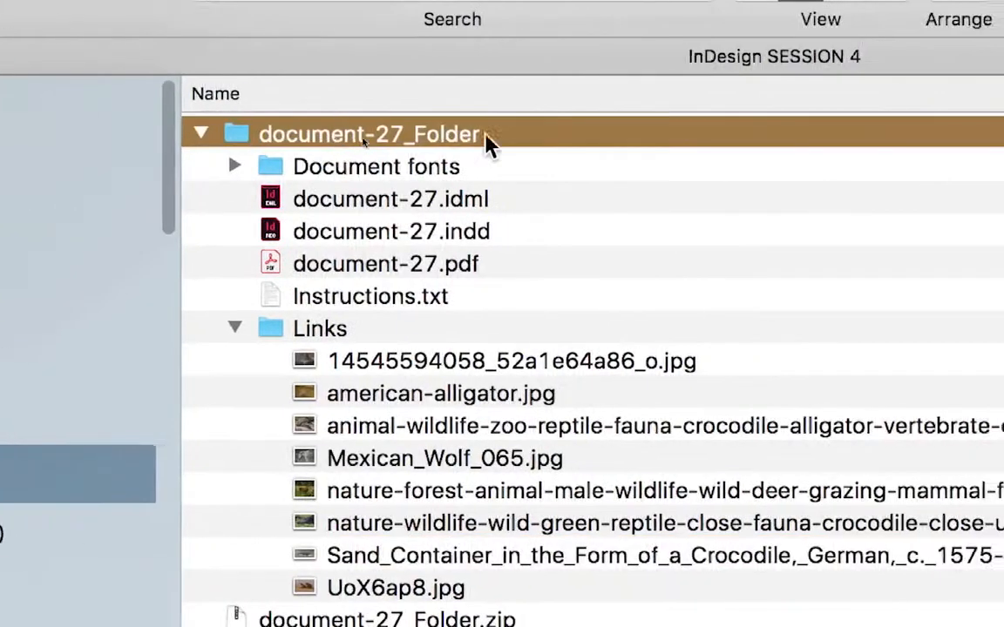
click(231, 329)
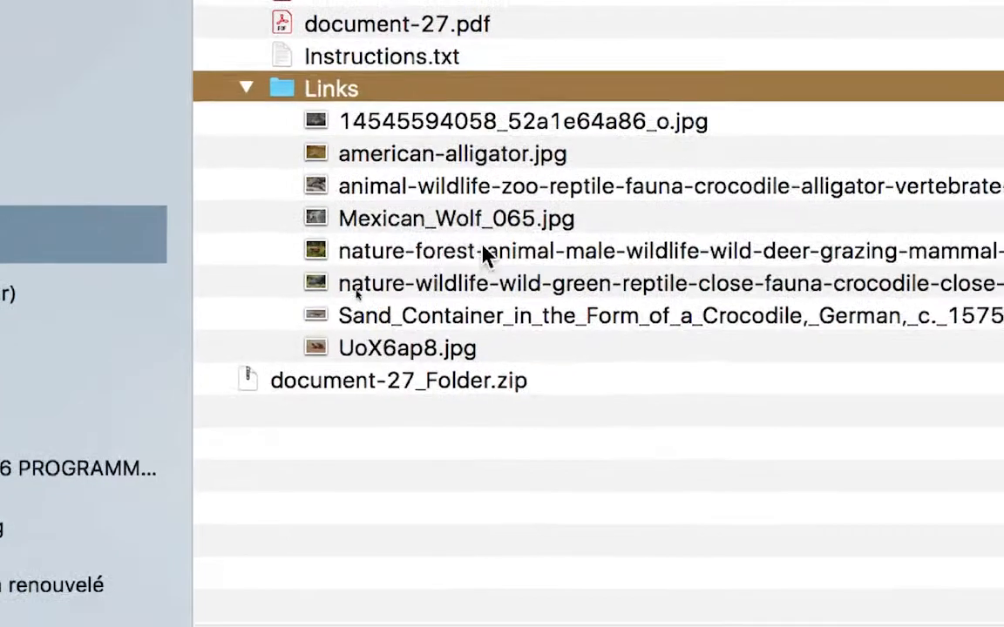
click(486, 253)
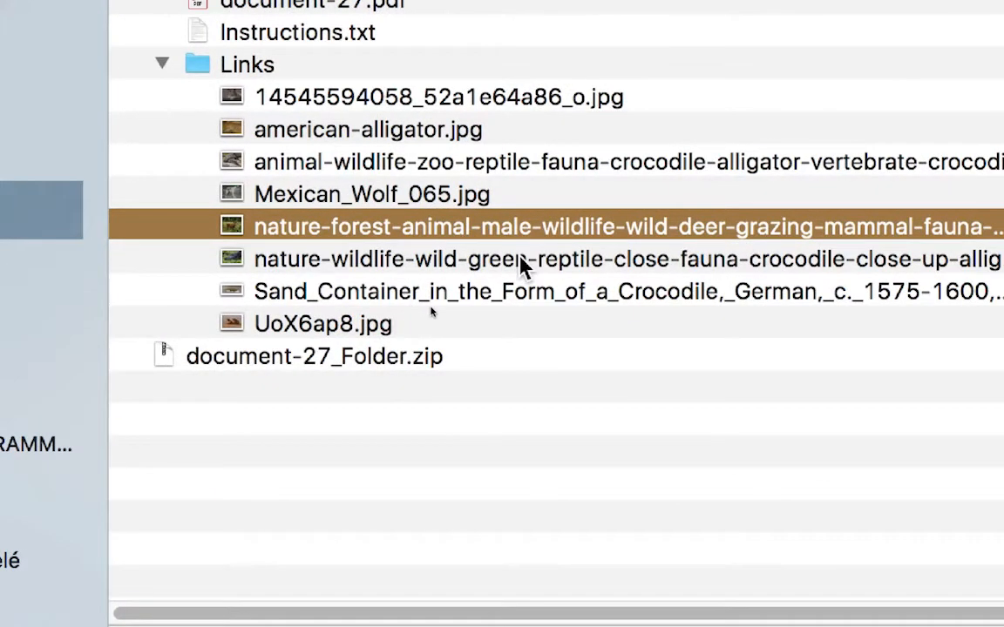
click(521, 258)
click(573, 232)
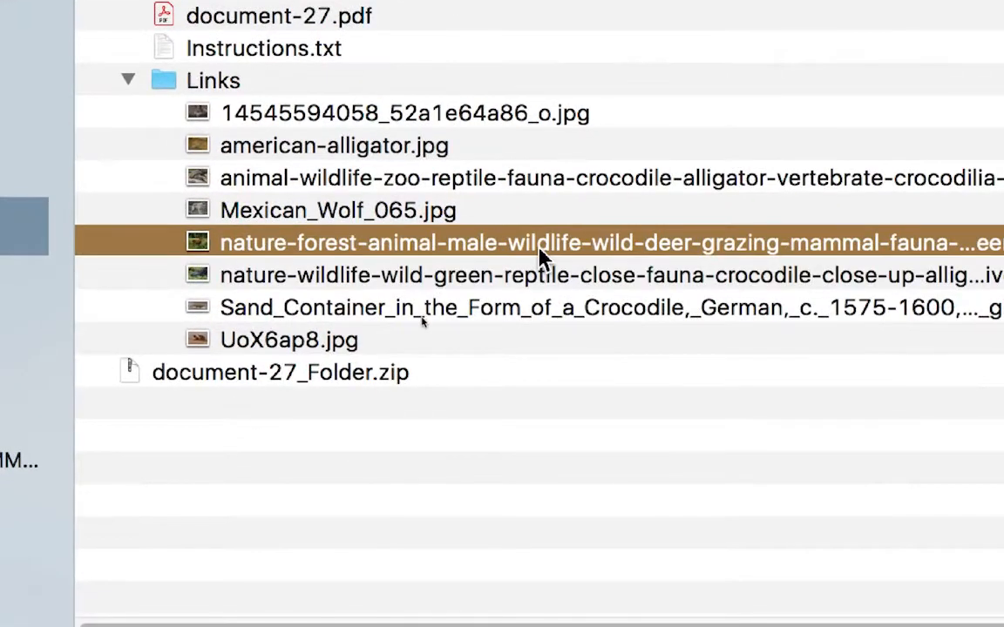
shift+click(549, 307)
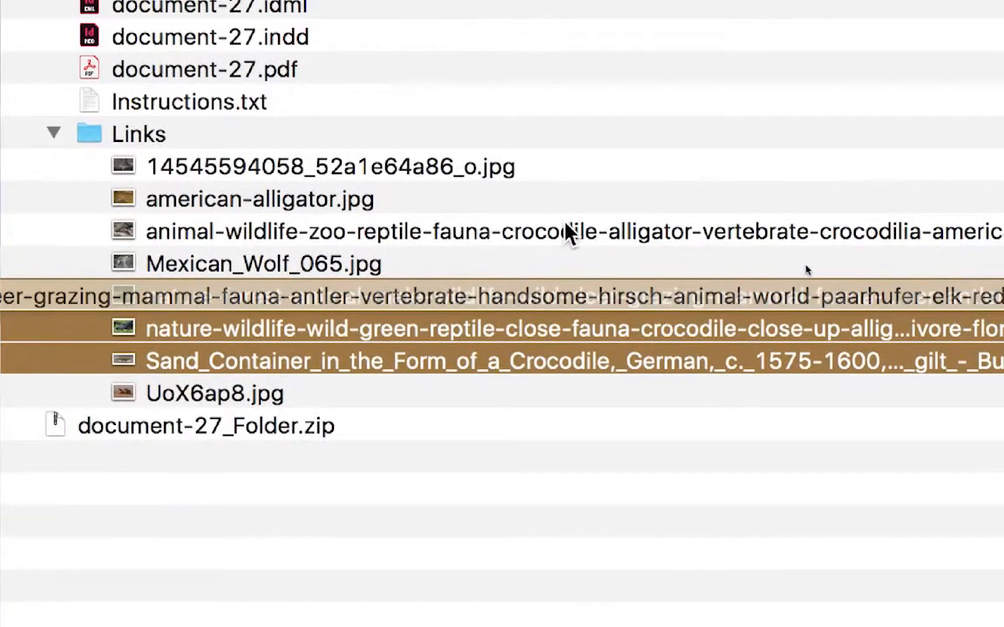
click(566, 234)
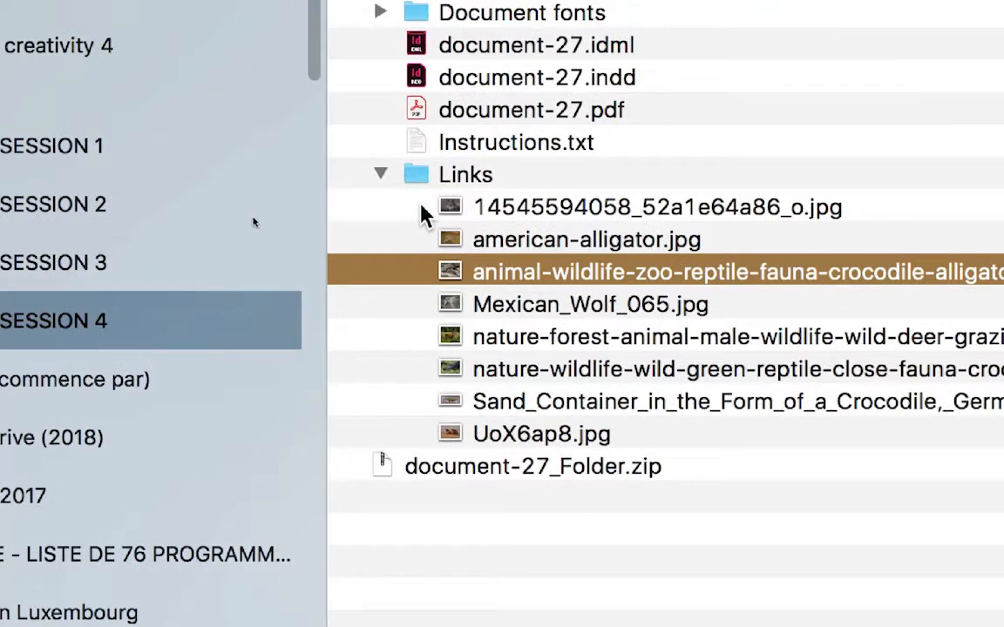
Collapse the Links subfolder while keeping document-27_Folder expanded
click(380, 175)
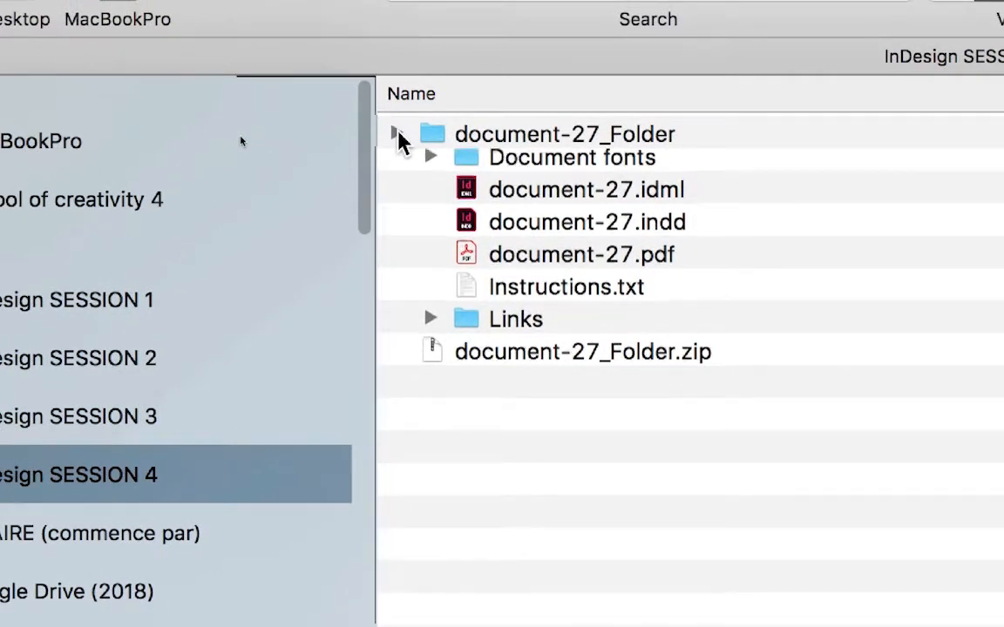
click(396, 135)
click(396, 135)
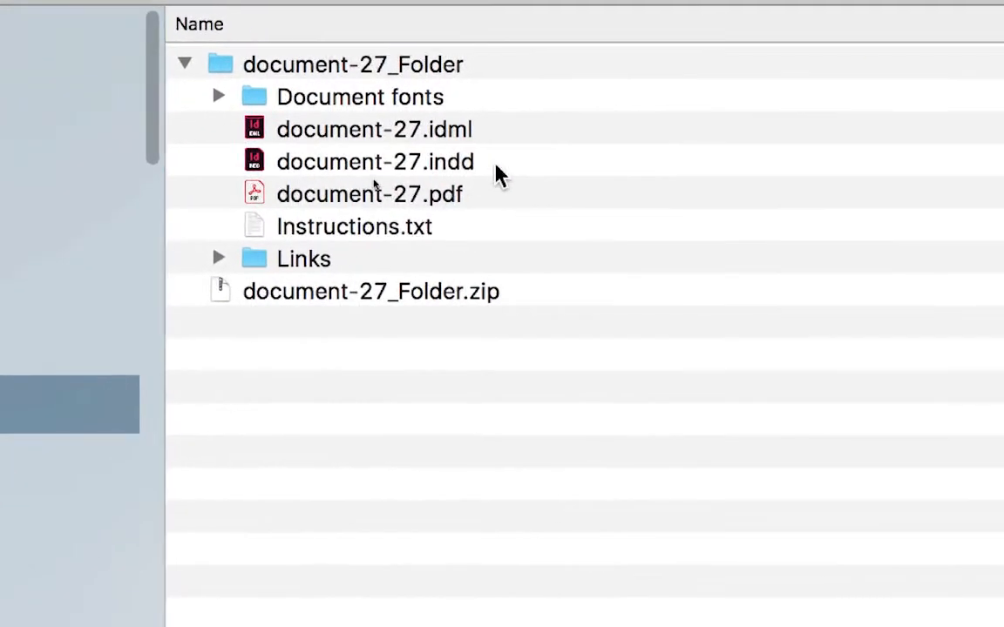
Compare the document-27.indd and document-27.idml files in the package folder
click(566, 189)
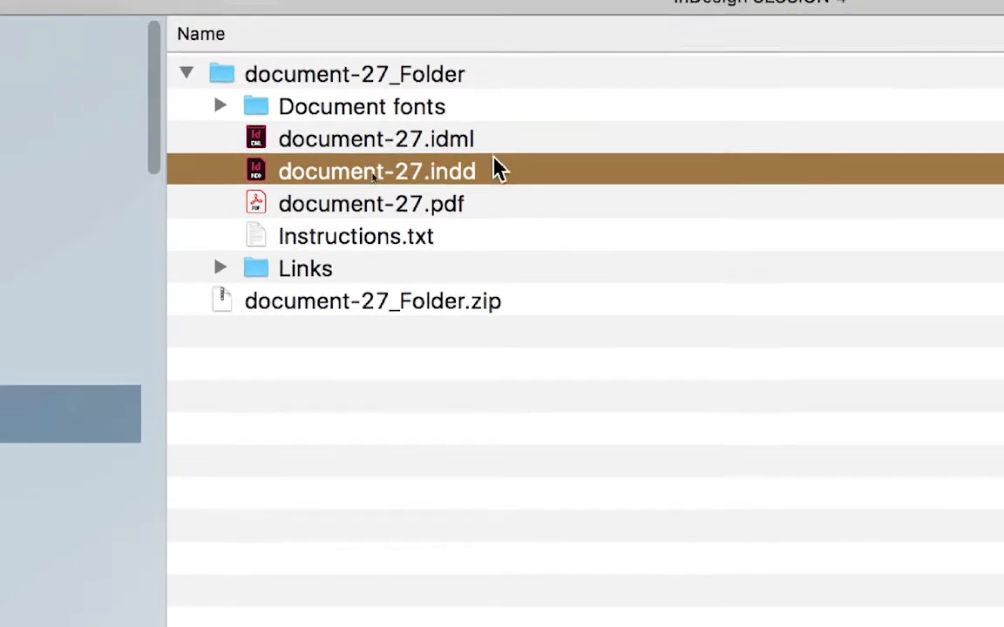
click(502, 156)
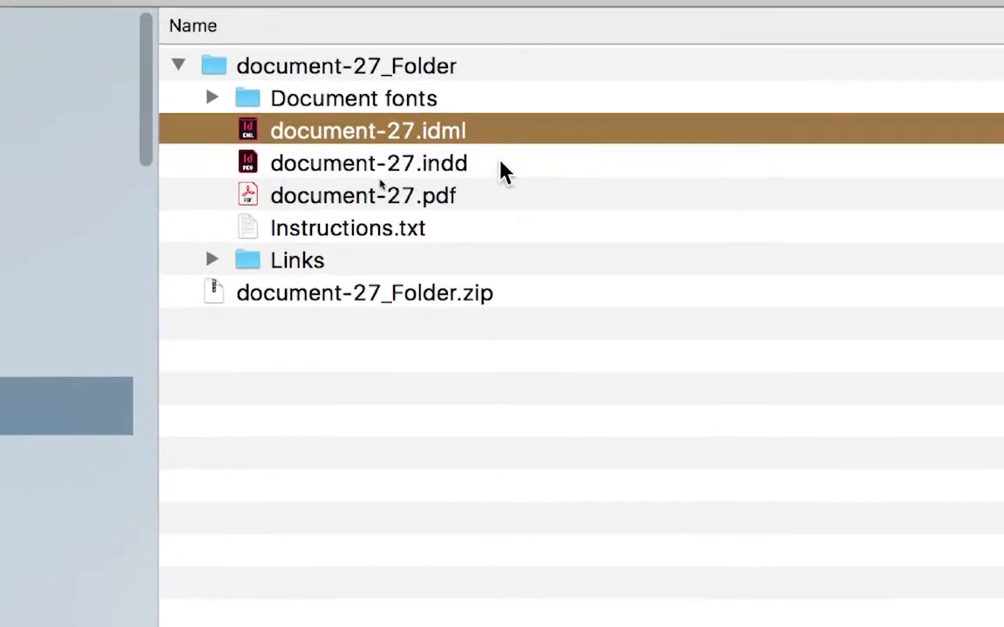
click(512, 188)
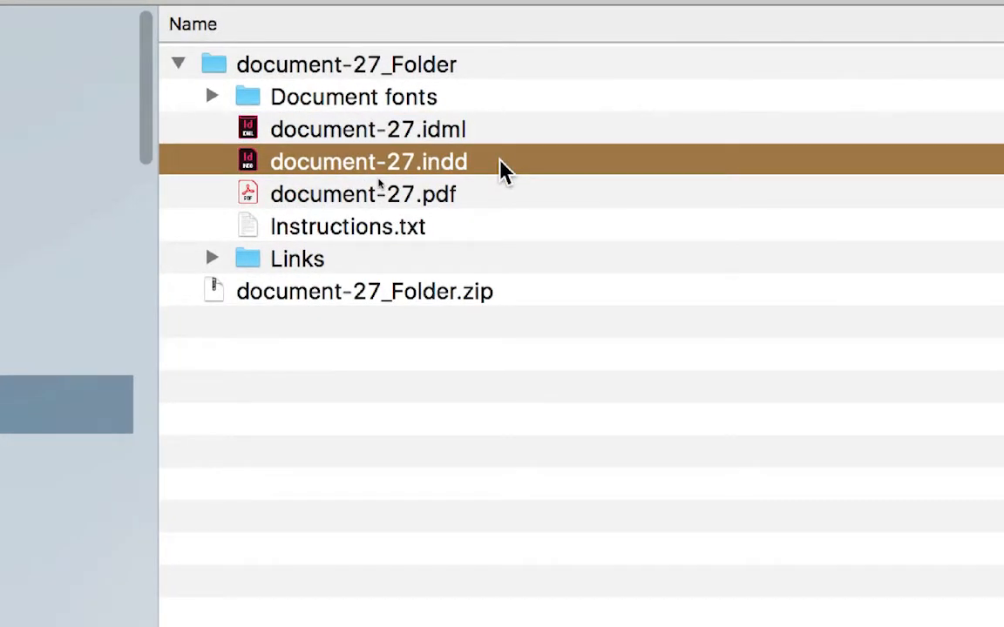
click(496, 142)
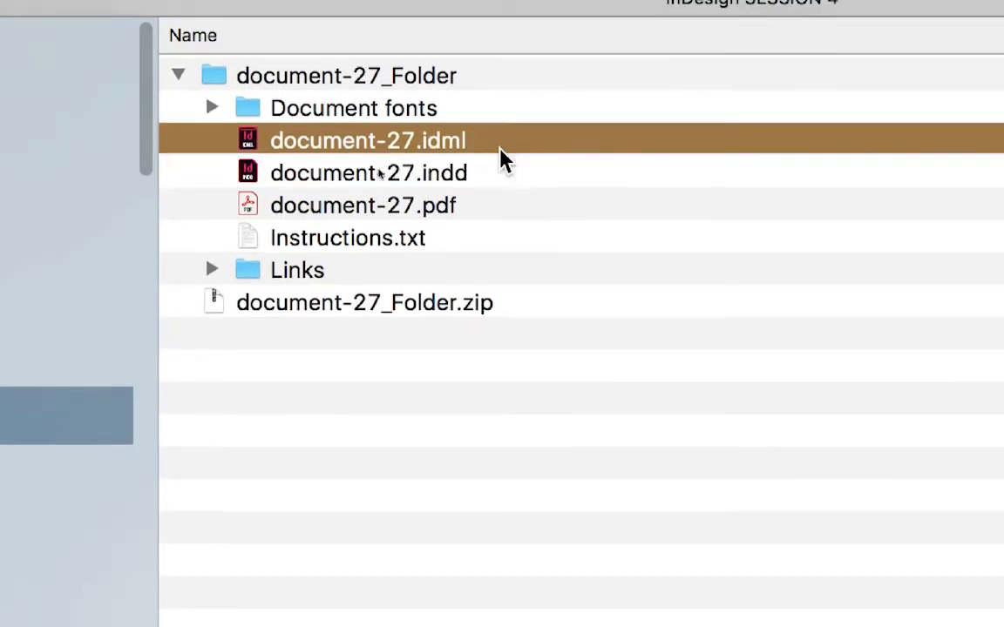
click(479, 87)
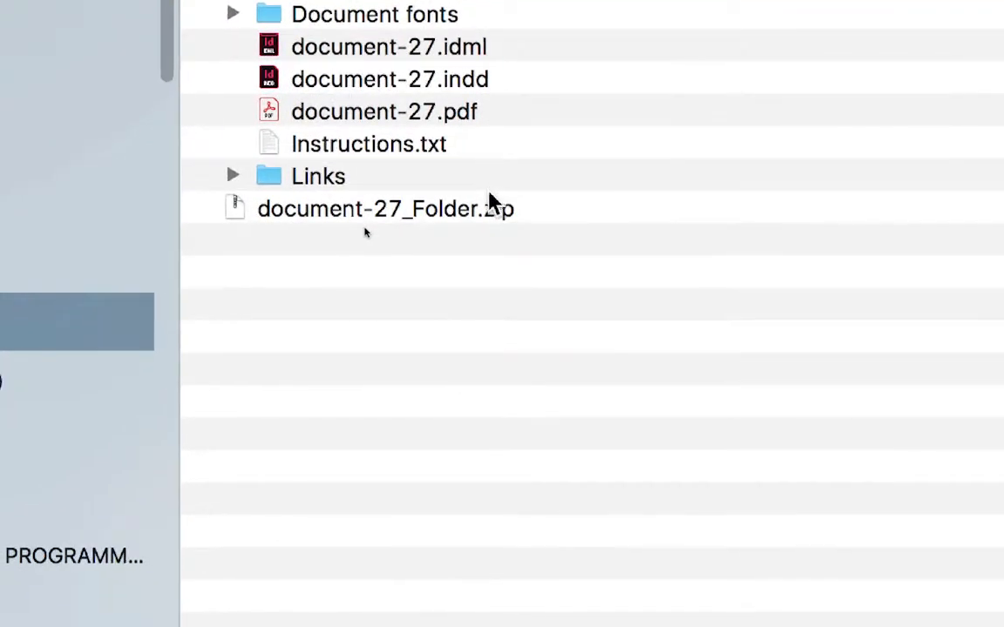
Review the items of document-27_Folder one by one: document-27.indd, document-27.pdf, Instructions.txt and the Links folder
shift+click(484, 213)
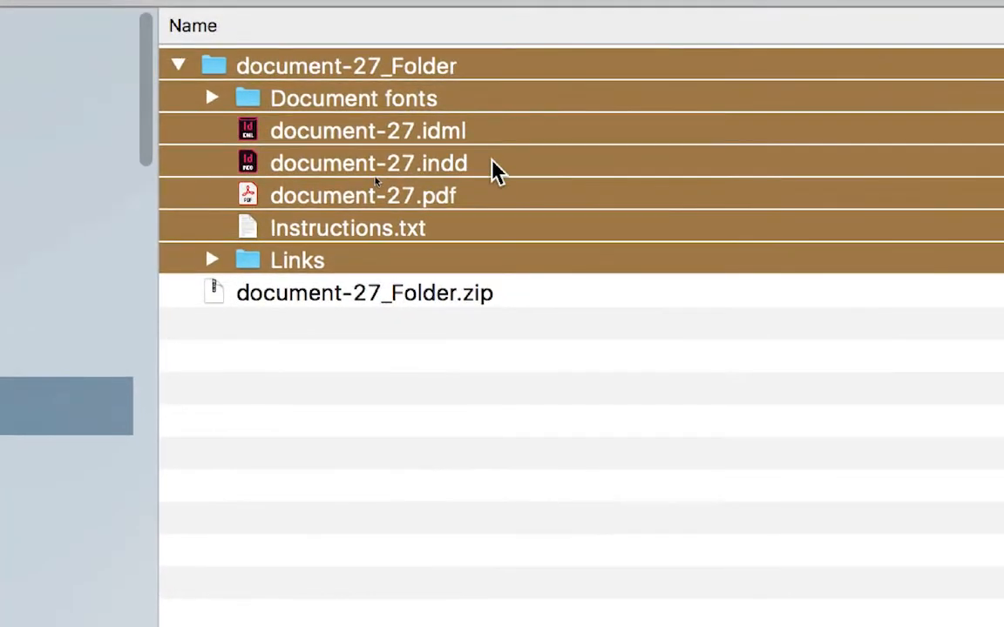
click(494, 170)
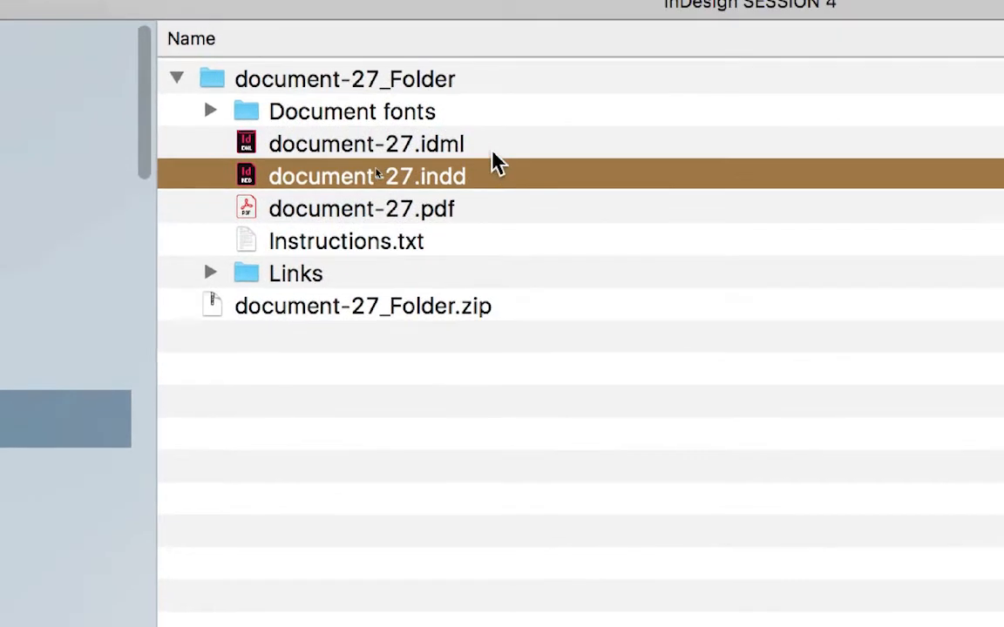
click(493, 135)
click(498, 215)
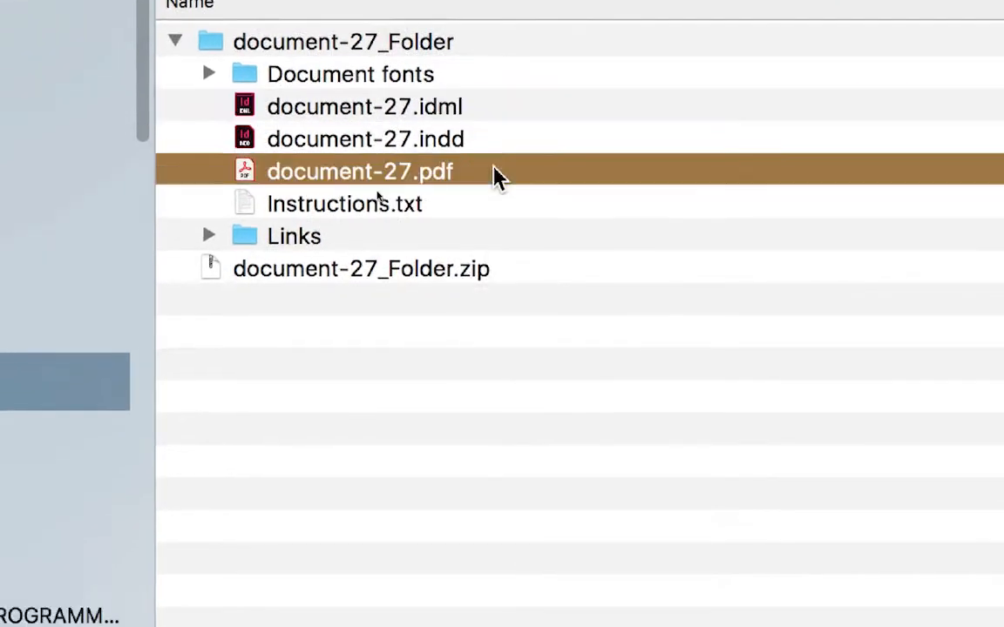
click(489, 248)
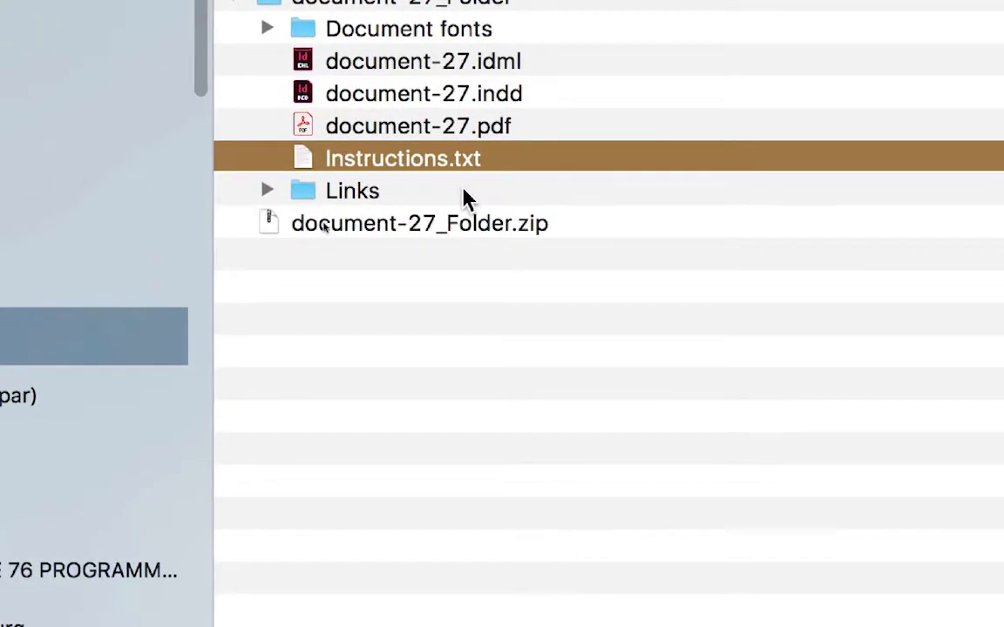
click(426, 209)
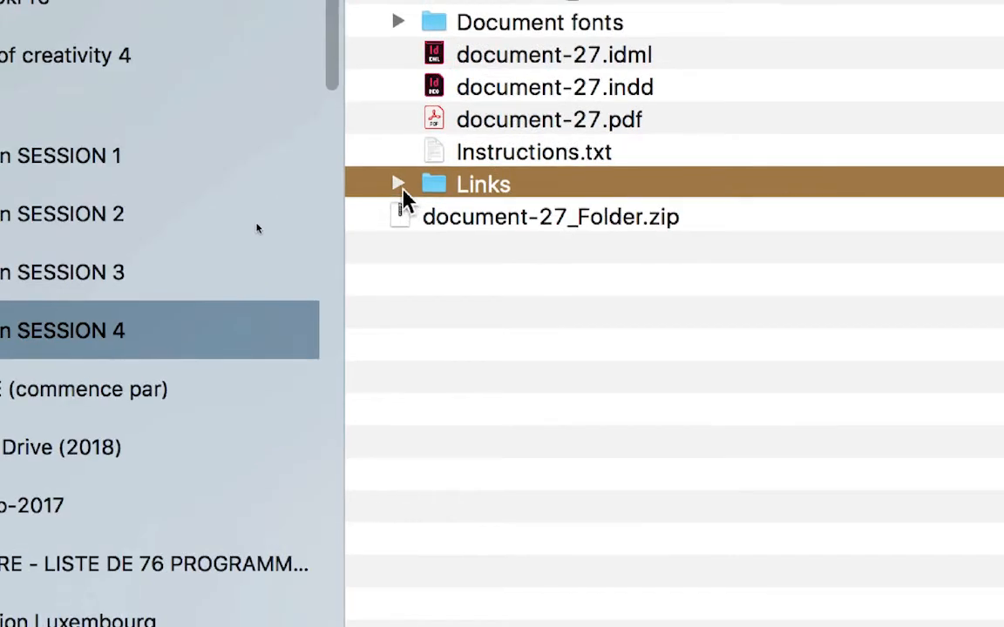
click(306, 183)
click(306, 183)
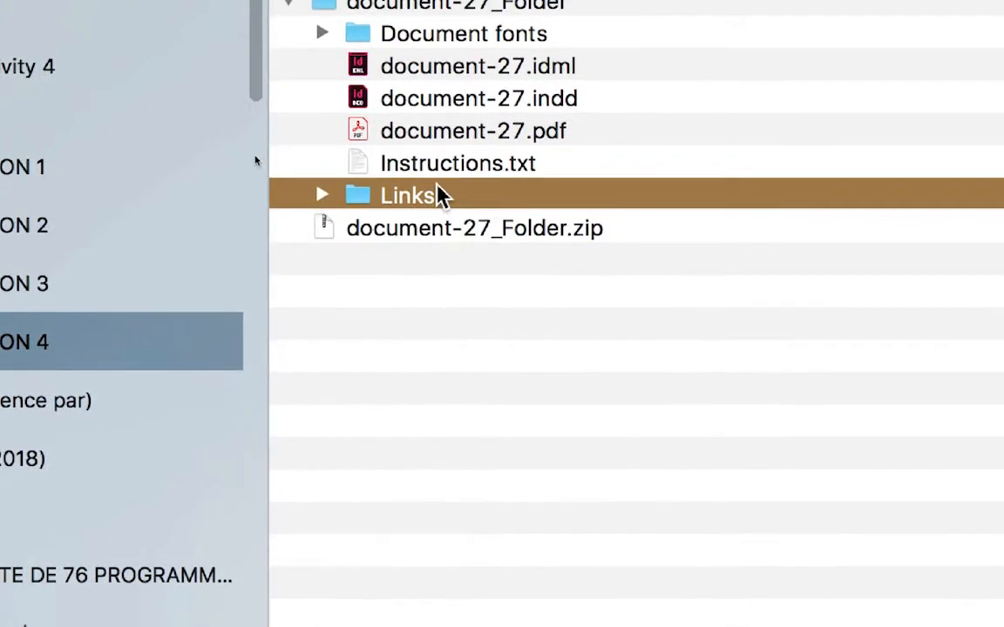
Examine the font files stored in Document fonts, singling out Mona Lisa Solid ITC TT, and collapse the subfolder
click(322, 33)
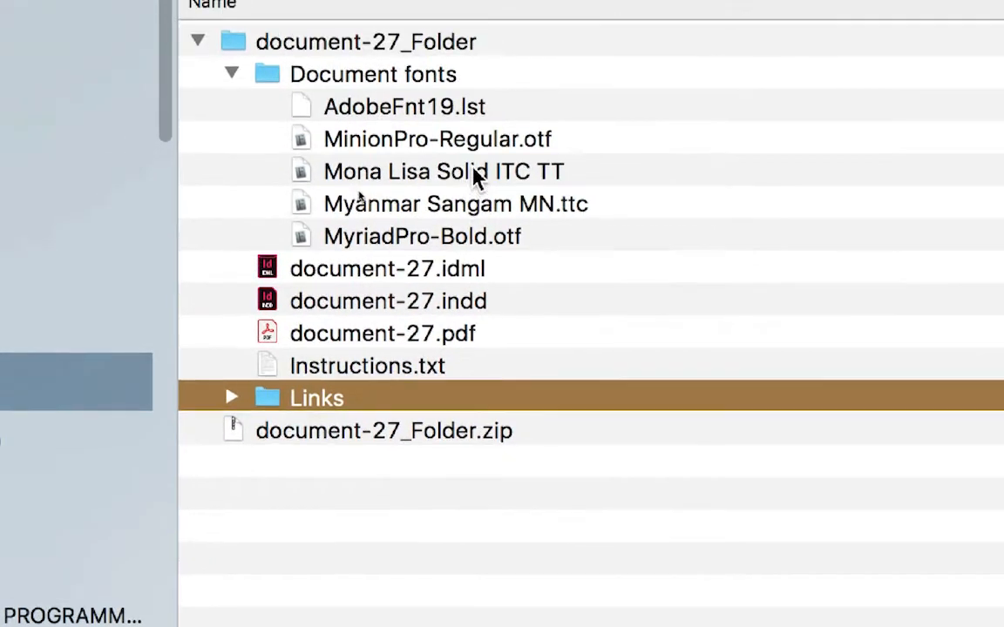
click(659, 127)
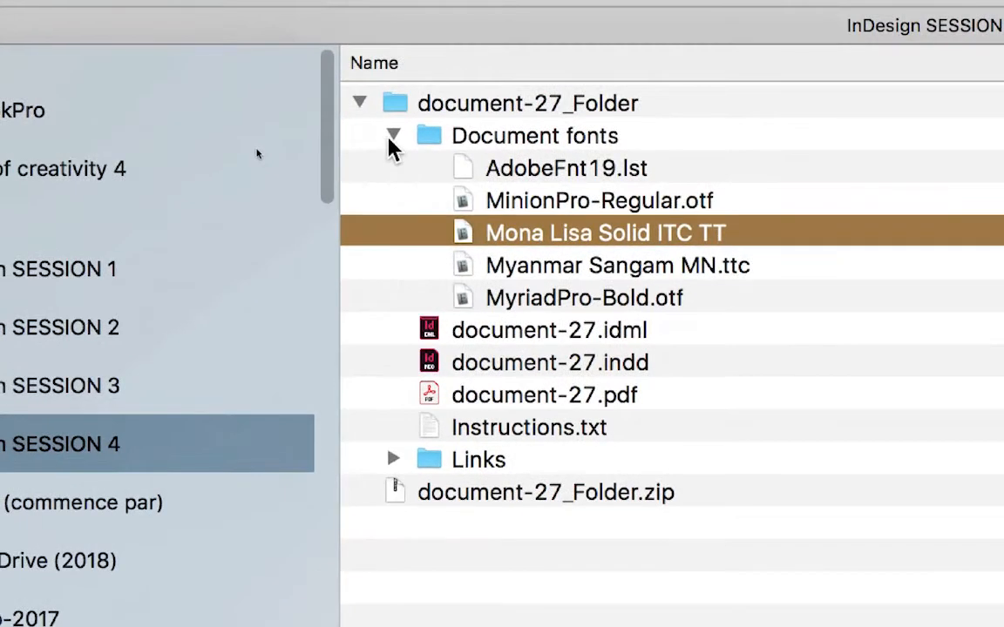
click(392, 138)
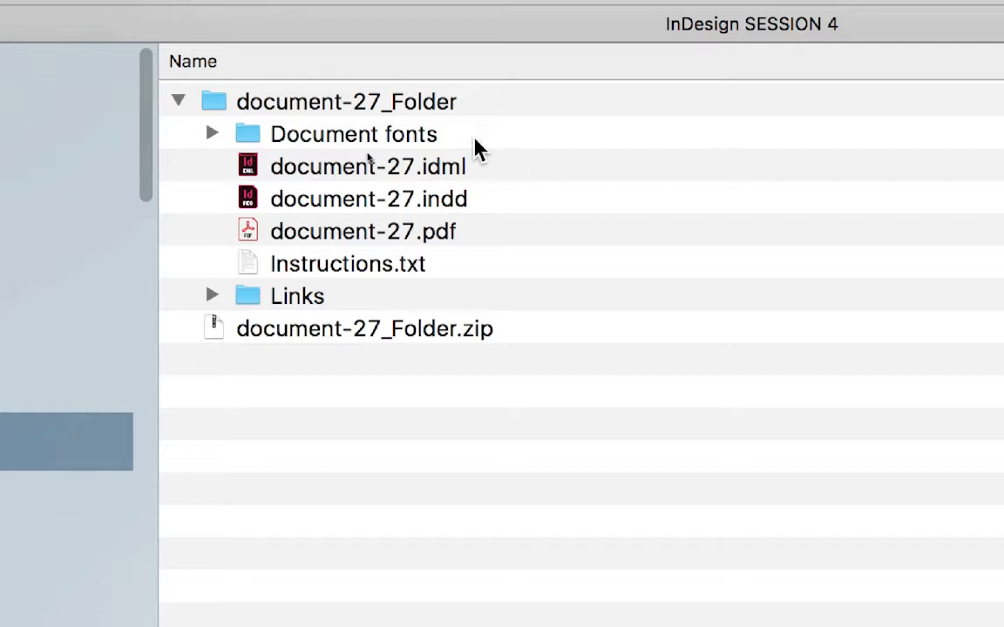
Recheck the list of packaged fonts in Document fonts, and collapse both the subfolder and document-27_Folder
click(475, 140)
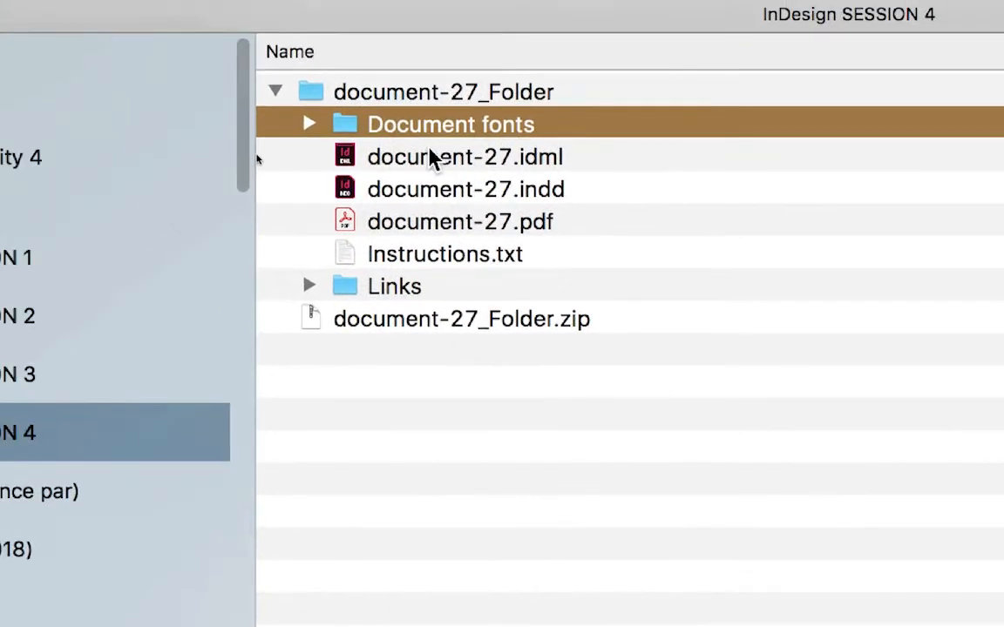
click(185, 97)
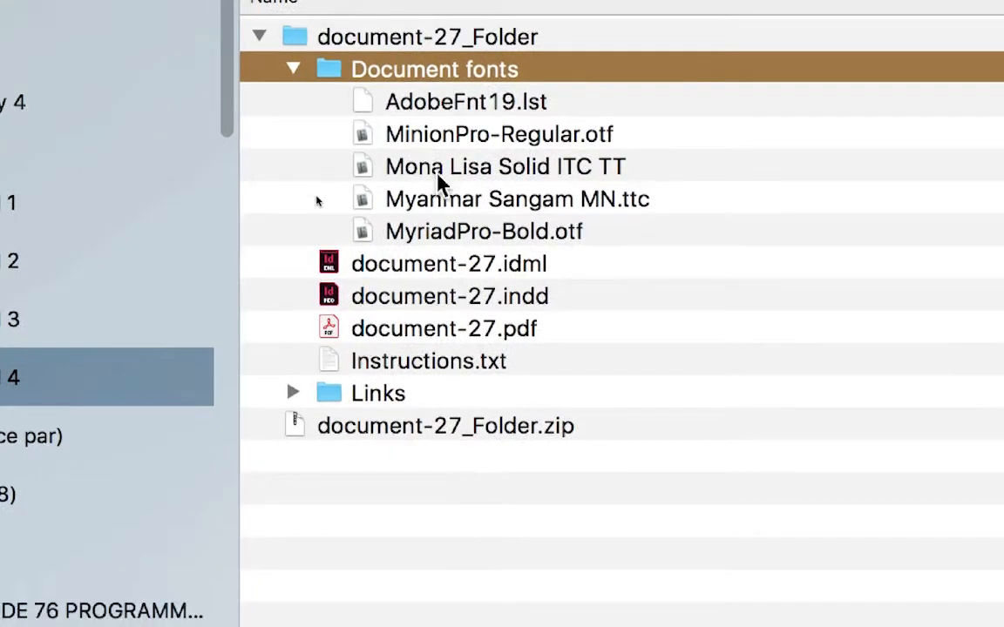
click(444, 168)
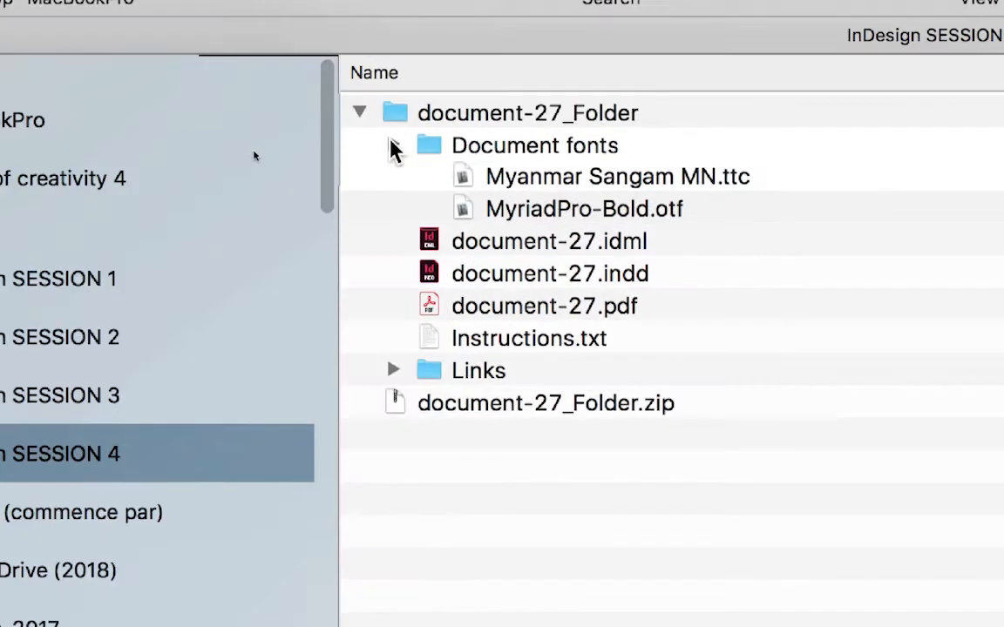
click(392, 148)
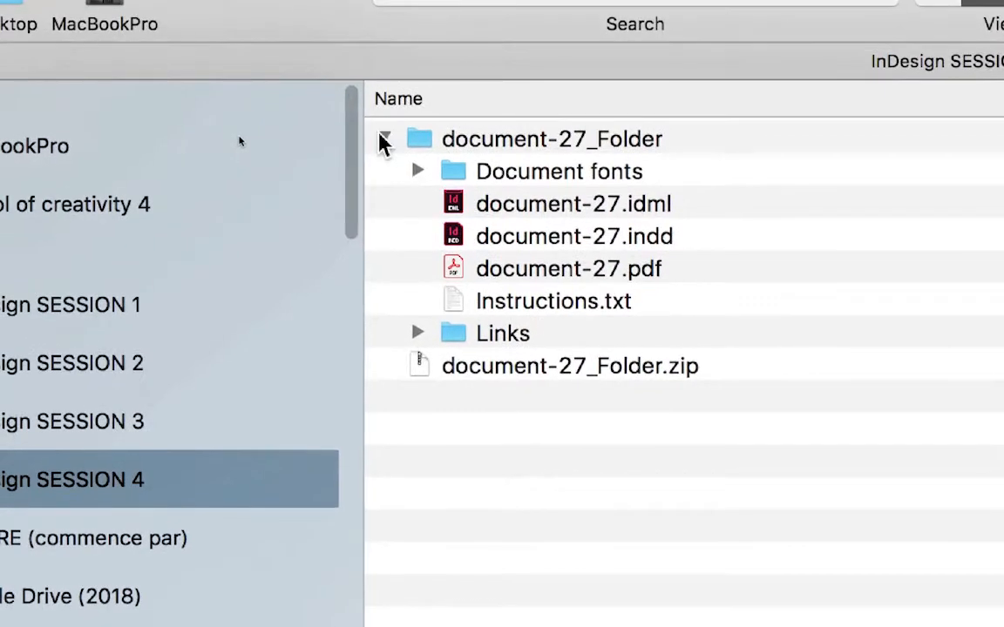
click(360, 120)
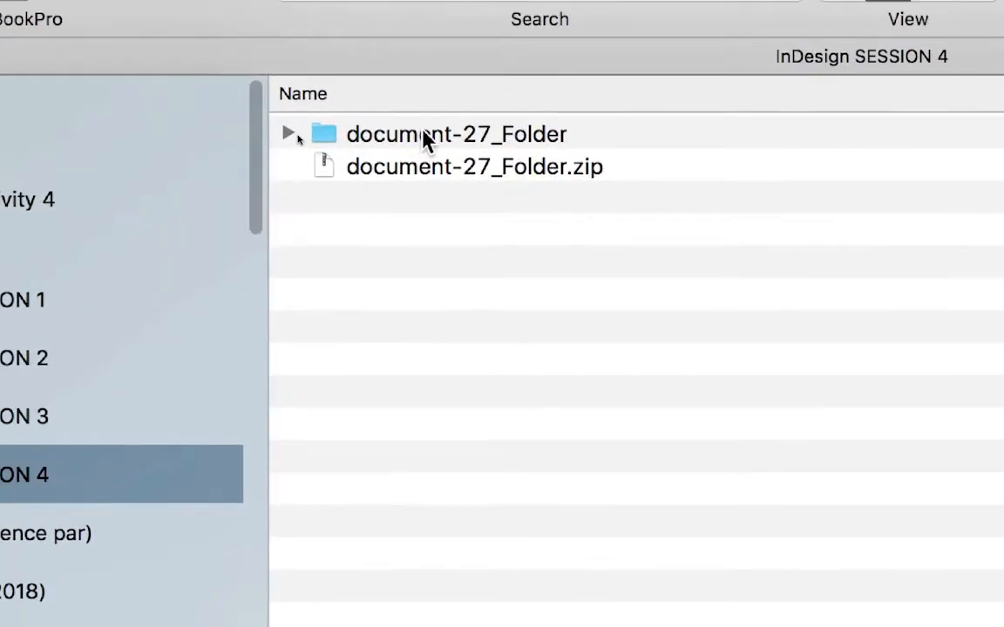
Reopen document-27_Folder to check document-27.indd and its accompanying subfolders, and collapse the package folder
click(307, 68)
click(326, 127)
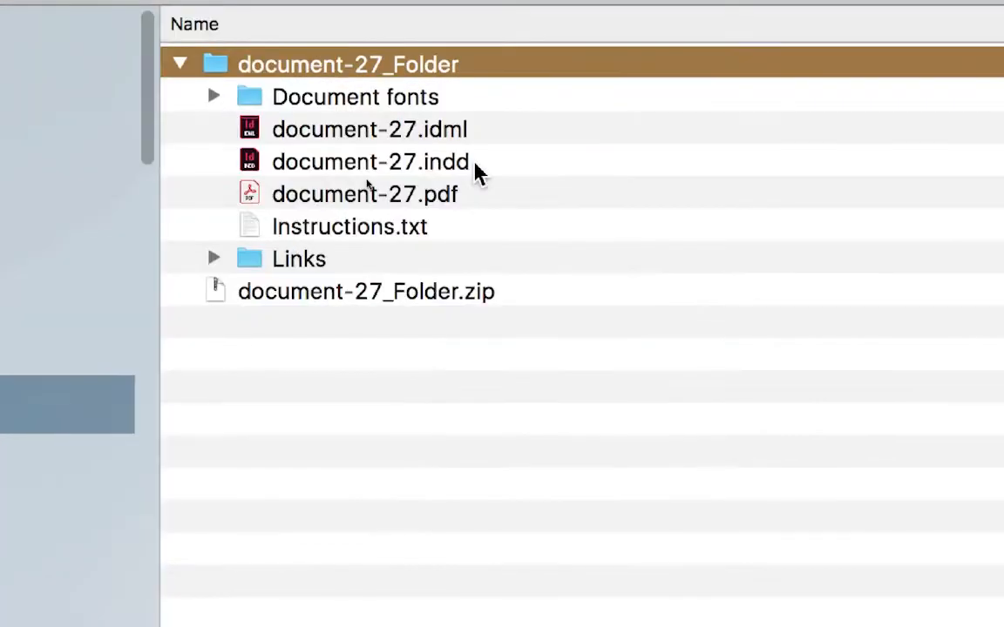
click(485, 167)
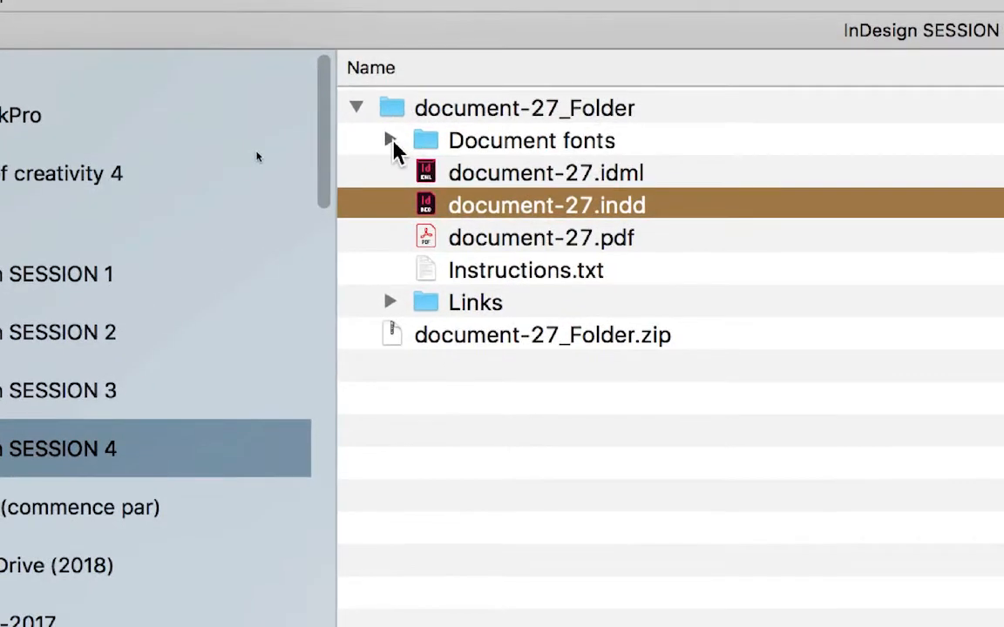
click(389, 140)
click(390, 140)
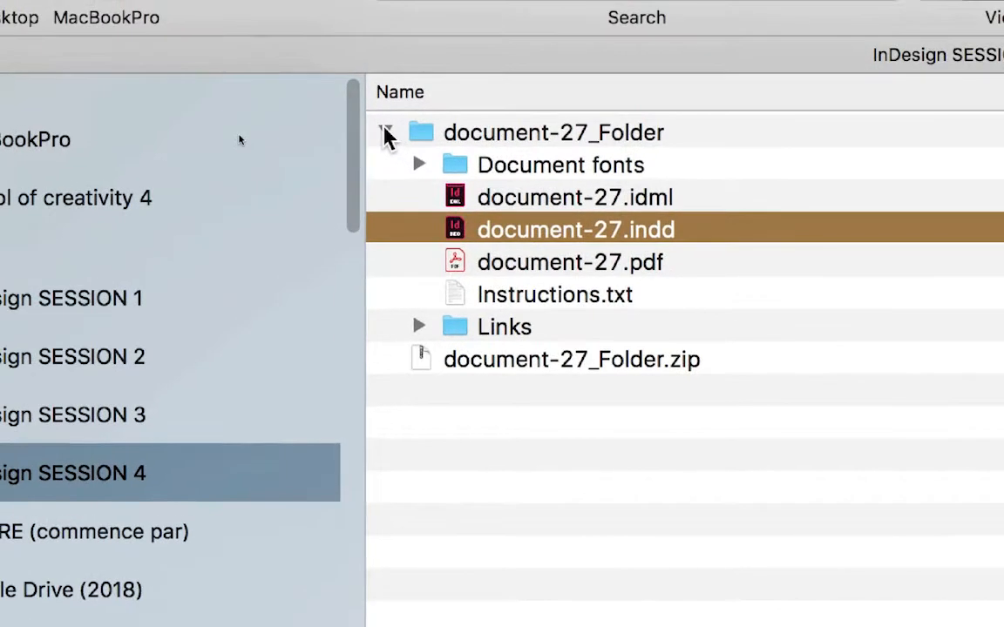
click(386, 135)
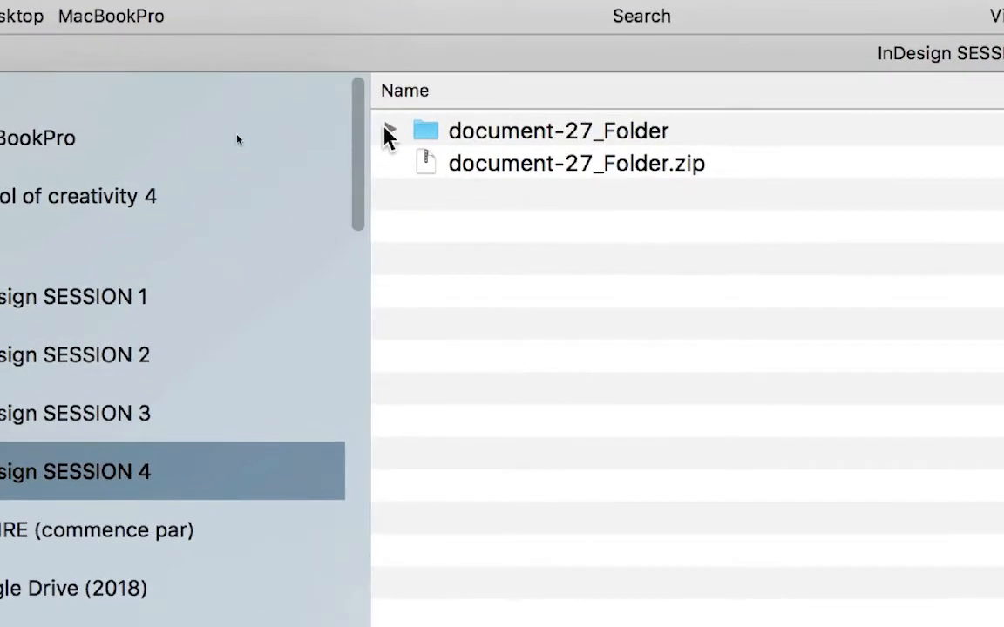
Inspect the long nature-forest and nature-wildlife image names in Links, and collapse Links and document-27_Folder
click(338, 79)
click(365, 243)
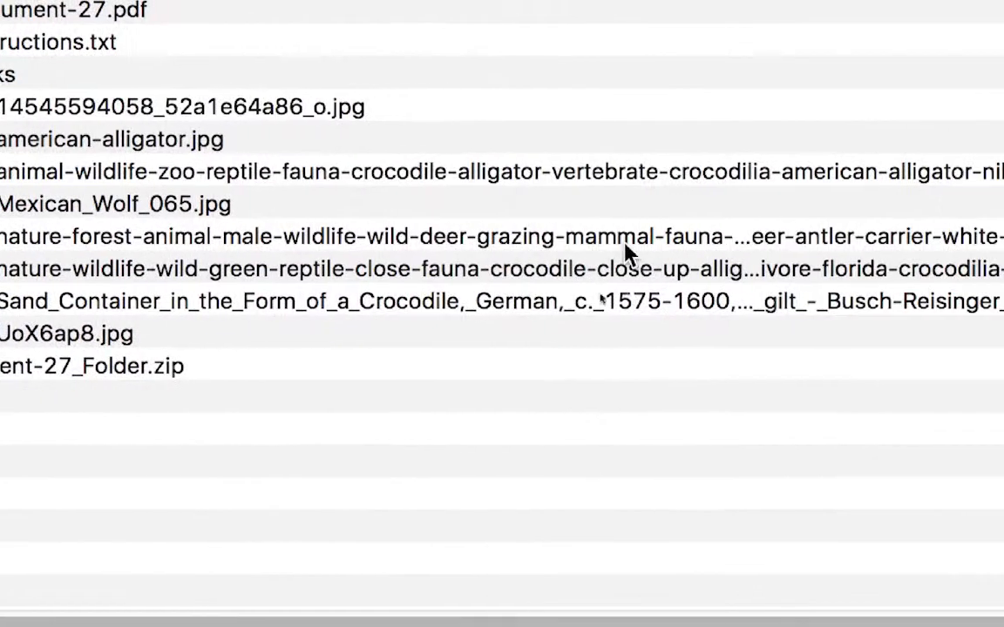
click(624, 244)
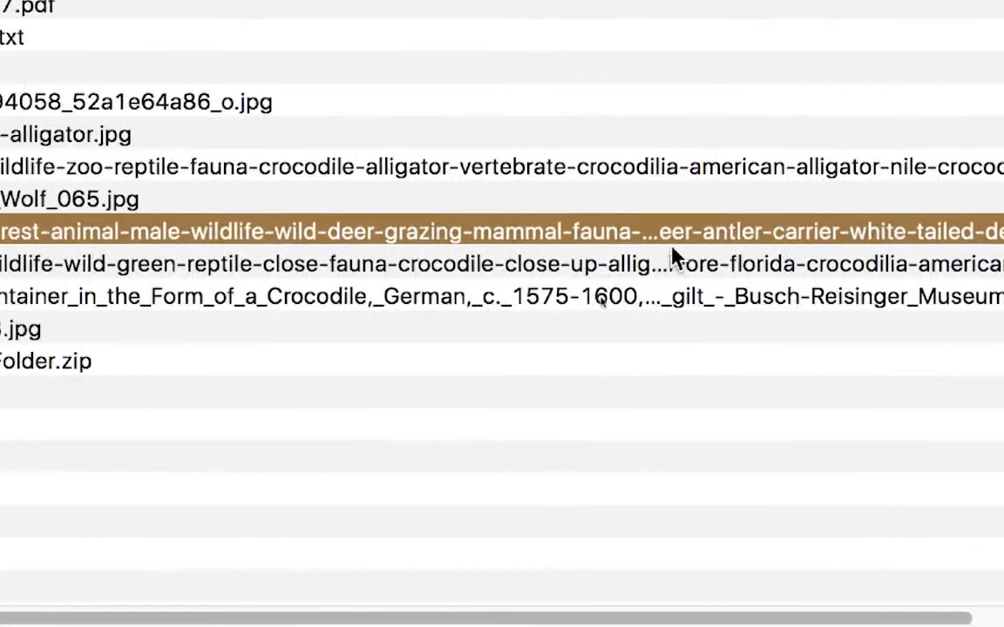
click(534, 259)
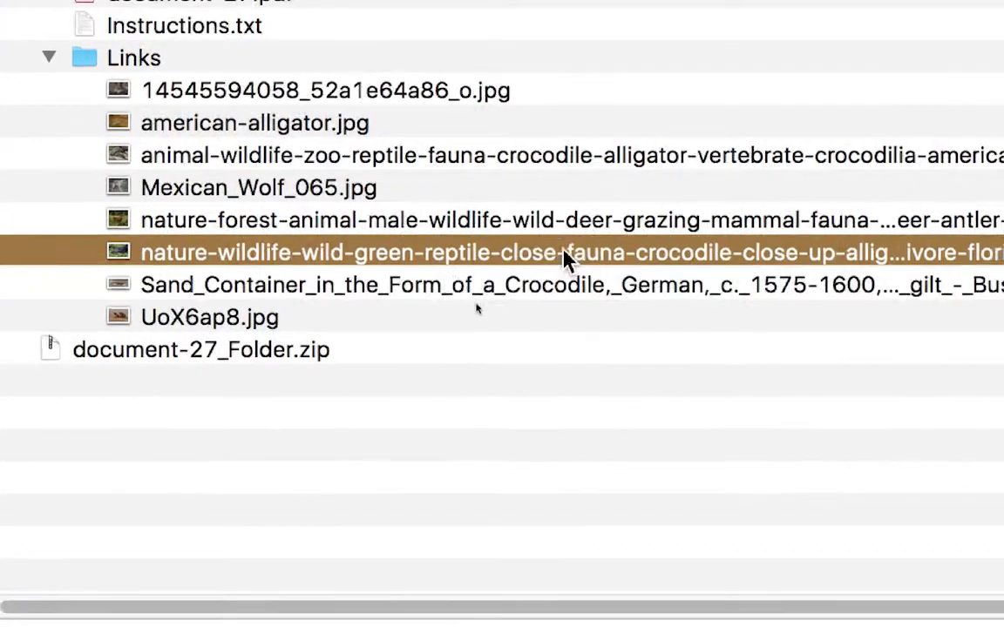
click(547, 230)
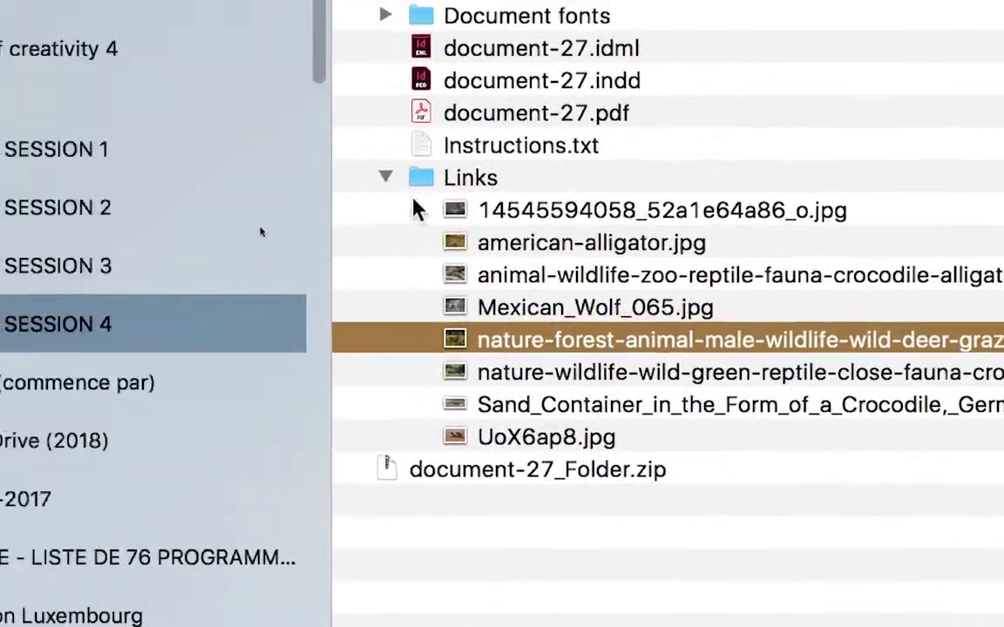
click(387, 181)
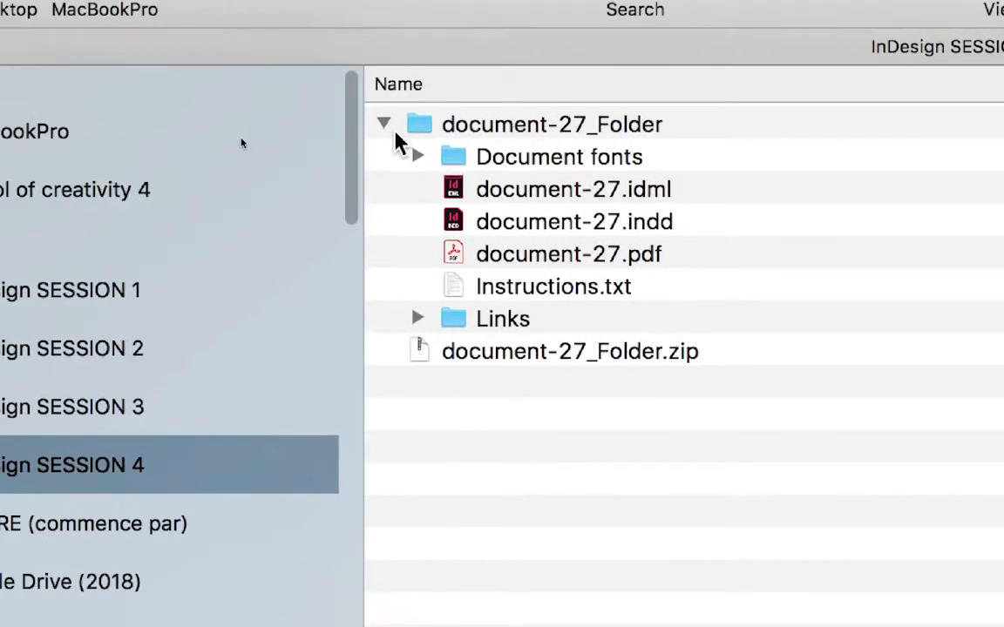
click(388, 127)
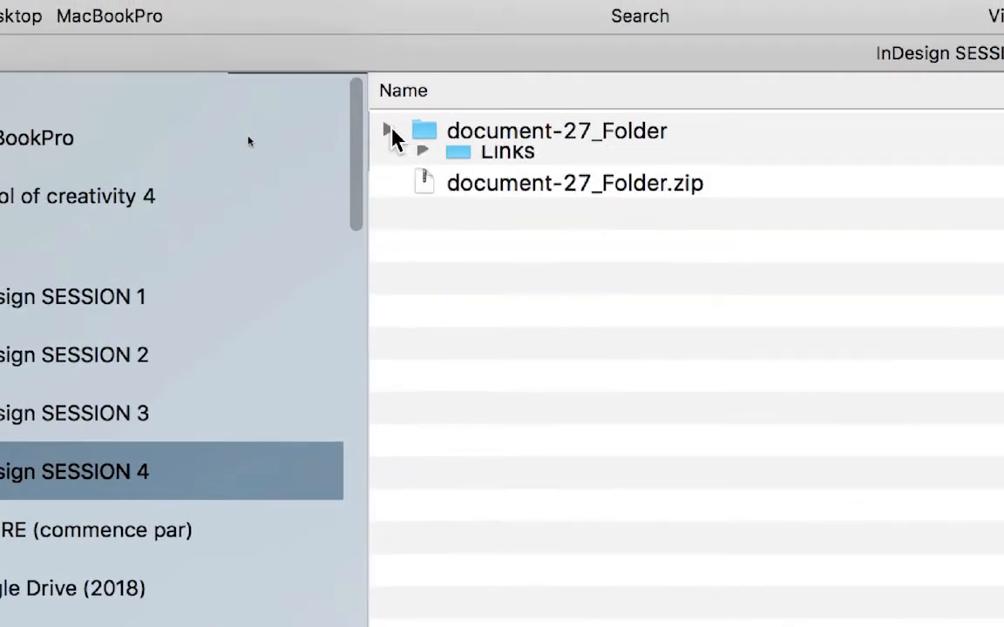
Expand document-27_Folder and Document fonts to review Mona Lisa Solid ITC TT among the packaged fonts, and collapse them
click(431, 131)
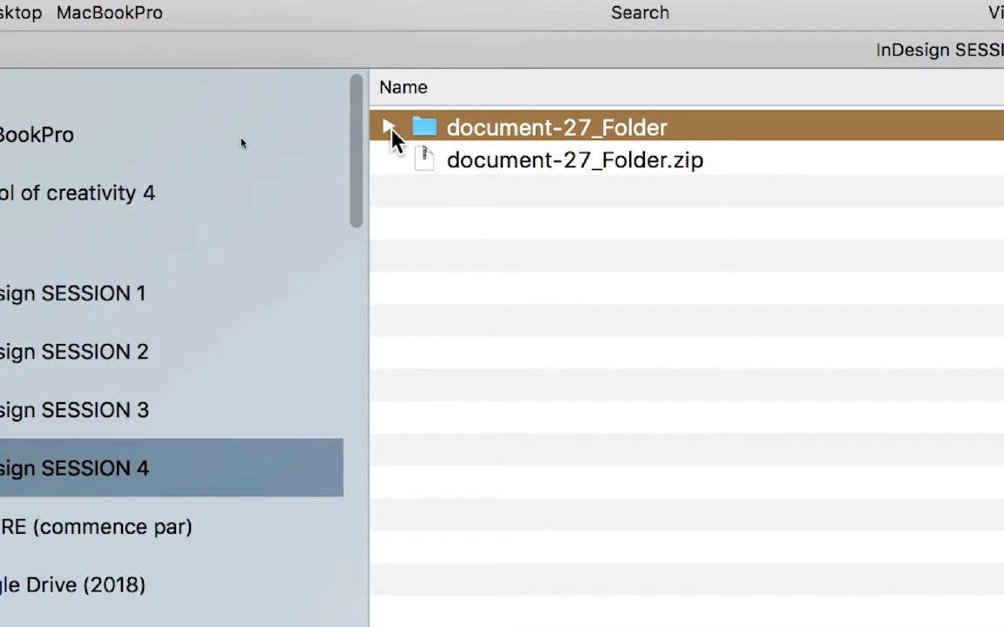
click(390, 130)
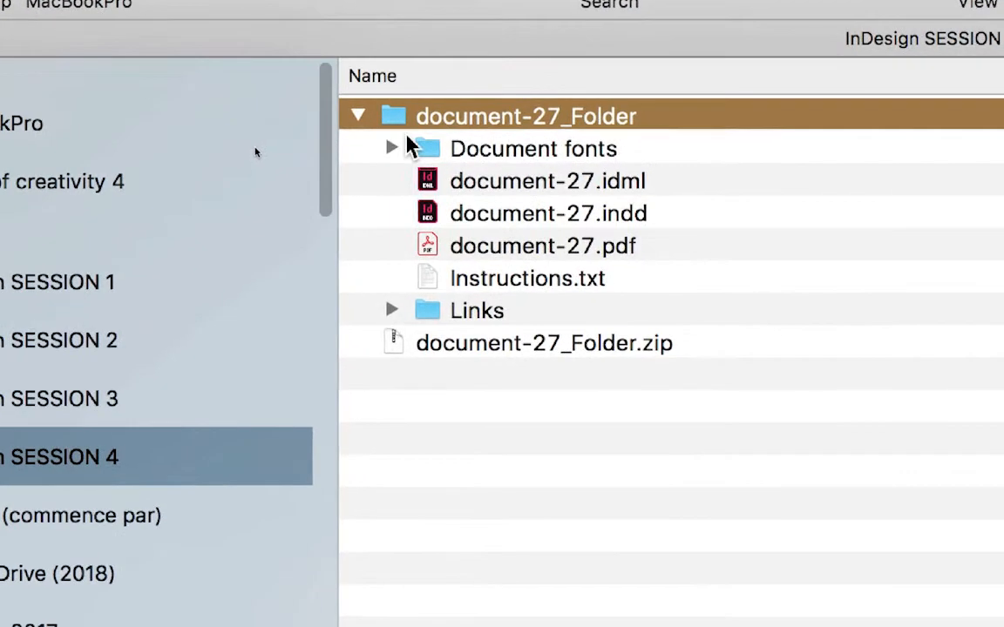
click(407, 148)
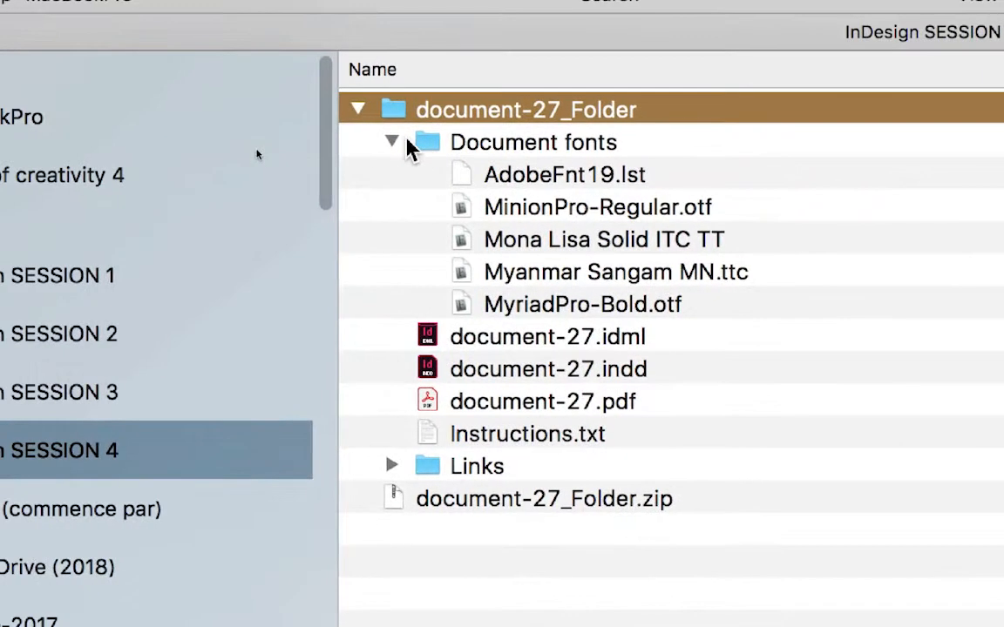
click(408, 144)
click(406, 147)
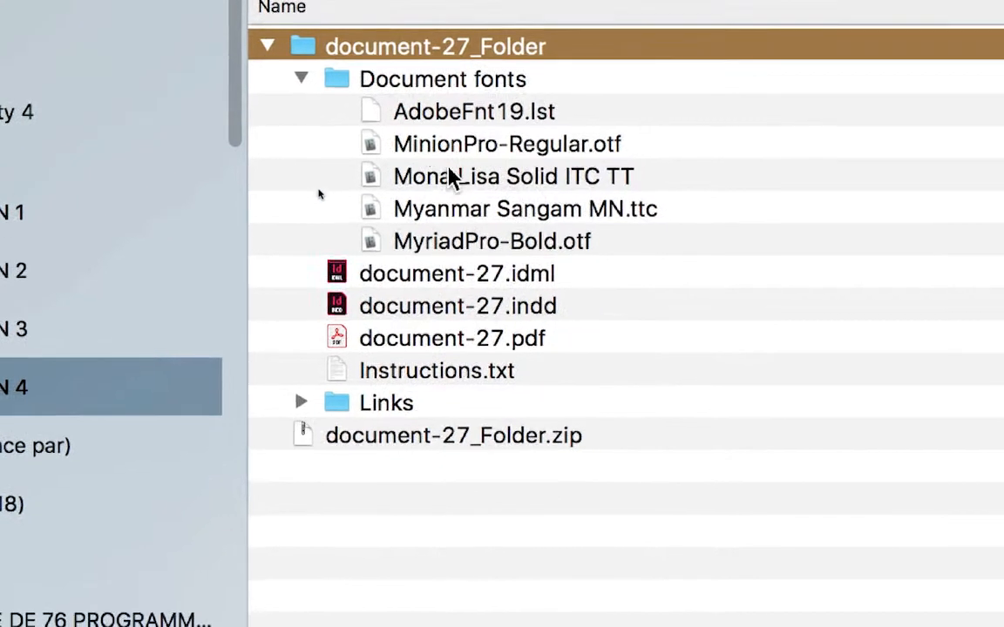
click(523, 218)
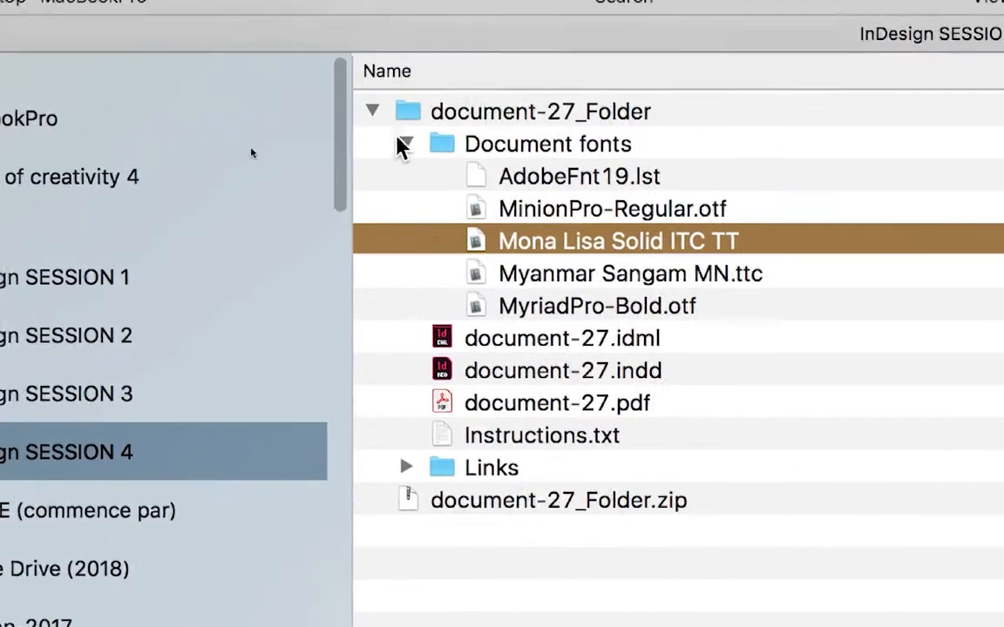
click(401, 144)
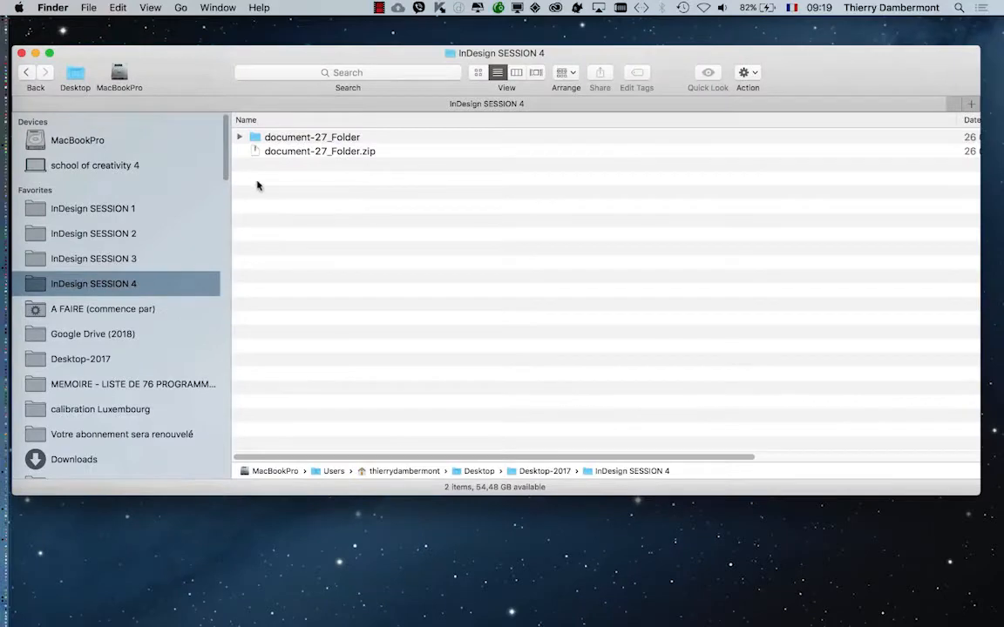
Expand document-27_Folder and select the document-27.indd file
click(240, 138)
click(394, 180)
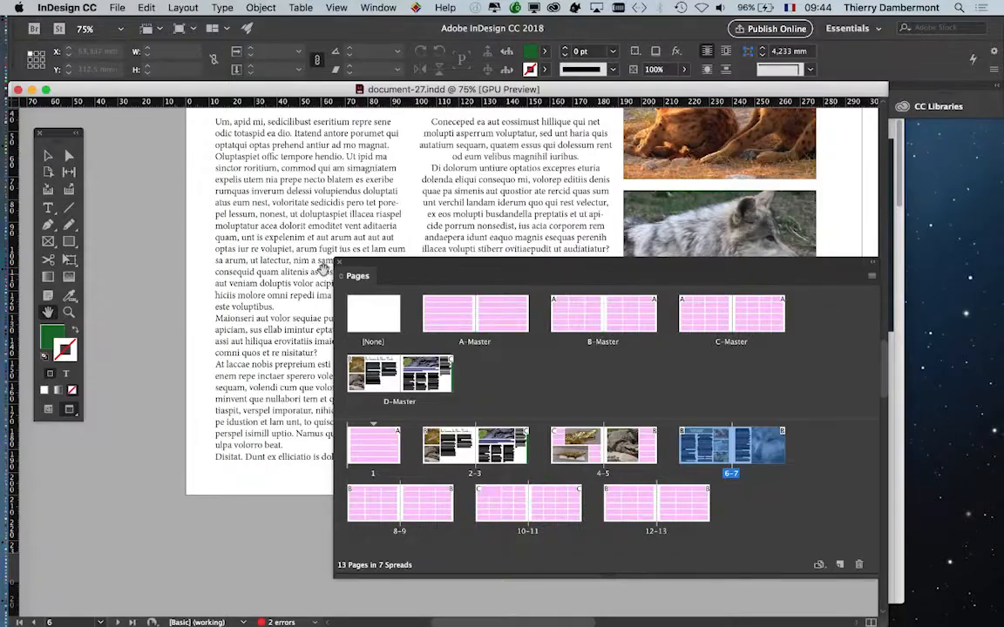
Fit the whole 6–7 spread in the InDesign window, clear the Pages panel off it, and activate the Selection tool
drag(366, 263, 640, 282)
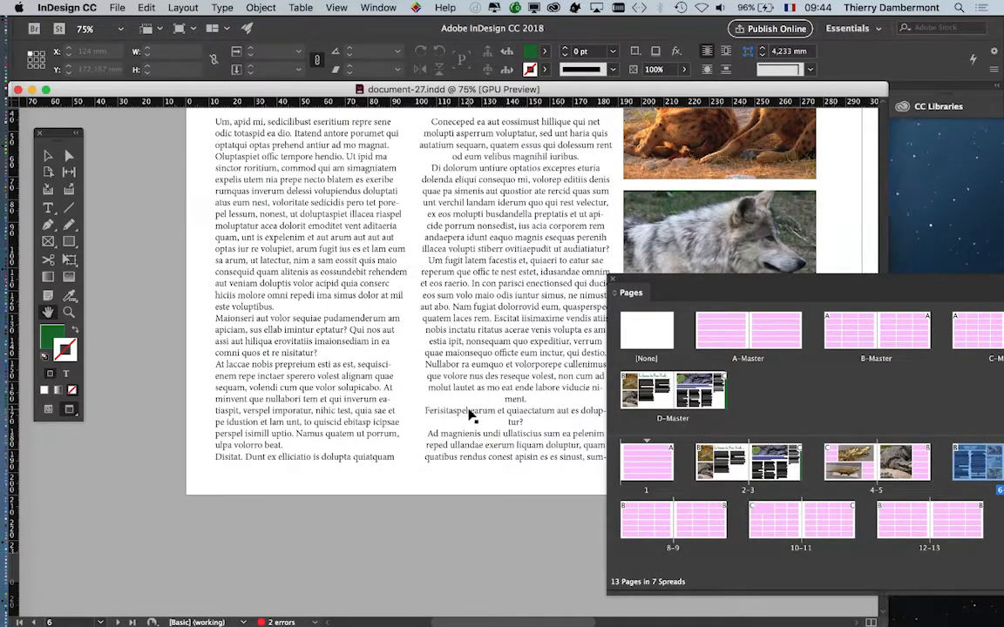
double_click(50, 314)
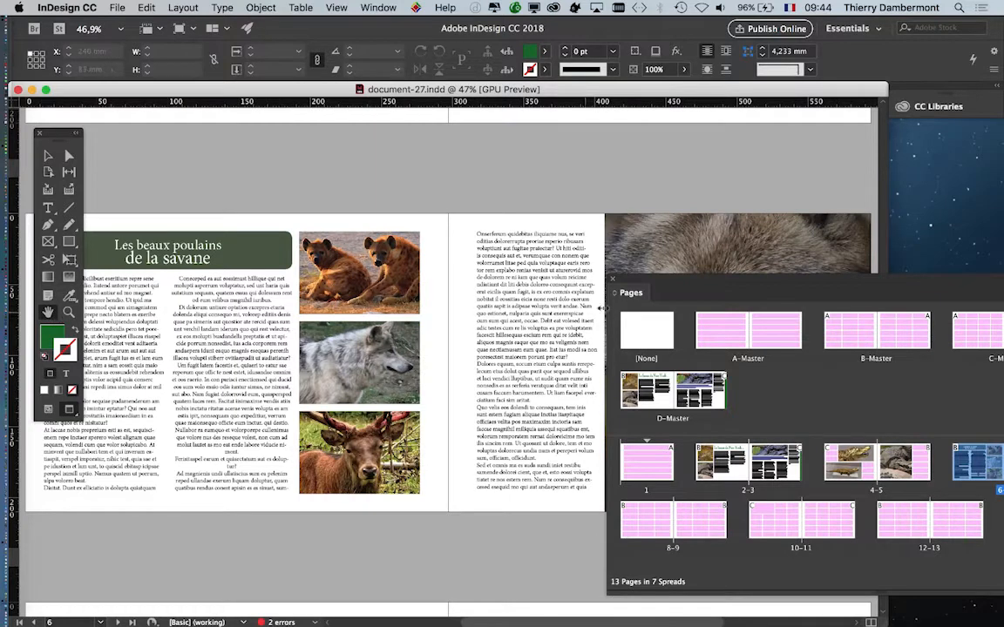
drag(650, 293, 957, 268)
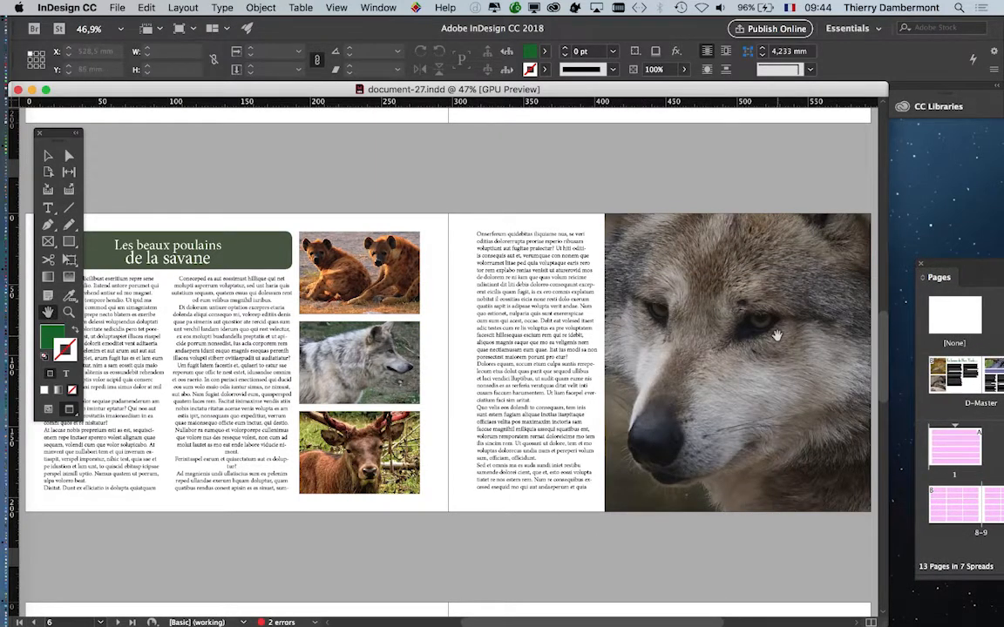
click(48, 156)
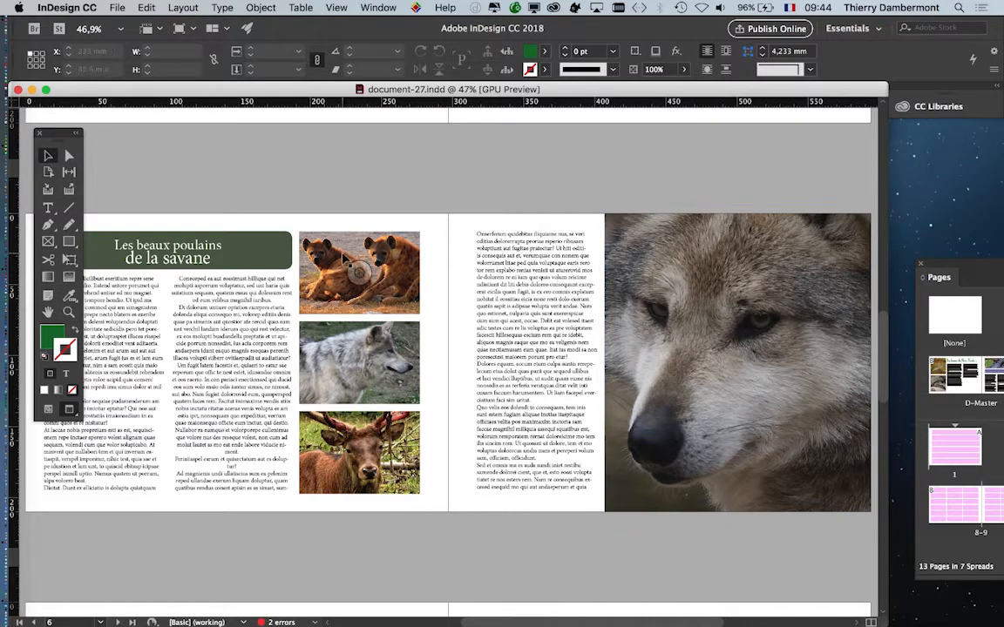
Survey all the document's spreads at 5% zoom and return to a closer view of spread 6–7
key(super+minus)
key(super+minus)
key(super+minus)
key(super+minus)
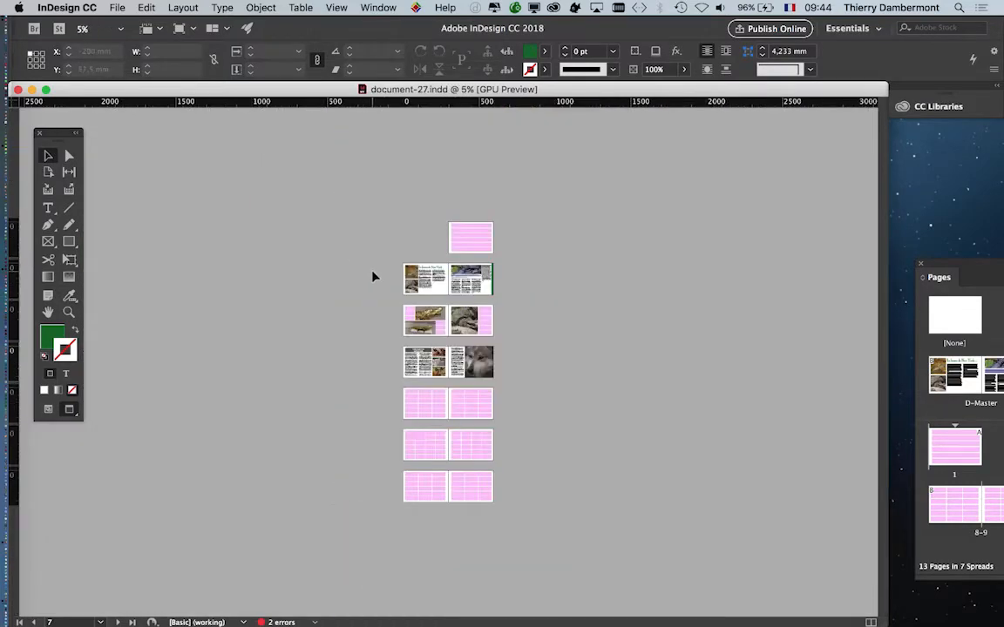
key(super+equal)
key(super+equal)
key(super+equal)
key(super+equal)
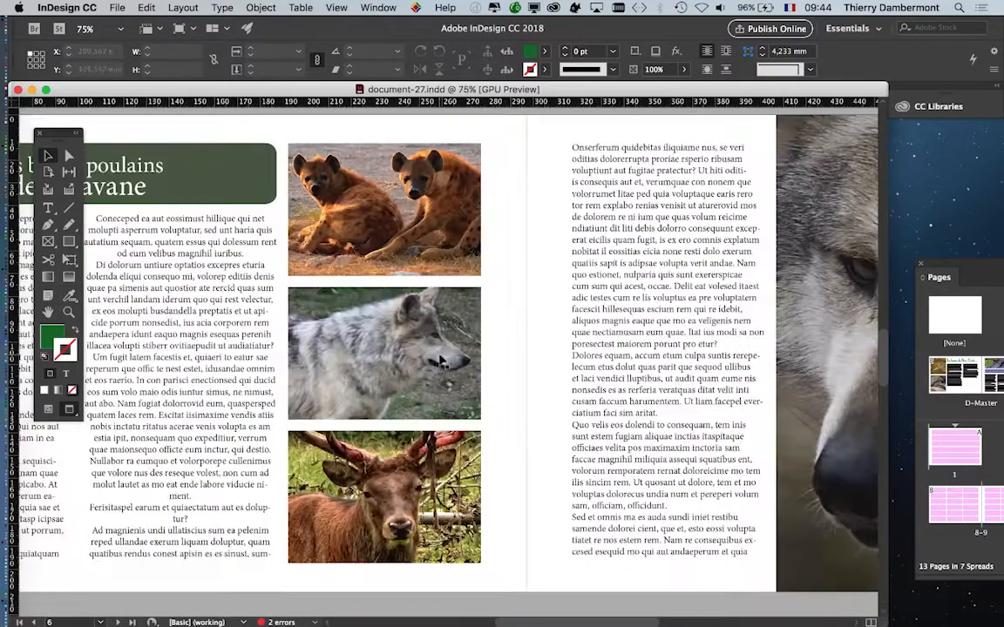
Enlarge the hyena photo on page 6 to 200% and leave its frame selected
click(371, 203)
key(super+equal)
key(super+equal)
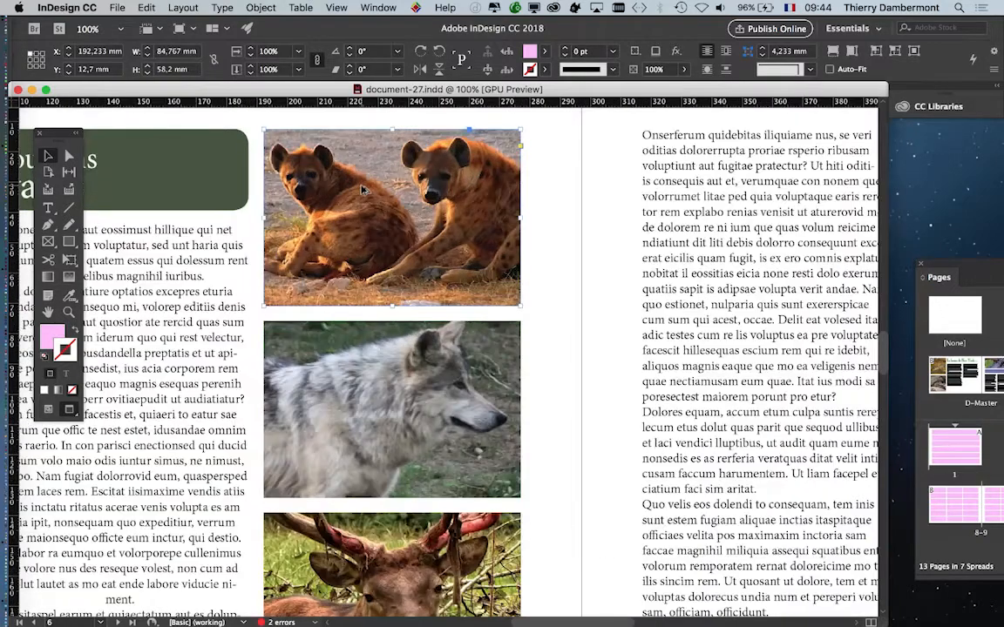
key(super+equal)
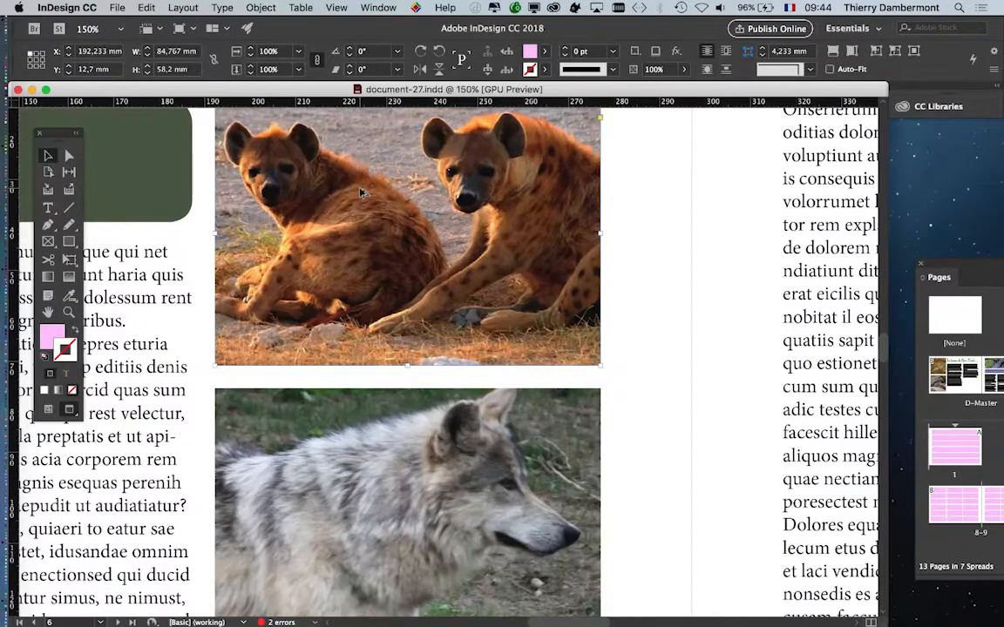
key(super+equal)
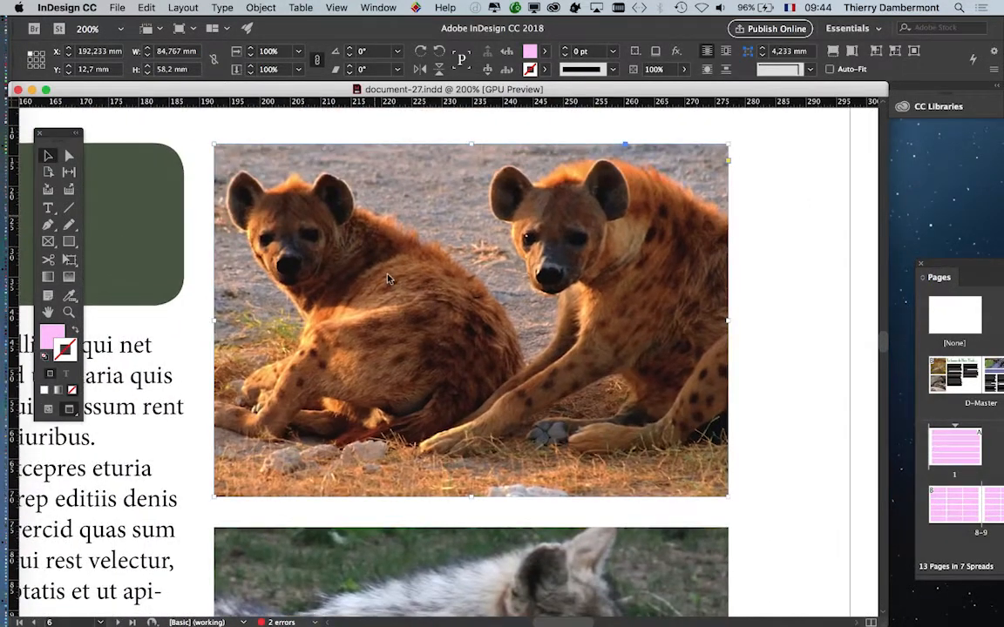
key(shift+super+a)
click(571, 186)
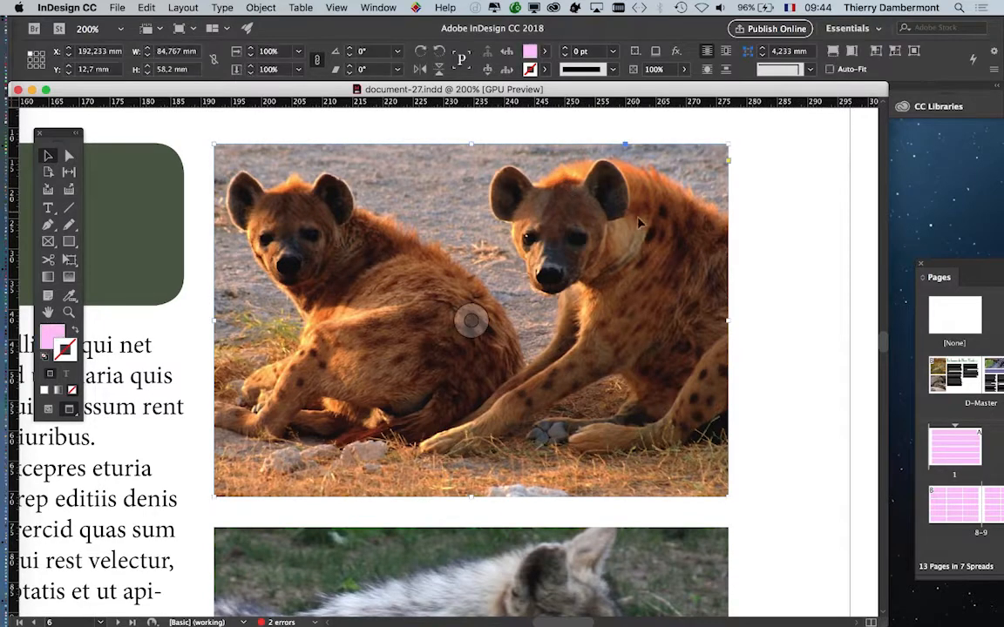
Show the Links panel, make it narrower and move it below the control bar
click(384, 8)
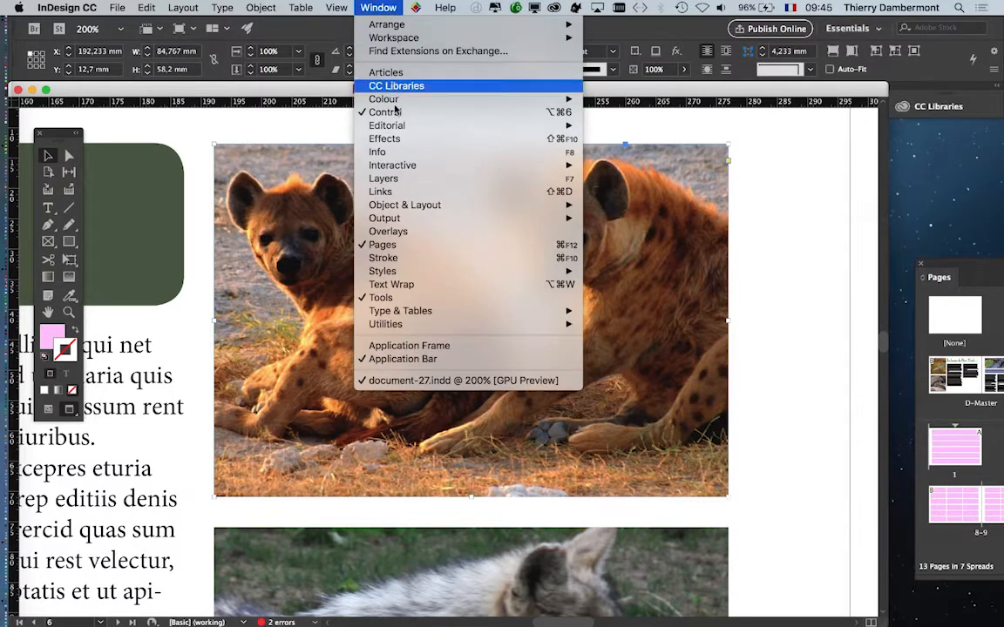
click(410, 192)
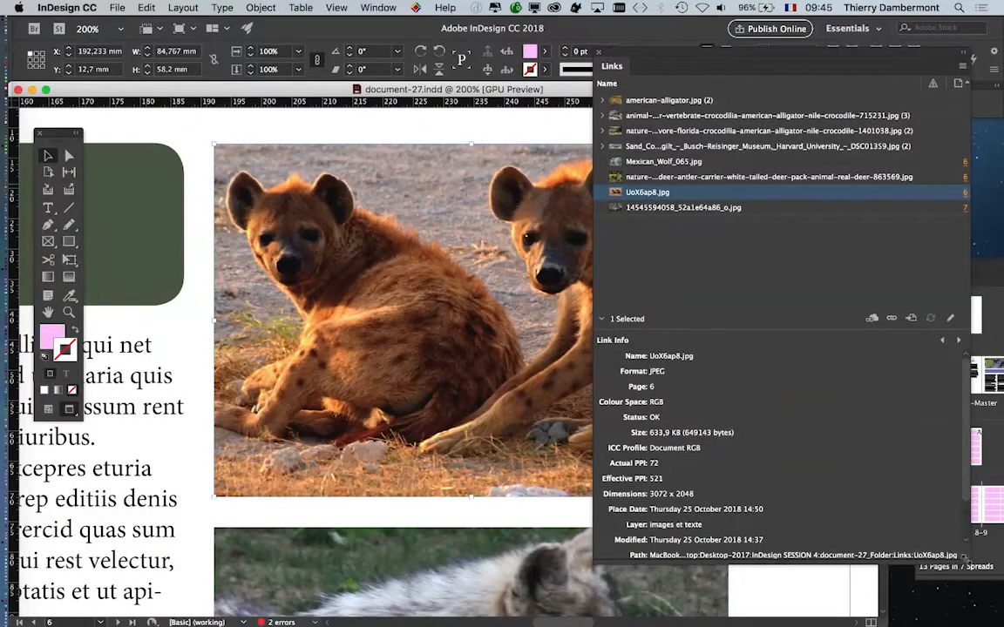
drag(964, 559, 832, 559)
drag(728, 68, 727, 145)
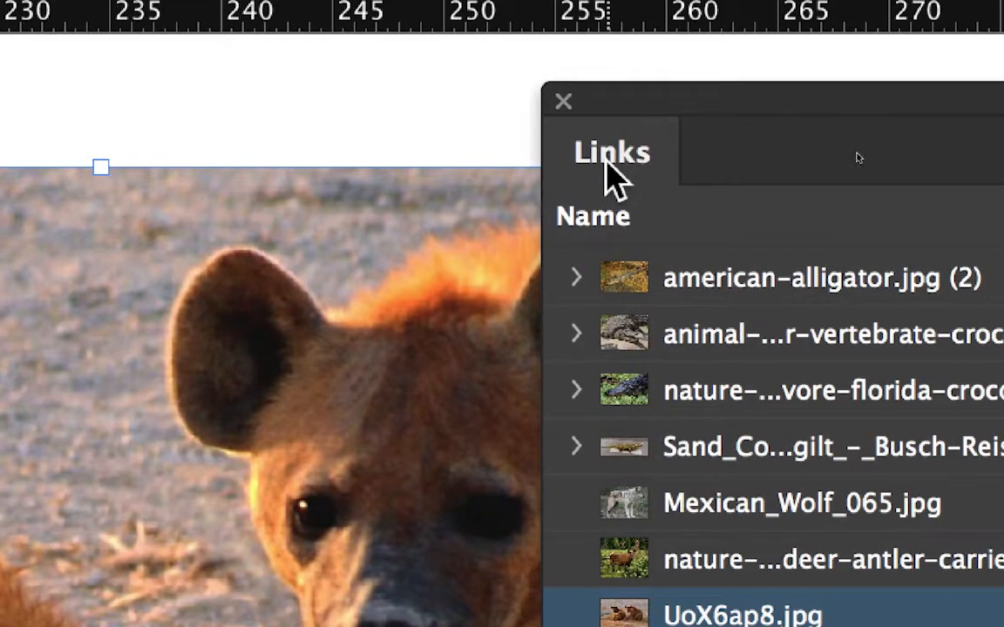
Examine the applications offered for editing the UoX6ap8.jpg link, including Adobe Photoshop CC 2018, and check the Dock's applications
click(1003, 149)
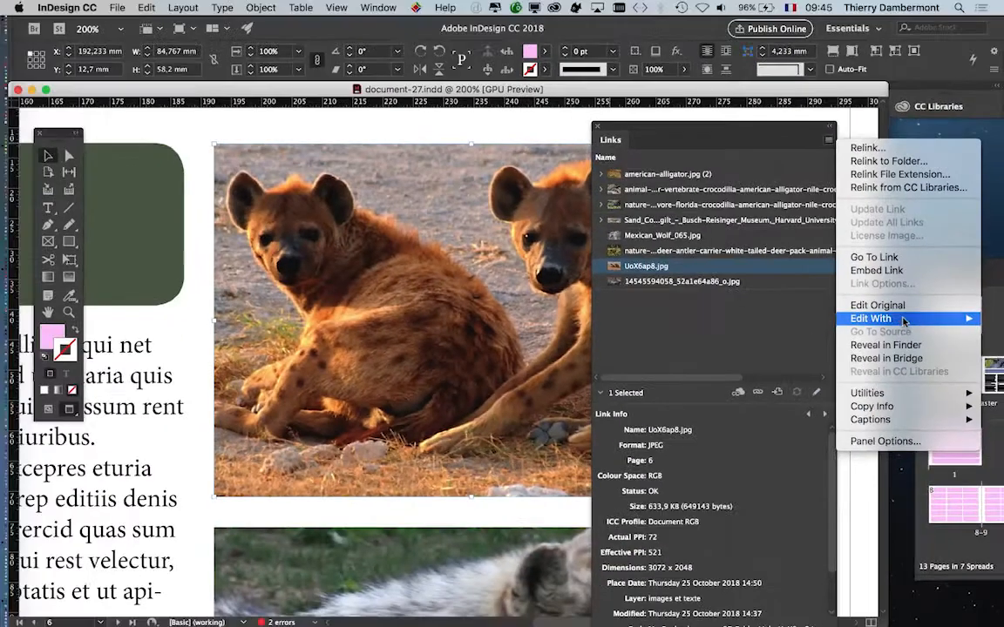
mouse_move(902, 321)
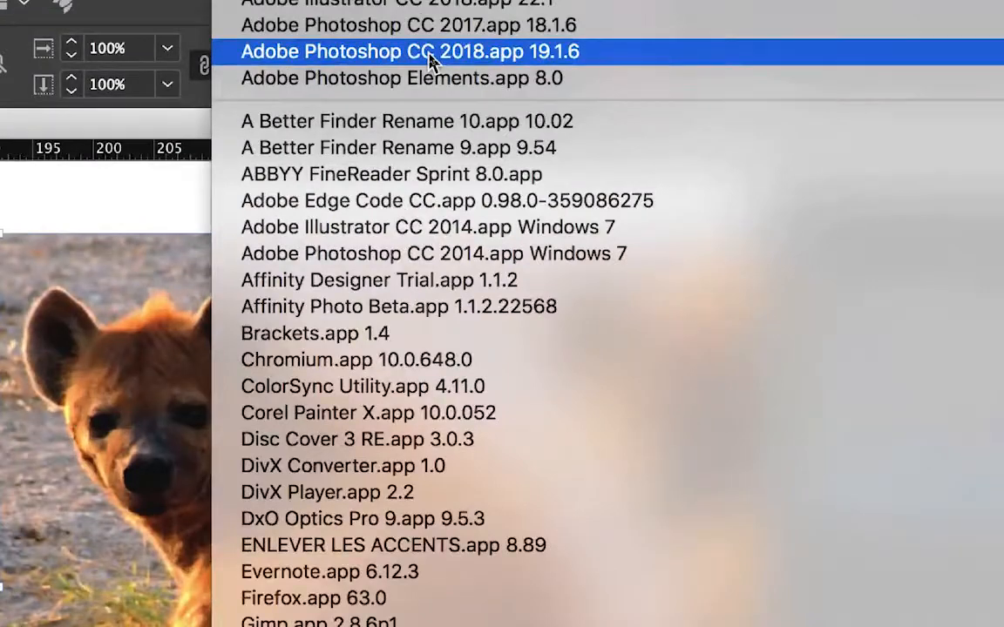
click(429, 56)
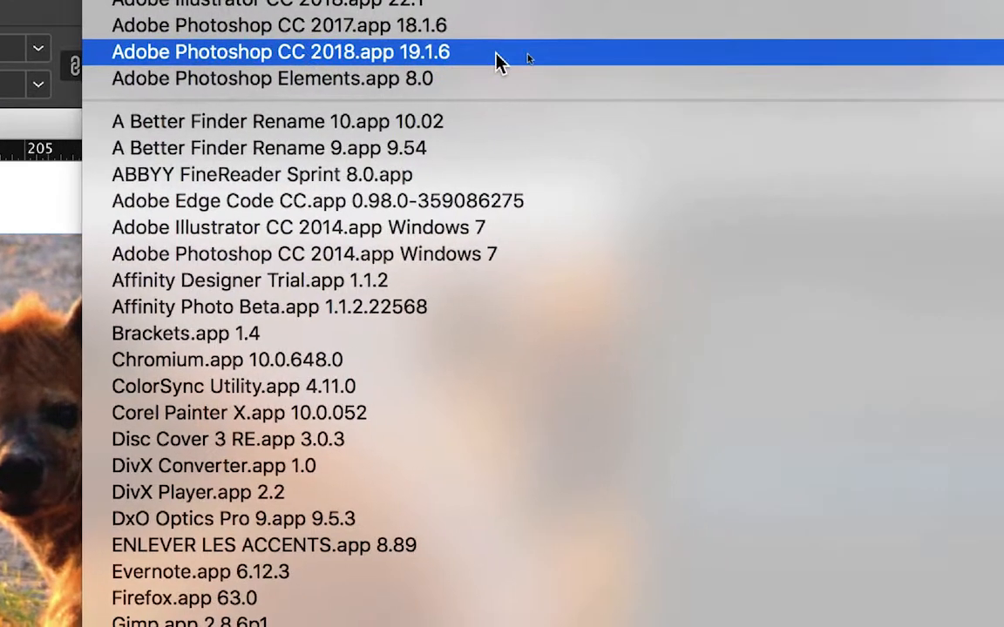
click(498, 59)
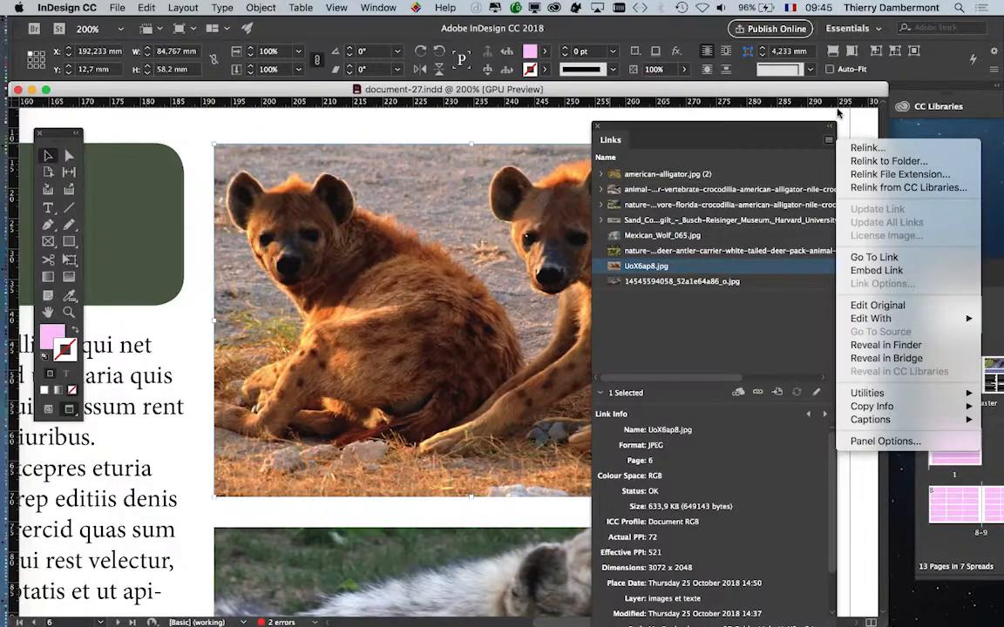
click(732, 117)
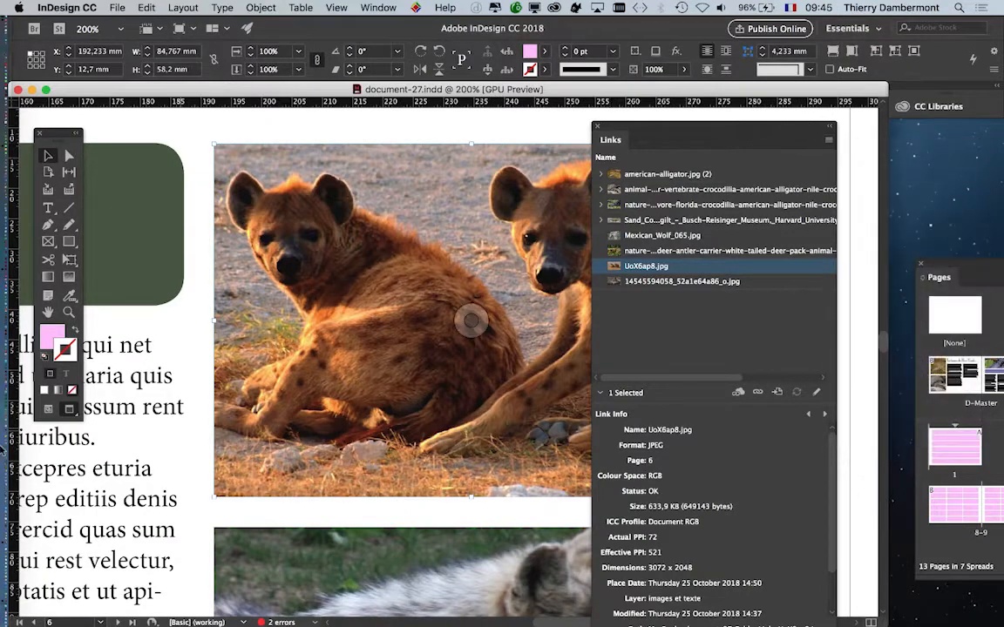
mouse_move(4, 491)
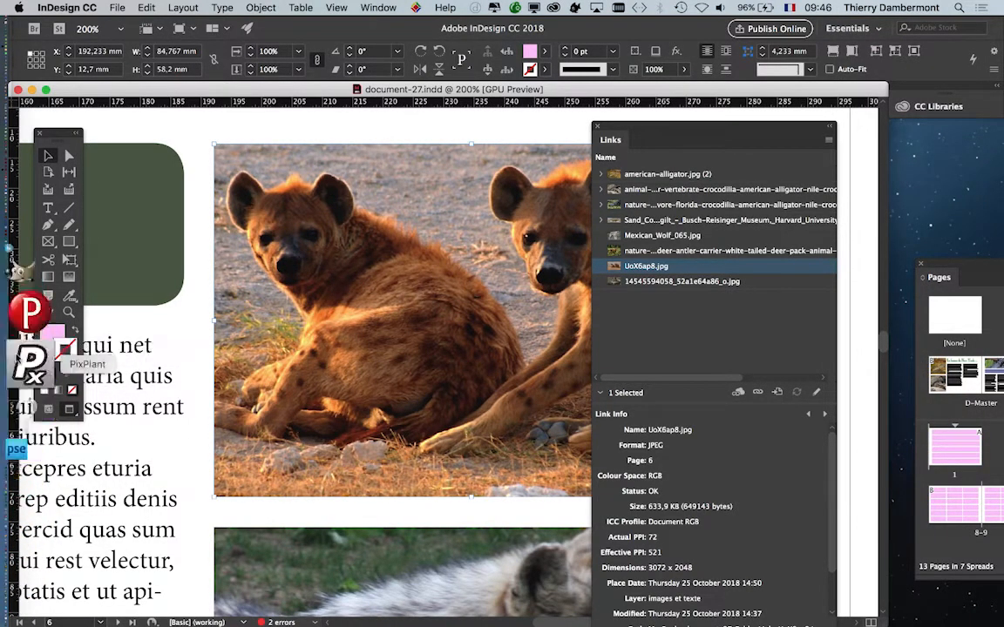
click(15, 372)
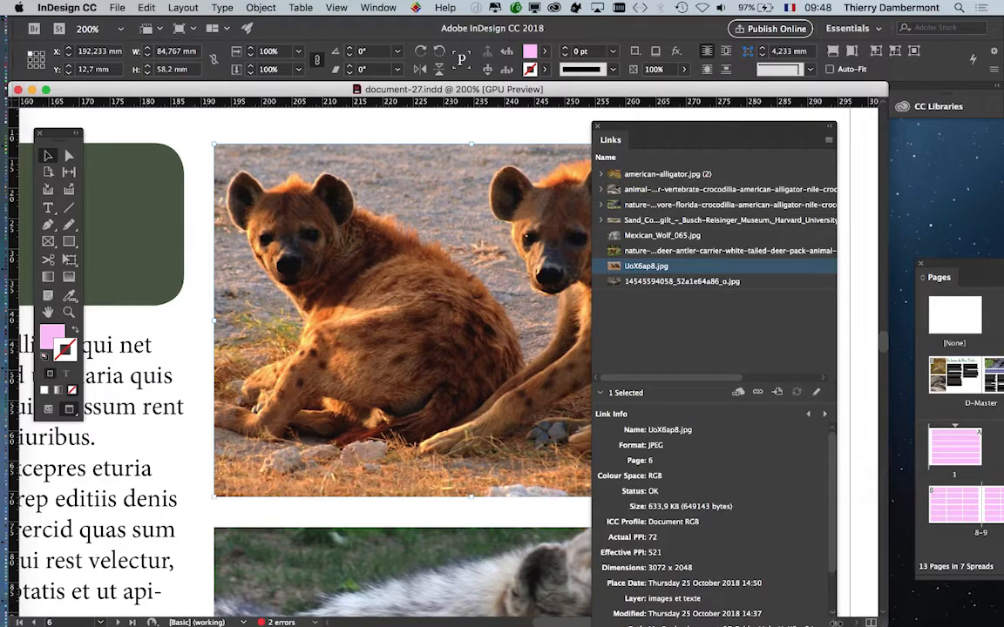
Widen the Links panel and relink all images to document-27_Folder's Links folder, matching the same filename and extension
drag(834, 622, 963, 622)
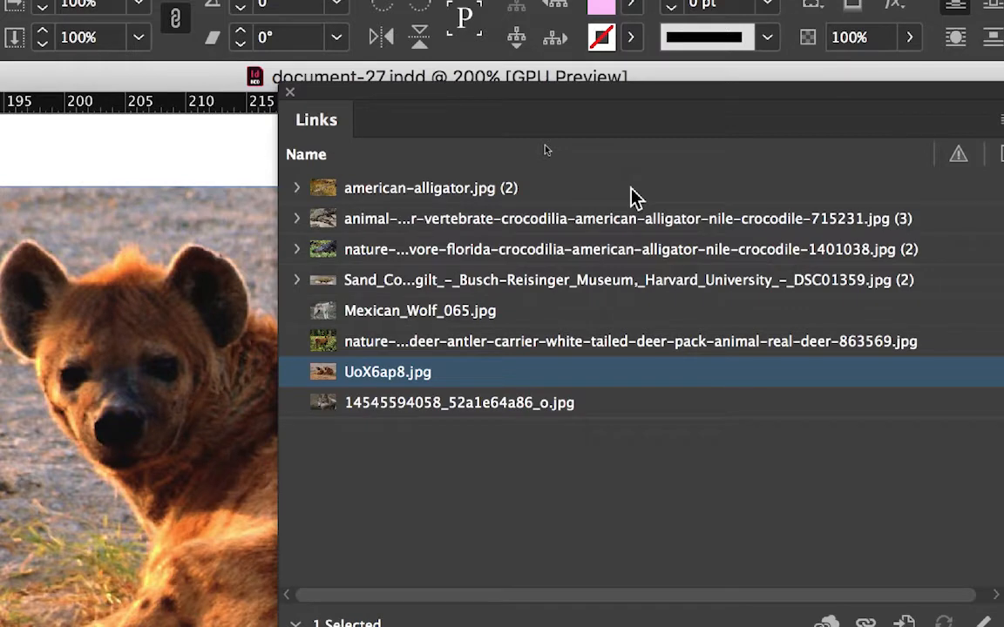
click(634, 197)
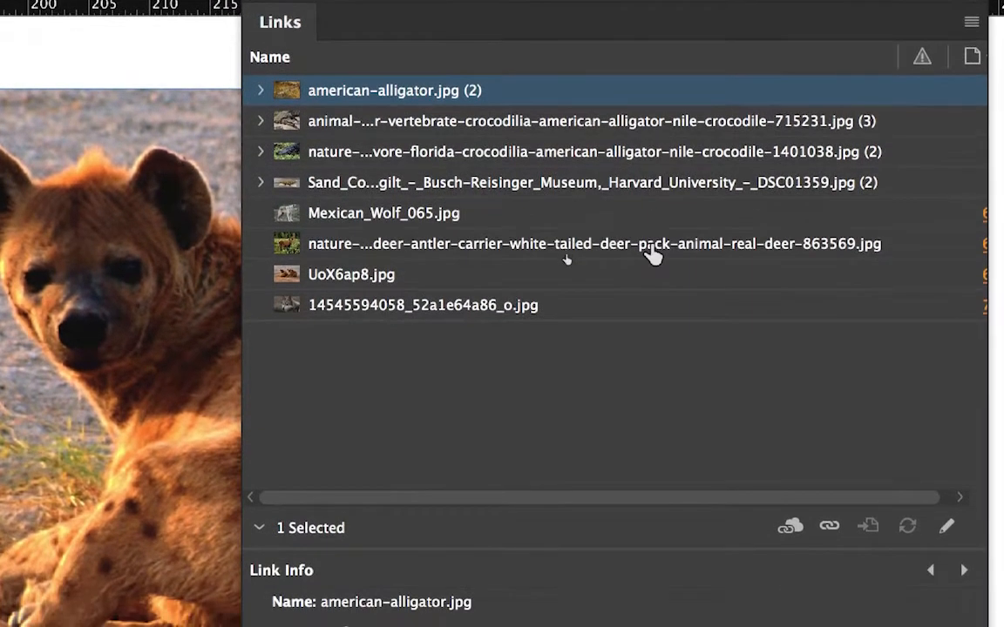
key(super+a)
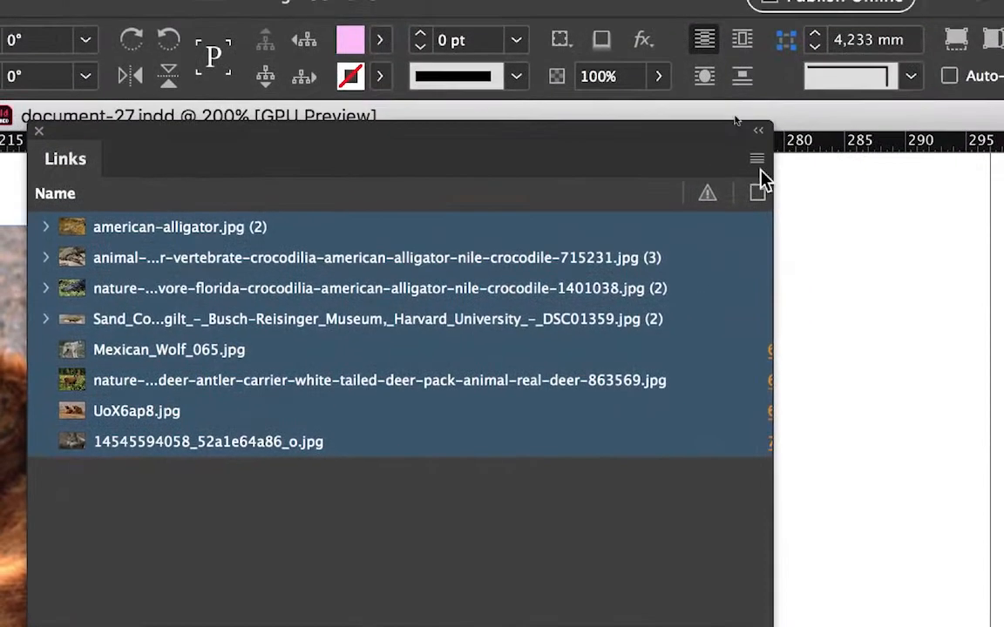
click(756, 161)
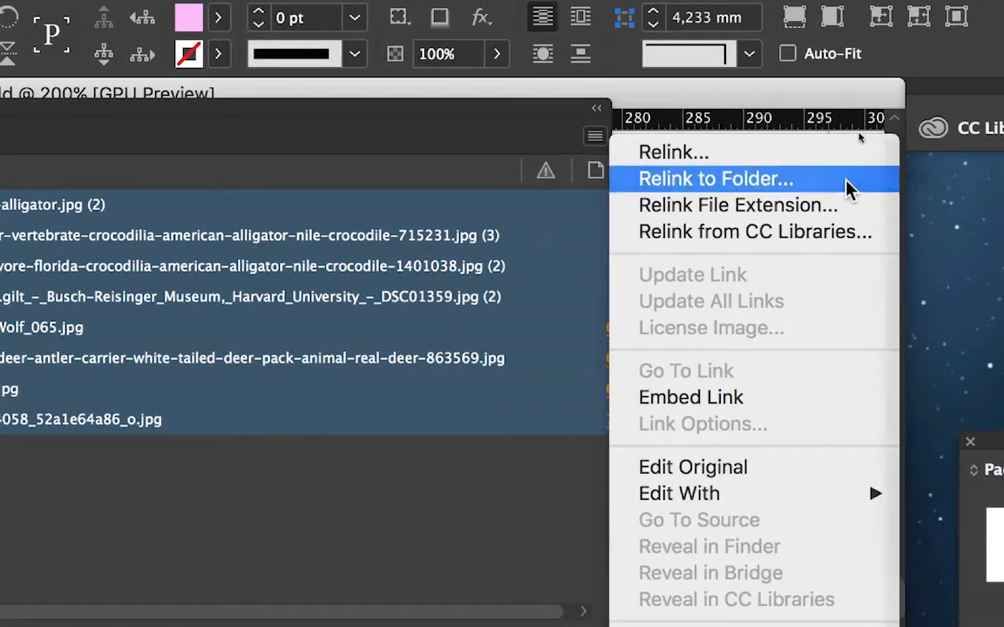
click(850, 190)
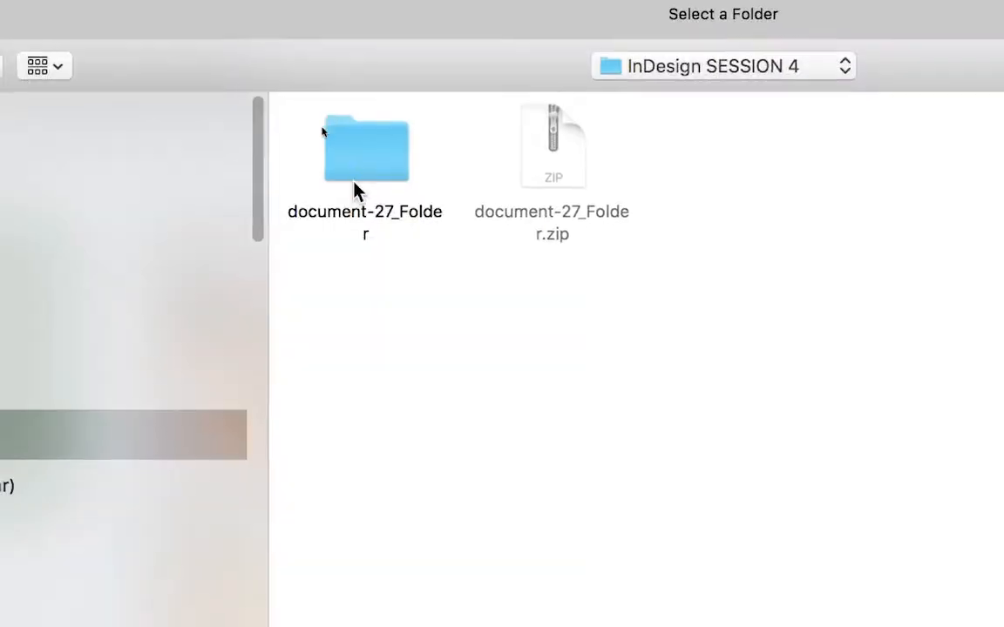
double_click(363, 184)
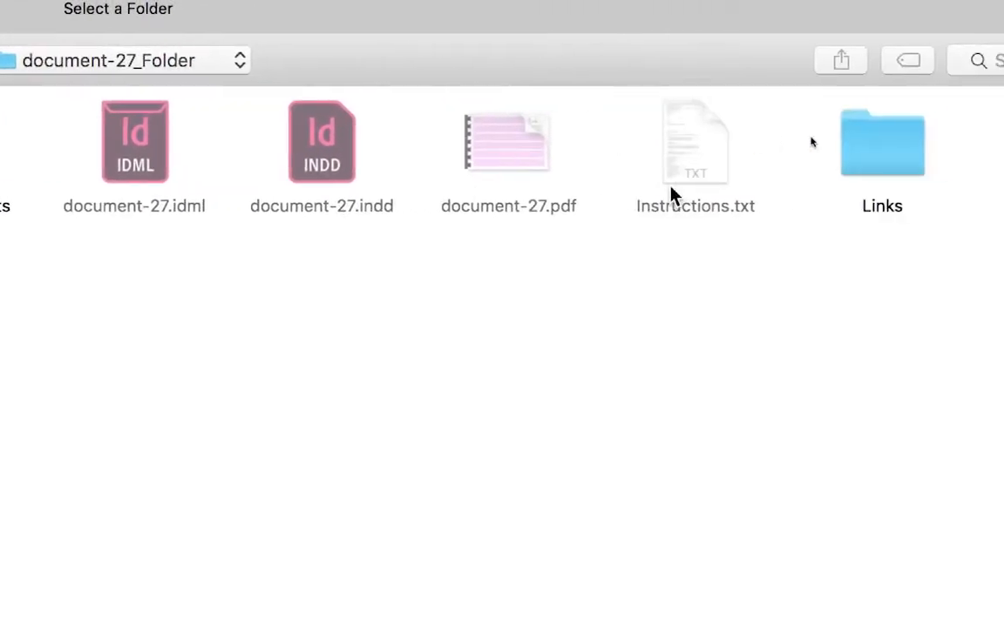
double_click(742, 195)
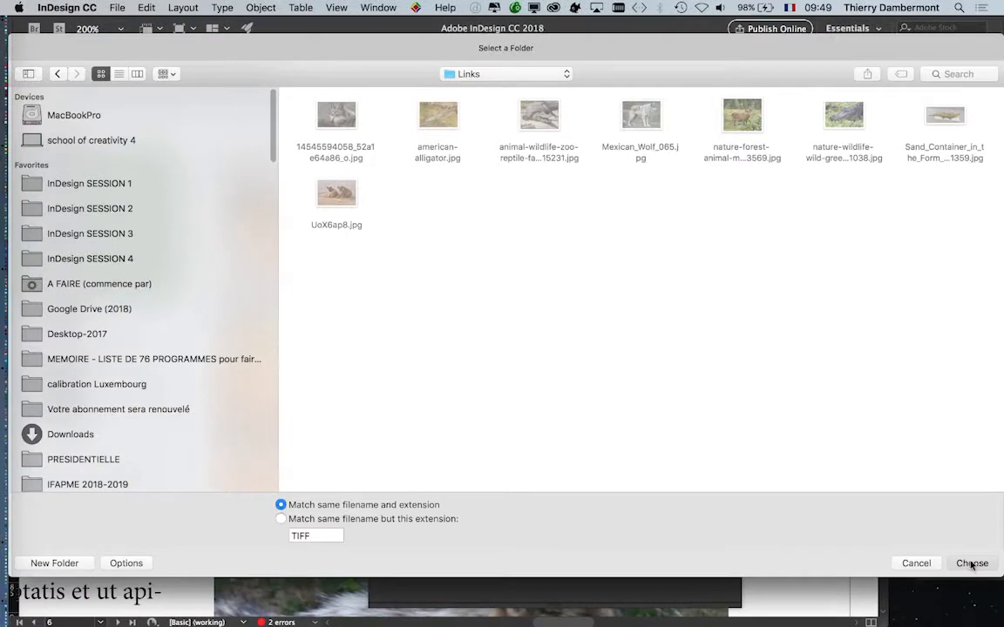
click(972, 563)
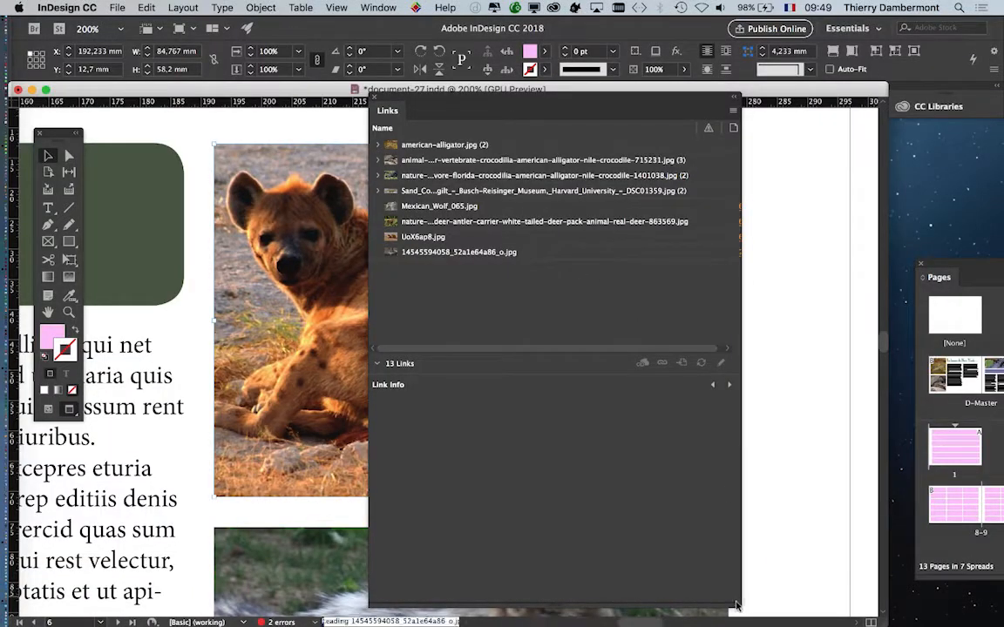
Narrow the Links panel, move it off the hyena photo, and select that photo
drag(743, 602, 619, 602)
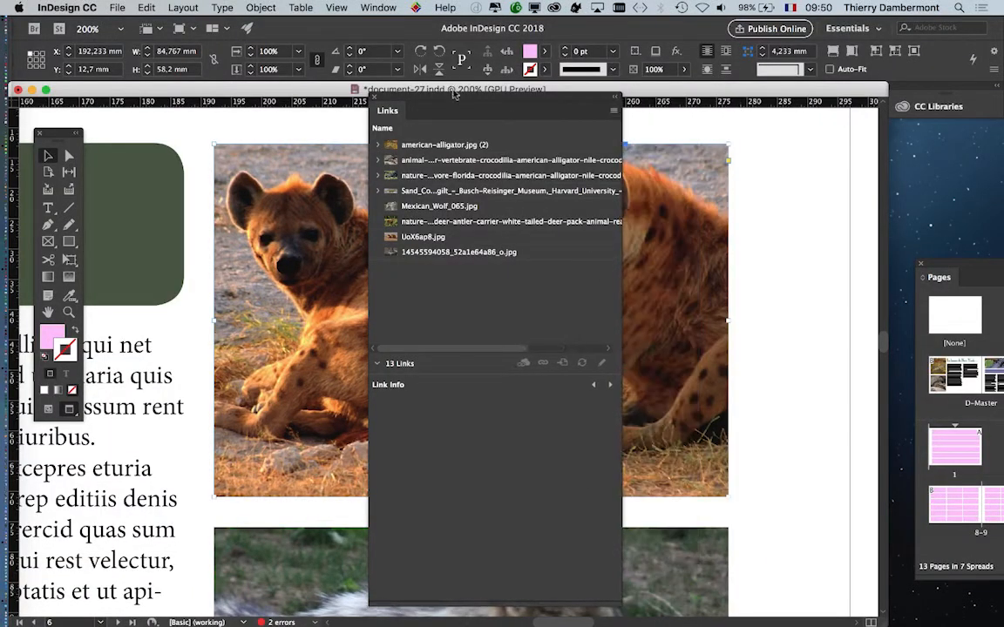
drag(410, 96, 798, 97)
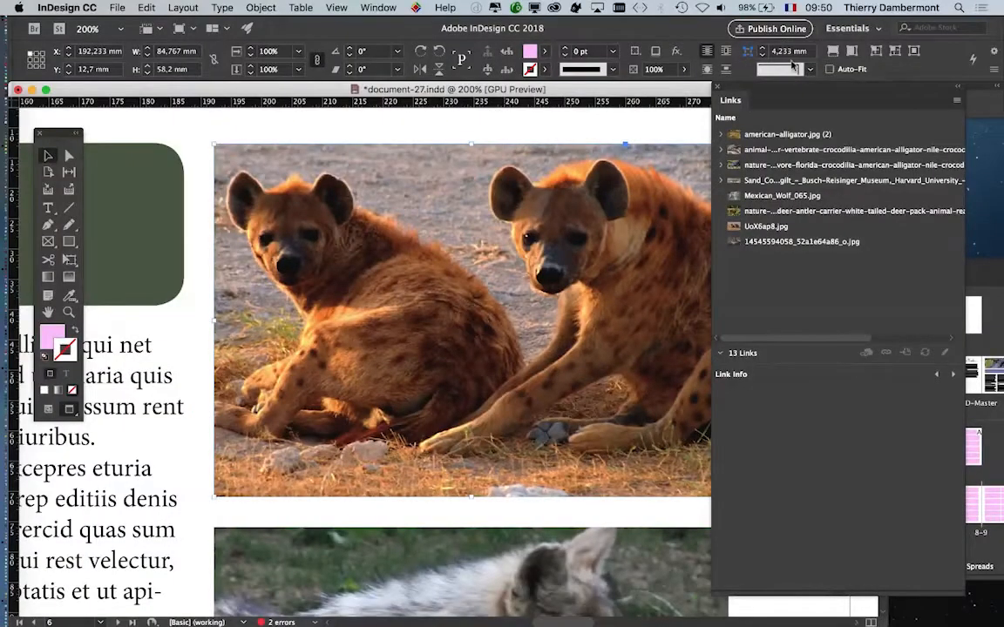
drag(730, 99, 872, 145)
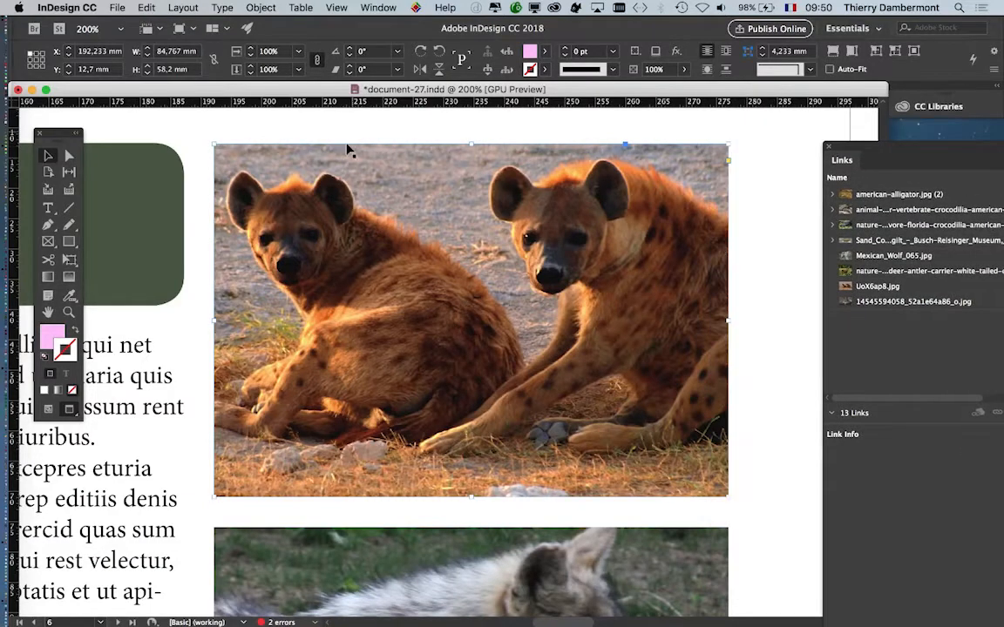
click(324, 190)
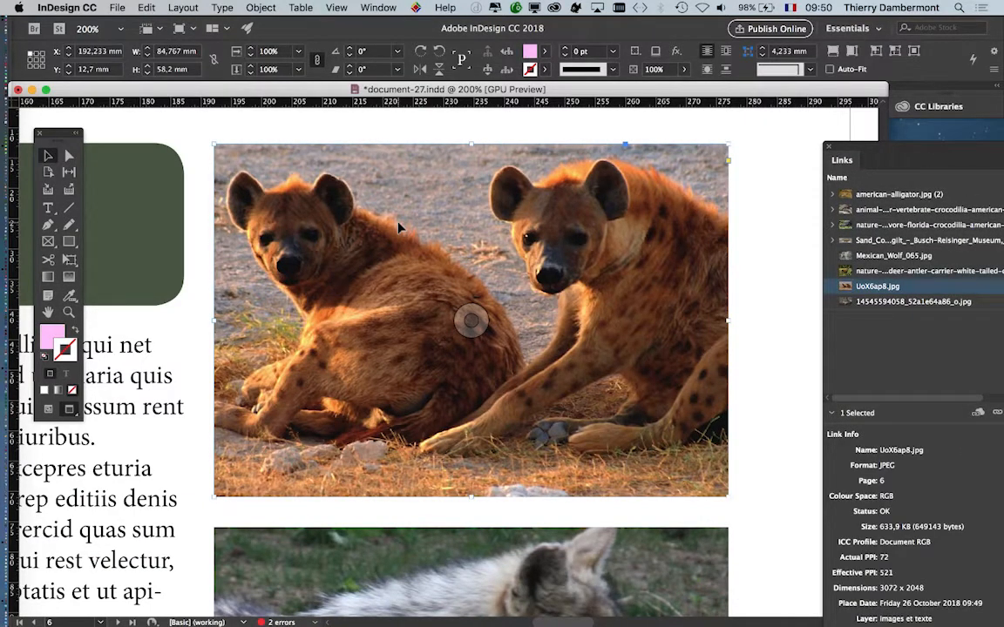
Switch to Adobe Photoshop CC 2018 and move its Tools panel to the edge of the workspace
key(super+Tab)
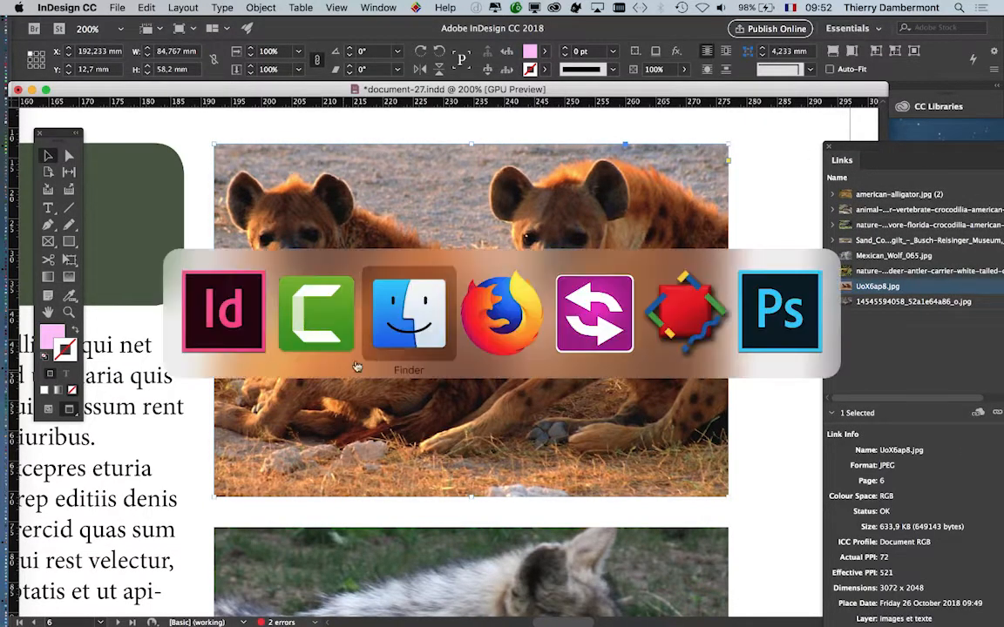
key(super+Tab)
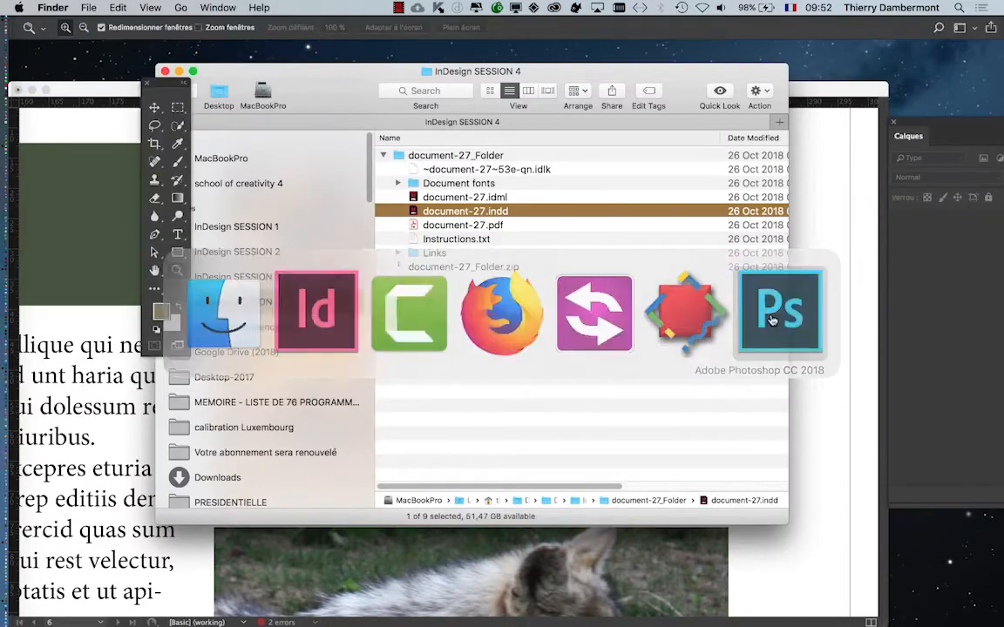
click(771, 321)
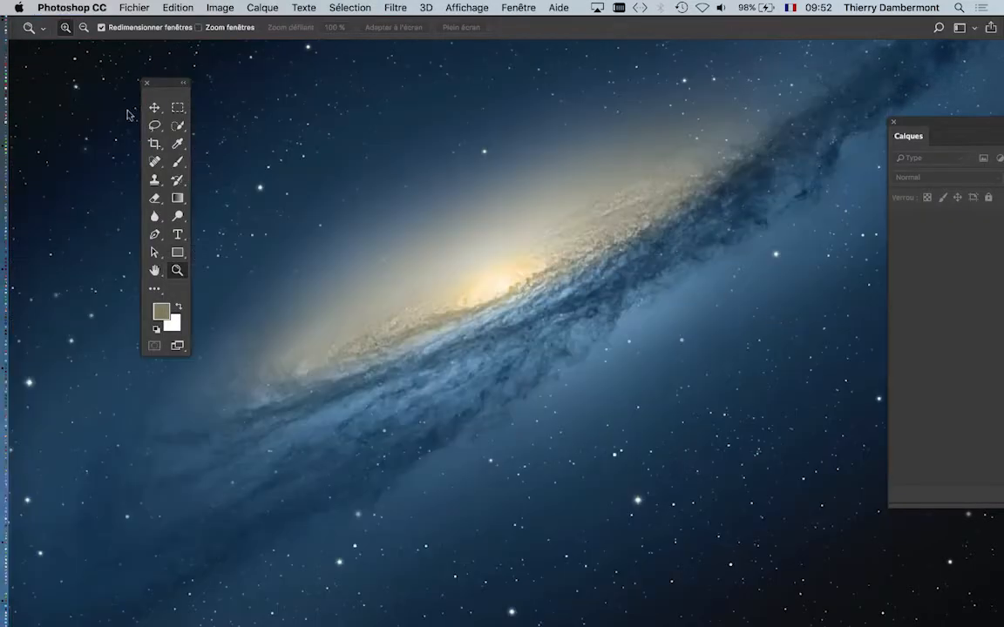
drag(152, 82, 42, 73)
Open UoX6ap8.jpg from the Links folder, enlarging the file dialog to see the images
click(129, 7)
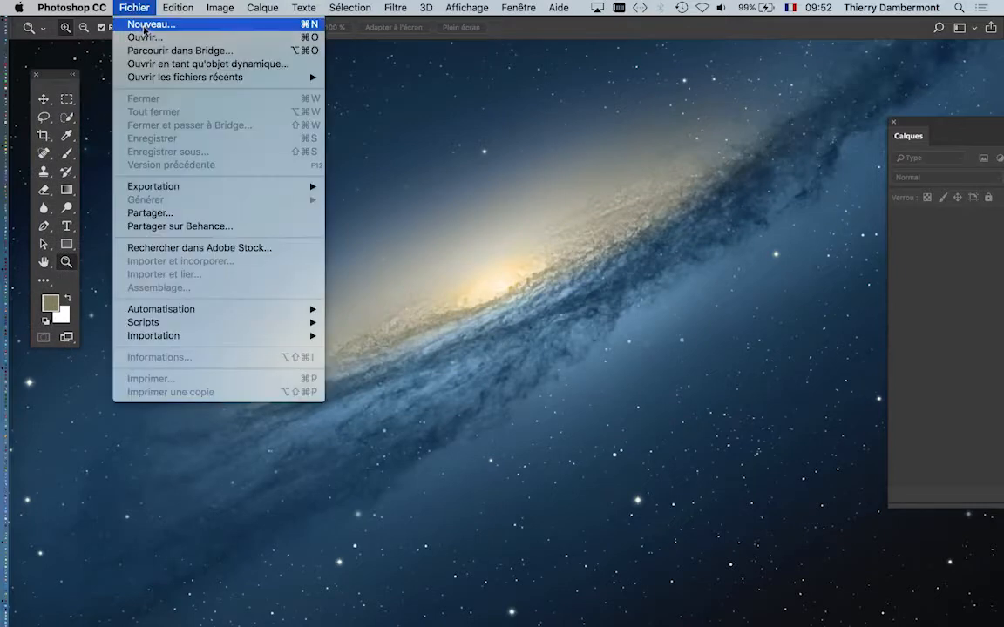
click(139, 35)
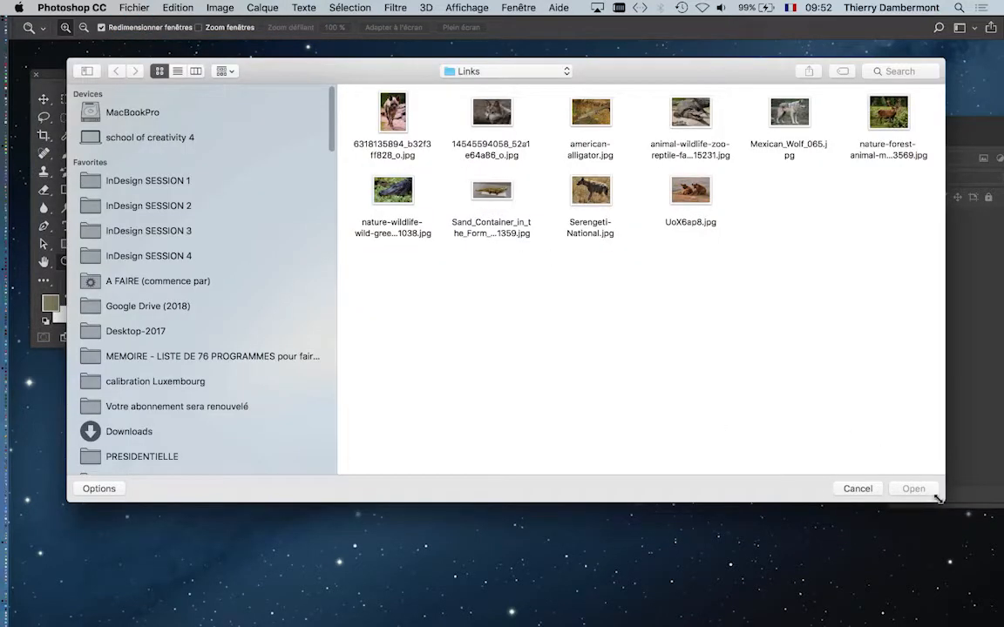
drag(943, 500, 954, 582)
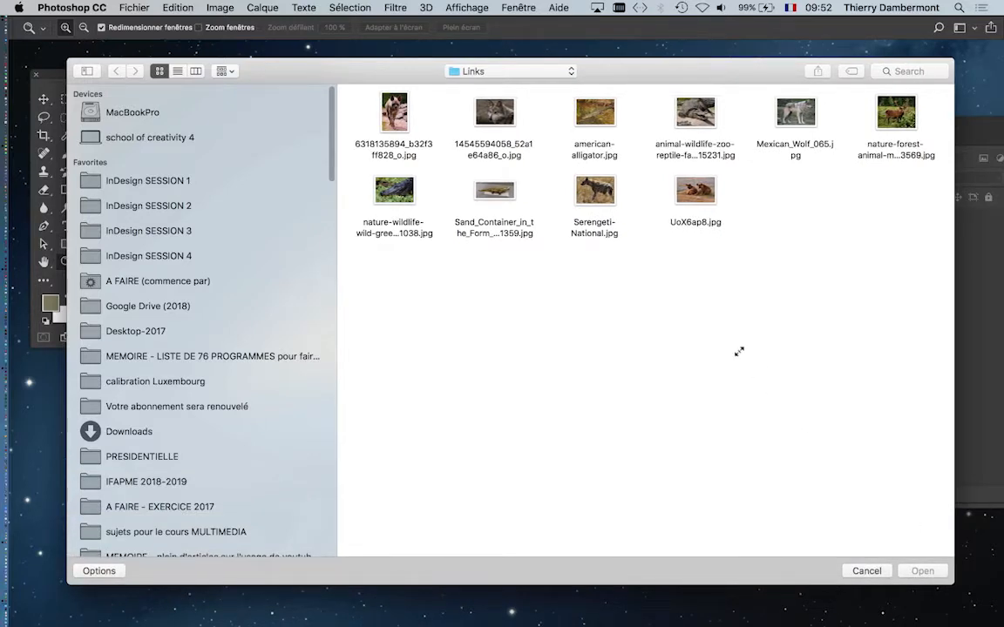
click(693, 196)
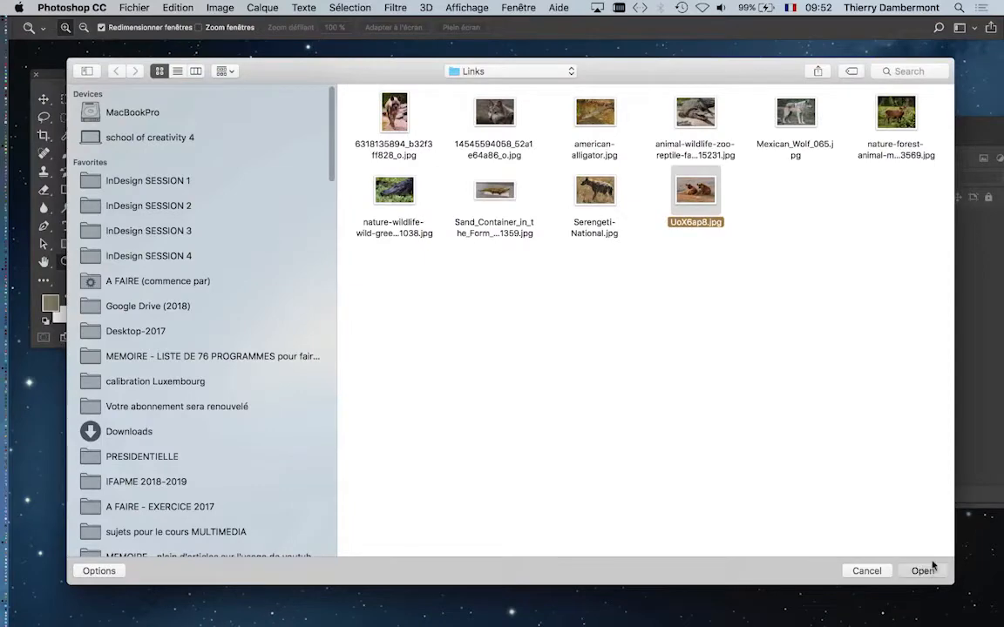
click(931, 568)
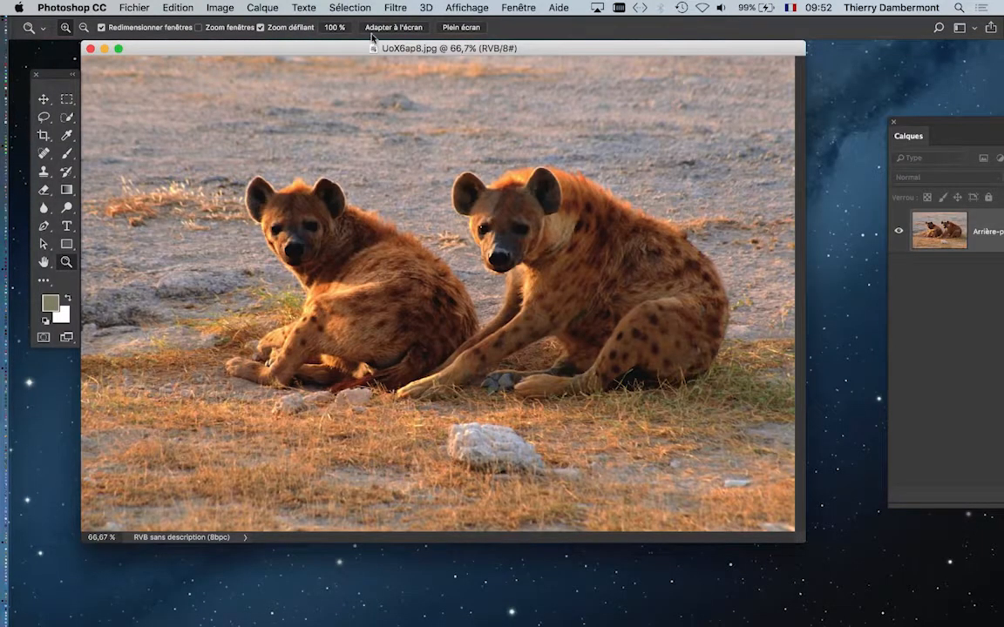
Reposition the hyena photo's window and set its status bar to show the document profile (Profil du document)
drag(352, 52, 363, 79)
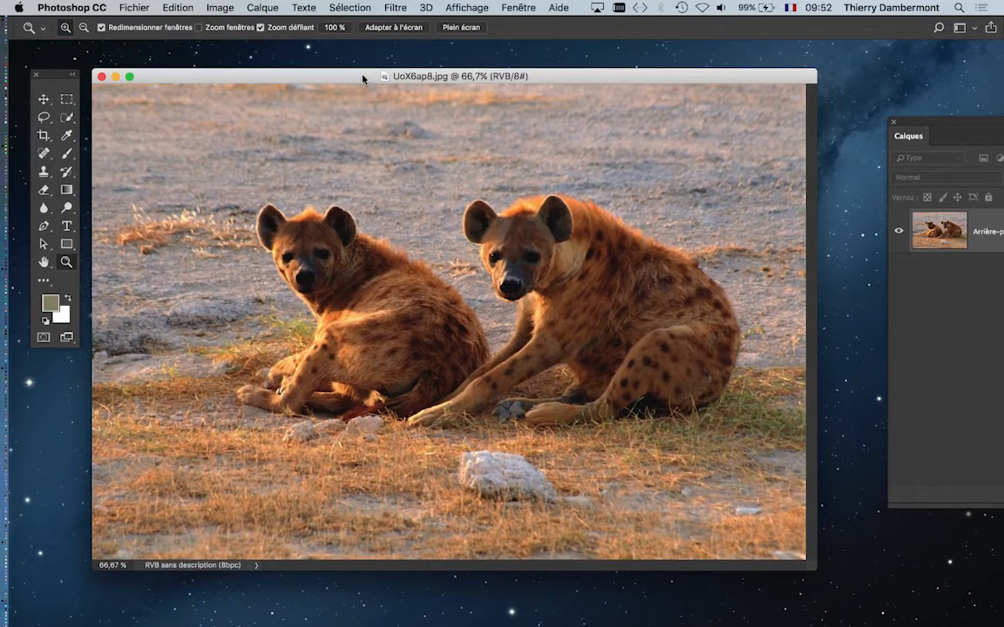
drag(569, 77, 576, 55)
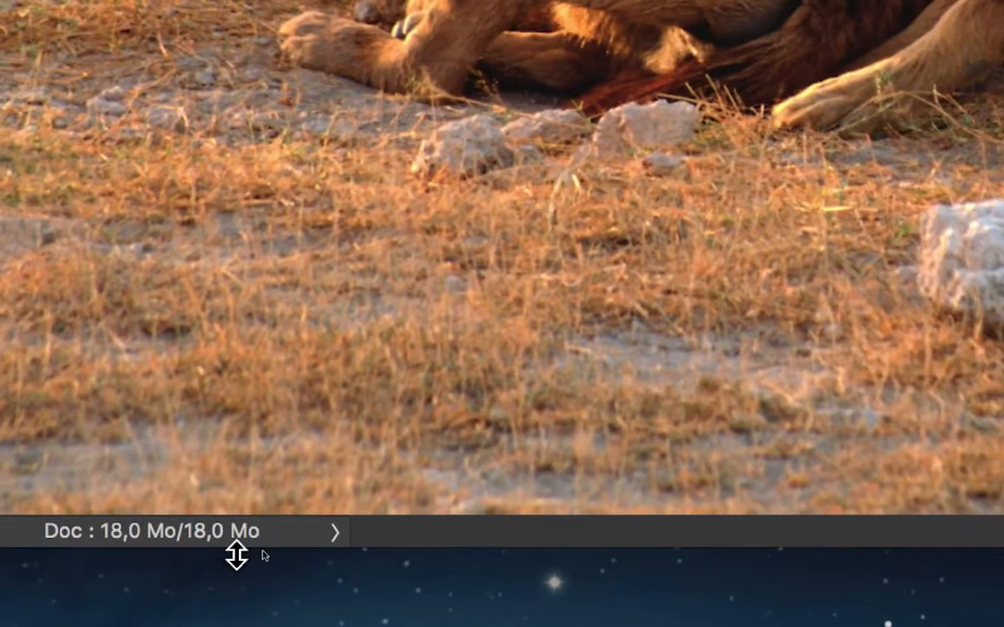
click(334, 532)
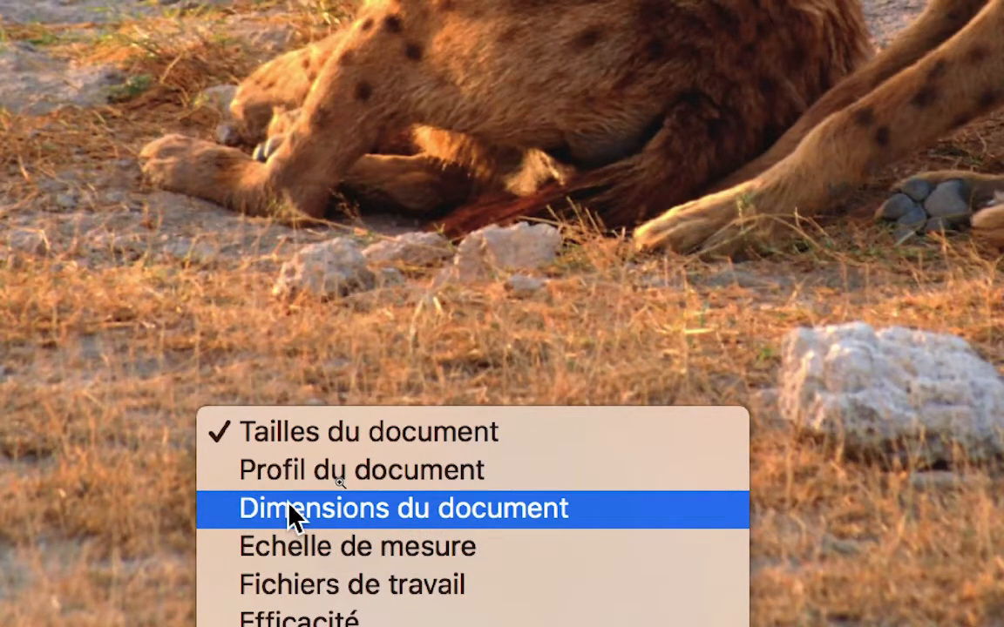
click(292, 470)
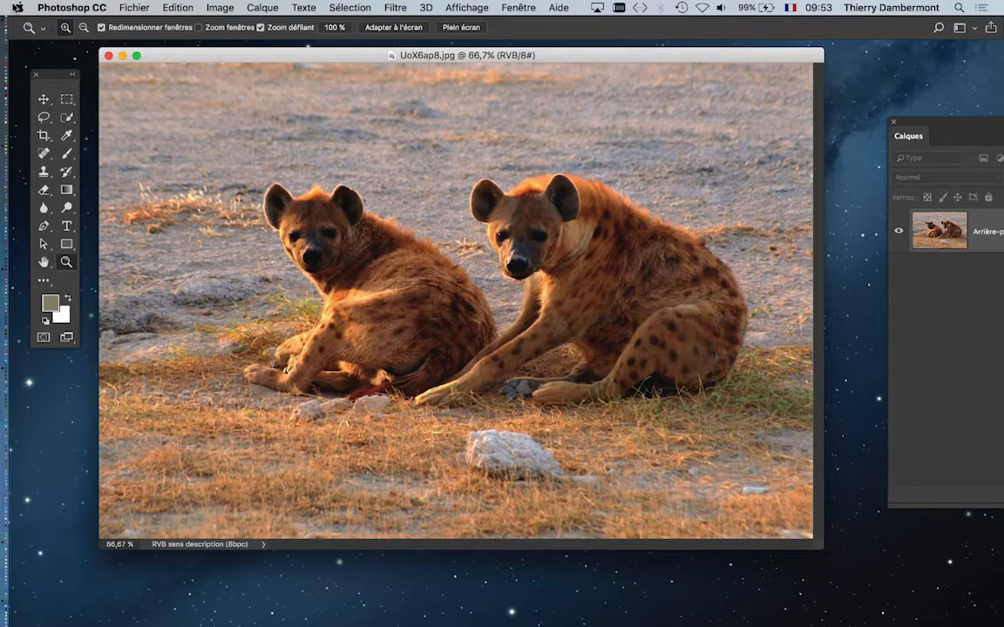
Check the Language & Region settings in macOS System Preferences, then close them
click(16, 7)
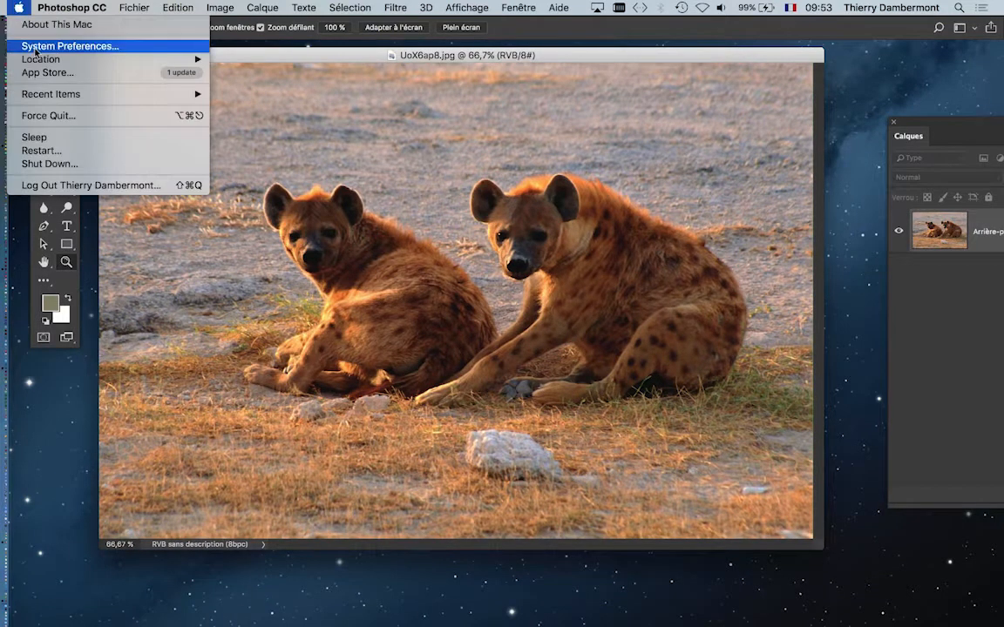
click(278, 109)
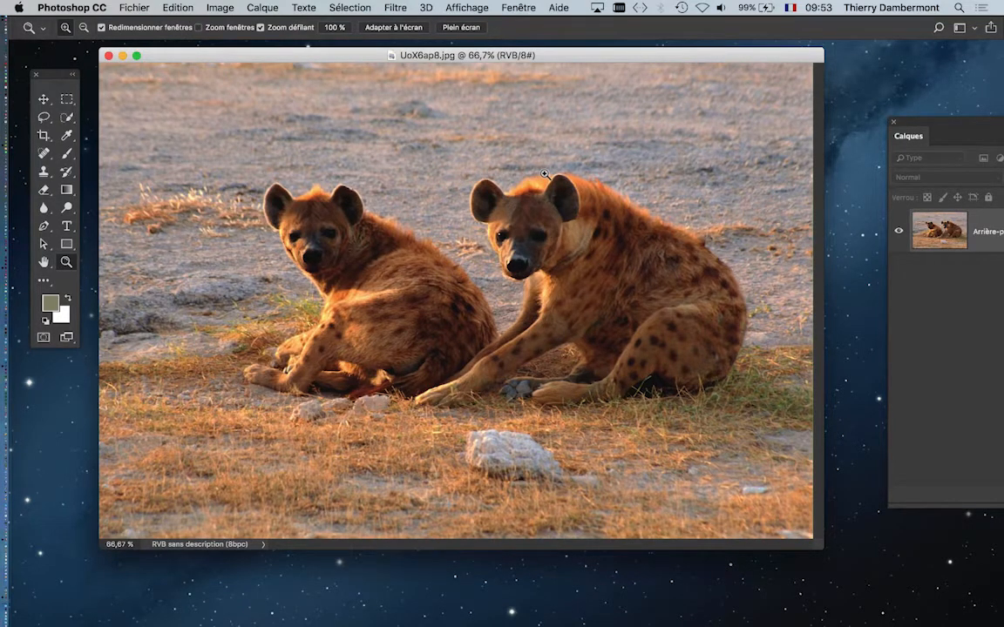
key(Tab)
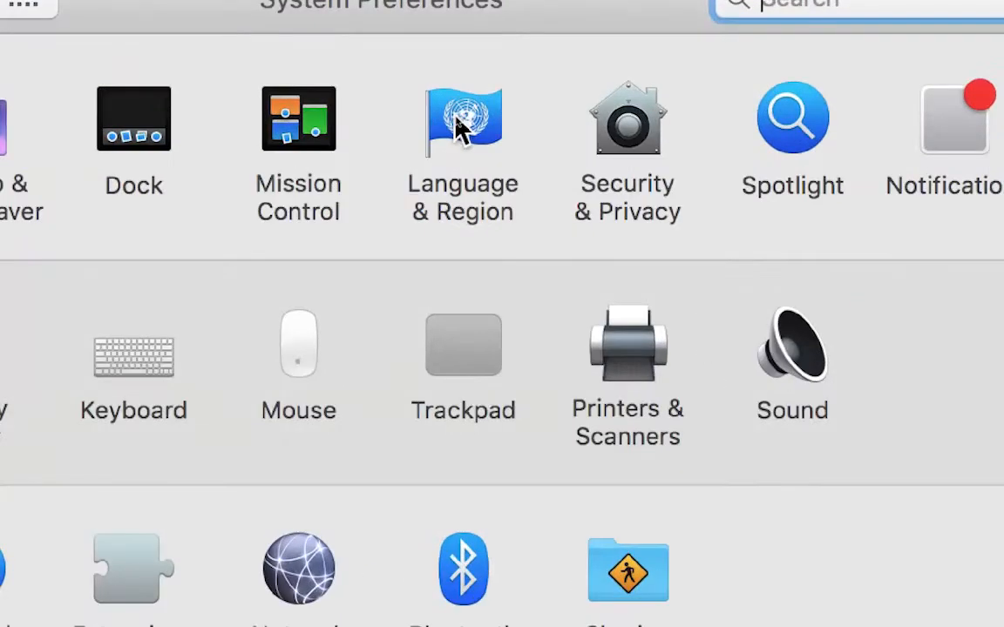
click(459, 126)
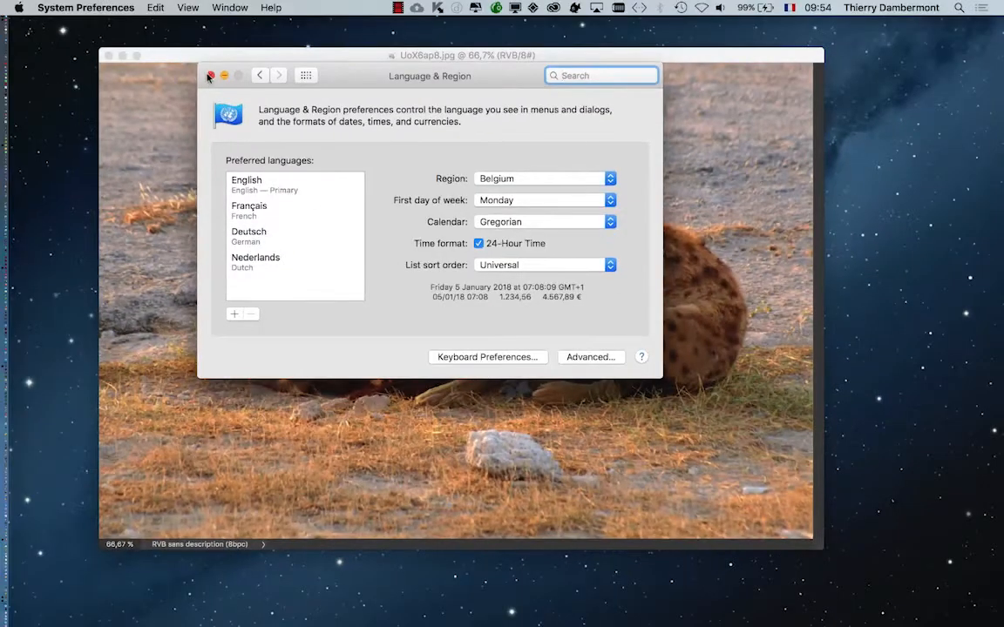
click(210, 76)
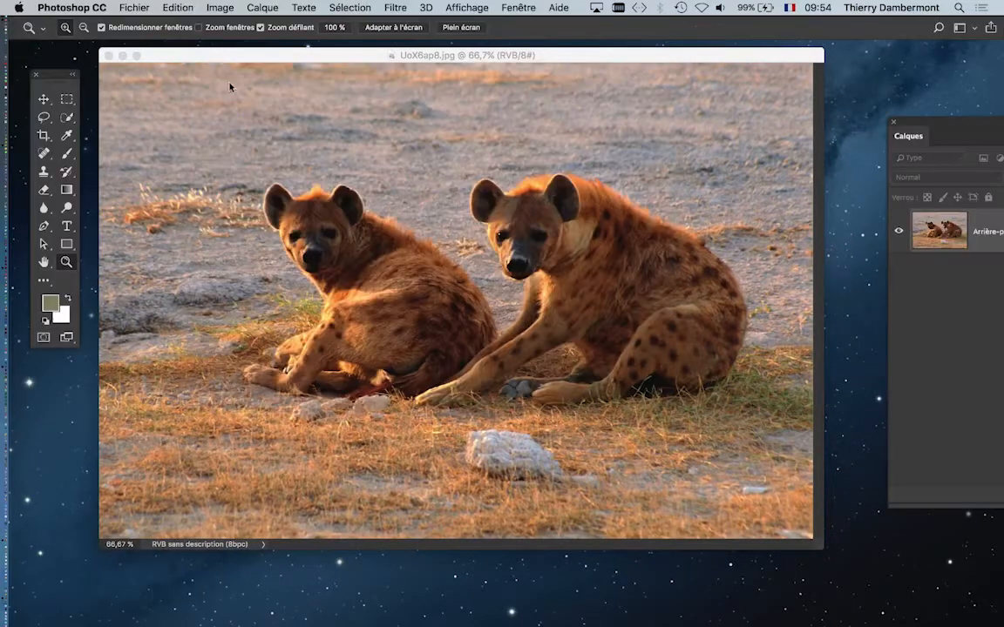
Set the user interface language to Anglais : international in the Interface preferences and accept the change
click(87, 9)
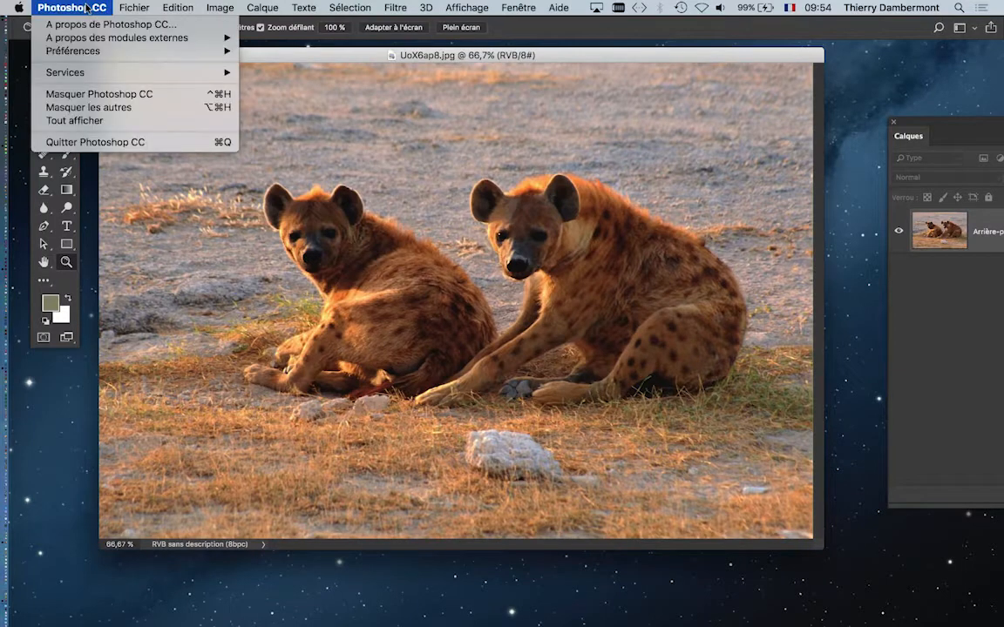
mouse_move(89, 51)
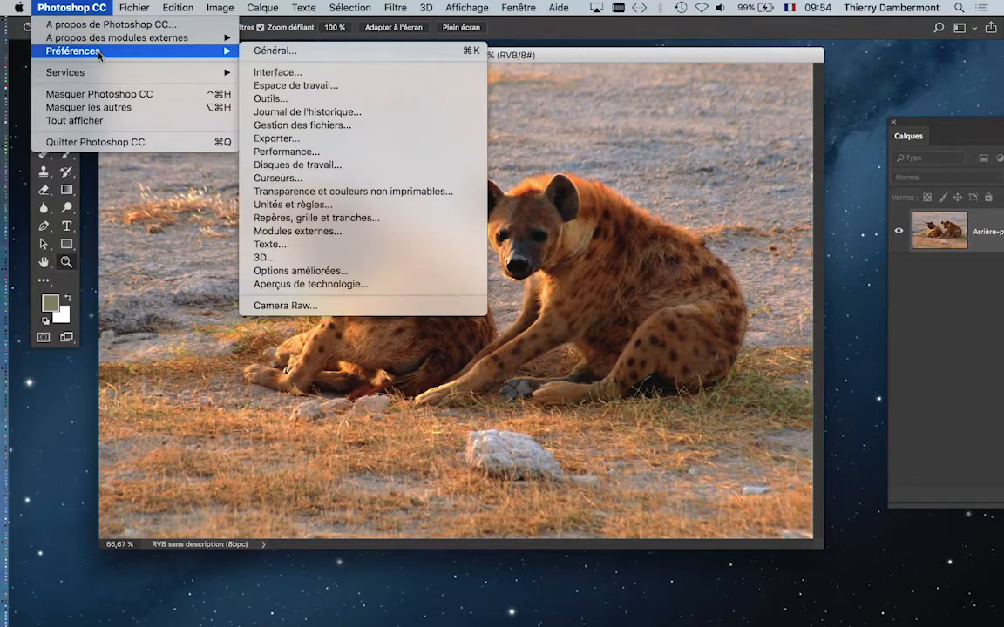
click(333, 52)
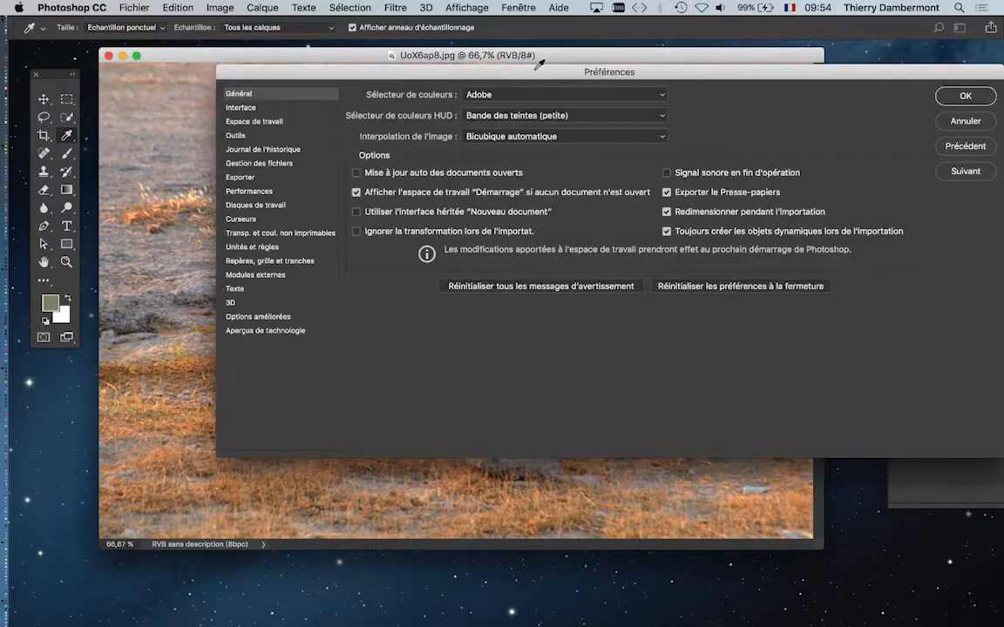
drag(534, 74, 431, 105)
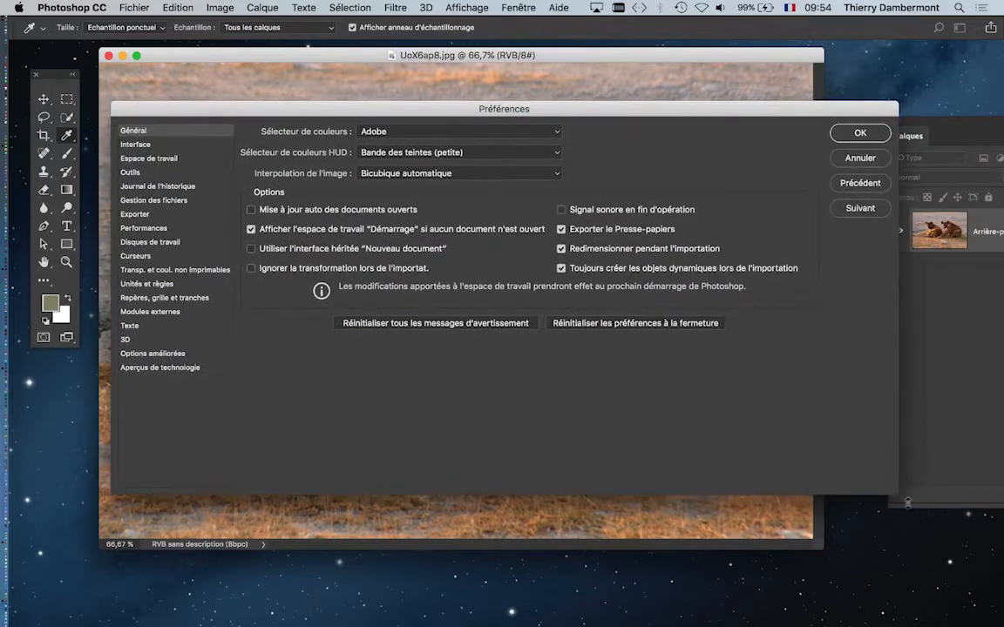
click(155, 145)
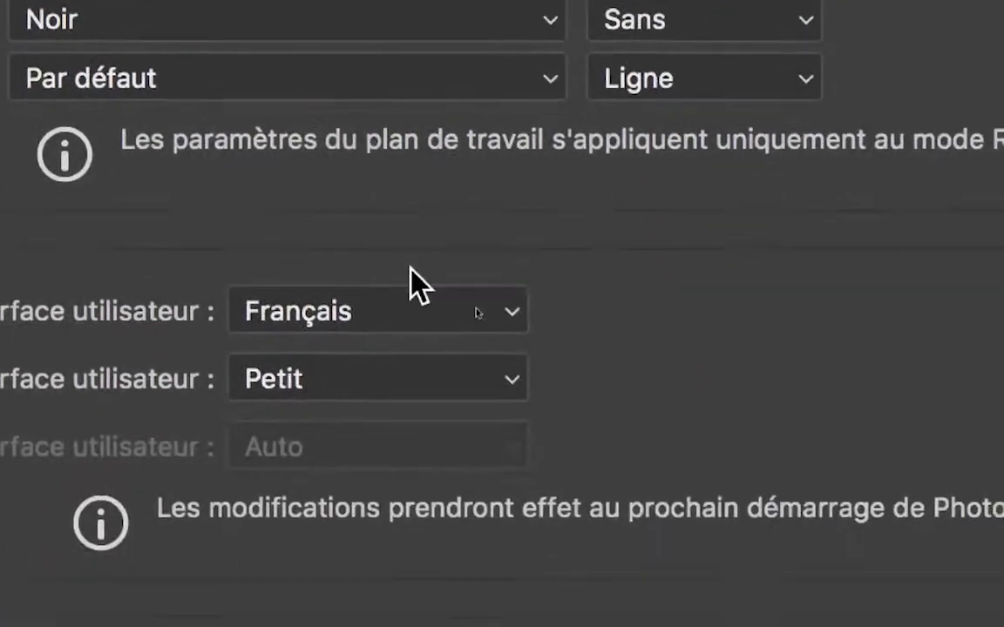
click(404, 292)
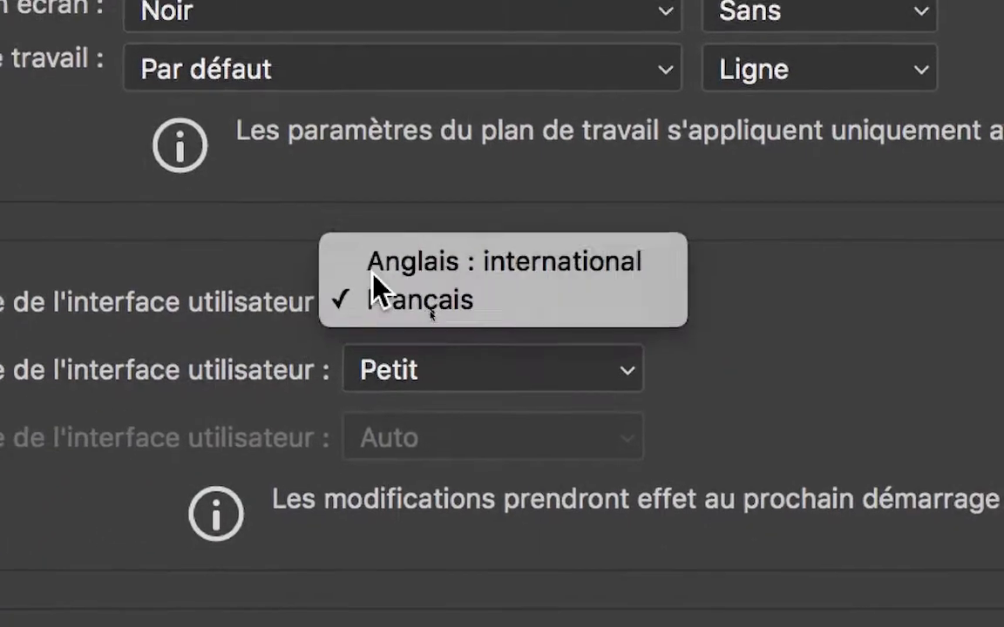
click(288, 262)
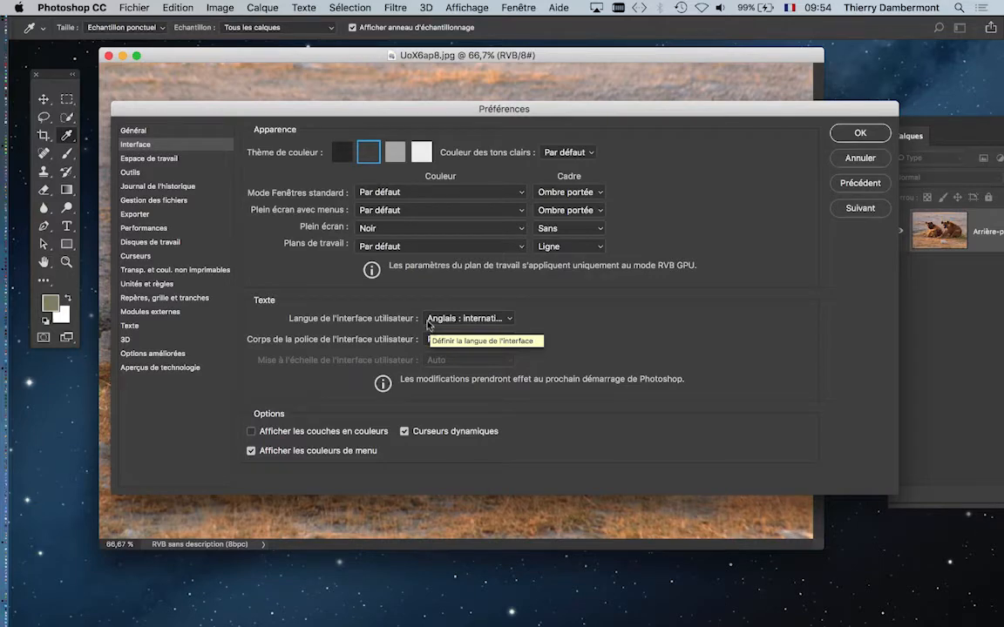
click(860, 132)
key(z)
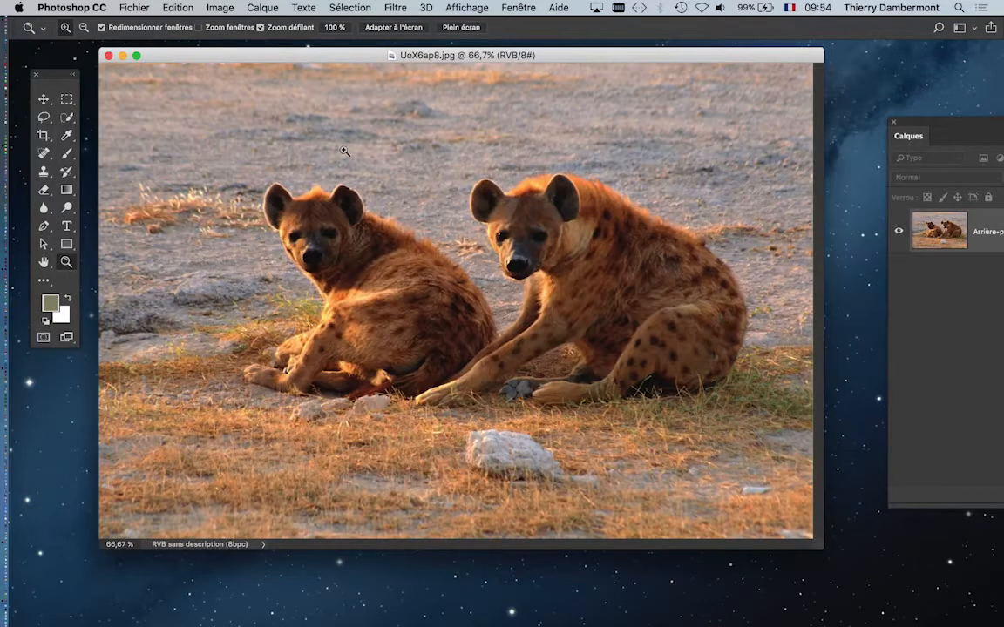
Quit Photoshop and relaunch Adobe Photoshop CC 2018 to apply the new interface language
click(71, 7)
click(94, 142)
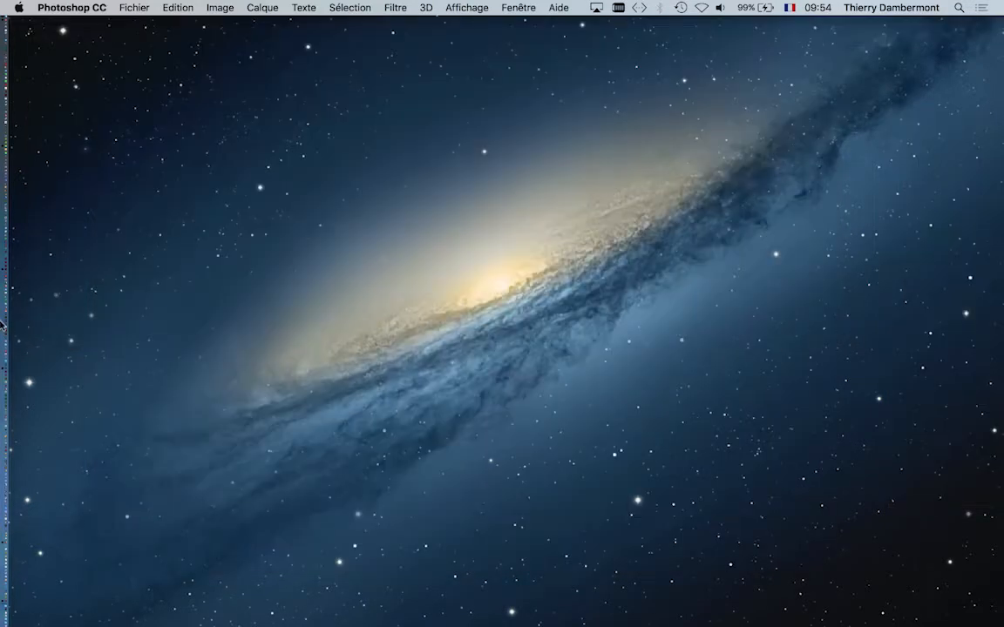
mouse_move(26, 336)
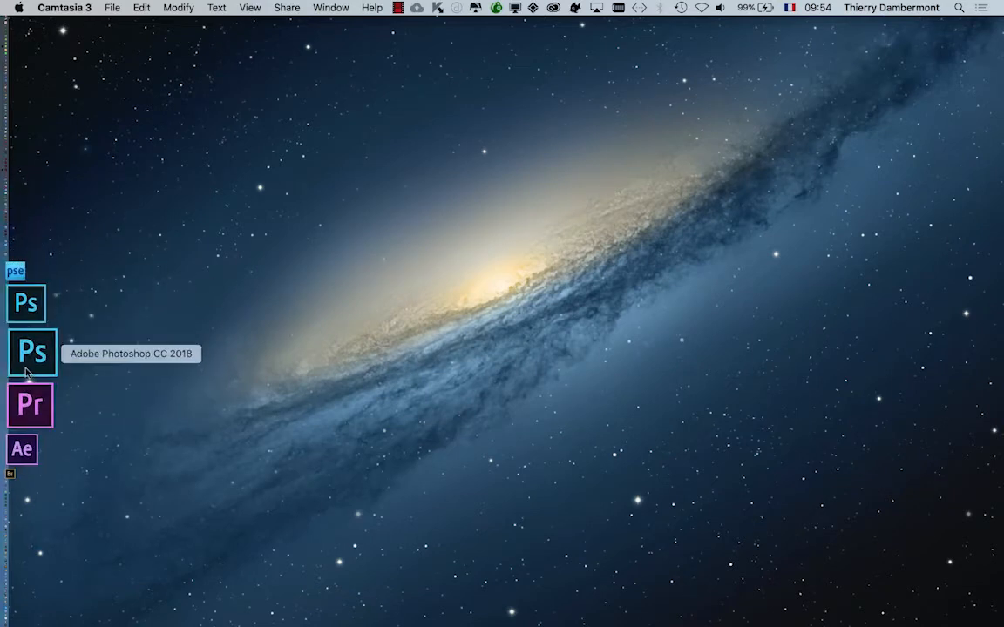
click(26, 371)
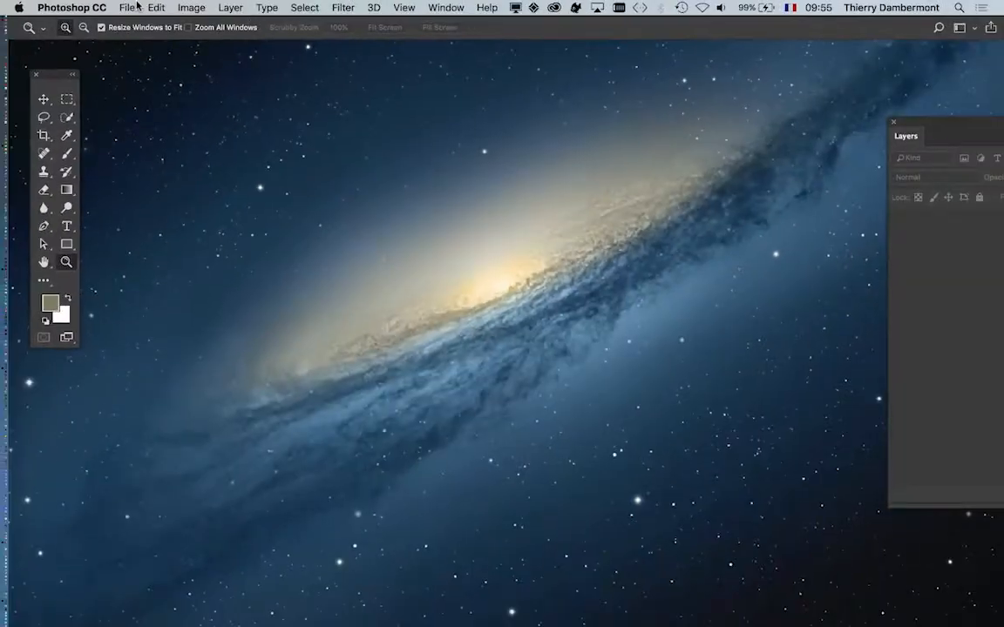
Reopen UoX6ap8.jpg from the Links folder and move its window slightly lower in the workspace
click(129, 8)
click(140, 36)
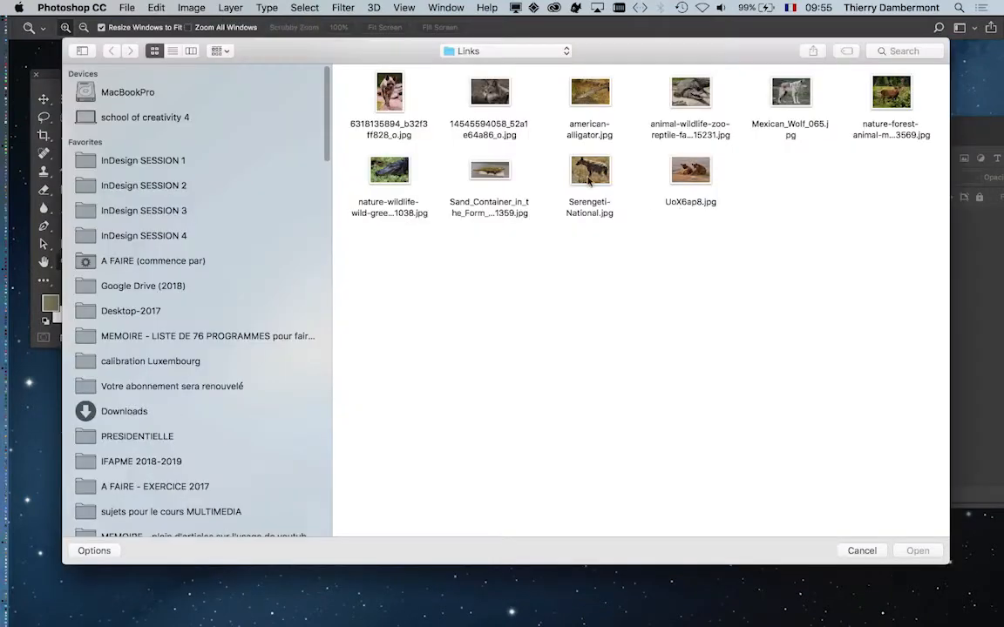
click(689, 196)
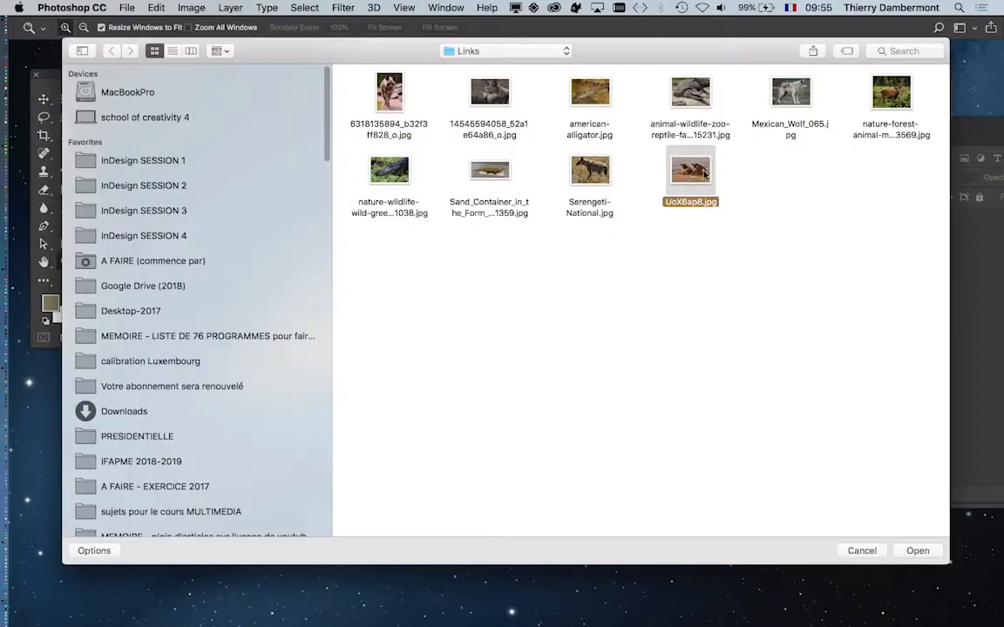
click(917, 550)
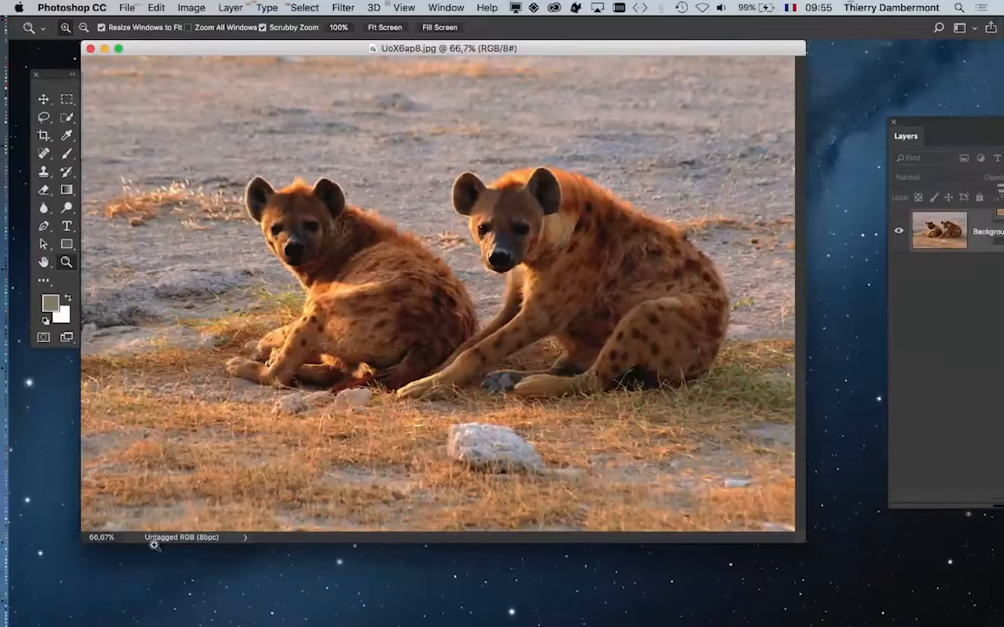
drag(559, 50, 565, 71)
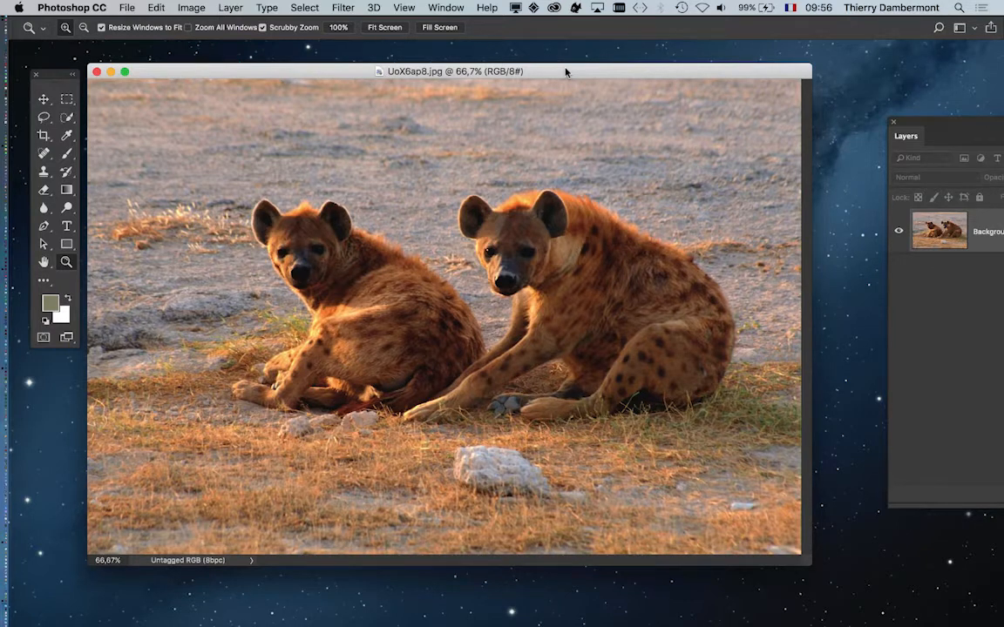
Assign the sRGB IEC61966-2.1 profile to the untagged hyena photo and slightly enlarge its window
click(155, 8)
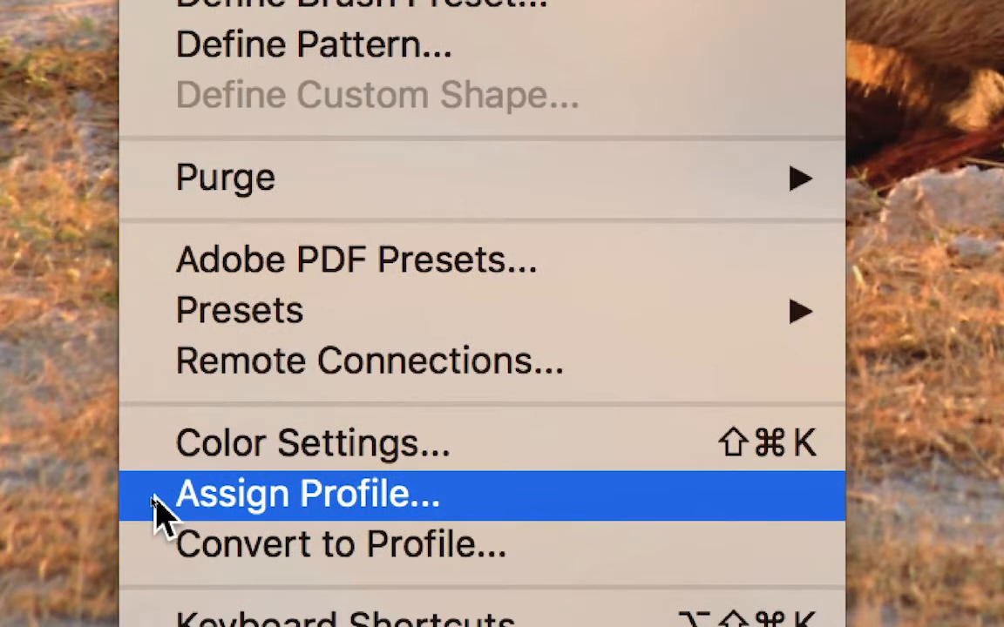
click(154, 499)
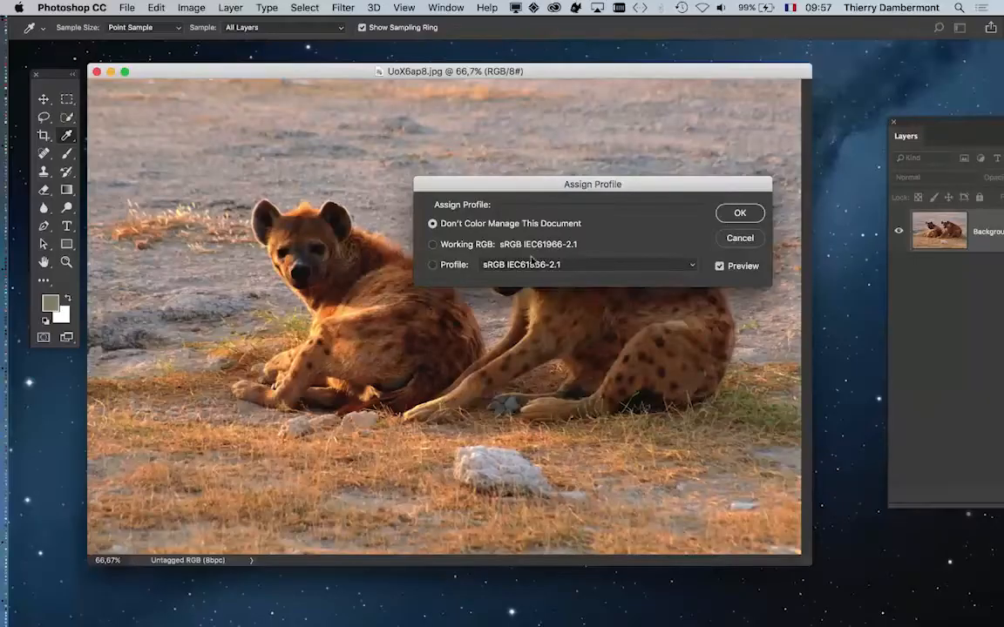
drag(501, 184, 637, 169)
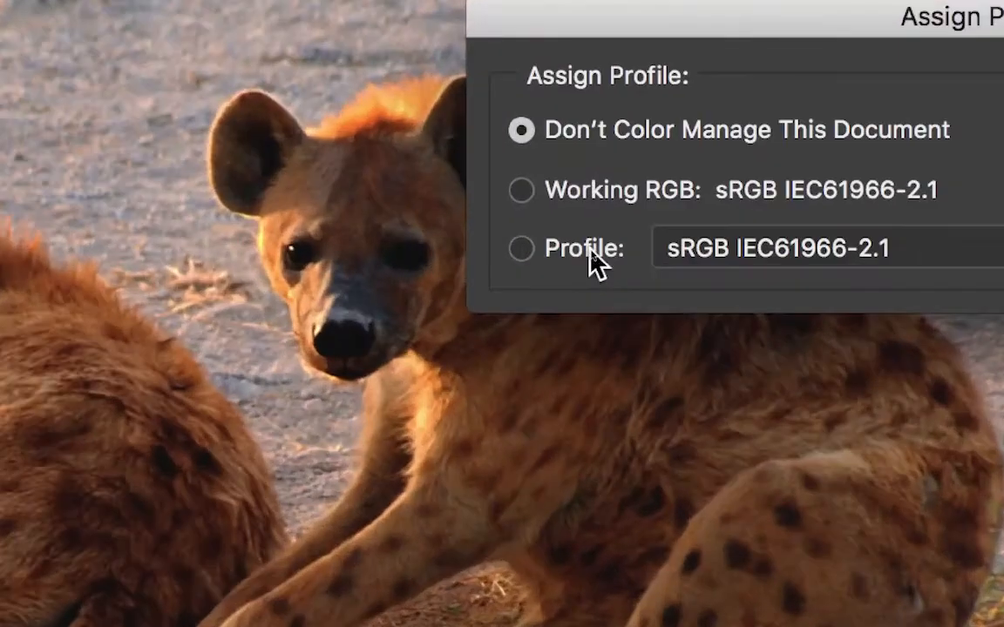
click(589, 250)
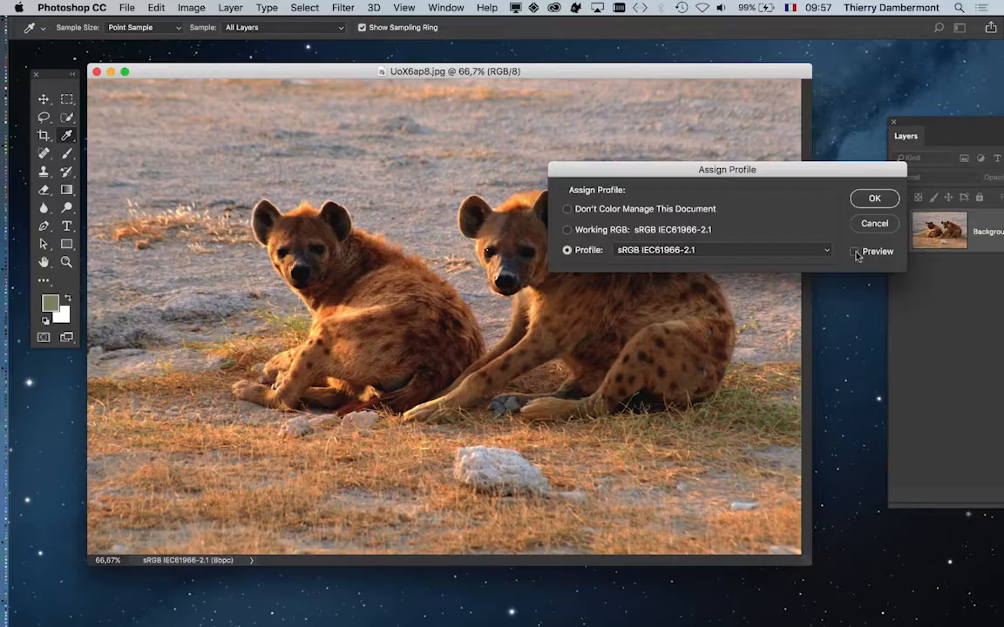
click(875, 198)
key(z)
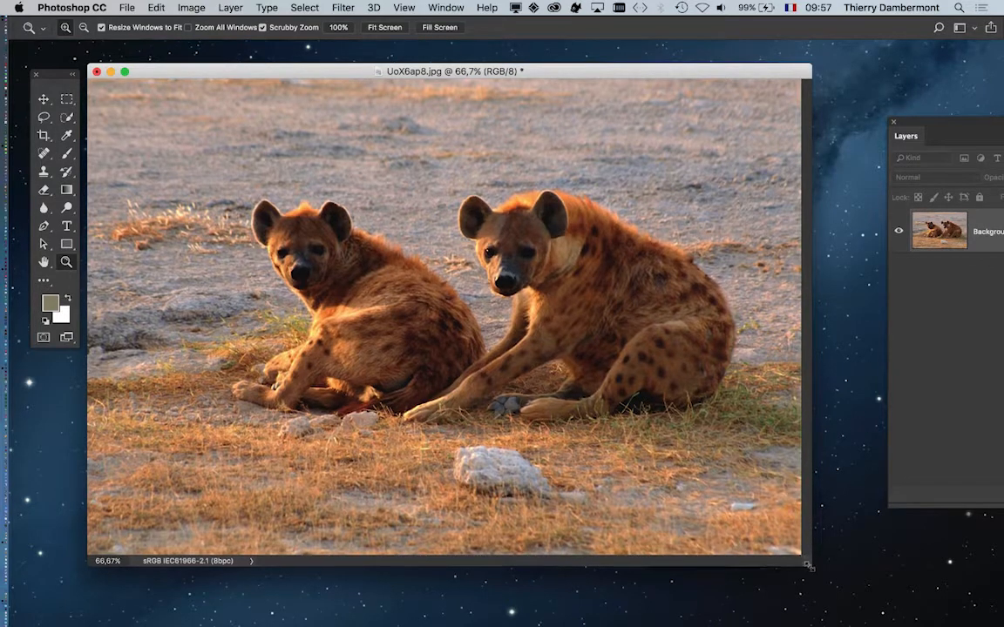
drag(809, 564, 813, 578)
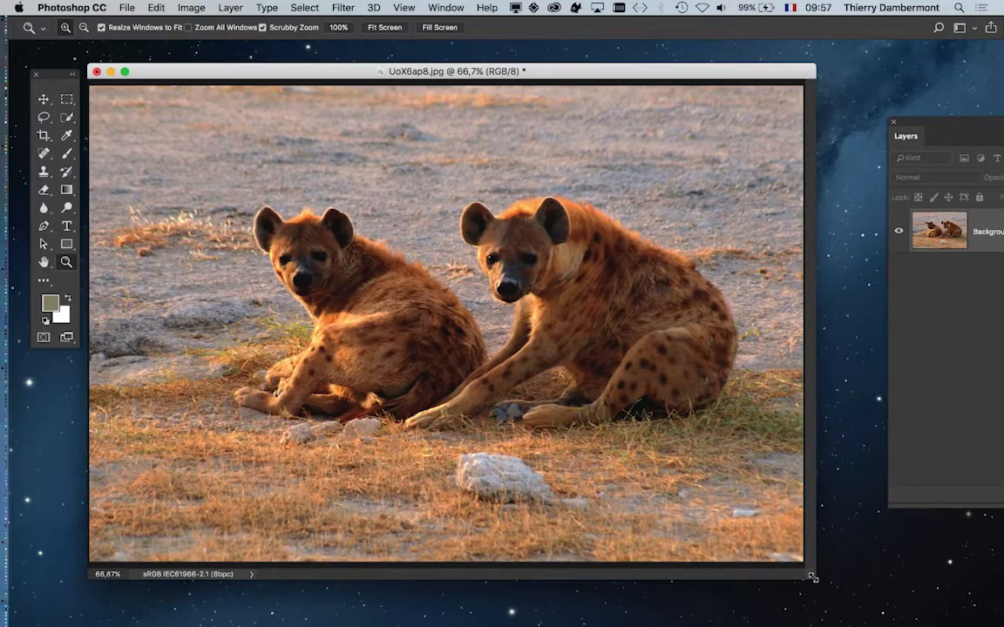
Widen the hyena photo's window and reapply sRGB IEC61966-2.1 as its assigned profile
drag(815, 578, 847, 572)
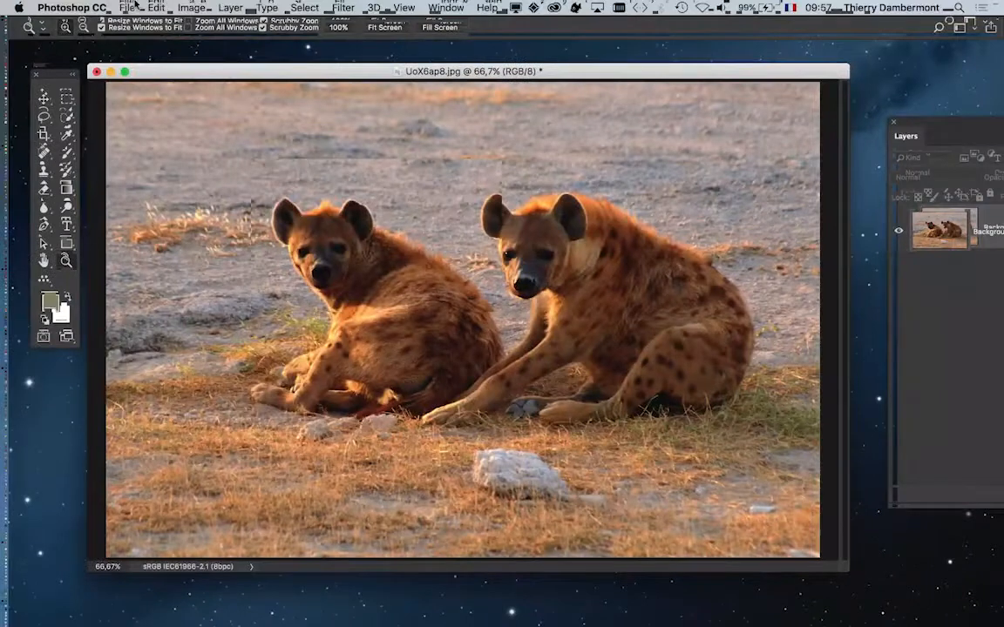
click(127, 7)
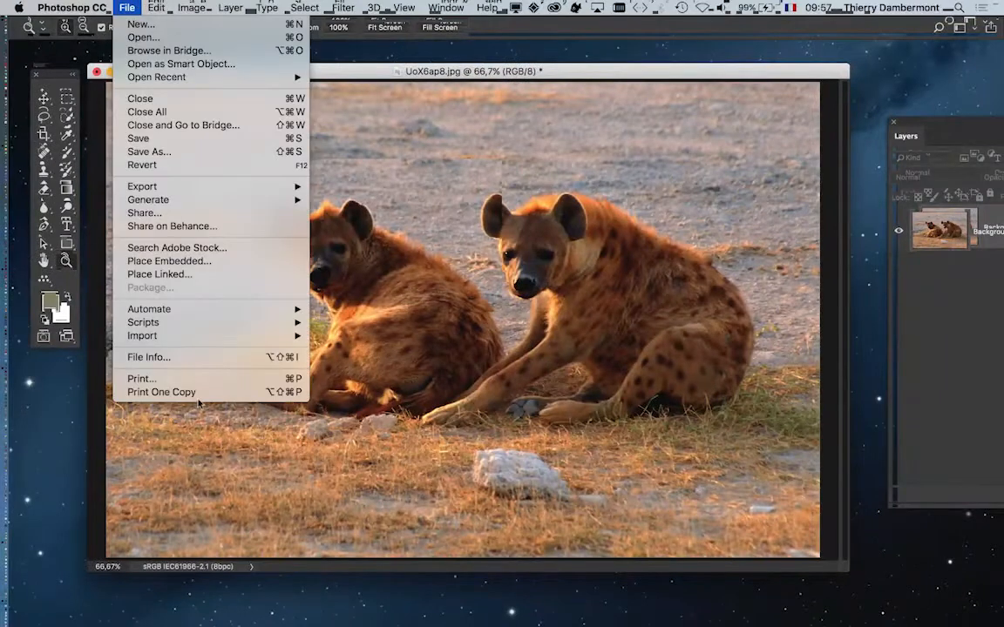
mouse_move(156, 7)
click(258, 499)
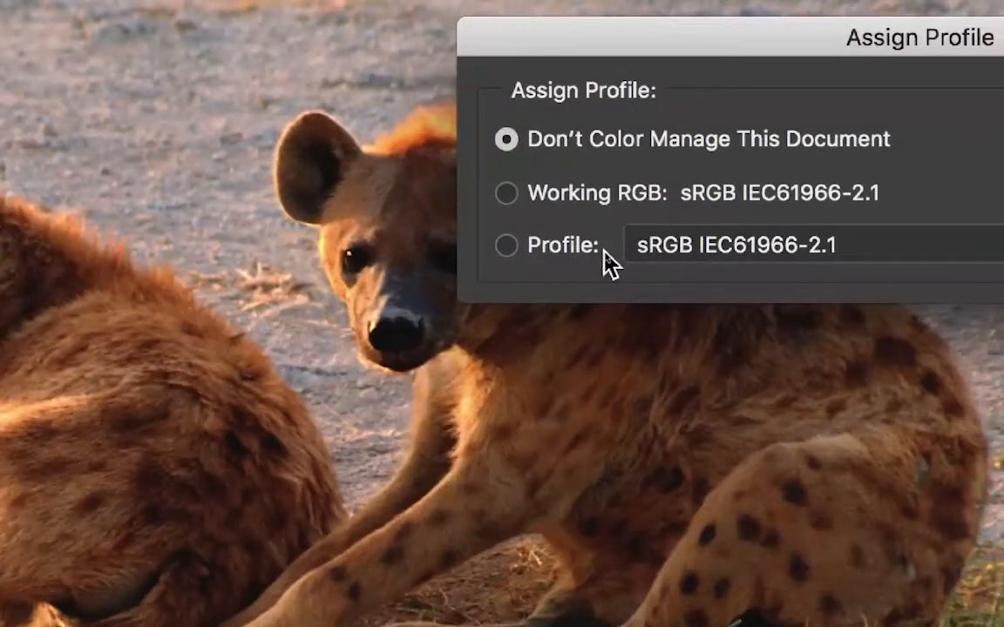
click(596, 254)
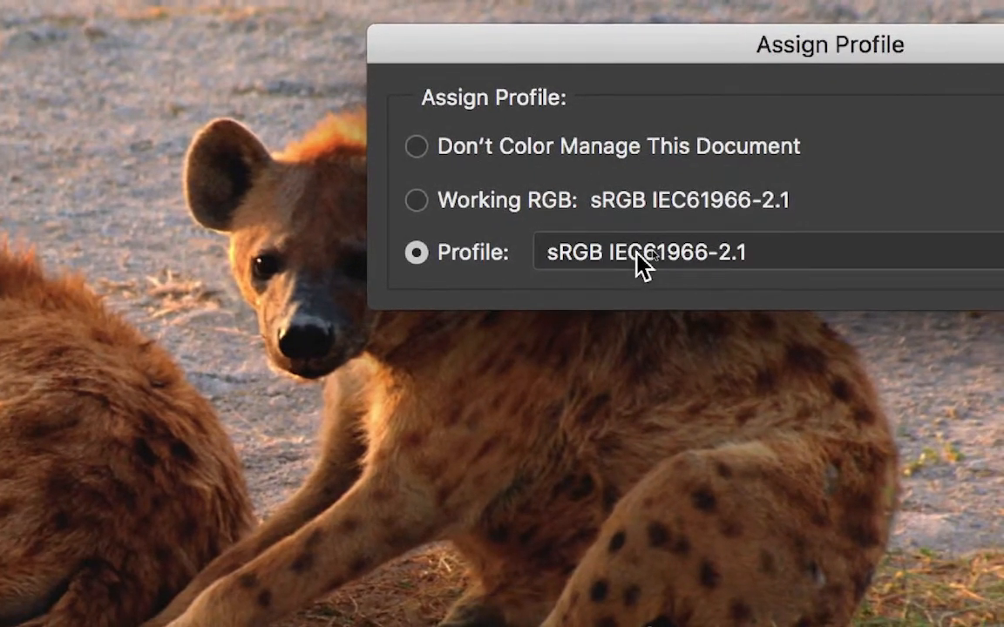
click(642, 261)
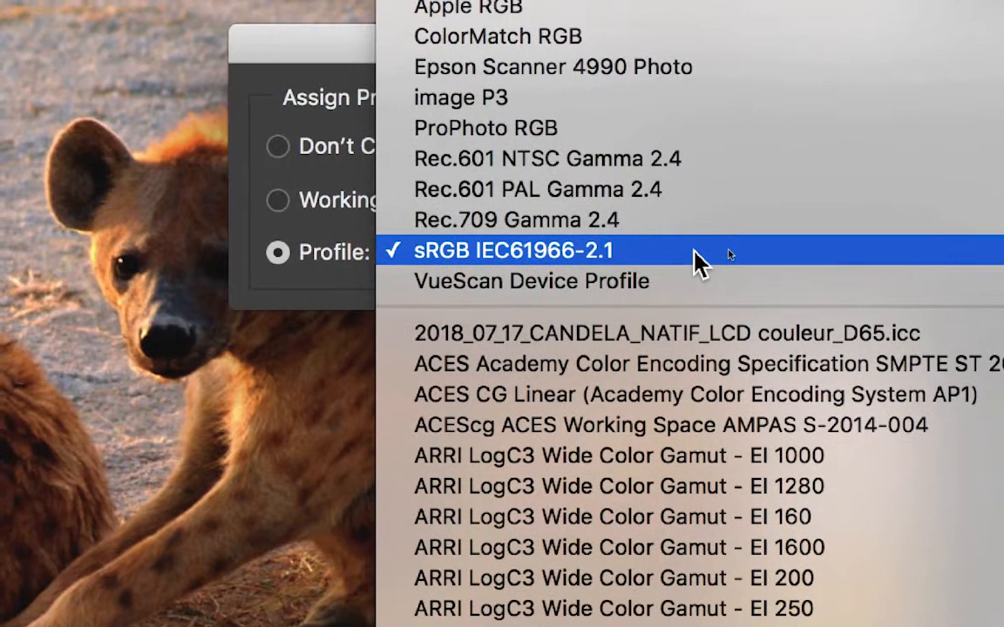
click(694, 251)
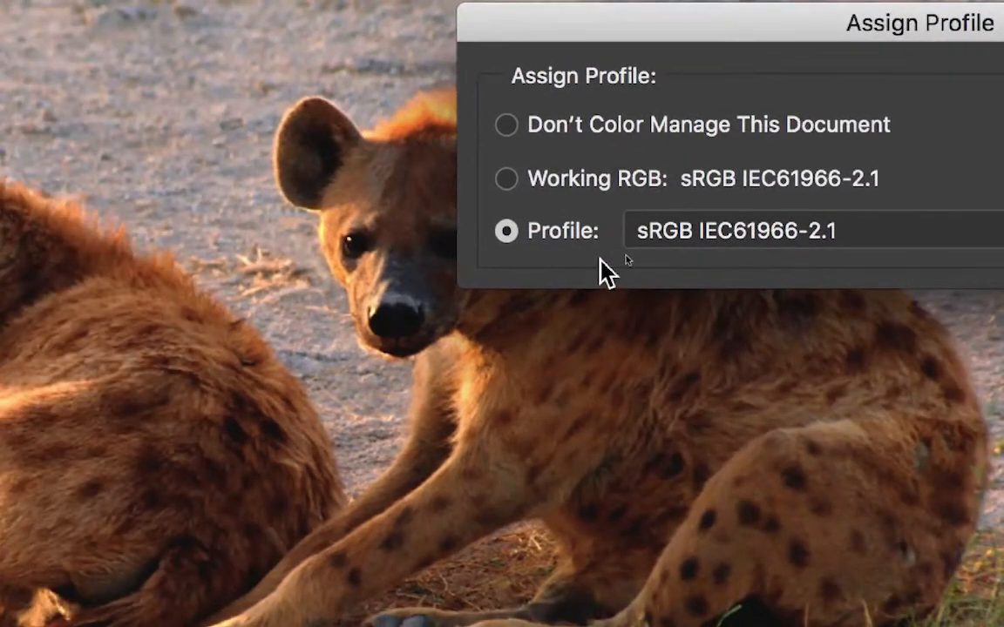
click(892, 231)
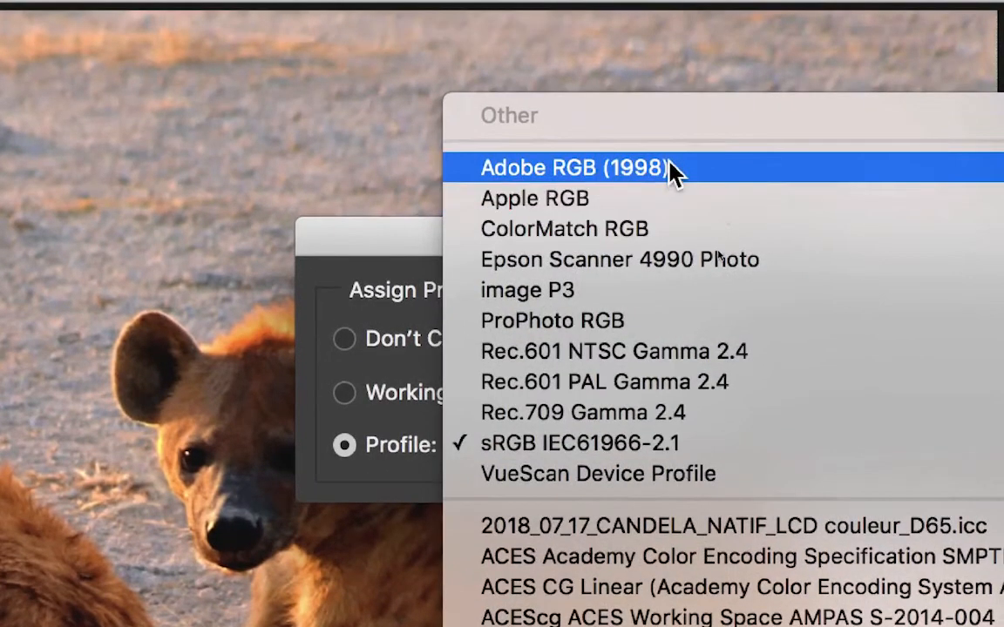
click(723, 444)
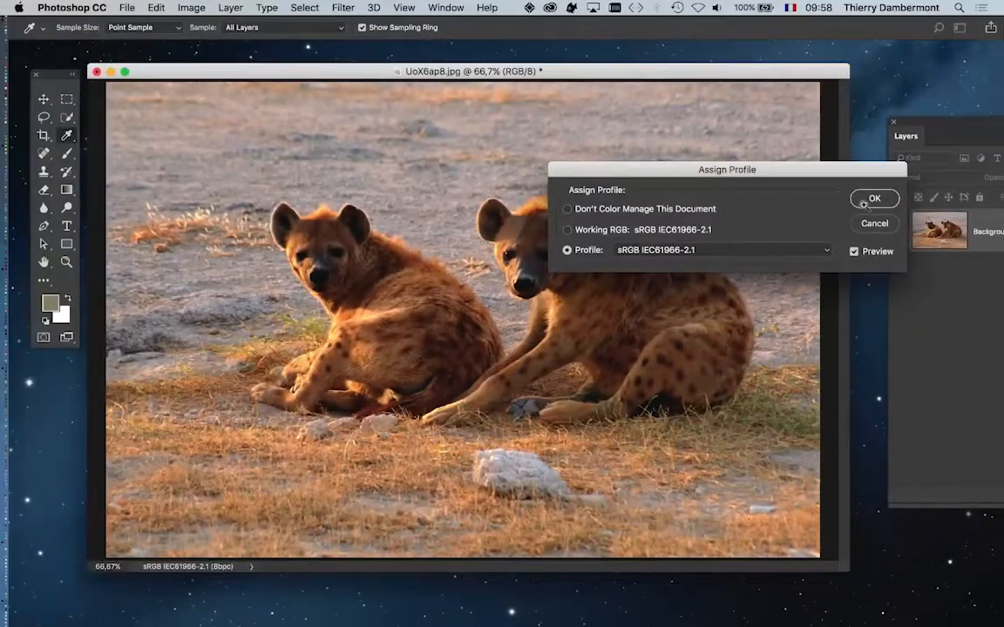
key(Return)
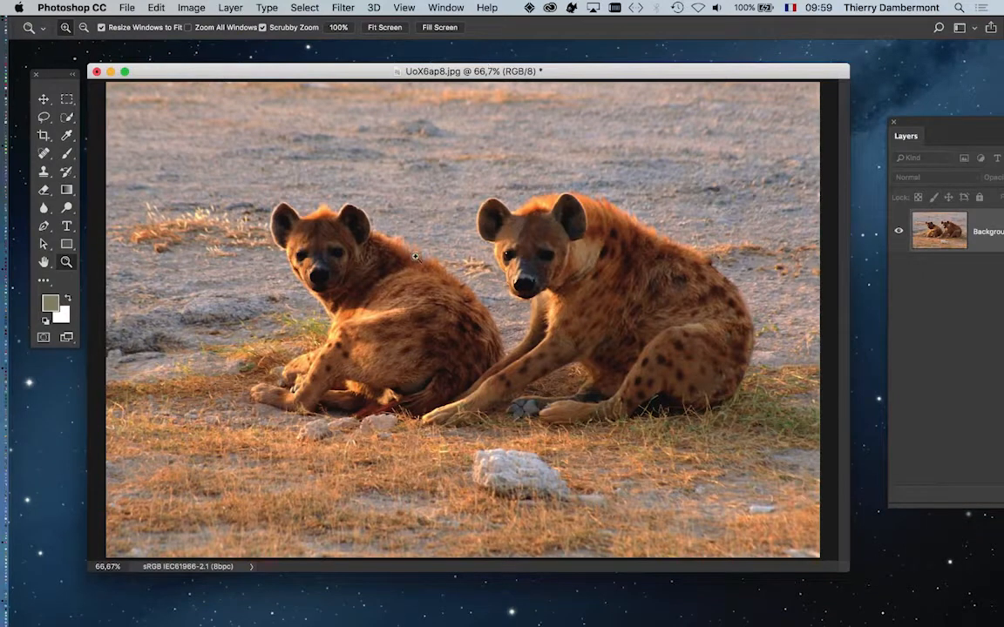
Shift the photo window slightly up, then bring the Layers panel fully into view, made narrower and taller, over the photo's edge
drag(630, 71, 606, 65)
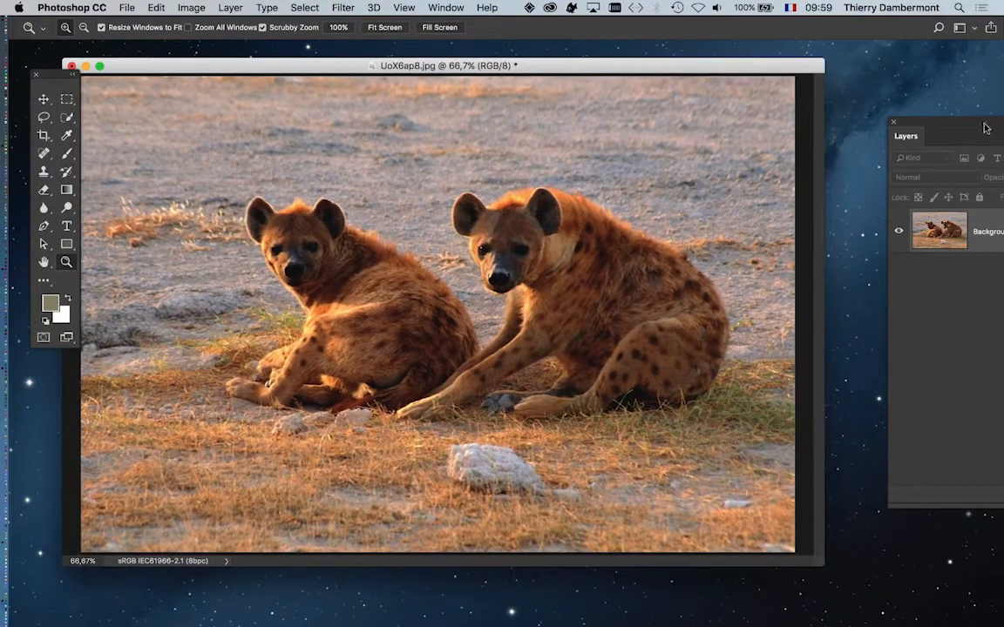
drag(959, 124, 642, 112)
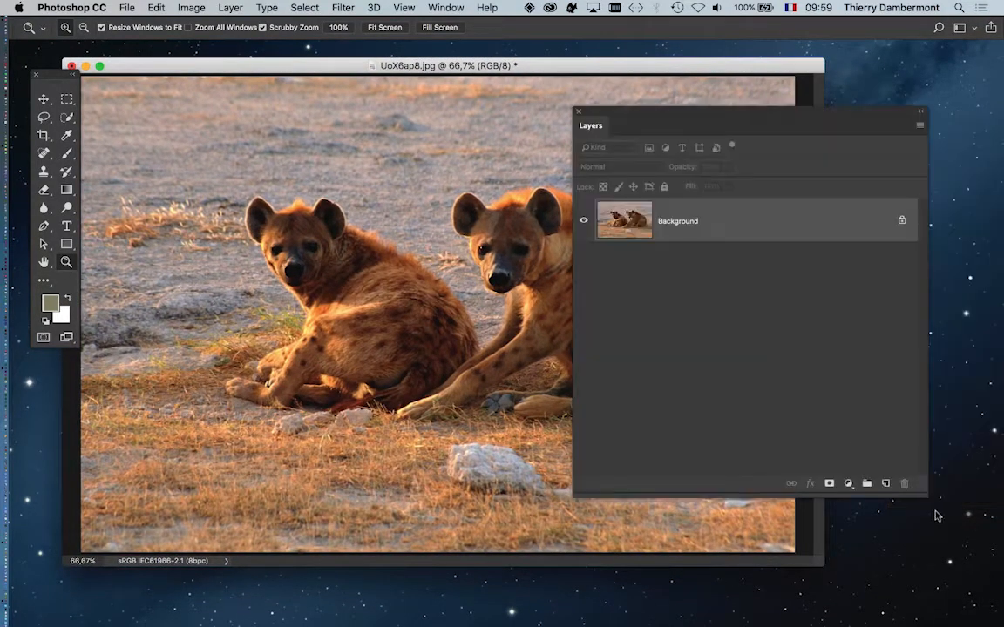
drag(930, 504, 790, 547)
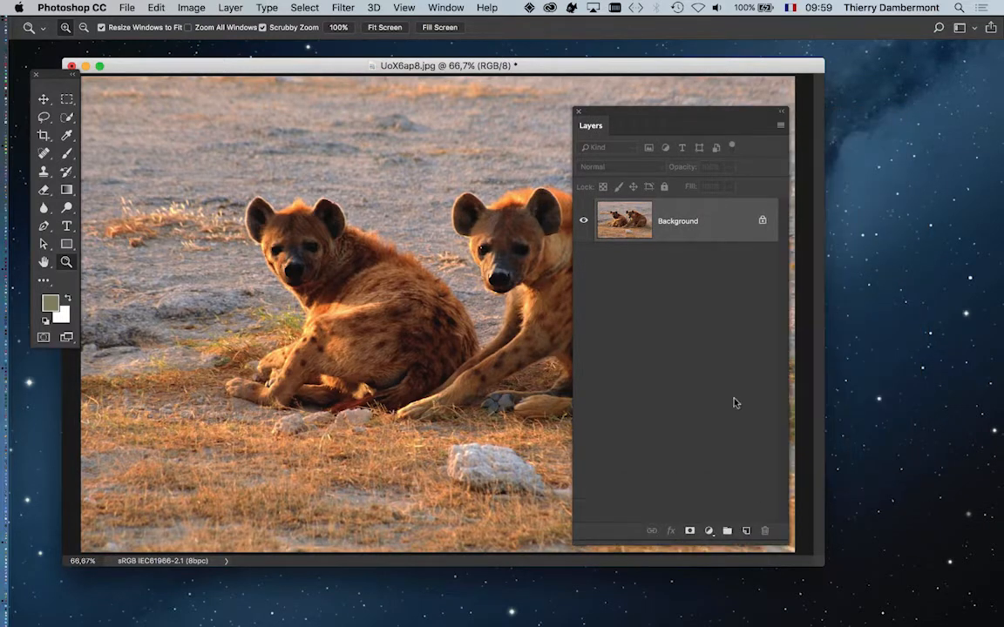
drag(625, 115, 767, 96)
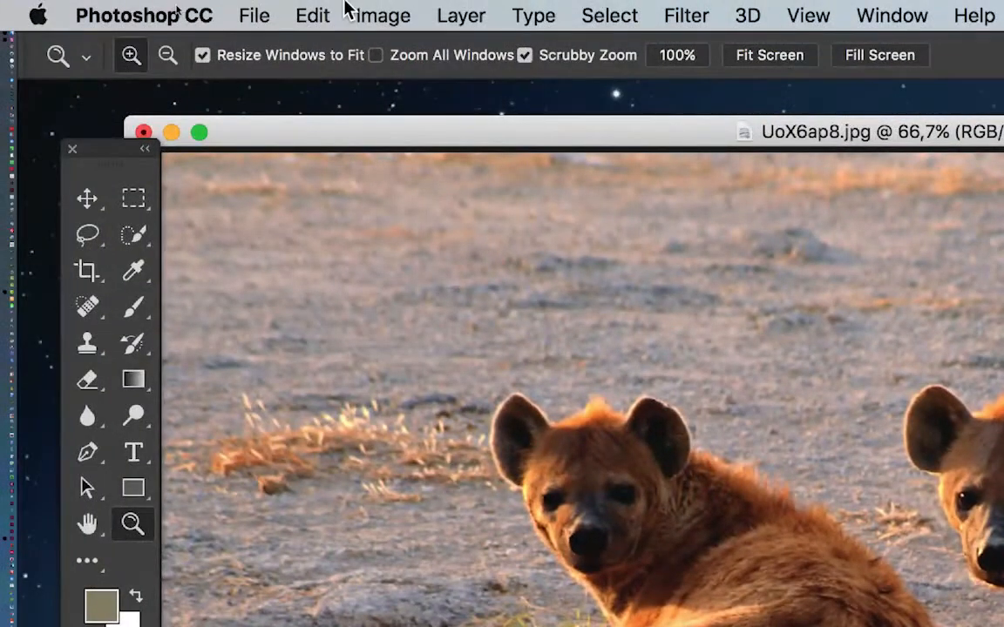
click(340, 10)
mouse_move(350, 12)
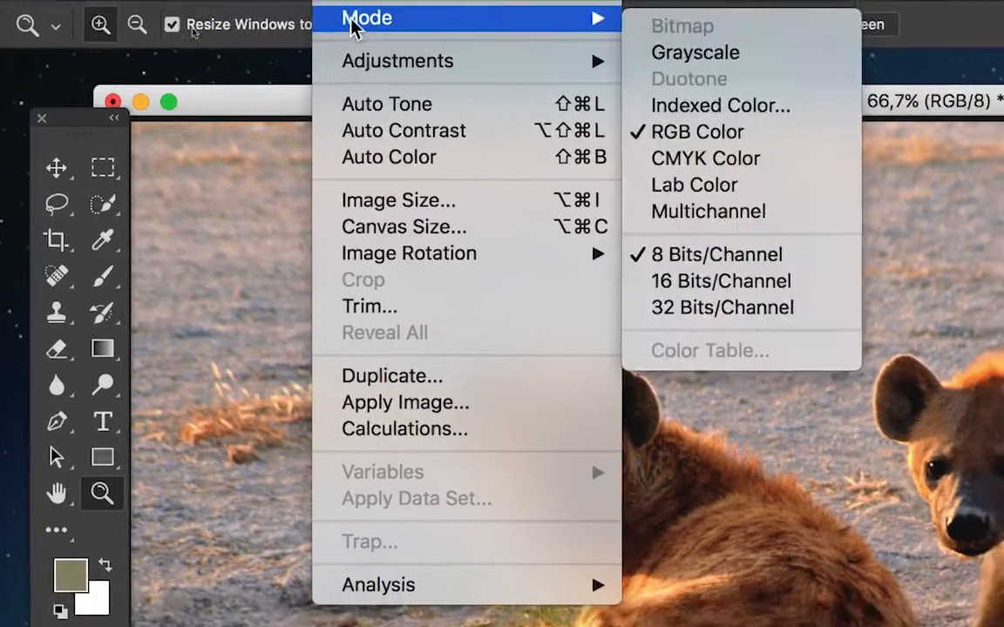
mouse_move(410, 94)
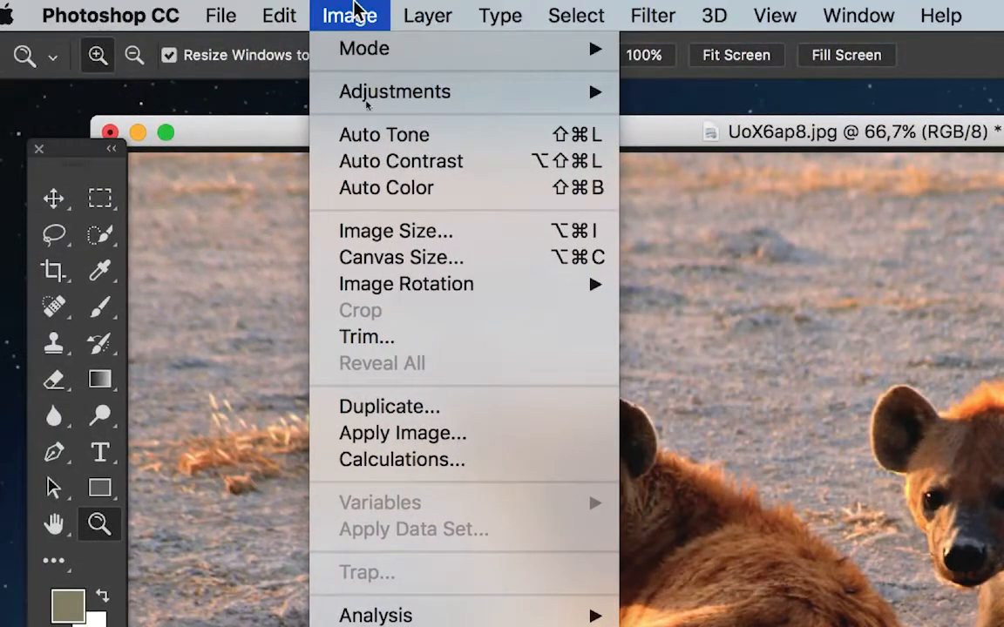
mouse_move(395, 91)
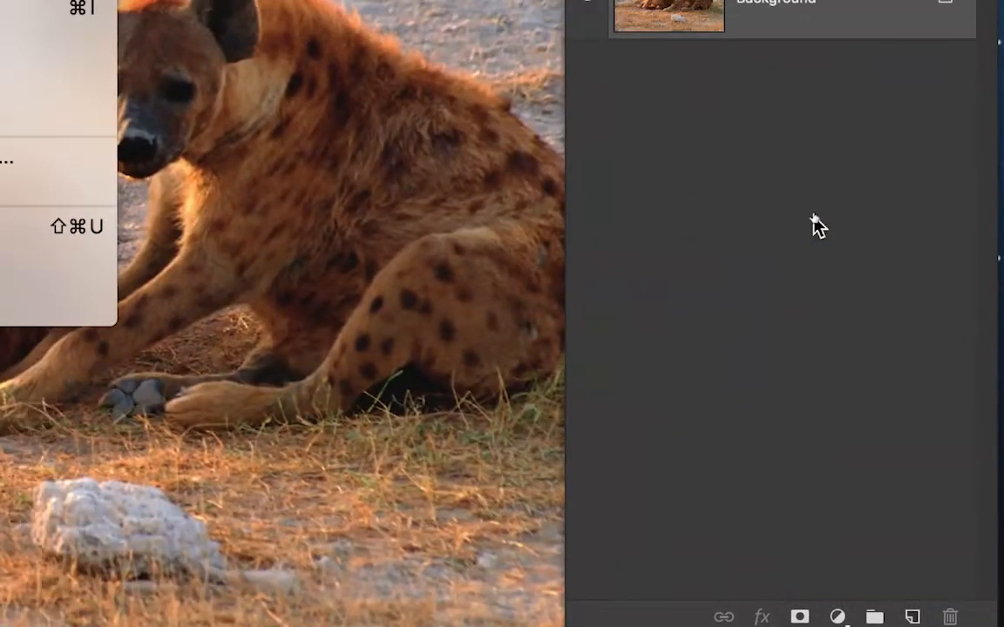
click(812, 224)
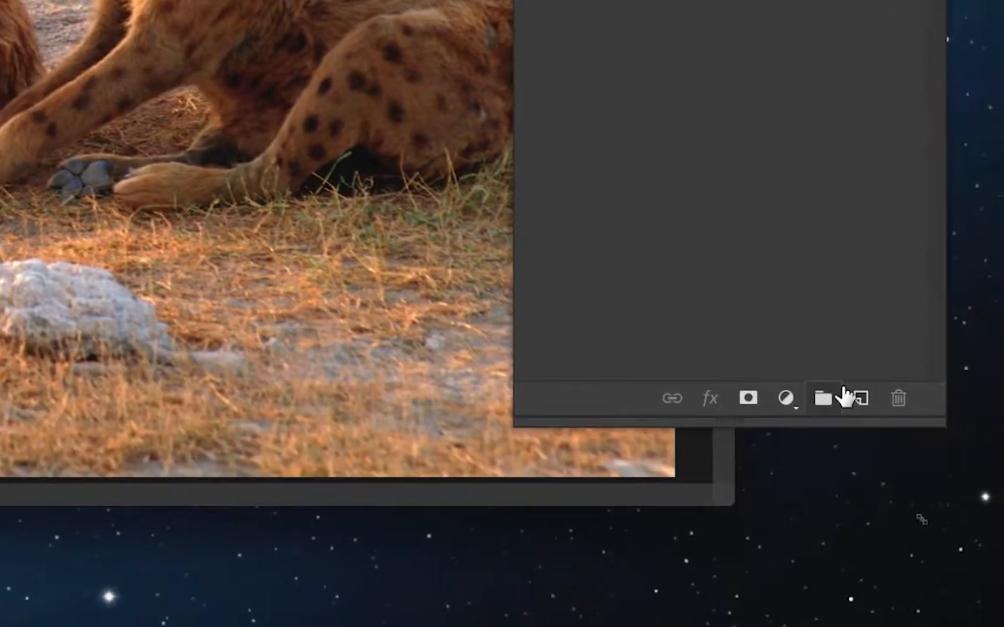
Shorten the Layers panel and add a Black & White adjustment layer above the Background, in Normal mode at 100% opacity
drag(838, 426, 821, 19)
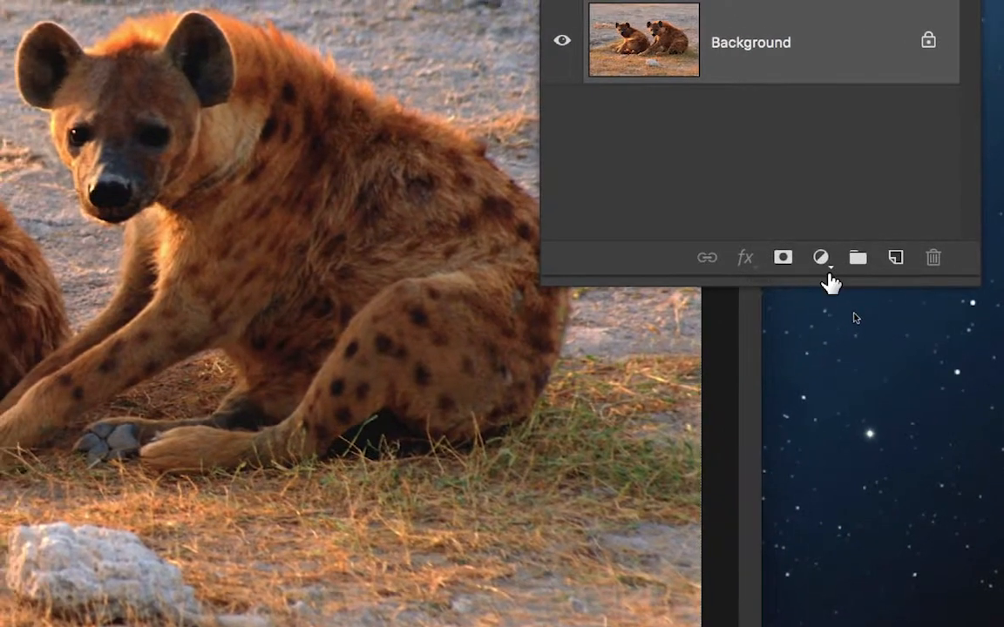
click(825, 272)
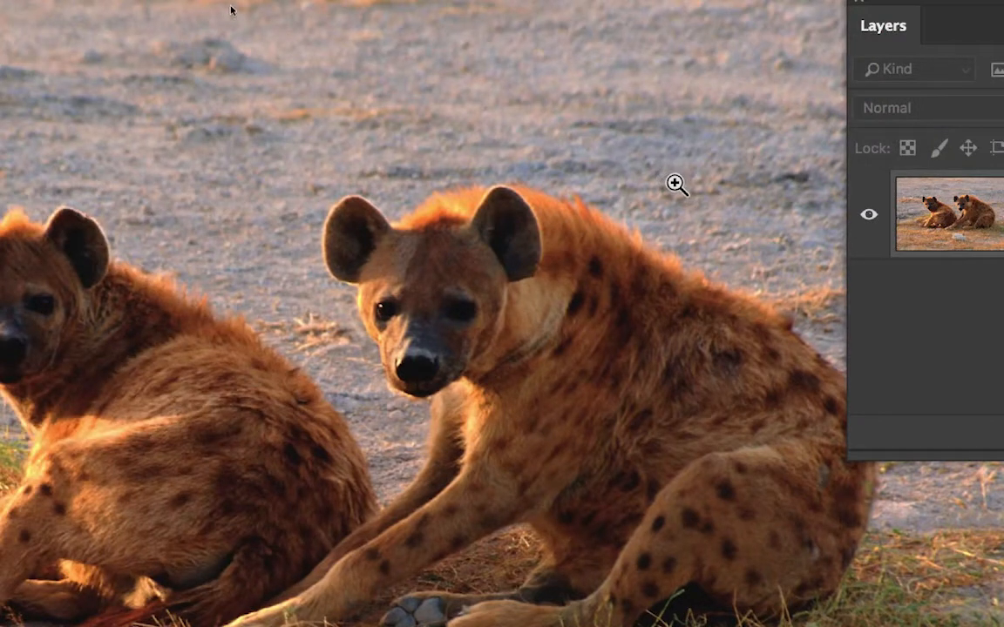
click(397, 15)
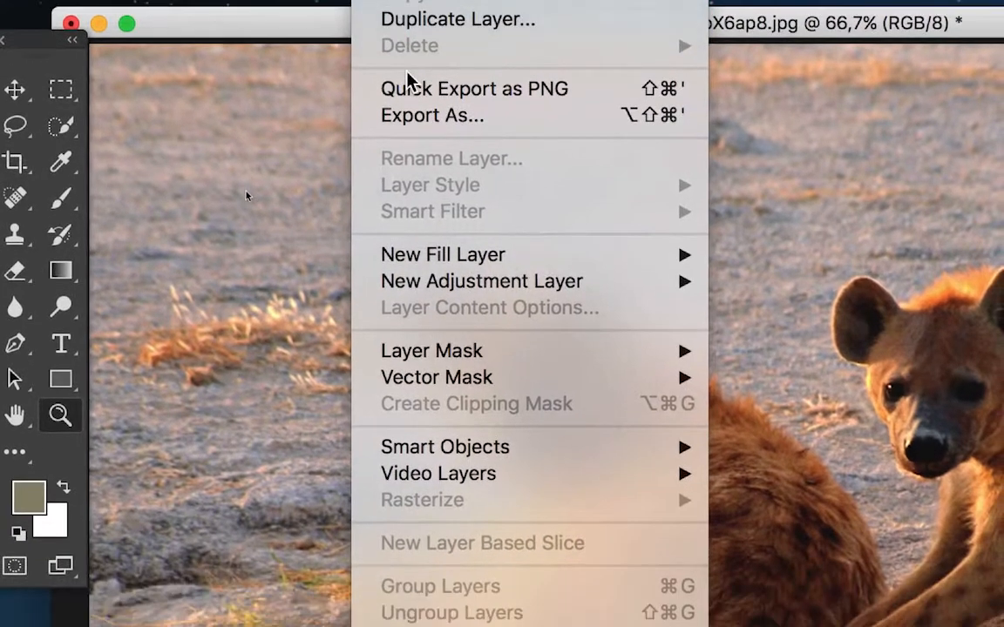
mouse_move(545, 283)
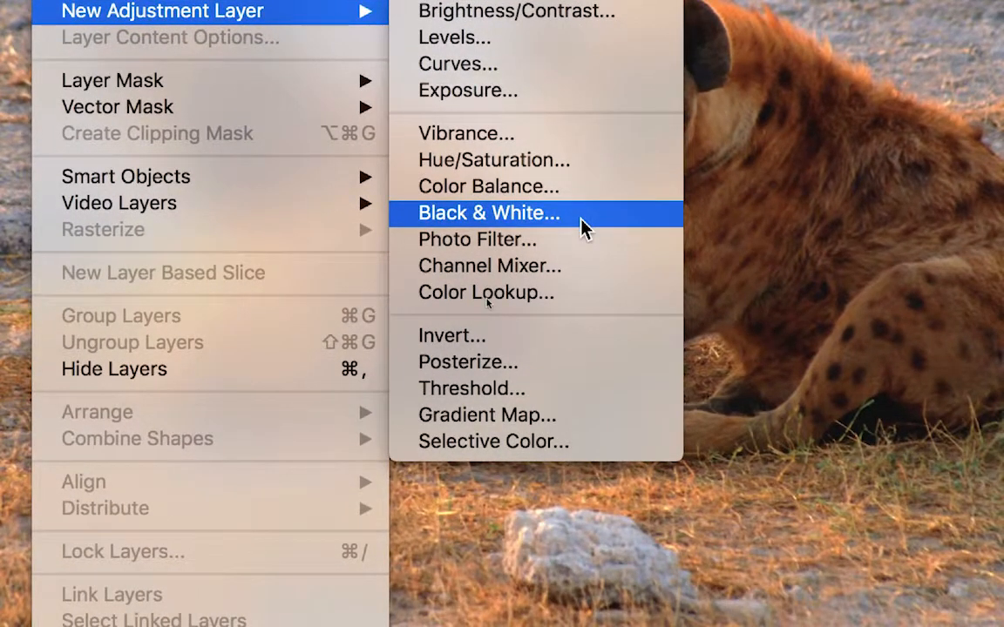
click(582, 225)
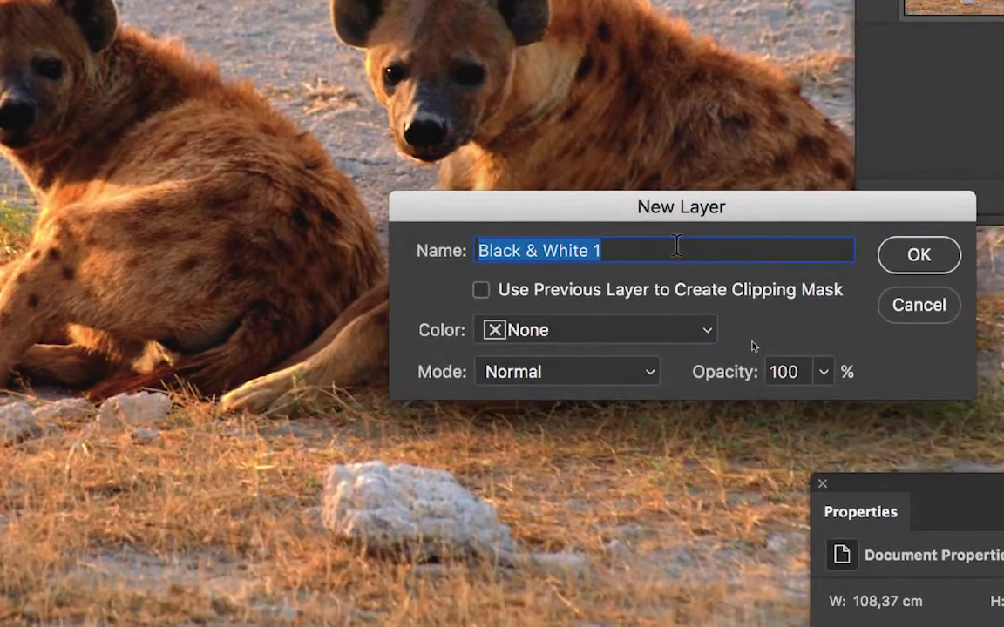
key(Return)
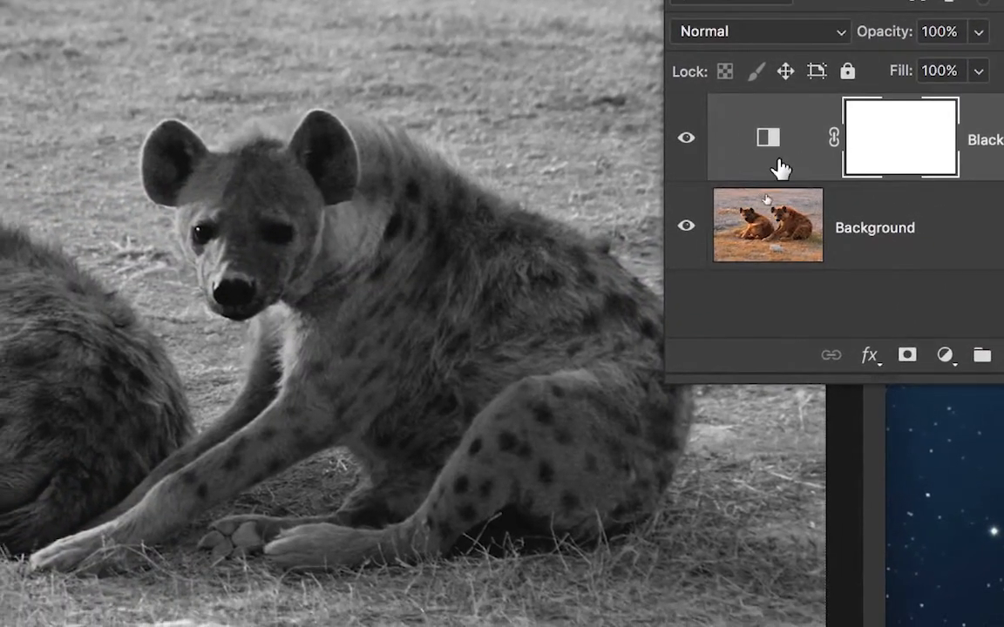
Move the Layers panel beside the photo and bring the Black & White properties fully into view over the image
drag(780, 168, 777, 260)
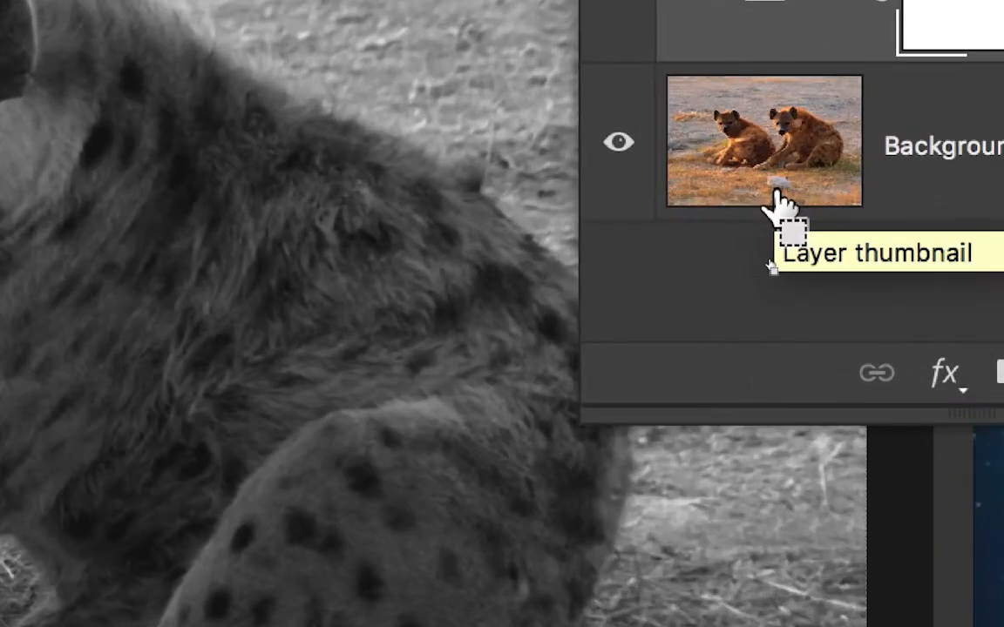
drag(778, 193, 766, 194)
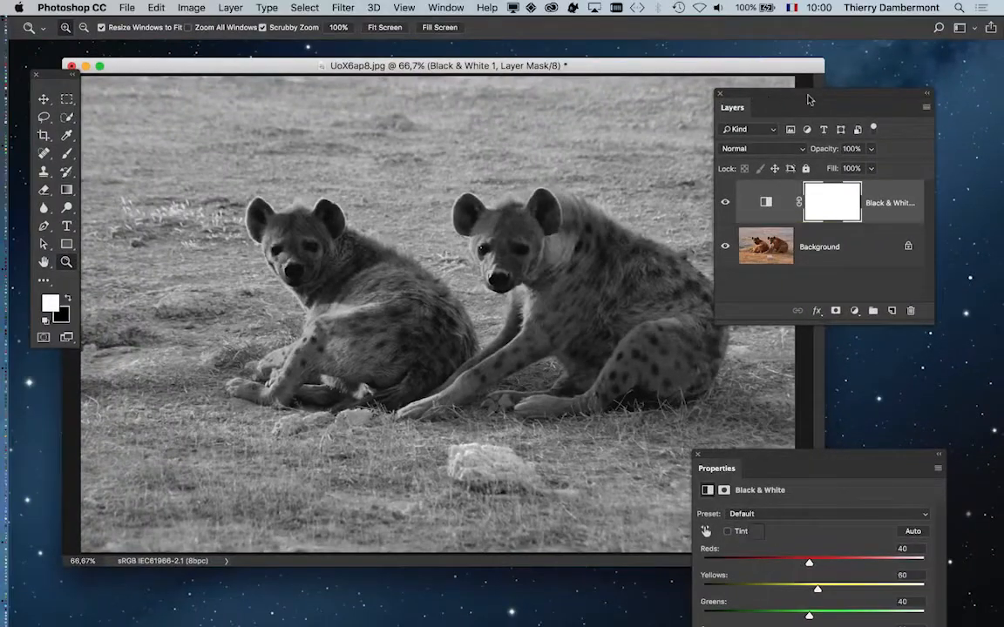
drag(812, 94, 917, 94)
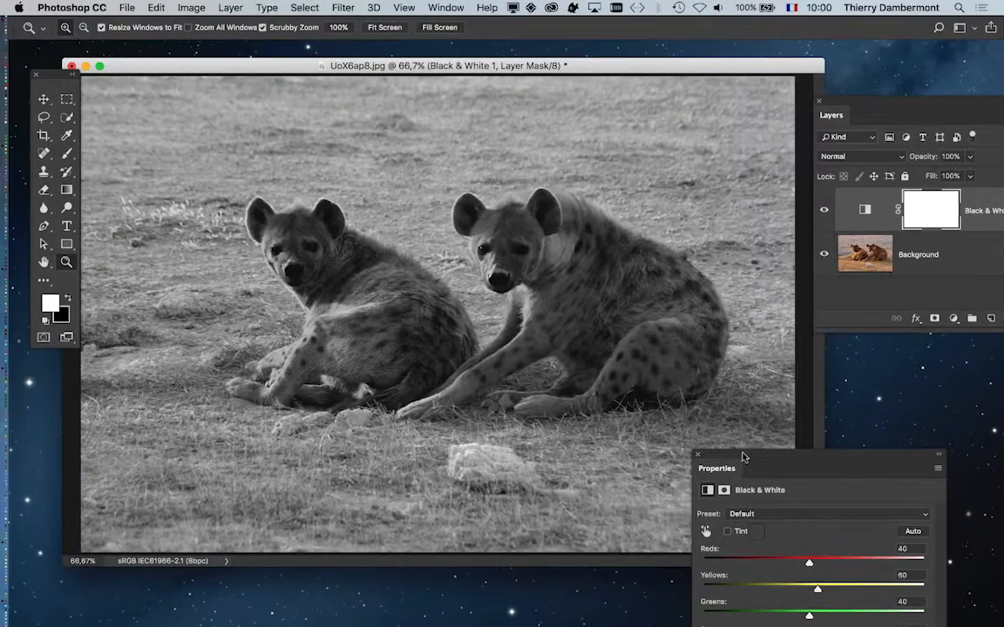
drag(747, 459, 515, 119)
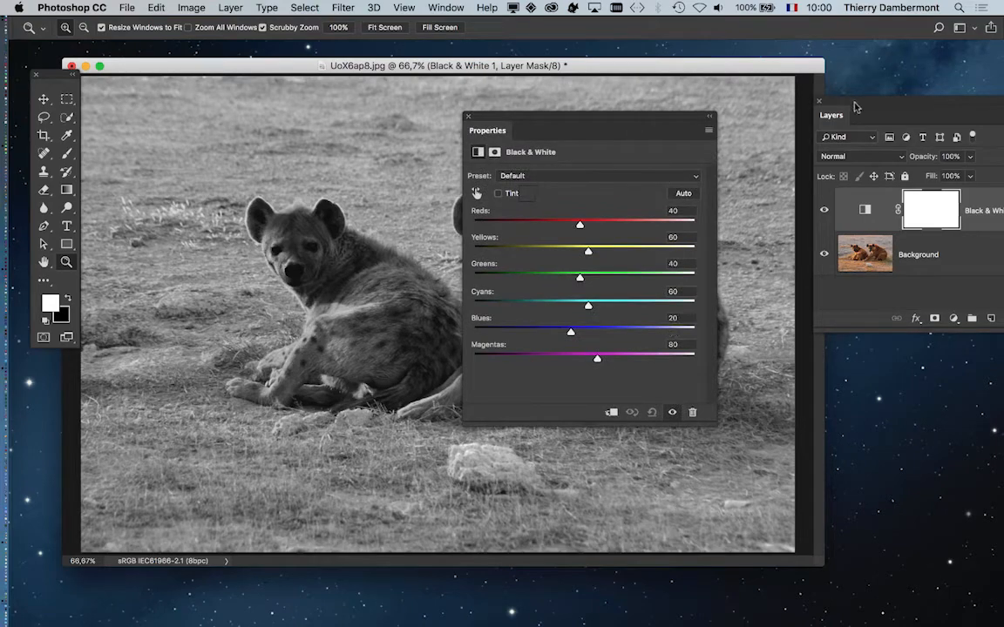
drag(857, 105, 801, 105)
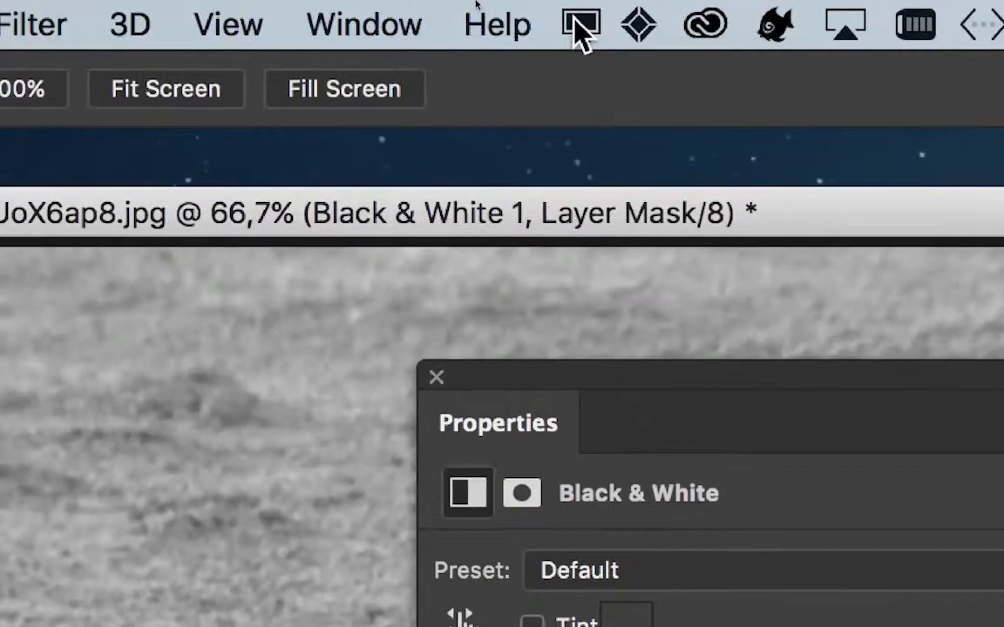
Check that the Properties panel is enabled and move it off the hyenas, partly over the Layers panel
click(534, 18)
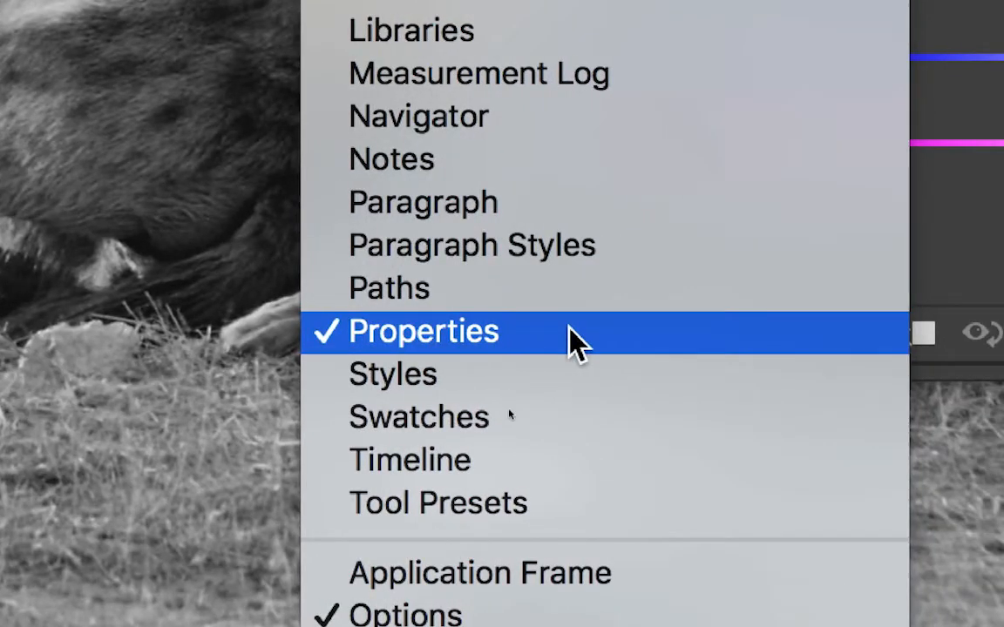
click(575, 340)
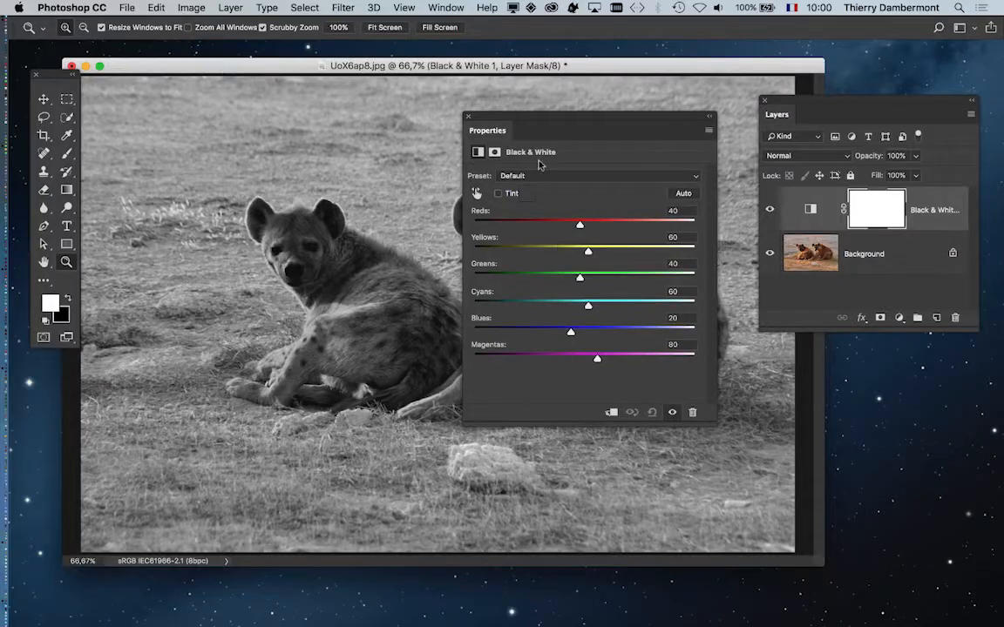
drag(535, 122, 547, 322)
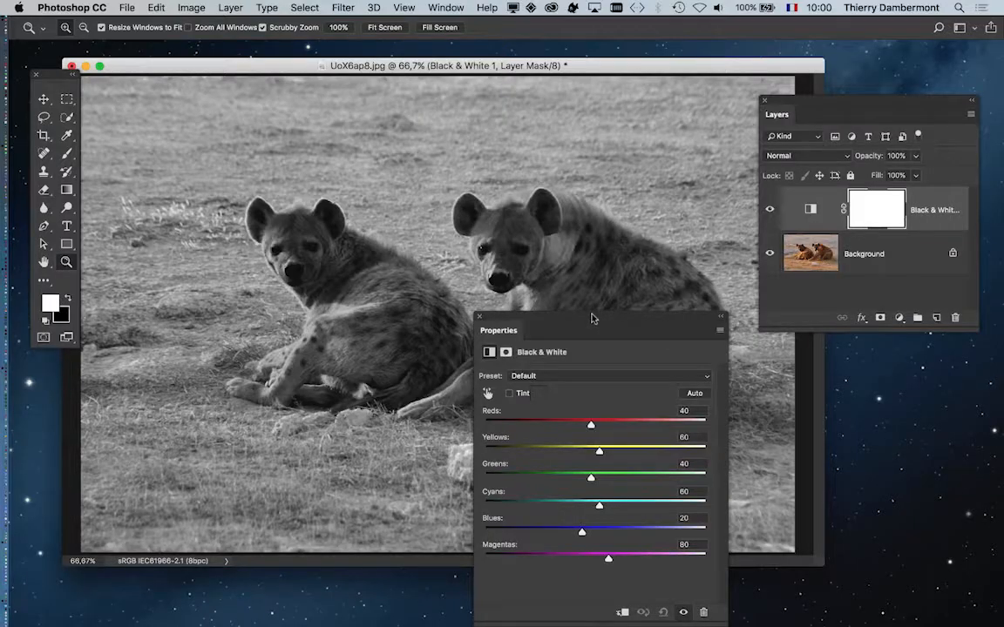
drag(549, 324, 759, 58)
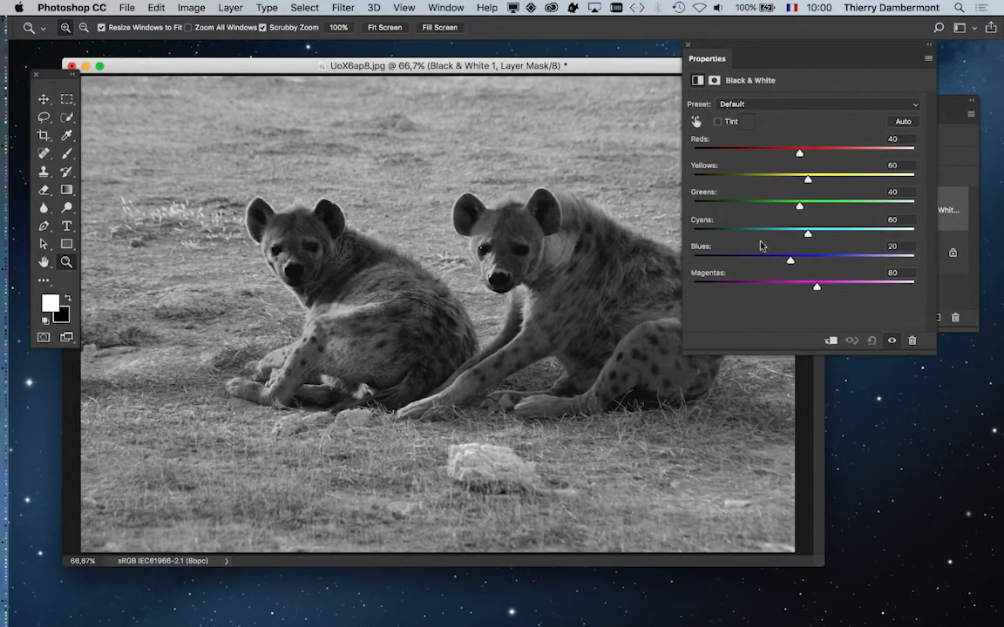
Set the Black & White mix to Reds 17, Yellows 107, Greens 72, Cyans 25, Blues 42 and Magentas -7
mouse_move(799, 153)
mouse_down()
mouse_move(842, 153)
mouse_move(812, 154)
mouse_up()
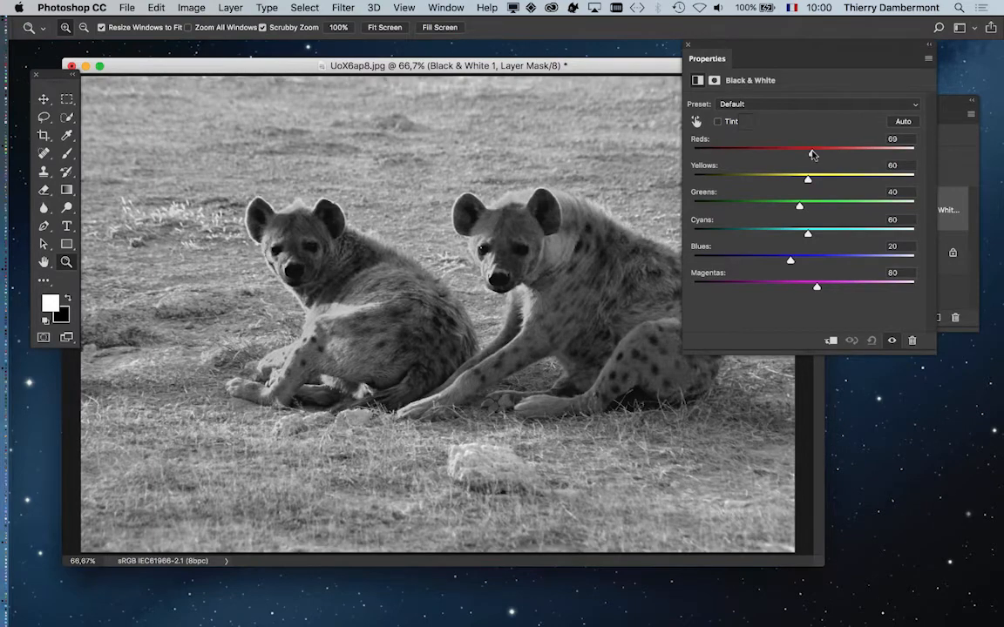
drag(863, 179, 778, 288)
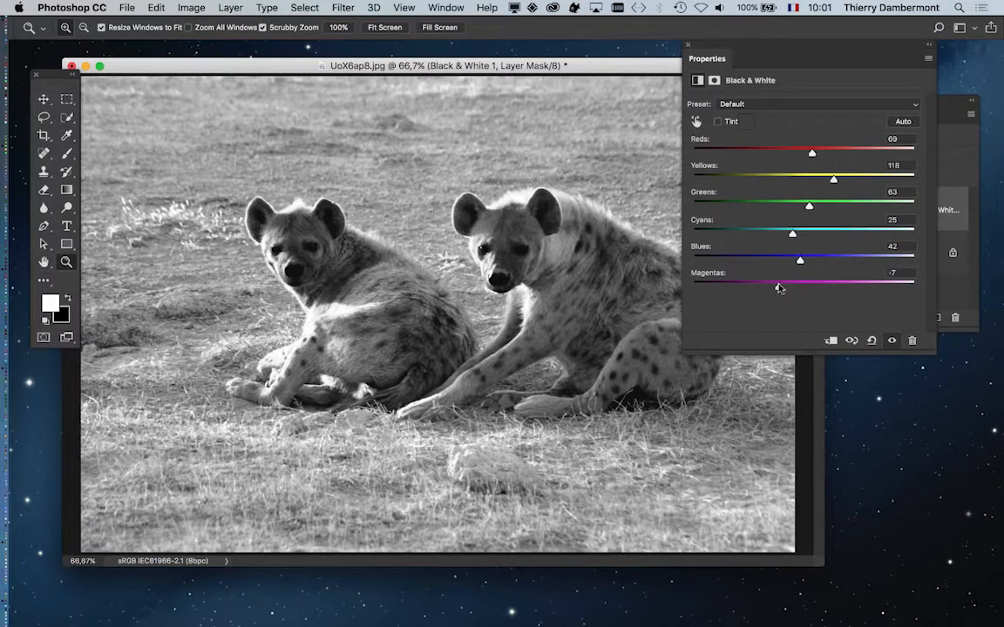
drag(812, 152, 828, 180)
drag(808, 206, 813, 206)
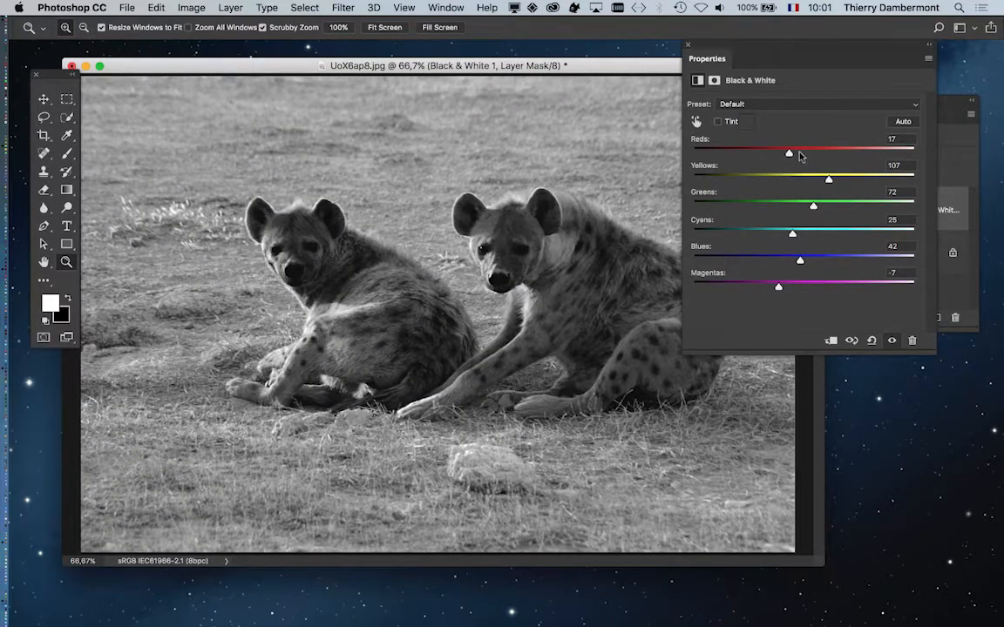
Retune the Black & White mix to Reds 136 and Yellows 58, keeping the Properties panel off the hyenas
drag(800, 155, 817, 155)
drag(771, 49, 542, 351)
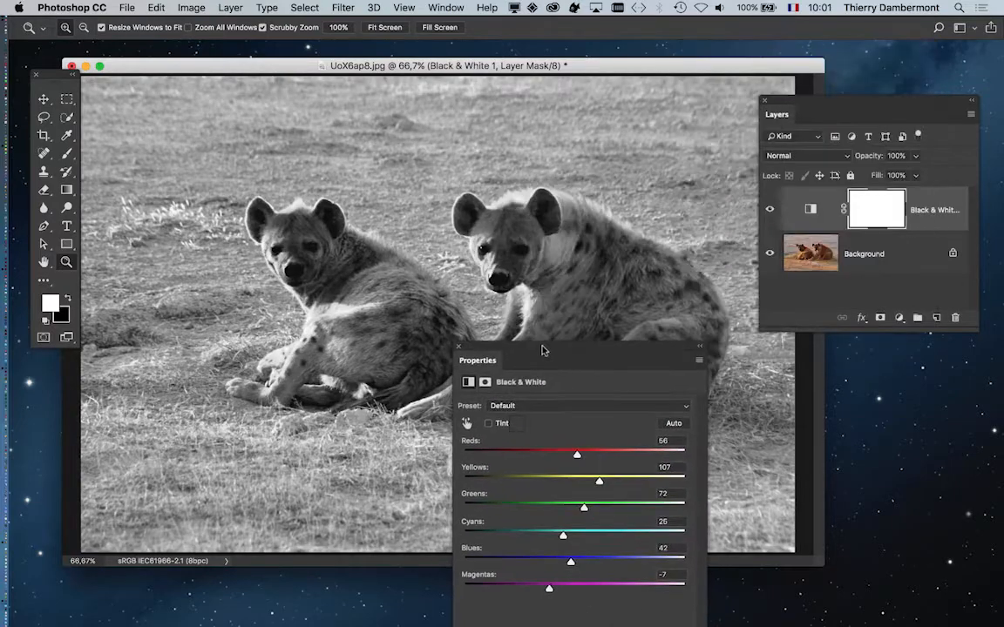
drag(801, 270, 809, 270)
drag(604, 343, 811, 81)
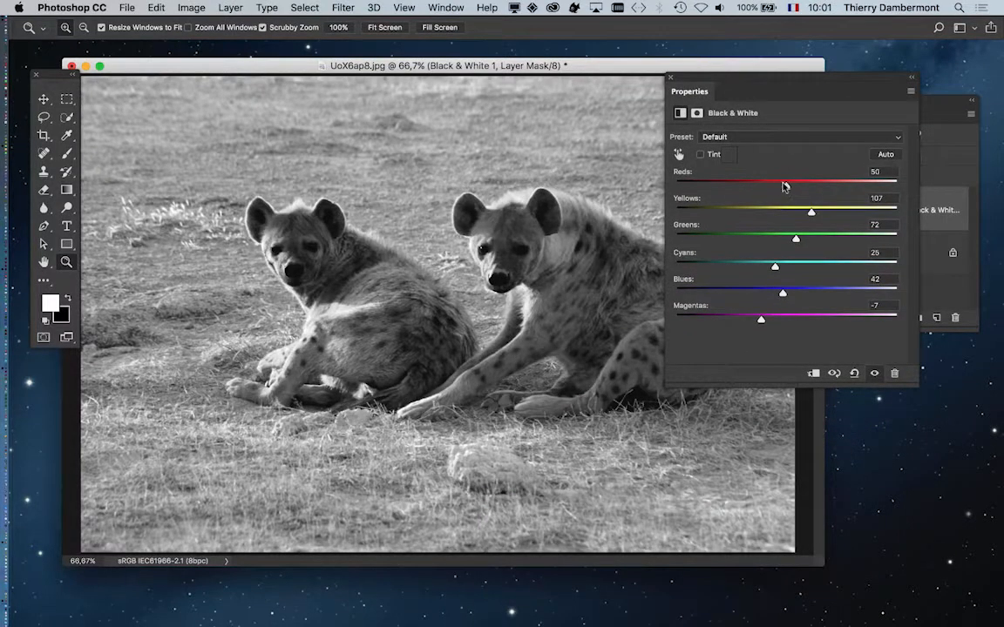
mouse_move(775, 185)
mouse_down()
mouse_move(795, 187)
mouse_move(782, 186)
mouse_up()
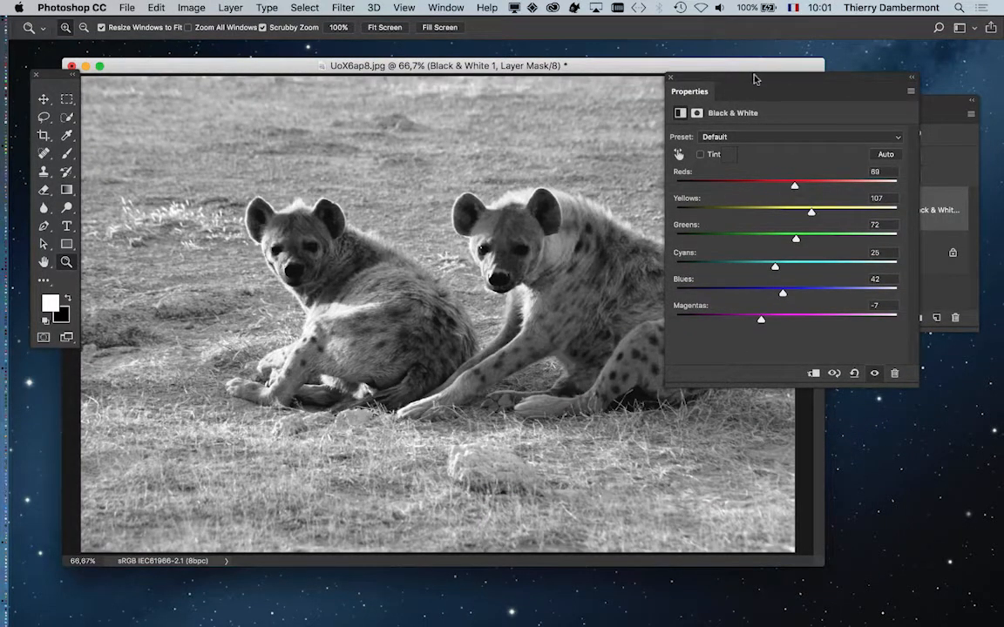
drag(681, 74, 793, 70)
drag(924, 211, 937, 184)
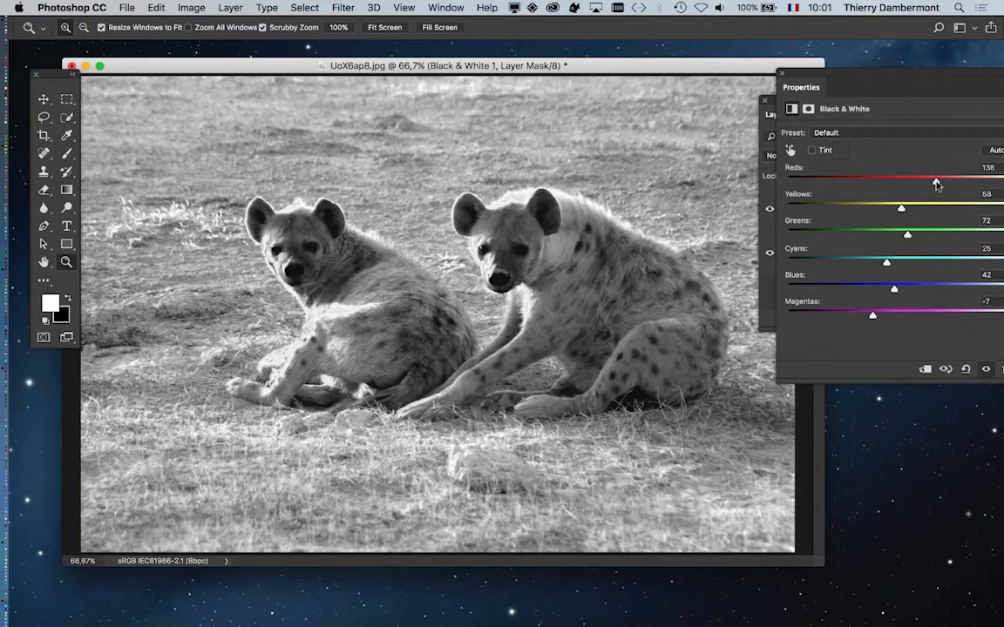
Move the Properties panel below the Layers panel and compare the photo with the Black & White layer hidden and shown
drag(870, 77, 793, 235)
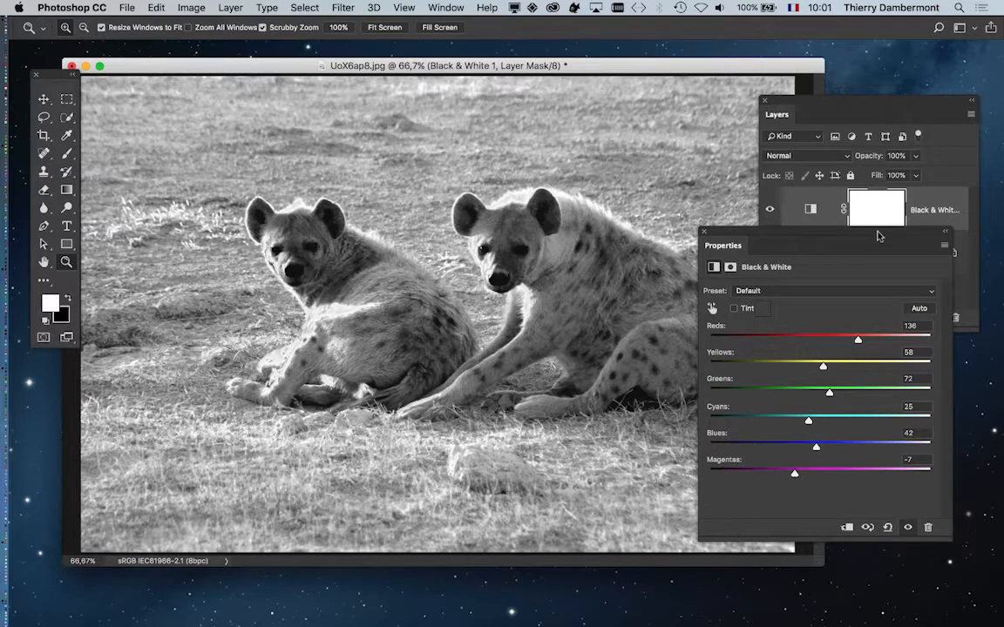
drag(878, 236, 832, 370)
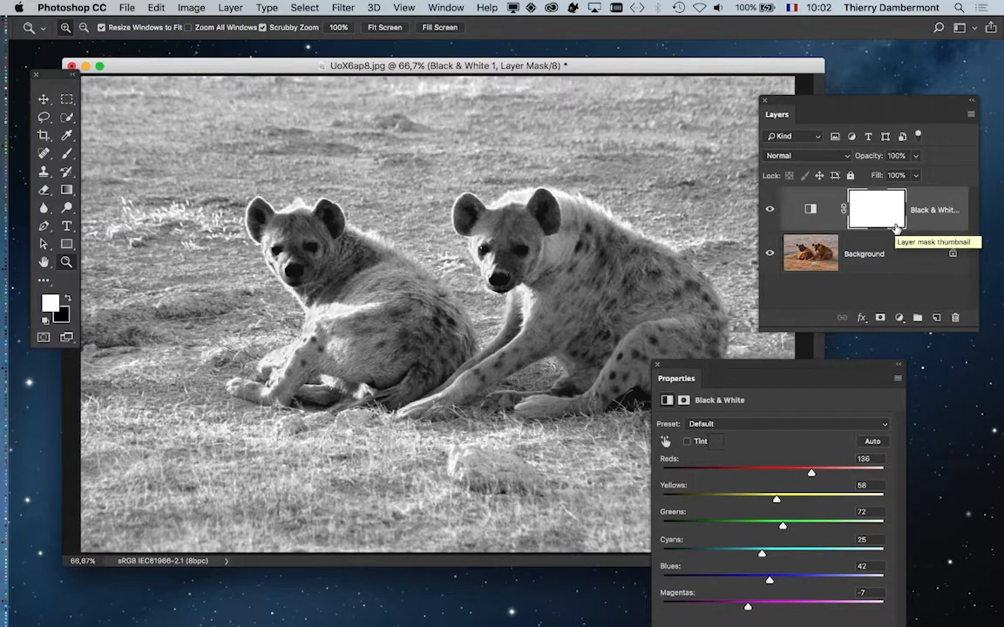
click(769, 209)
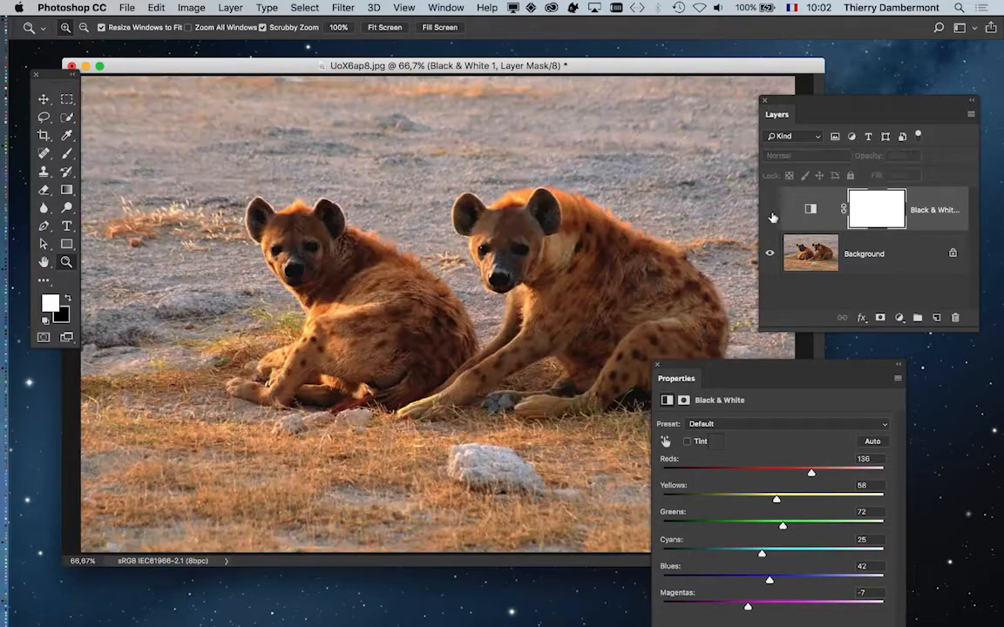
click(771, 210)
click(769, 209)
click(769, 209)
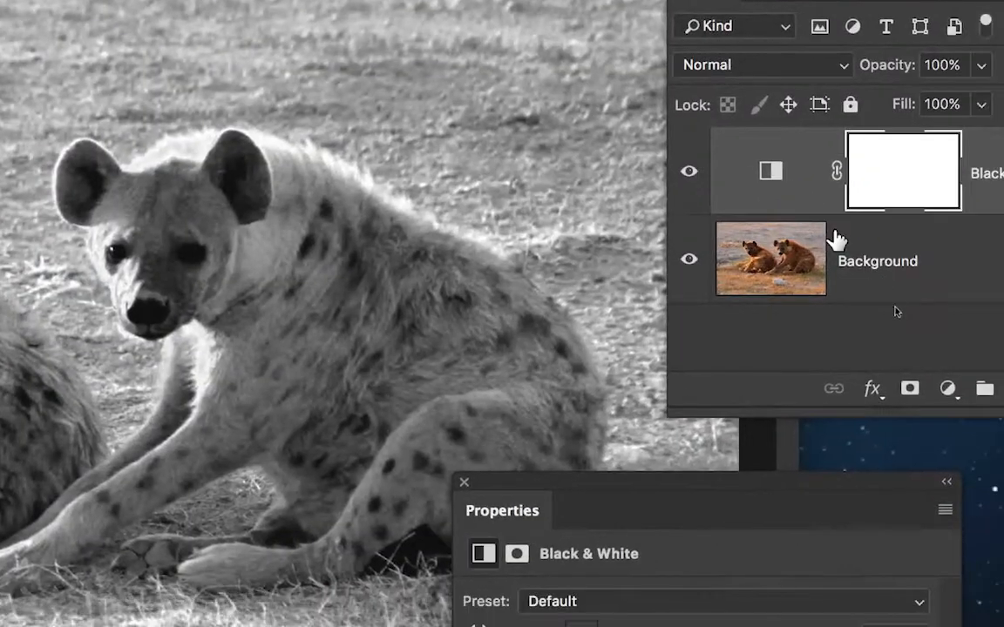
Add a Hue/Saturation adjustment layer above the Black & White layer
click(948, 389)
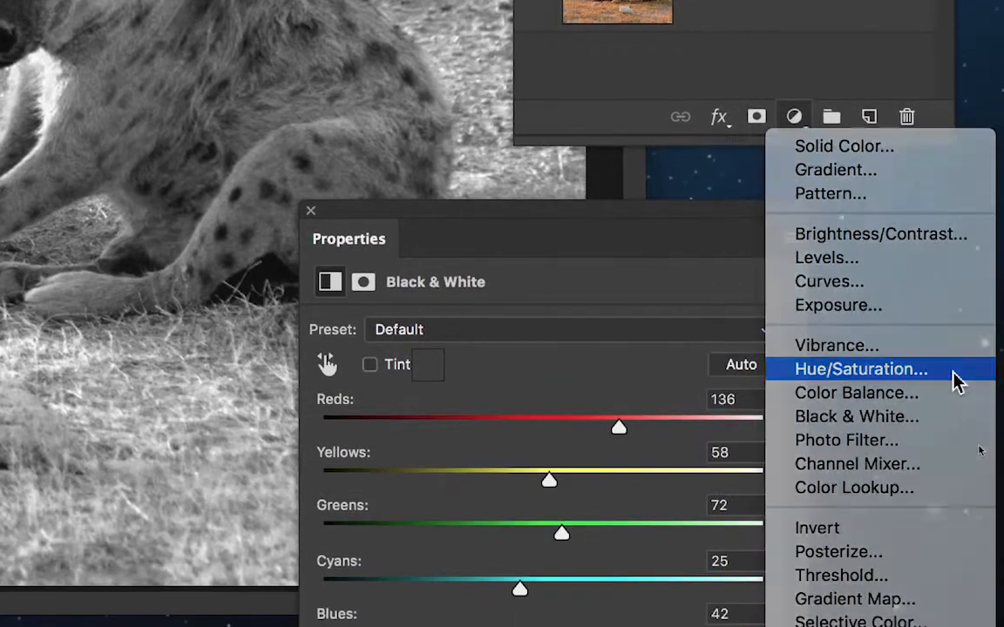
click(958, 401)
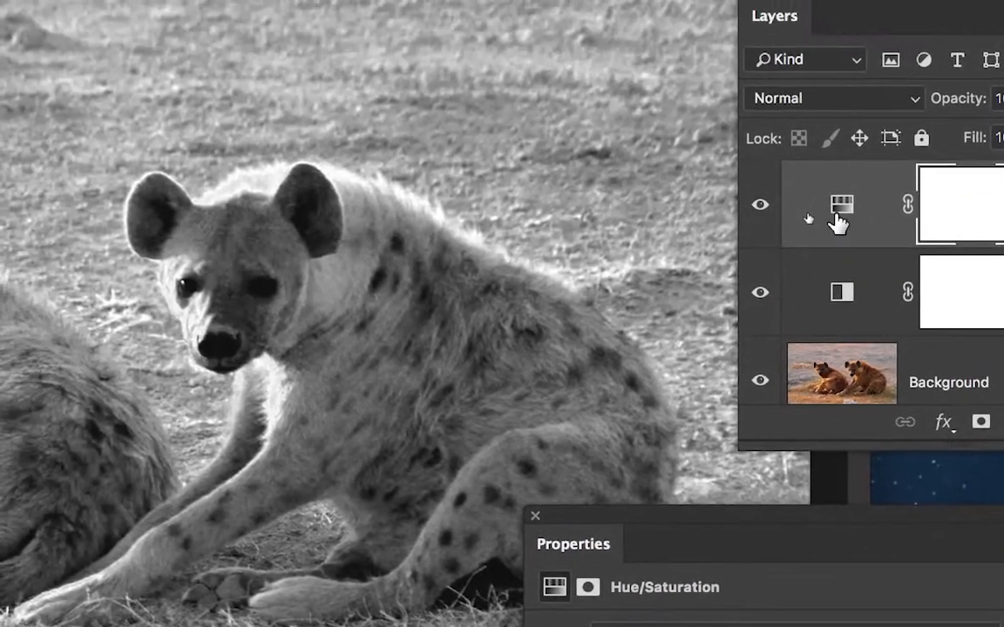
drag(838, 222, 840, 226)
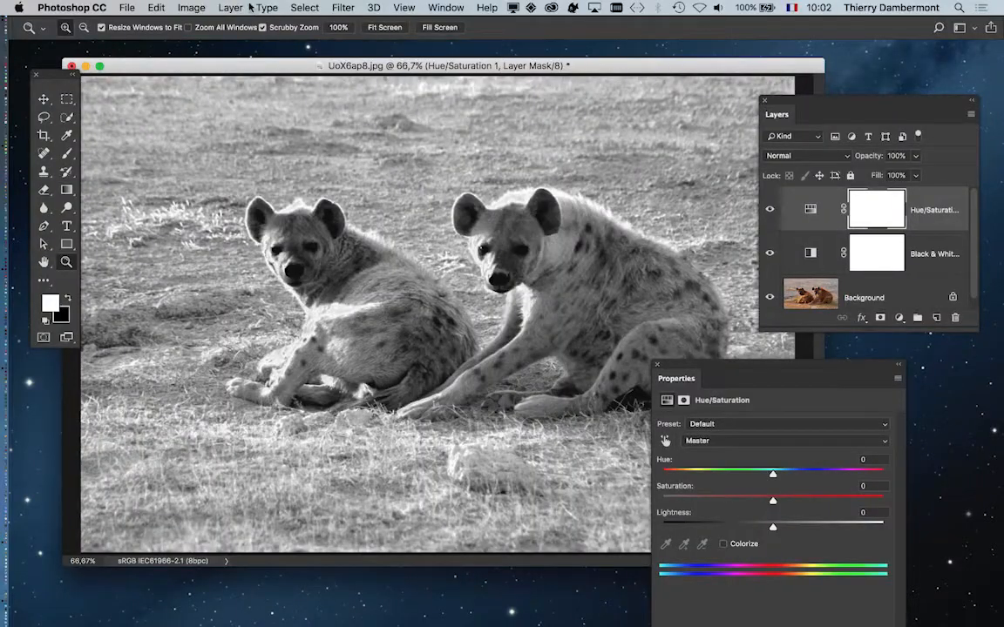
click(232, 8)
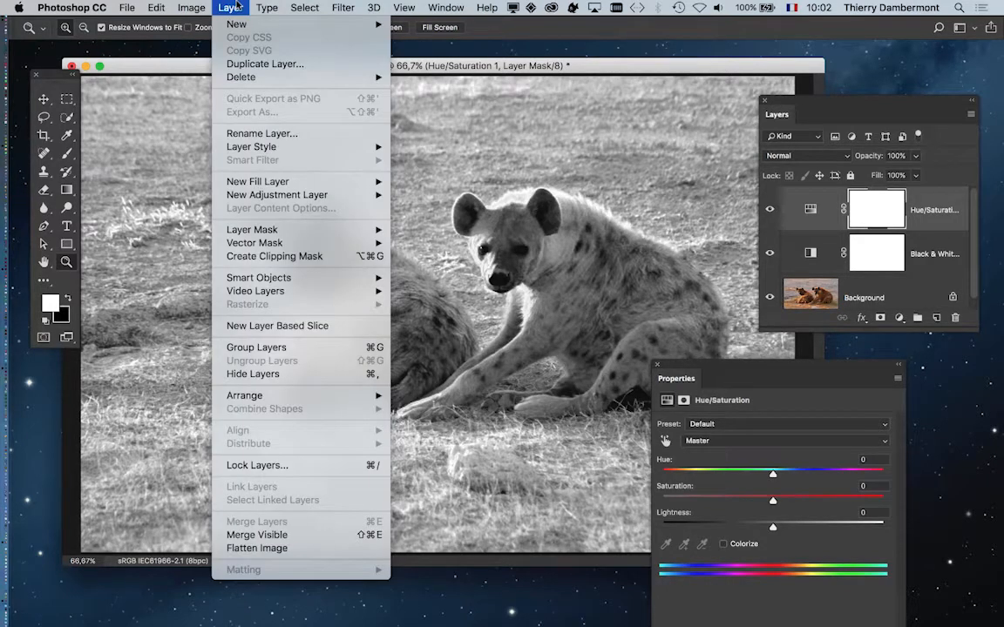
mouse_move(266, 194)
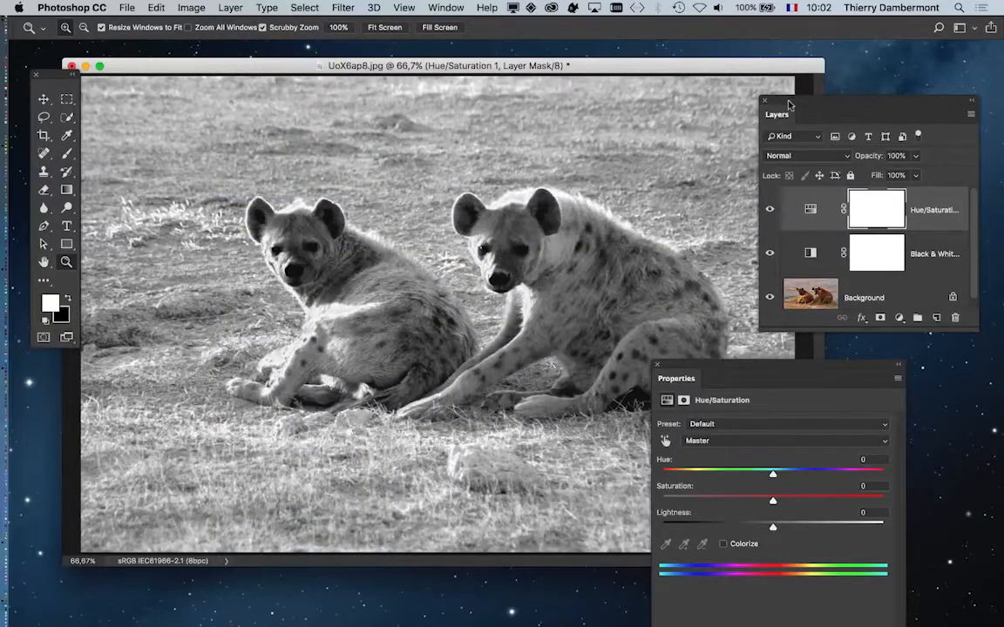
Rearrange the panels to expose the Hue/Saturation settings and colorize the photo with Hue 234 and Saturation 25
drag(790, 100, 58, 407)
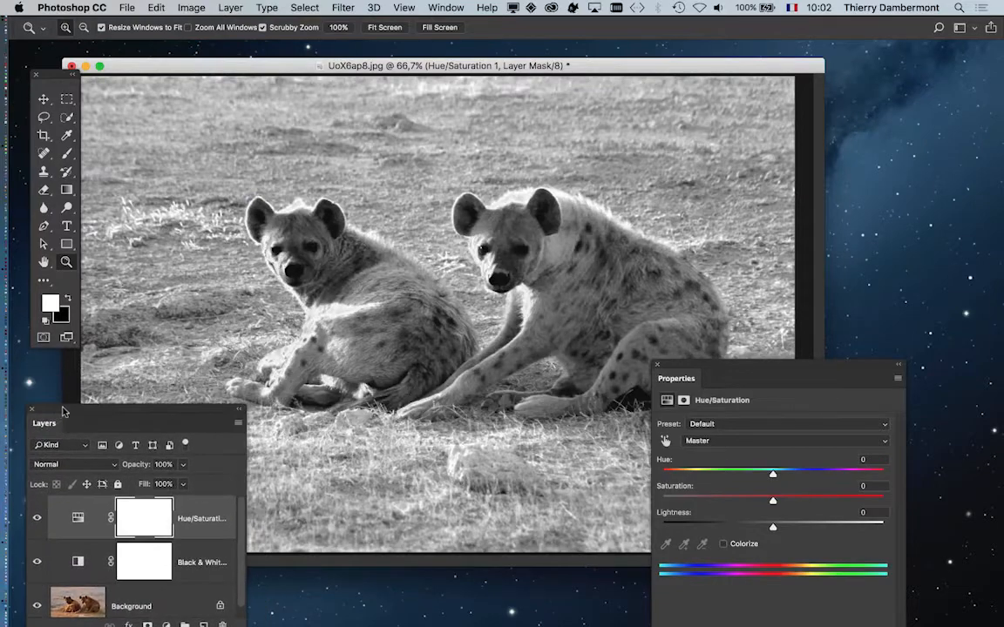
drag(756, 369, 772, 92)
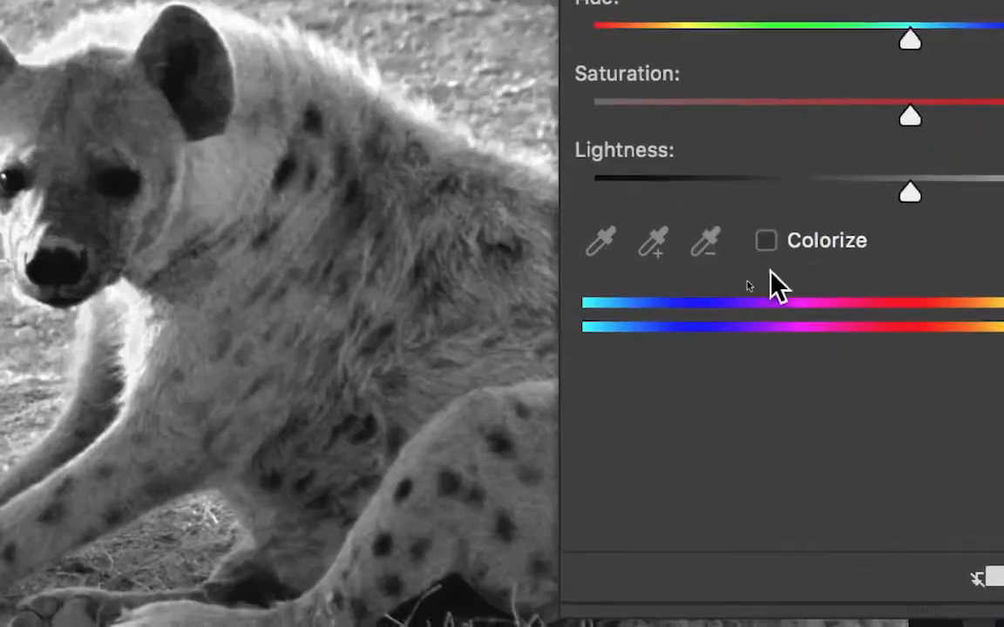
click(602, 304)
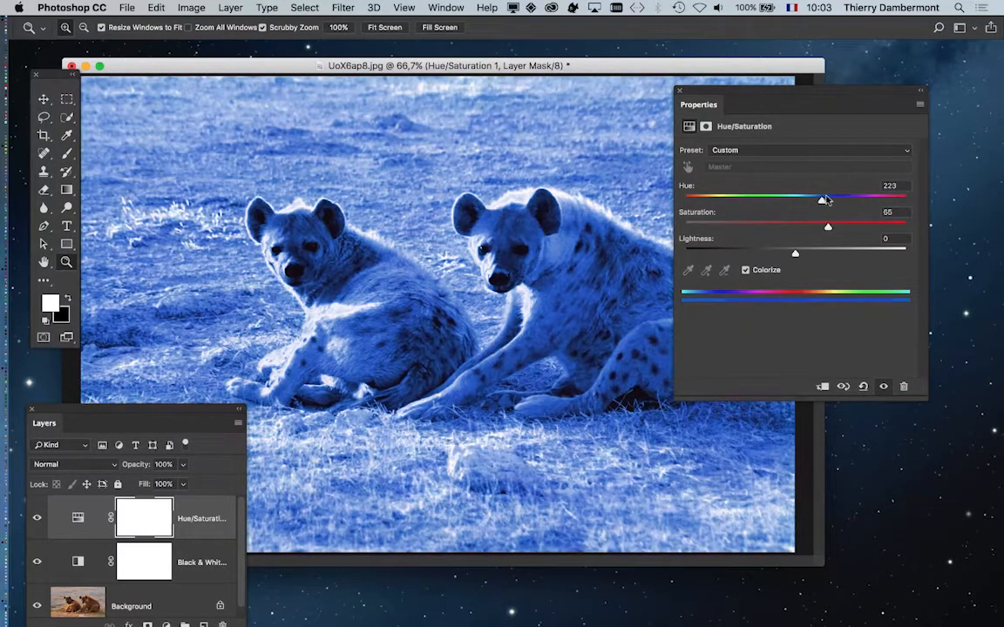
drag(825, 201, 736, 225)
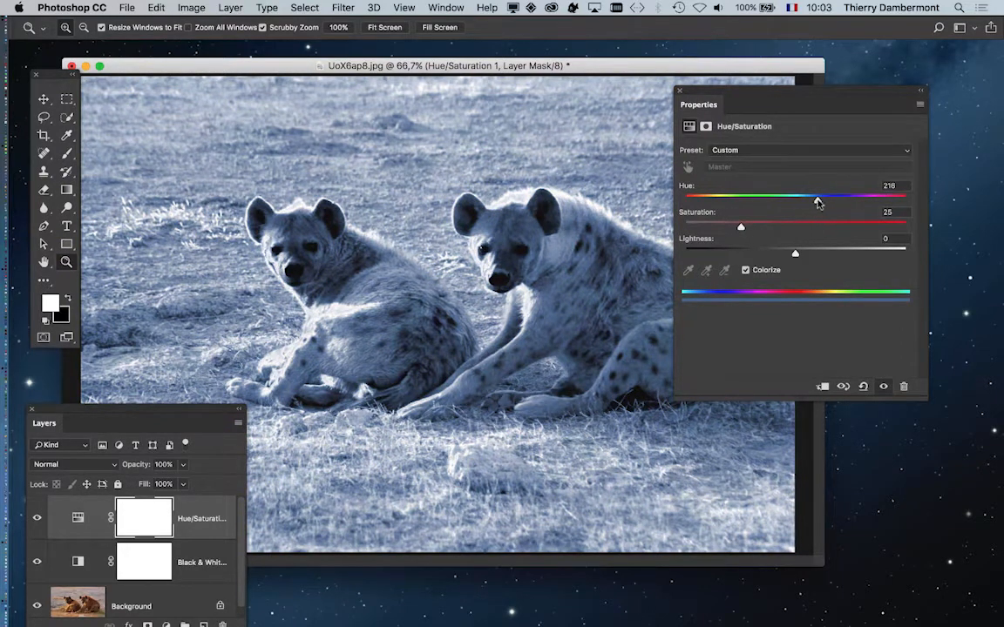
mouse_move(816, 202)
mouse_down()
mouse_move(757, 202)
mouse_move(831, 202)
mouse_move(810, 206)
mouse_up()
drag(819, 201, 829, 201)
Place the Layers panel over the photo's upper right edge and the Properties panel below it, clear of the hyenas
drag(719, 89, 783, 150)
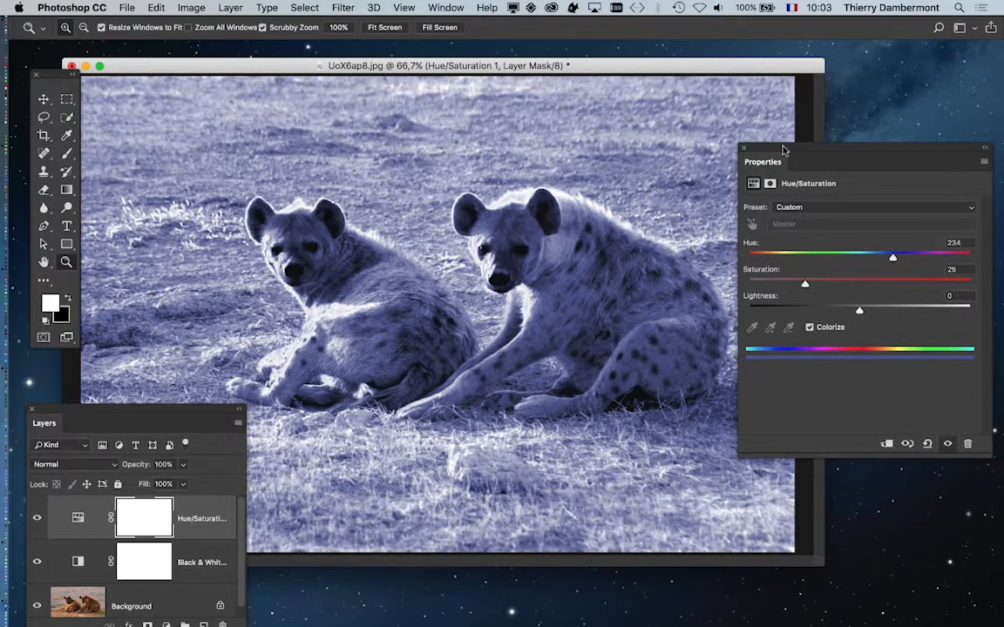
drag(782, 149, 949, 494)
drag(168, 409, 844, 106)
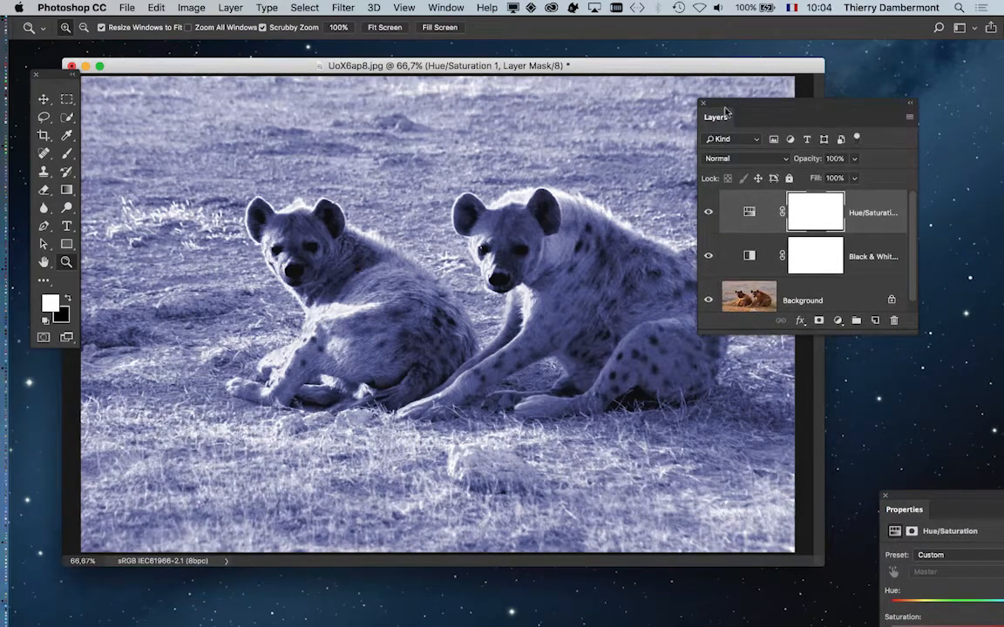
drag(745, 108, 784, 106)
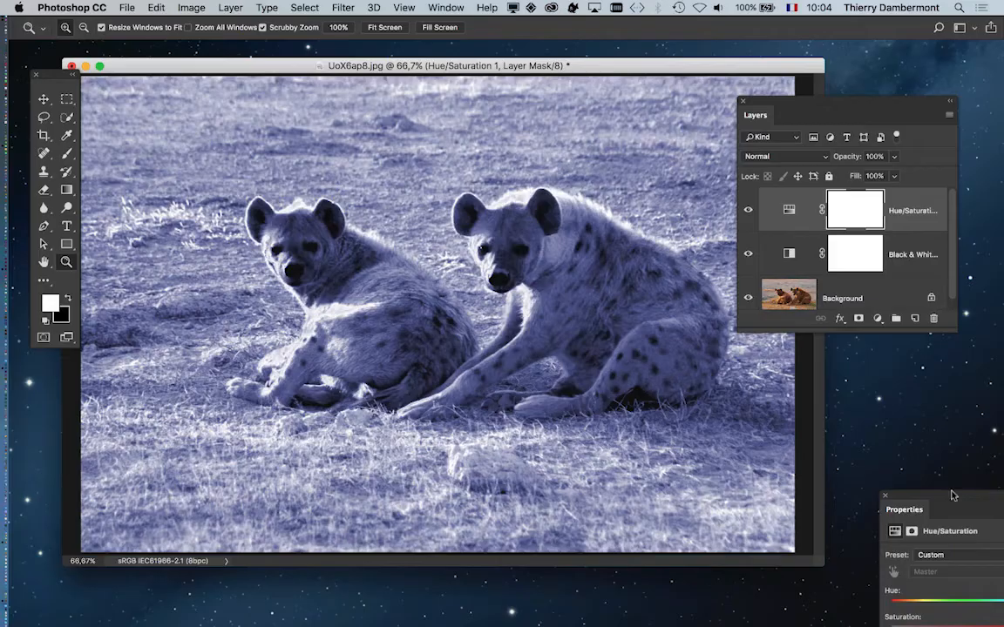
drag(948, 496, 815, 447)
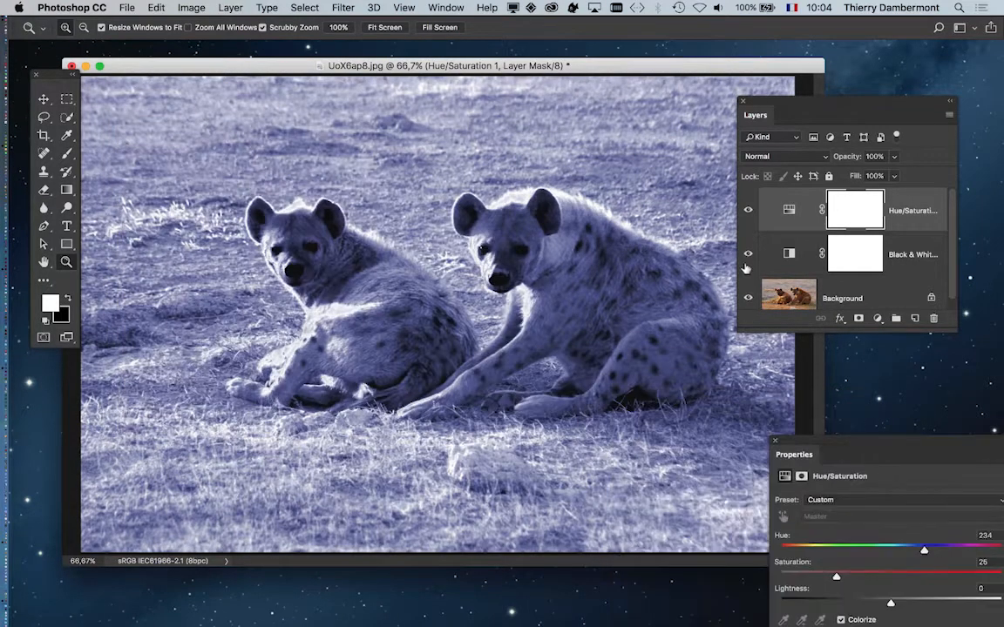
Compare the colorized hyenas with the Black & White layer repeatedly hidden and shown beneath the Hue/Saturation layer
click(747, 254)
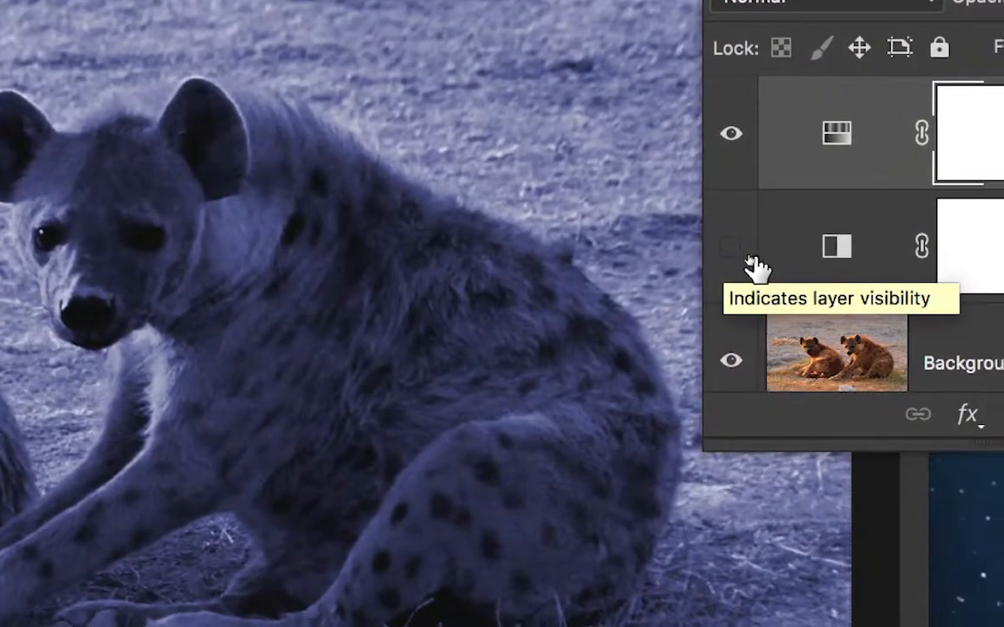
click(733, 253)
click(733, 252)
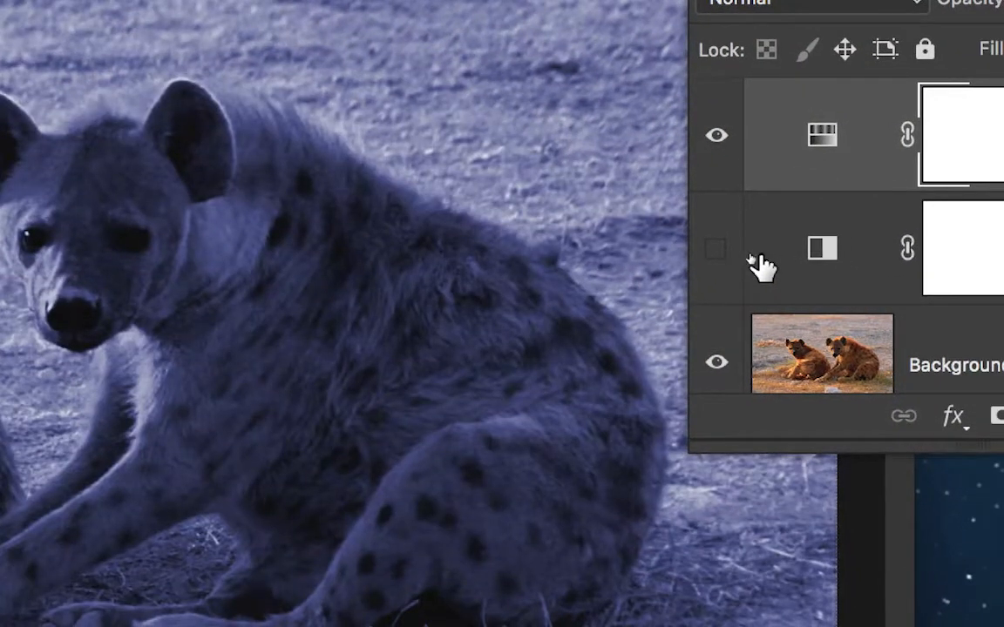
click(715, 253)
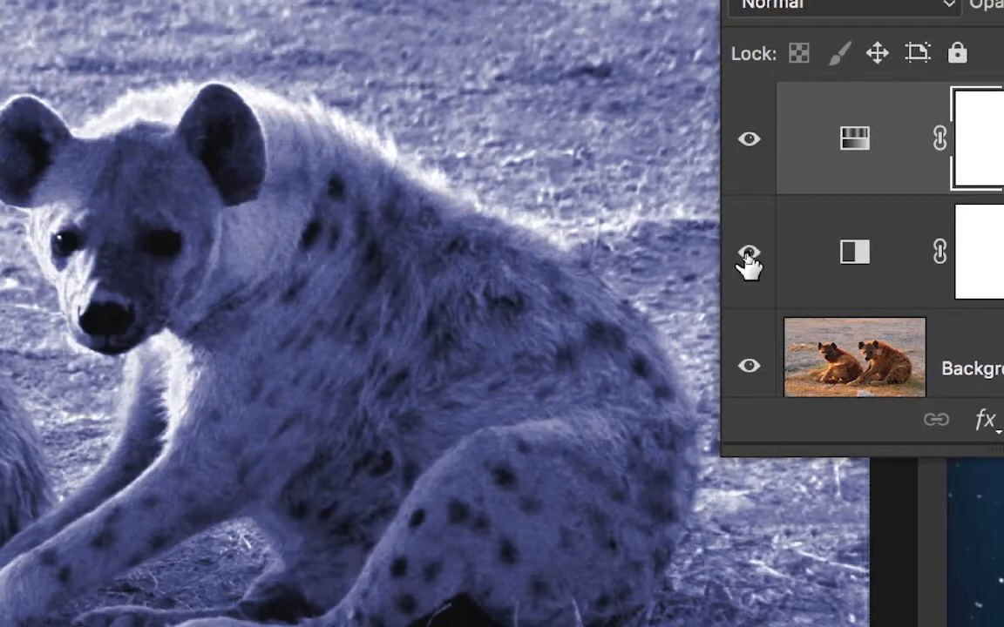
click(748, 255)
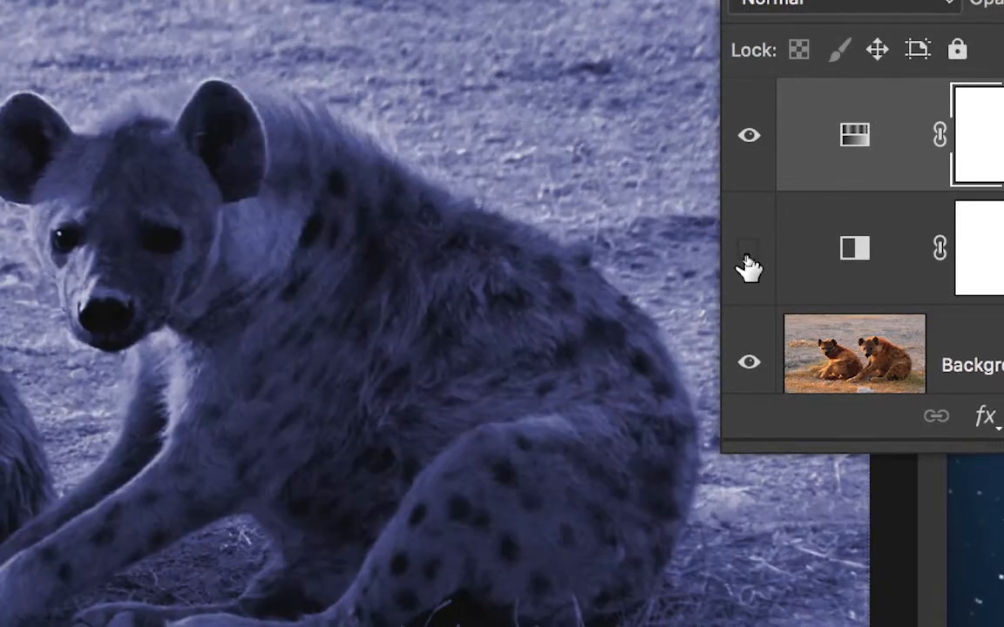
click(746, 262)
click(747, 262)
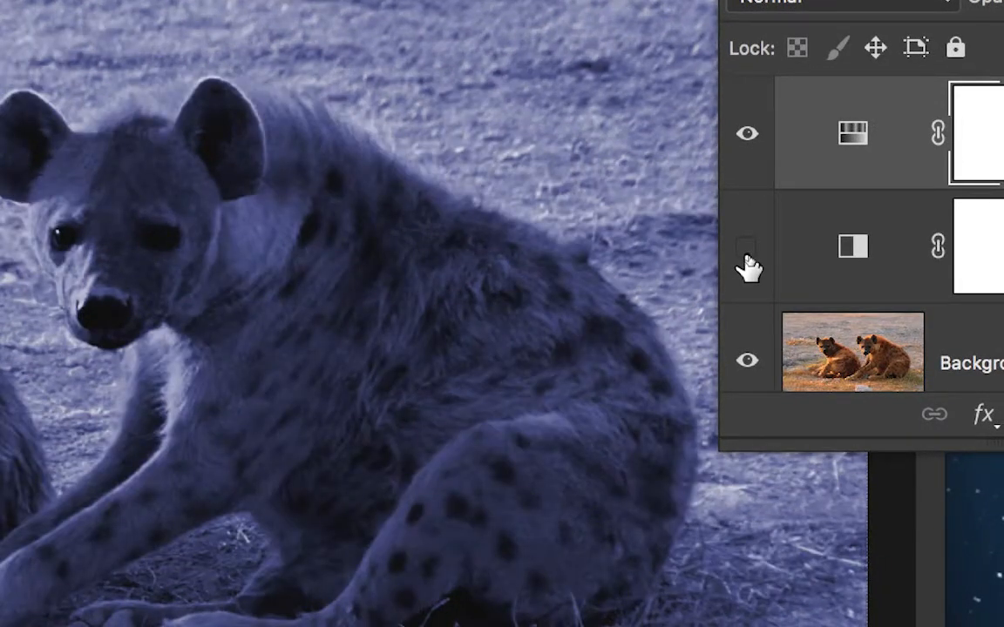
click(747, 263)
click(747, 264)
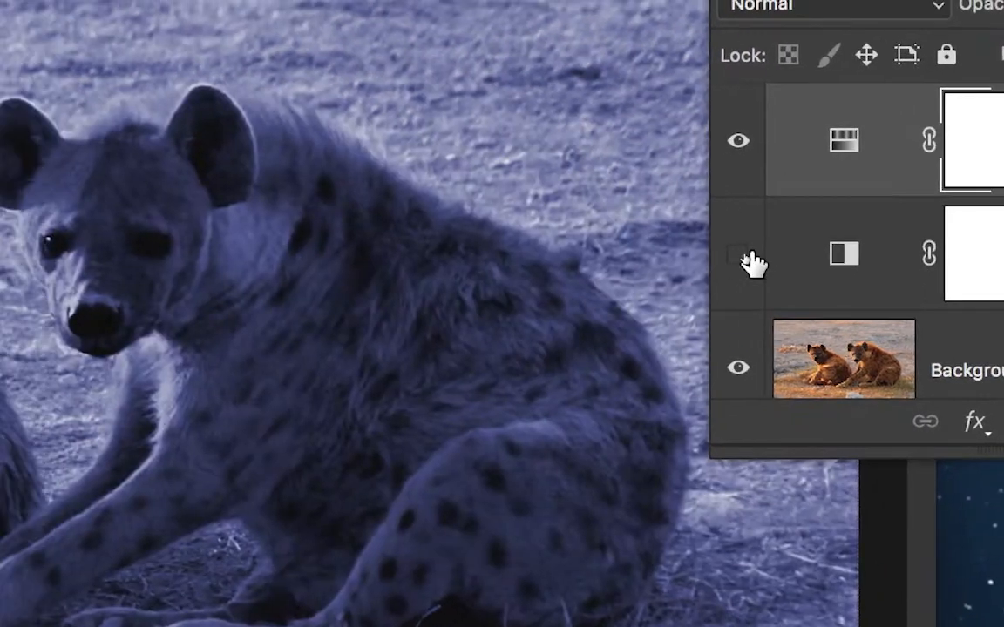
click(743, 270)
click(742, 270)
click(742, 272)
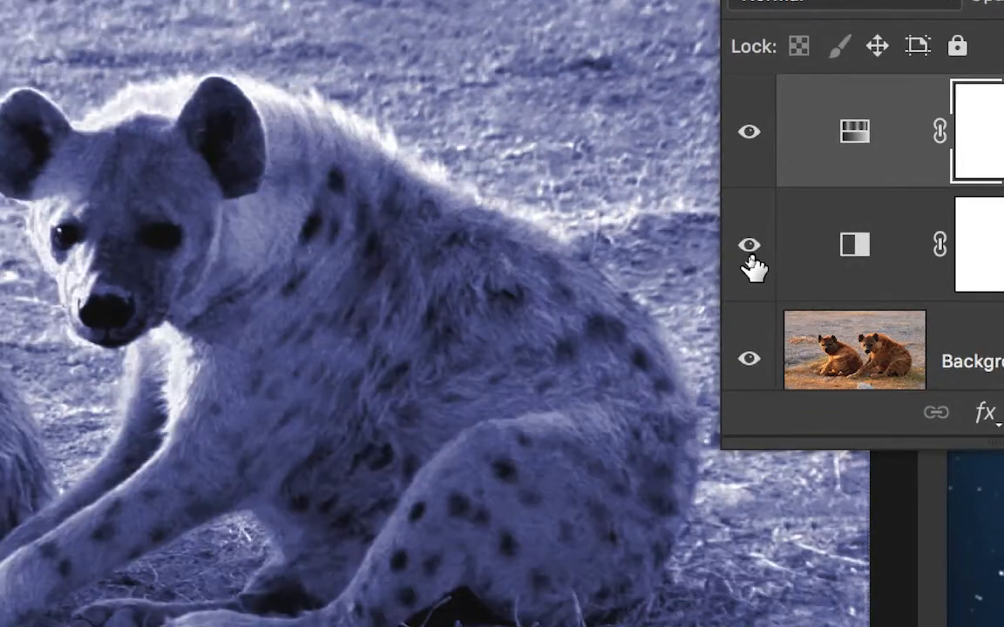
click(749, 263)
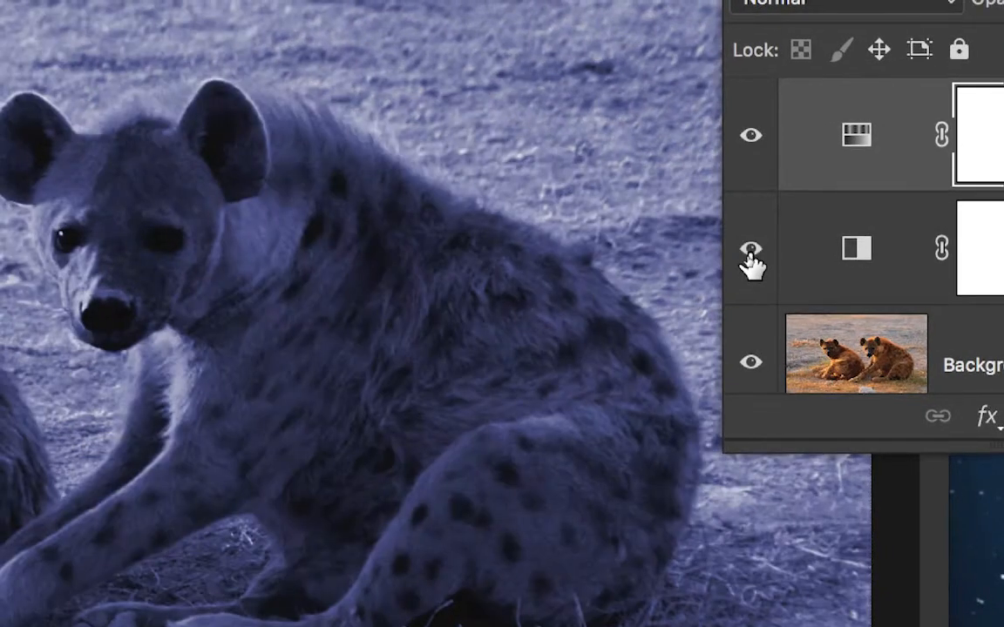
click(751, 262)
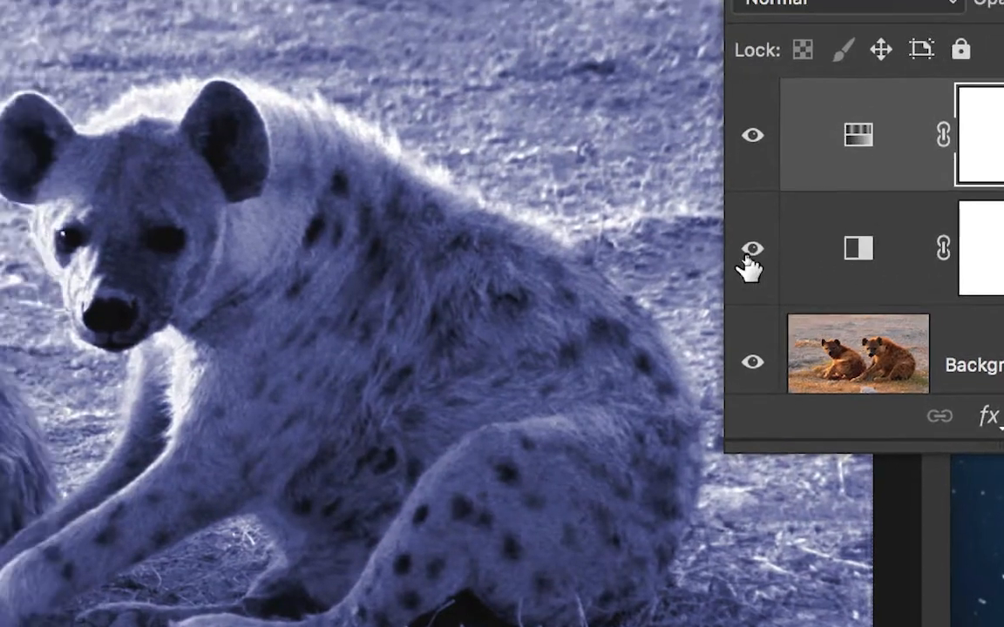
click(704, 245)
click(705, 246)
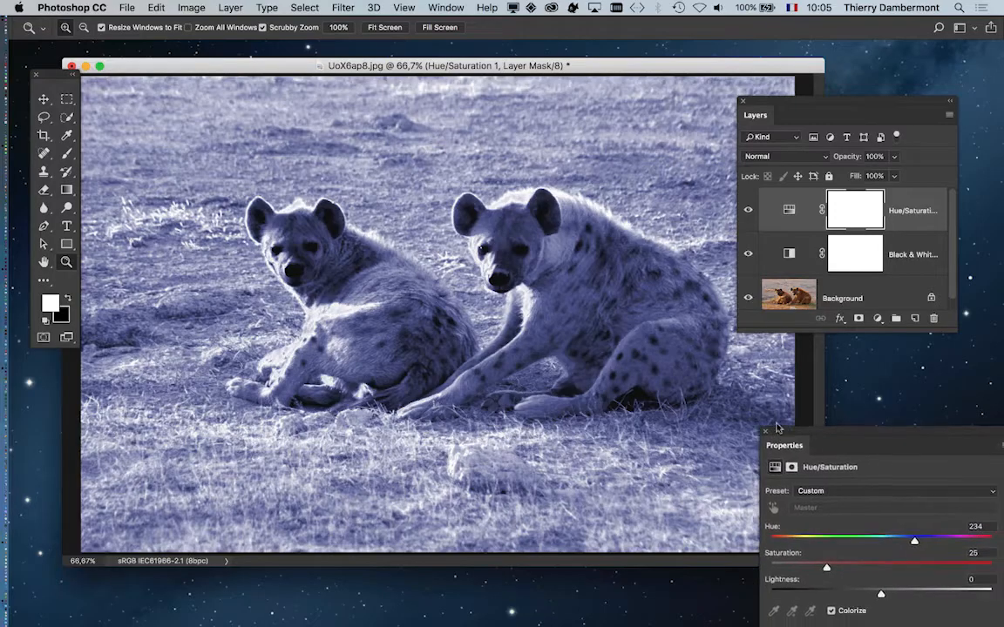
Recheck the whole photo without the Black & White layer, show it again, and lengthen the Layers panel to fit all three layers
drag(775, 454, 79, 444)
click(749, 253)
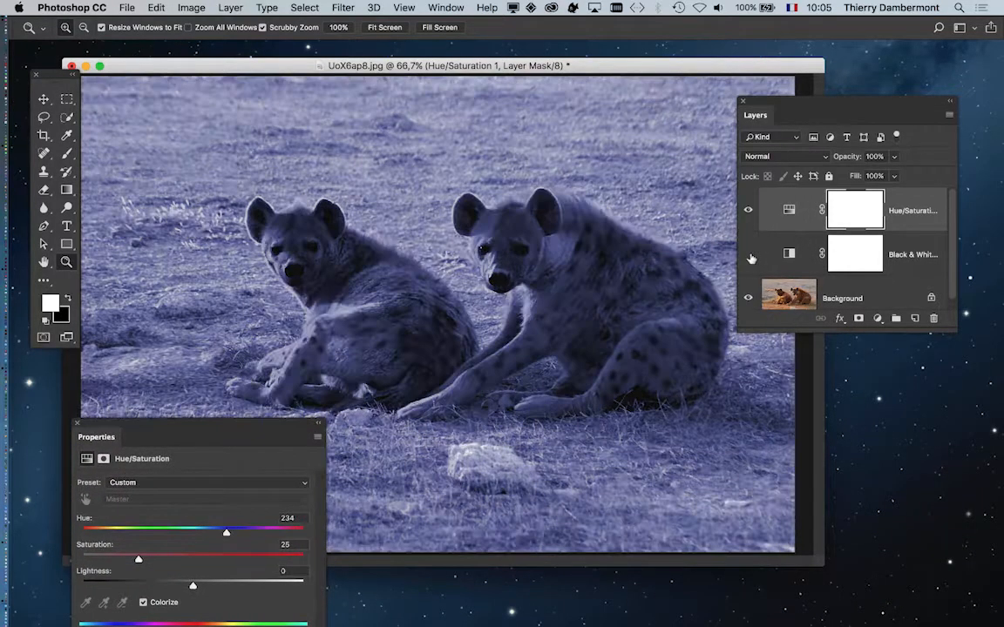
click(749, 254)
drag(181, 427, 920, 447)
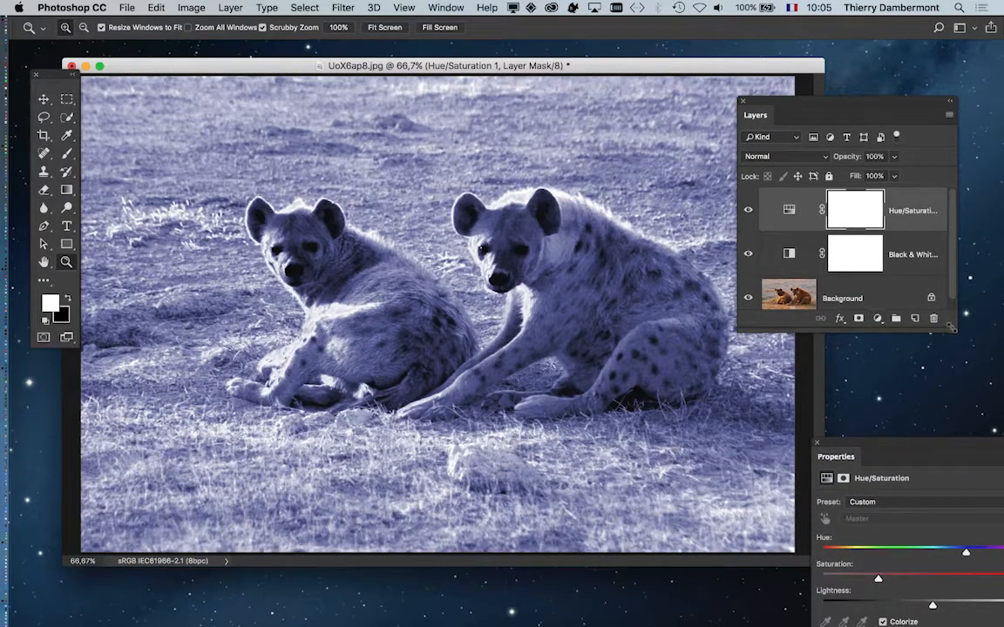
drag(951, 329, 951, 403)
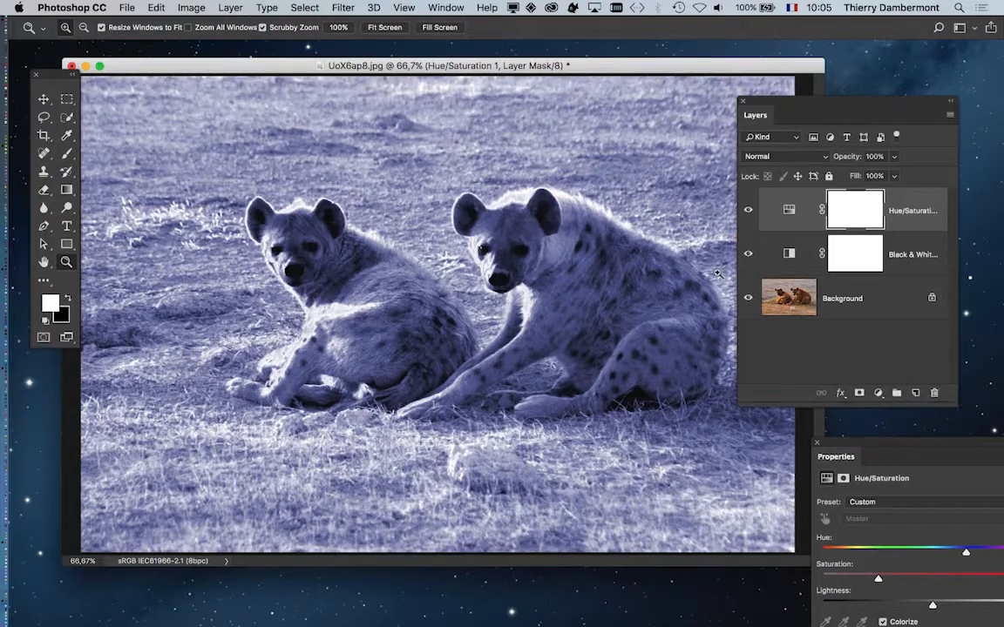
Add a Curves adjustment layer above the Hue/Saturation layer, keeping the default name and Normal mode
click(215, 7)
mouse_move(287, 194)
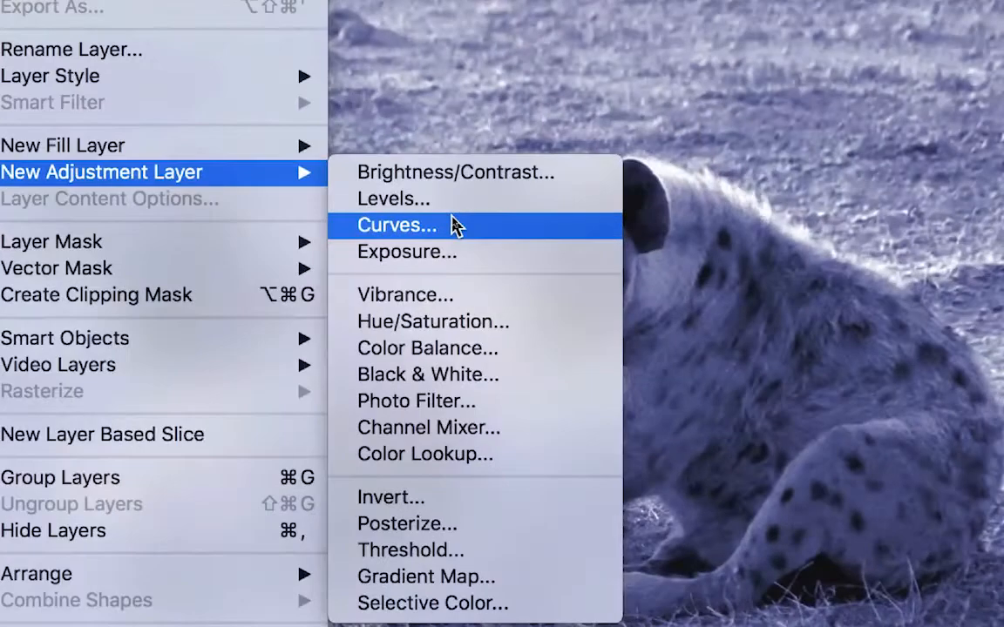
click(453, 225)
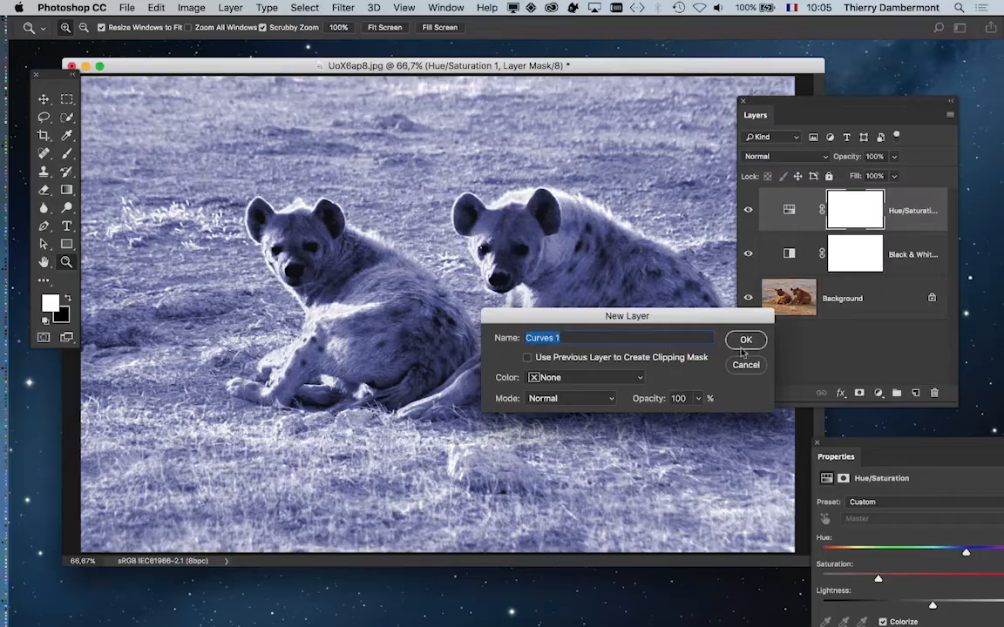
click(998, 459)
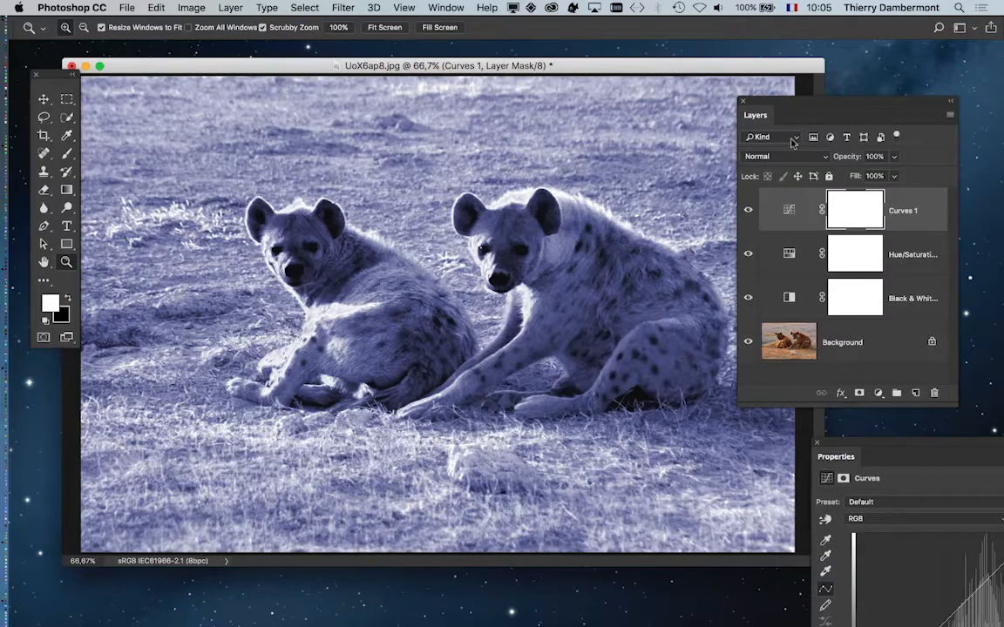
Rearrange the photo and panels to expose the Curves settings, and bend the RGB curve into a strong S with two points
drag(887, 446, 657, 141)
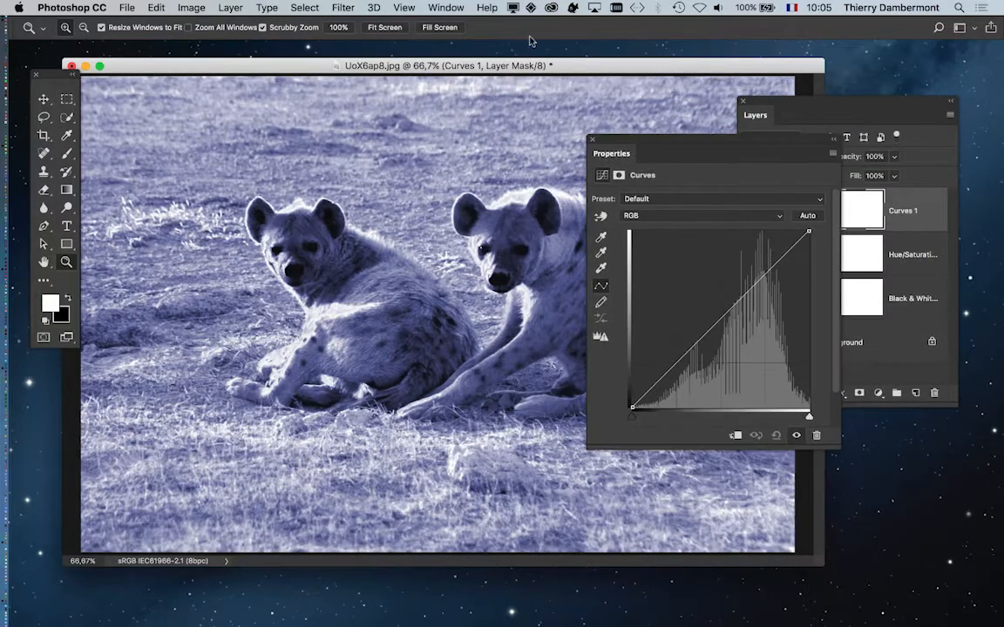
drag(542, 67, 489, 69)
drag(779, 103, 189, 556)
drag(629, 142, 759, 113)
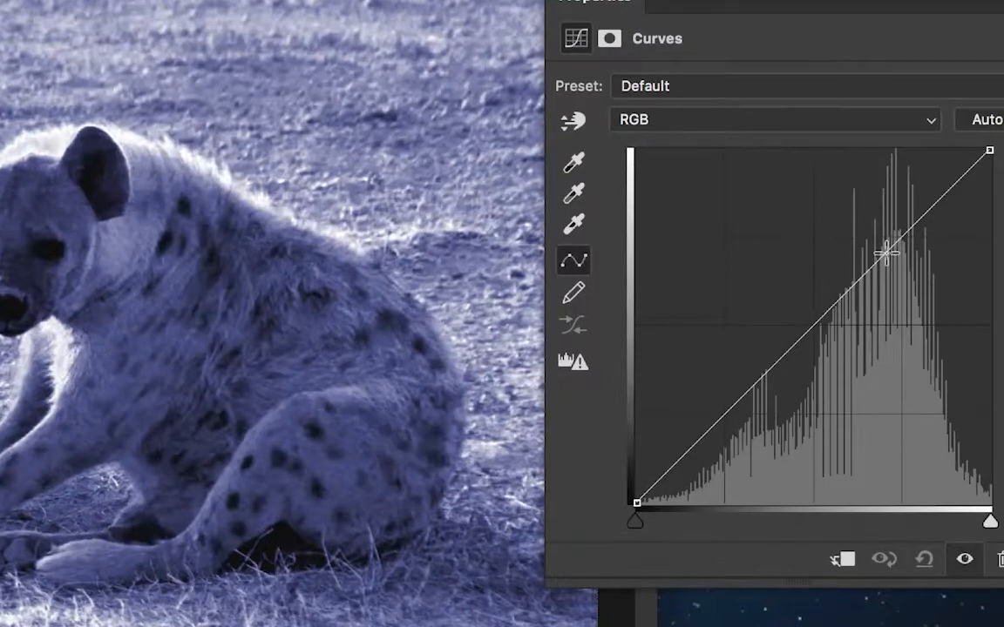
click(885, 255)
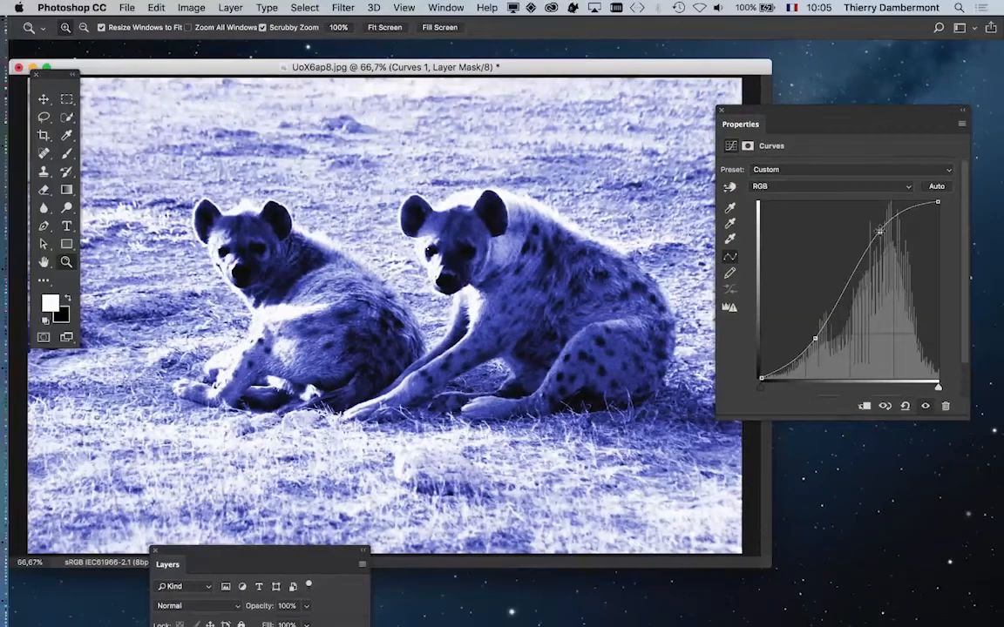
drag(817, 113, 816, 98)
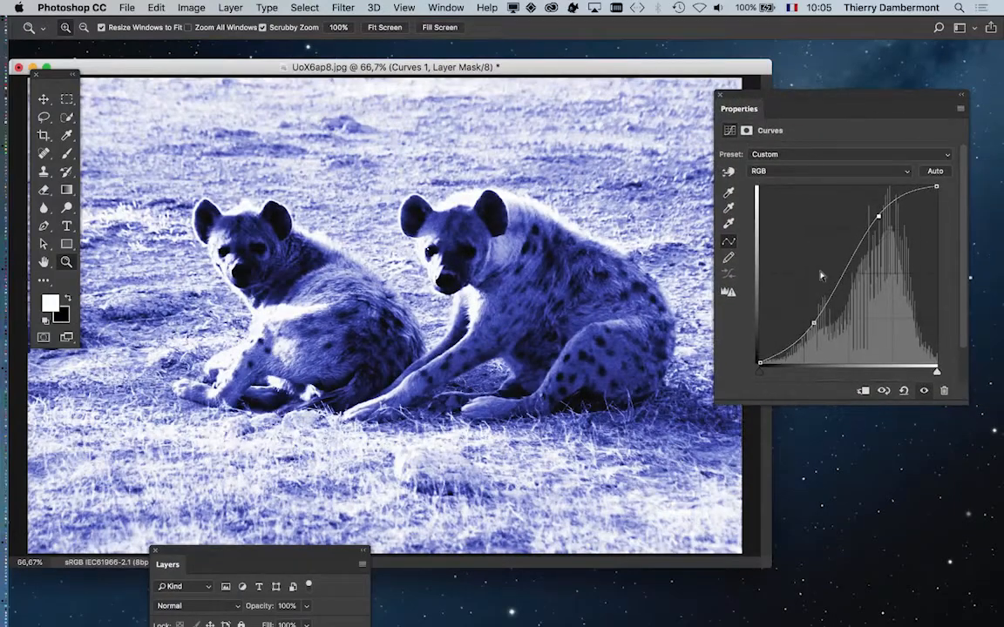
drag(813, 321, 819, 327)
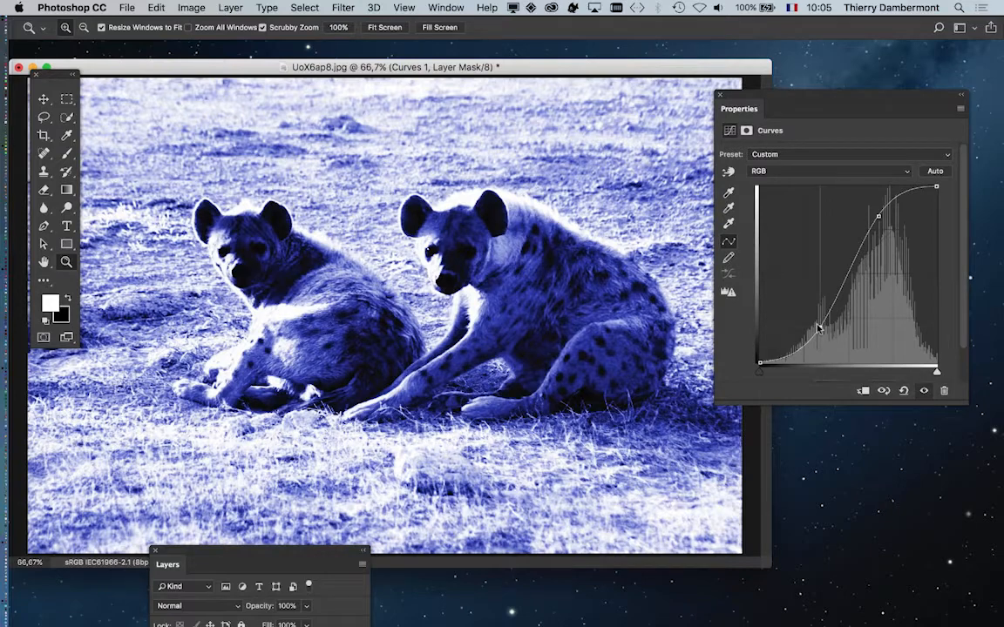
Bring the Layers panel back over the photo's edge and set the Curves 1 layer's blending mode to Luminosity
drag(745, 96, 847, 269)
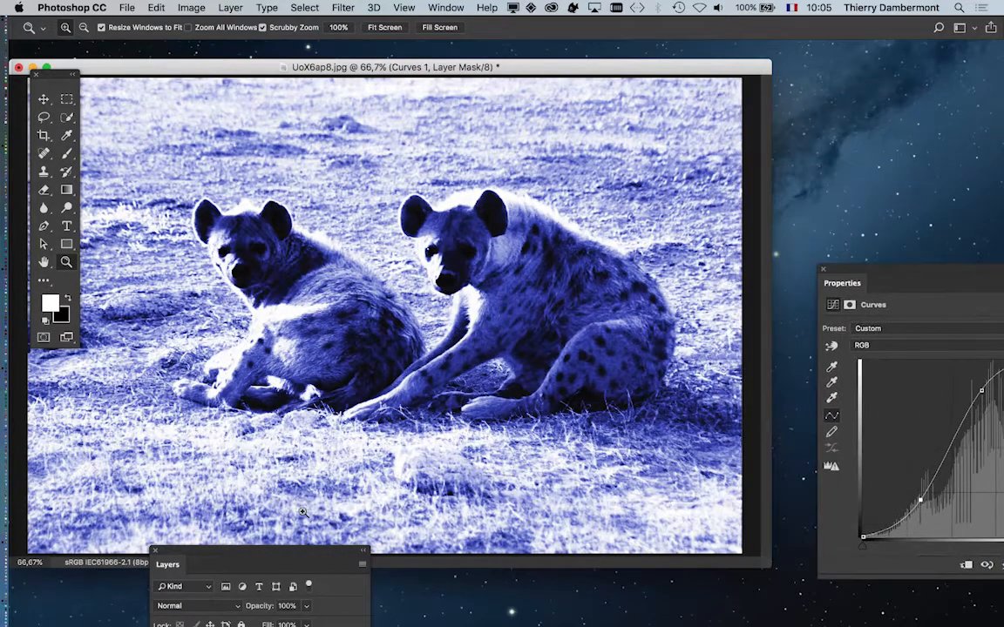
drag(280, 555, 781, 133)
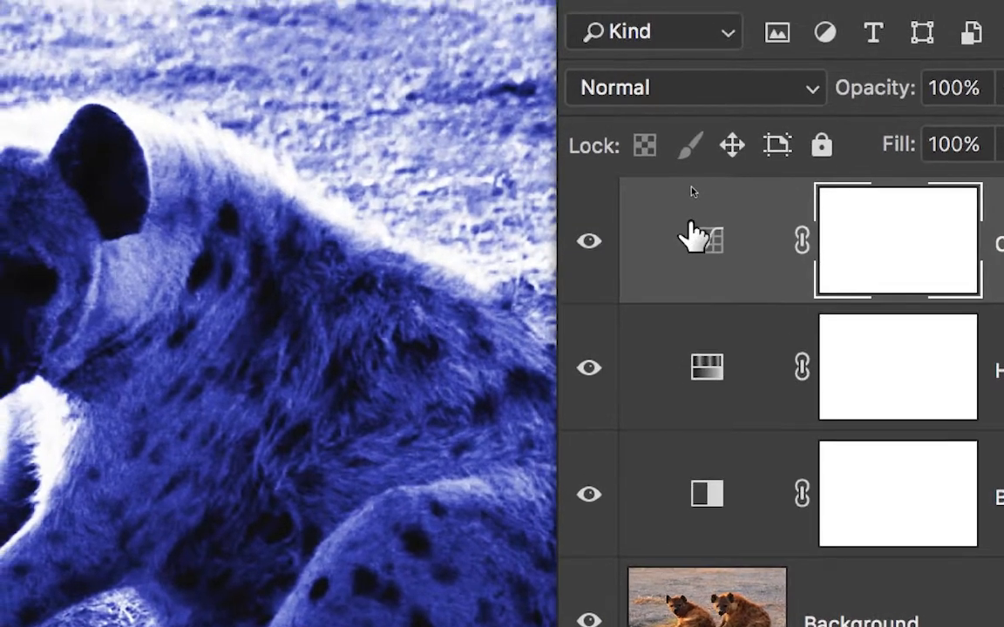
click(697, 87)
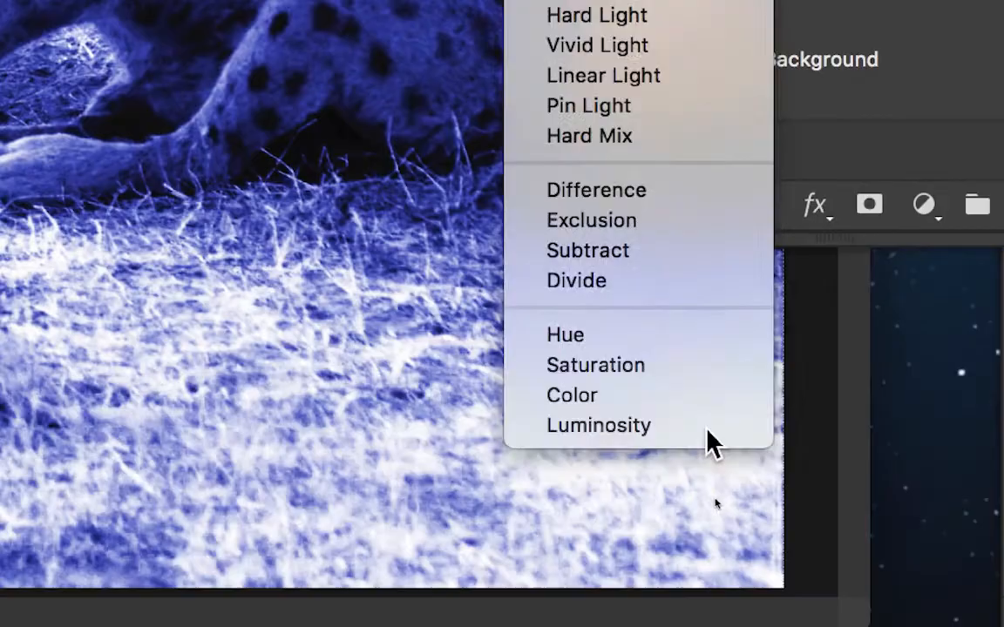
click(763, 626)
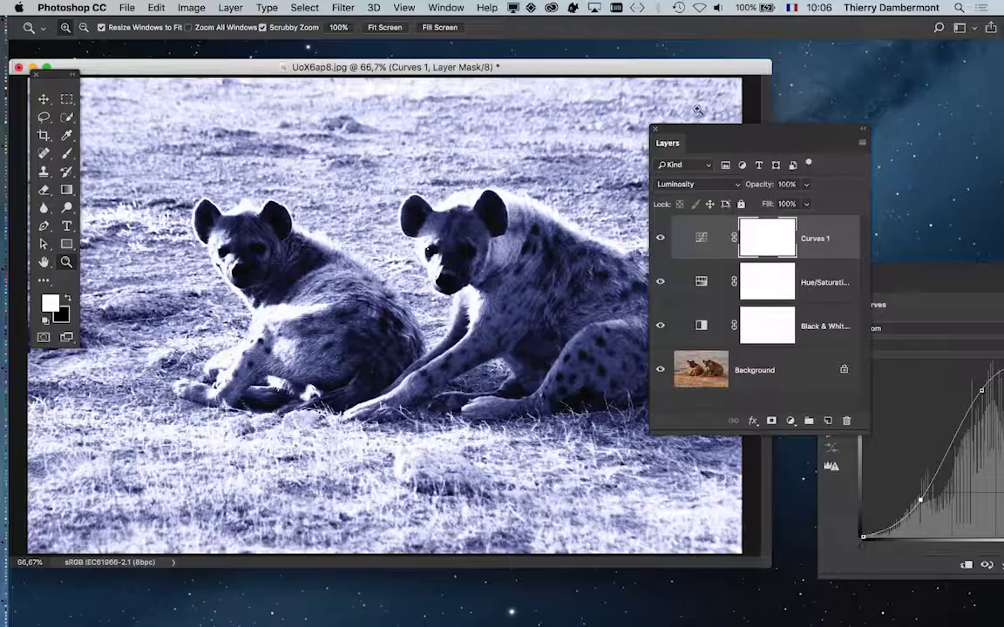
Move the panels to reach the curve and reduce its contrast by raising the shadow point and lowering the highlight point
drag(671, 135, 137, 486)
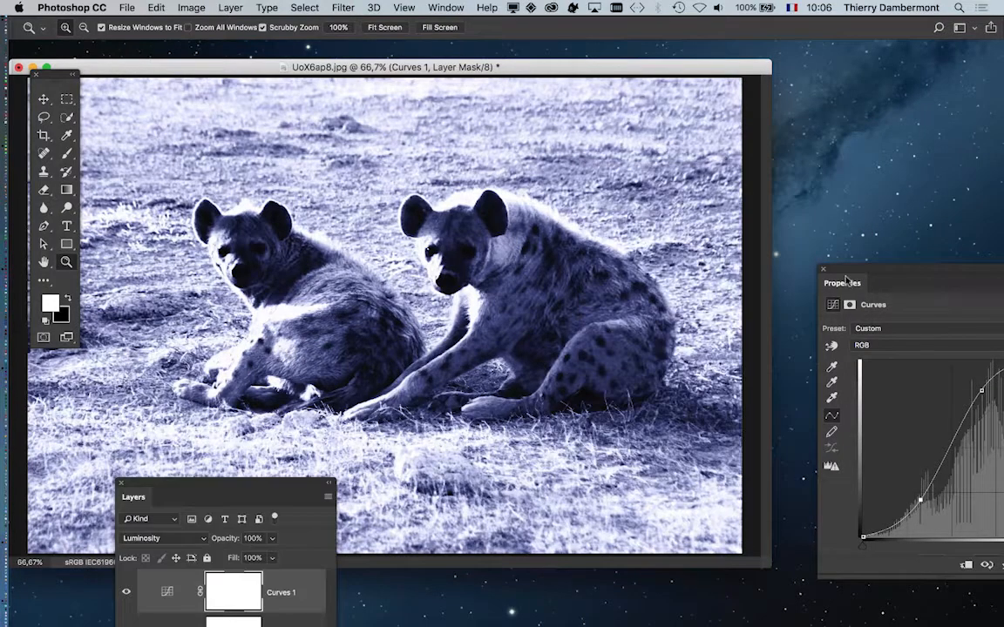
drag(849, 272, 652, 101)
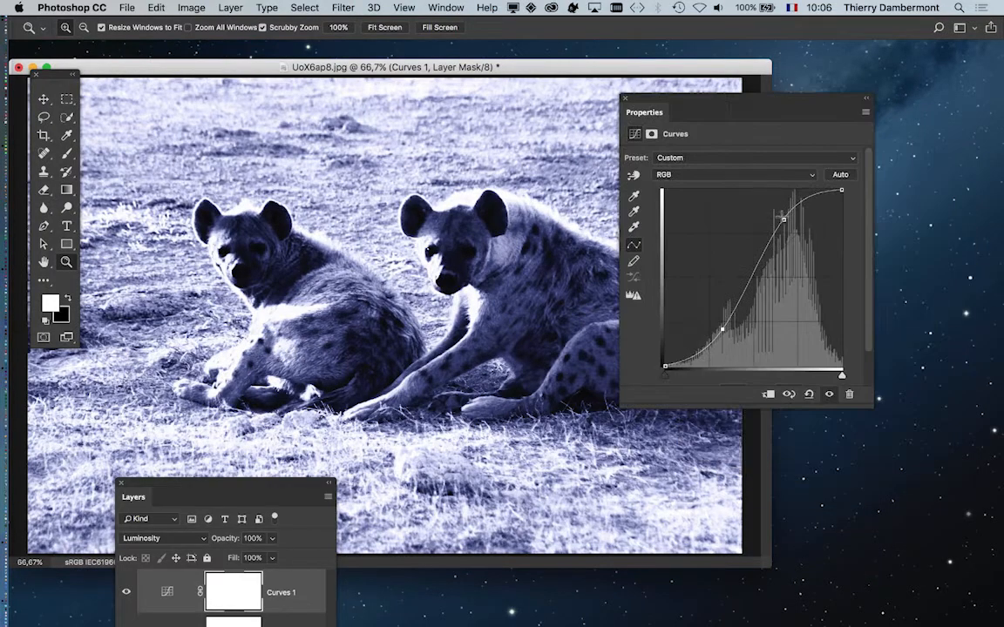
mouse_move(782, 216)
mouse_down()
mouse_move(794, 241)
mouse_move(779, 221)
mouse_up()
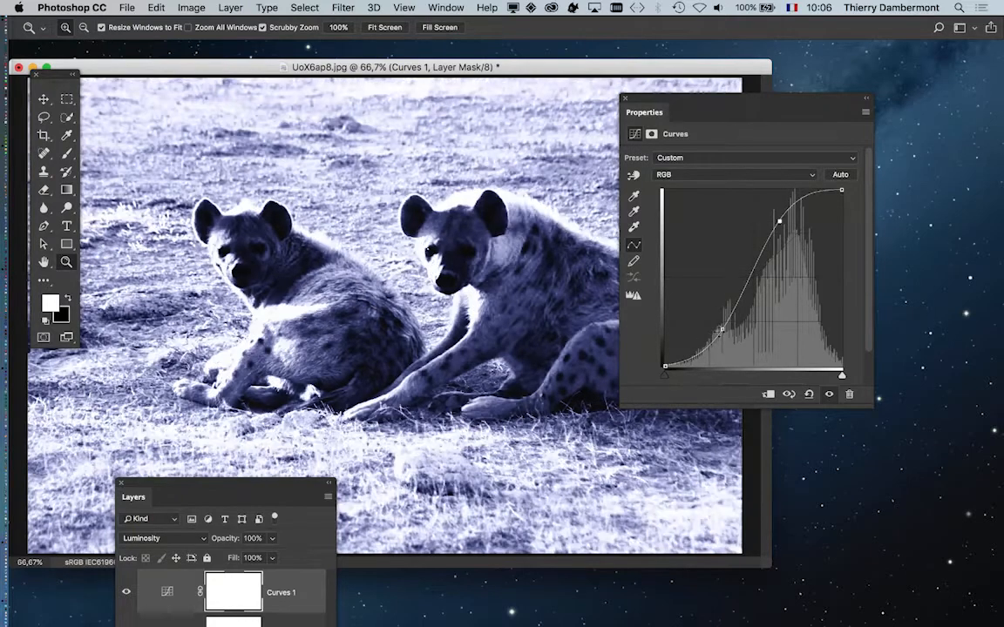
drag(722, 330, 710, 315)
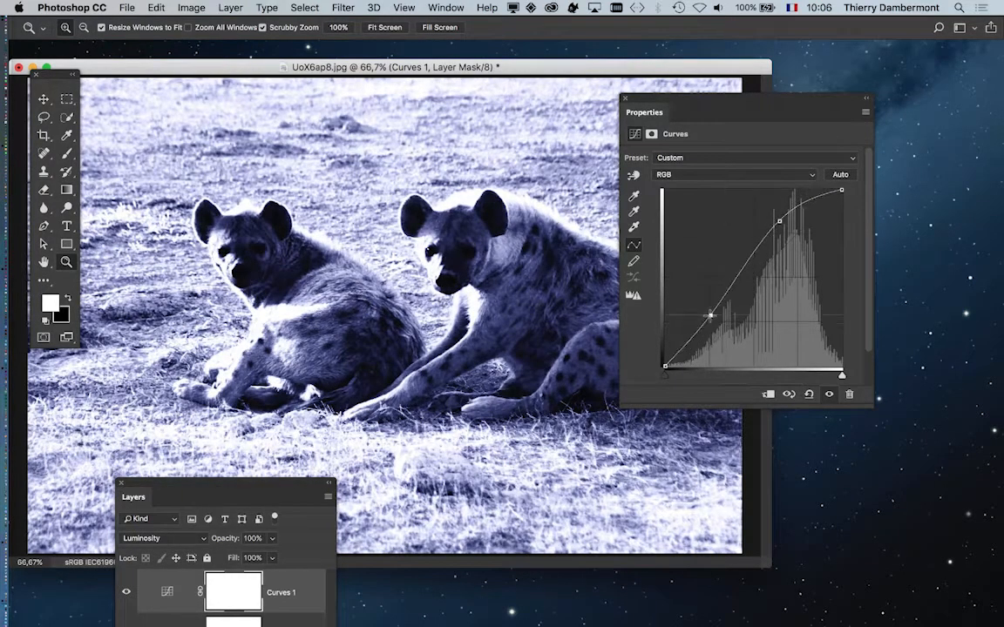
drag(780, 224, 787, 251)
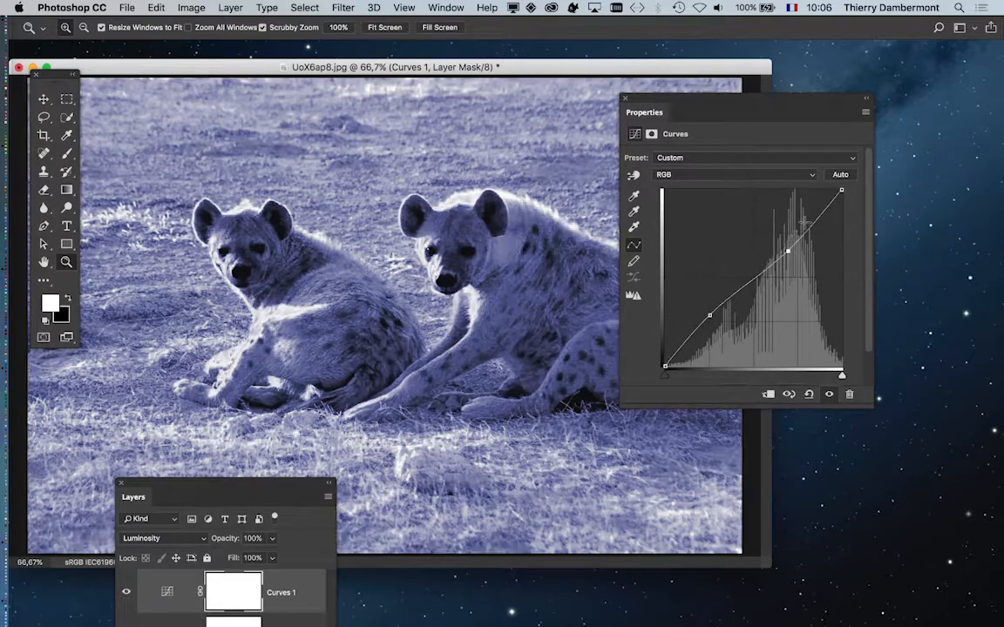
mouse_move(708, 316)
mouse_down()
mouse_move(722, 321)
mouse_move(713, 307)
mouse_move(720, 314)
mouse_up()
drag(788, 251, 789, 254)
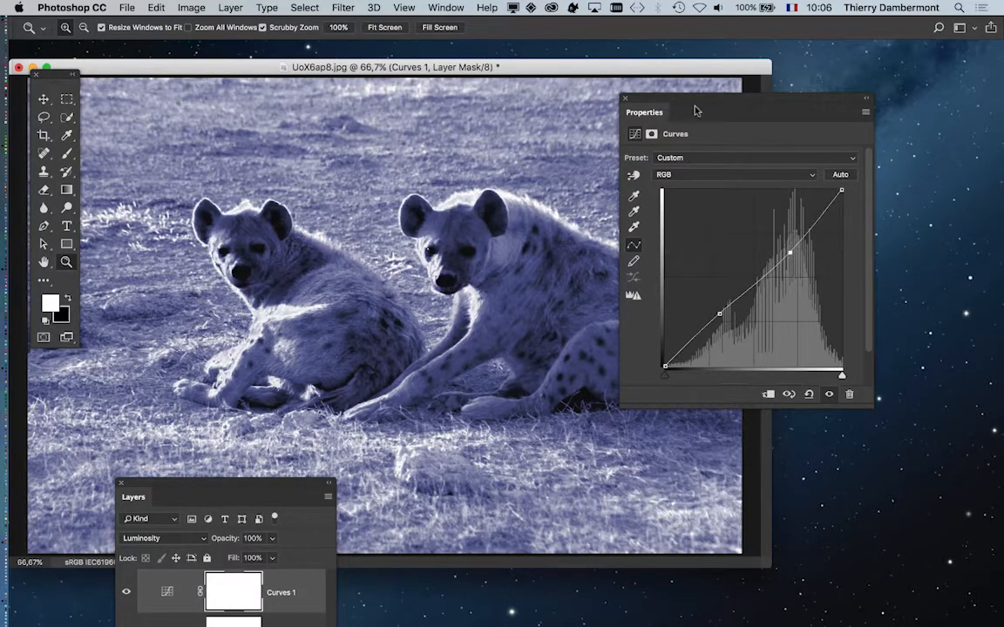
Place the panels clear of the hyenas and compare the photo with the three adjustment layers hidden and shown again one by one
drag(632, 101, 796, 420)
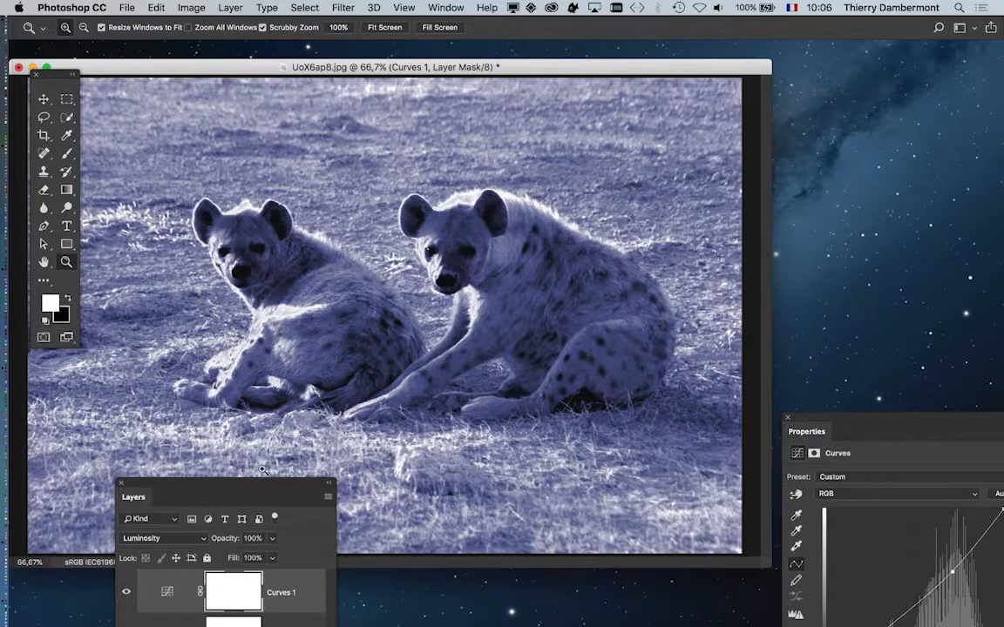
drag(266, 484, 901, 75)
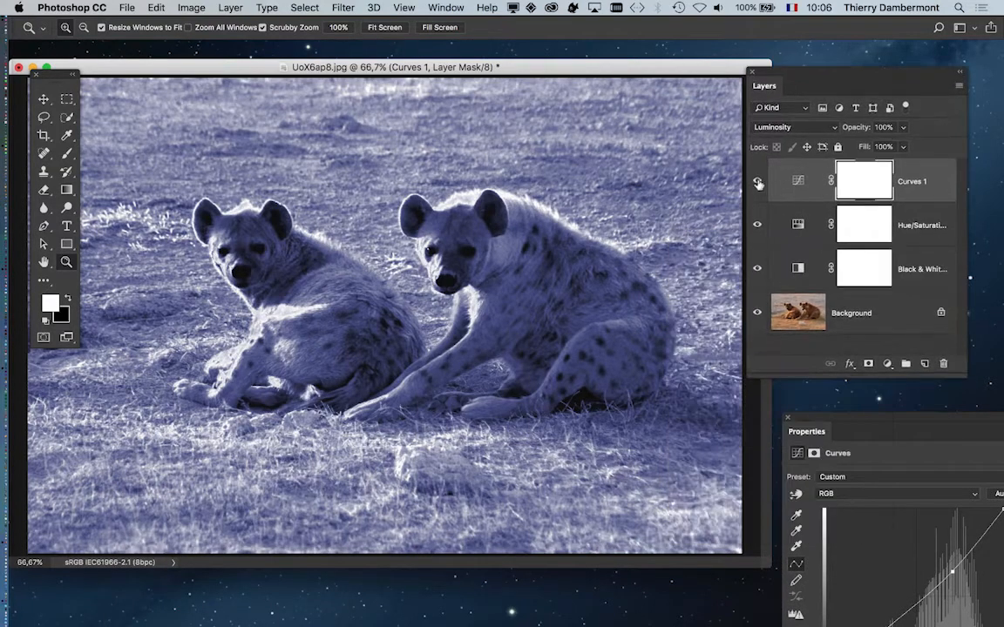
click(757, 271)
click(757, 270)
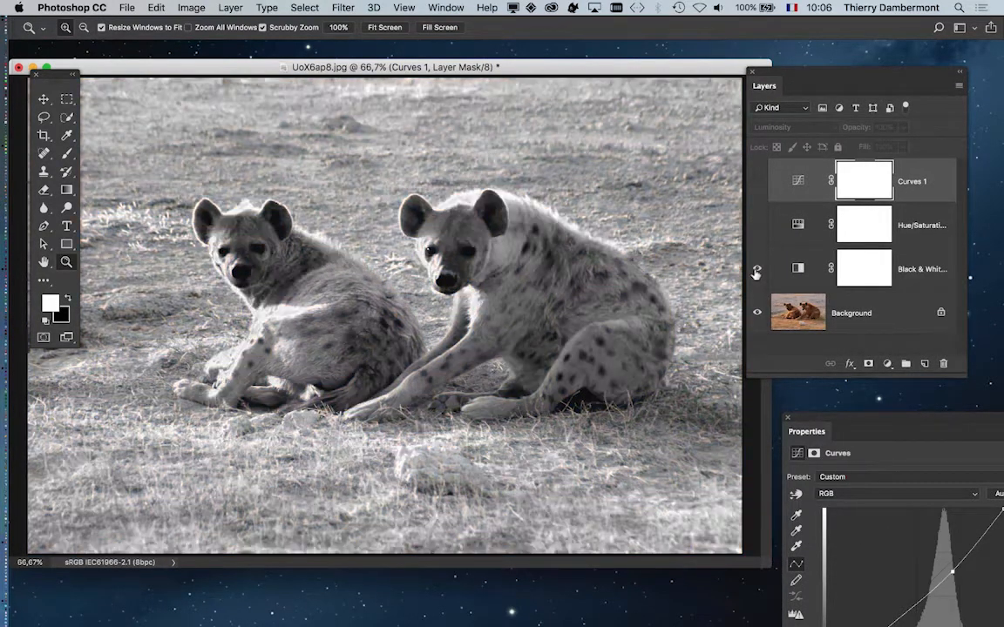
click(757, 227)
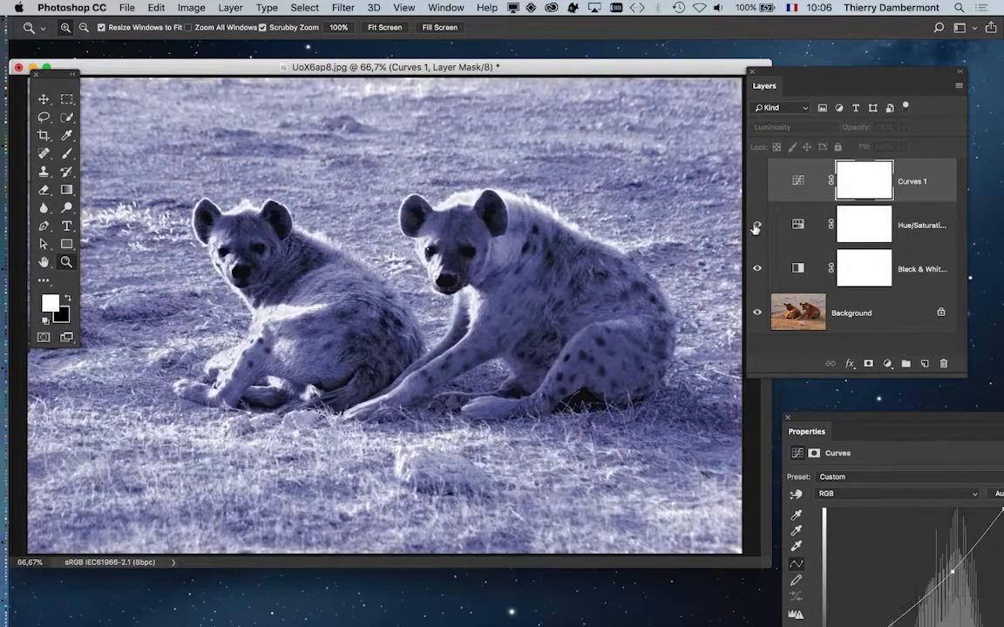
click(757, 183)
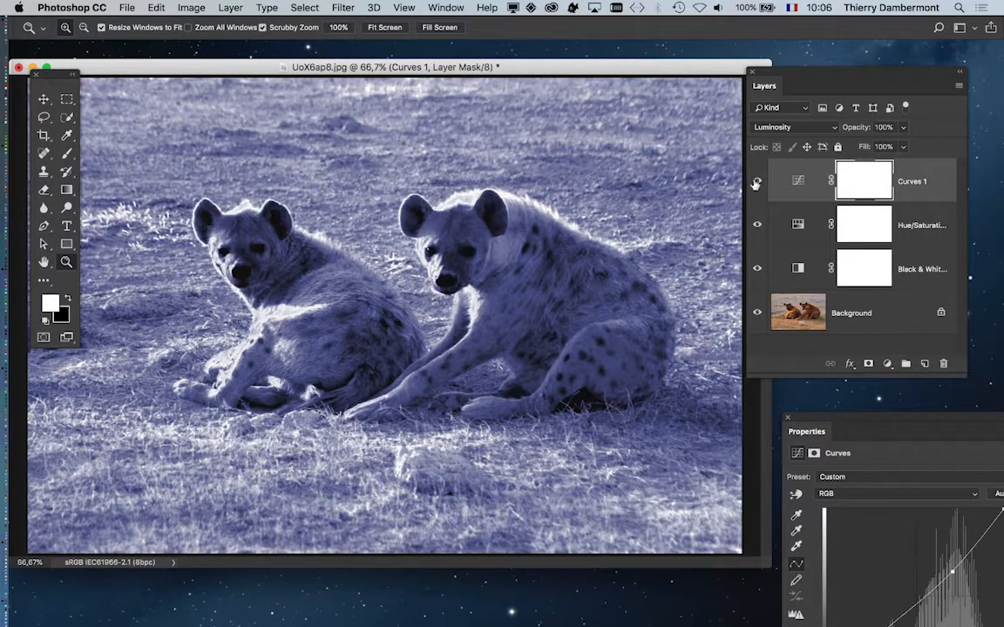
click(756, 182)
click(757, 183)
Darken the midtones of the Curves 1 layer by lowering its two points, and add one control point near each end of the curve
drag(850, 421, 710, 146)
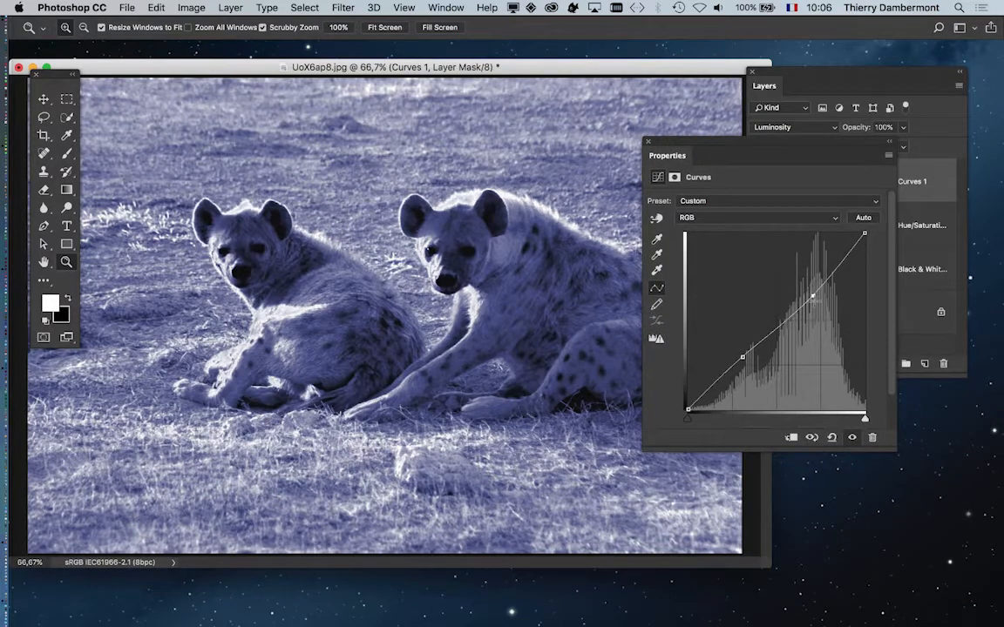
drag(812, 297, 813, 304)
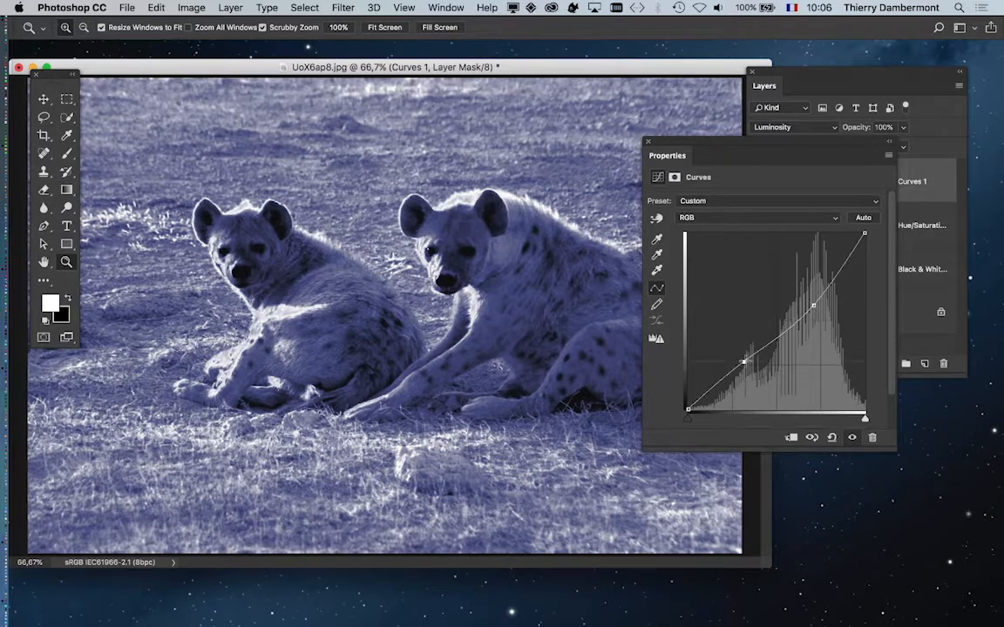
drag(843, 268, 847, 265)
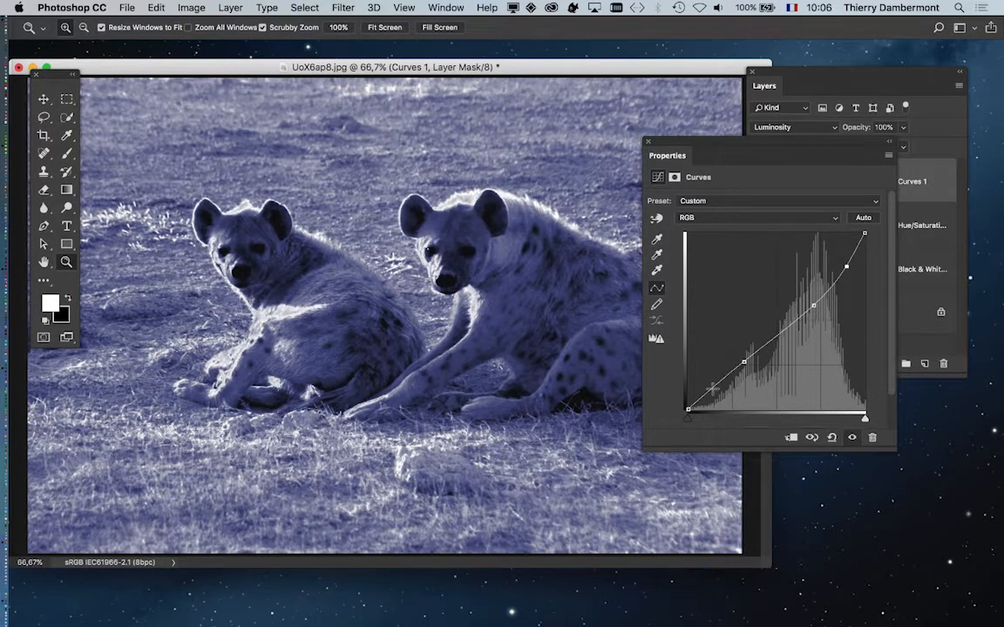
drag(720, 382, 756, 361)
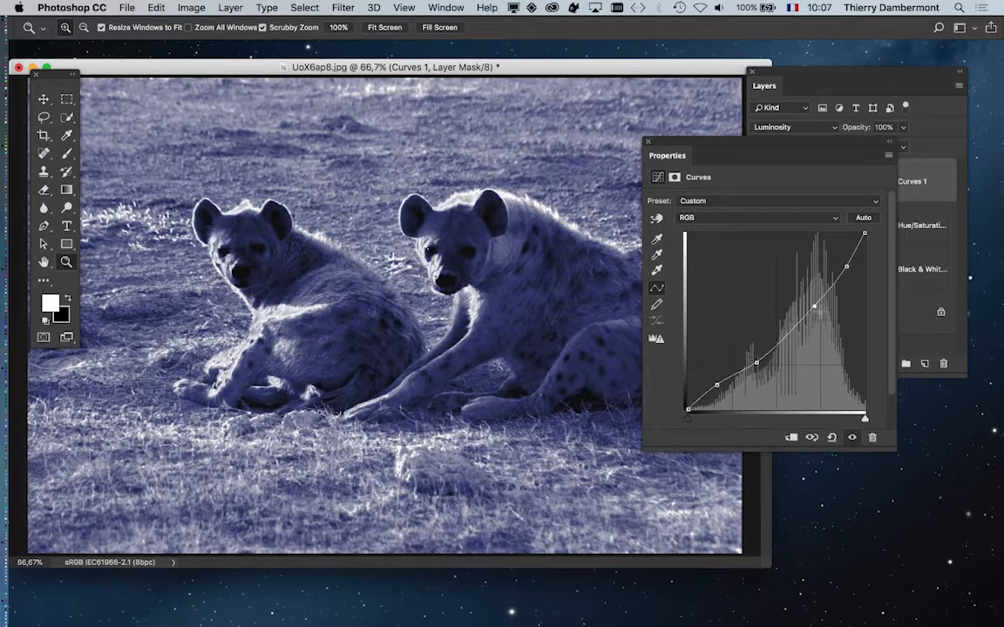
mouse_move(814, 306)
mouse_down()
mouse_move(815, 294)
mouse_move(816, 307)
mouse_up()
drag(846, 266, 845, 258)
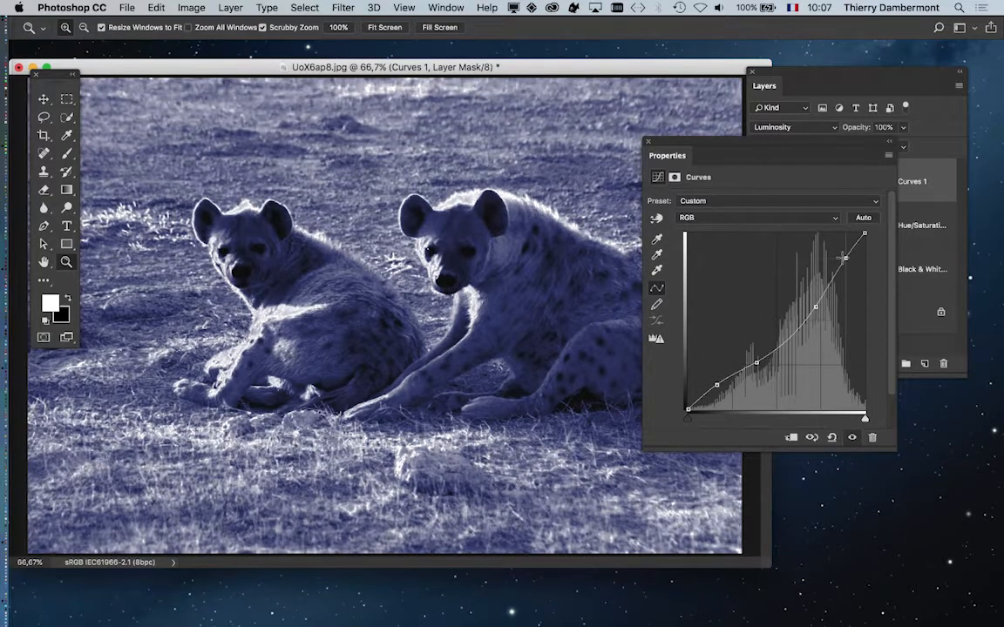
Move the Properties panel off the hyenas and compare the photo repeatedly with the Curves 1 layer hidden and shown
drag(759, 139, 848, 440)
click(758, 181)
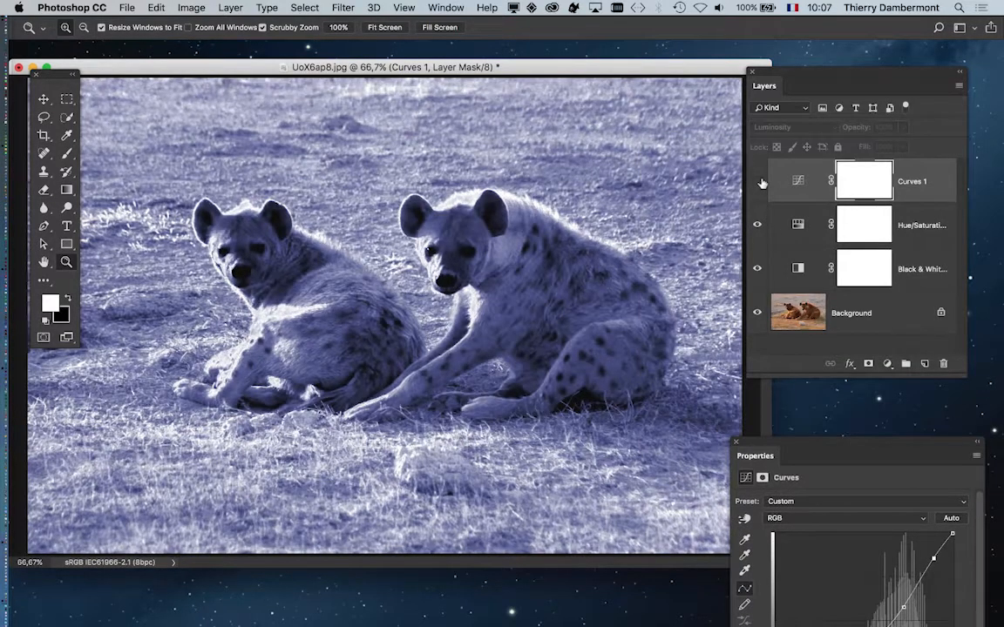
click(758, 182)
click(758, 181)
click(758, 181)
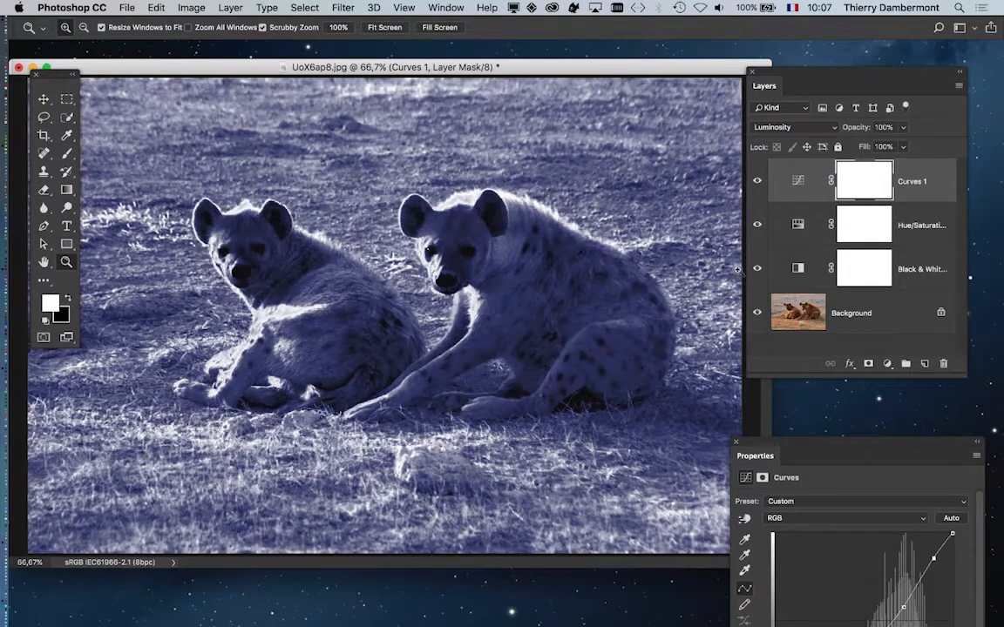
click(759, 181)
click(758, 181)
drag(789, 439, 817, 428)
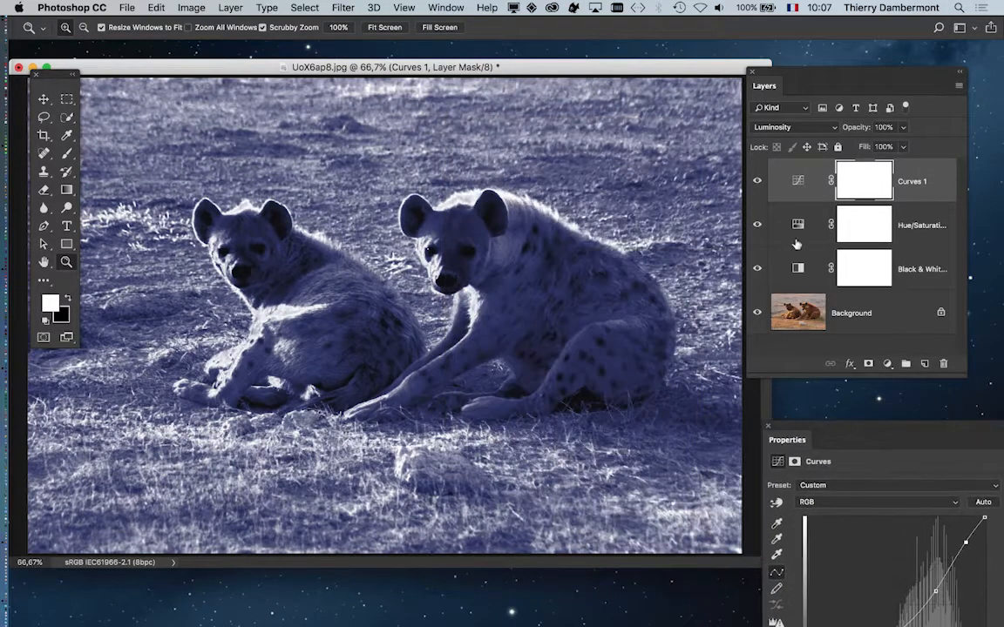
click(758, 182)
click(758, 181)
click(758, 181)
click(758, 181)
Move the Layers panel over the photo's edge and enlarge it until the full adjustment layer names fit
drag(753, 70, 673, 101)
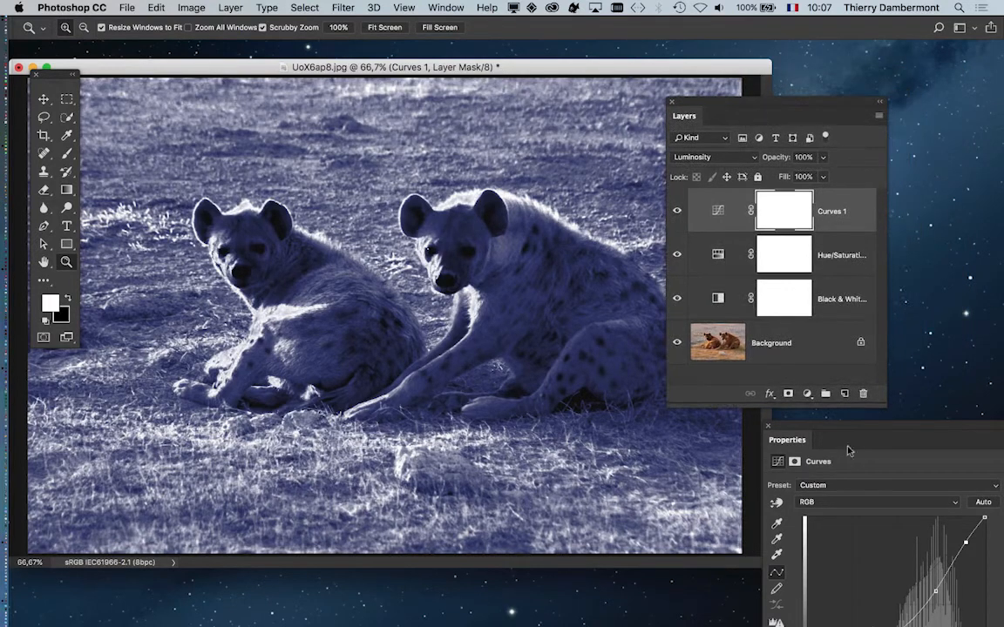
drag(871, 415, 923, 468)
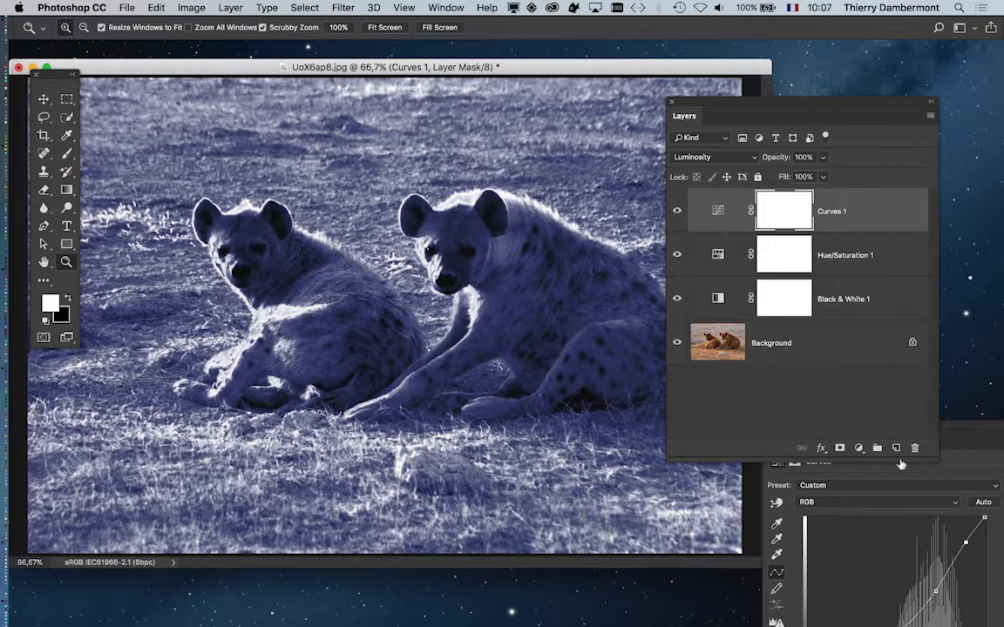
click(127, 7)
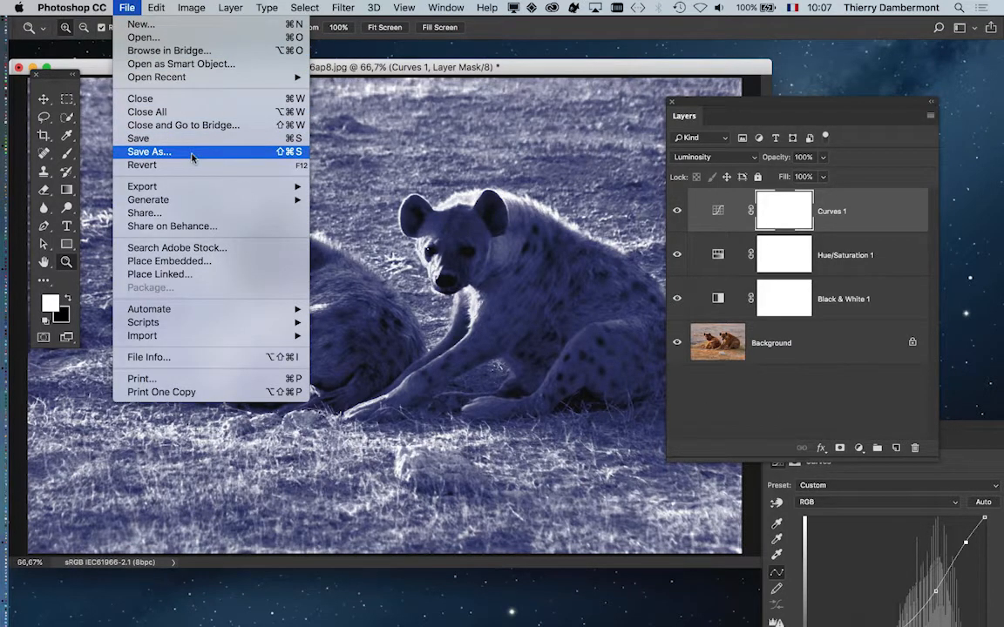
click(316, 62)
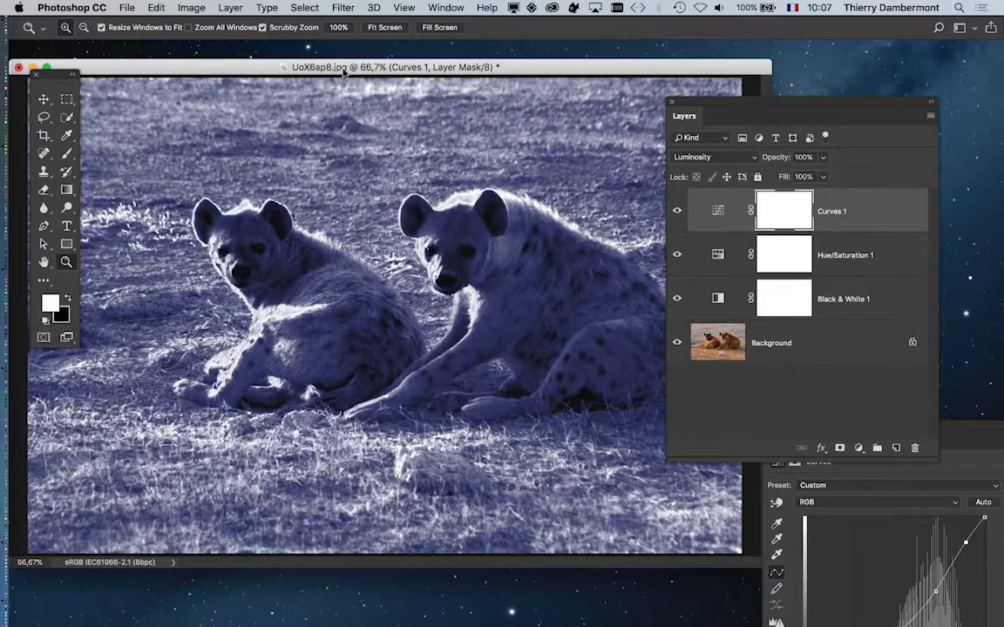
Shift the document window slightly sideways and move the Layers panel clear of the hyenas
mouse_move(379, 73)
mouse_down()
mouse_move(355, 68)
mouse_move(392, 75)
mouse_up()
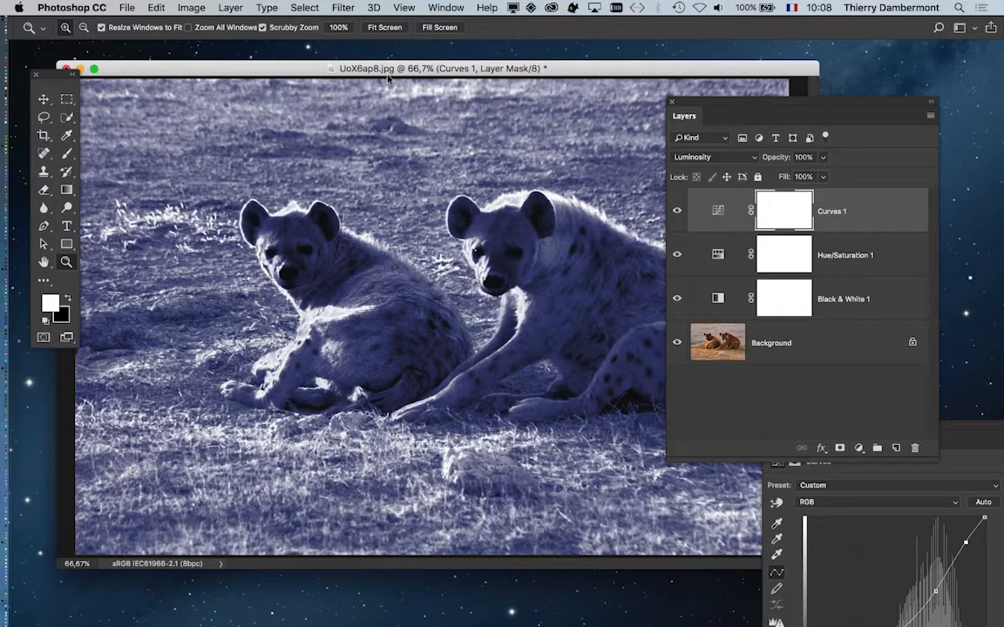
key(alt)
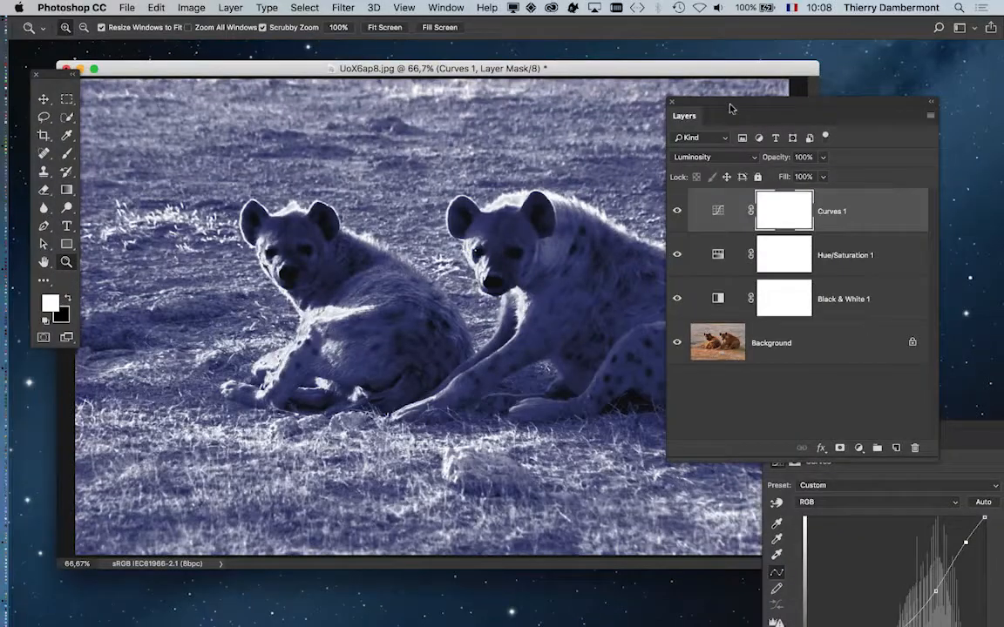
drag(730, 108, 806, 141)
Start saving the image in Photoshop format with layers, choosing the Links folder inside document-27_Folder under InDesign SESSION 4 as the destination
click(126, 7)
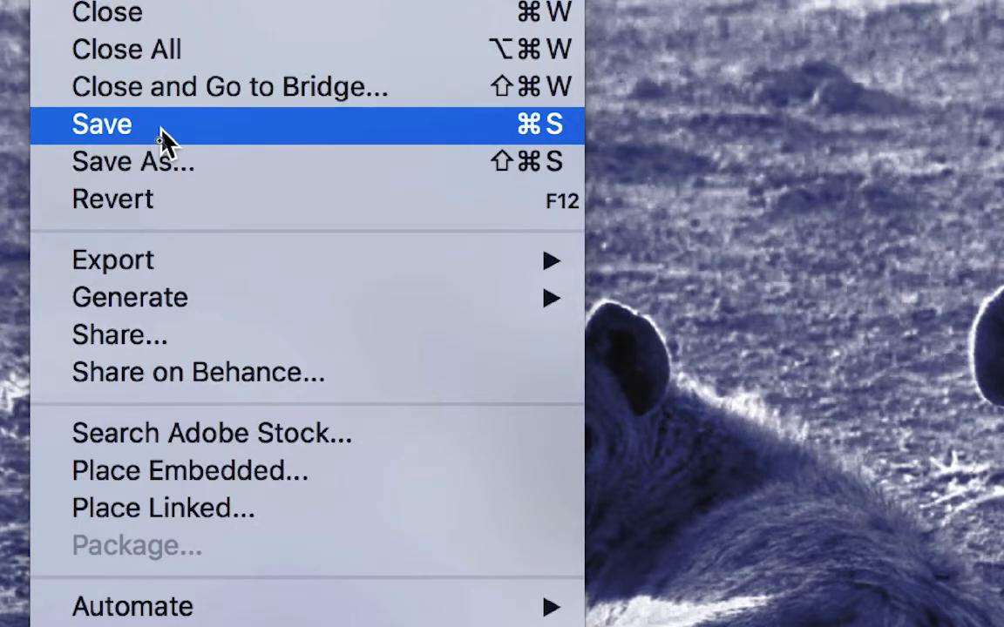
click(162, 132)
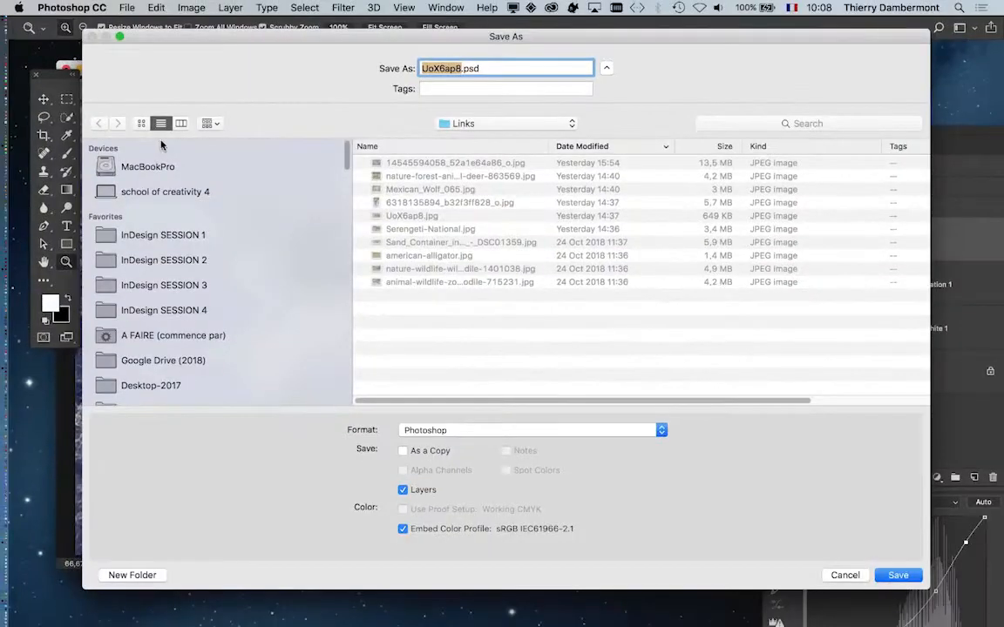
click(170, 310)
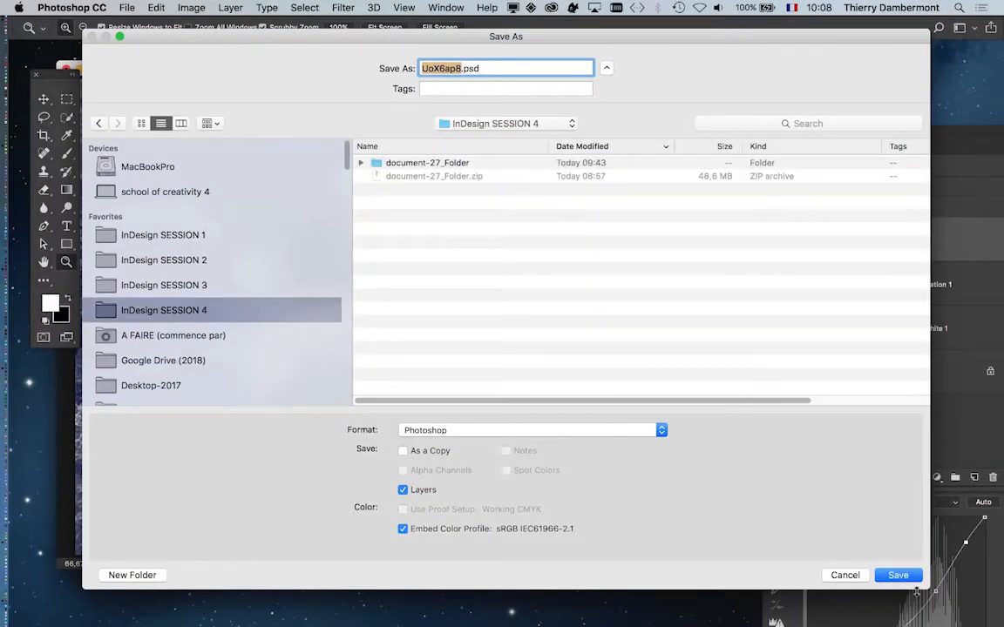
drag(928, 591, 653, 523)
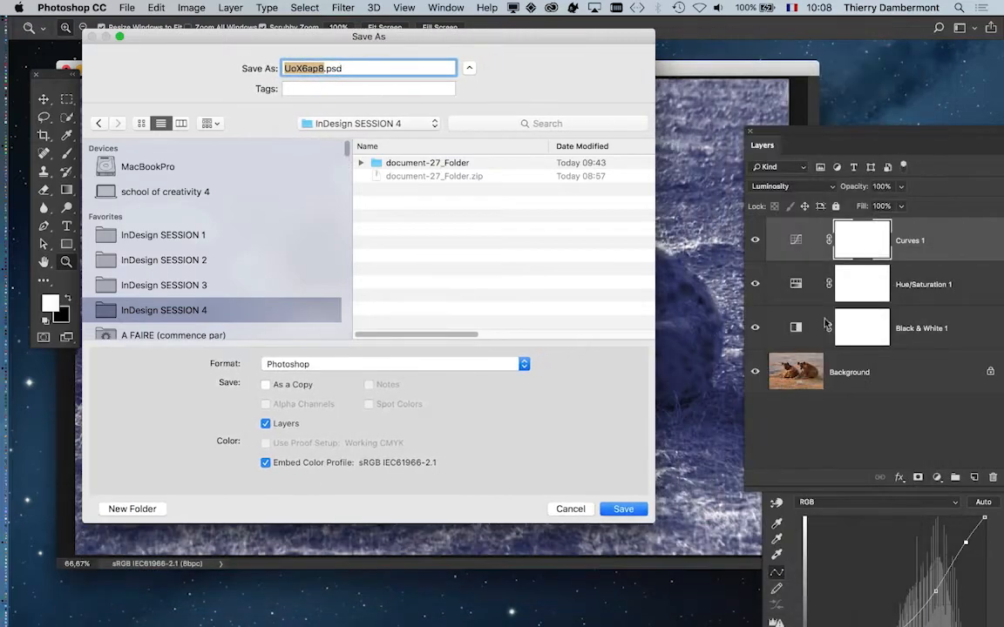
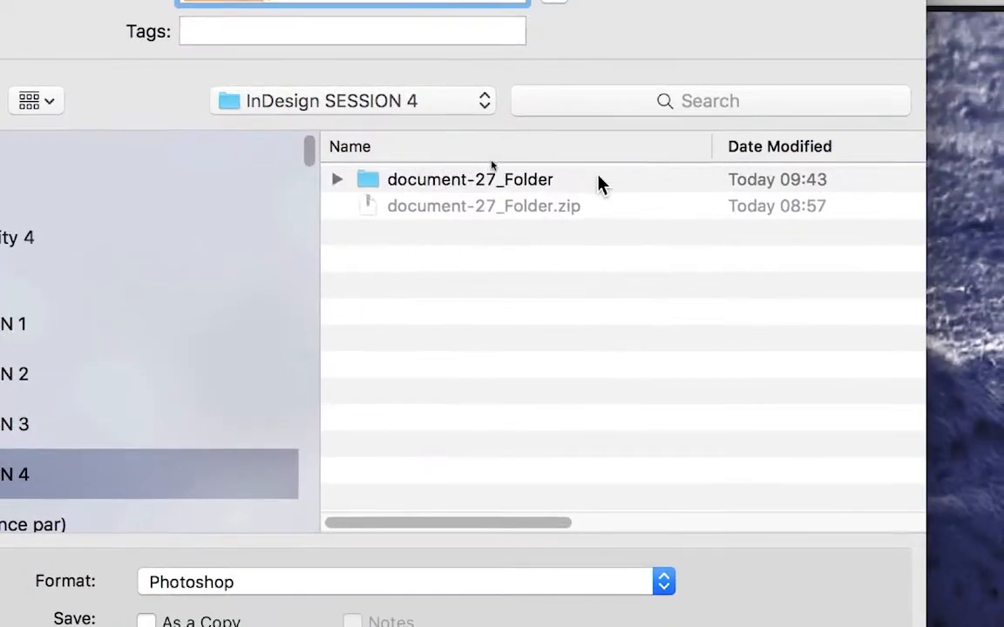
double_click(601, 181)
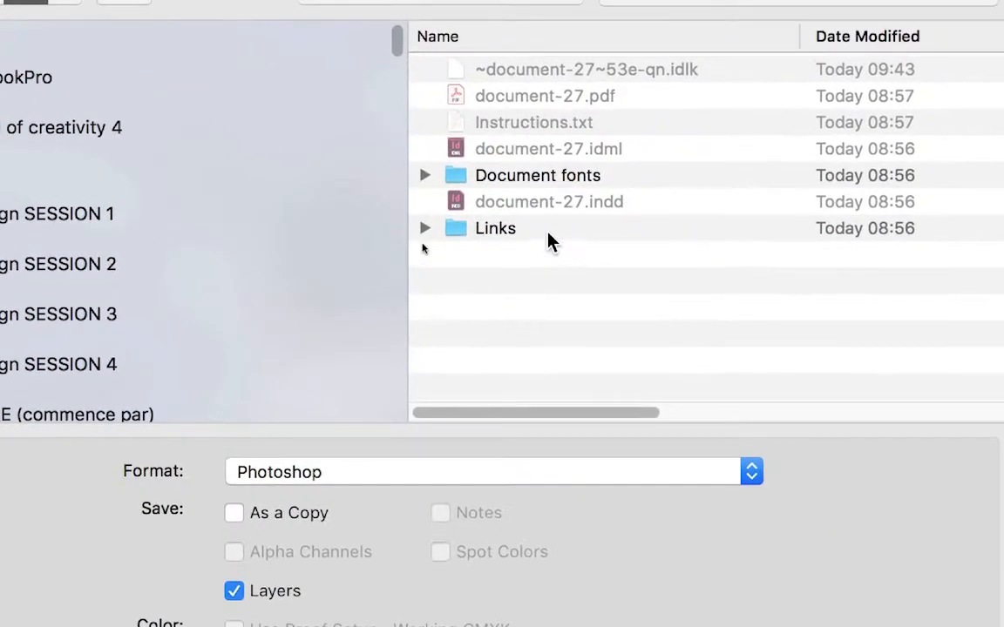
double_click(547, 232)
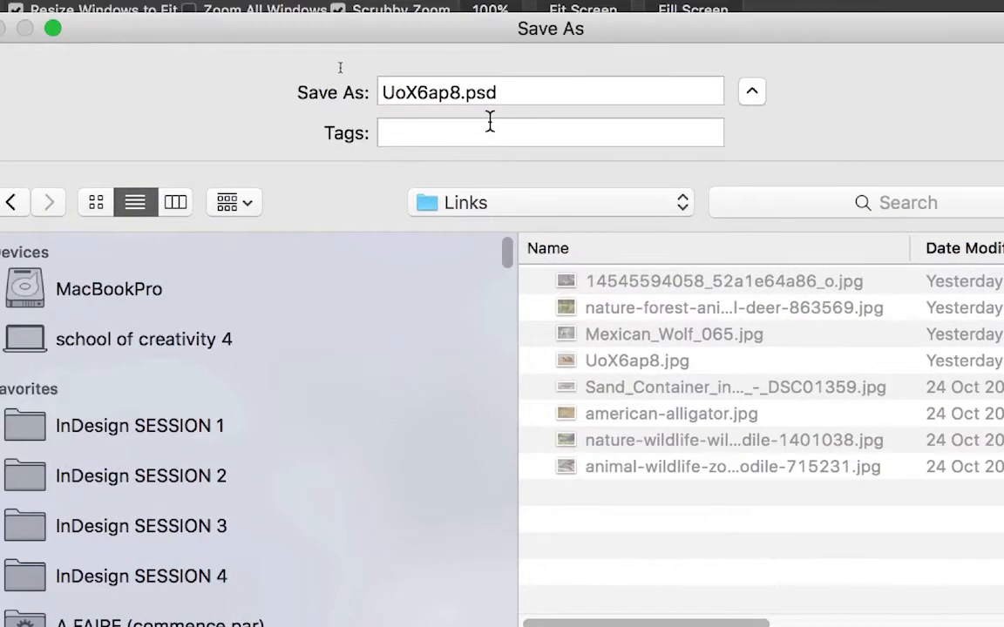
Examine the base name and the .psd extension of the proposed file name UoX6ap8.psd by highlighting them repeatedly
click(494, 91)
drag(494, 91, 460, 91)
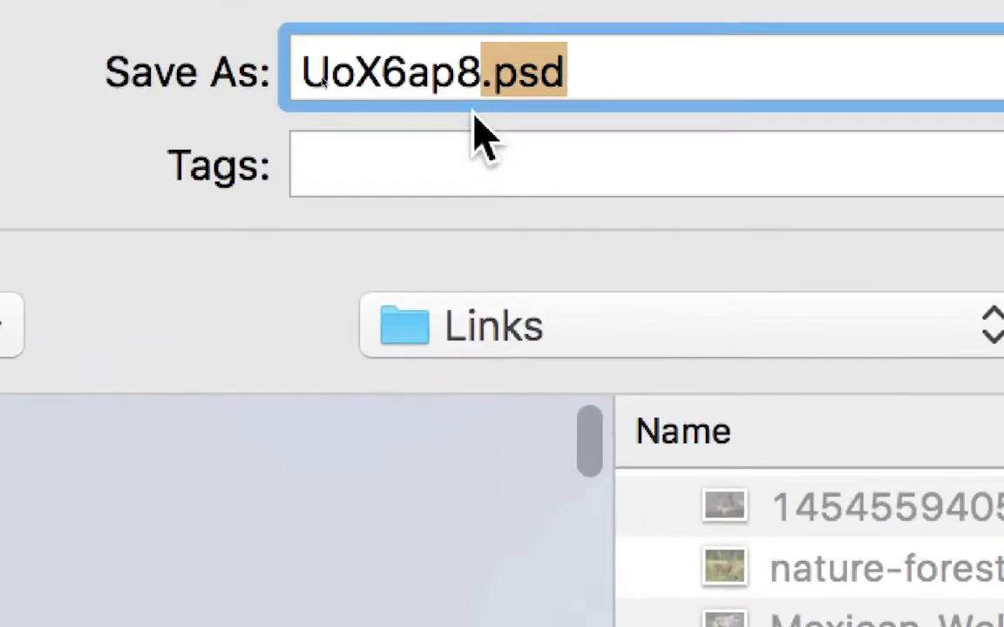
click(479, 76)
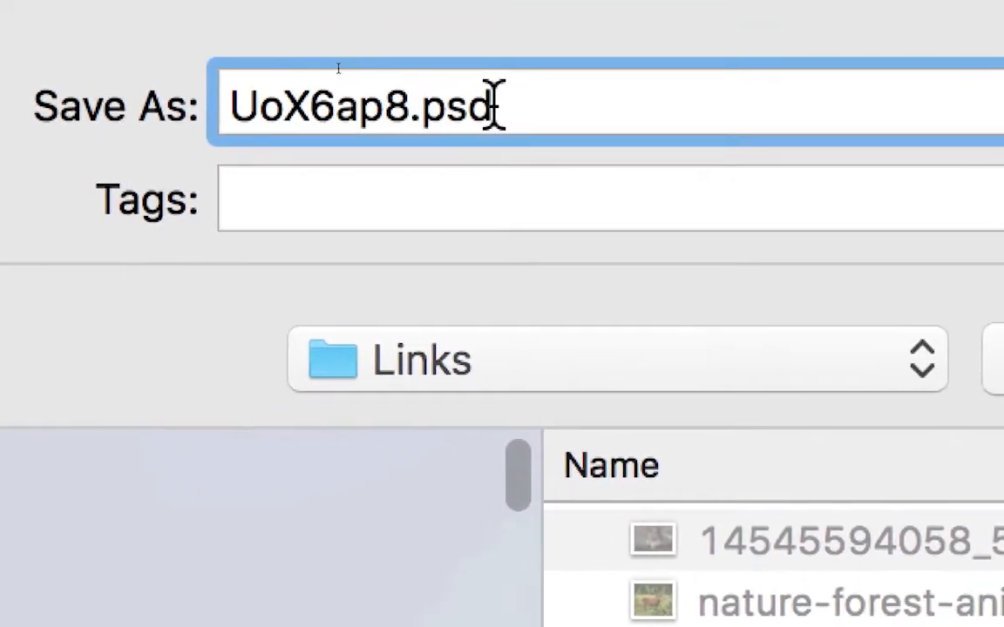
drag(495, 105, 416, 117)
click(486, 111)
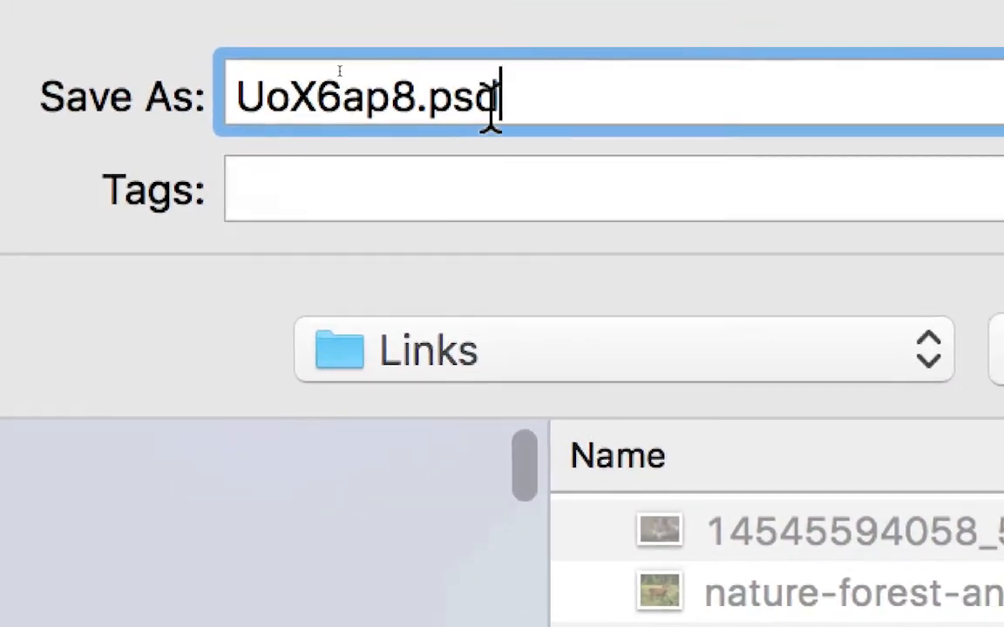
drag(501, 100, 418, 104)
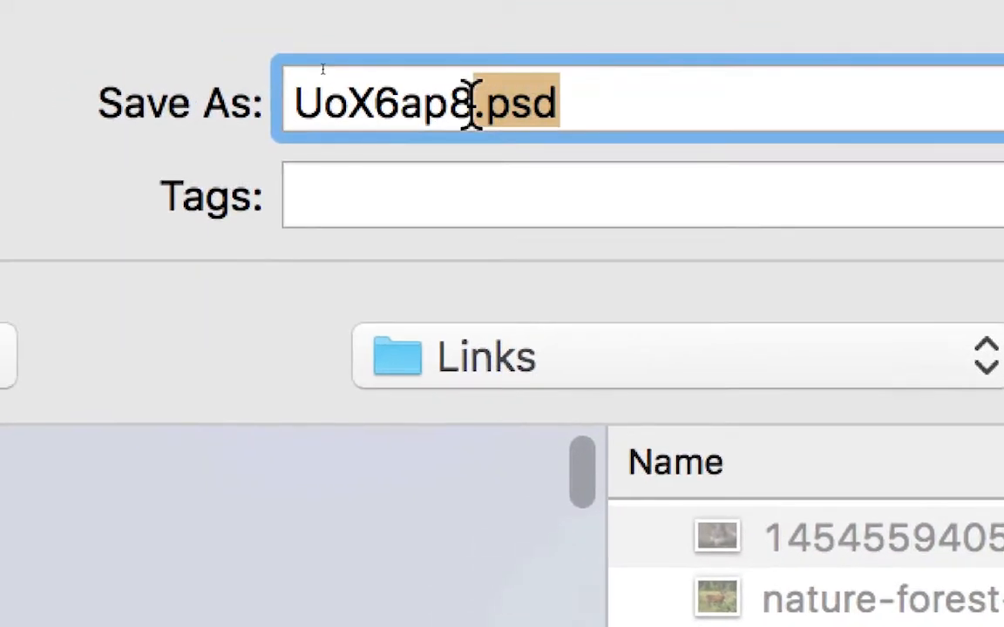
key(super+a)
click(568, 110)
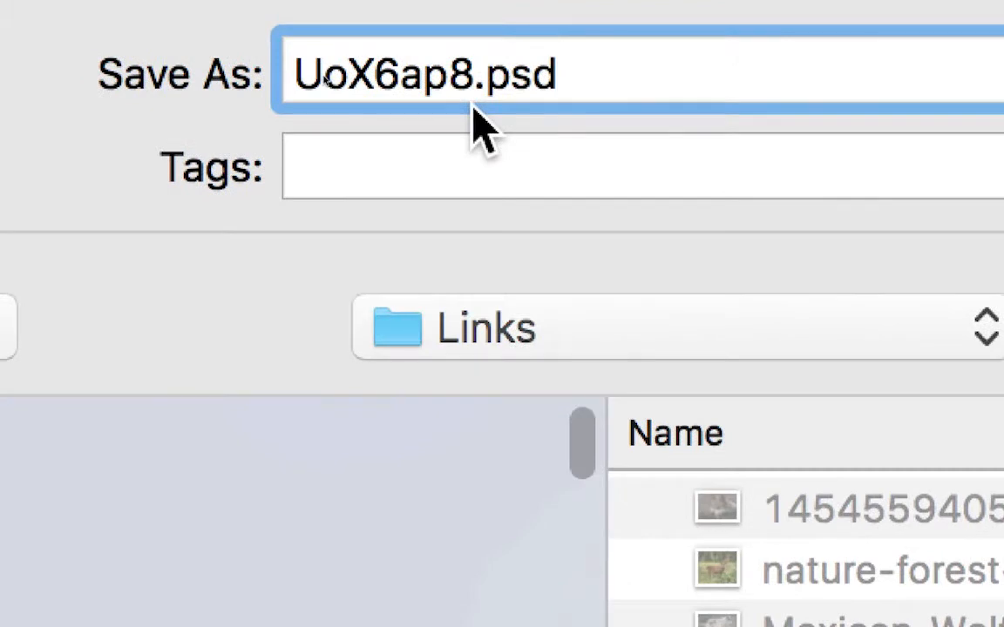
drag(495, 96, 229, 103)
click(549, 102)
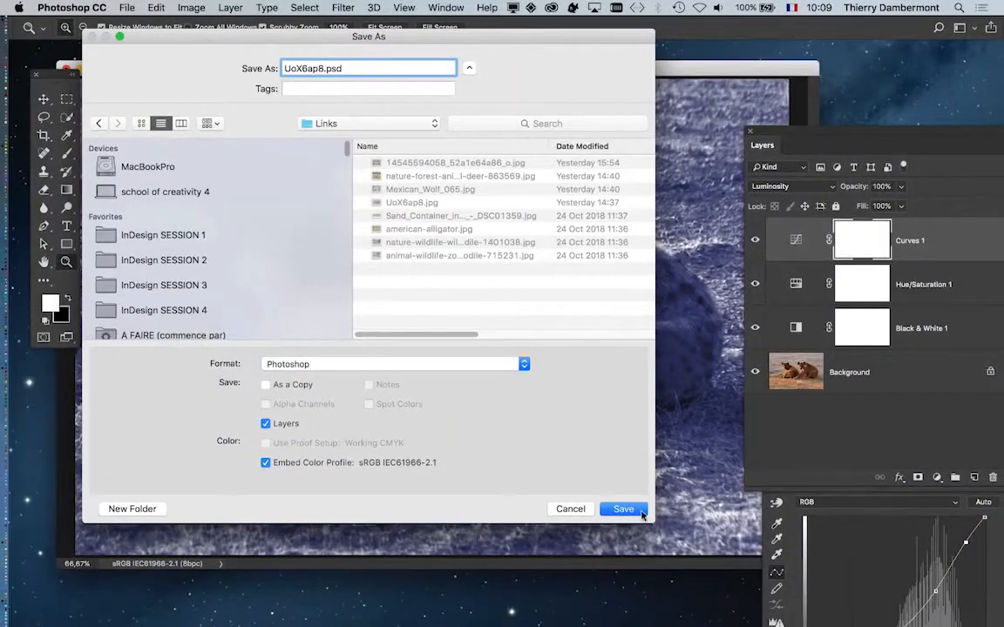
Save the layered file as UoX6ap8.psd with Maximize Compatibility on, and move the Layers and Properties panels off the hyenas
click(624, 510)
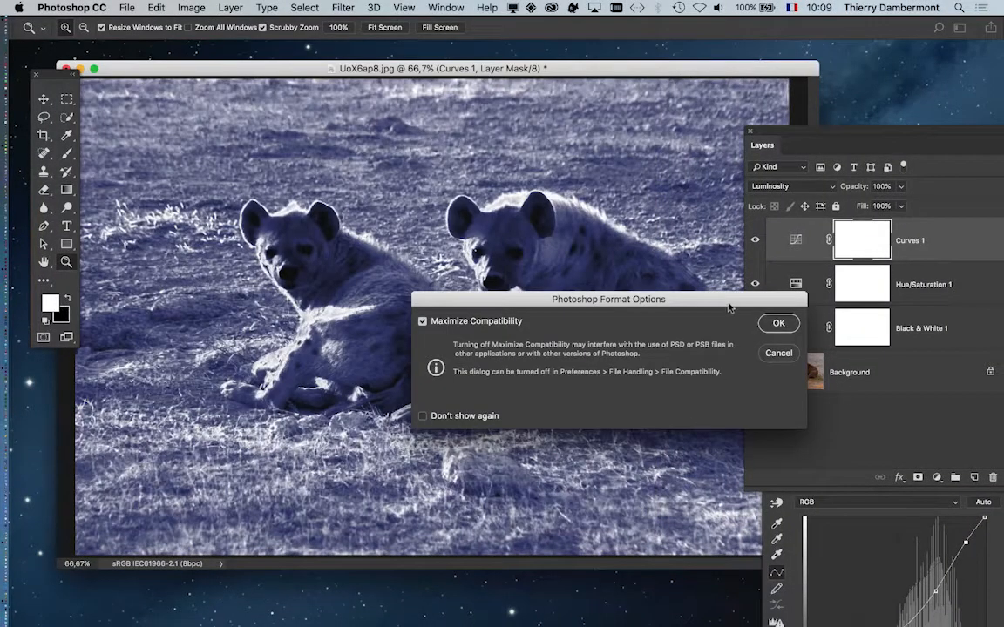
drag(729, 306, 506, 150)
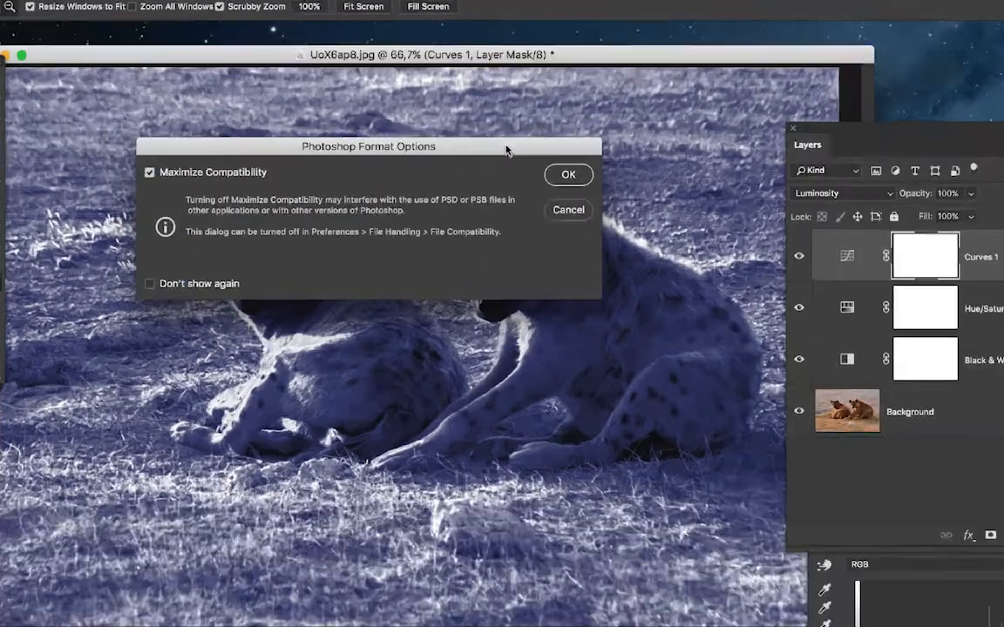
key(Return)
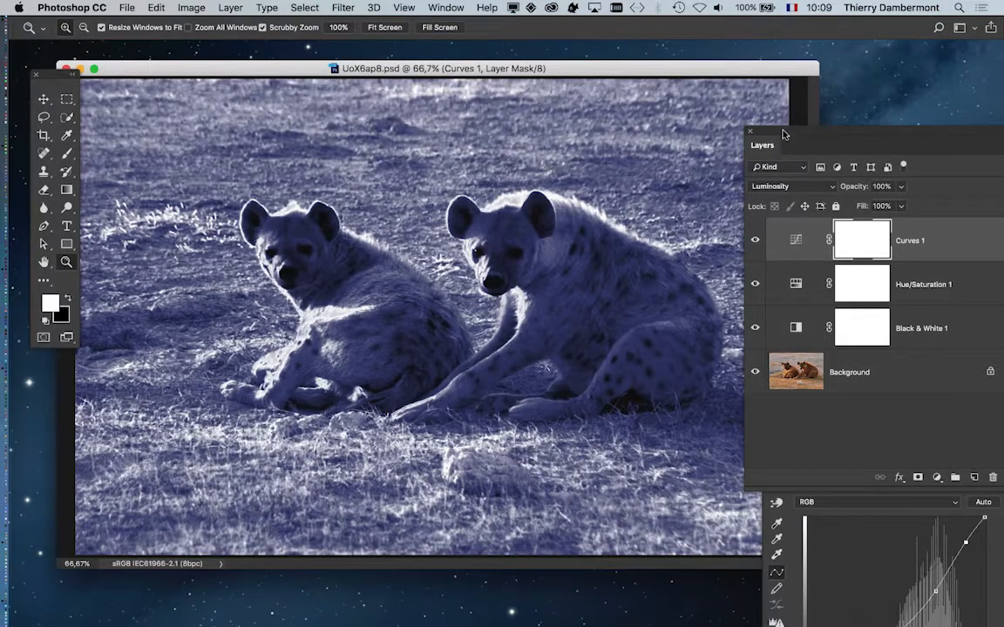
drag(783, 134, 63, 478)
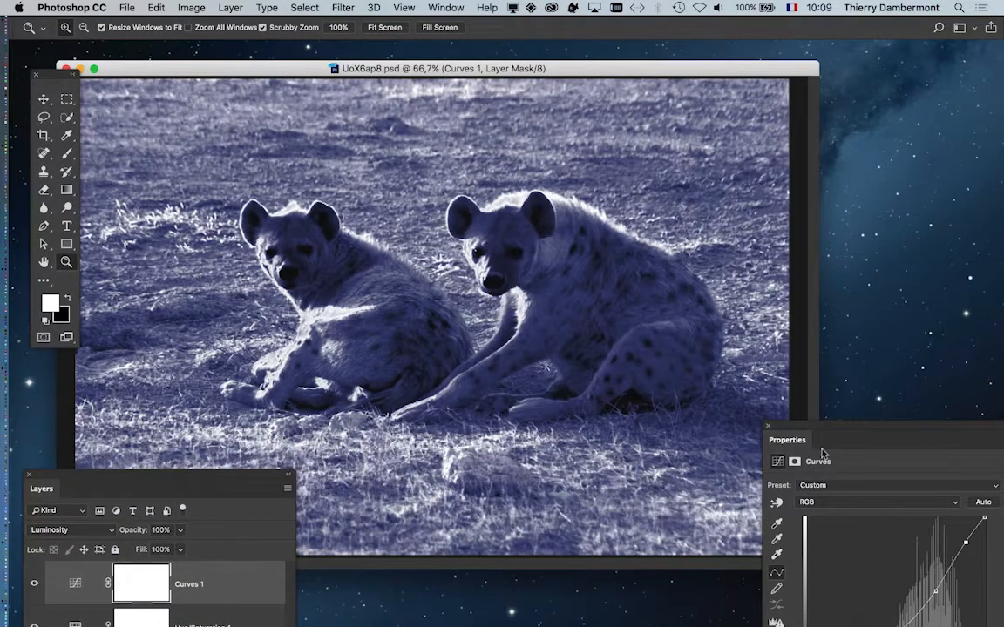
drag(821, 452, 639, 175)
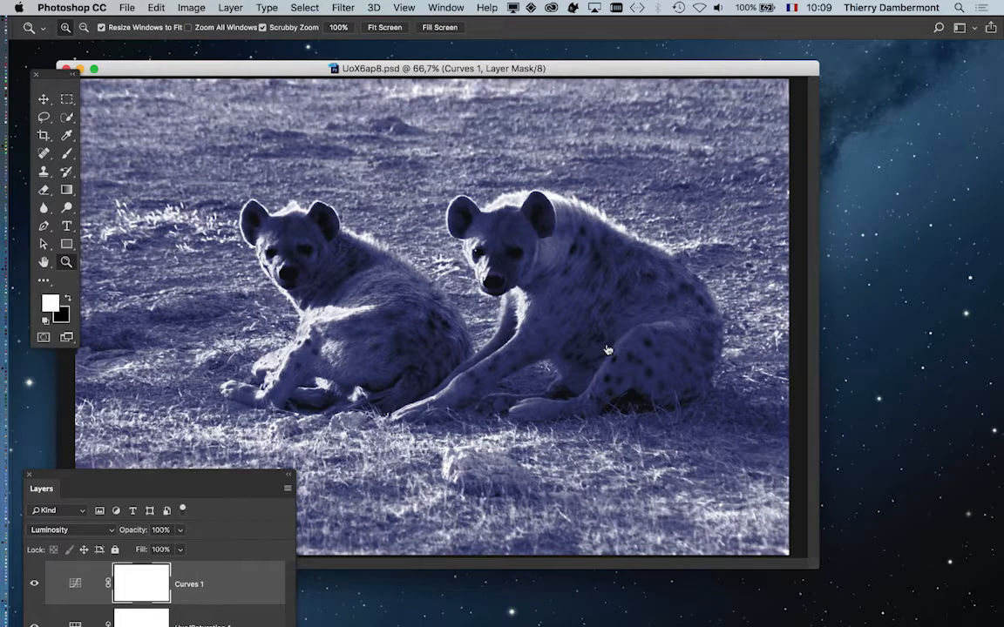
Switch to InDesign and relink the placed hyena image UoX6ap8.jpg to UoX6ap8.psd in the Links folder
key(super+Tab)
key(super+Tab)
key(super+Tab)
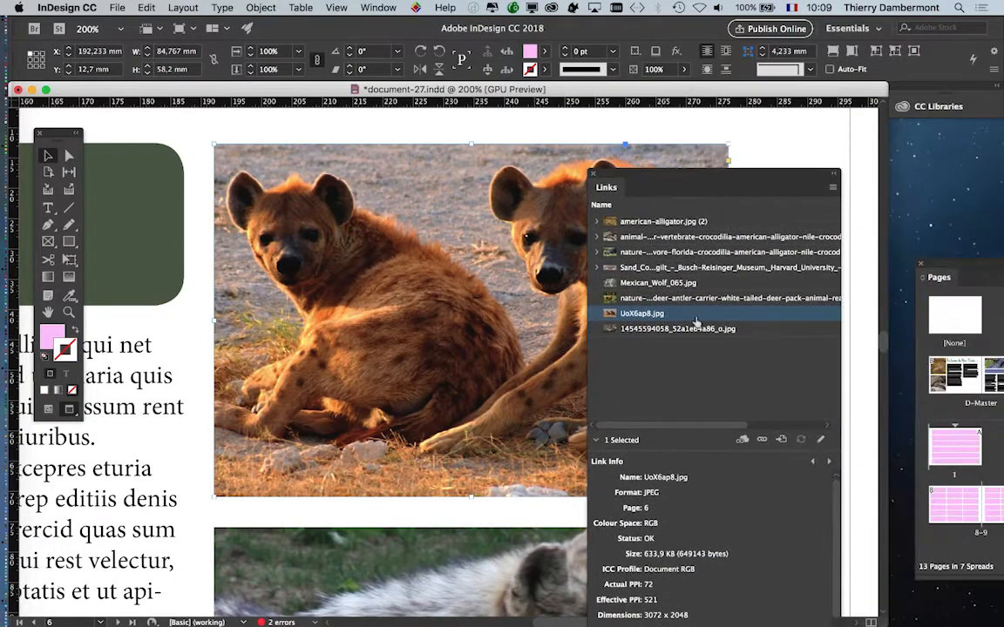
drag(695, 322, 672, 357)
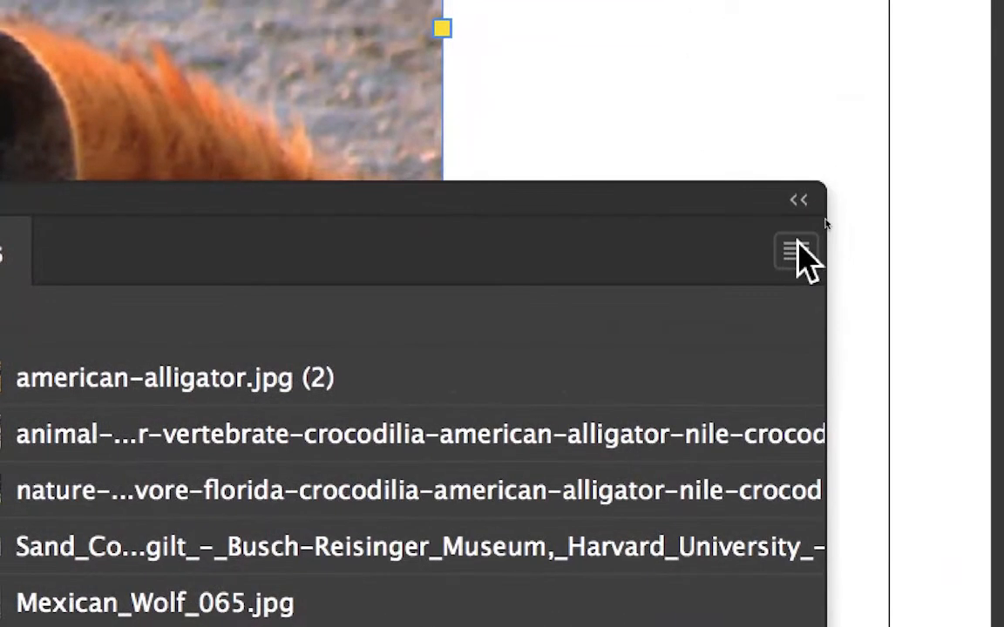
click(793, 252)
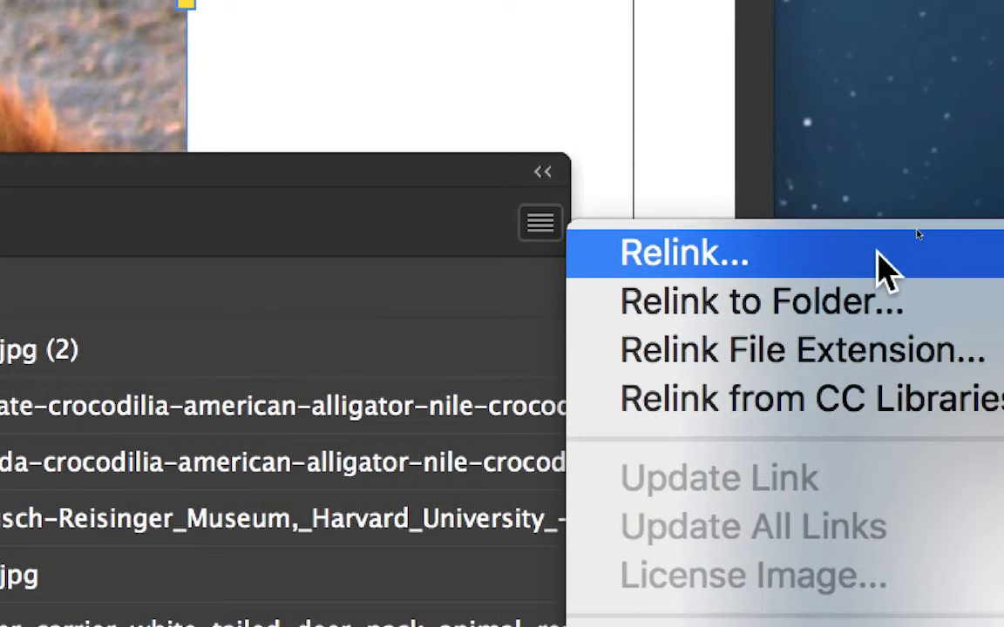
click(878, 255)
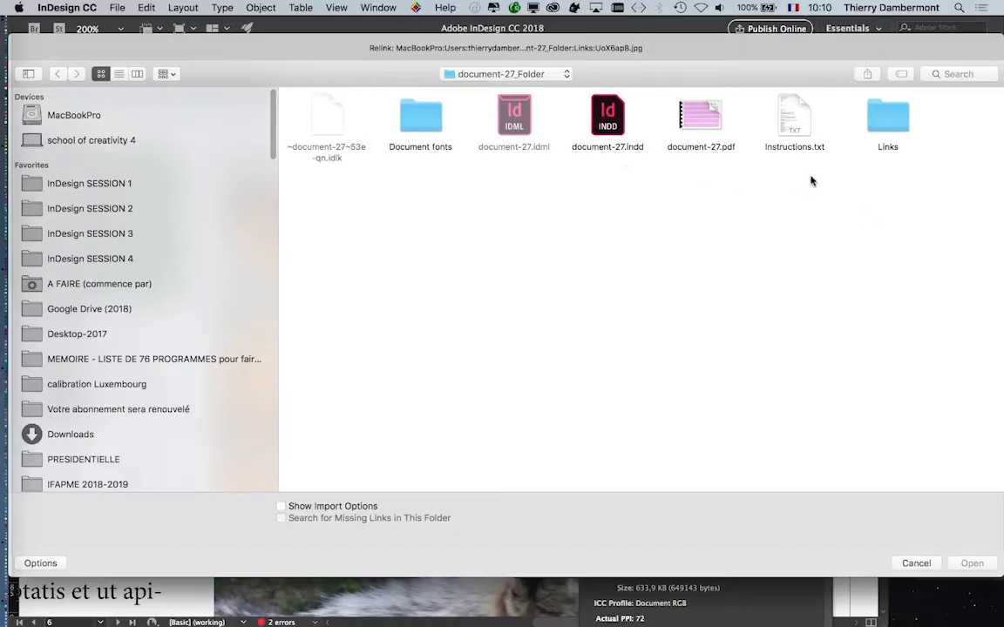
click(888, 123)
double_click(888, 124)
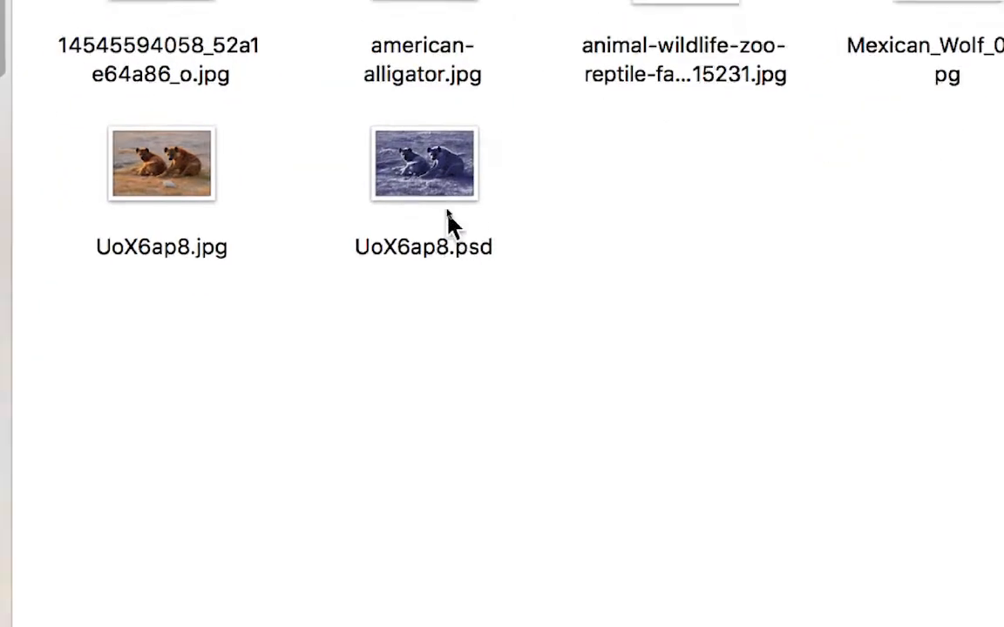
click(445, 203)
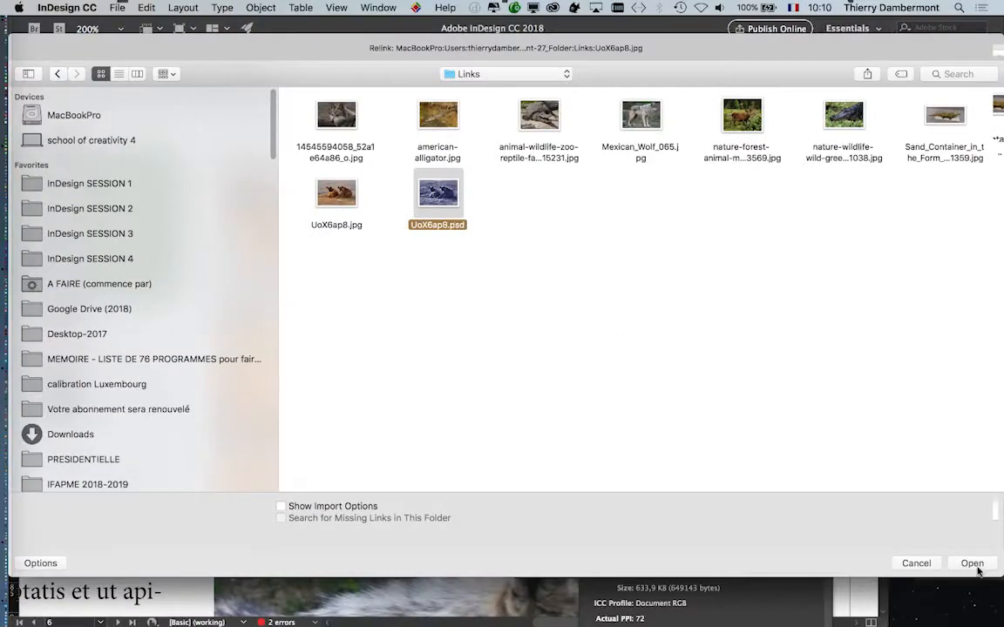
click(974, 562)
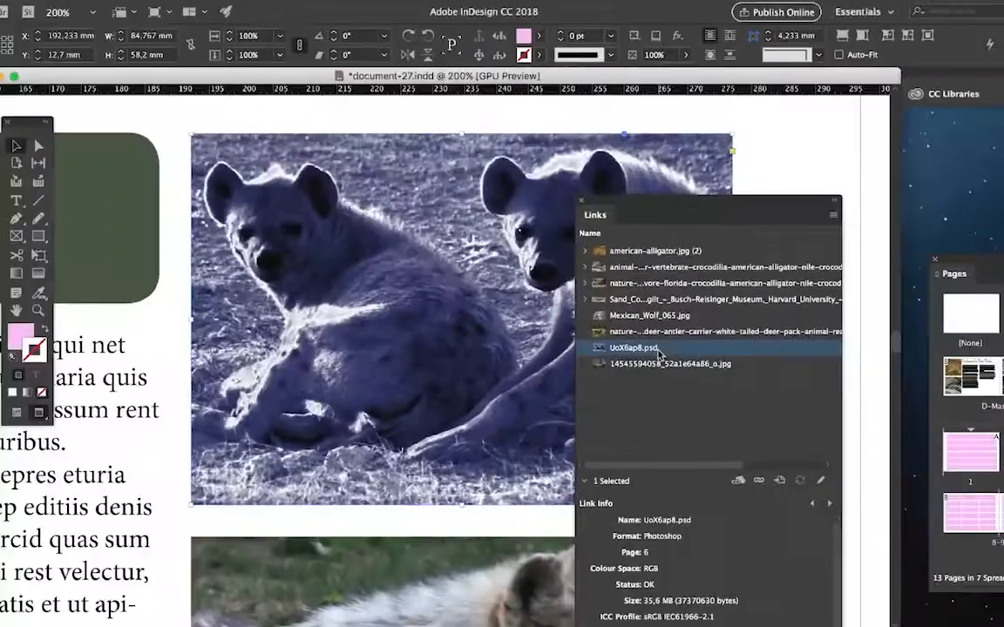
Switch back to Photoshop, inspect the layer stack of UoX6ap8.psd with the Background layer selected, and close the Layers panel
key(super+Tab)
click(342, 325)
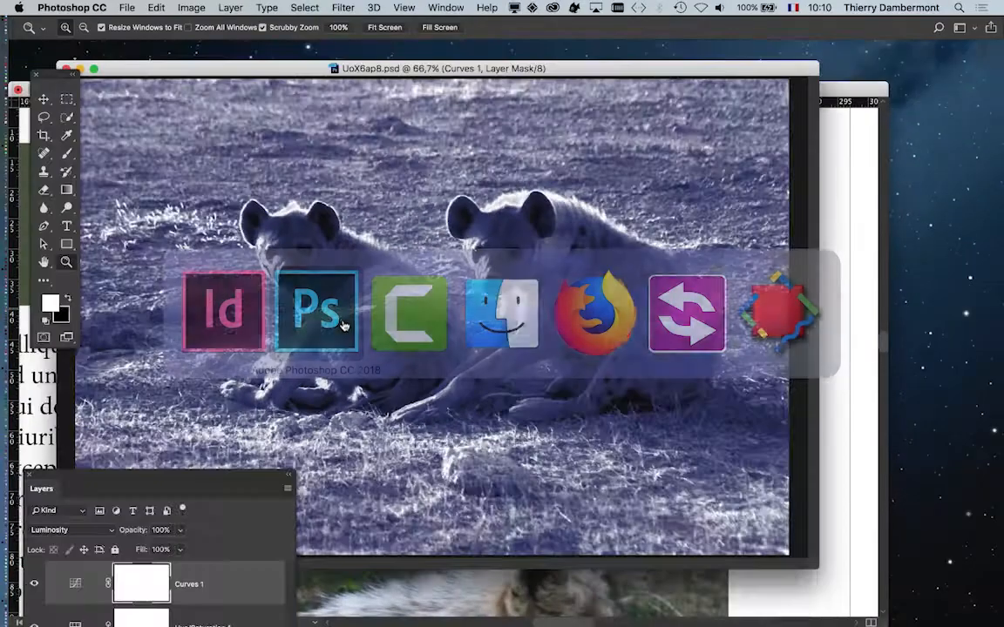
key(super+alt+h)
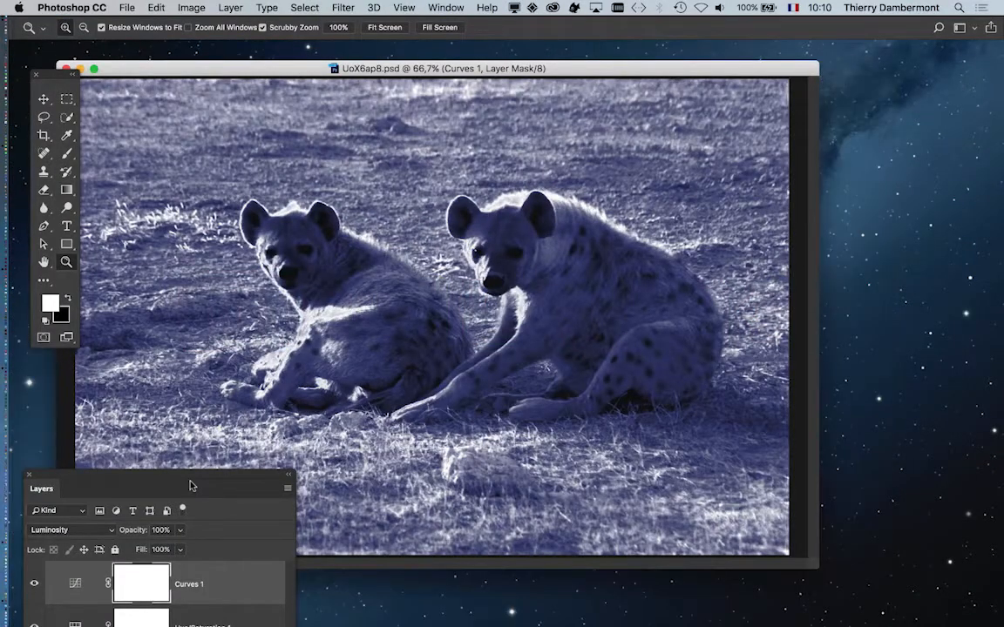
drag(193, 483, 804, 63)
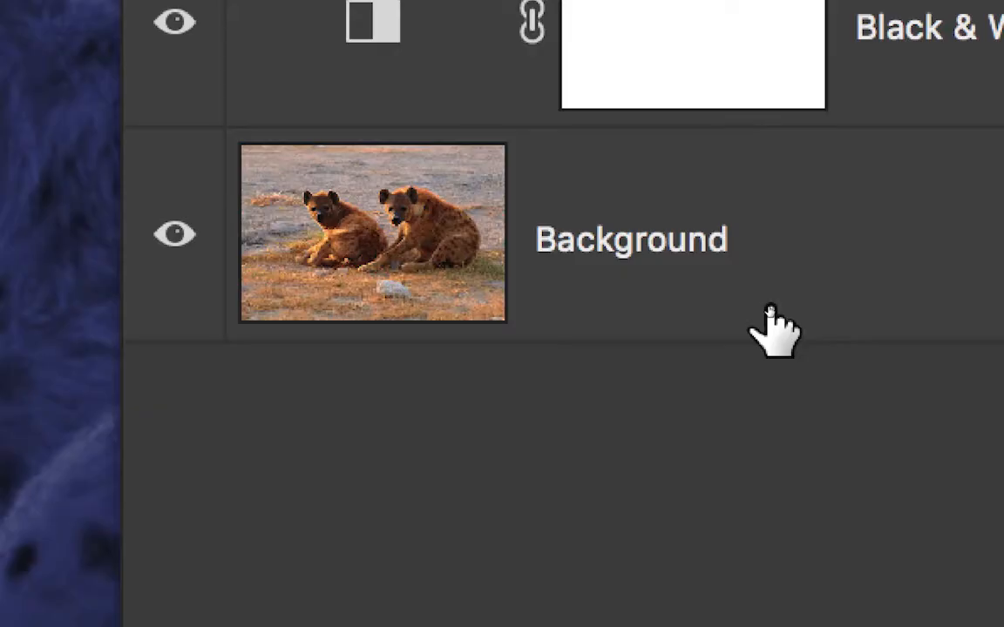
click(770, 315)
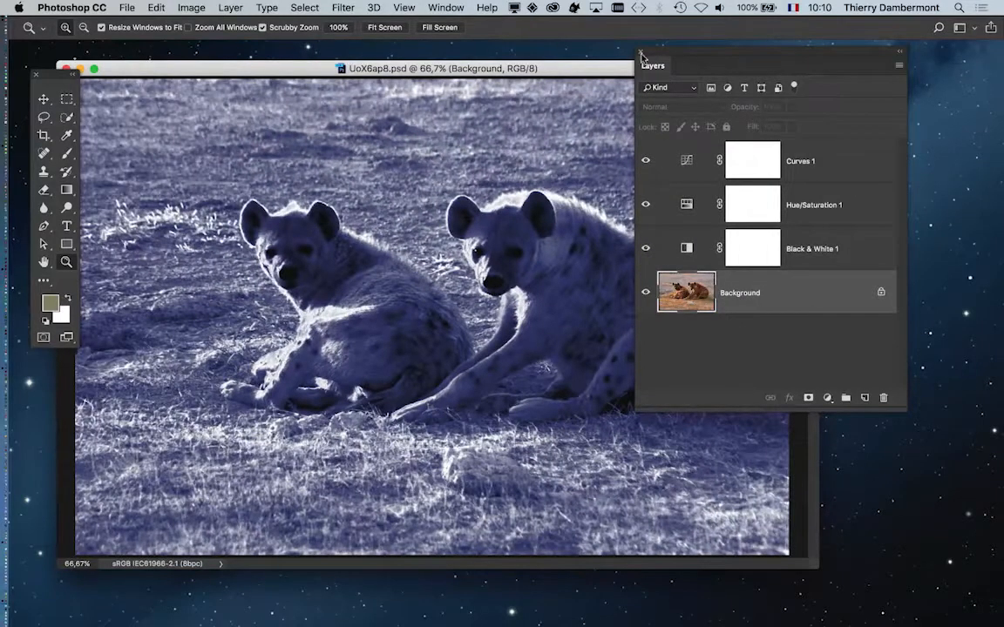
click(641, 54)
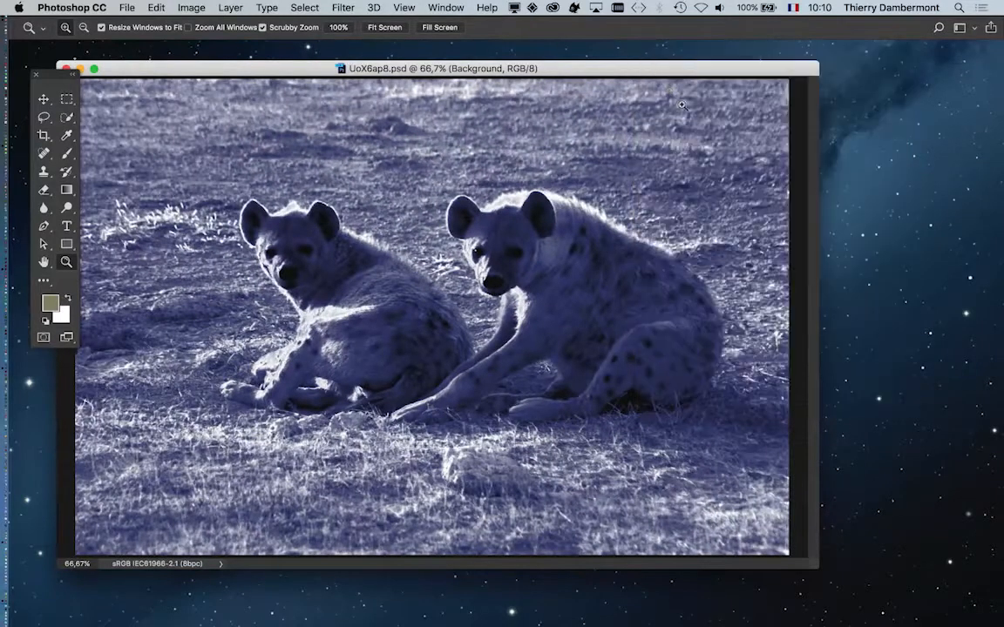
Switch to InDesign and view the relinked hyena image within the page layout at 125% zoom
key(super+Tab)
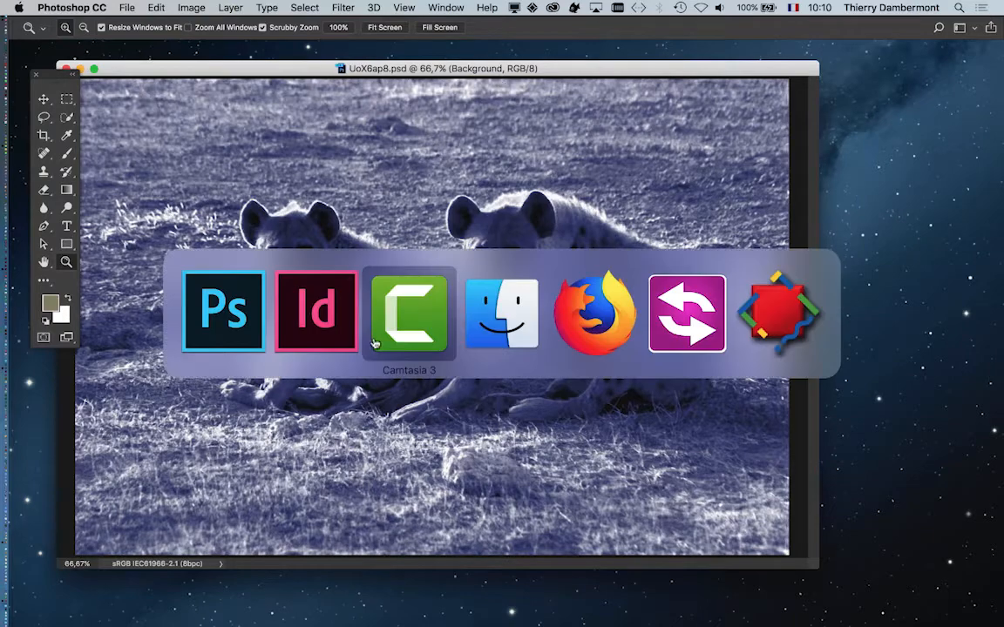
click(321, 324)
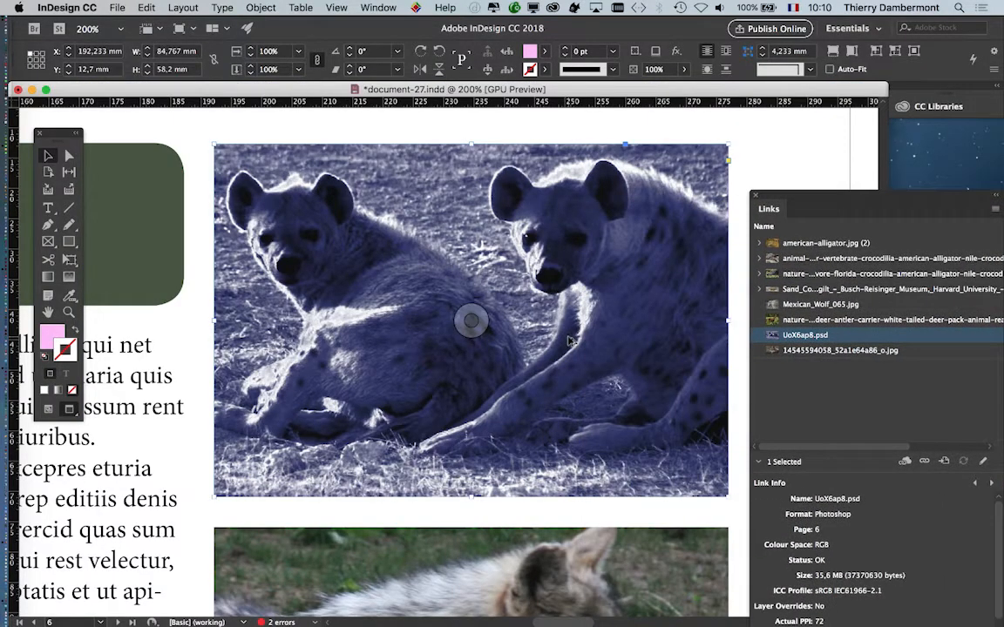
scroll(567, 341, down, 2)
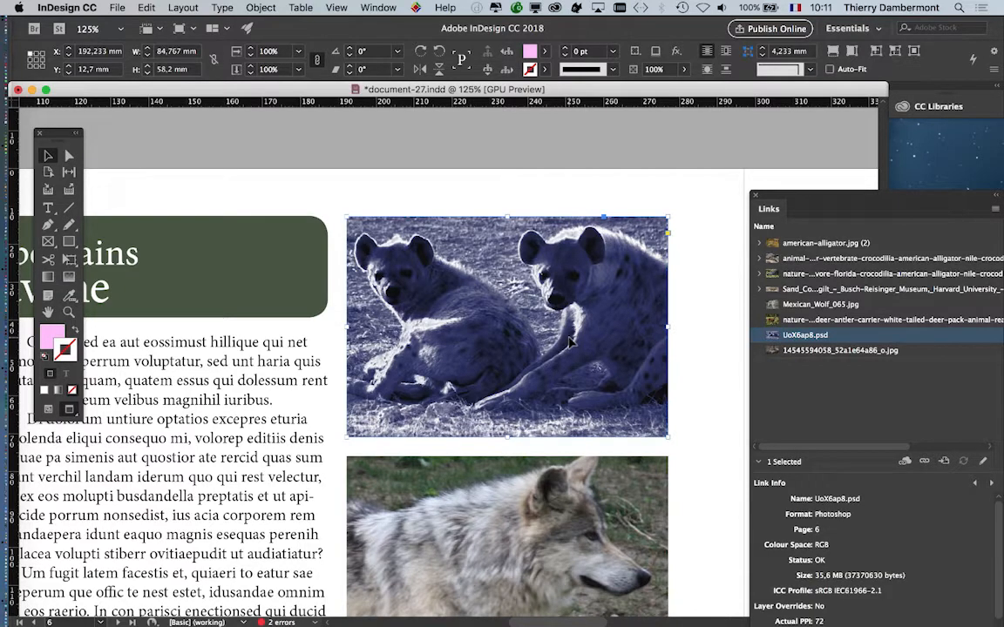
scroll(414, 276, down, 3)
scroll(413, 275, right, 3)
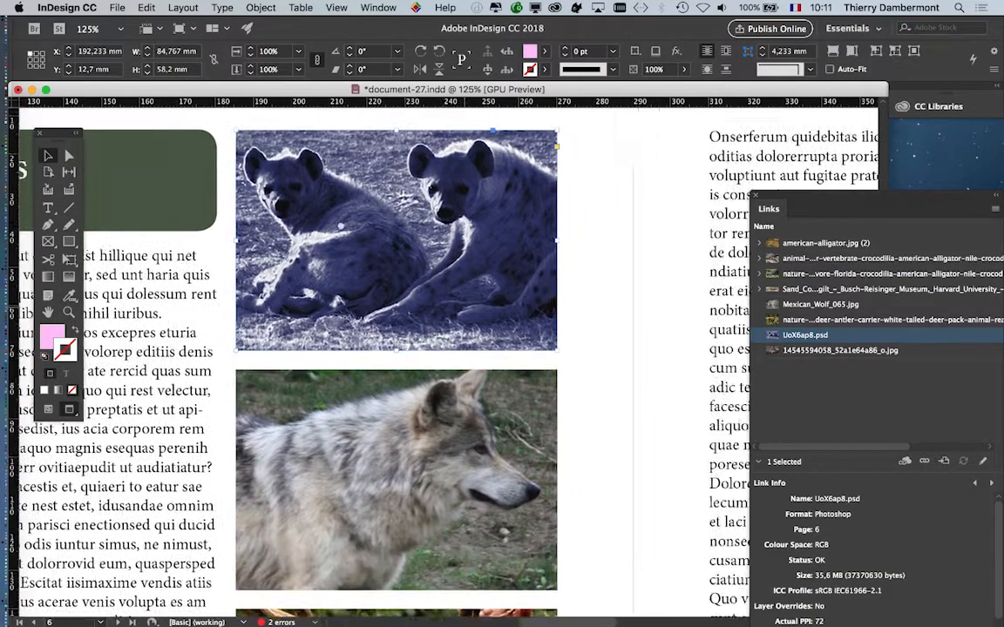
scroll(581, 442, right, 2)
scroll(581, 443, up, 1)
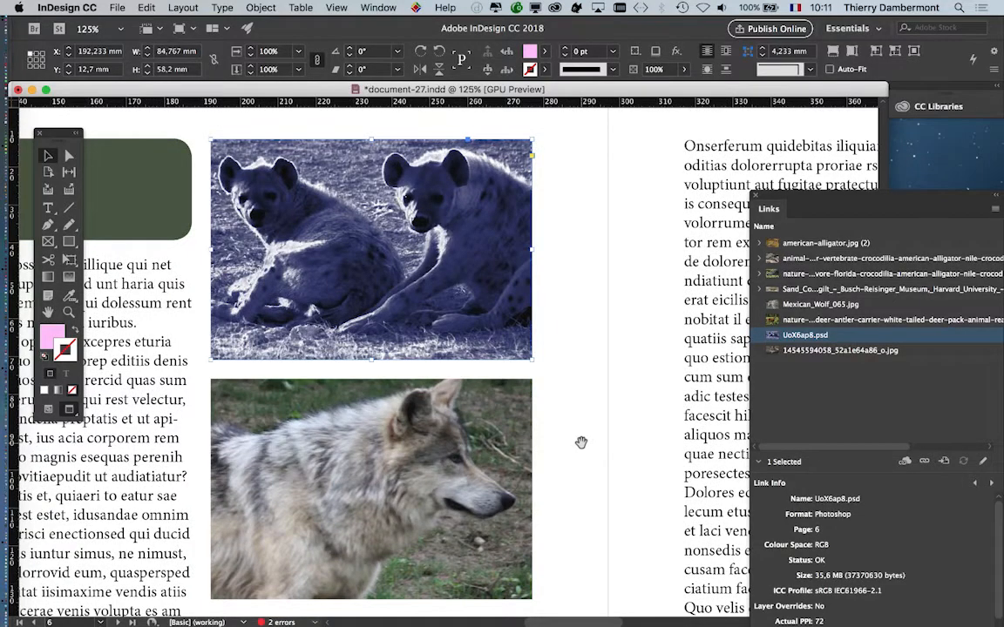
Switch to Photoshop, hide the other applications, and show the Layers panel for UoX6ap8.psd
key(super+Tab)
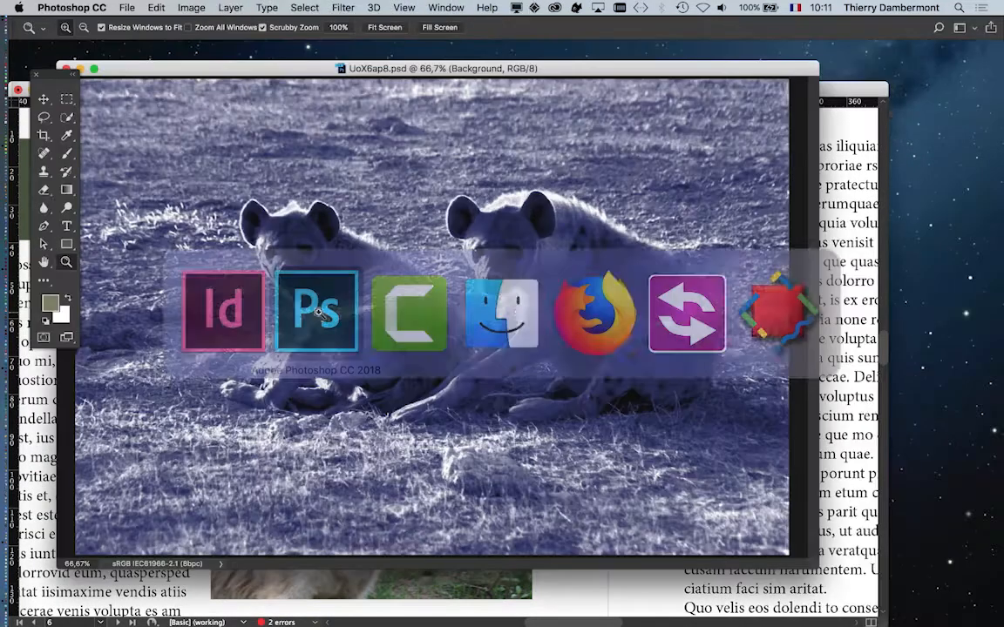
key(super+alt+h)
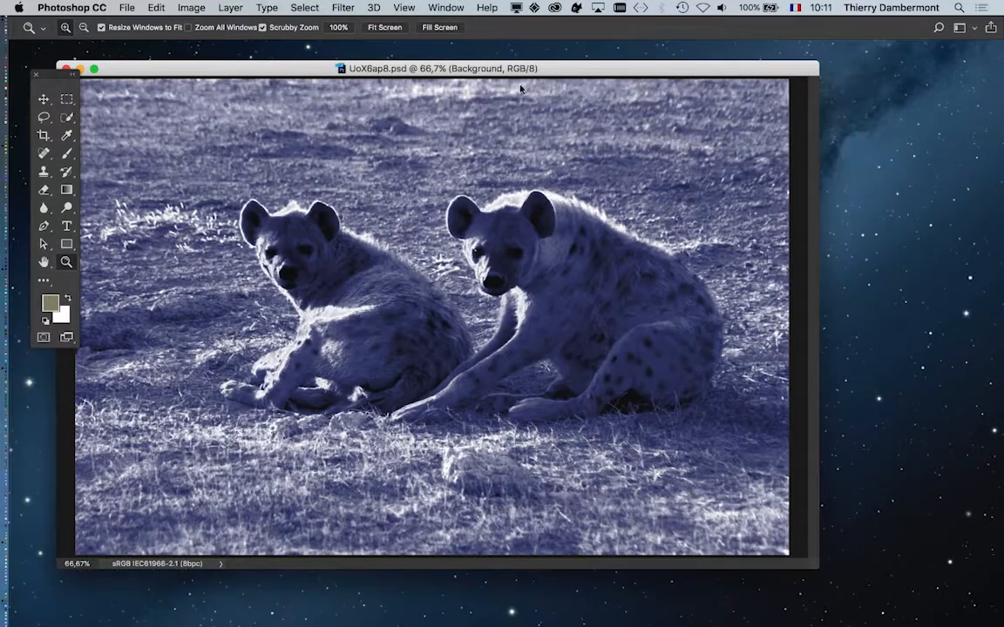
click(441, 8)
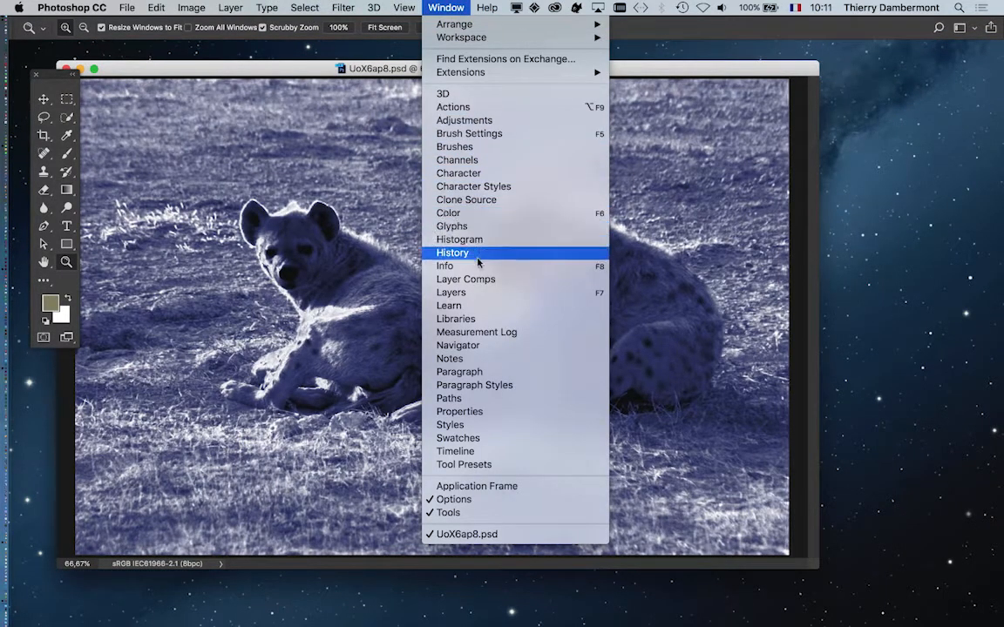
click(488, 292)
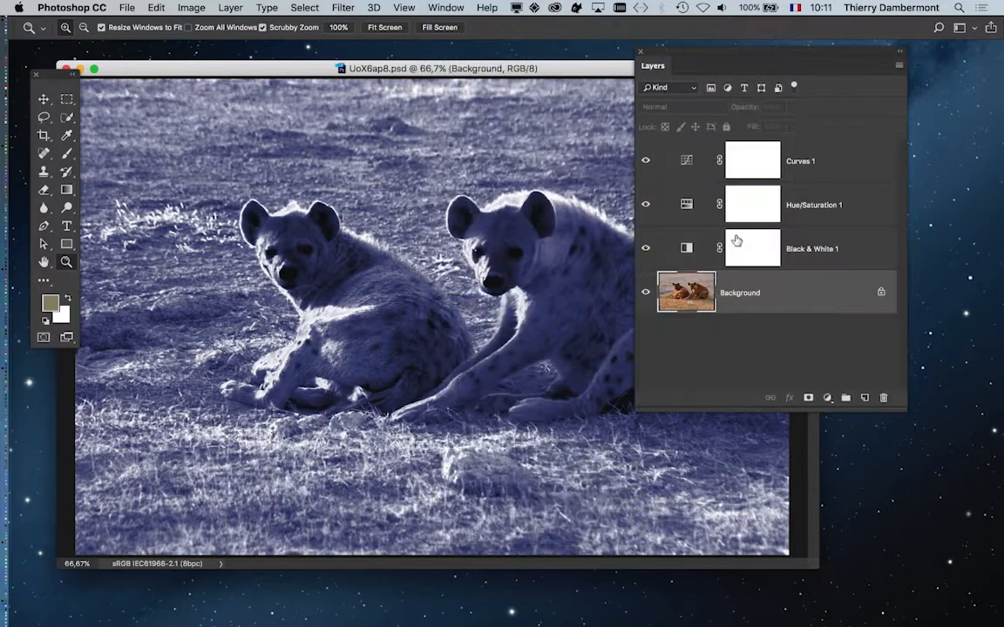
Set the Hue/Saturation 1 adjustment layer to hue 147 and saturation 27, and save UoX6ap8.psd
click(689, 205)
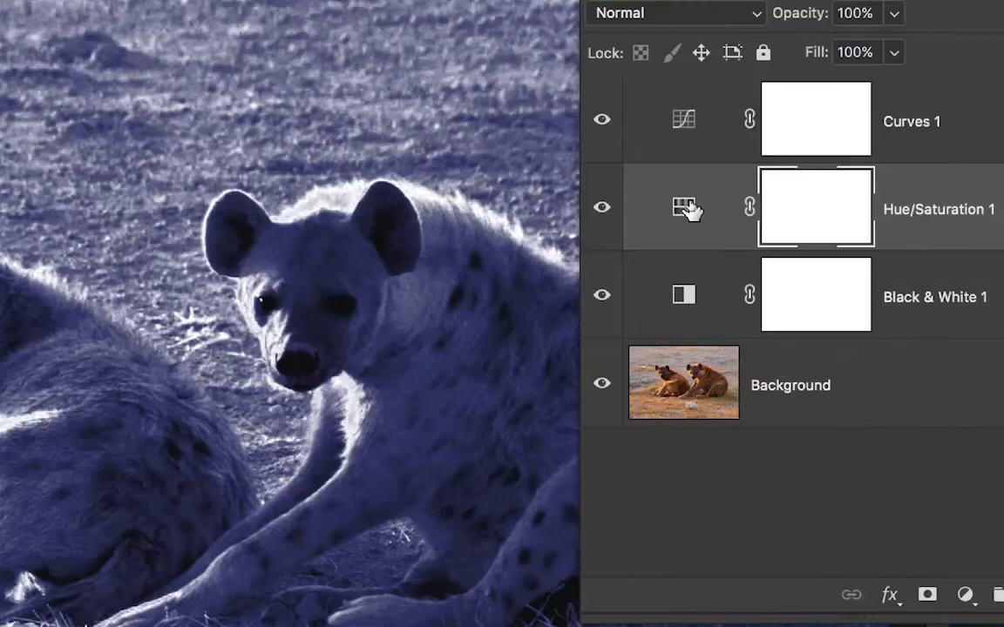
double_click(689, 210)
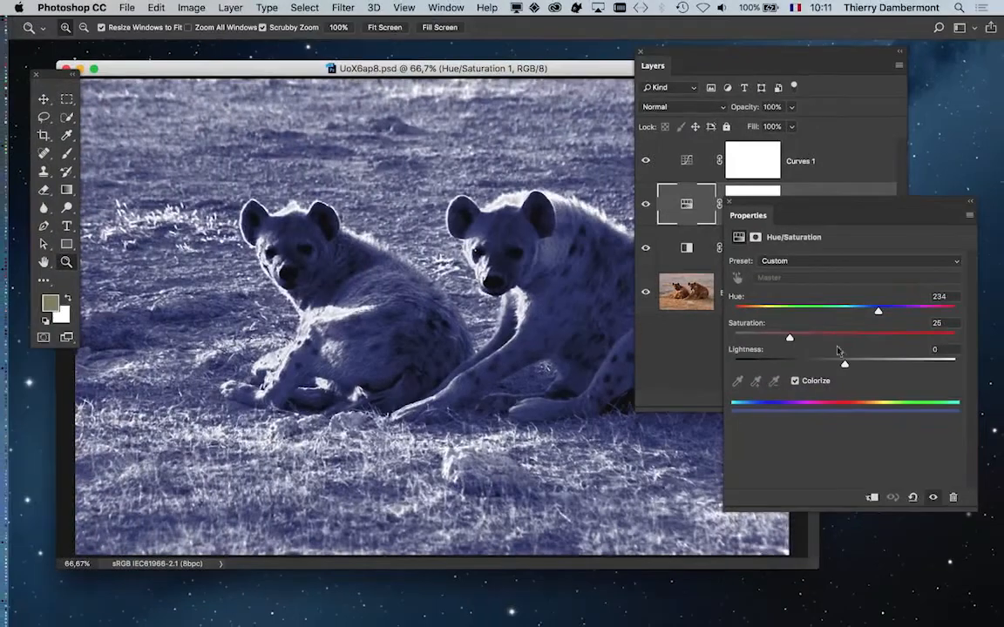
drag(878, 311, 824, 314)
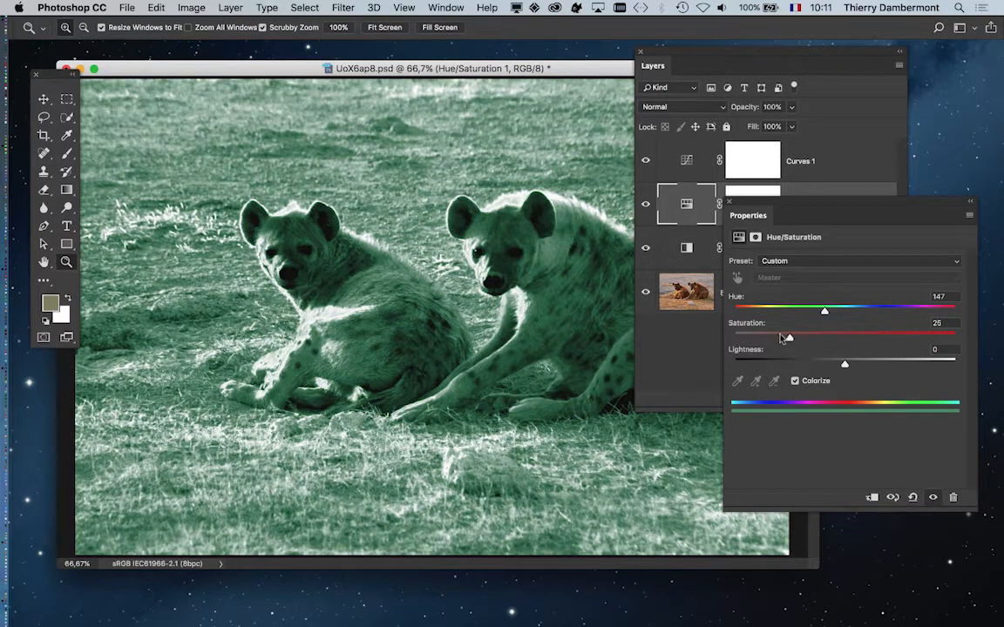
mouse_move(798, 338)
mouse_down()
mouse_move(814, 338)
mouse_move(783, 339)
mouse_move(793, 337)
mouse_up()
click(121, 7)
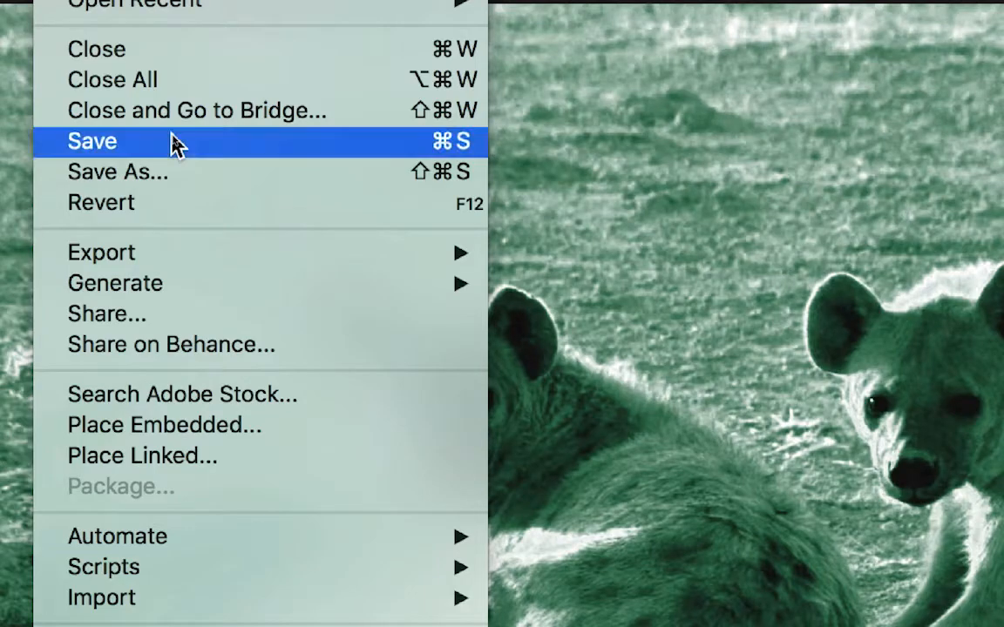
click(174, 144)
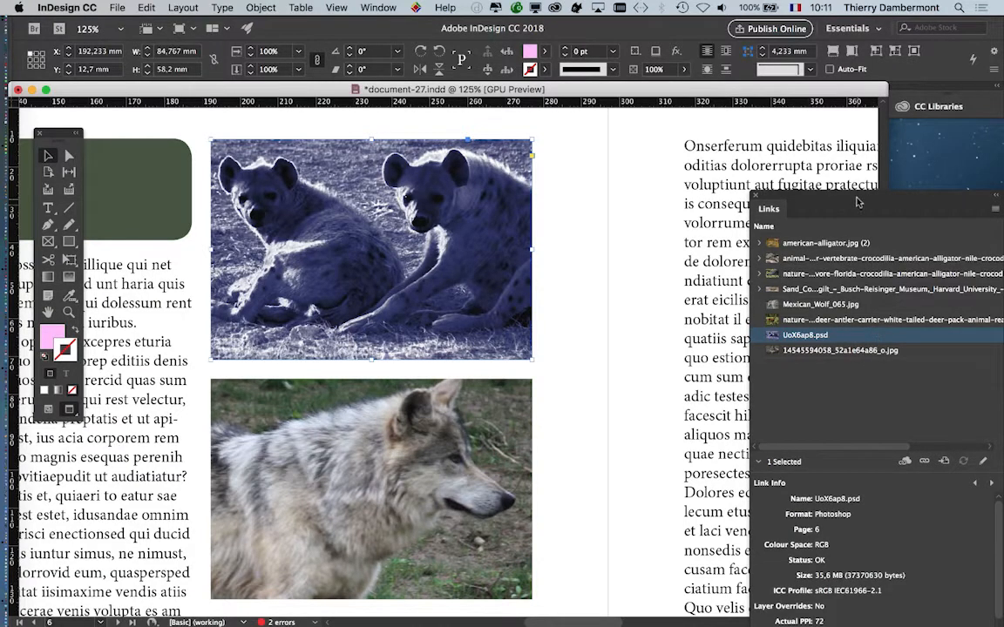
Switch to InDesign, move the Links panel beside the hyena image, and compare the placed image with the version open in Photoshop
drag(858, 202, 728, 158)
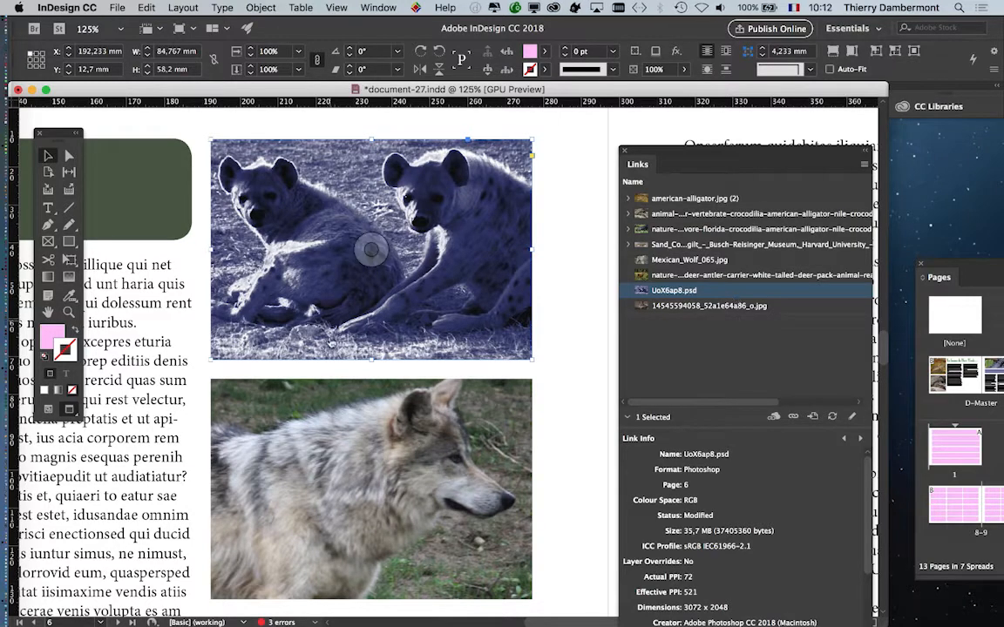
key(super+Tab)
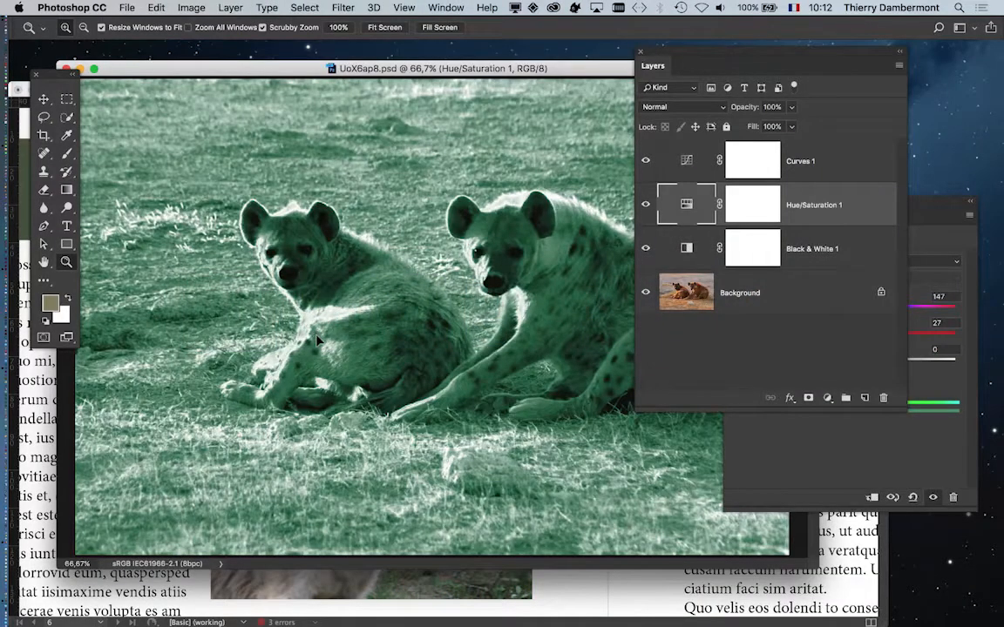
key(super+Tab)
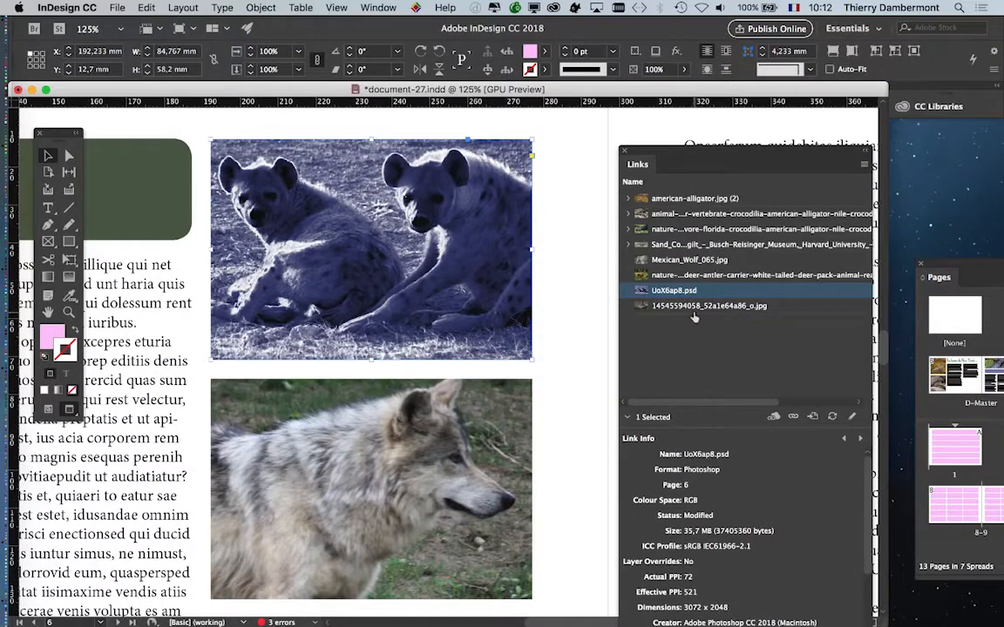
click(553, 283)
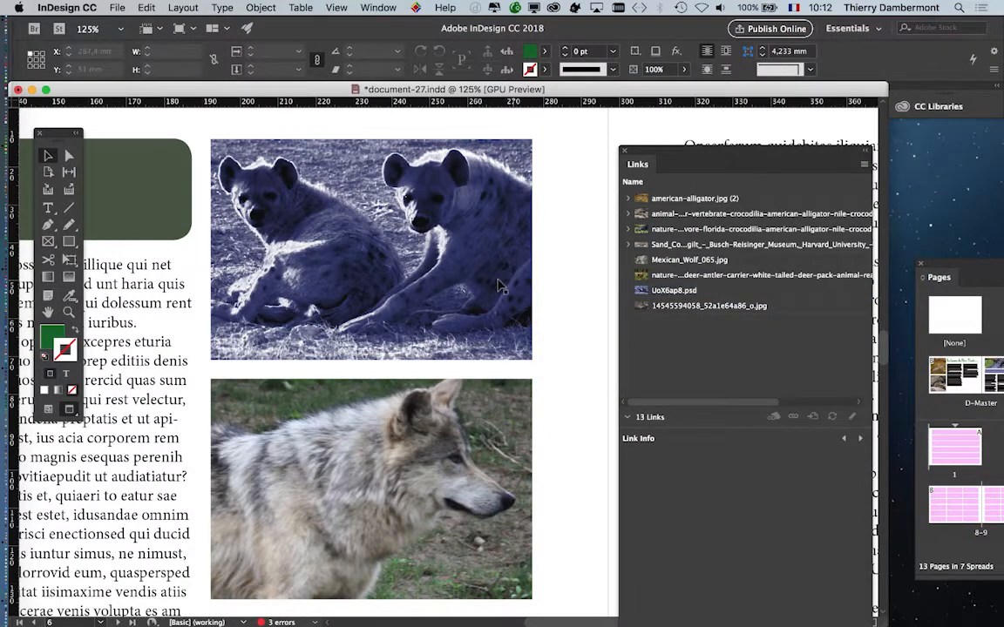
click(340, 231)
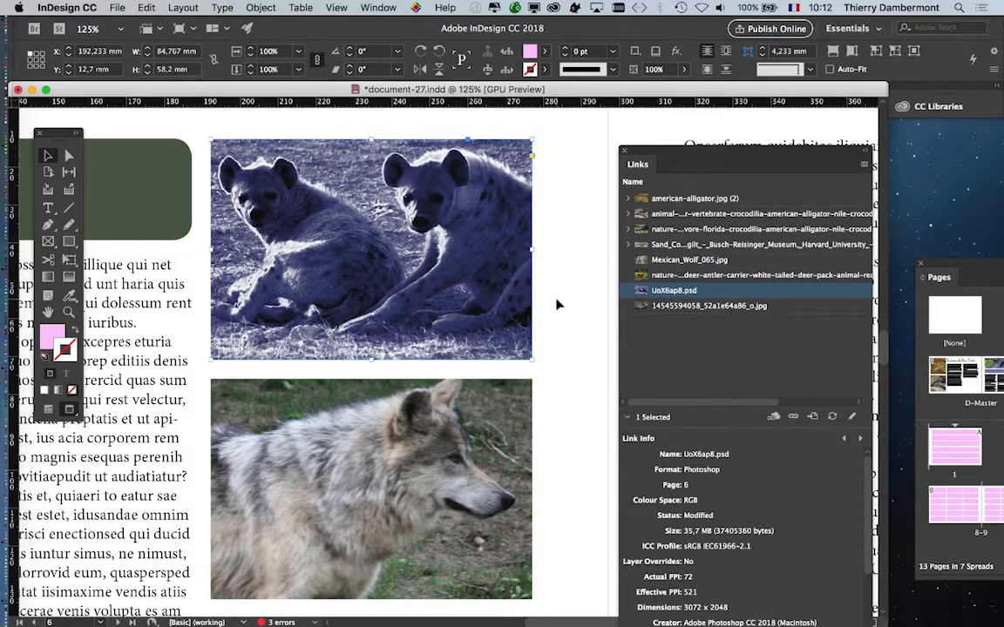
Select the UoX6ap8.psd link and enlarge the Links panel so its status and page columns show
click(673, 290)
drag(683, 167, 637, 132)
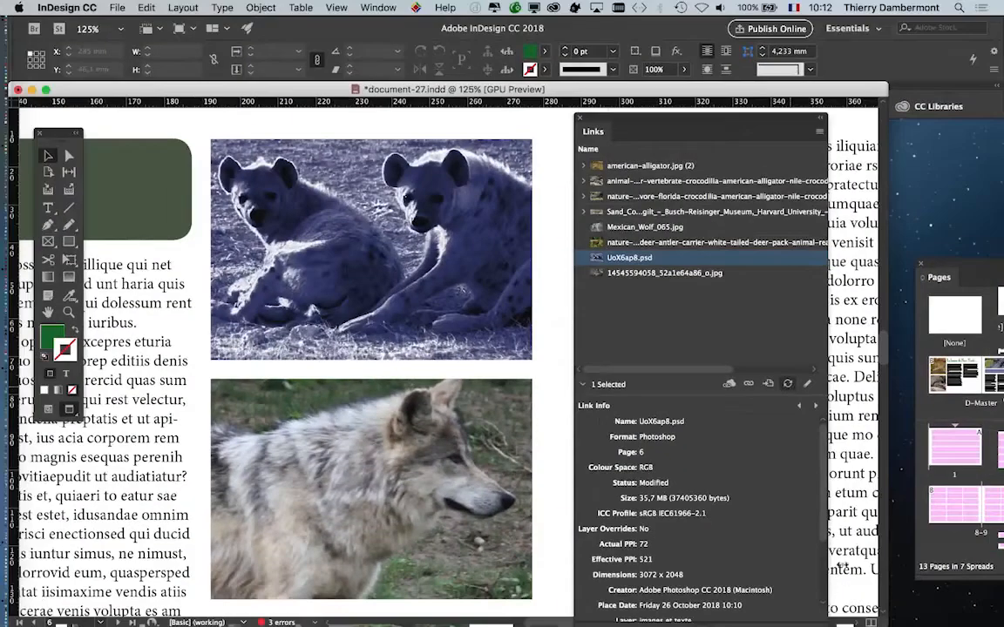
drag(824, 615, 981, 622)
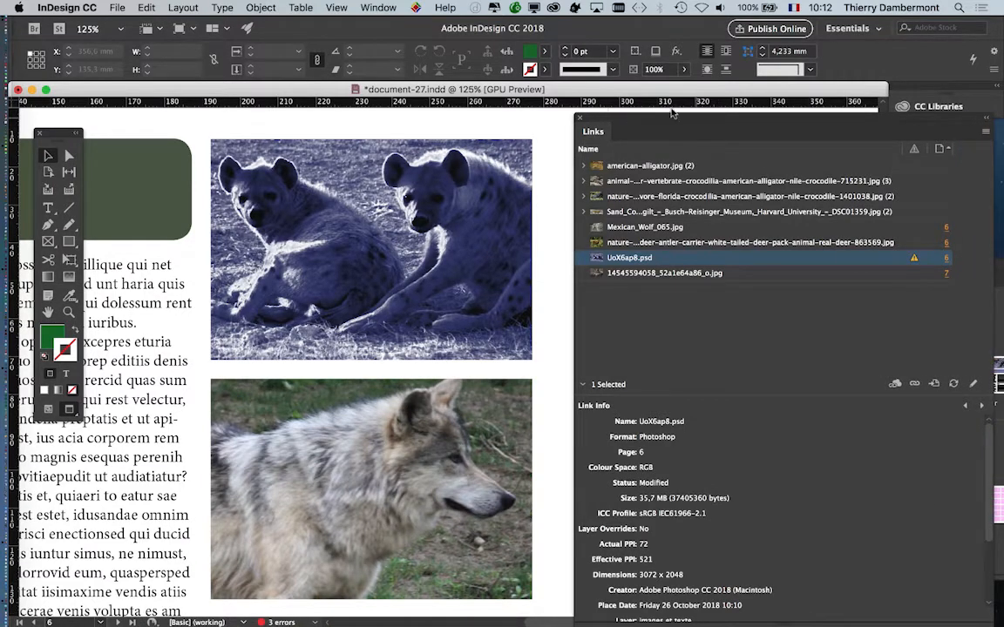
drag(683, 121, 640, 78)
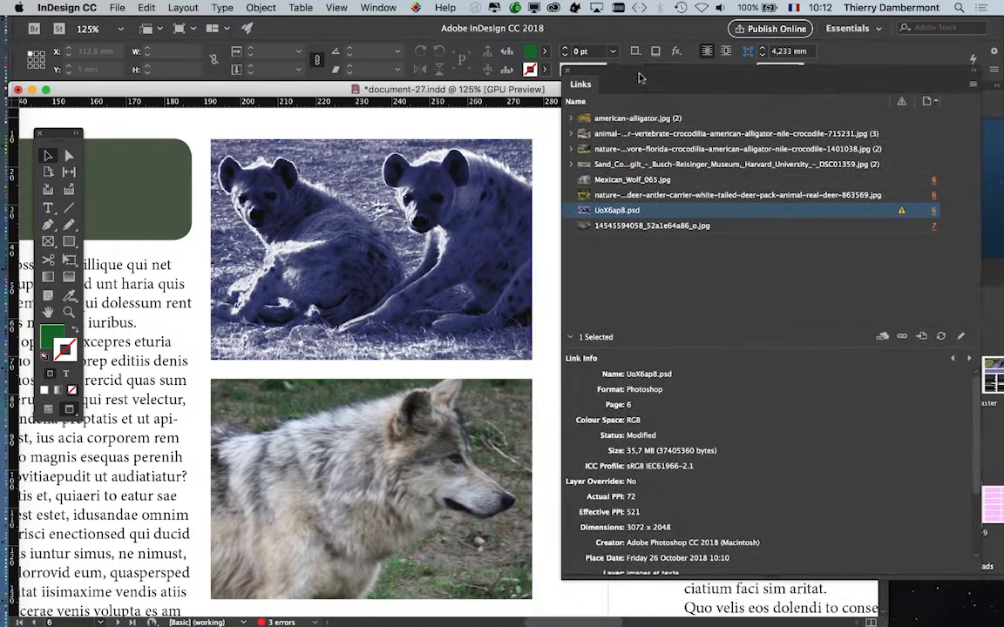
Update the UoX6ap8.psd link to the saved green version and close the Links panel
drag(795, 235, 775, 213)
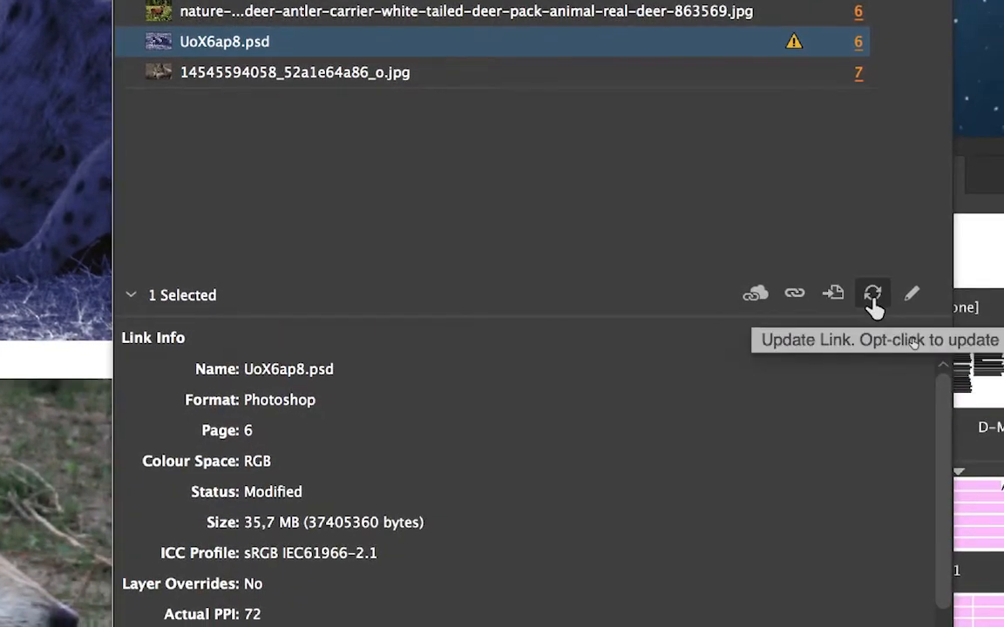
click(873, 296)
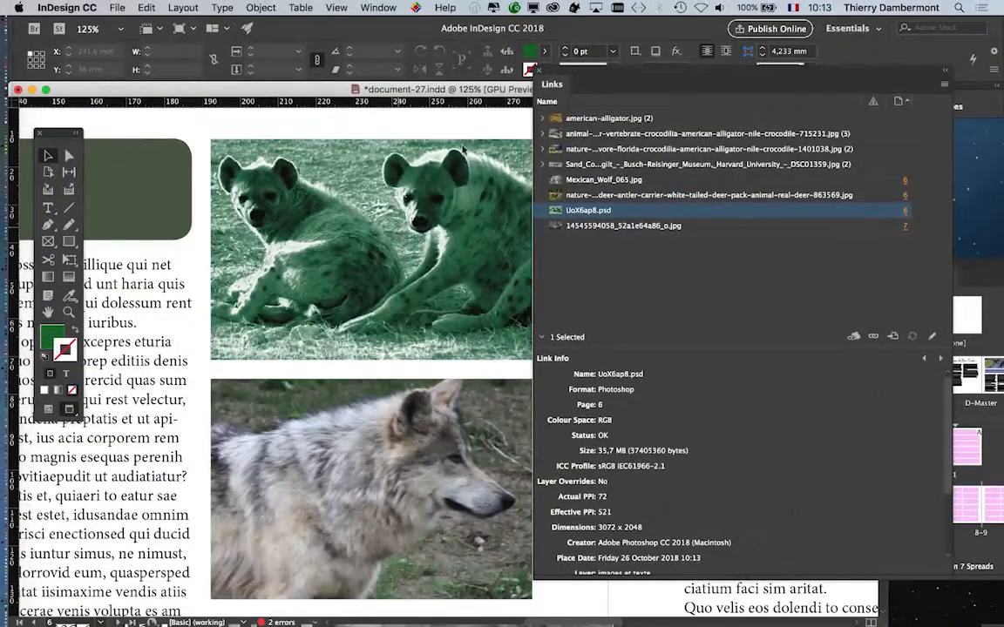
click(539, 71)
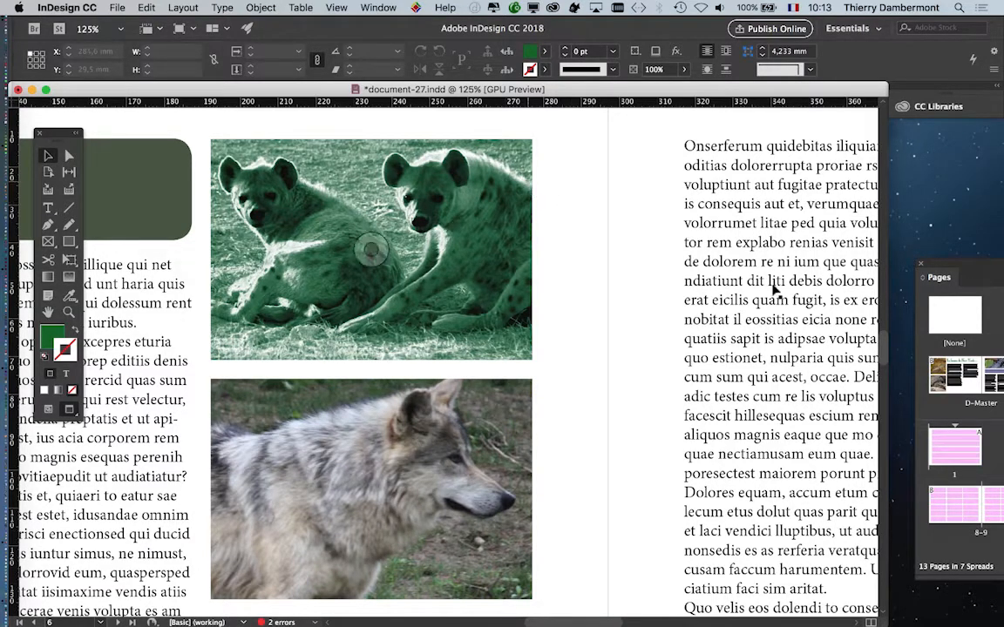
Switch to Photoshop, reshape the RGB curve of the Curves 1 layer with a lowered white point and darker midtones, and save the file
key(super+Tab)
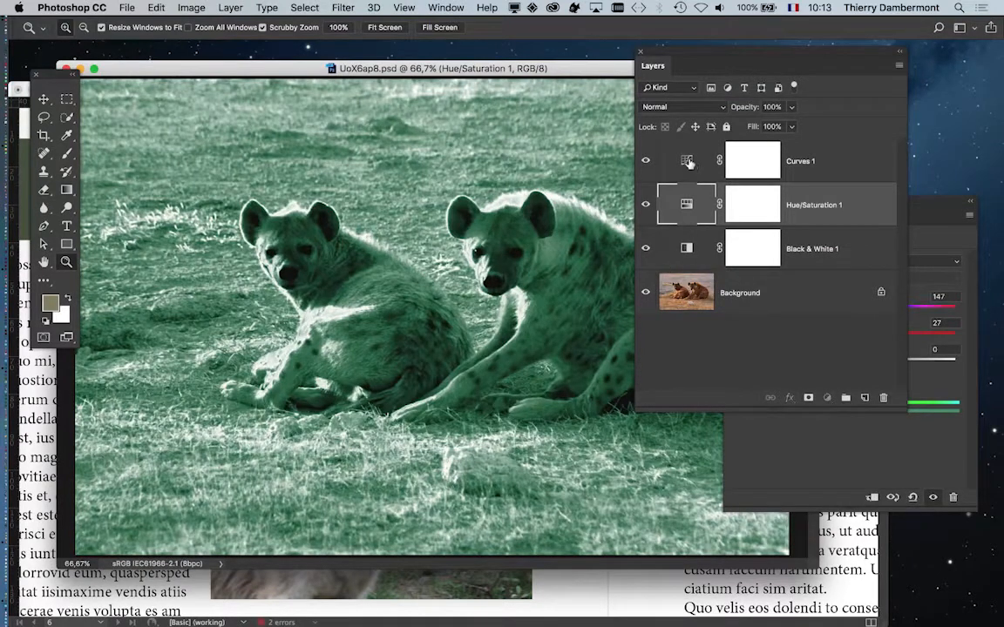
click(689, 160)
click(935, 202)
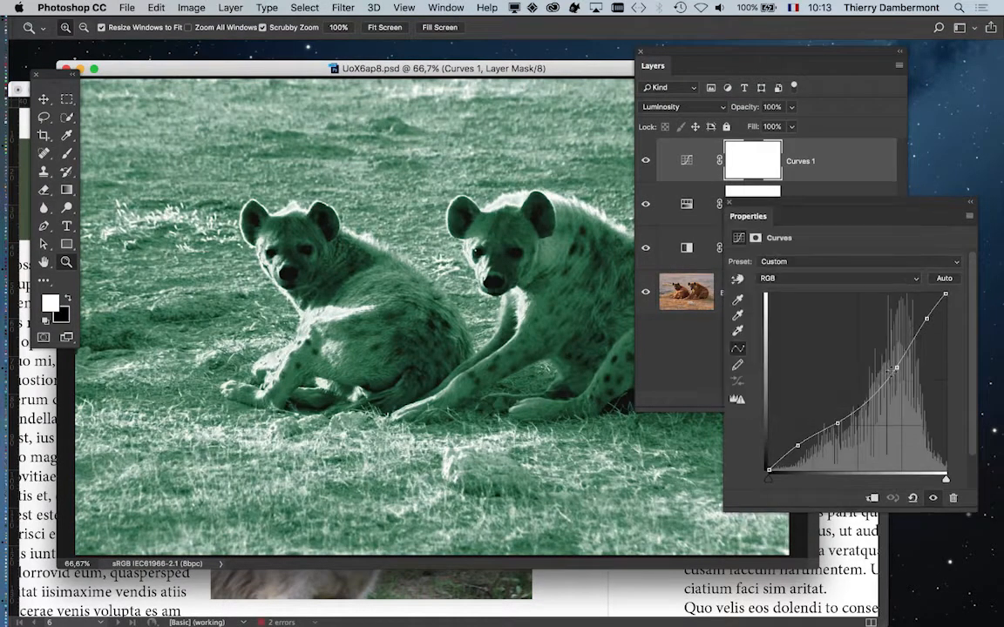
drag(895, 367, 896, 347)
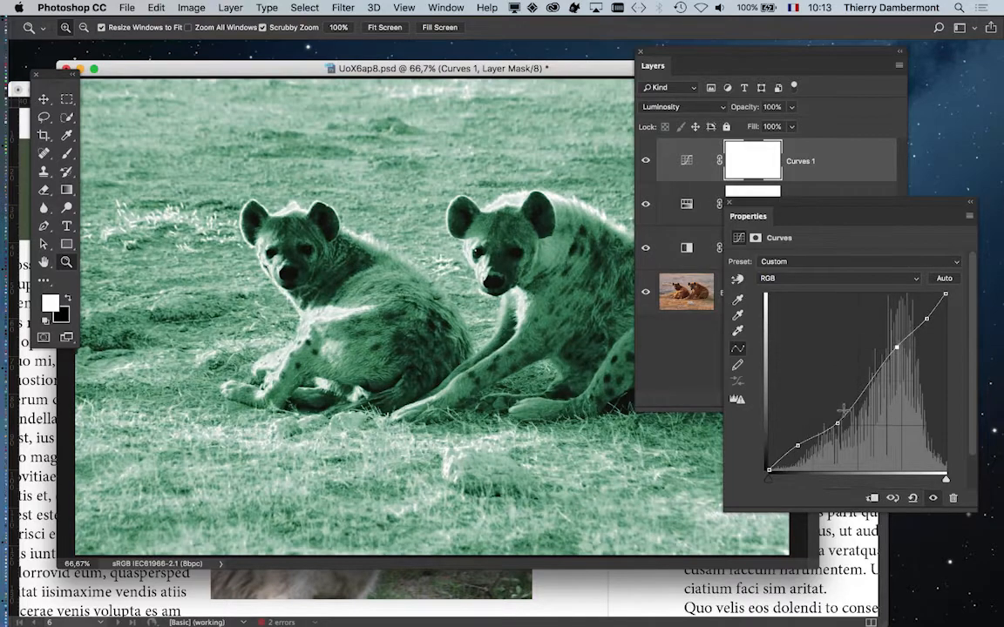
drag(837, 424, 888, 383)
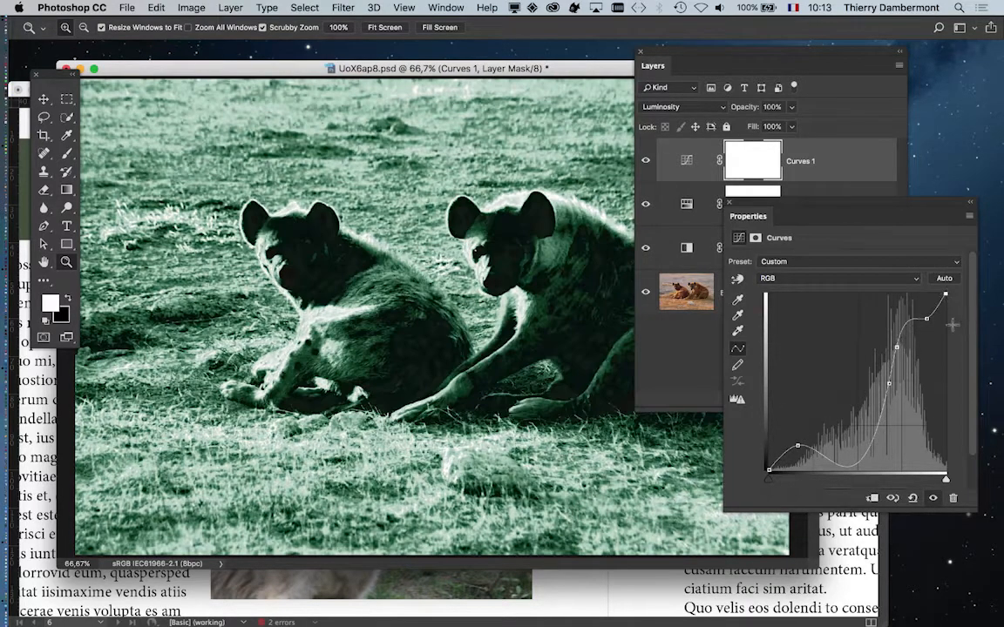
drag(945, 295, 890, 401)
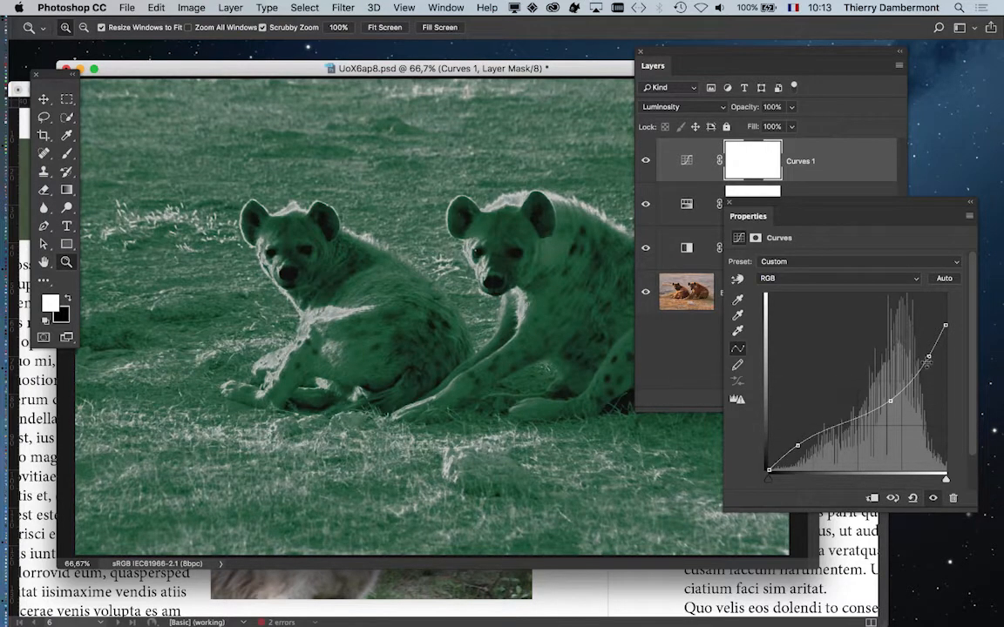
drag(926, 364, 921, 347)
key(super+s)
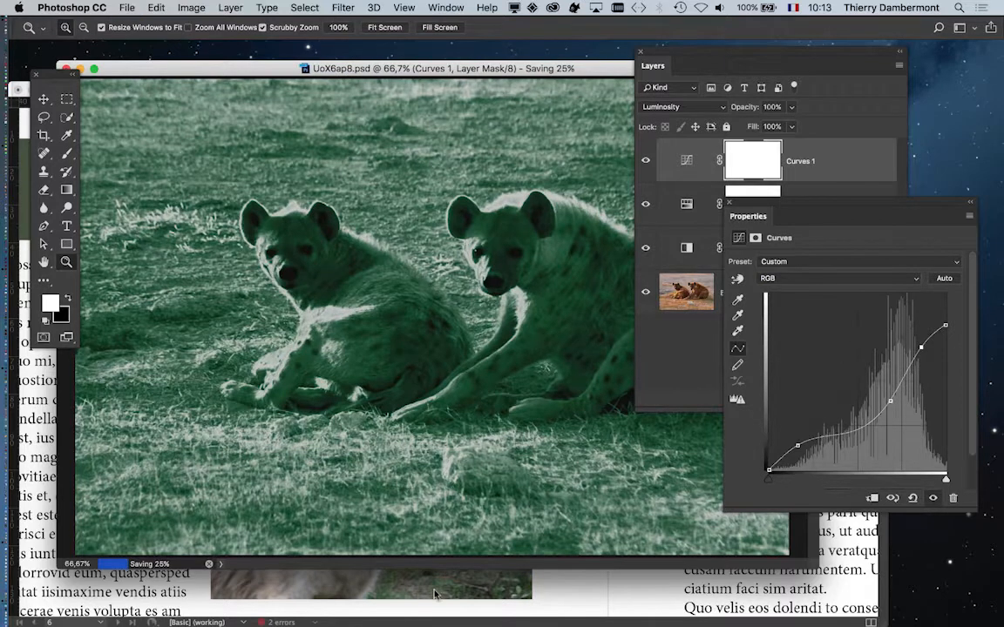
Switch to InDesign, reopen the Links panel, and update the modified UoX6ap8.psd link on page 6
click(436, 594)
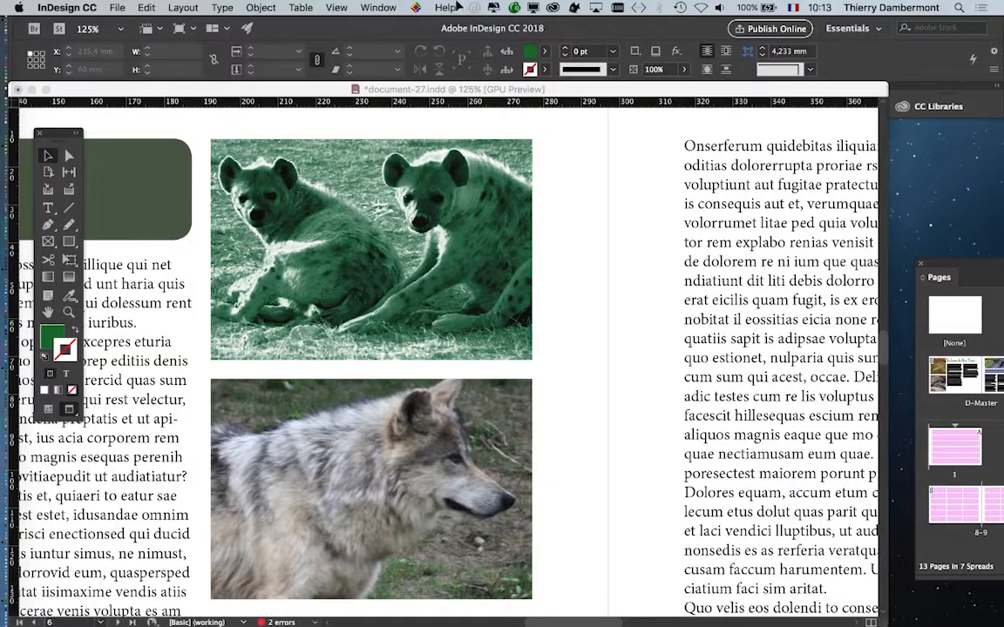
click(378, 7)
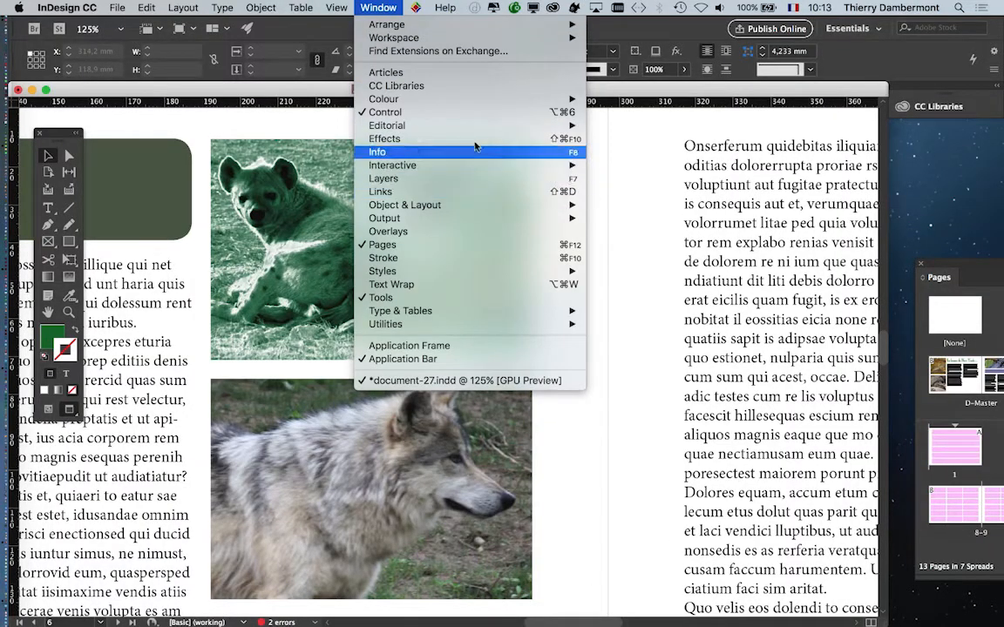
click(458, 191)
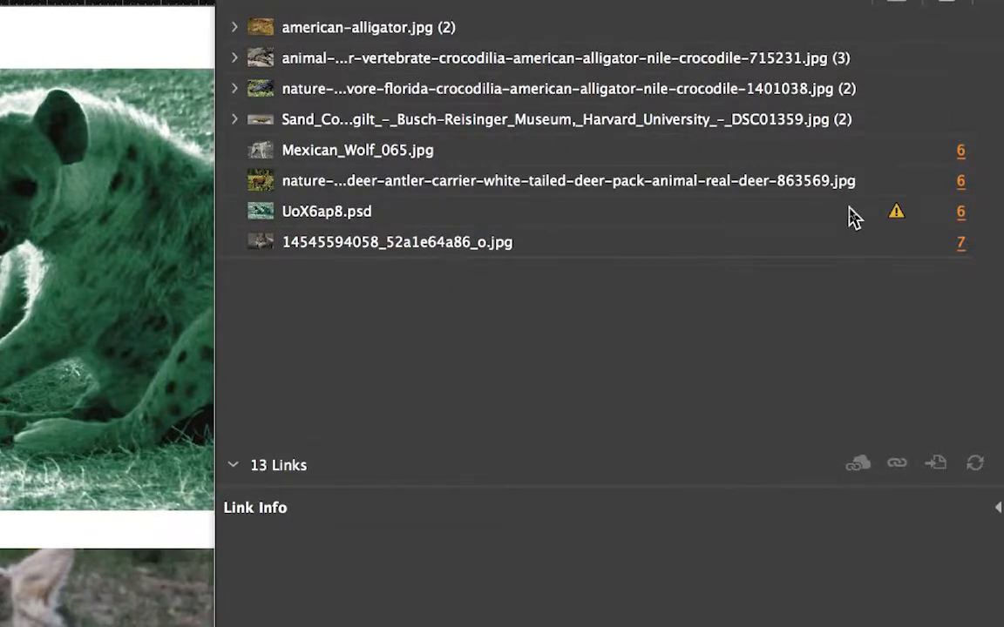
click(851, 212)
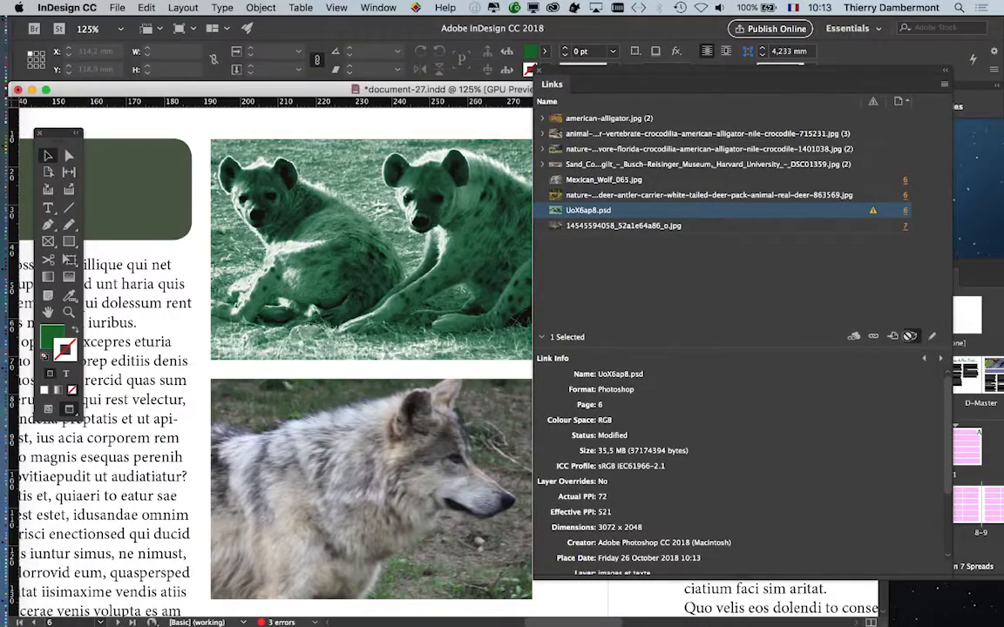
click(909, 335)
Move the Links panel off the hyena image and inspect the updated picture at 200% zoom
drag(610, 69, 752, 137)
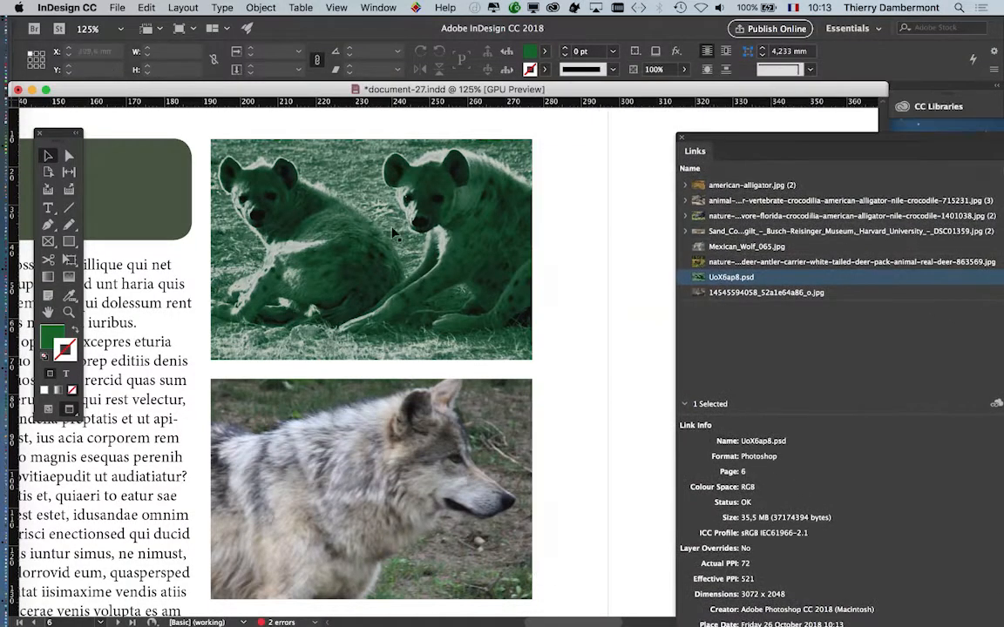
key(super+equal)
key(super+equal)
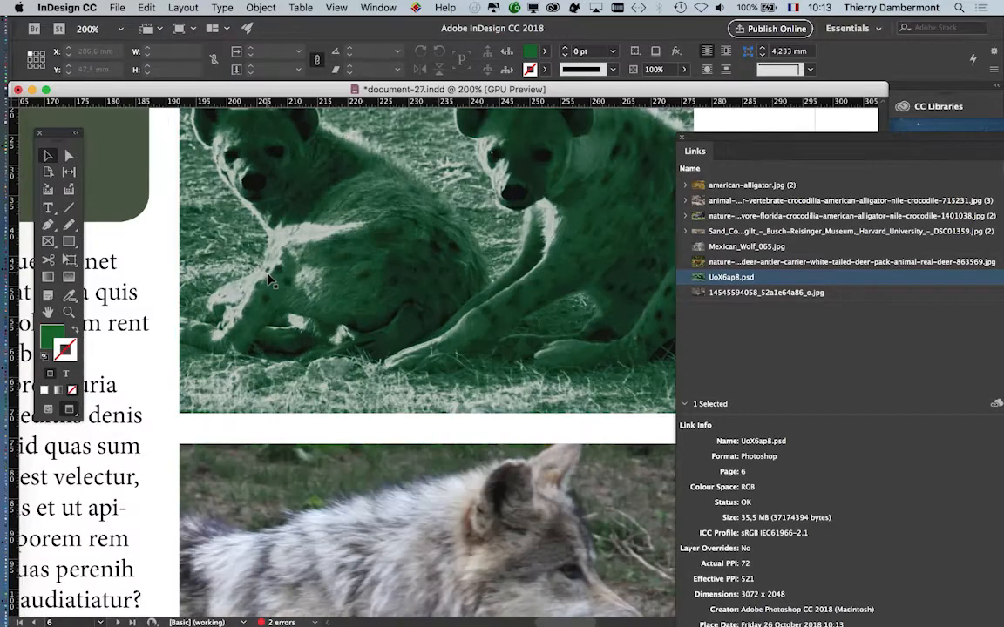
scroll(490, 332, up, 3)
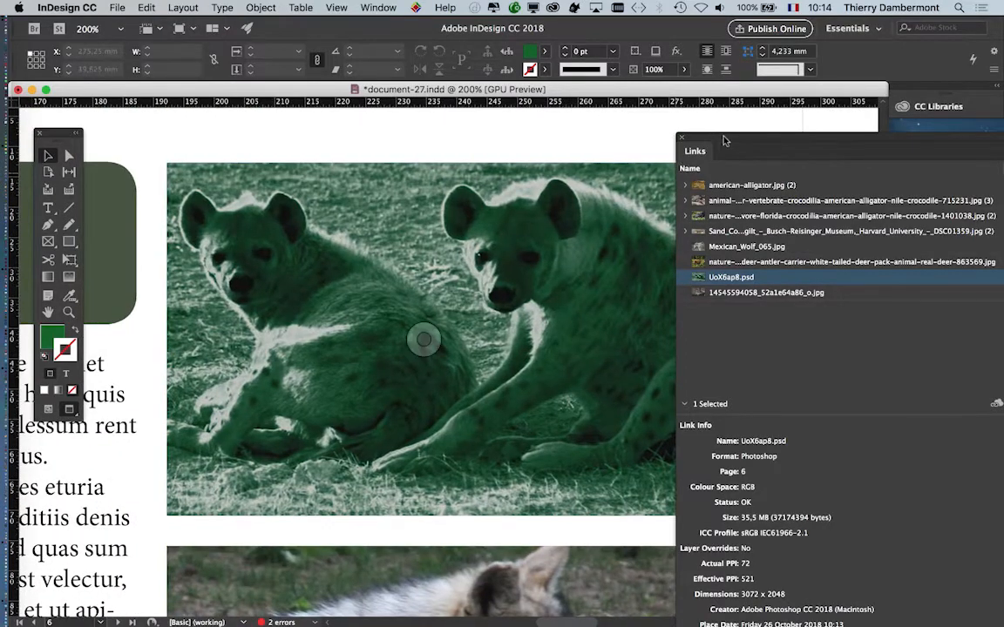
Move the Links panel aside to uncover the green hyena picture on page 6
drag(723, 141, 886, 166)
scroll(584, 270, left, 5)
scroll(584, 270, down, 1)
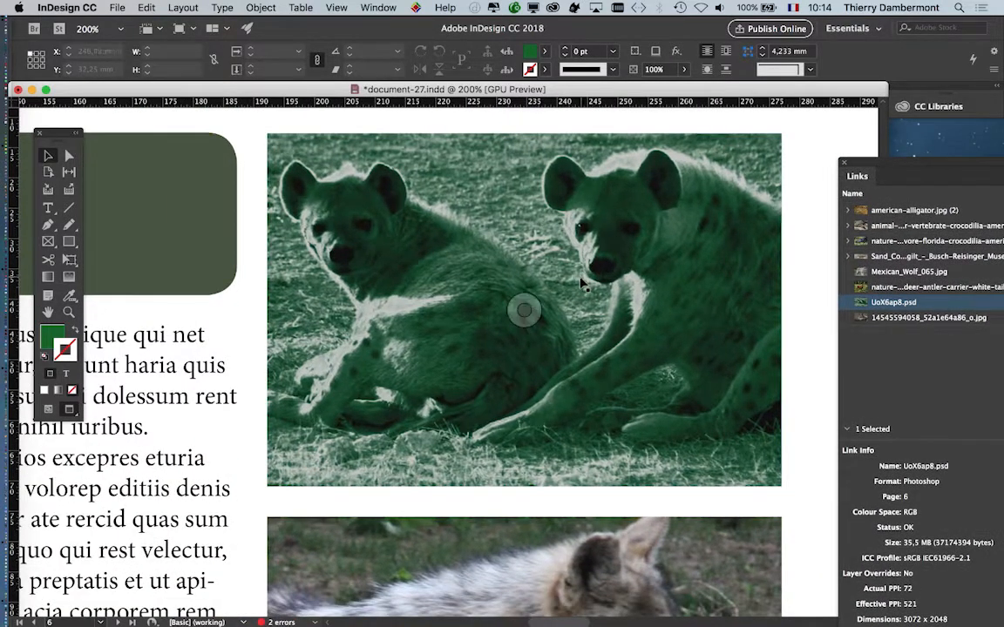
click(116, 7)
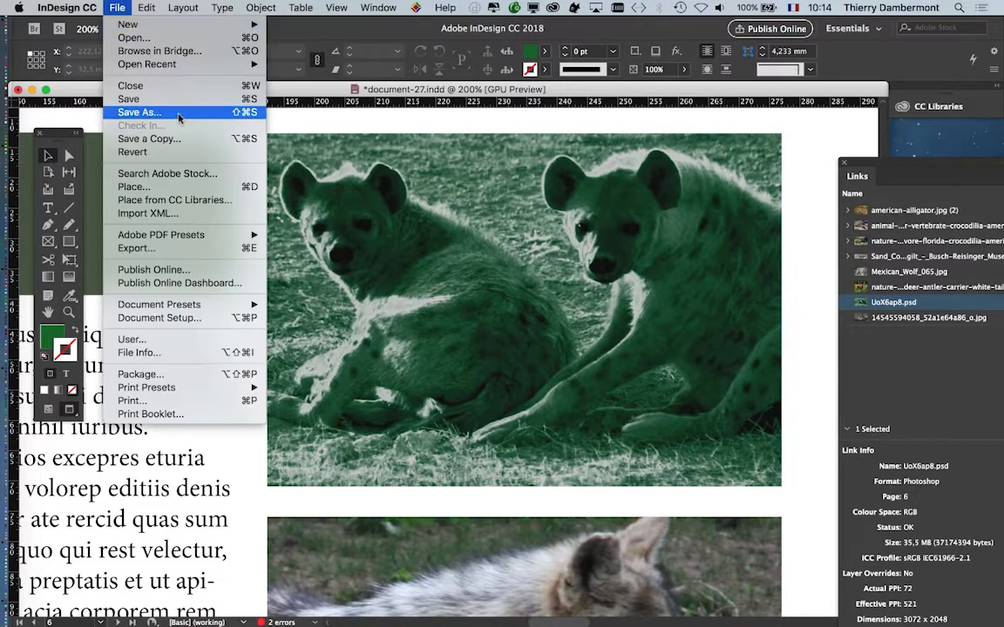
click(721, 168)
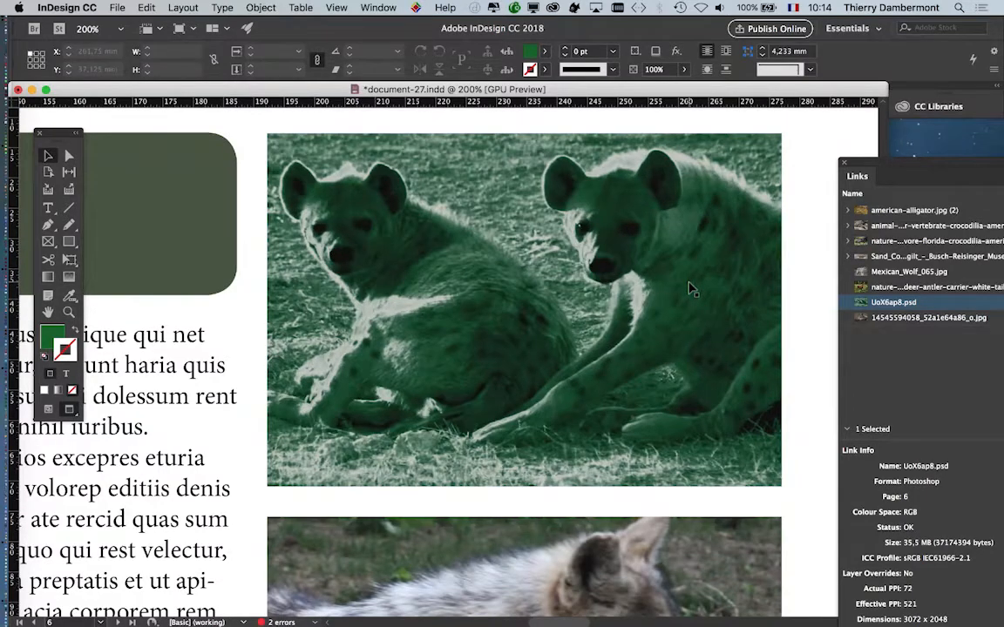
Examine the layout of the page 6–7 spread and the empty pink grid pages that follow it
scroll(688, 288, down, 1)
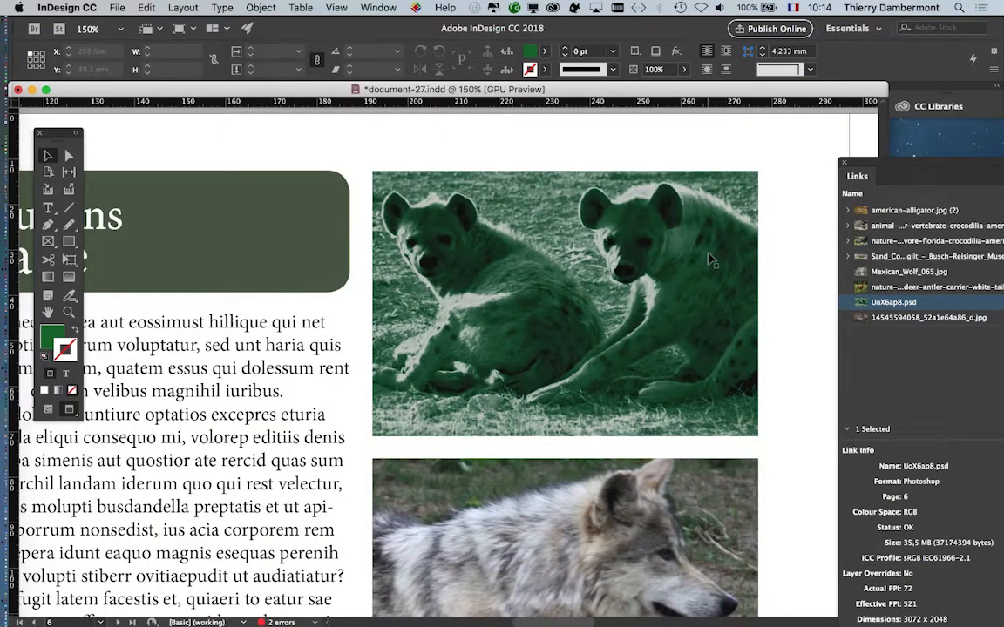
drag(614, 292, 648, 251)
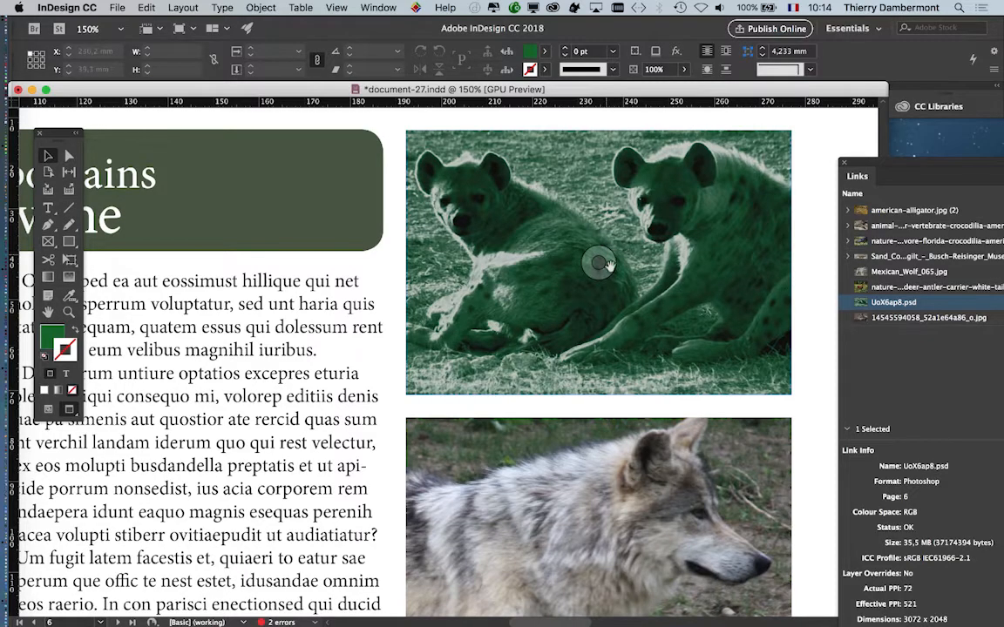
scroll(465, 257, down, 2)
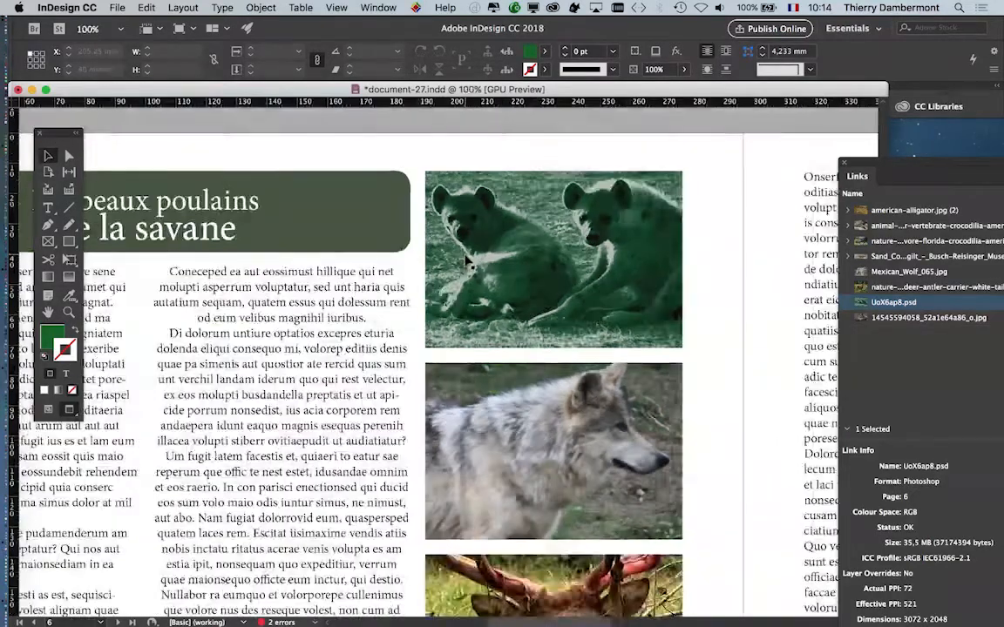
scroll(464, 258, down, 1)
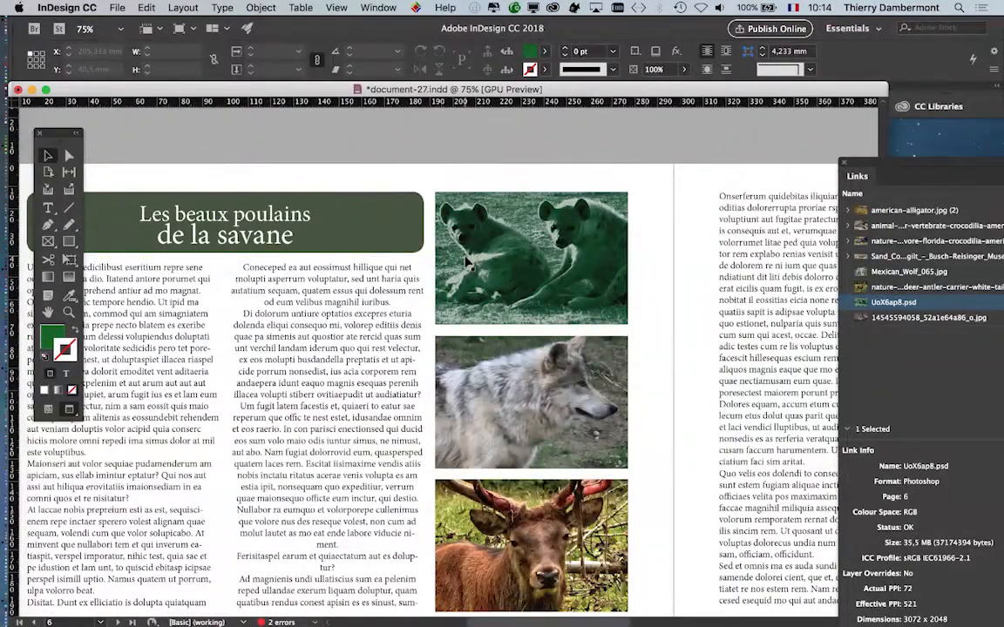
scroll(466, 261, down, 1)
scroll(477, 346, down, 5)
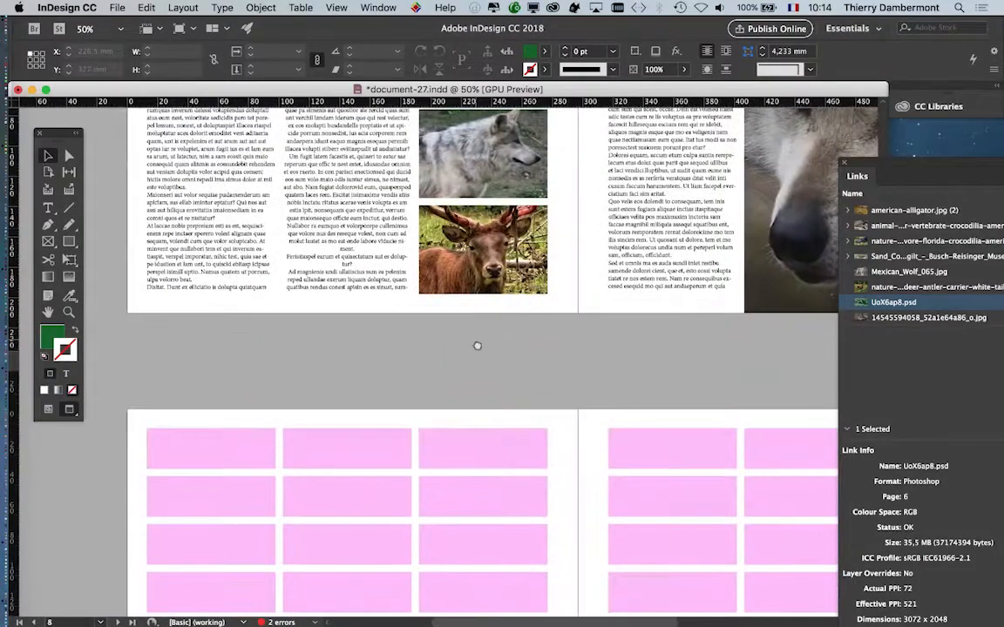
scroll(476, 346, down, 3)
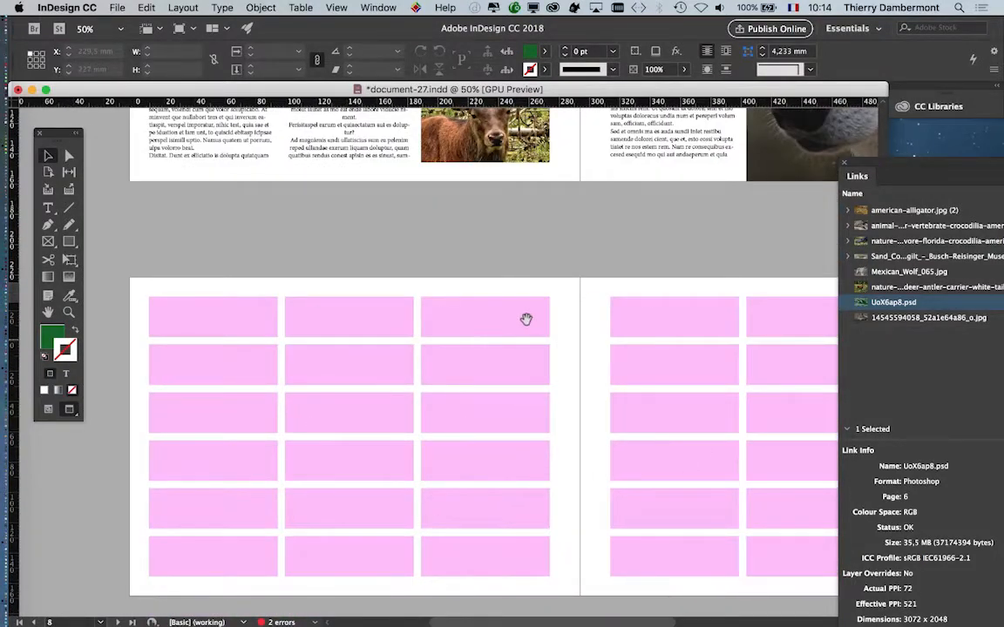
scroll(526, 319, down, 1)
drag(660, 323, 330, 307)
scroll(600, 434, up, 3)
scroll(601, 435, left, 6)
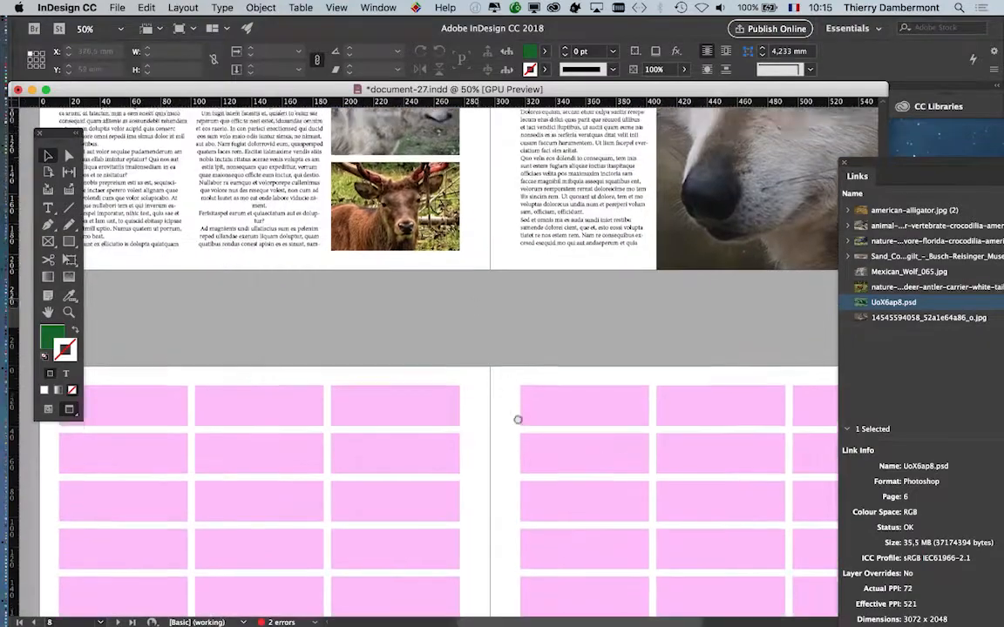
scroll(517, 420, up, 4)
scroll(504, 351, left, 5)
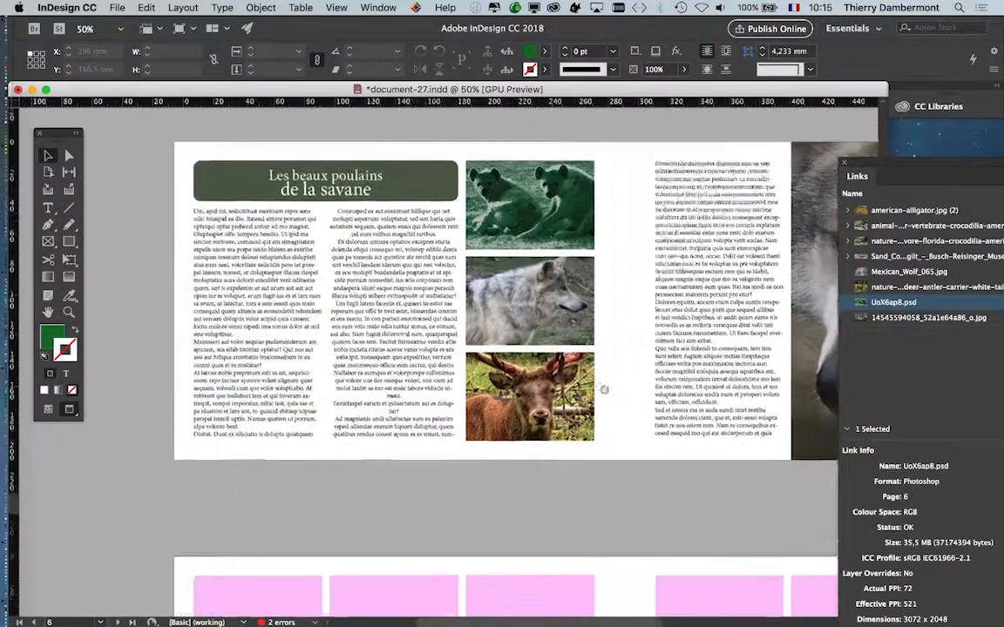
scroll(604, 390, right, 2)
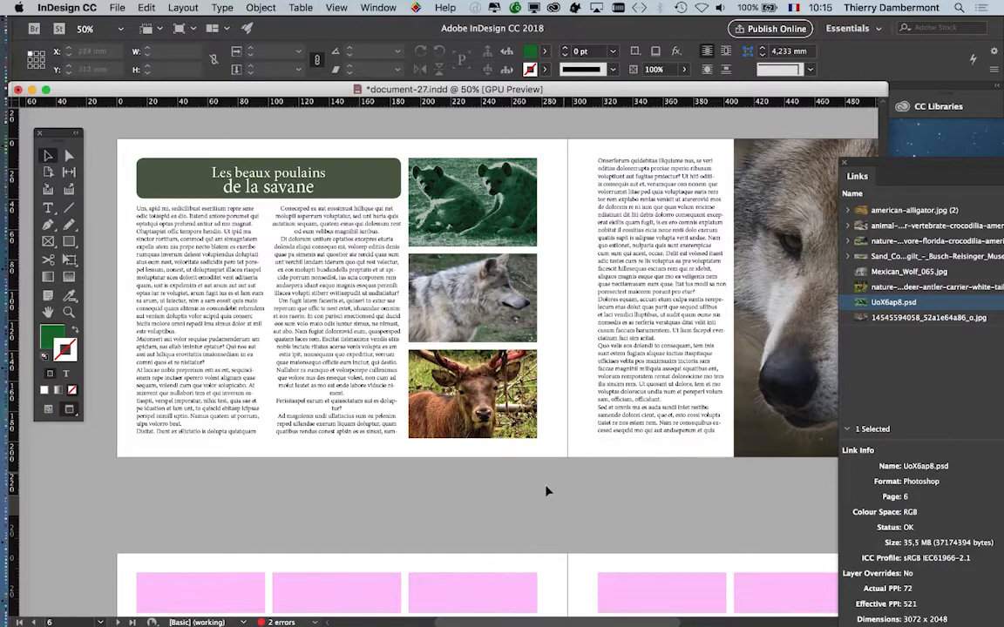
Bring the Links panel over the spread and inspect the individual placements of american-alligator.jpg and the nile-crocodile-715231.jpg image
drag(920, 165, 461, 148)
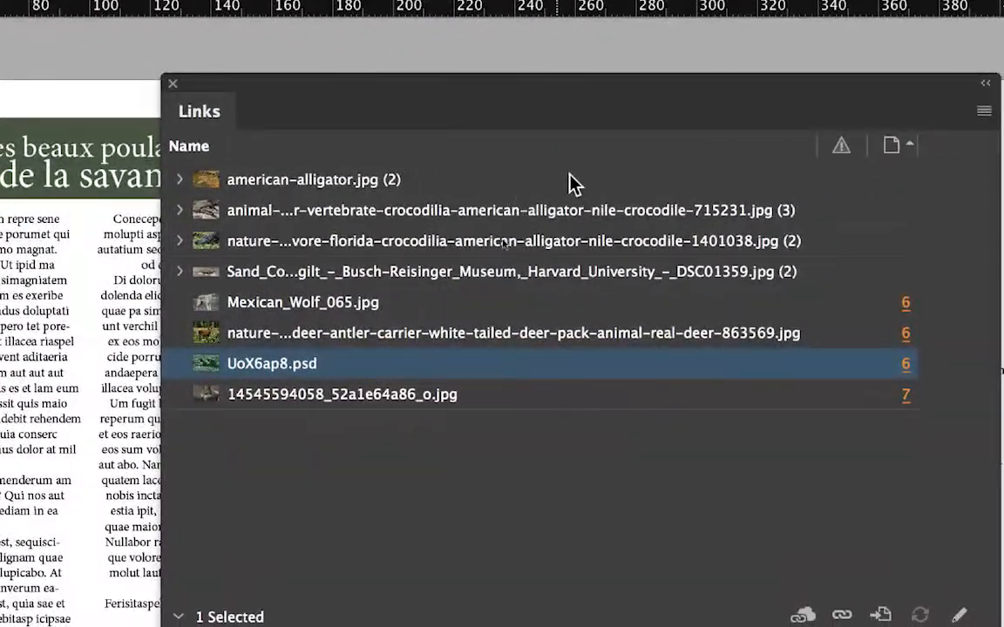
click(180, 180)
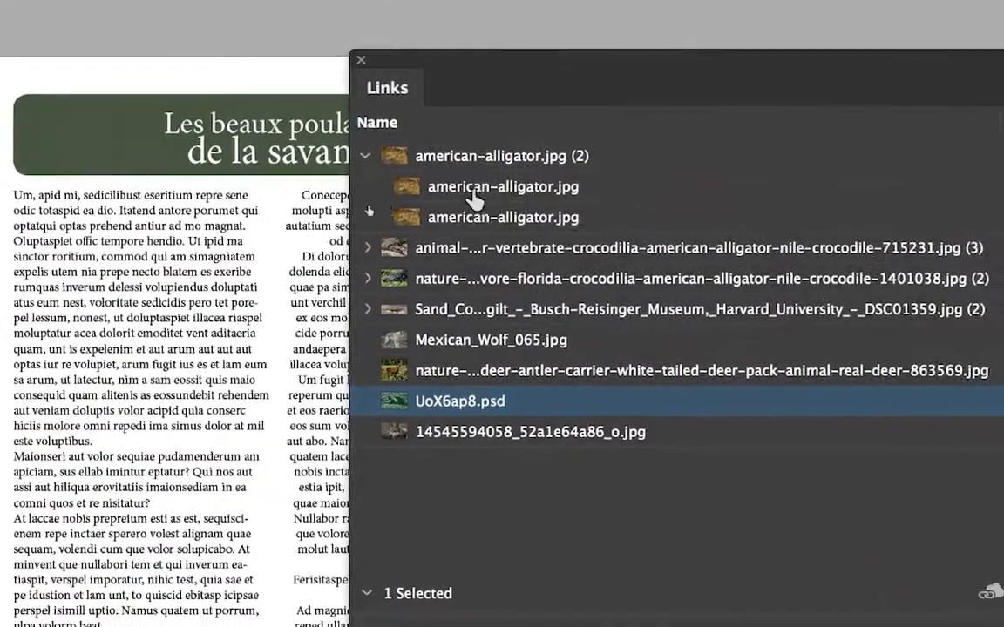
click(474, 217)
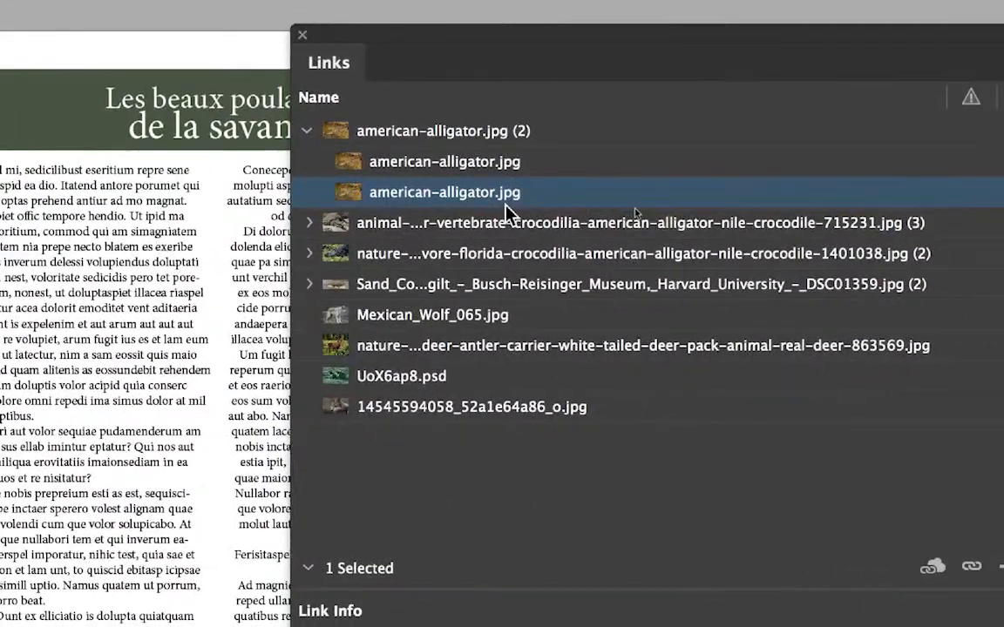
click(993, 161)
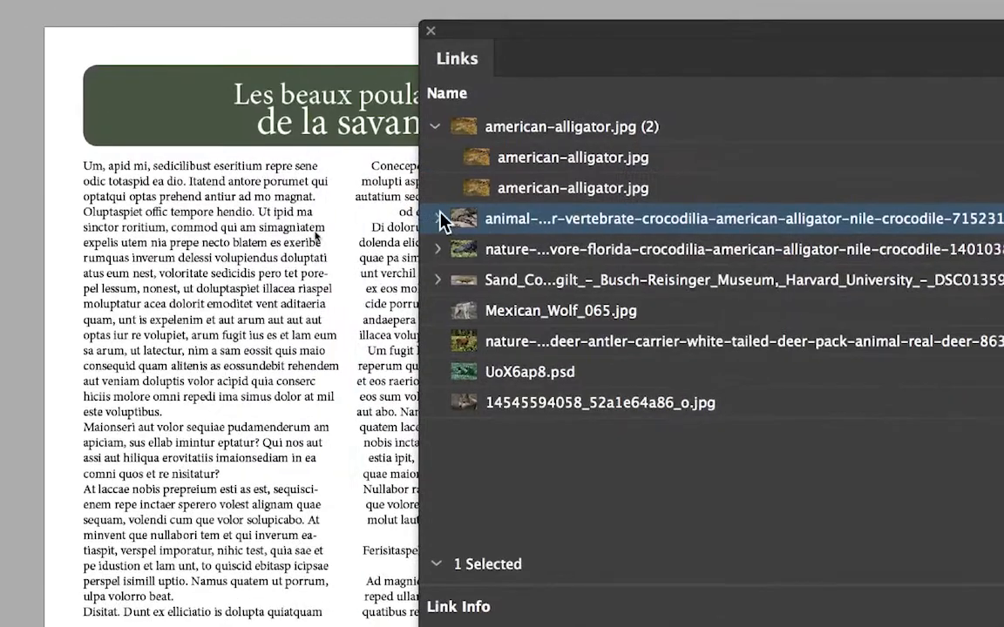
click(78, 232)
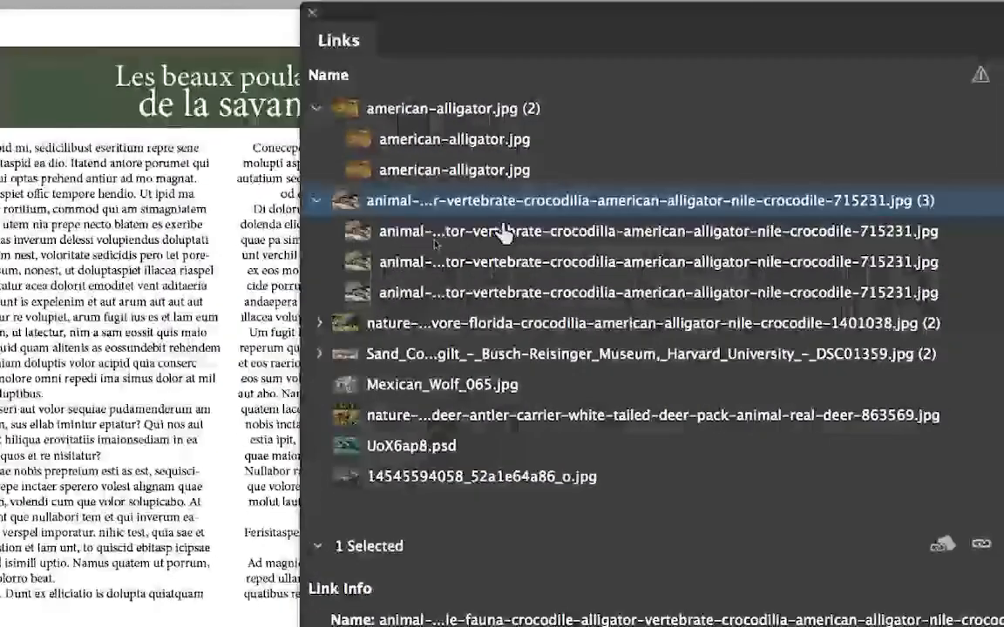
click(993, 296)
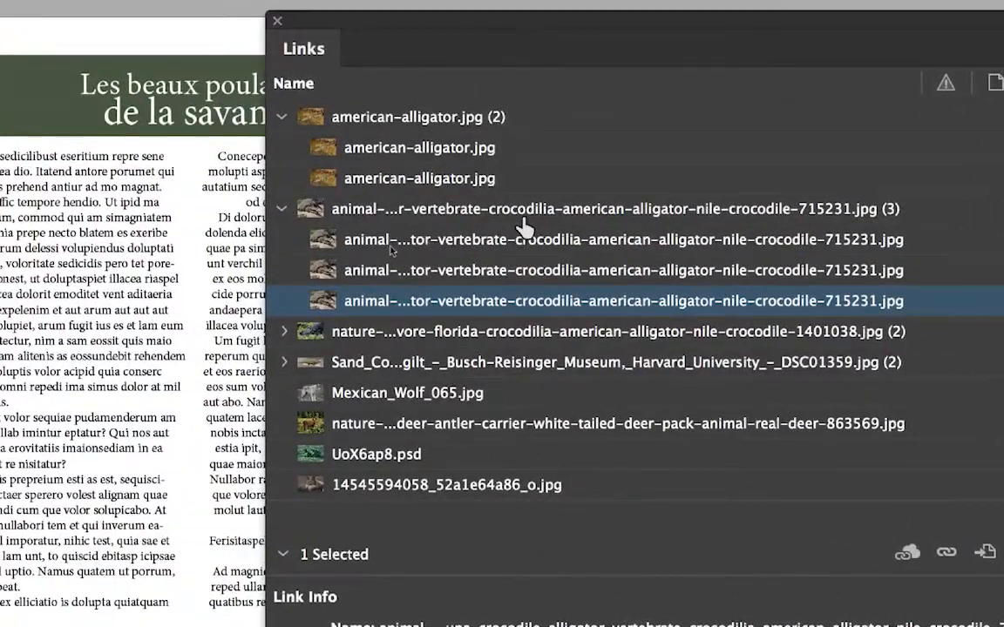
Collapse the expanded image groups in the Links panel, and move and shorten the panel to uncover more of the spread
click(281, 209)
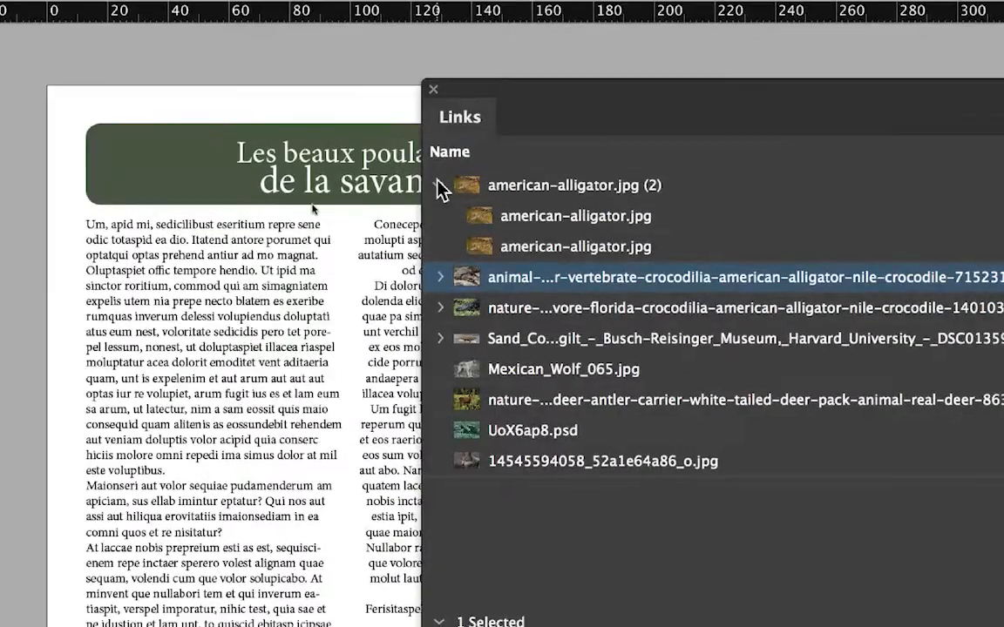
click(442, 186)
click(442, 217)
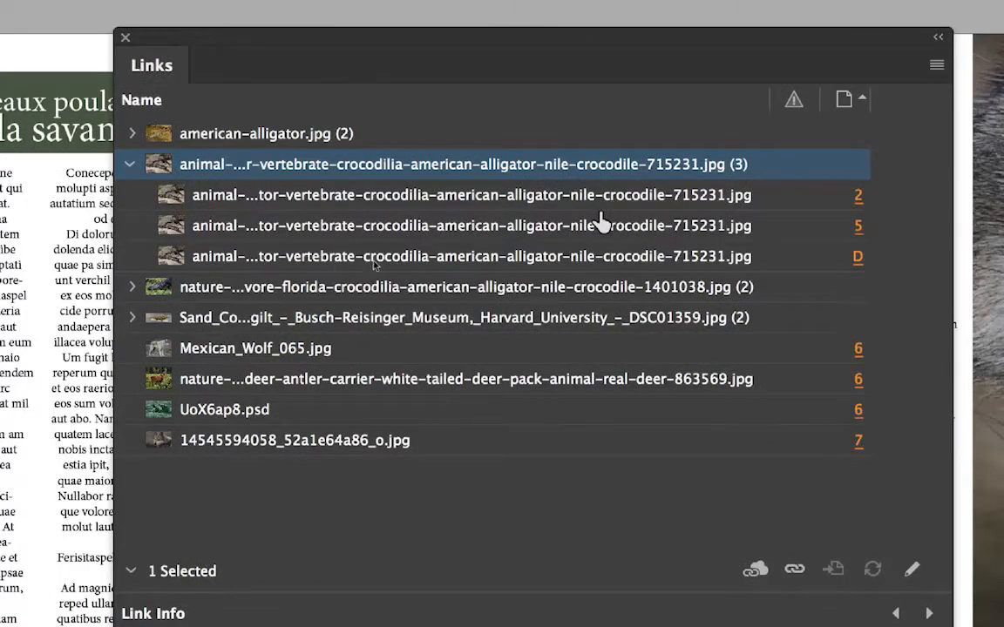
click(132, 288)
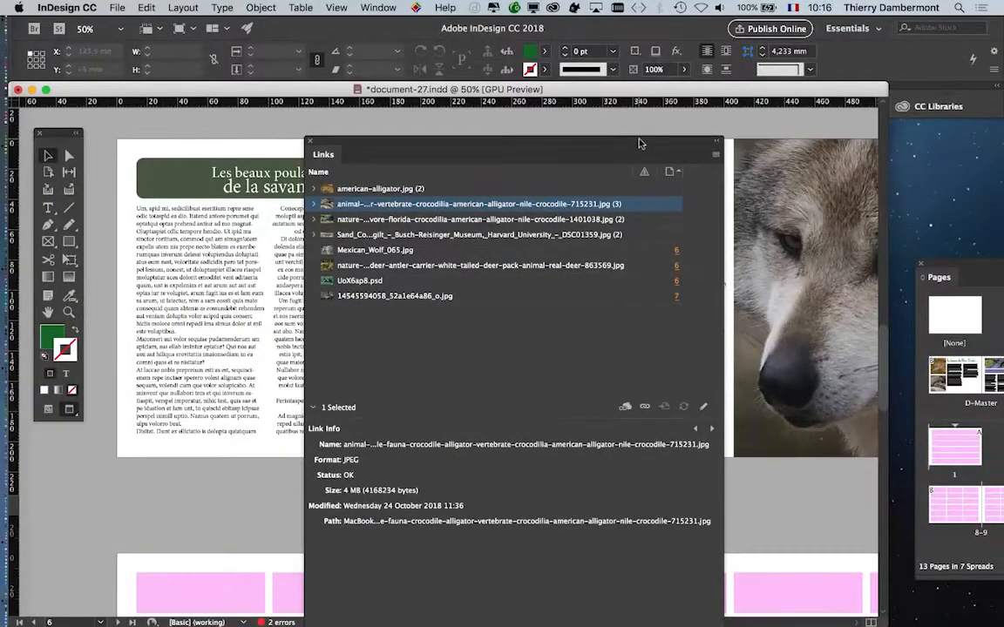
drag(575, 141, 724, 77)
drag(865, 575, 844, 471)
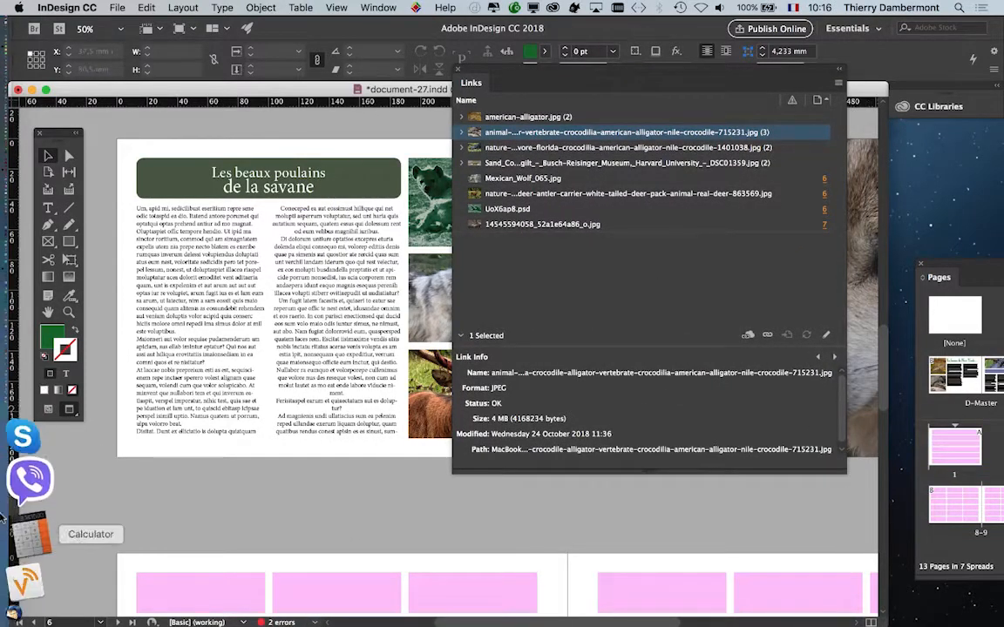
Switch to Firefox, load bing.com in place of the Bitly page and enlarge the browser window
click(29, 545)
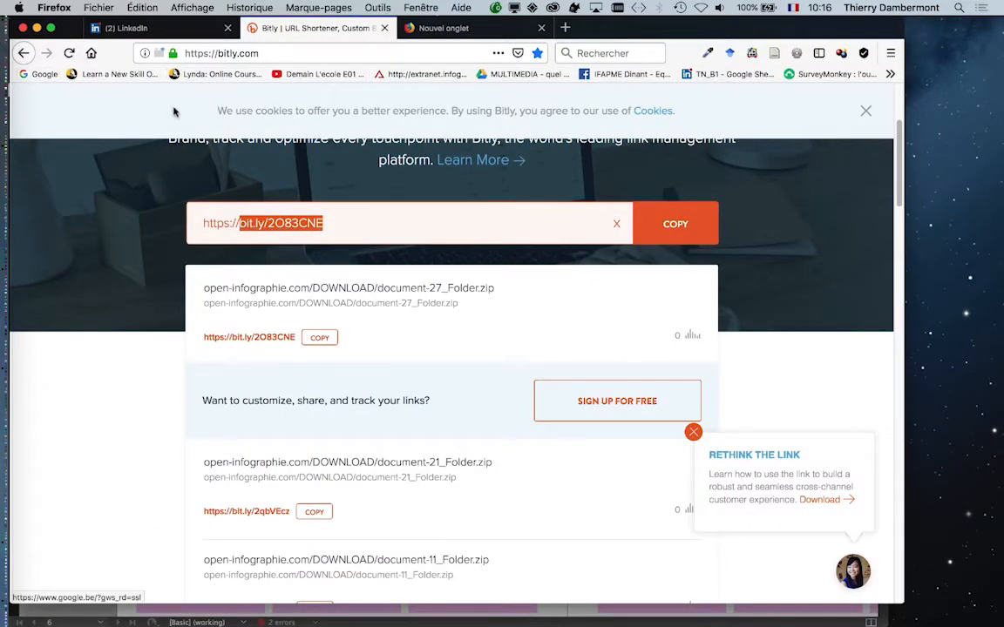
click(270, 53)
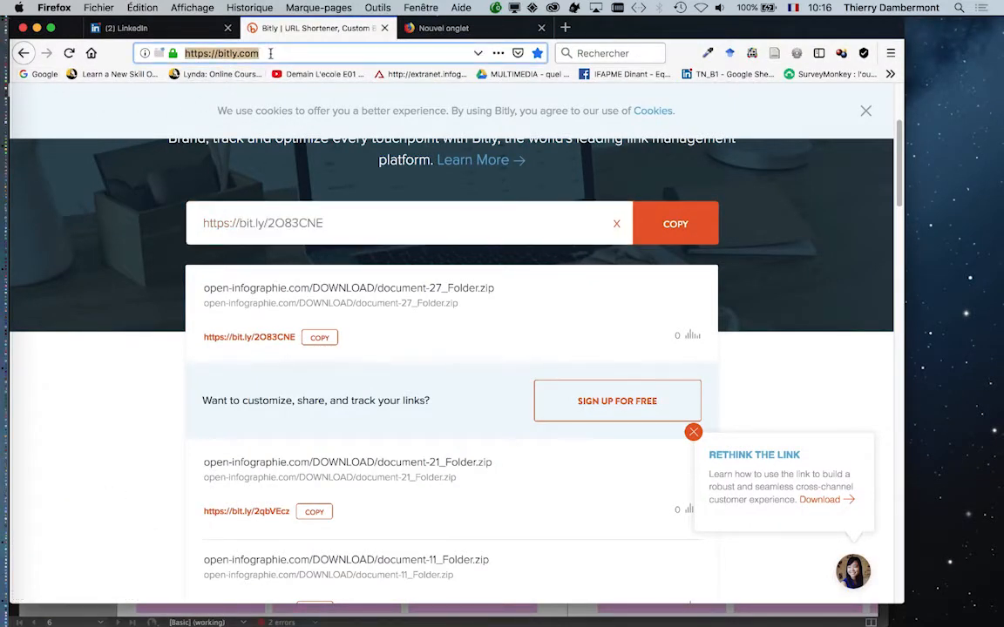
text(bing)
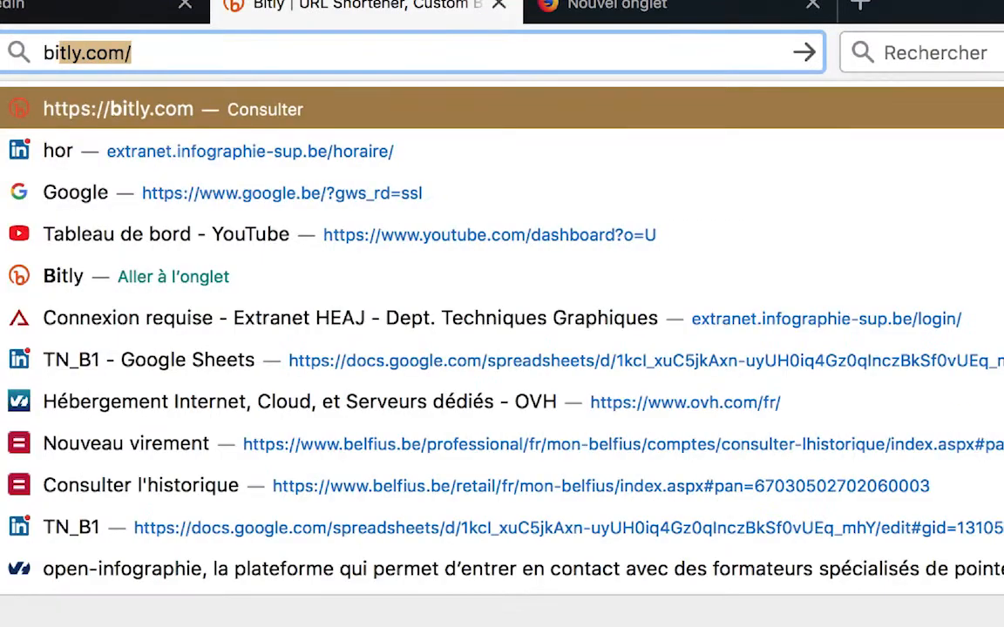
text(.)
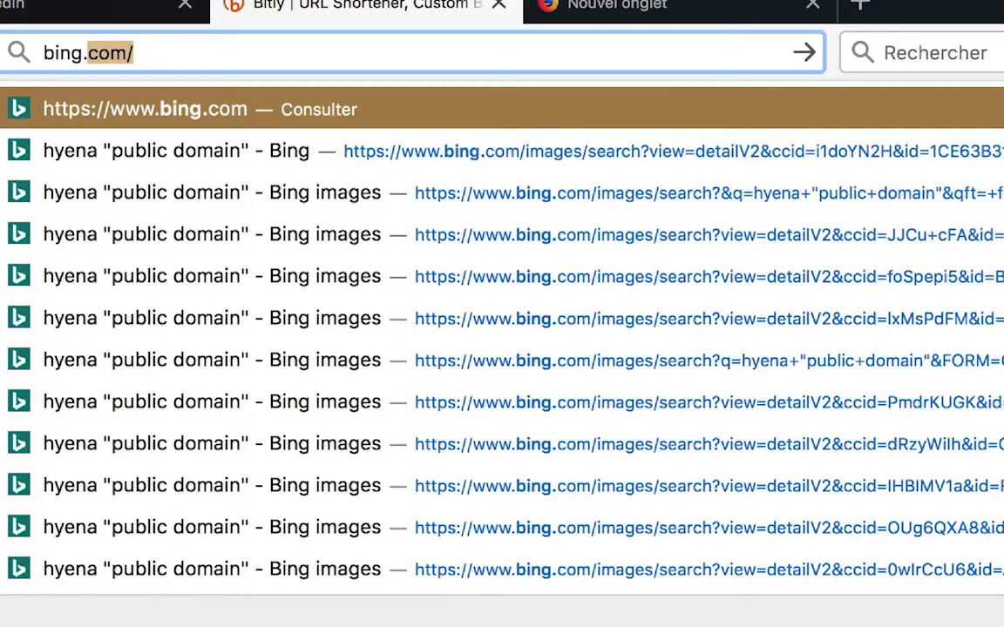
key(Return)
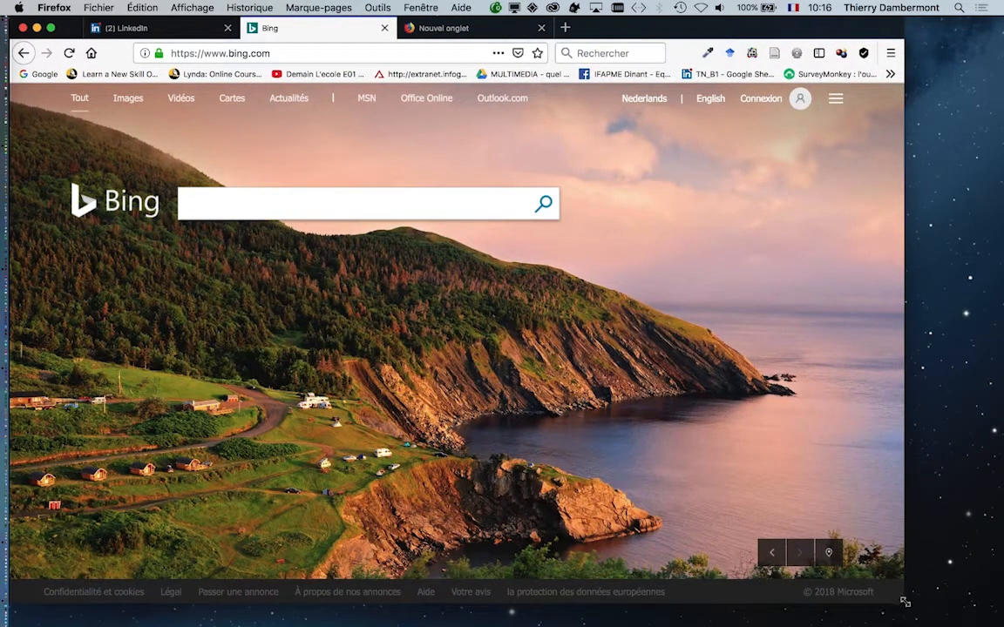
drag(879, 599, 975, 606)
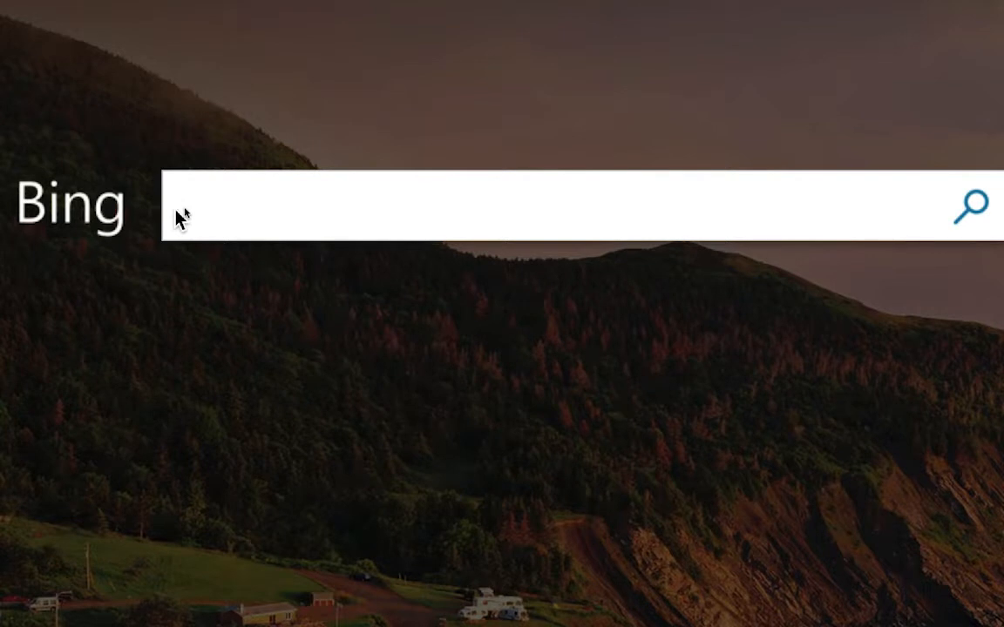
Search Bing for "vintage car" and dismiss the search suggestions
text(vintage car)
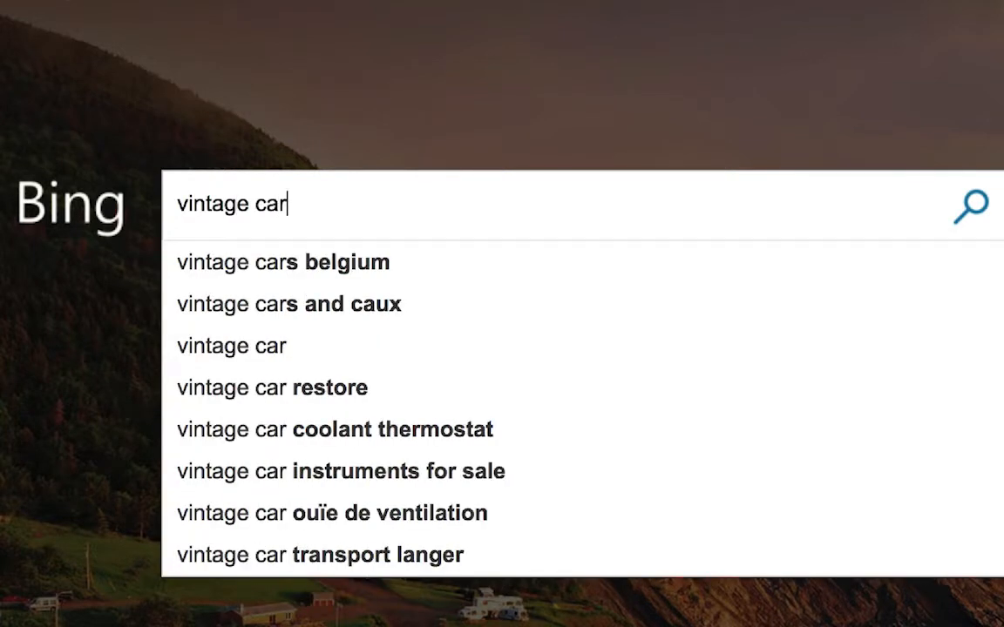
key(Return)
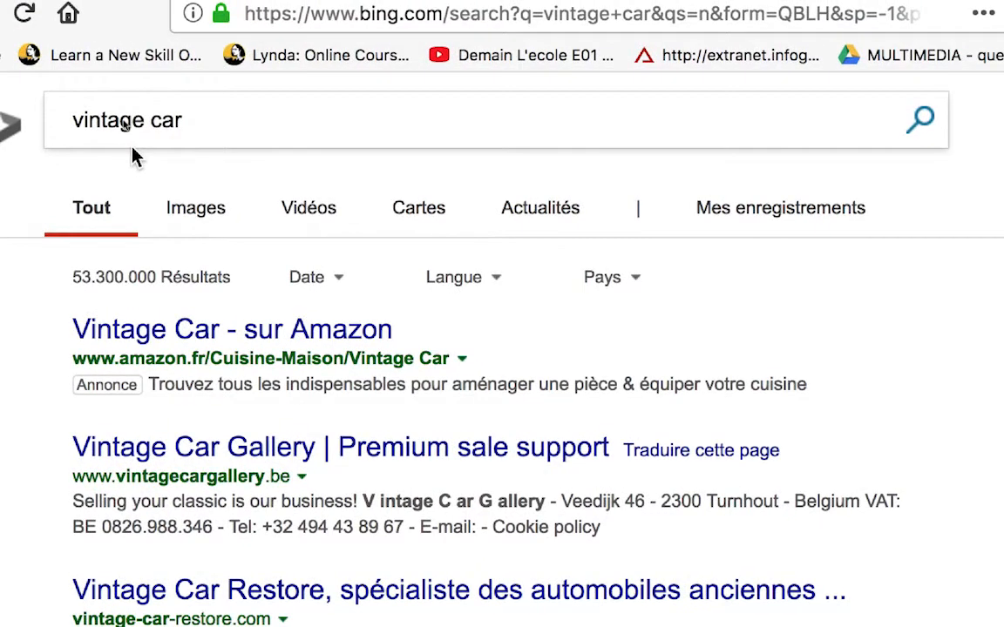
click(79, 127)
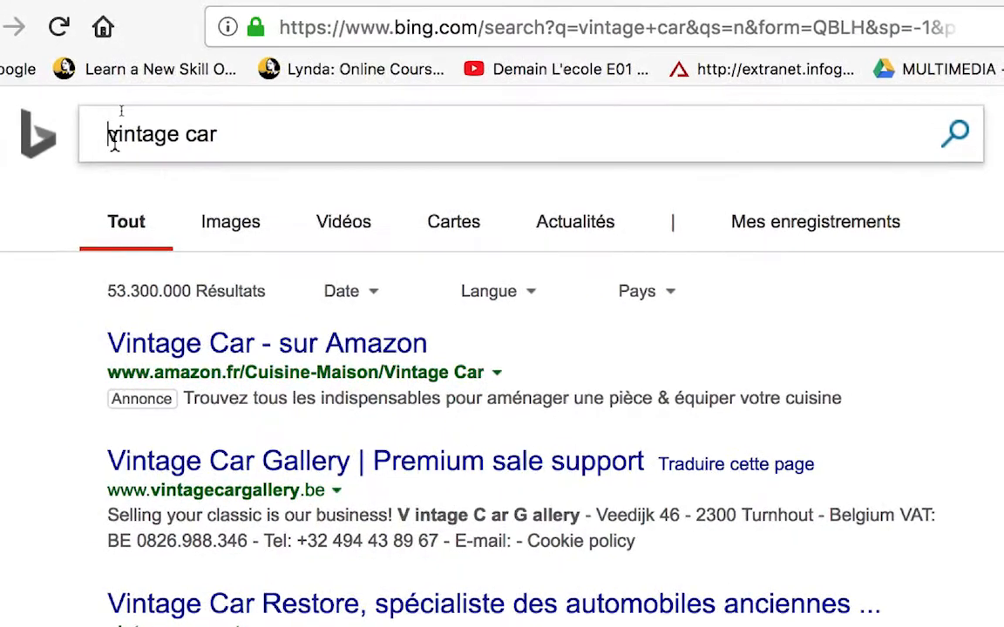
click(231, 135)
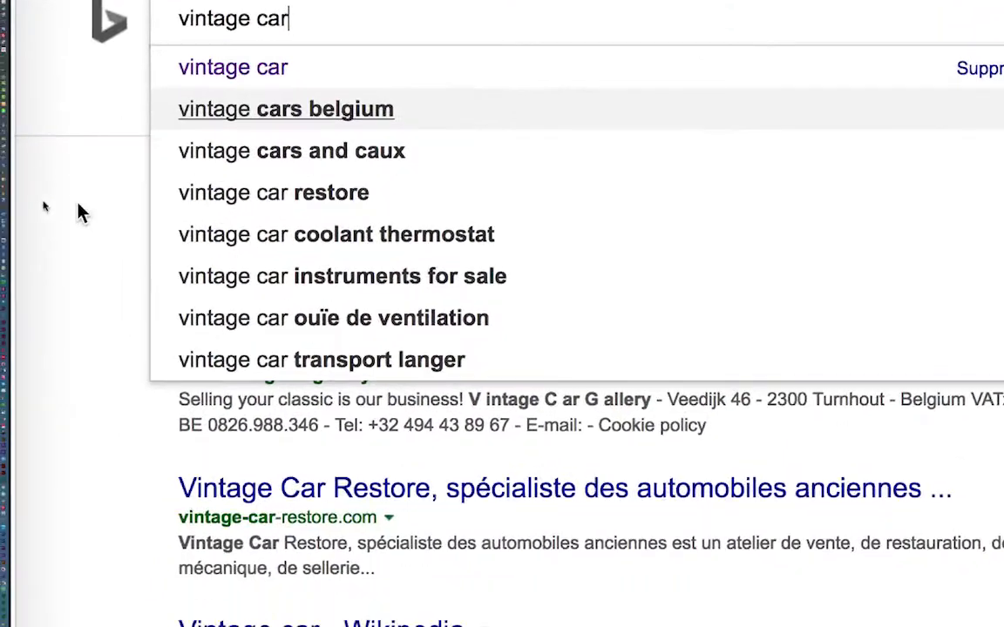
click(78, 213)
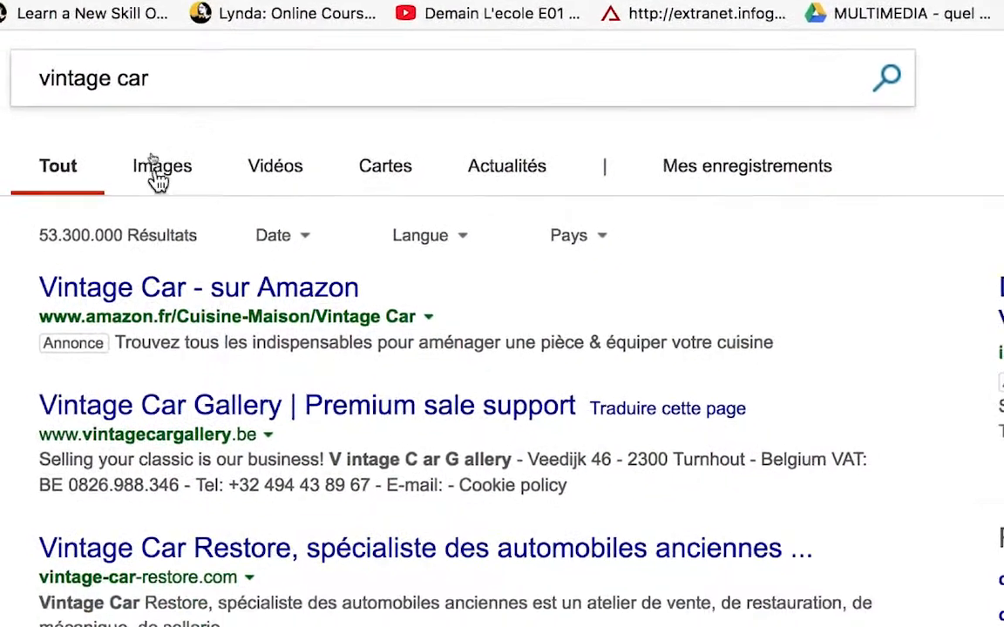
Show the image results for "vintage car" and restrict them to a size of at least 1500 x 1500 px
click(162, 167)
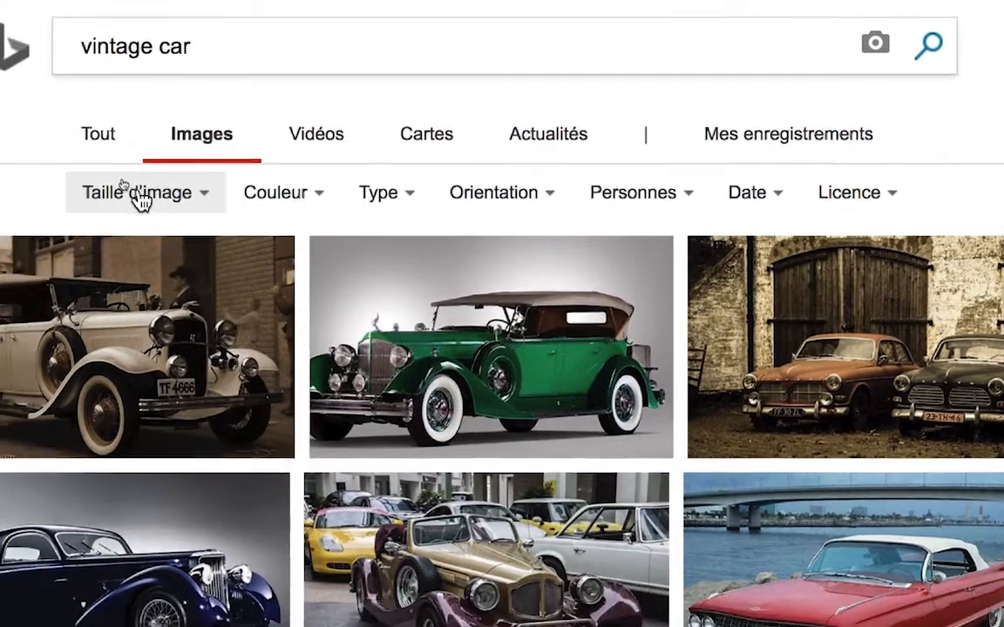
click(110, 232)
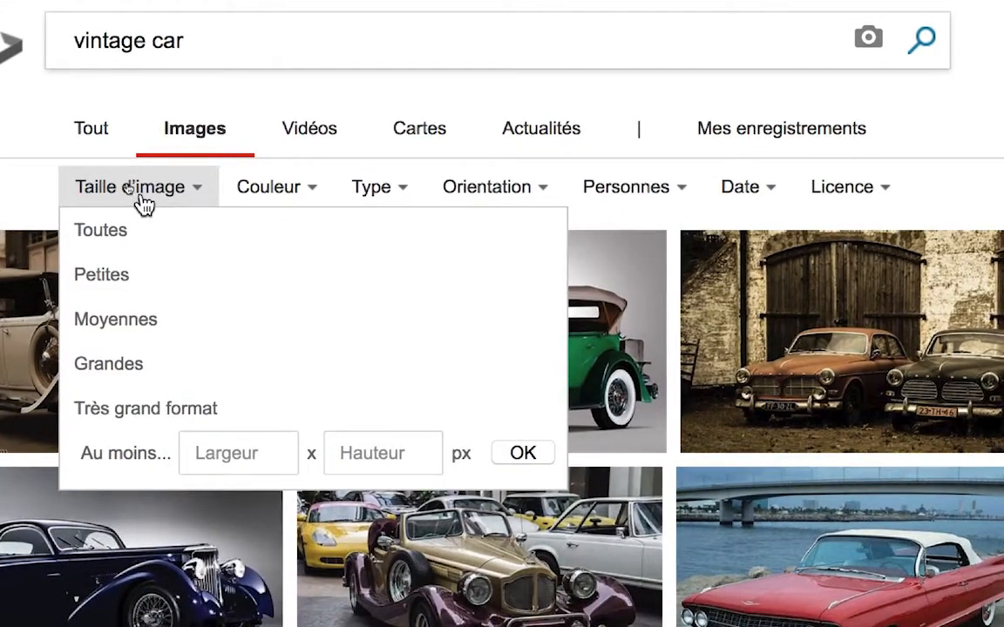
click(138, 191)
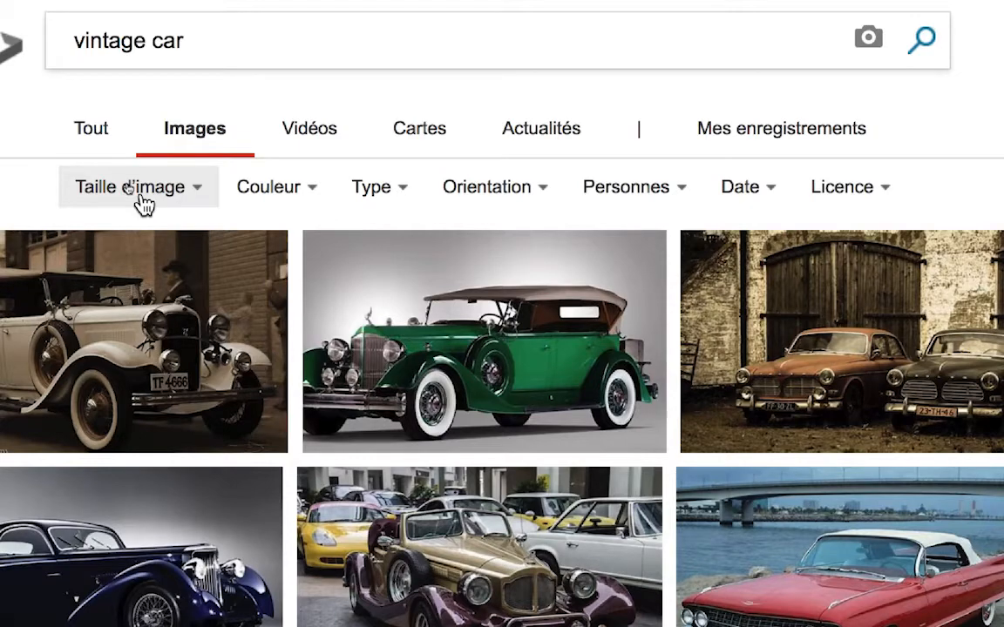
click(139, 190)
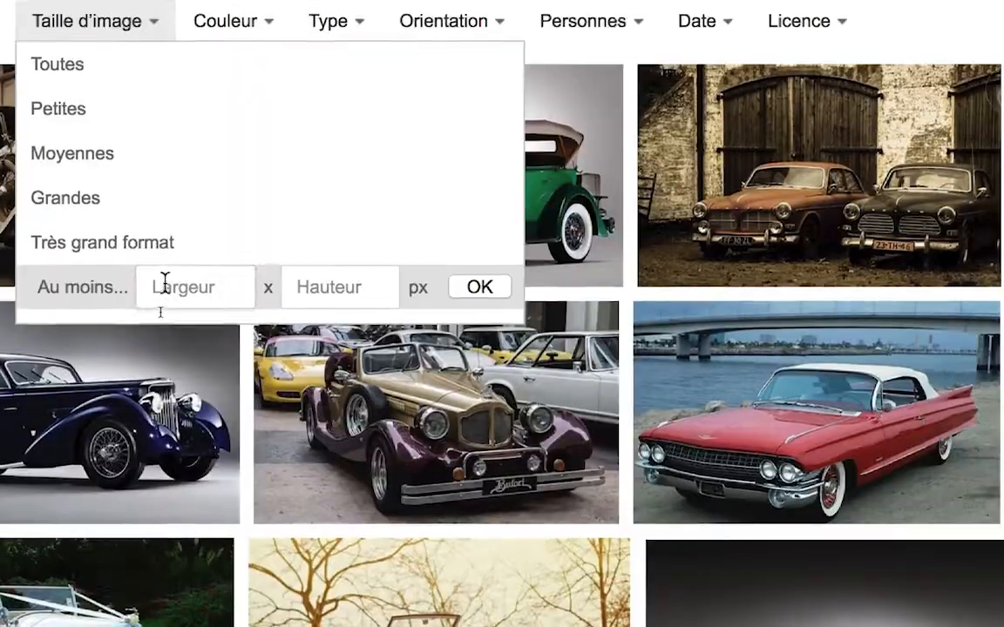
click(208, 455)
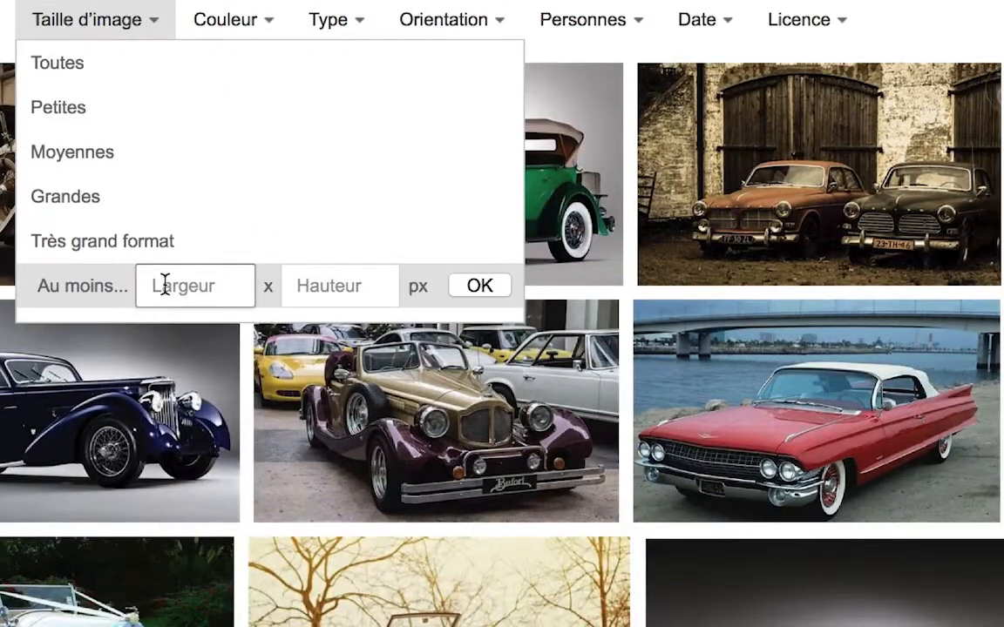
text(1500)
key(Tab)
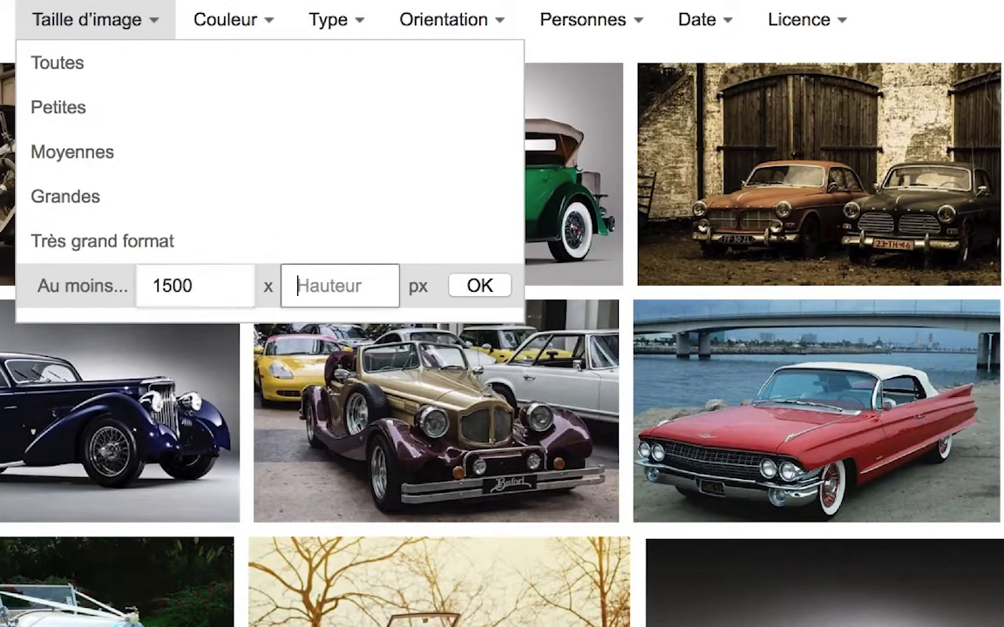
text(1500)
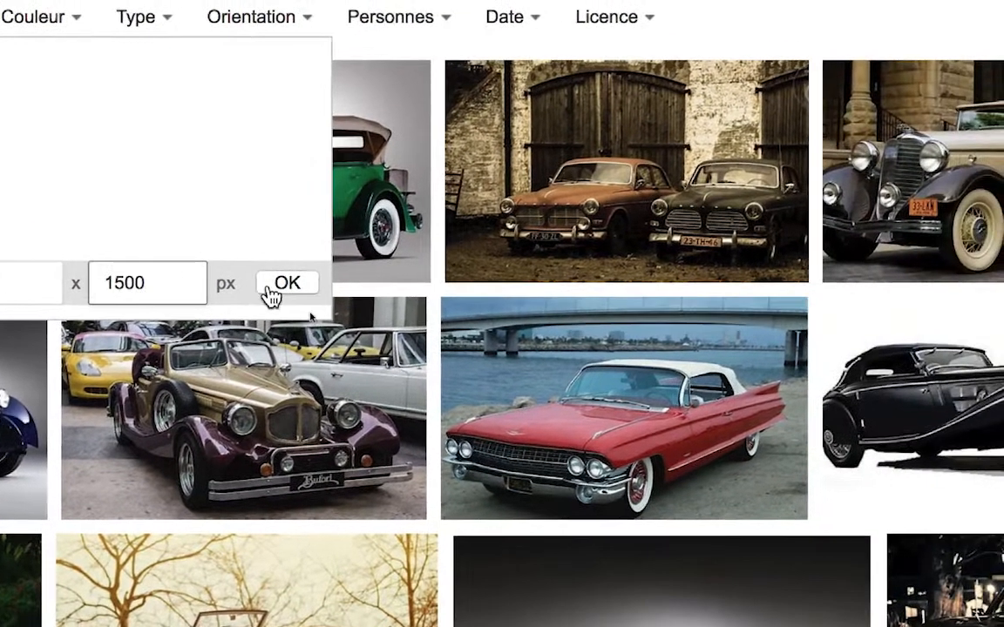
click(271, 287)
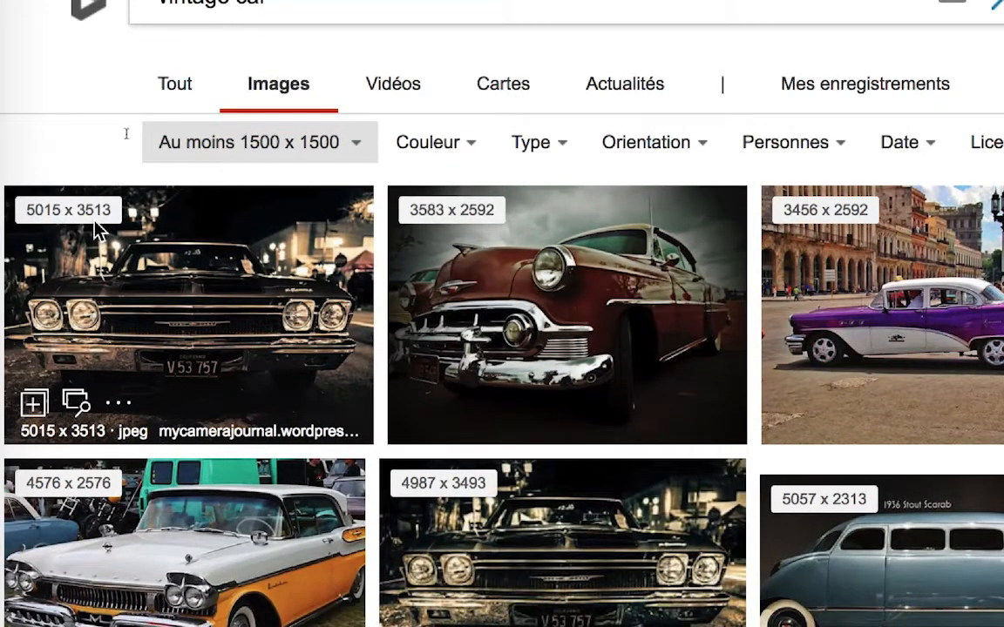
Check which licence options are available for filtering the vintage car images
click(135, 10)
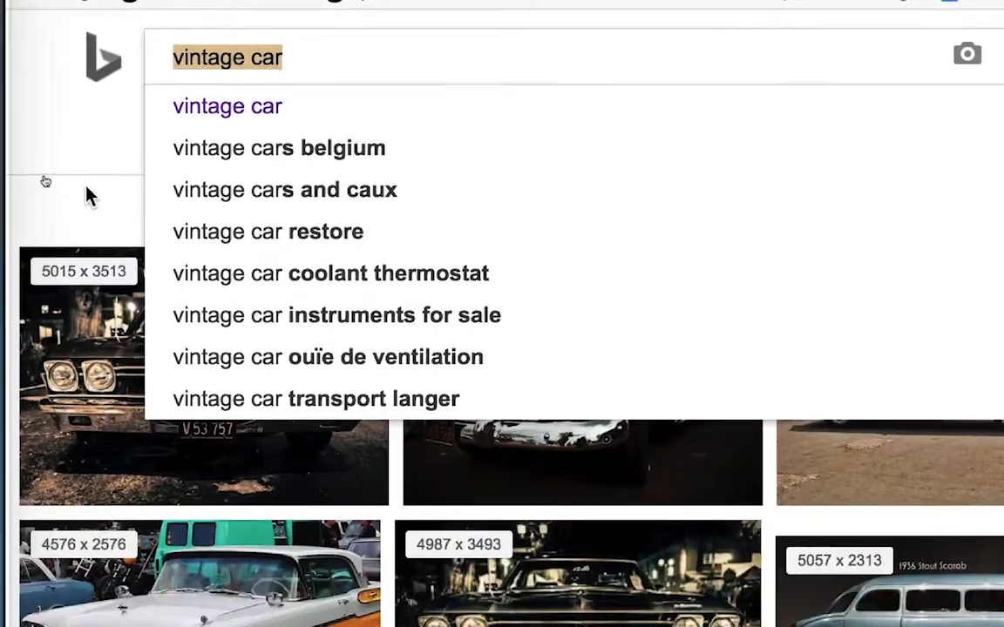
click(87, 196)
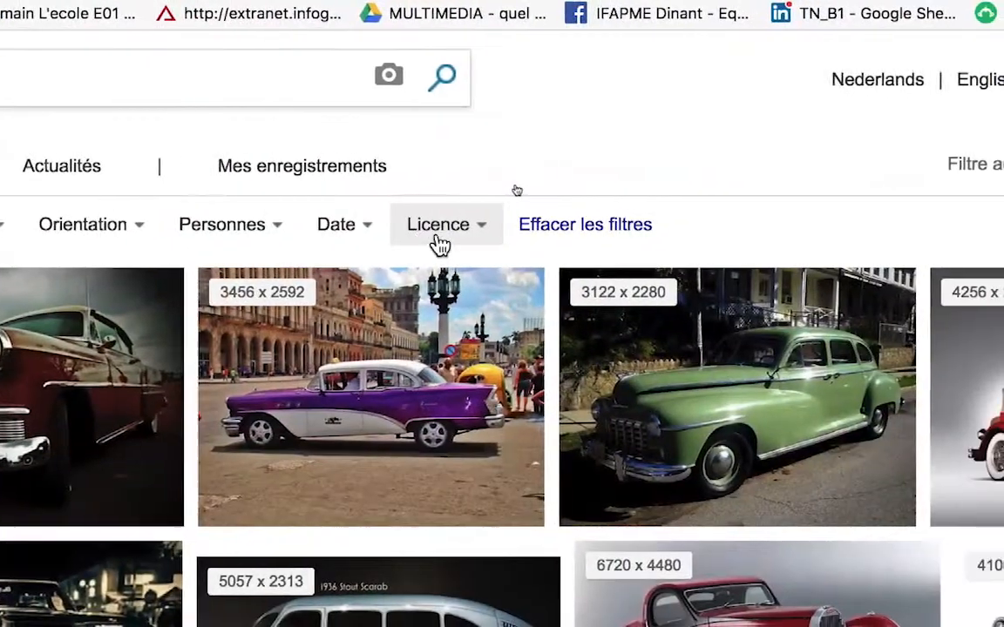
click(971, 235)
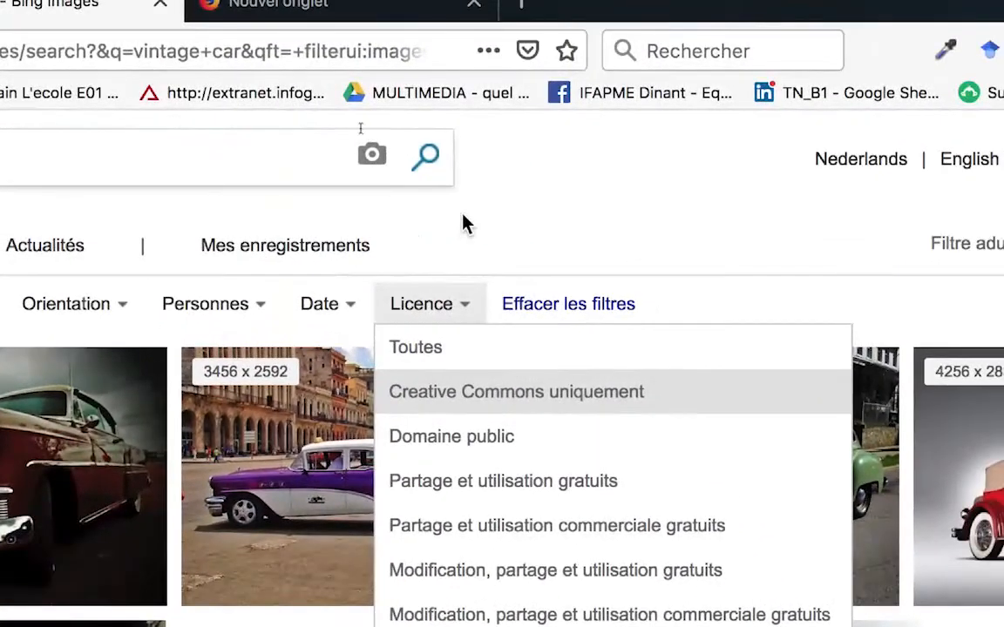
Refine the image search to vintage car "public domain"
click(4, 174)
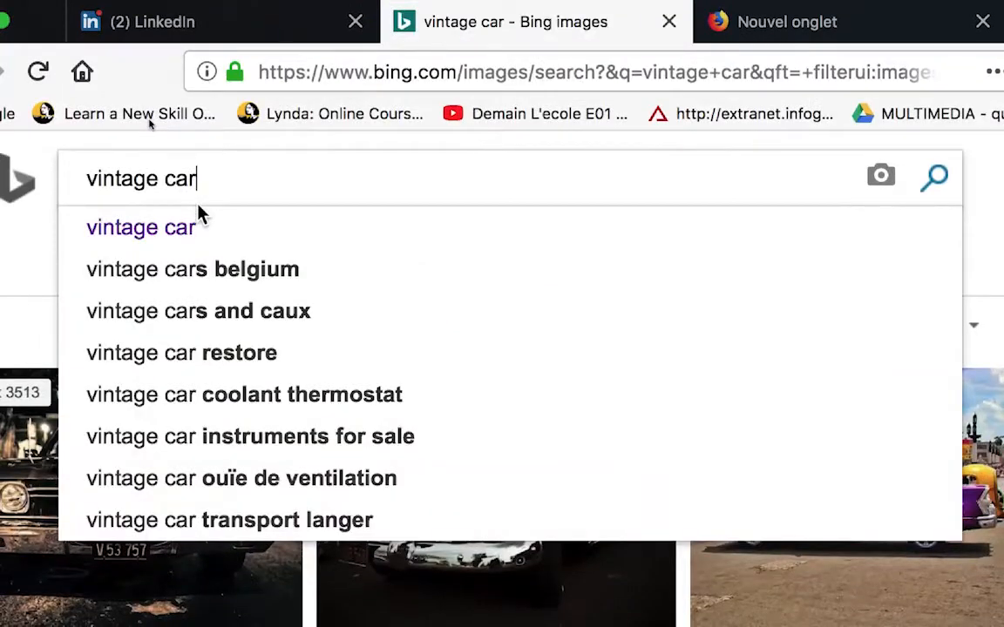
text("pub)
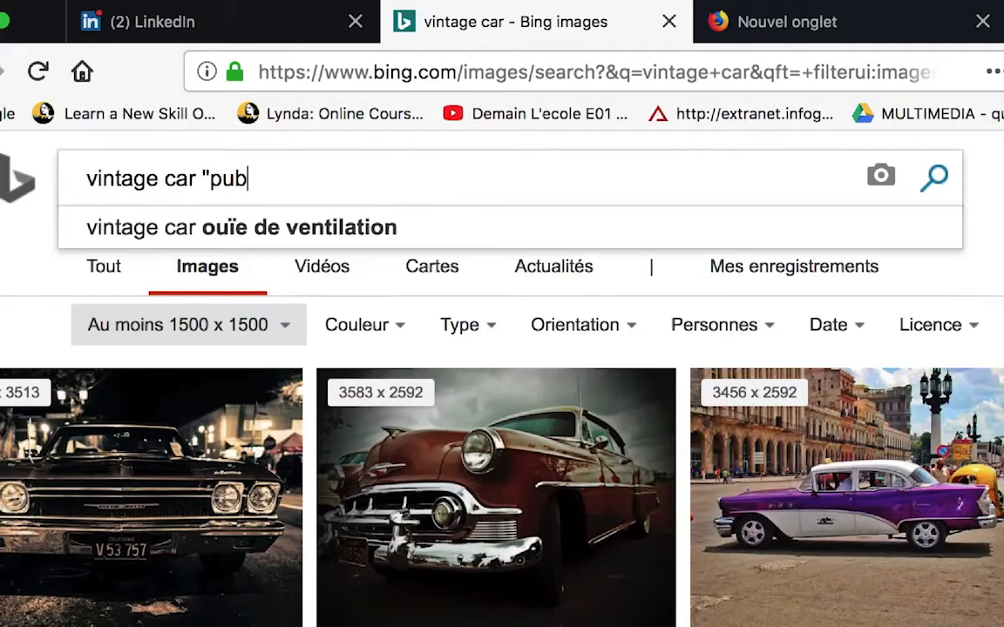
text(lic domain")
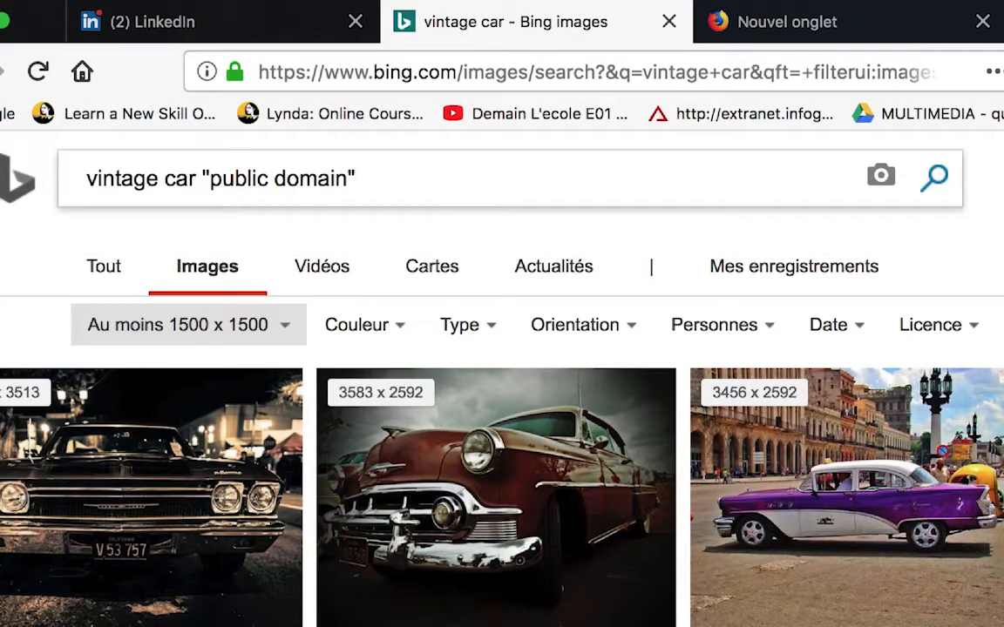
key(Return)
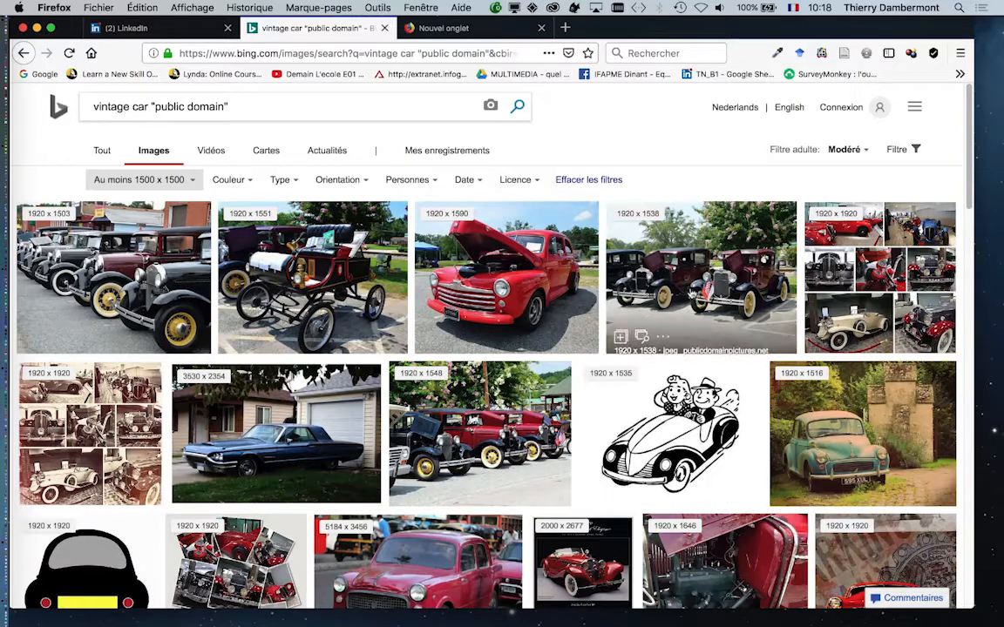
Look over the image results and display the first photo, the row of vintage cars from publicdomainpictures.net, at full size
mouse_move(709, 478)
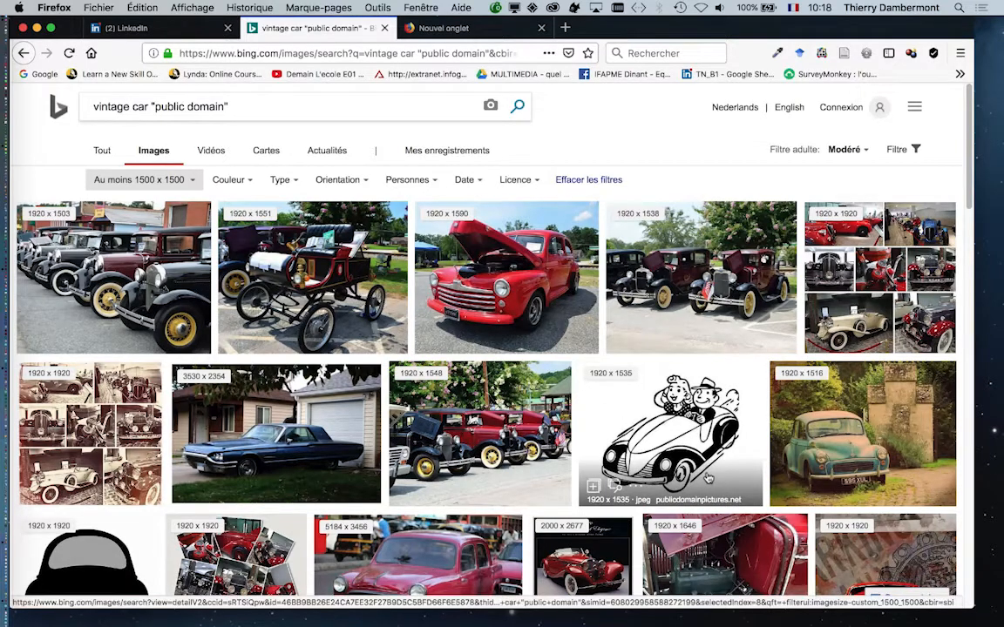
scroll(708, 479, down, 1)
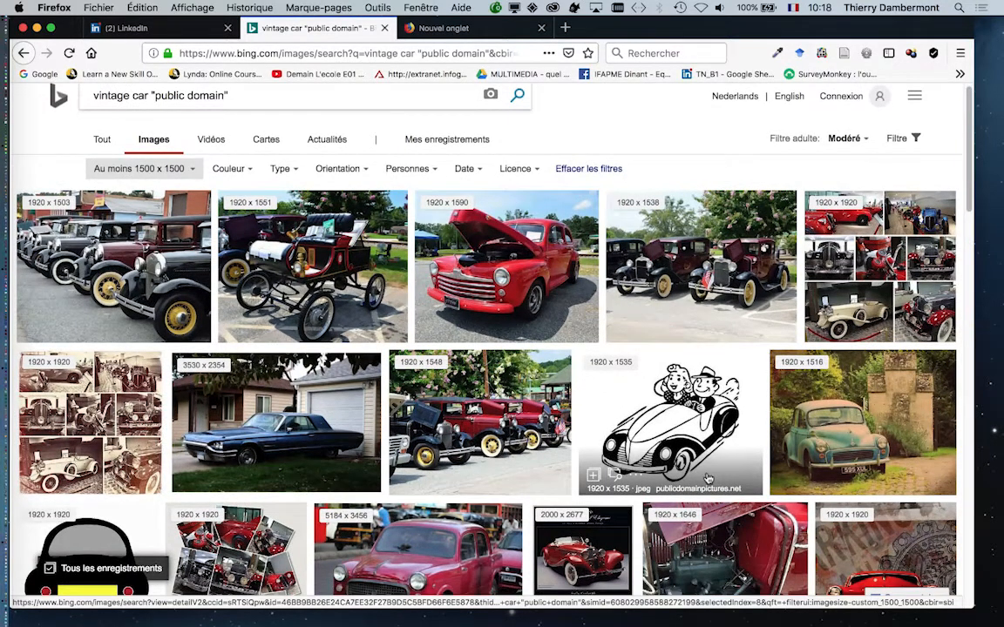
scroll(709, 479, up, 1)
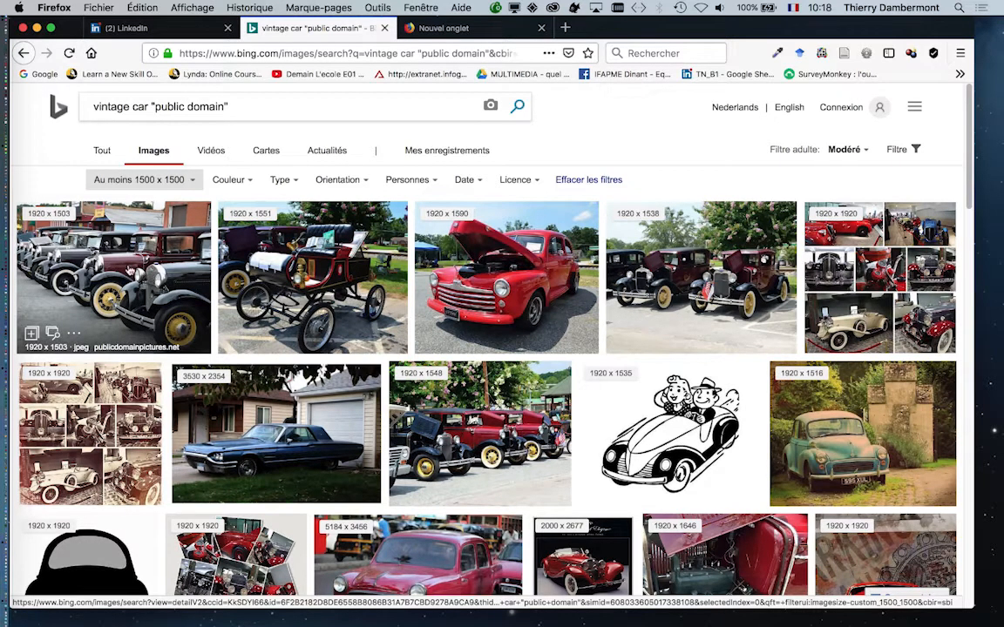
click(117, 257)
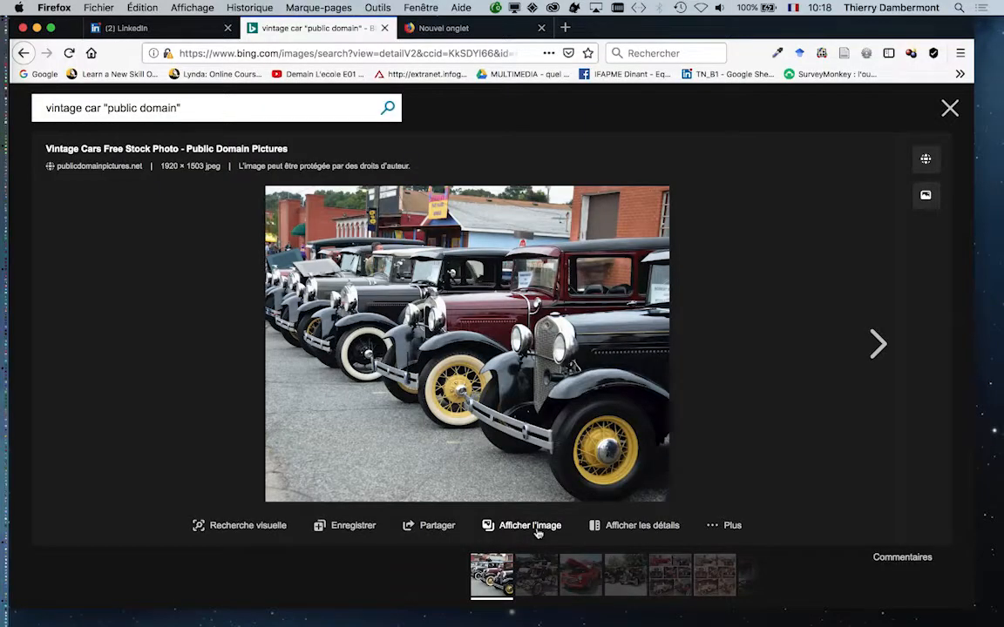
click(537, 527)
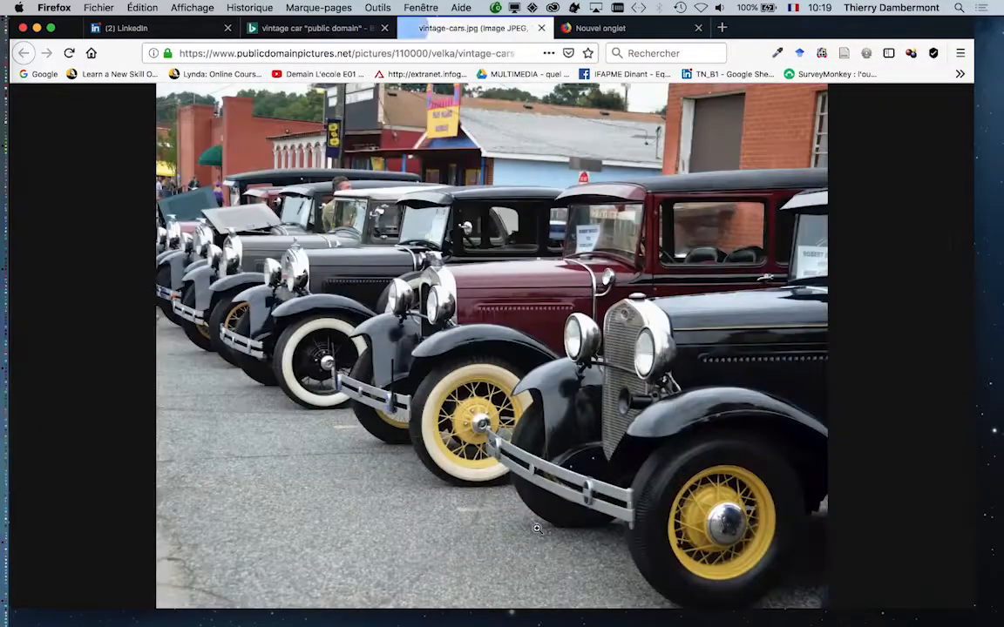
Save the photo as vintage-cars.jpg in the Links folder of document-27_Folder inside InDesign SESSION 4
right_click(499, 296)
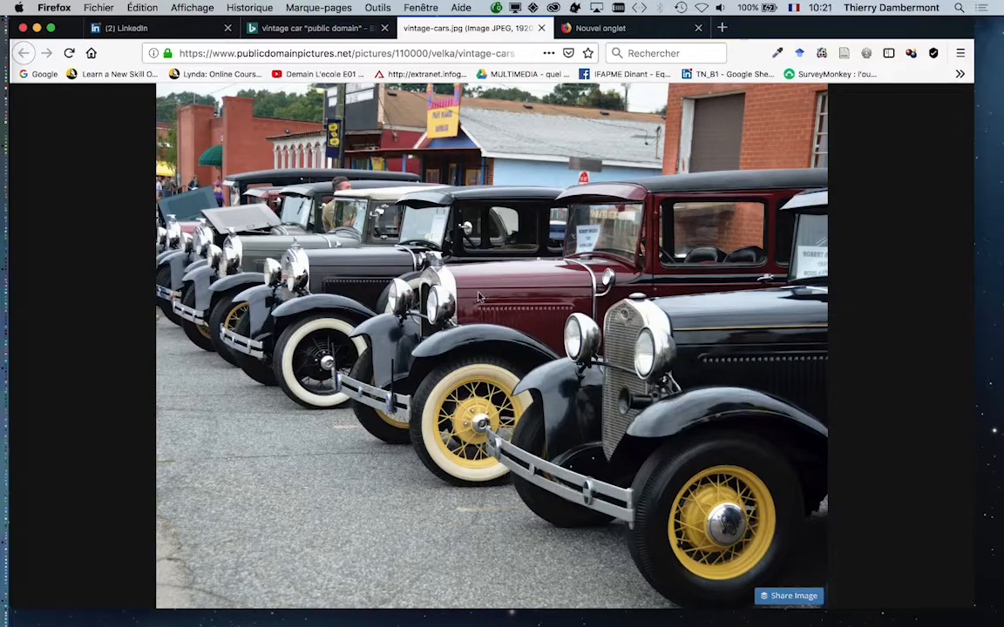
right_click(480, 291)
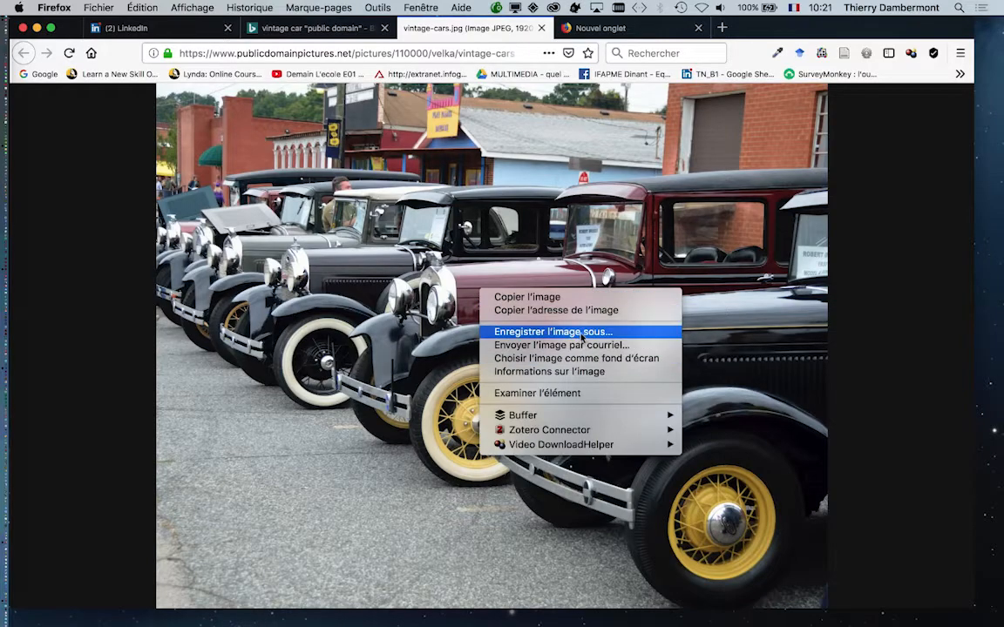
click(581, 333)
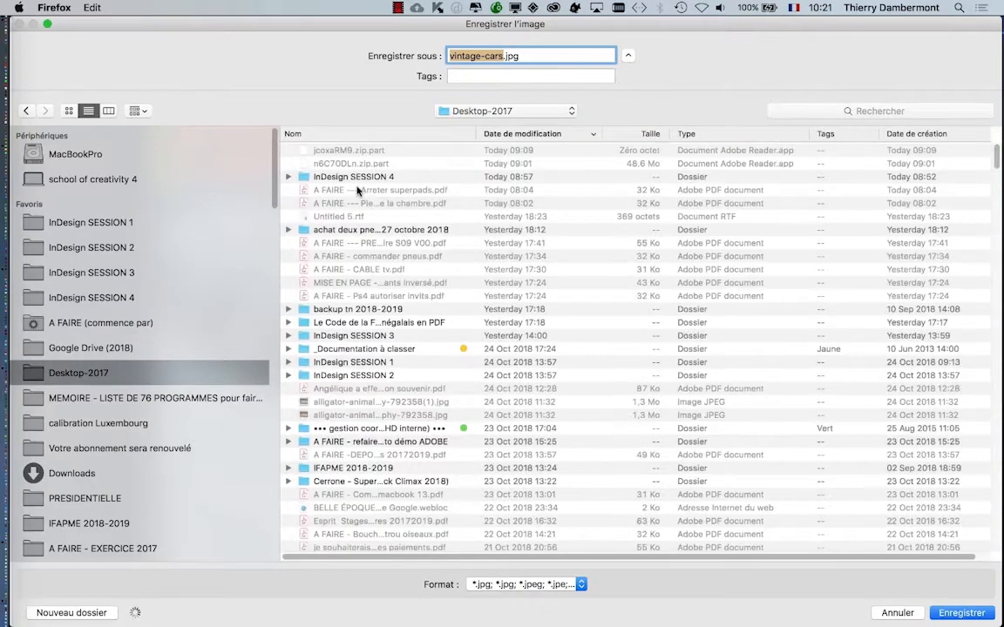
click(144, 297)
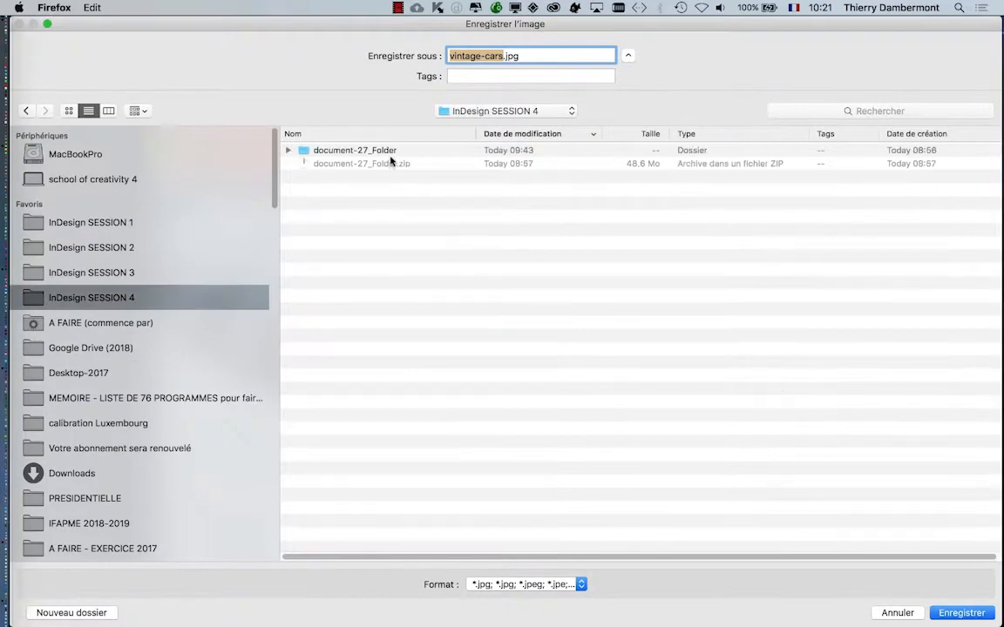
double_click(390, 153)
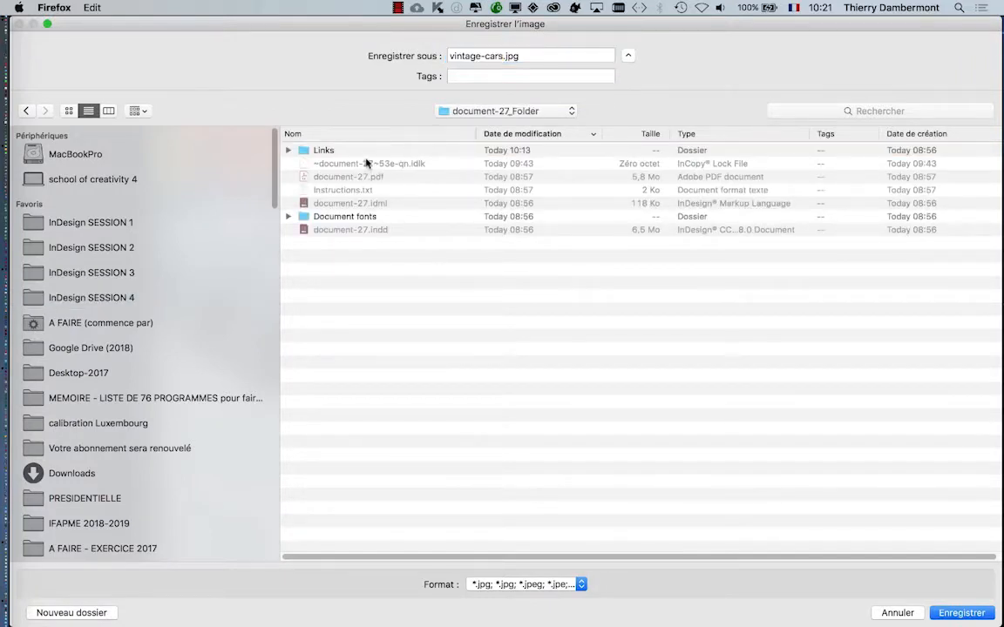
double_click(366, 151)
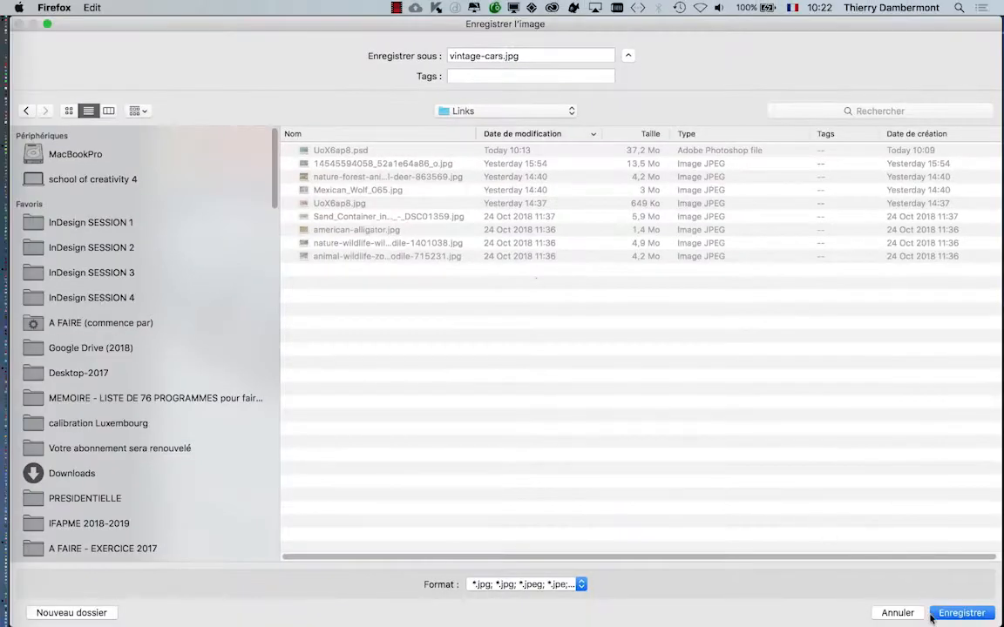
click(934, 614)
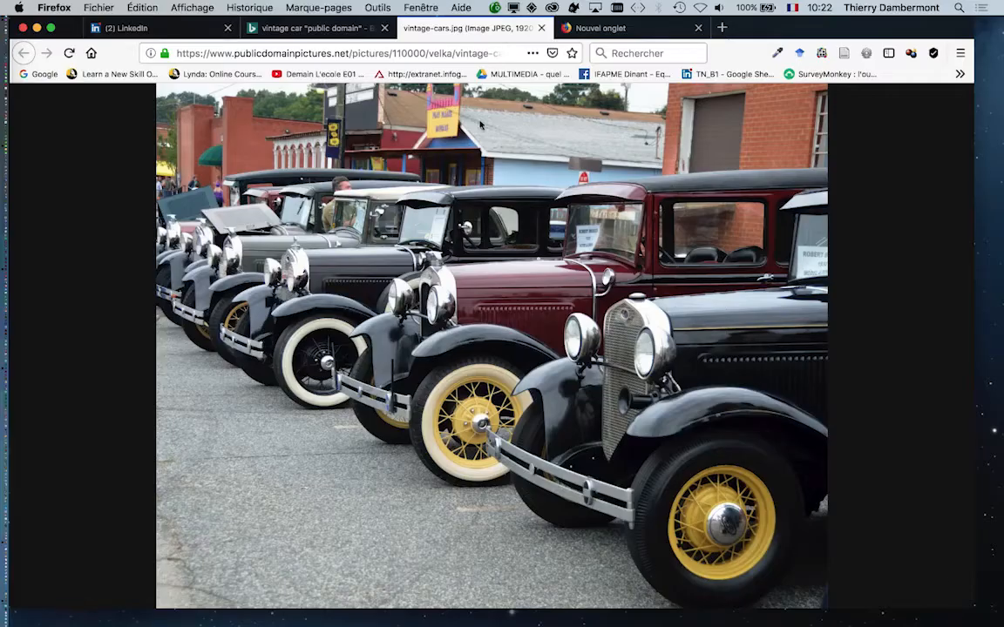
Return to the Bing page and close the image preview to get back to the public domain results
click(325, 28)
click(140, 28)
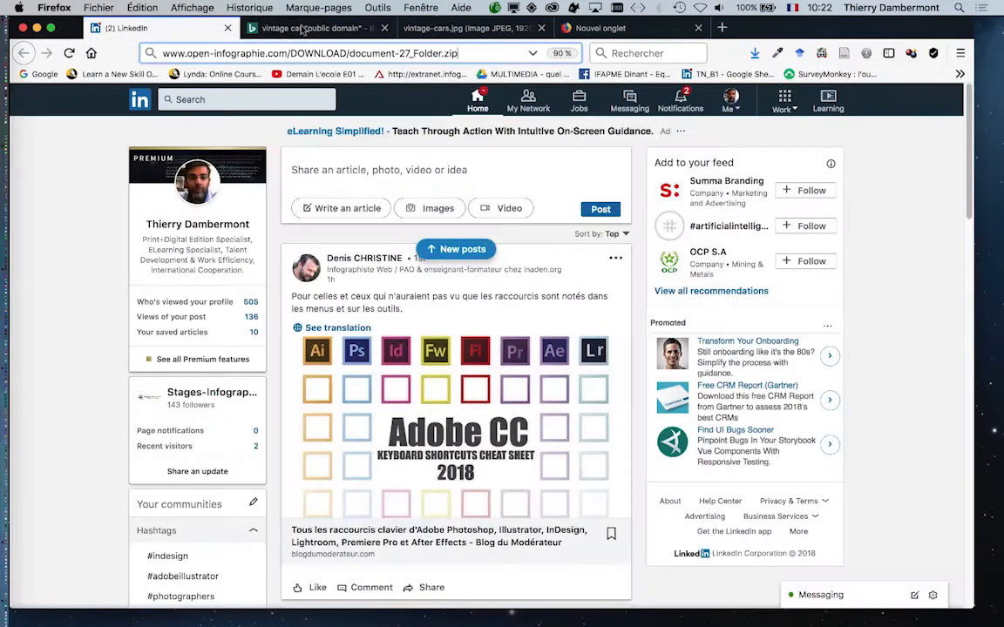
click(314, 28)
click(949, 108)
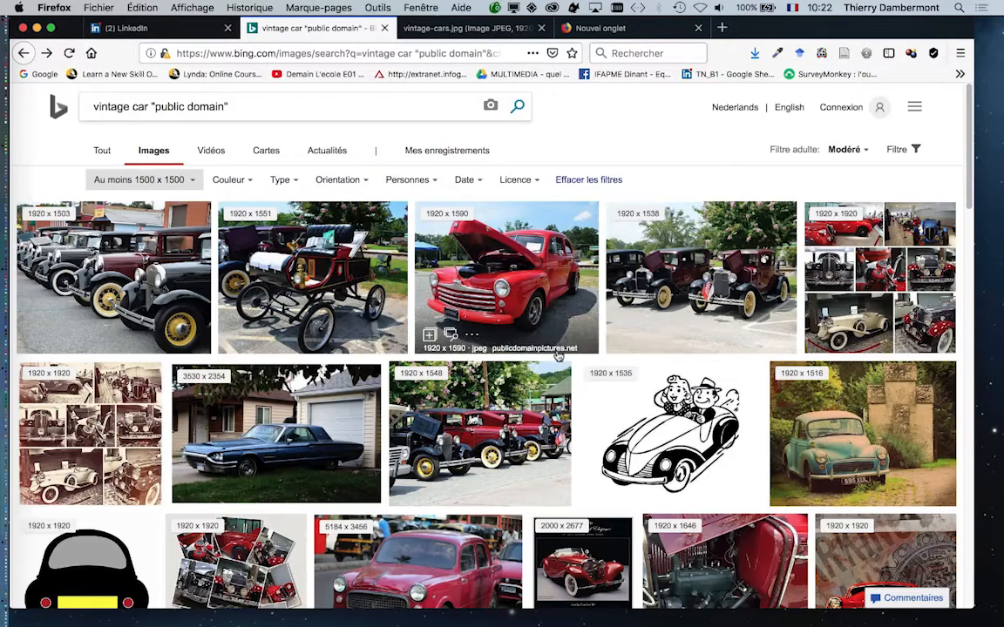
Find the light blue vintage car photo from absfreepic.com, request its full-size image, and go back to the vintage-cars.jpg page
scroll(480, 366, down, 2)
scroll(480, 366, down, 3)
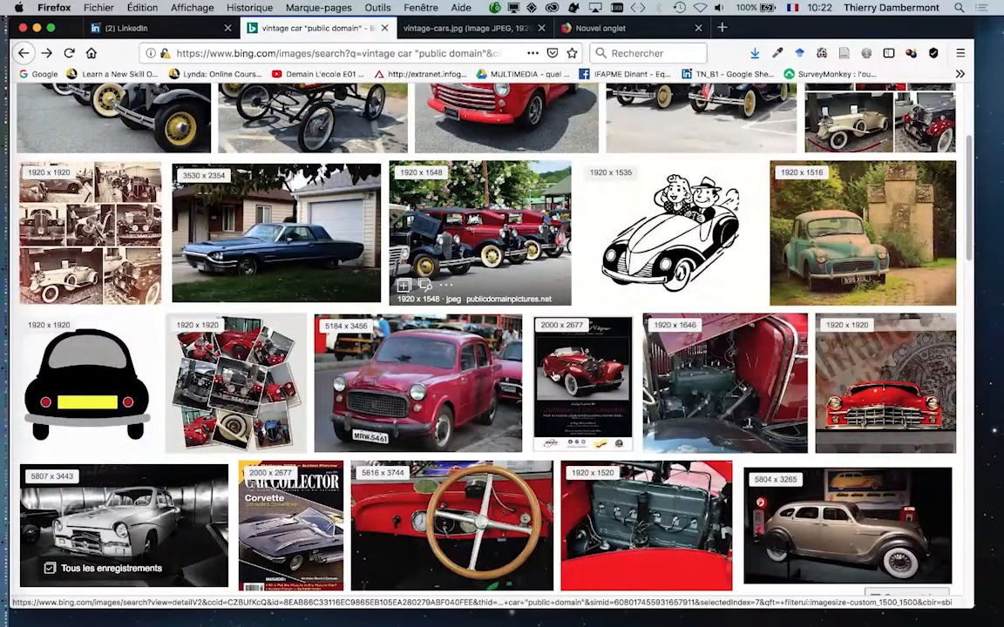
scroll(481, 261, down, 8)
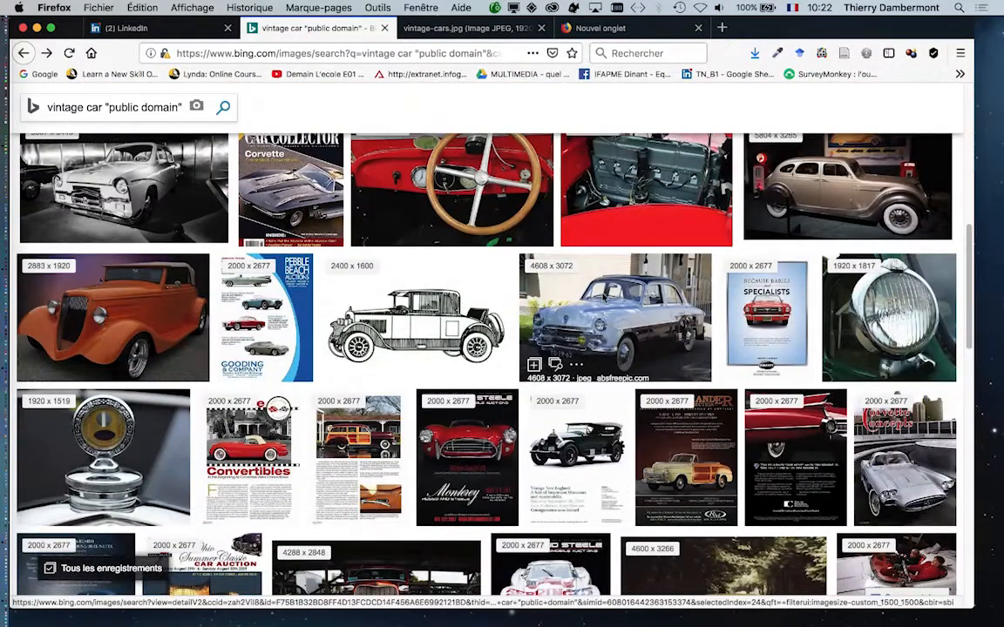
click(665, 372)
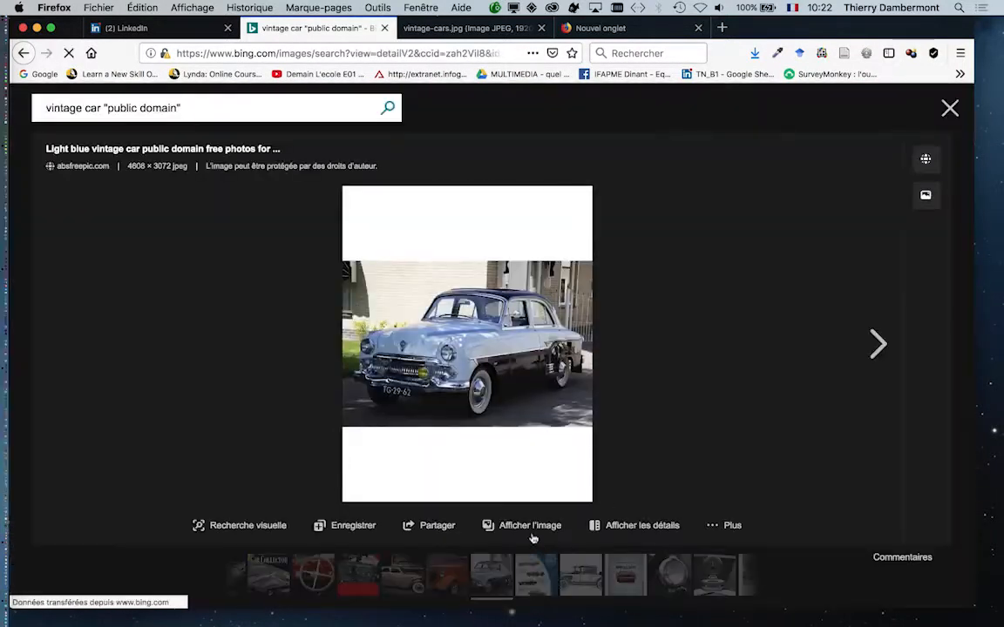
click(514, 529)
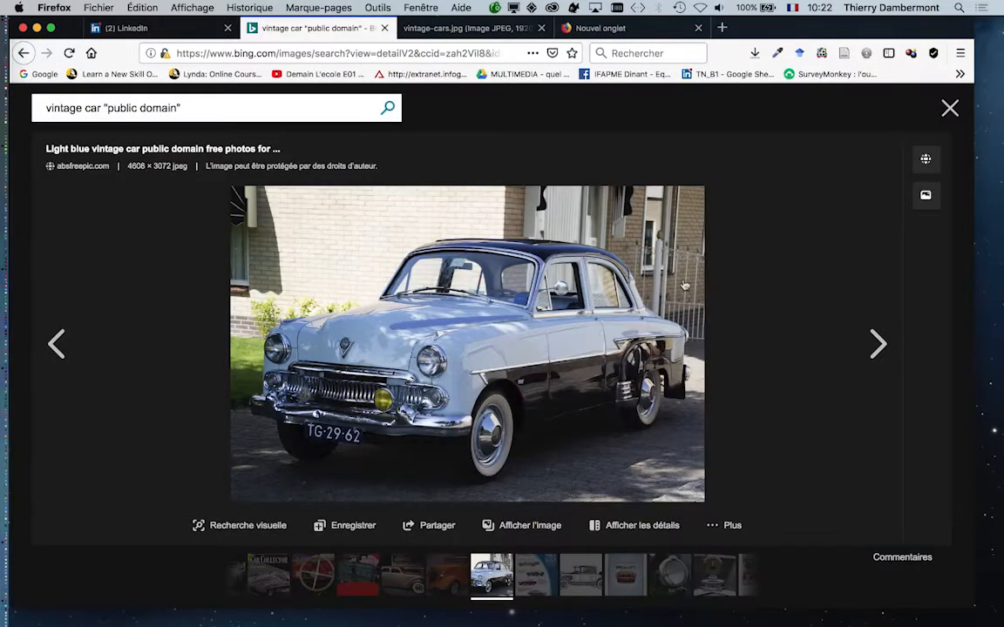
click(461, 477)
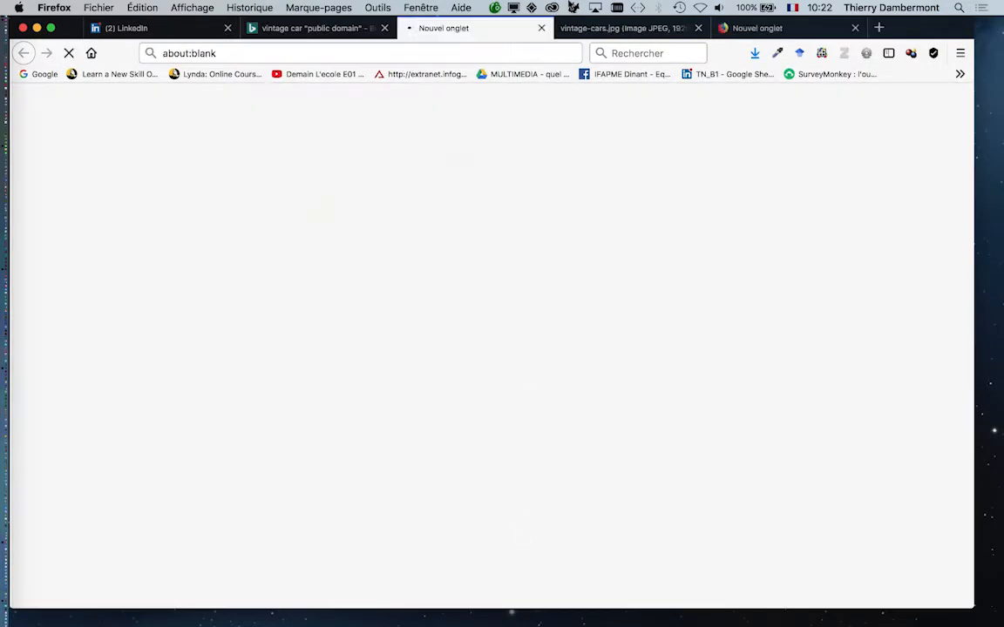
click(471, 28)
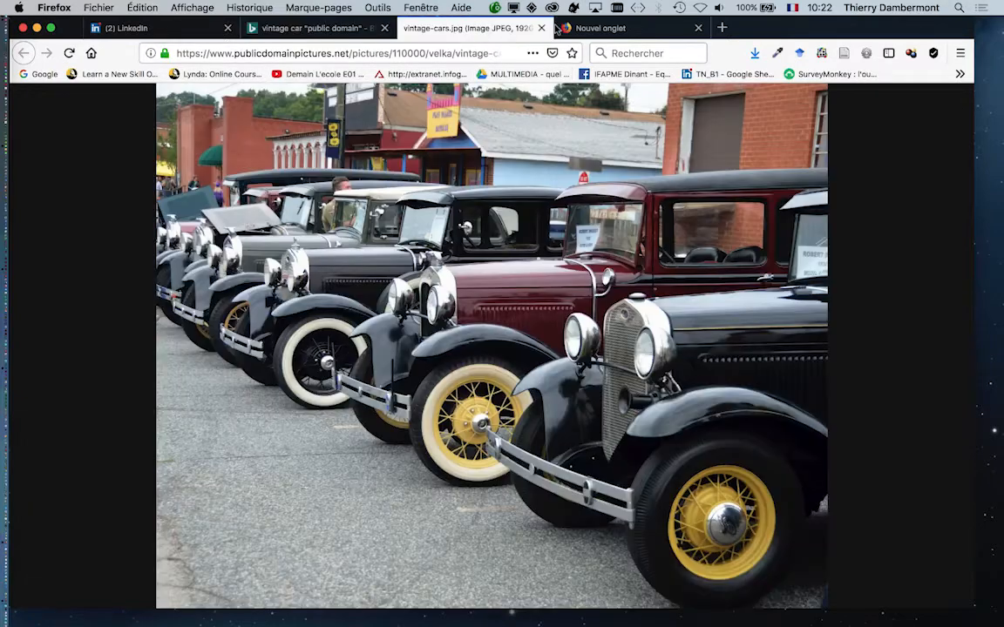
Try to display the yellow vintage car photo from pxhere.com at full size from the Bing results, and close its loading page
click(579, 30)
click(306, 29)
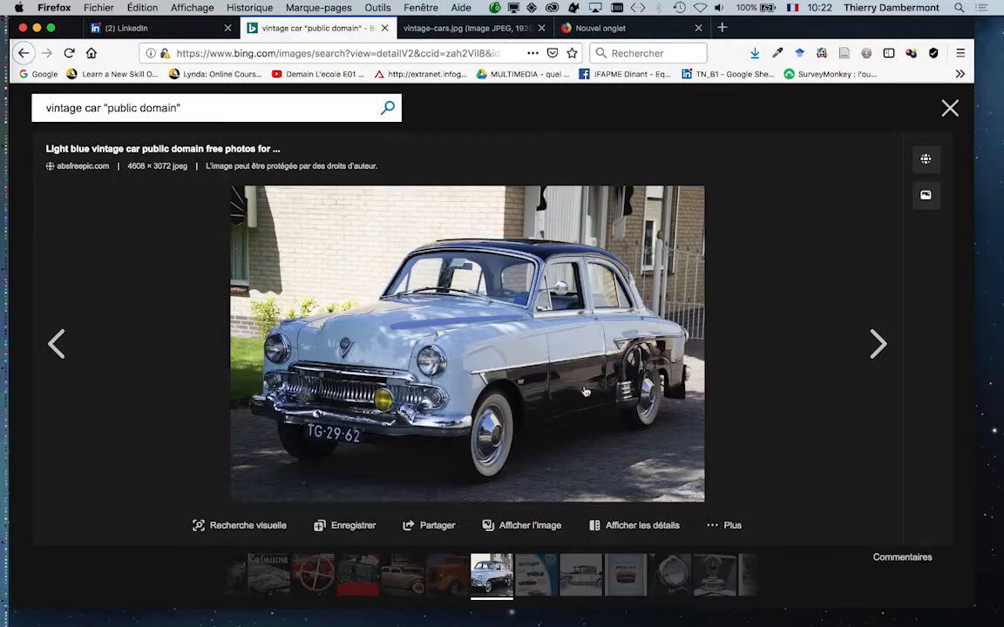
click(950, 107)
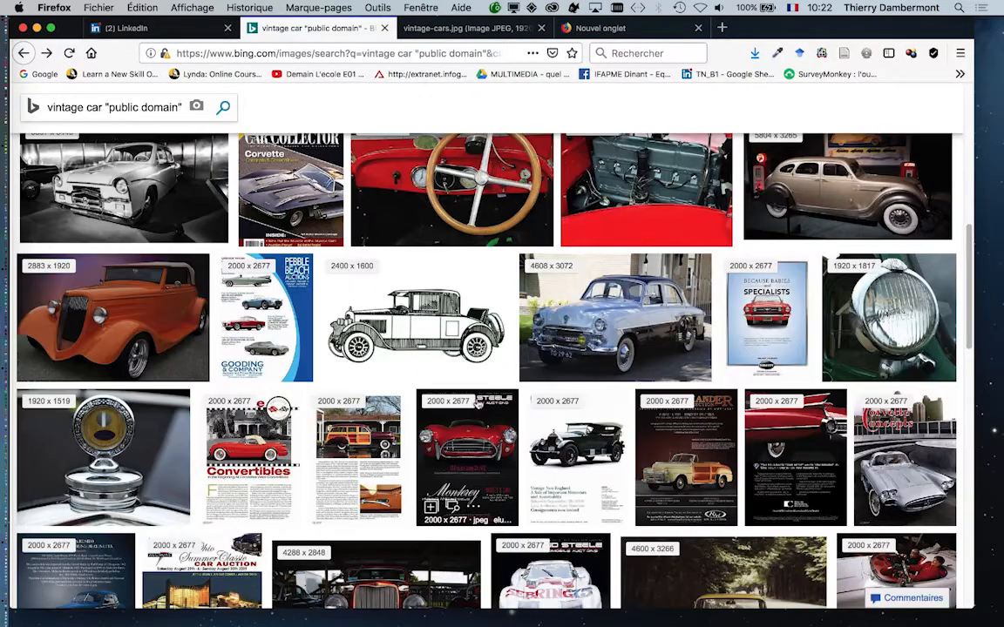
scroll(477, 404, down, 2)
click(662, 496)
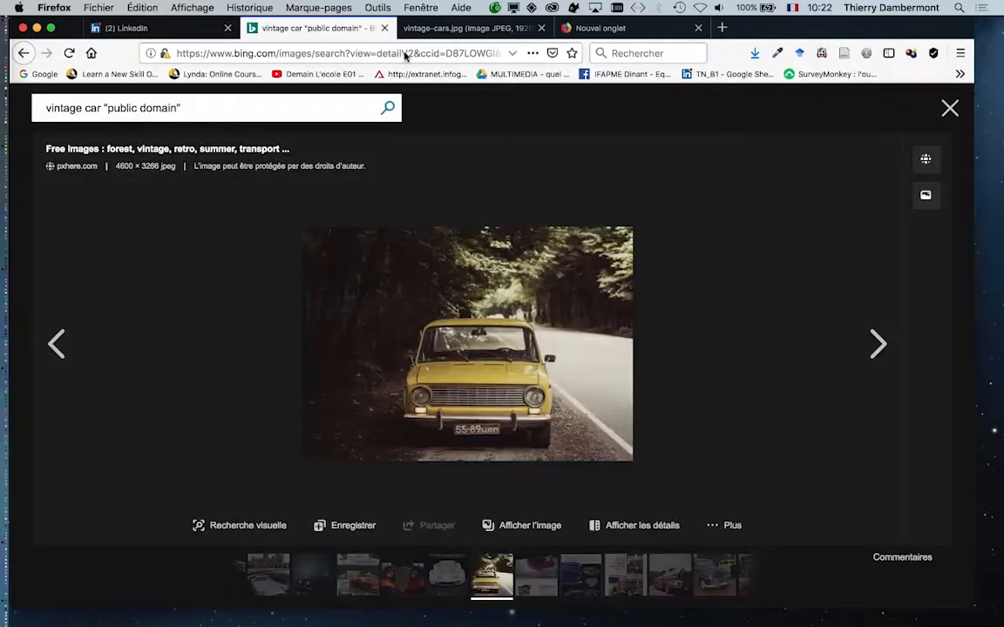
click(510, 526)
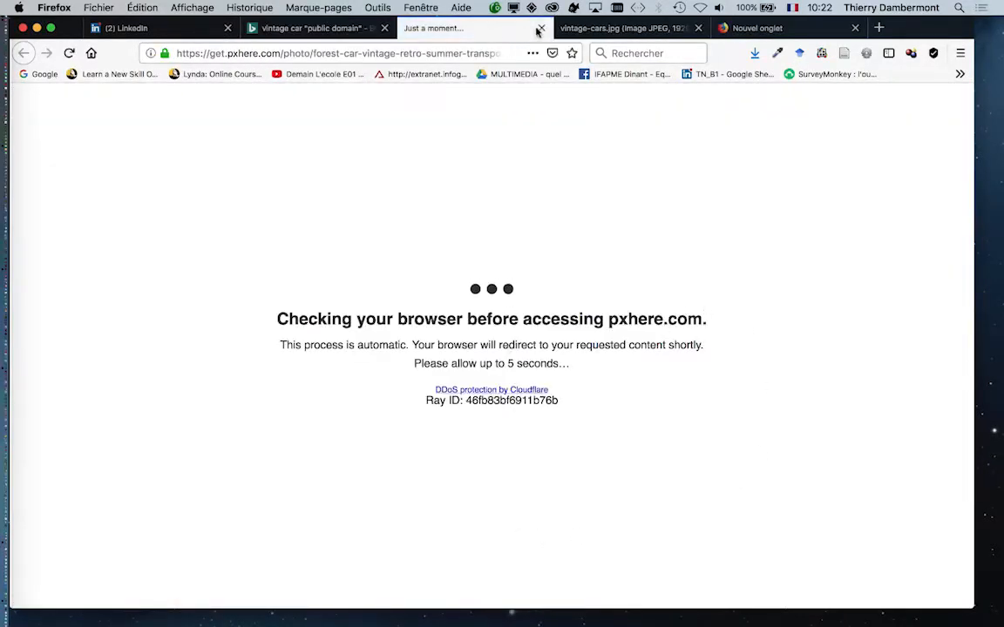
click(540, 28)
Close the yellow car preview, find the teal car photo with the pink house from pxhere.com, and request its full-size image
click(148, 28)
click(292, 27)
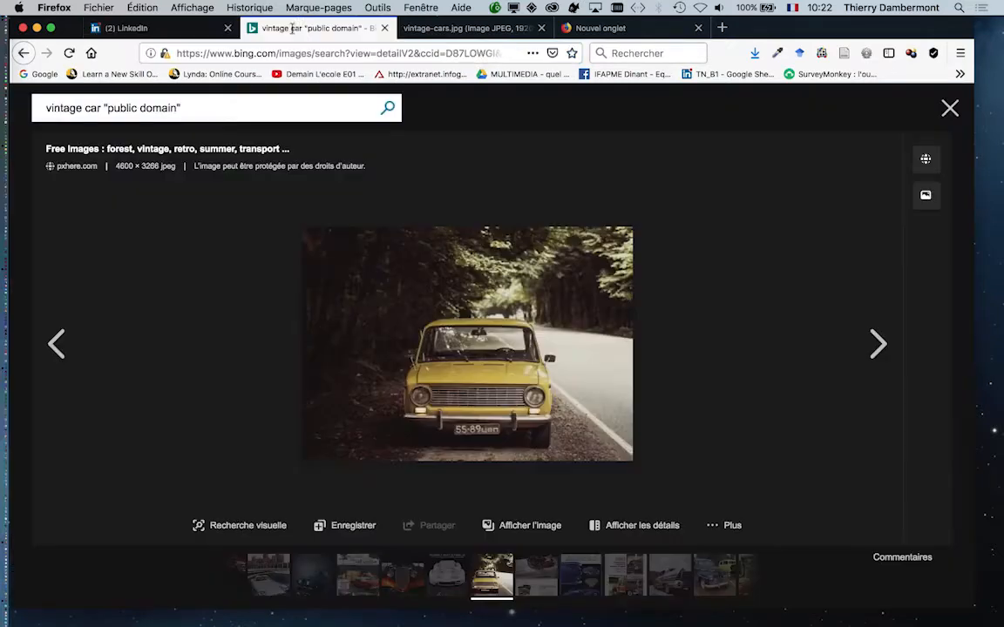
click(949, 109)
scroll(662, 427, down, 2)
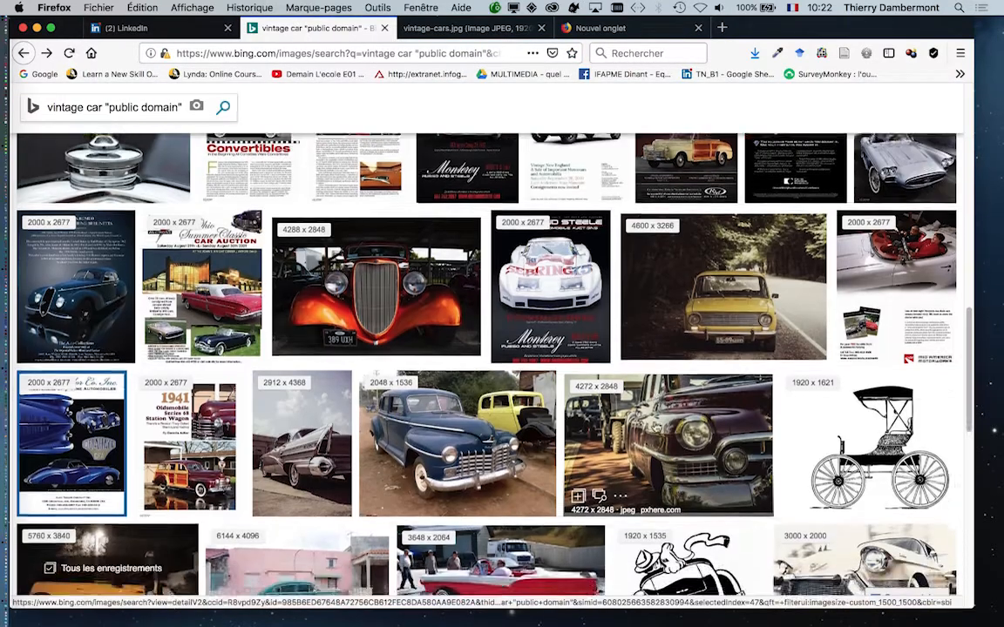
scroll(655, 427, down, 5)
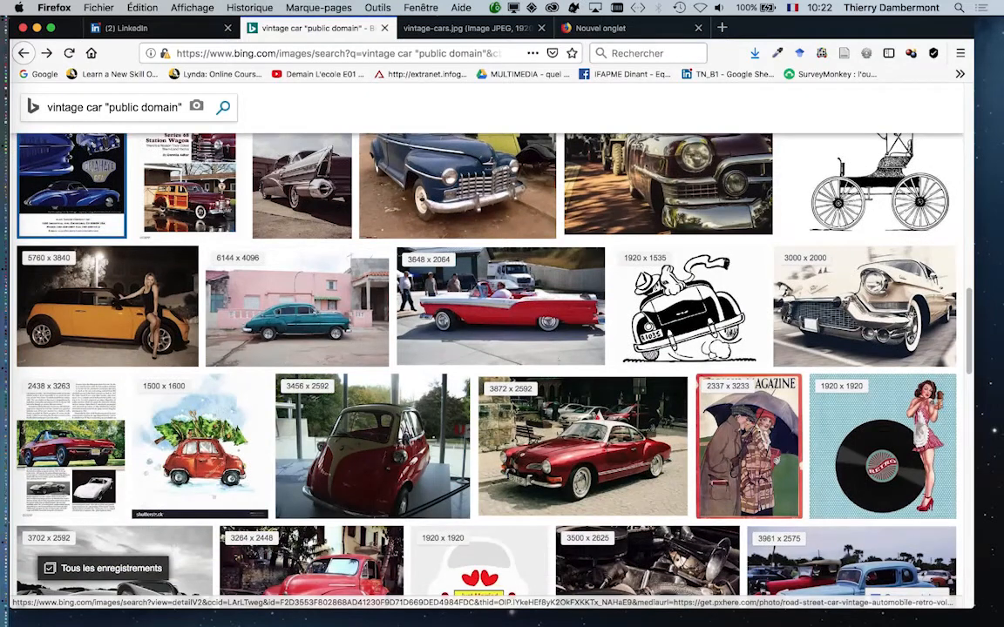
key(super+Left)
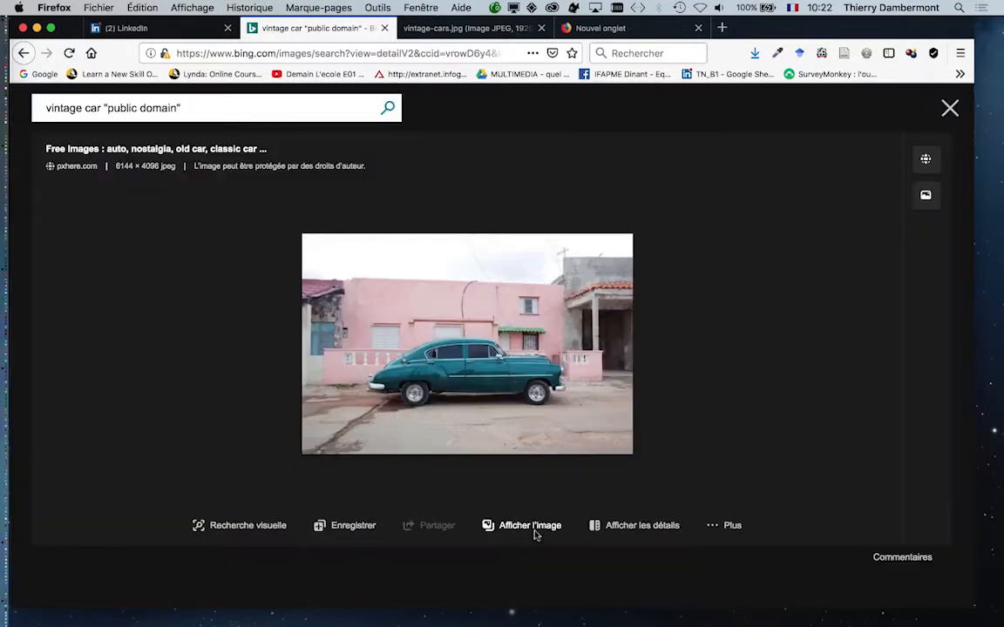
click(534, 533)
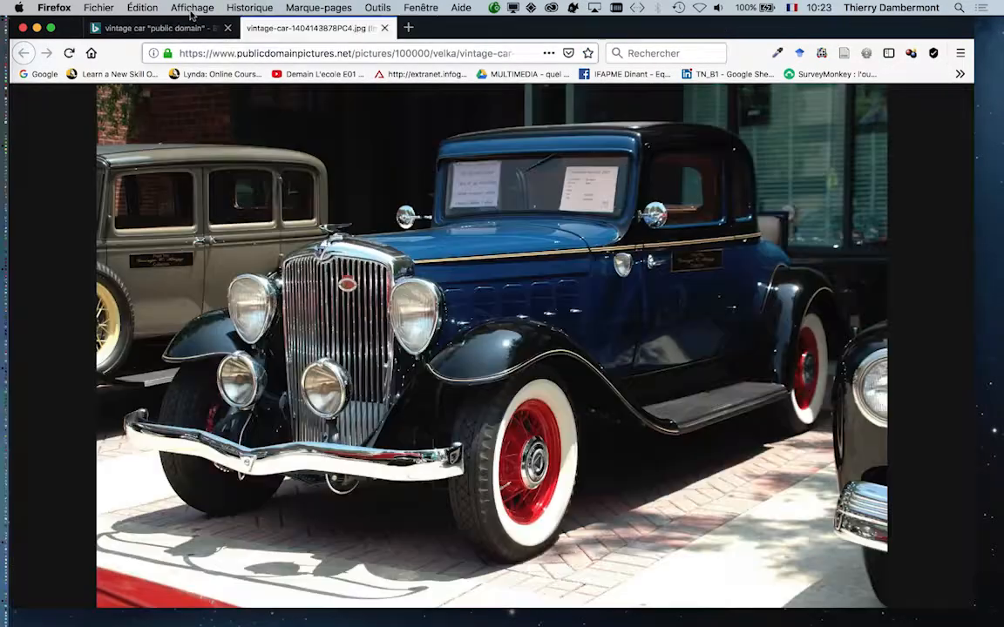
click(157, 28)
click(314, 29)
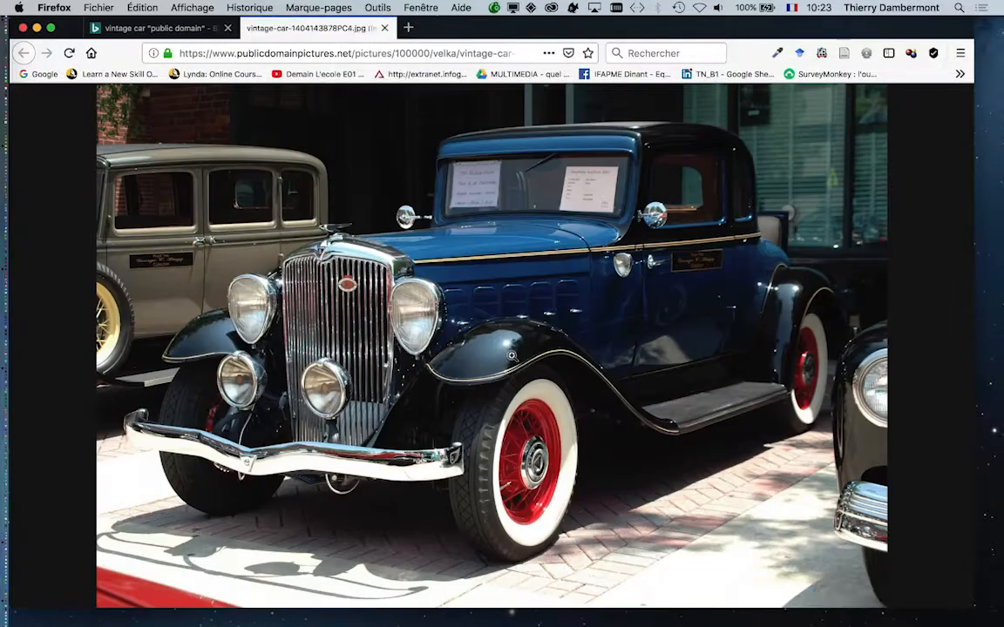
drag(314, 30, 188, 46)
right_click(521, 341)
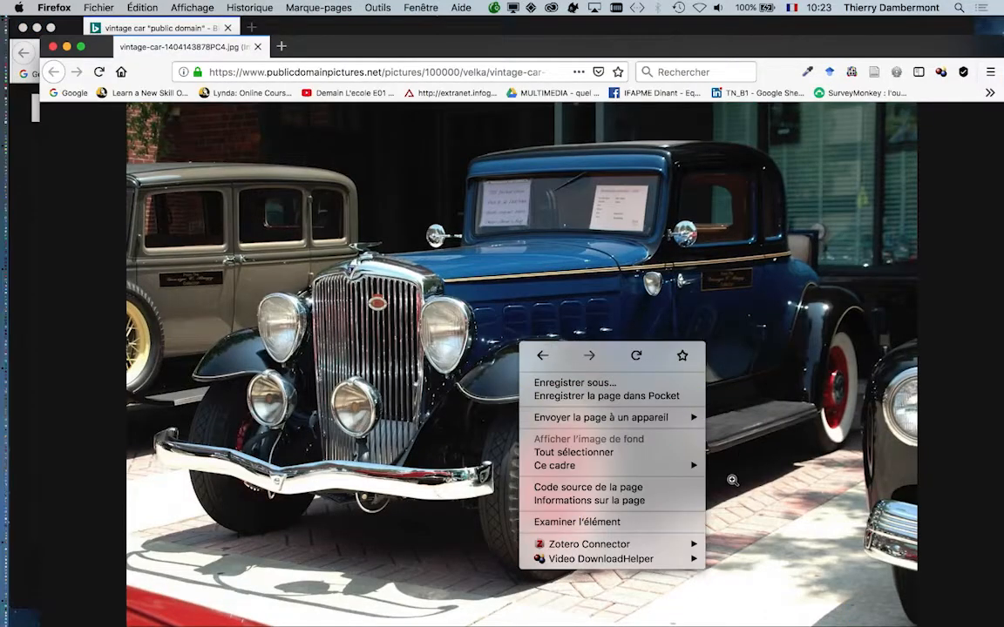
click(465, 311)
right_click(466, 311)
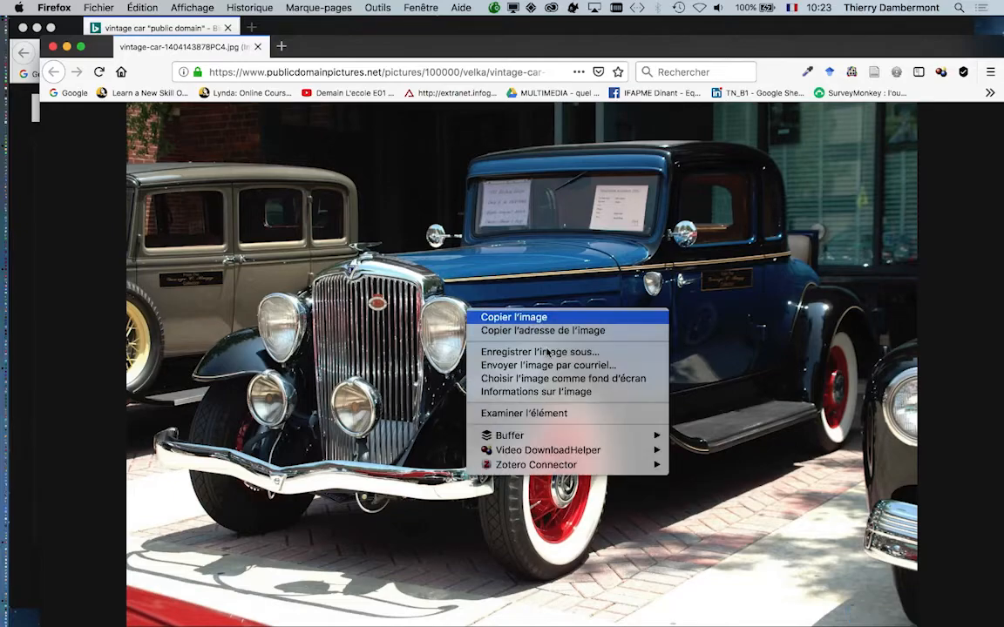
click(542, 349)
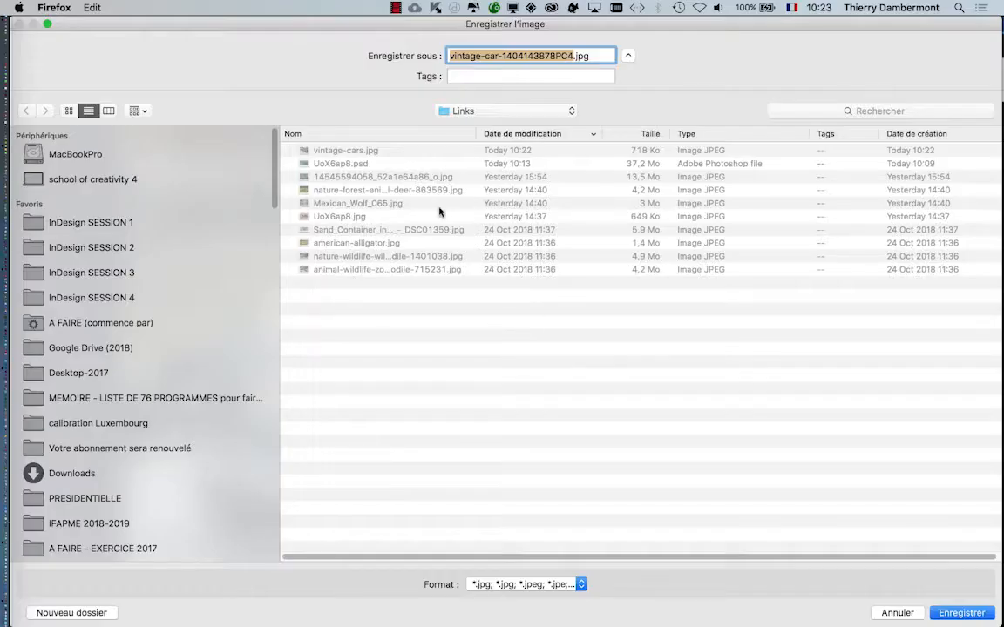
click(943, 615)
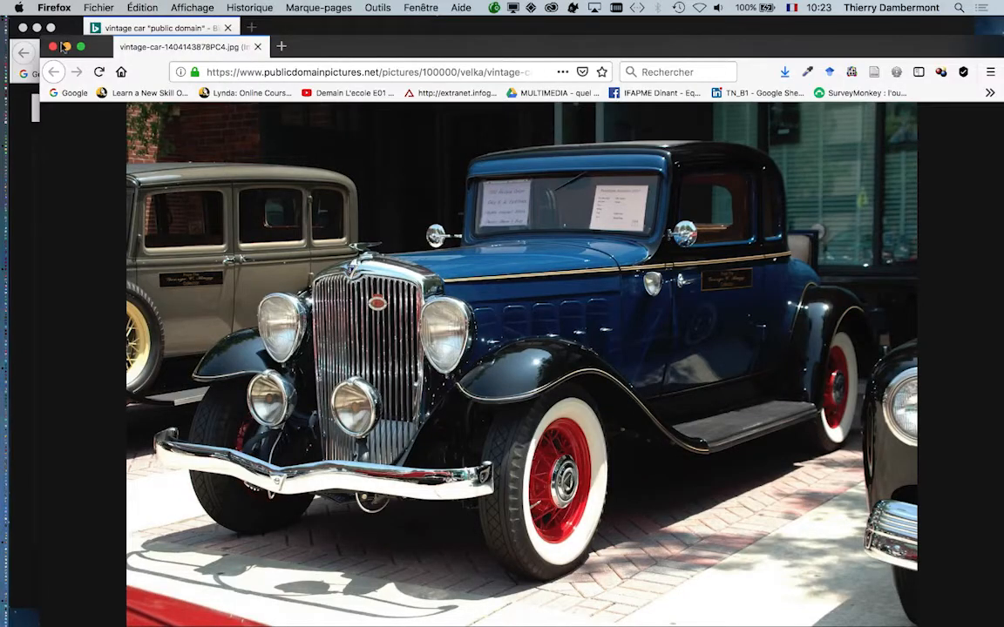
Close the blue car photo and its preview, and display the red car with the raised hood from publicdomainpictures.net at full size
click(53, 47)
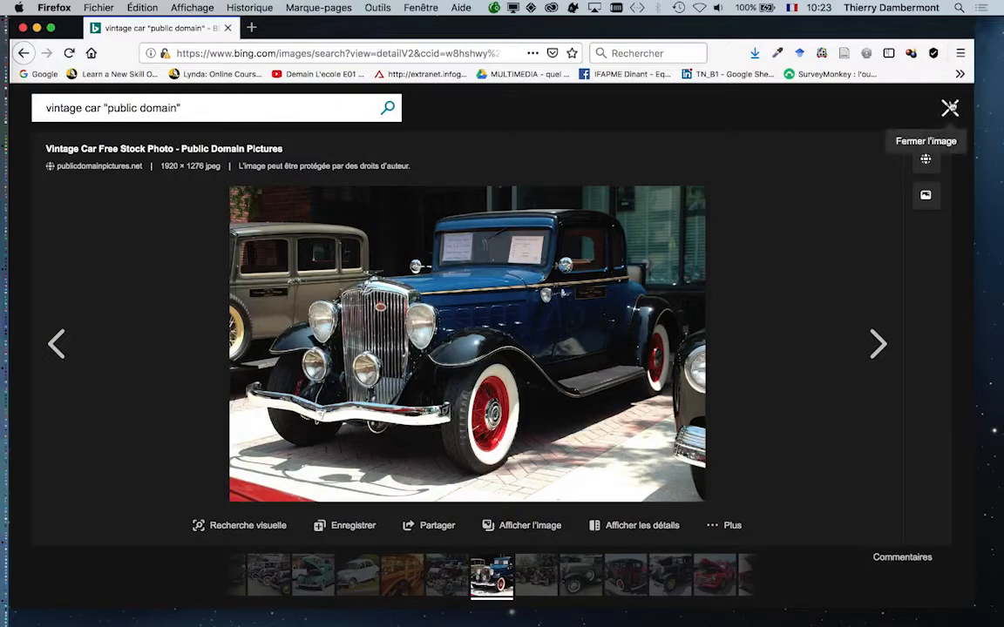
click(950, 106)
scroll(724, 290, down, 3)
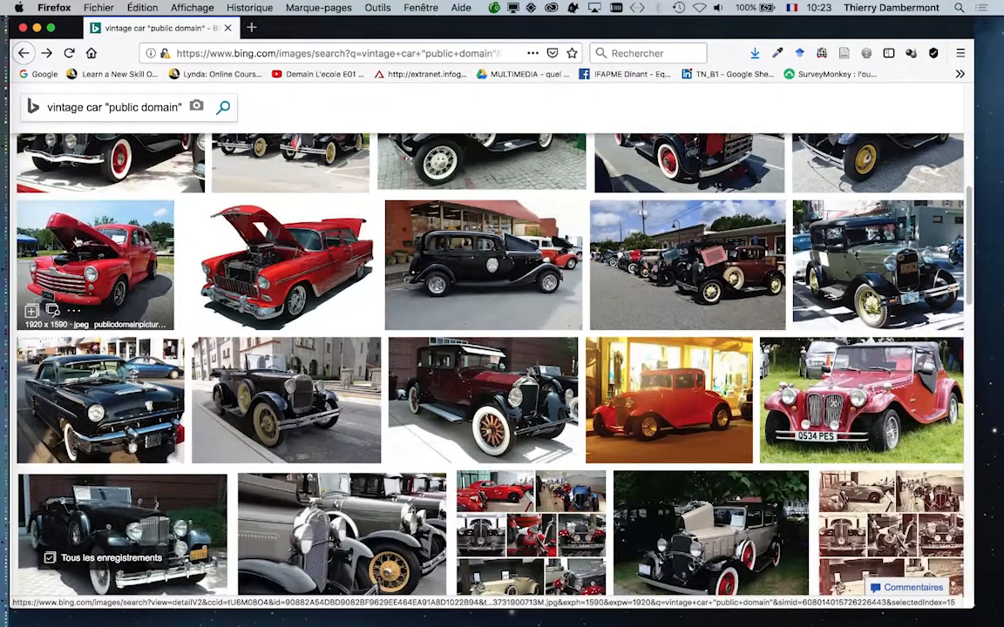
click(429, 443)
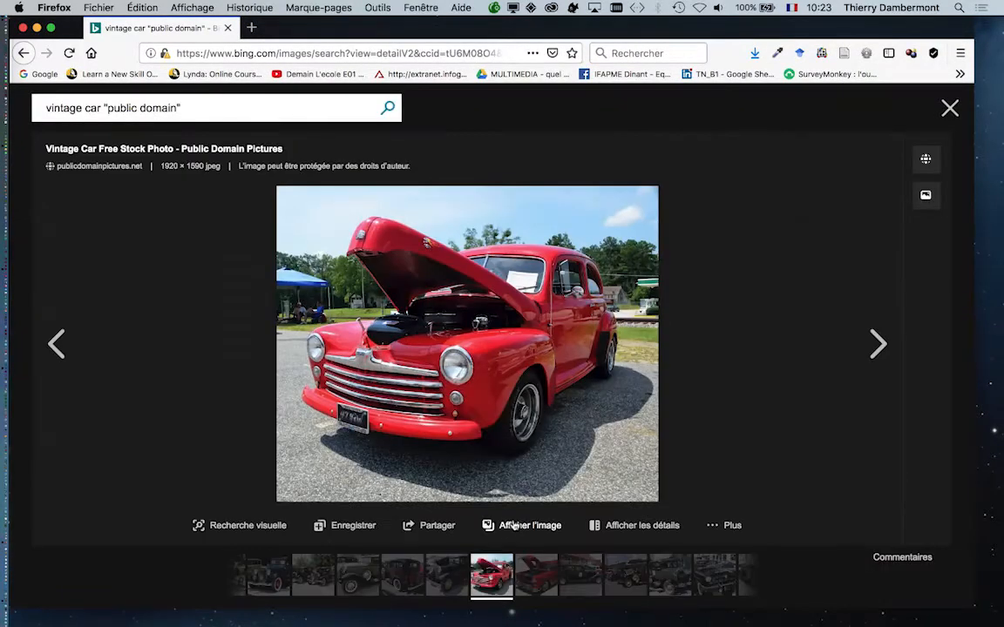
click(617, 477)
right_click(456, 285)
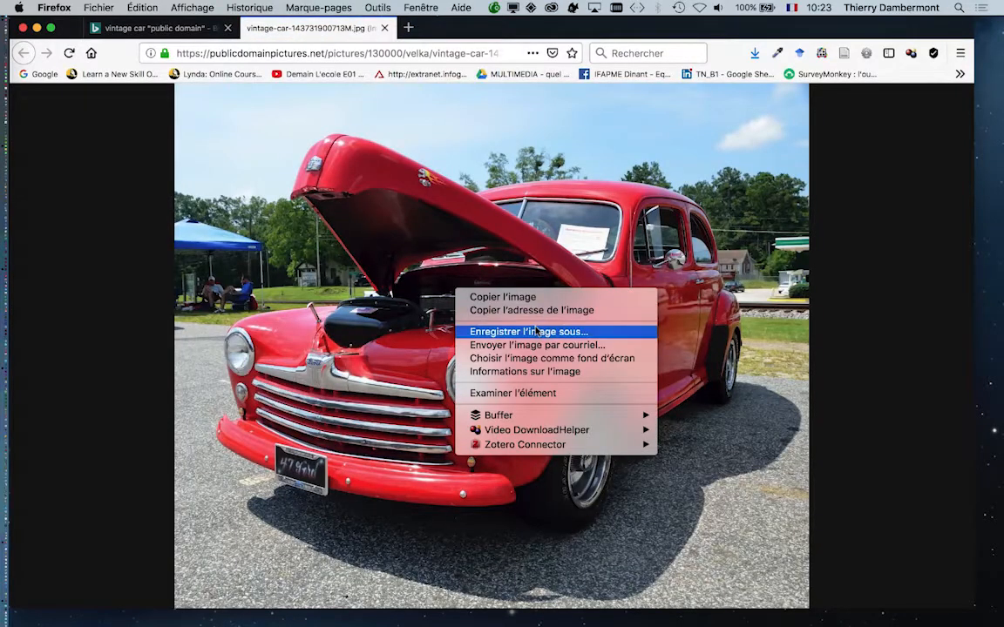
click(505, 332)
click(961, 613)
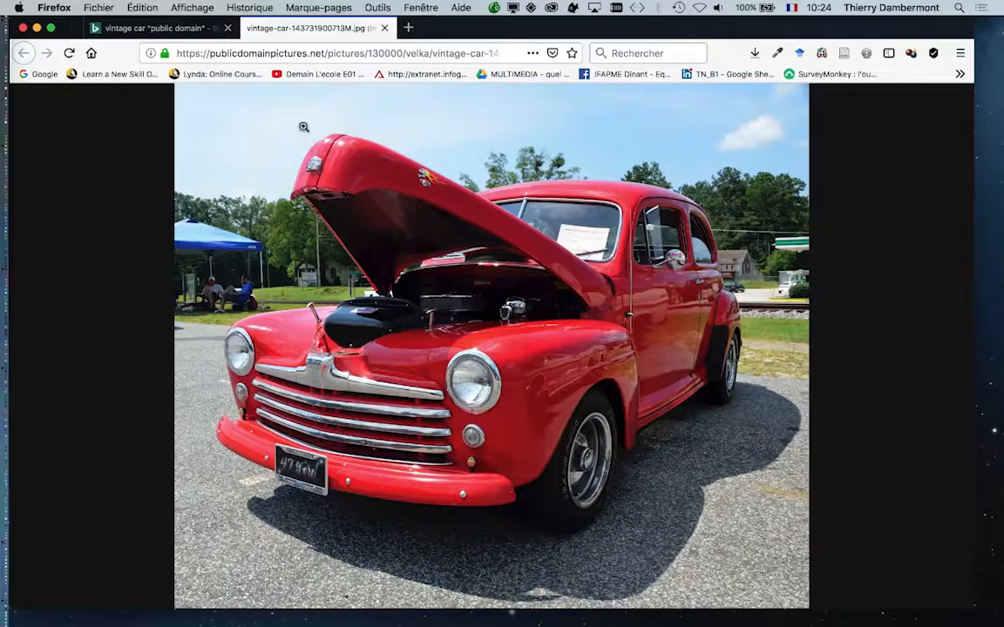
key(super+w)
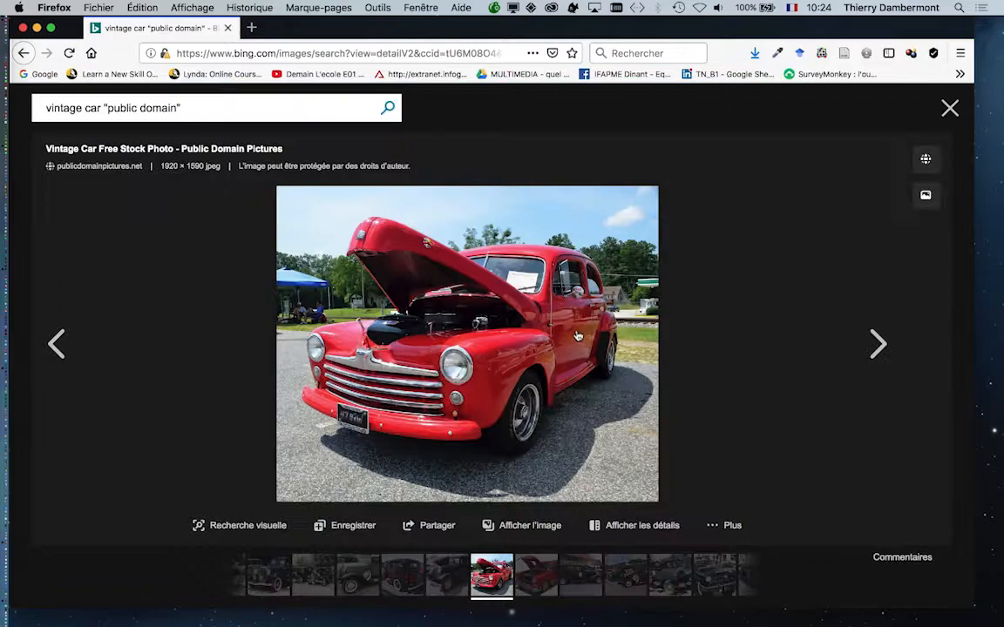
click(949, 108)
Look through further results and display the red convertible with the California plate from publicdomainpictures.net at full size
scroll(784, 279, down, 5)
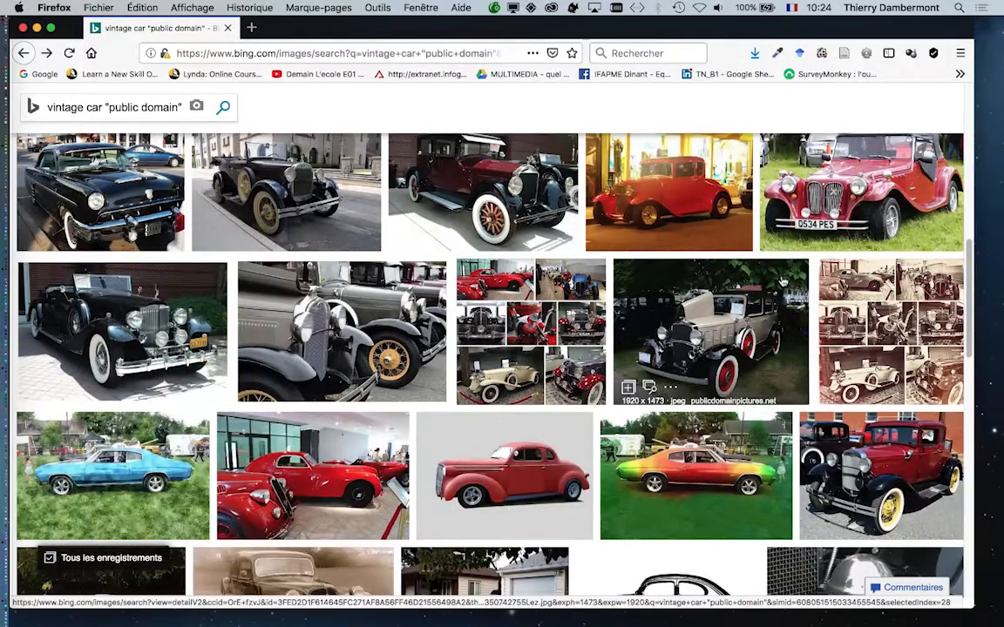
scroll(783, 281, down, 5)
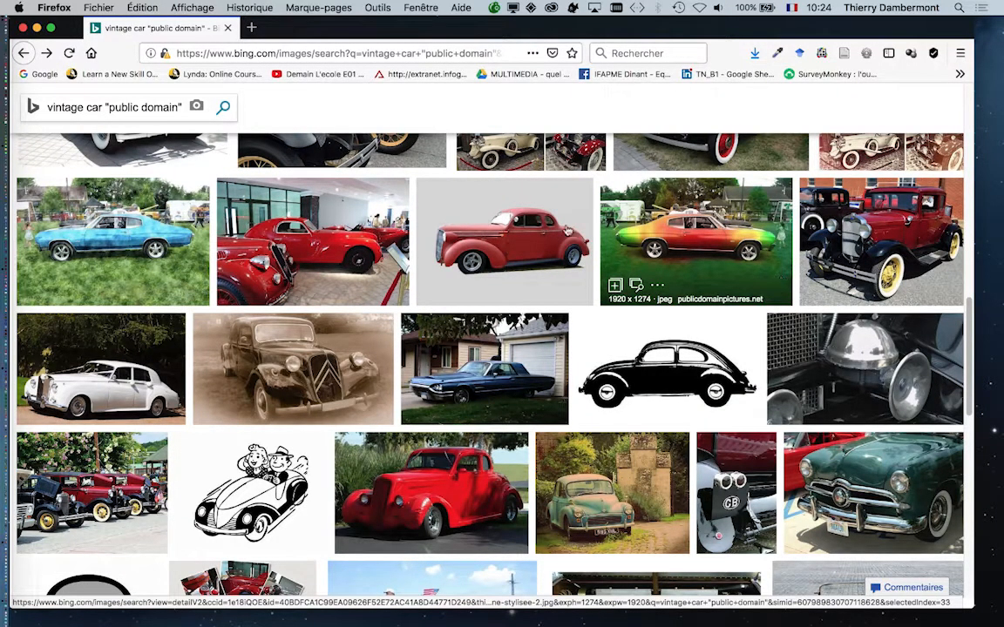
scroll(668, 402, down, 1)
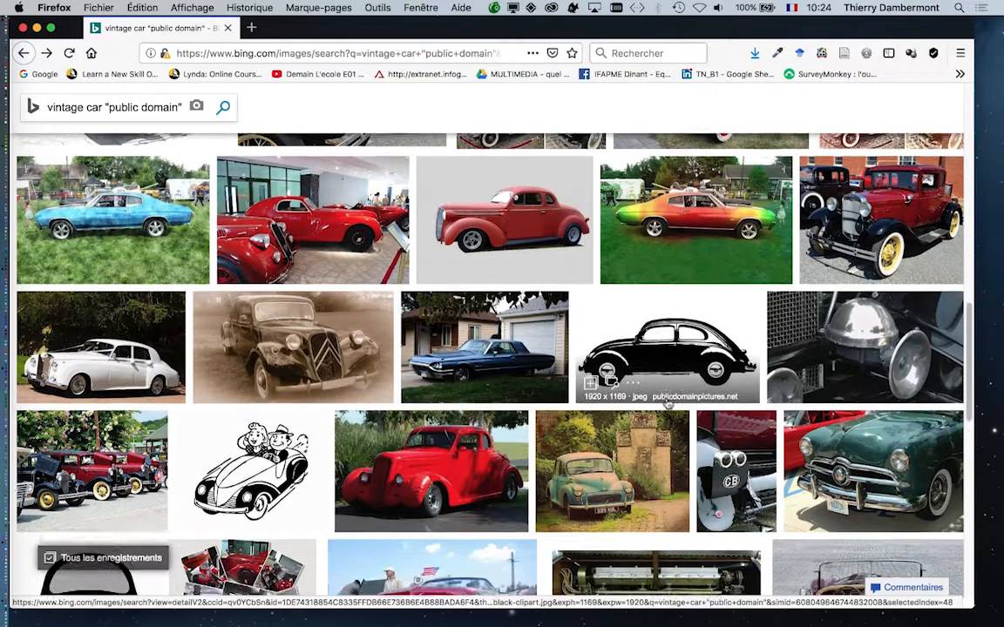
scroll(668, 403, down, 1)
scroll(667, 402, down, 5)
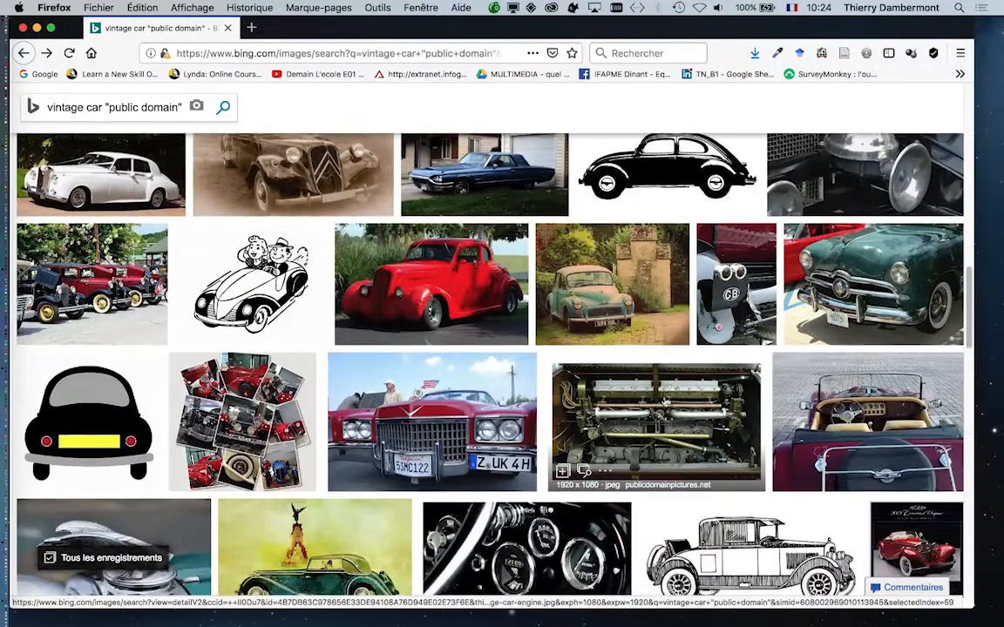
scroll(666, 387, down, 4)
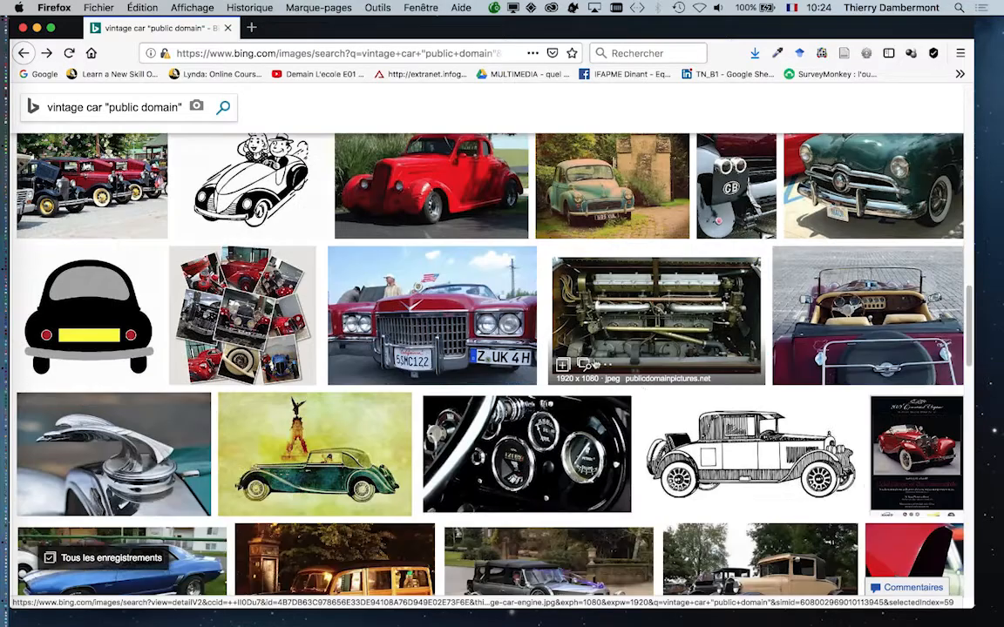
click(667, 369)
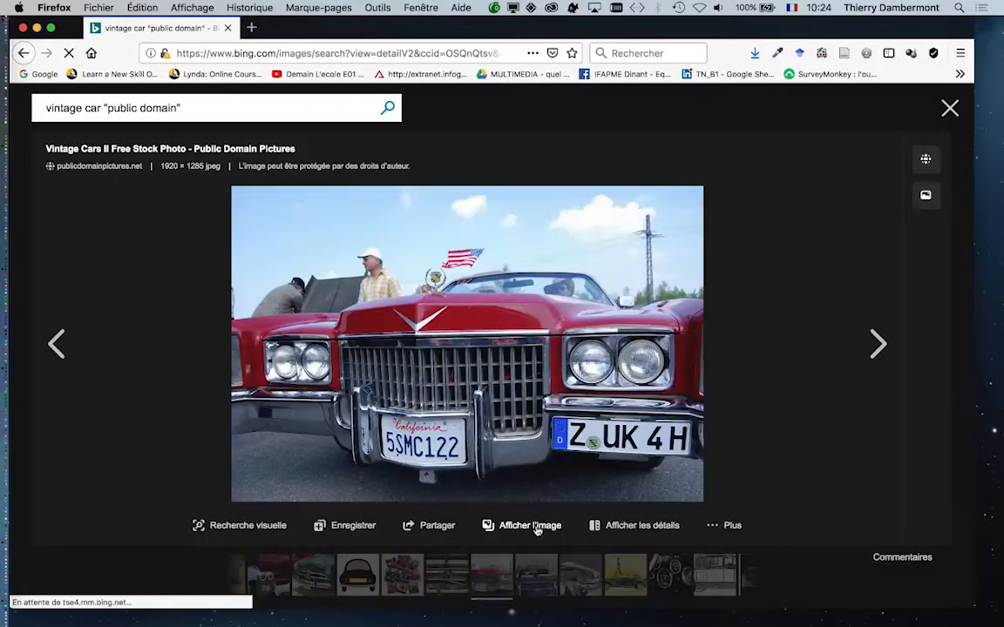
click(533, 524)
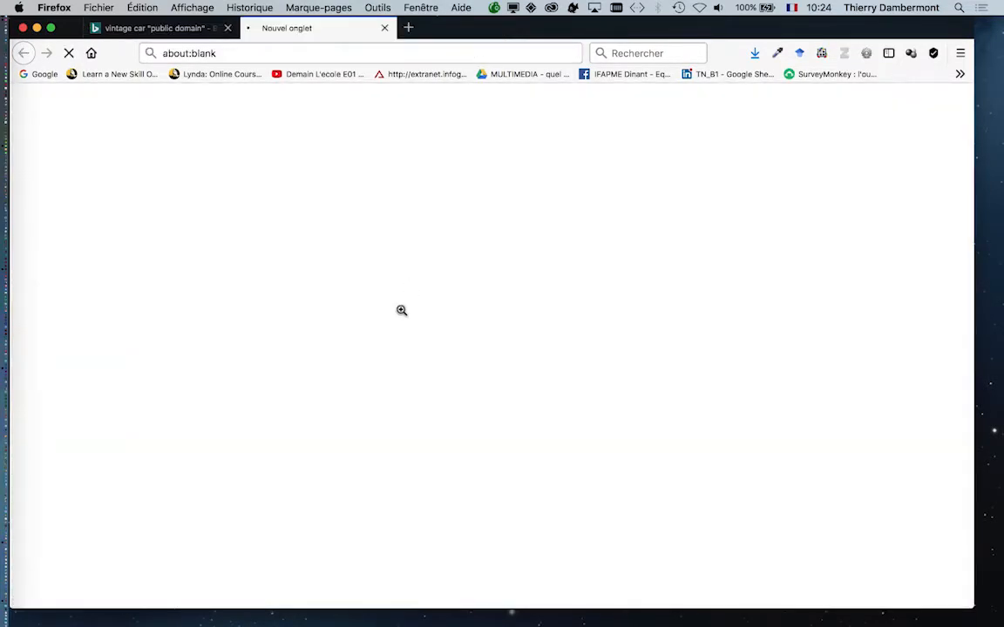
Save the red convertible photo as oldtimer-ii.jpg in the Links folder and return to the image results
right_click(475, 303)
click(515, 343)
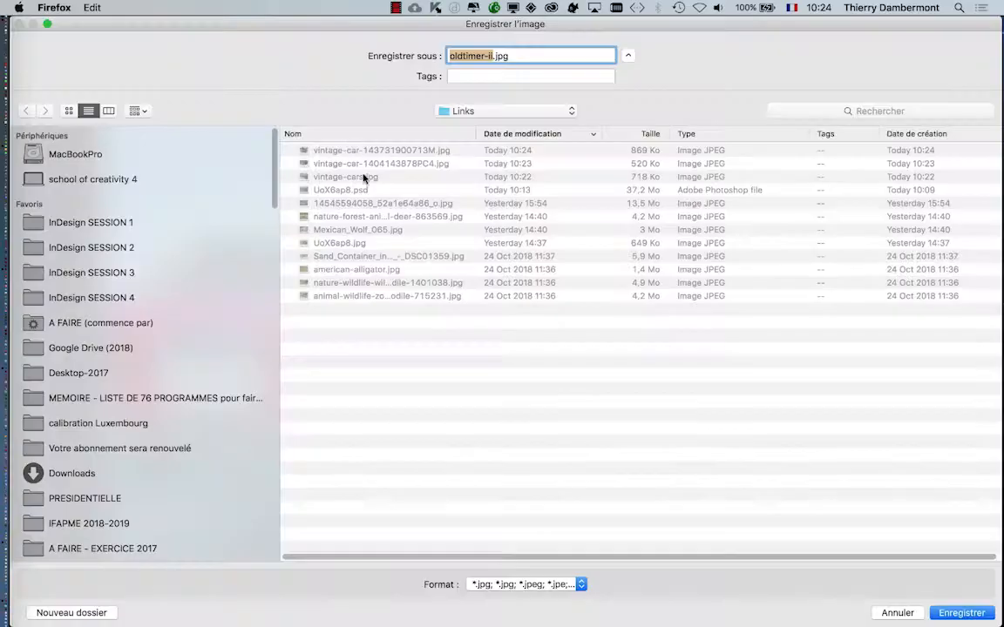
click(967, 611)
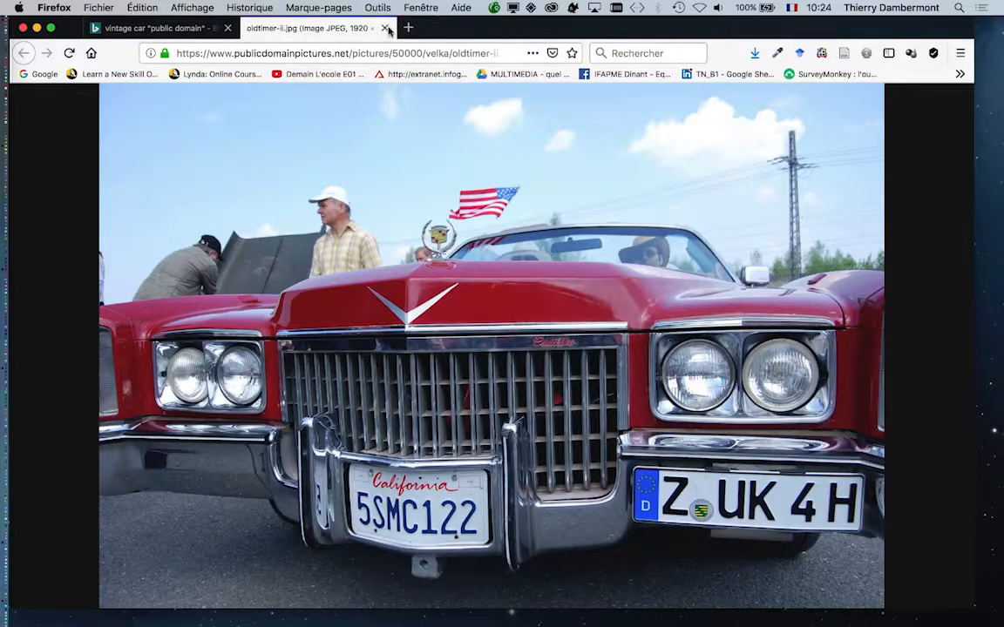
click(387, 28)
click(949, 108)
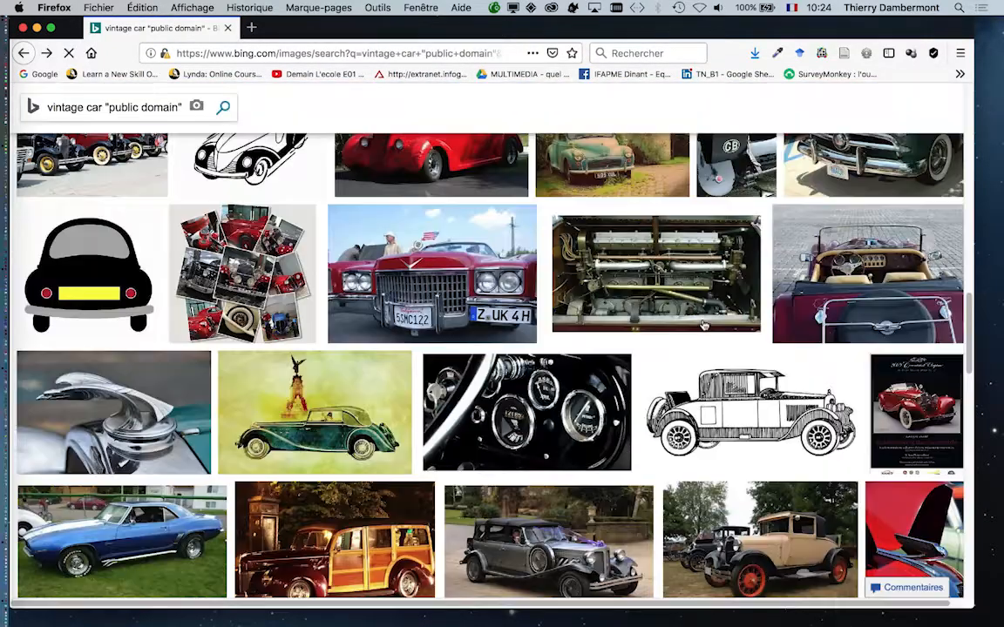
Find the vintage car dashboard photo with the black steering wheel from publicdomainpictures.net and display it at full size
scroll(701, 324, down, 1)
scroll(702, 325, down, 4)
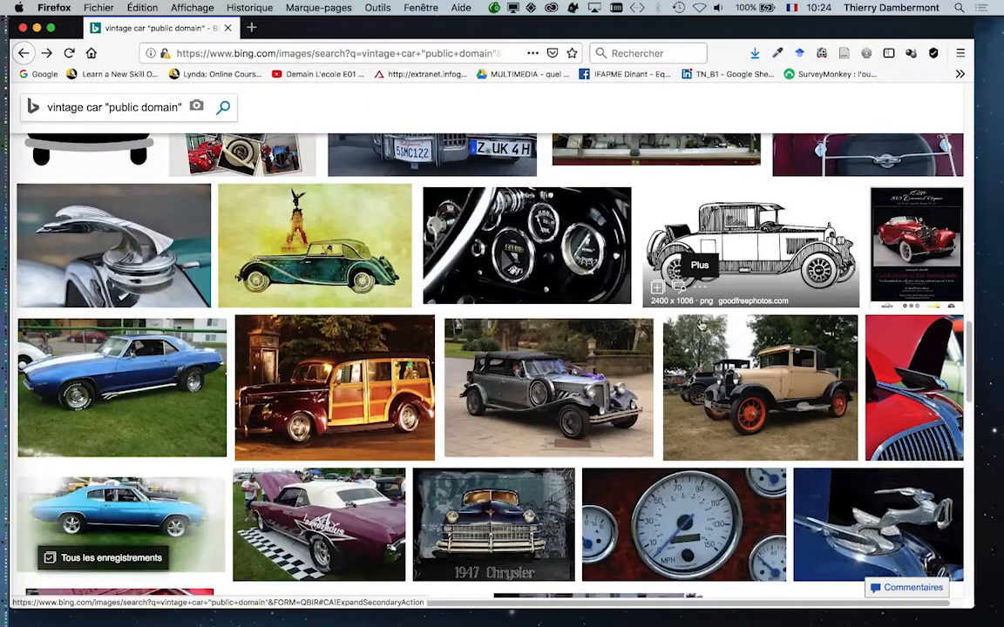
scroll(701, 325, down, 2)
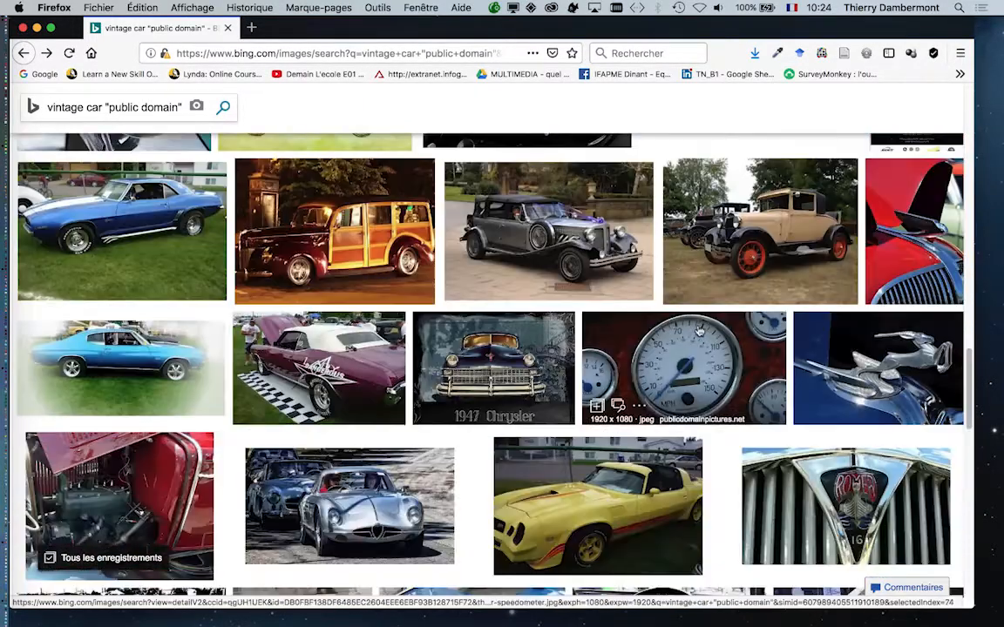
scroll(693, 335, down, 2)
scroll(693, 335, down, 8)
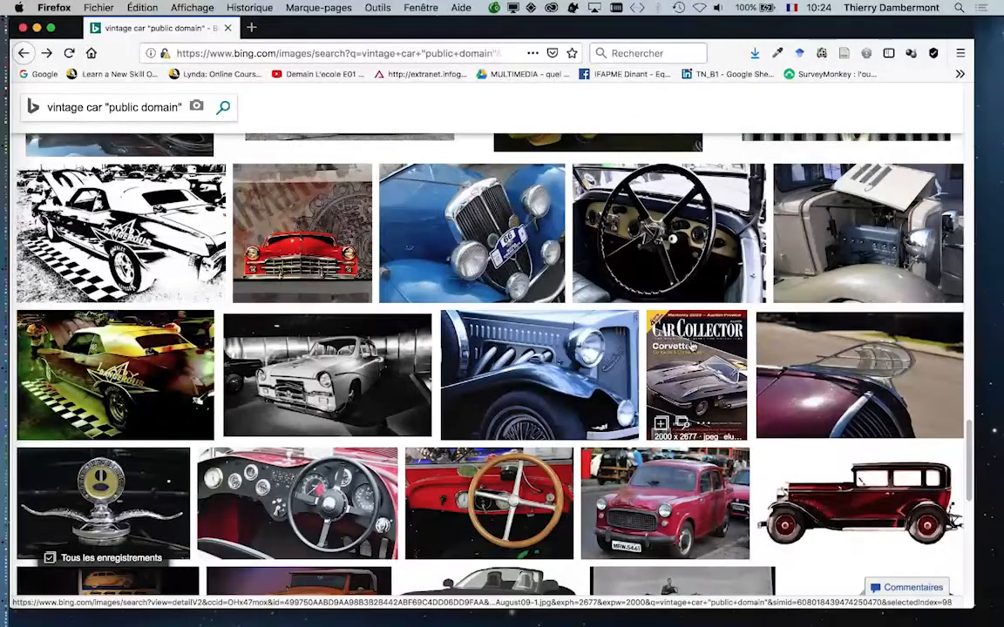
scroll(691, 347, down, 6)
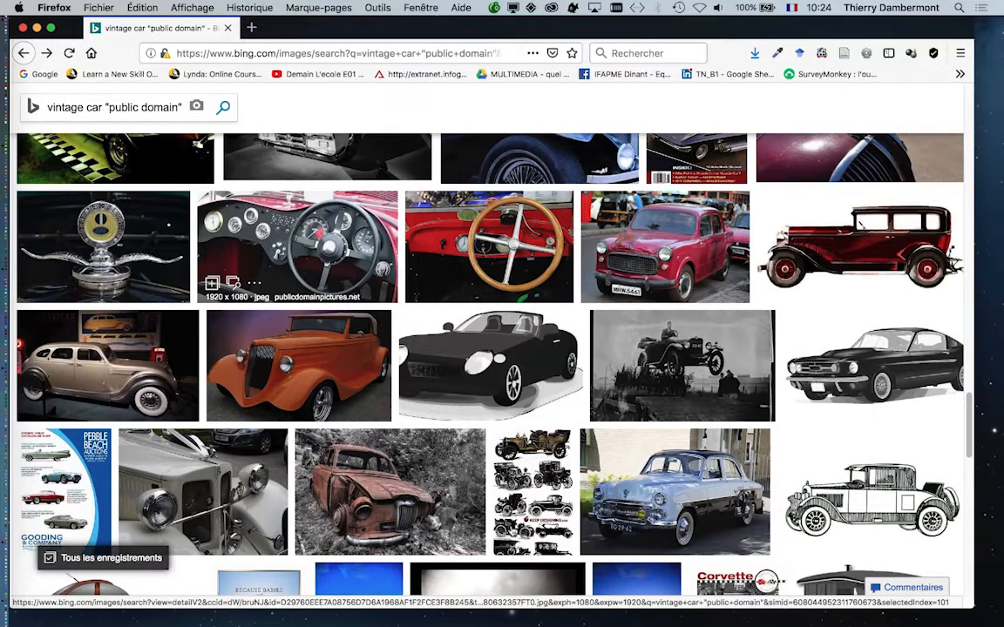
click(319, 297)
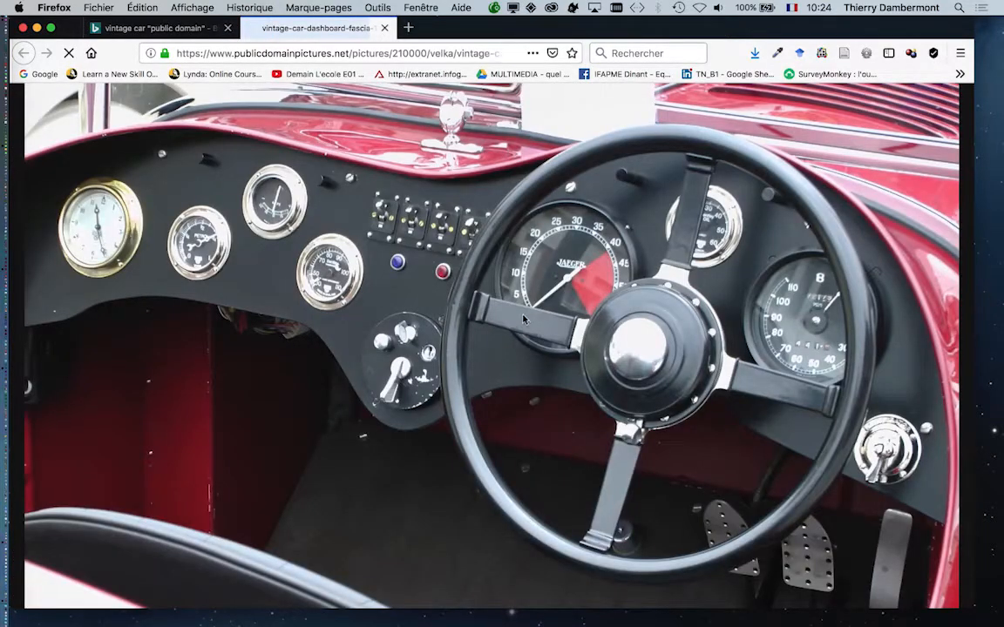
Save the full-size vintage car dashboard photo as a JPEG in the Links folder
right_click(523, 320)
click(558, 349)
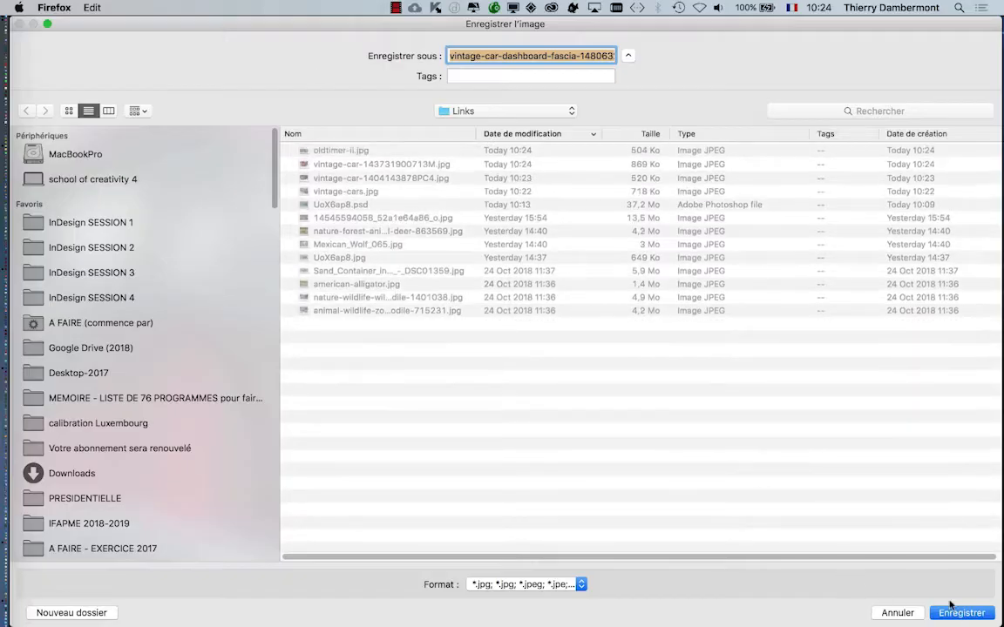
click(951, 608)
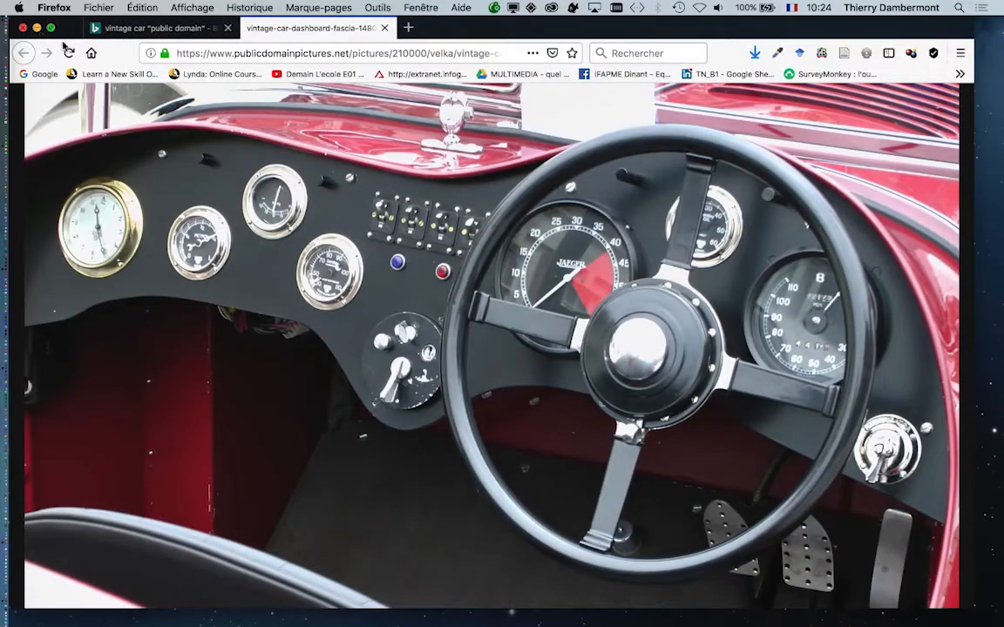
Switch to InDesign and bring the empty placeholder spreads after the wolf spread into view
key(super+m)
key(super+Tab)
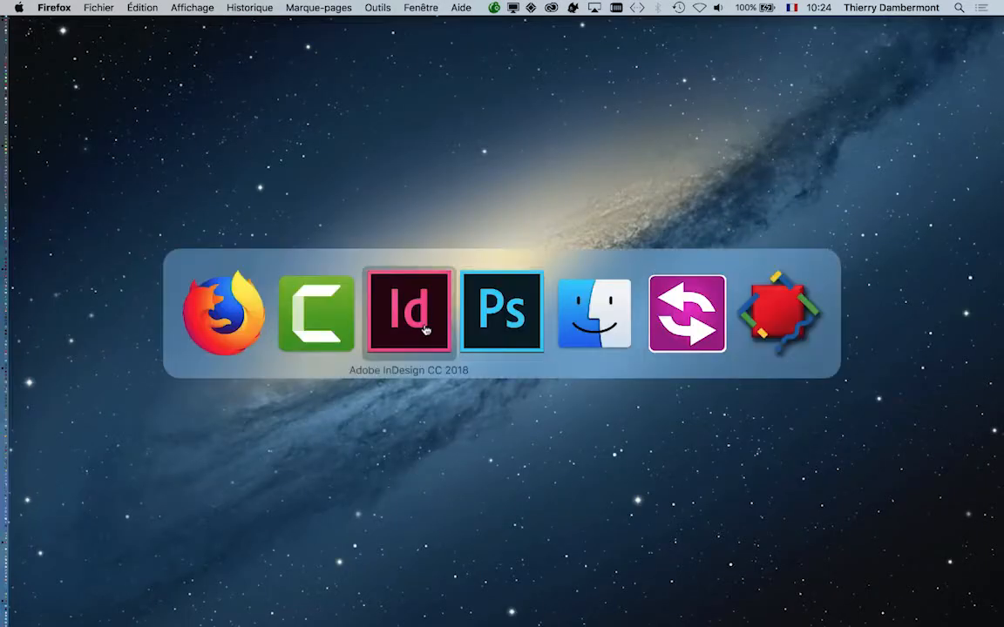
click(459, 71)
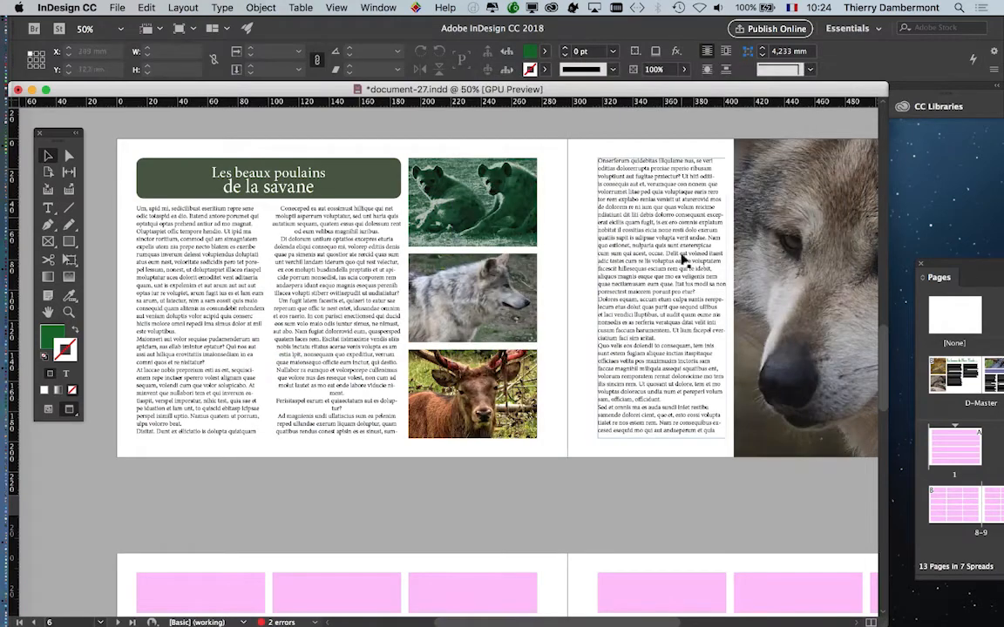
key(super+minus)
key(super+minus)
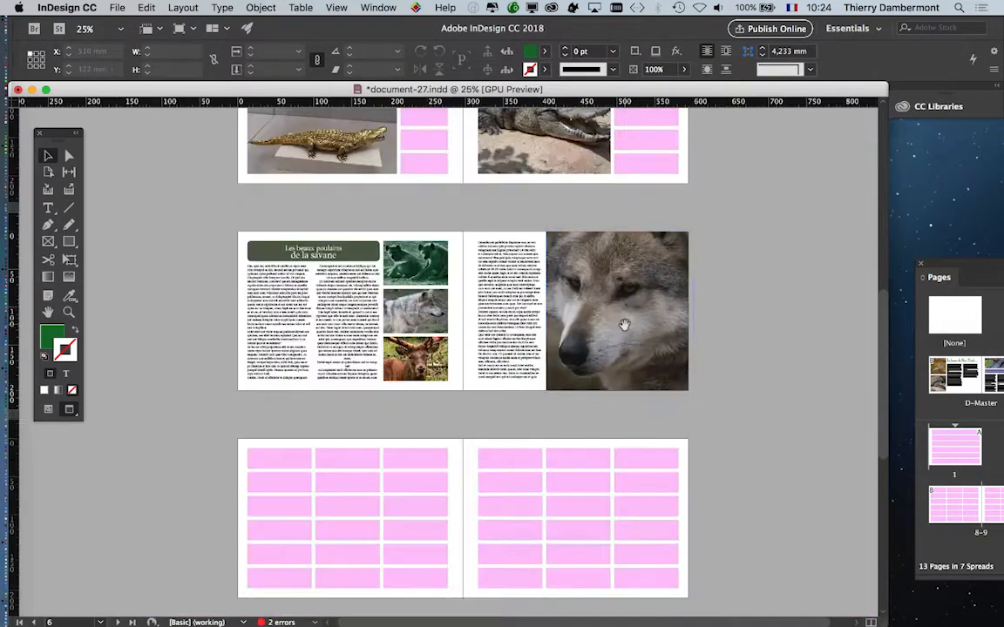
scroll(567, 393, down, 1)
scroll(459, 254, down, 4)
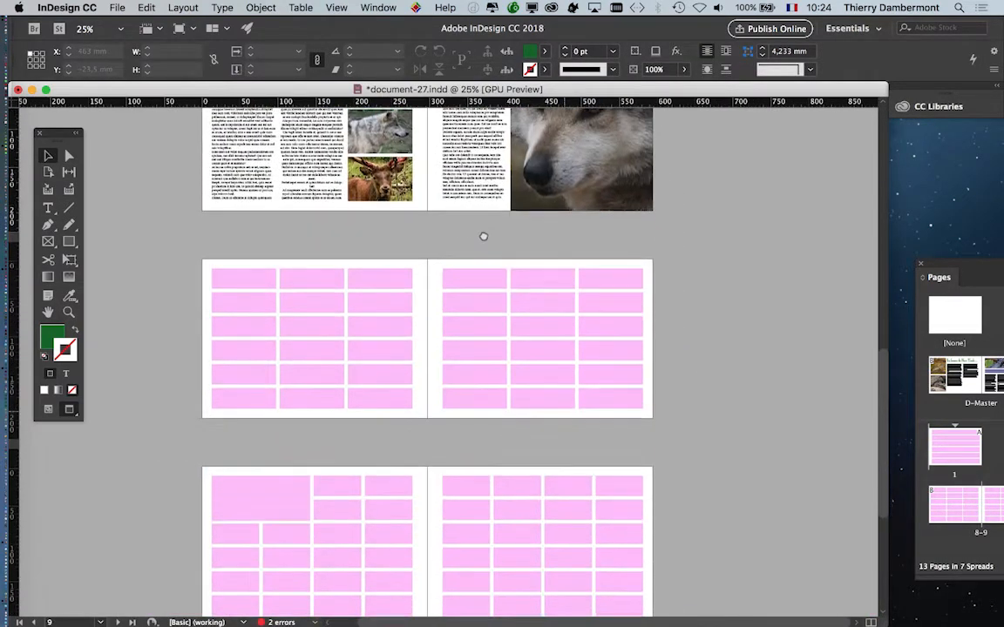
Go to page 8 of the document and move the Pages panel clear of its placeholder grid
drag(950, 263, 638, 168)
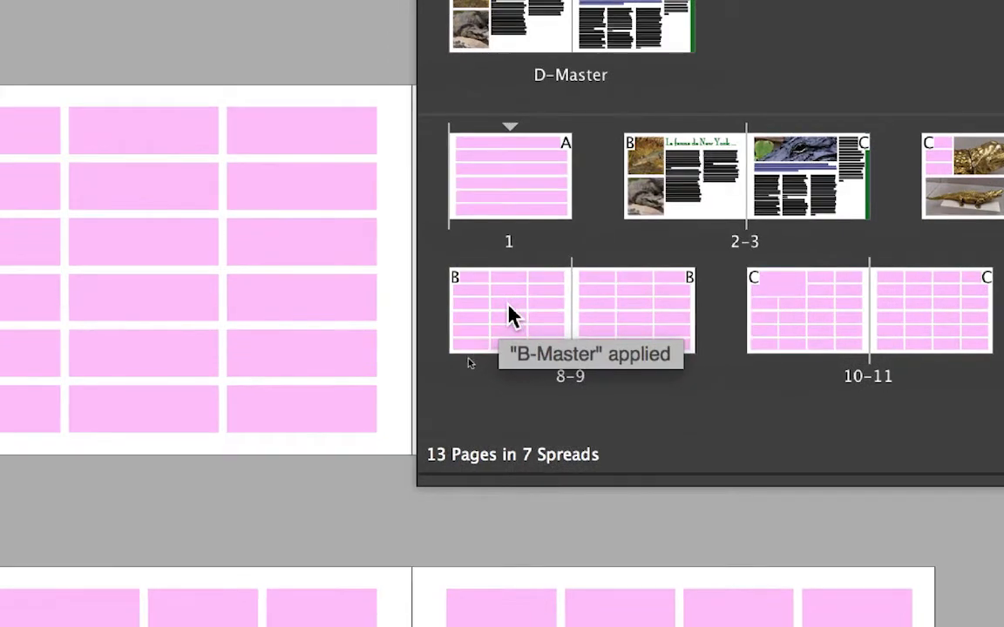
double_click(507, 317)
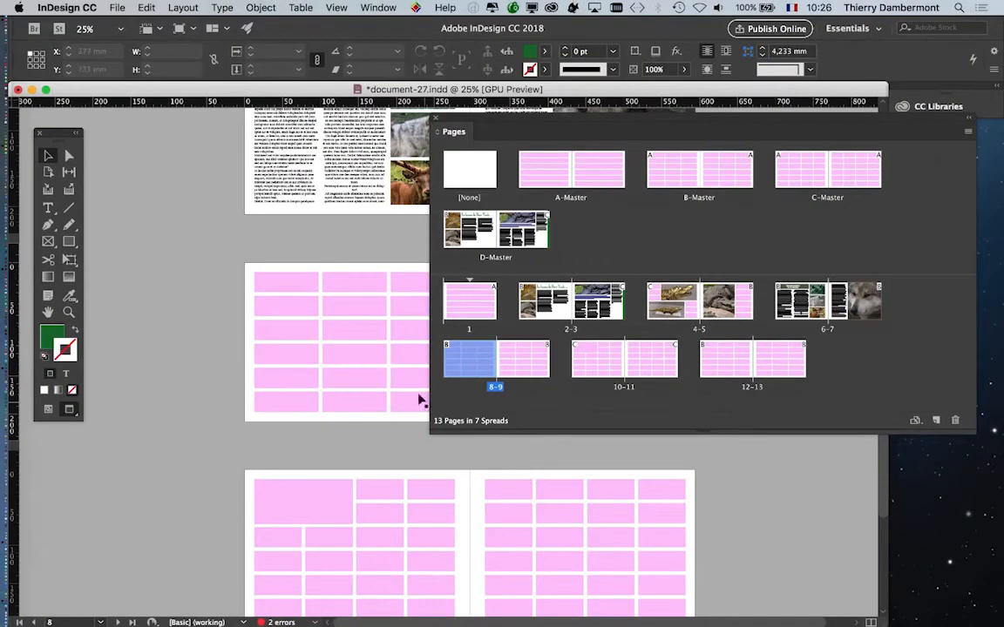
drag(493, 122, 660, 172)
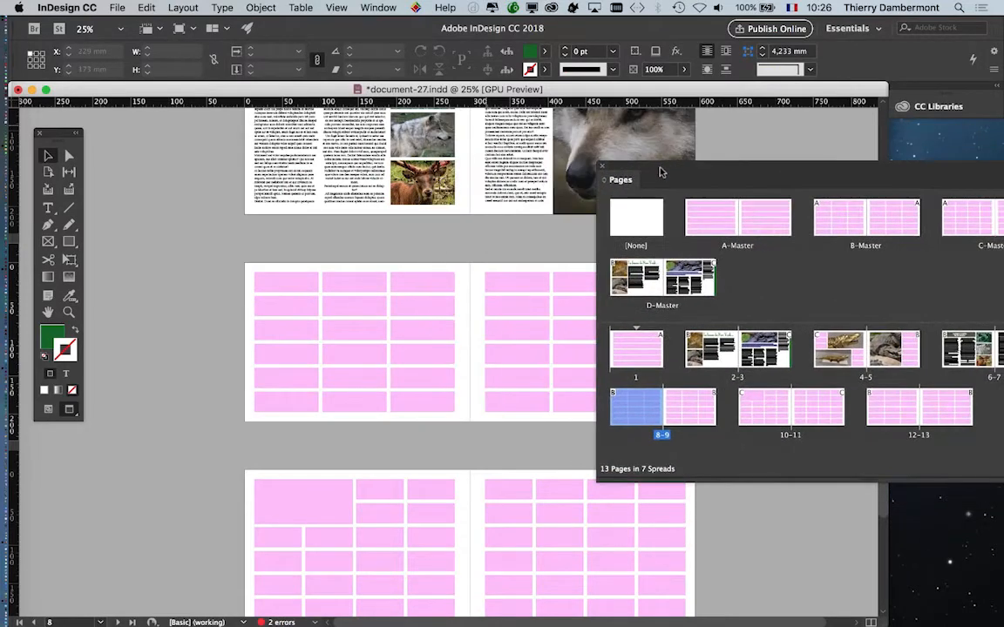
scroll(331, 380, up, 2)
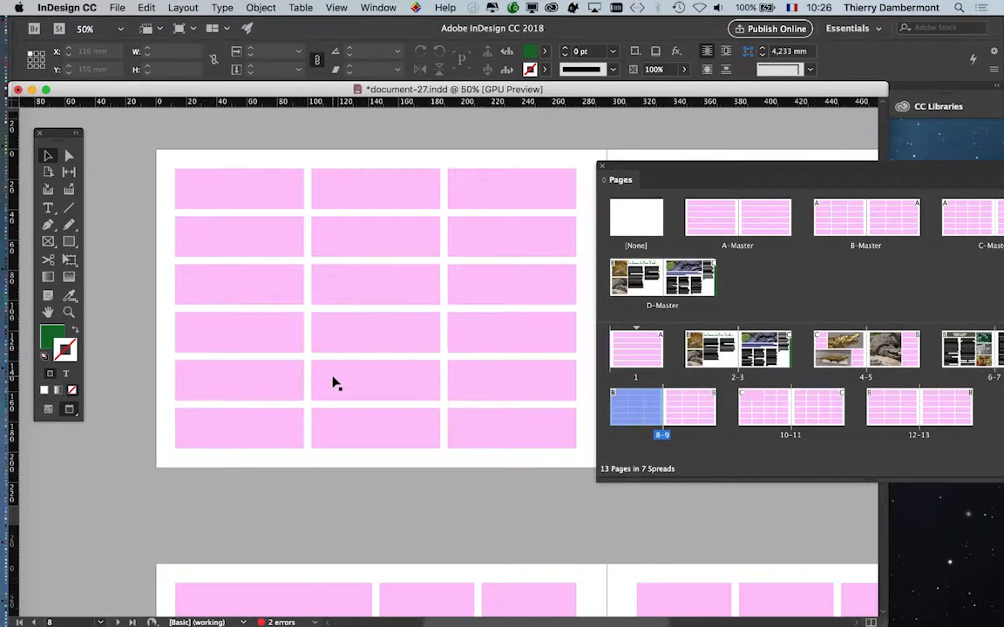
drag(647, 167, 717, 247)
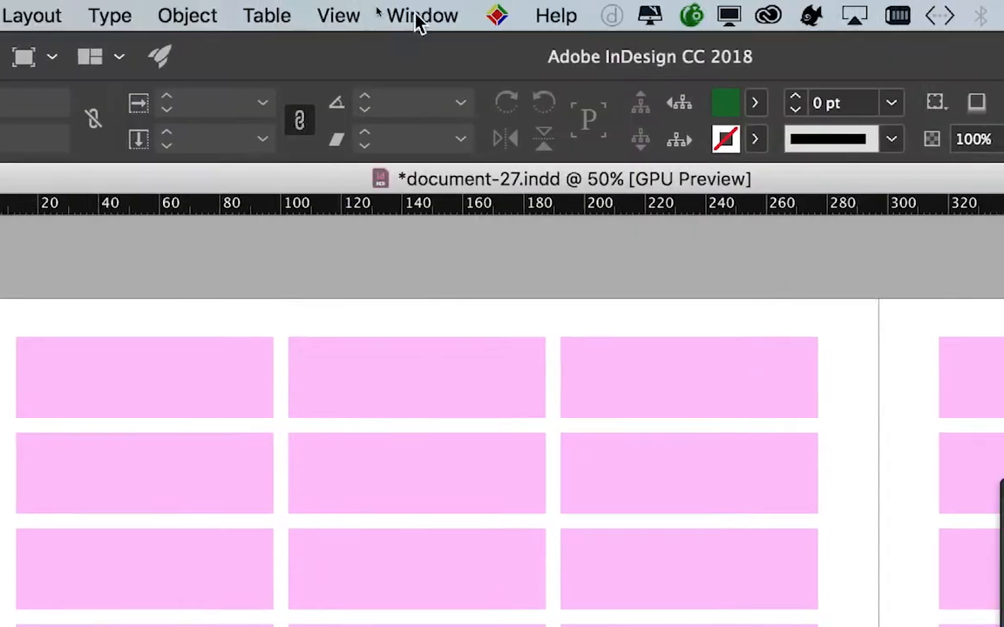
Open the Layers panel, check which layers are locked, and move it clear of page 8
click(419, 19)
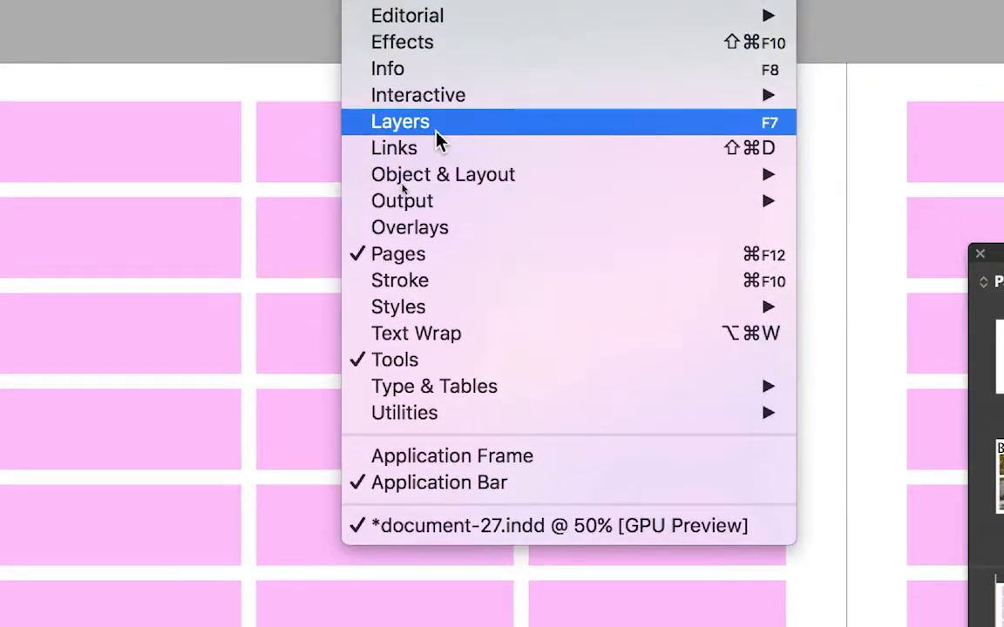
click(440, 48)
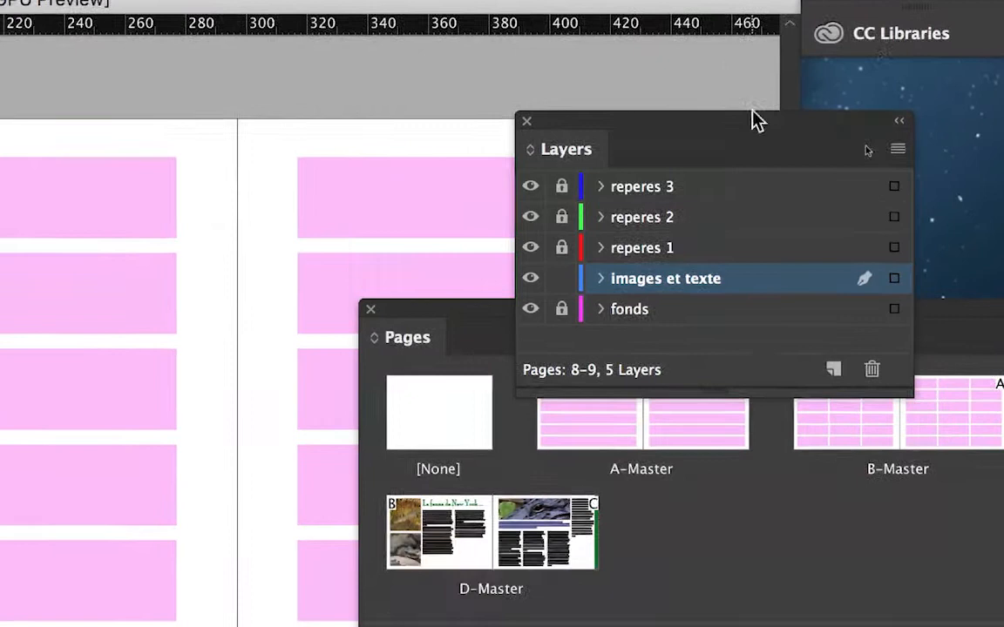
drag(754, 121, 542, 83)
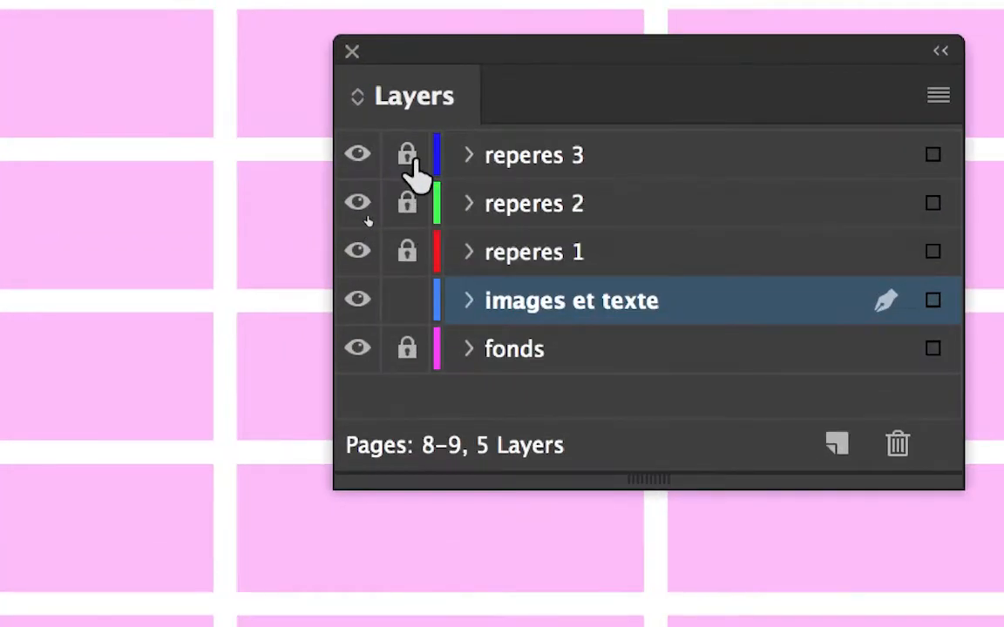
click(409, 218)
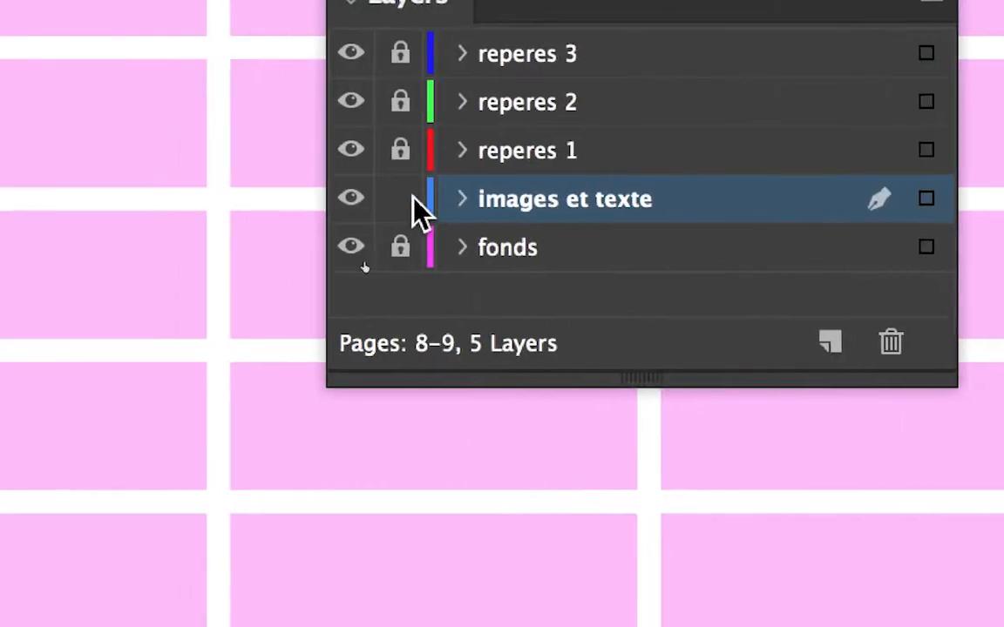
click(377, 198)
click(377, 199)
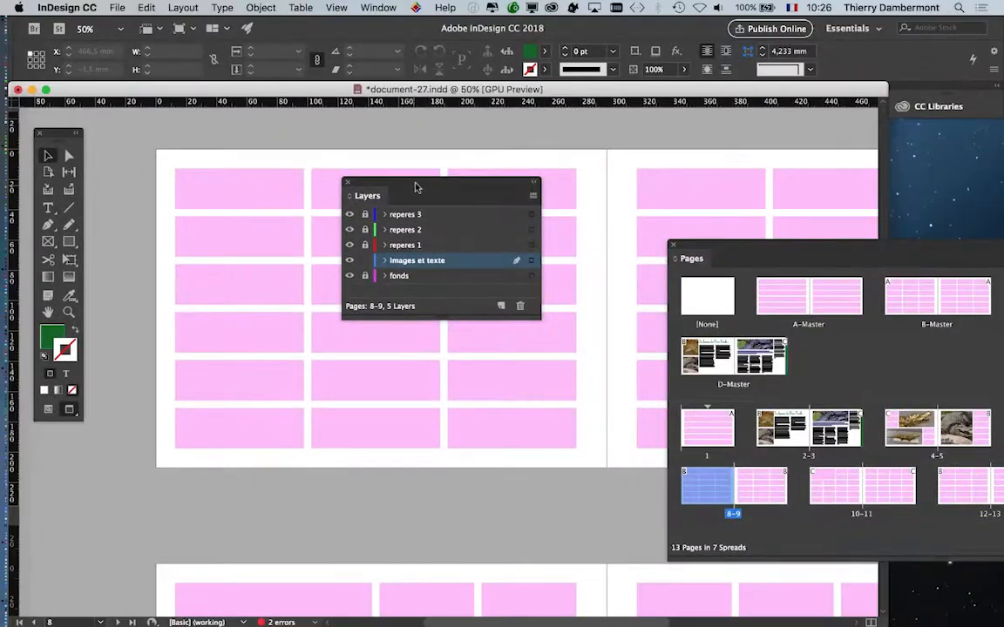
drag(415, 187, 876, 174)
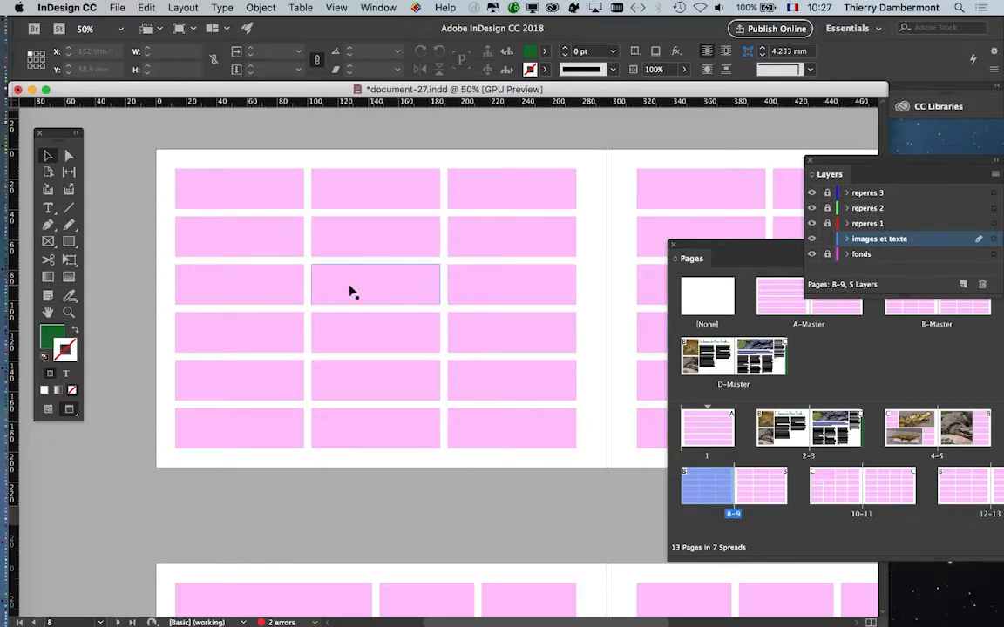
Check that the placeholder frames on page 8 are selectable and show the guides and frame edges in Normal view
click(245, 249)
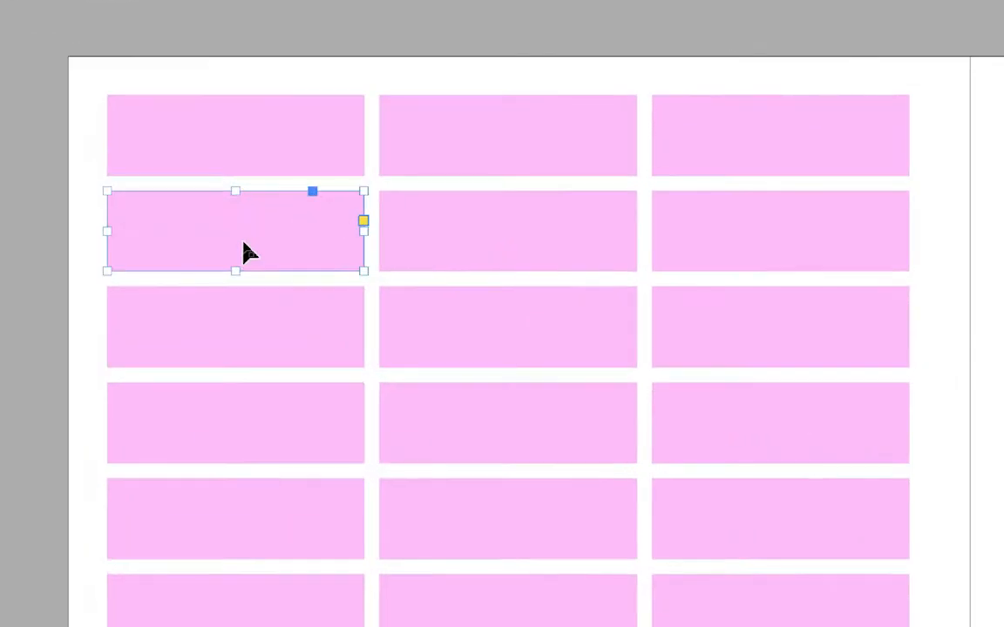
click(514, 257)
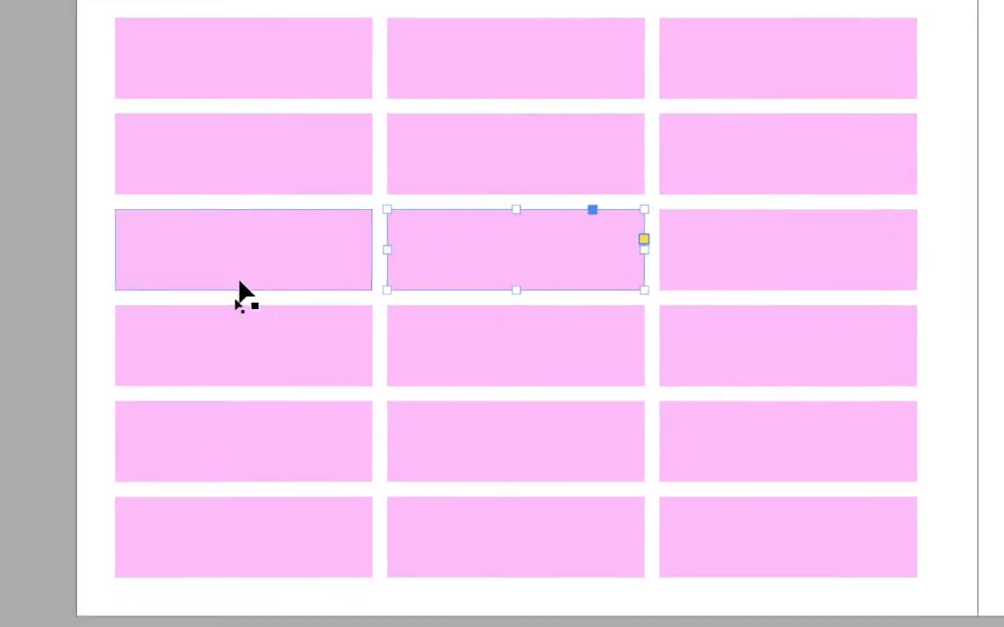
click(74, 228)
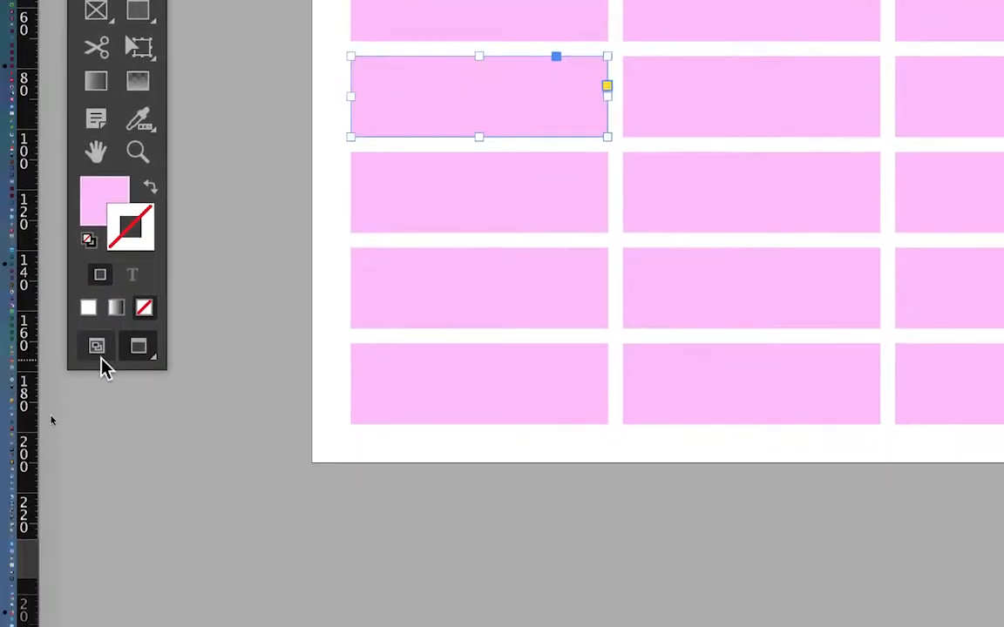
click(97, 348)
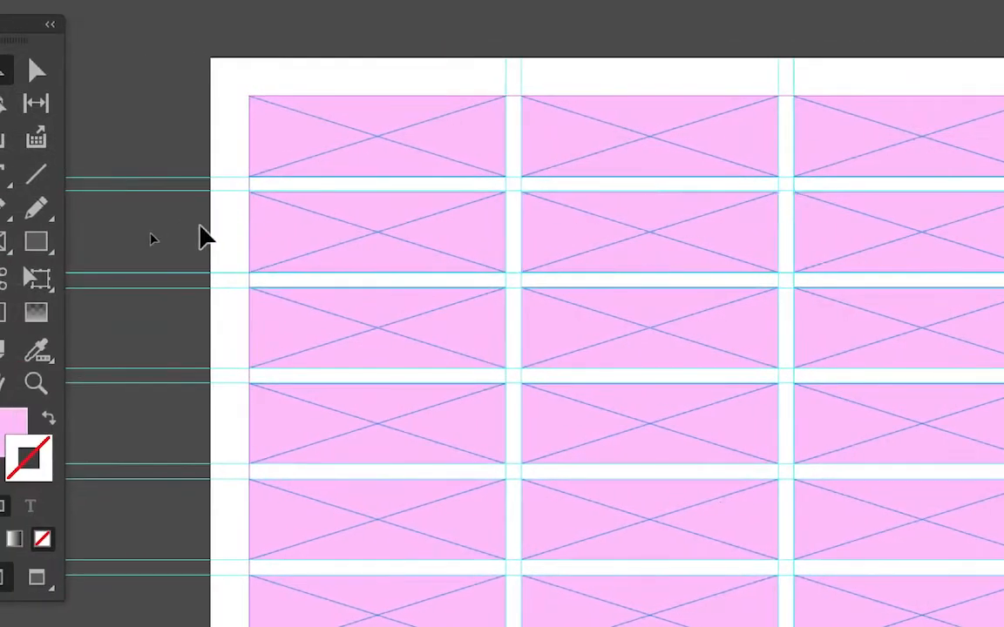
Delete the second, fourth and sixth rows of placeholder frames on page 8
drag(199, 225, 915, 231)
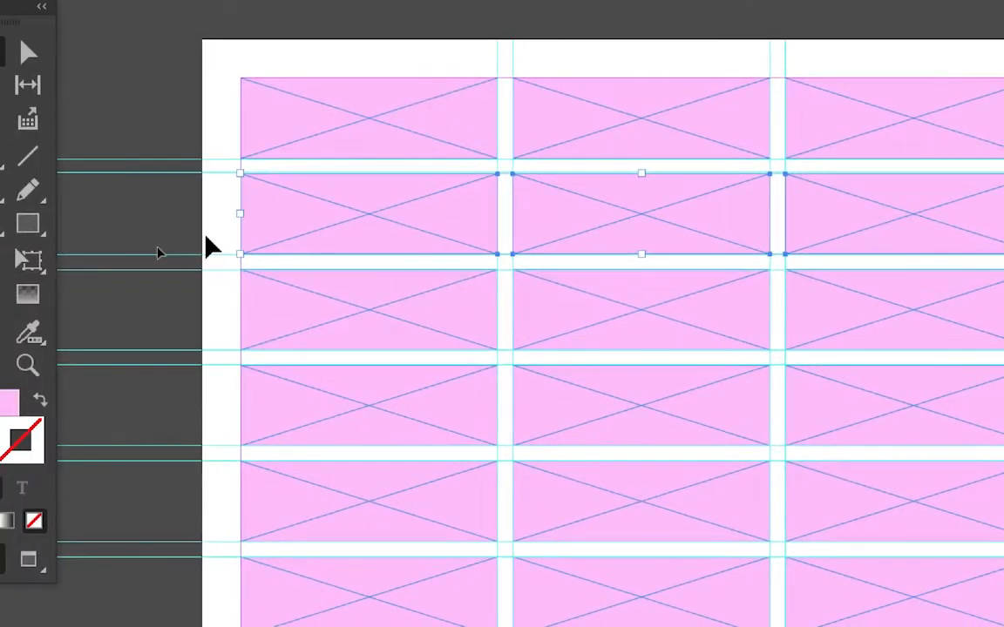
key(Delete)
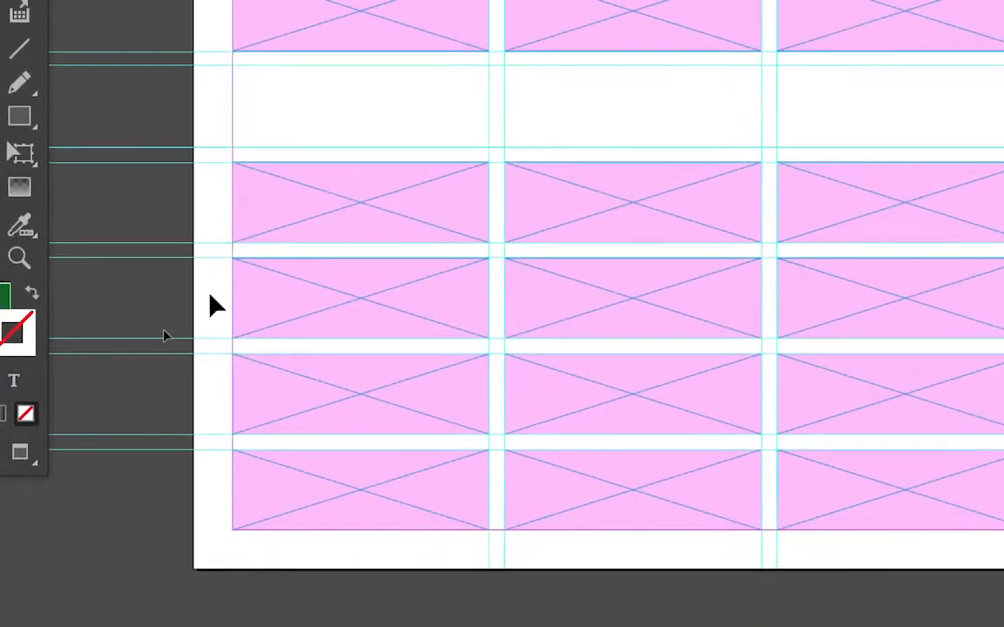
drag(209, 294, 383, 287)
key(Delete)
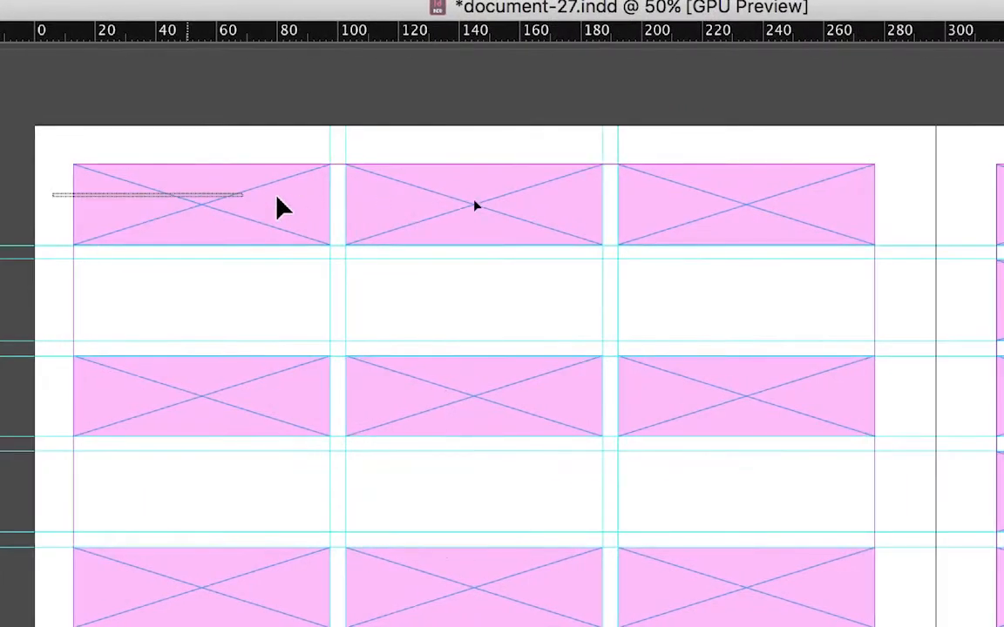
Stretch the three remaining rows of frames on page 8 downward to fill the emptied rows, forming a three-by-three grid
click(277, 200)
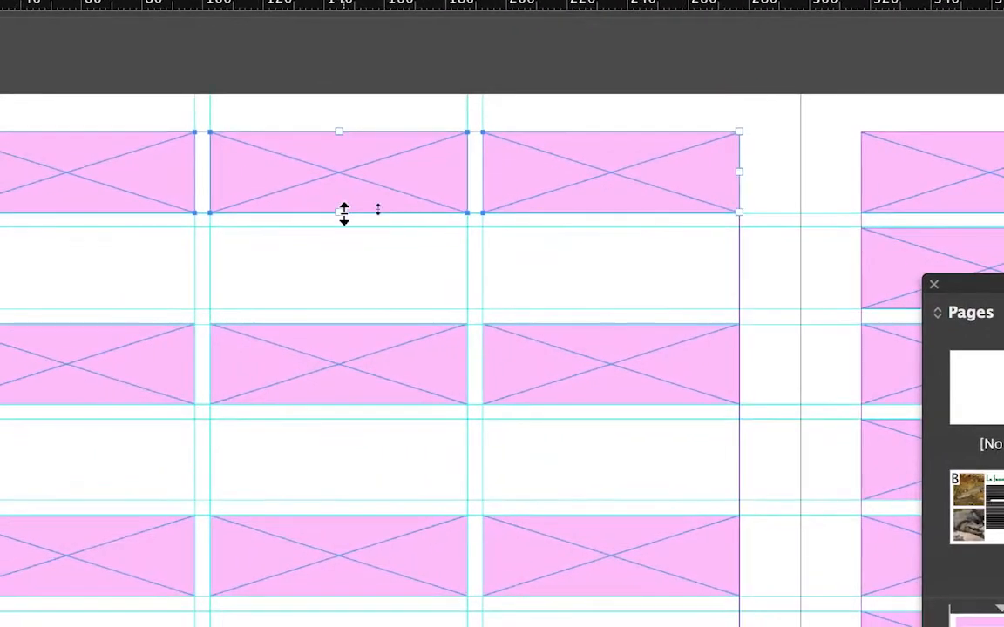
drag(480, 247, 480, 278)
drag(344, 225, 342, 284)
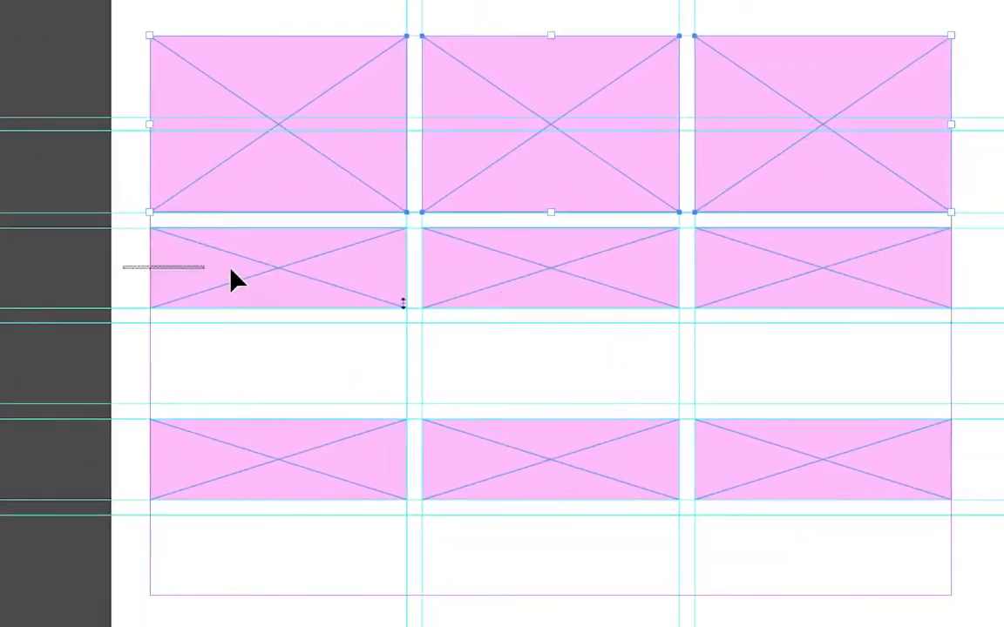
drag(372, 307, 557, 398)
drag(343, 317, 342, 324)
drag(2, 324, 423, 345)
drag(183, 363, 341, 388)
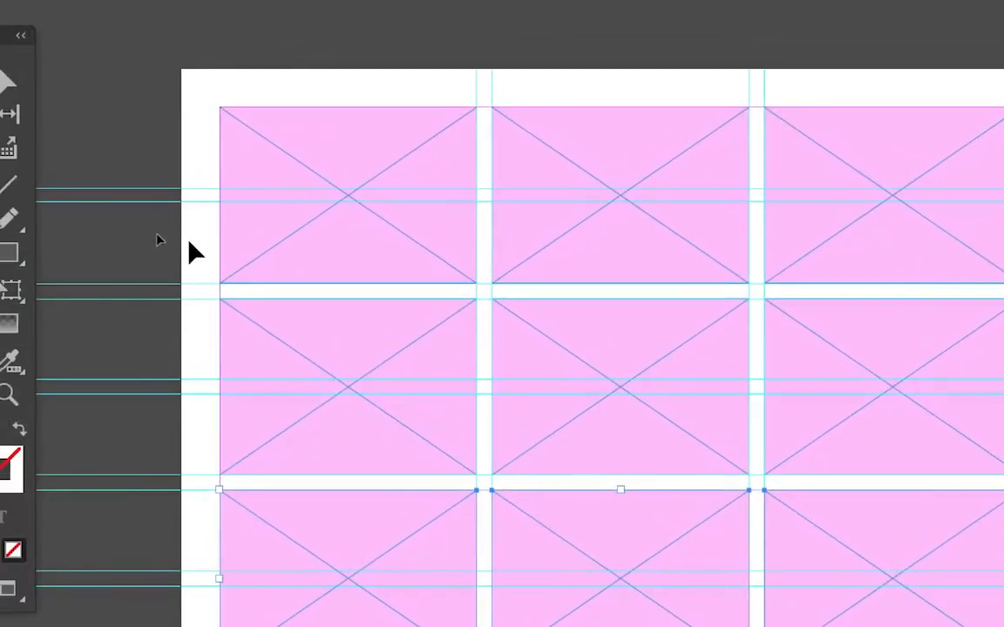
click(189, 244)
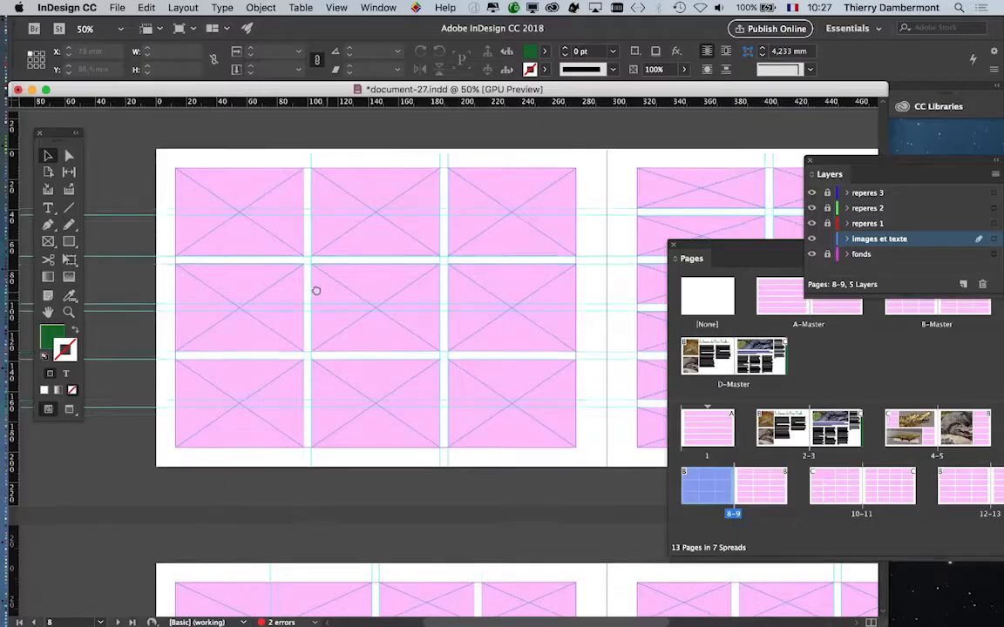
Examine the nine-frame grid on page 8, selecting single frames and the first two columns in turn
drag(501, 296, 458, 282)
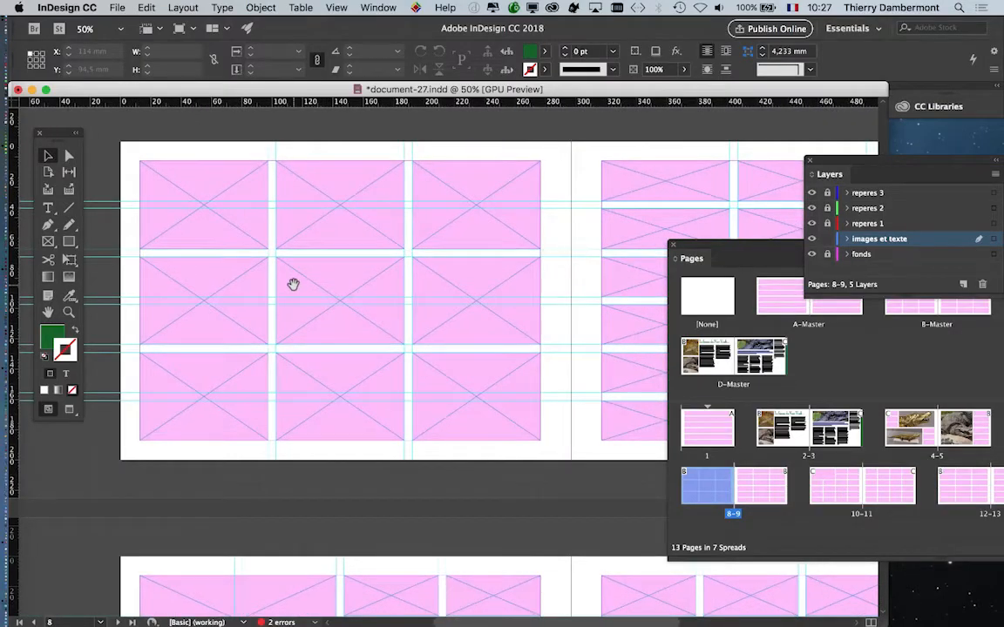
scroll(280, 286, right, 3)
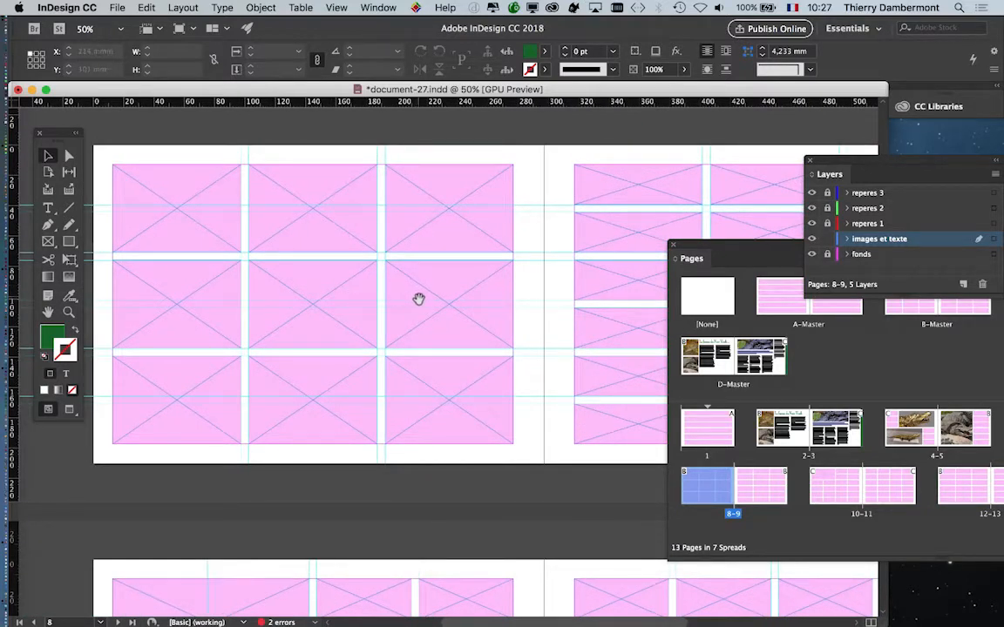
scroll(419, 298, down, 2)
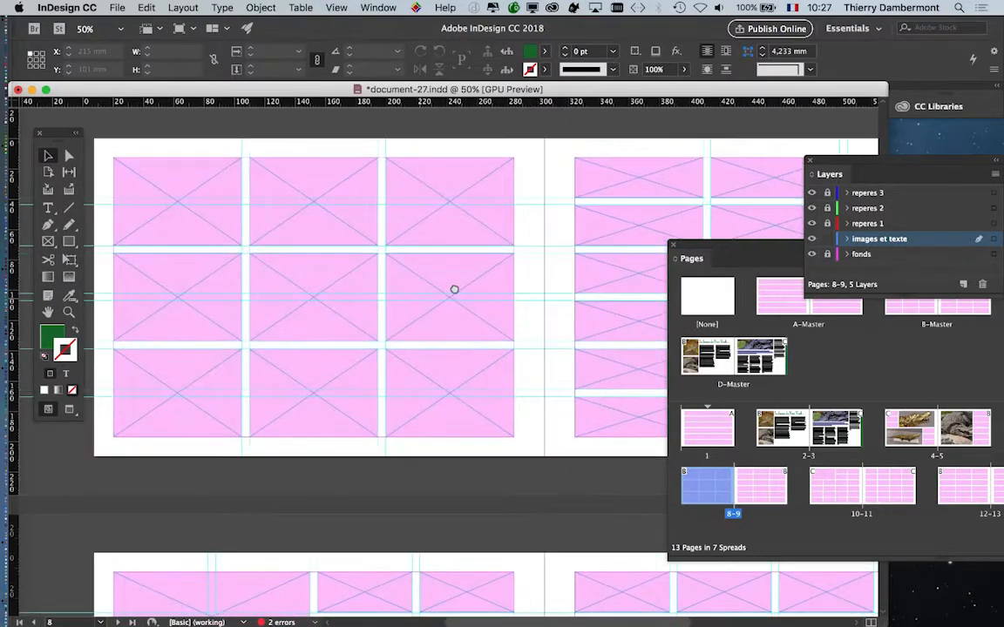
scroll(478, 287, left, 3)
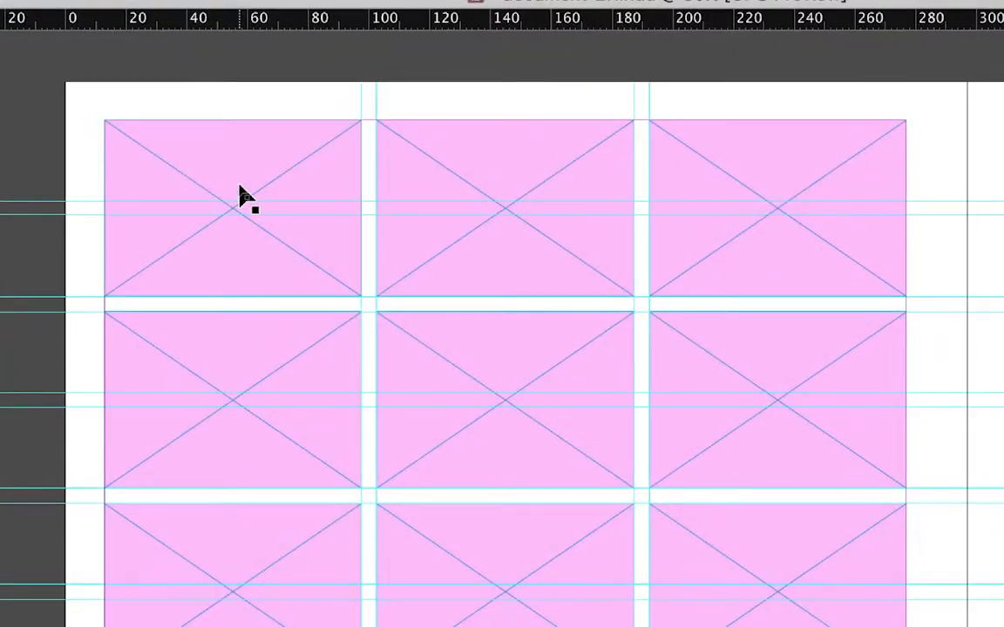
click(241, 188)
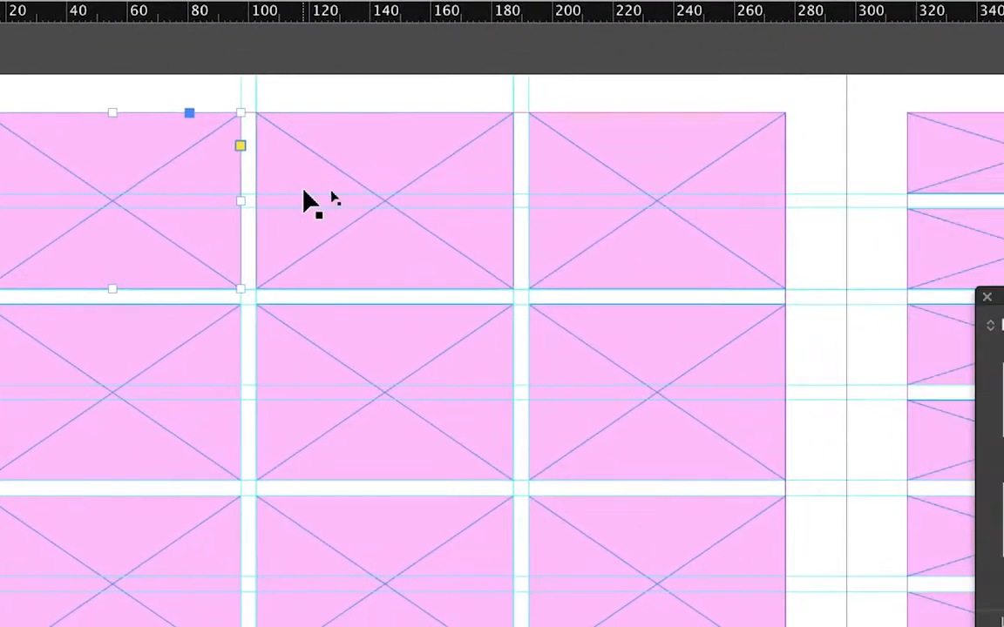
click(427, 208)
drag(250, 164, 397, 618)
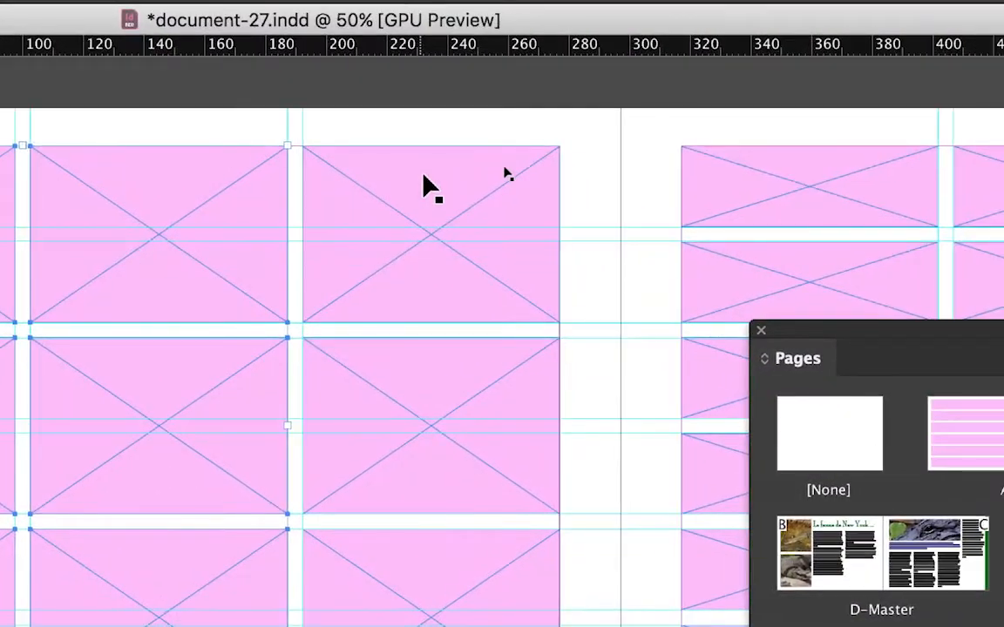
click(555, 554)
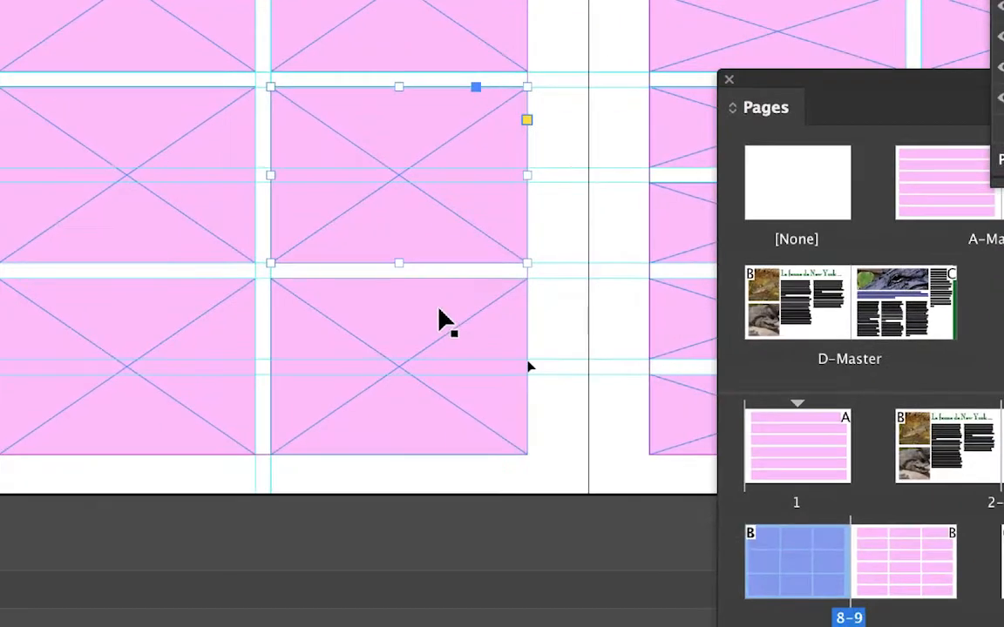
Check individual frames of the grid on page 8 by selecting them in turn, and clear the selection
click(443, 321)
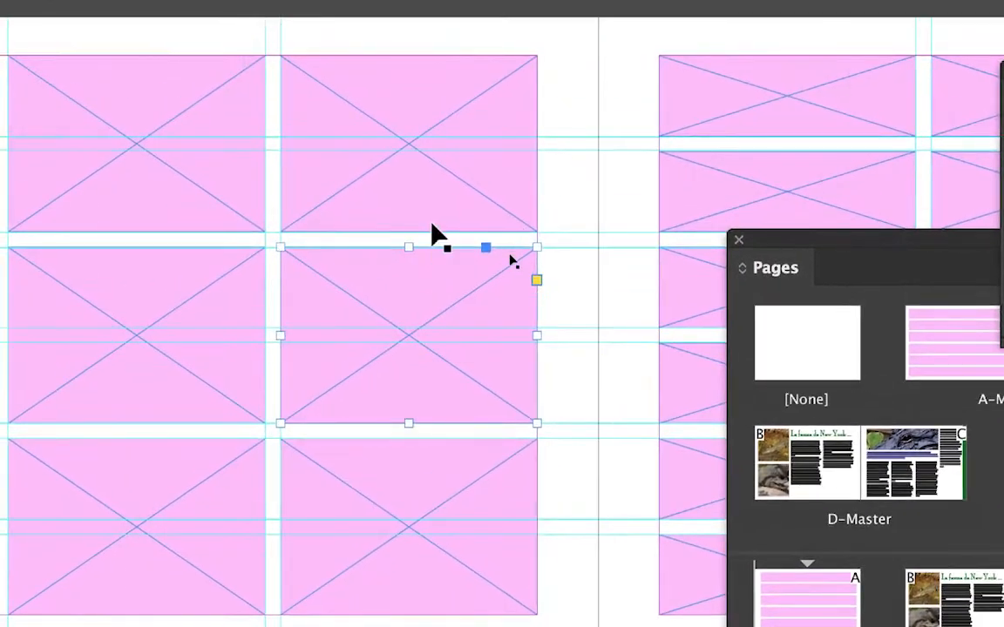
click(433, 227)
click(399, 446)
click(376, 171)
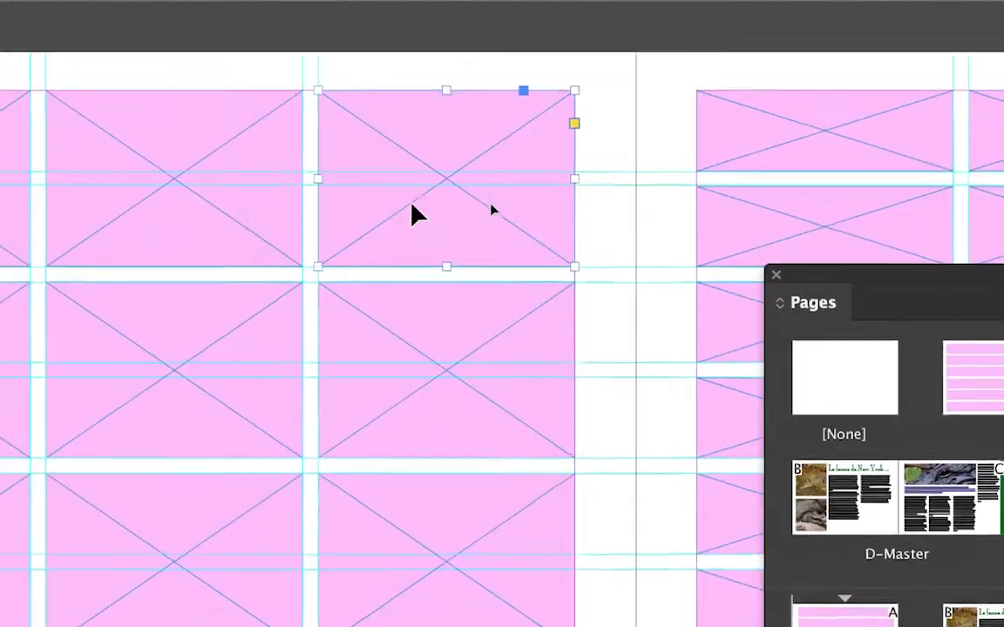
click(408, 61)
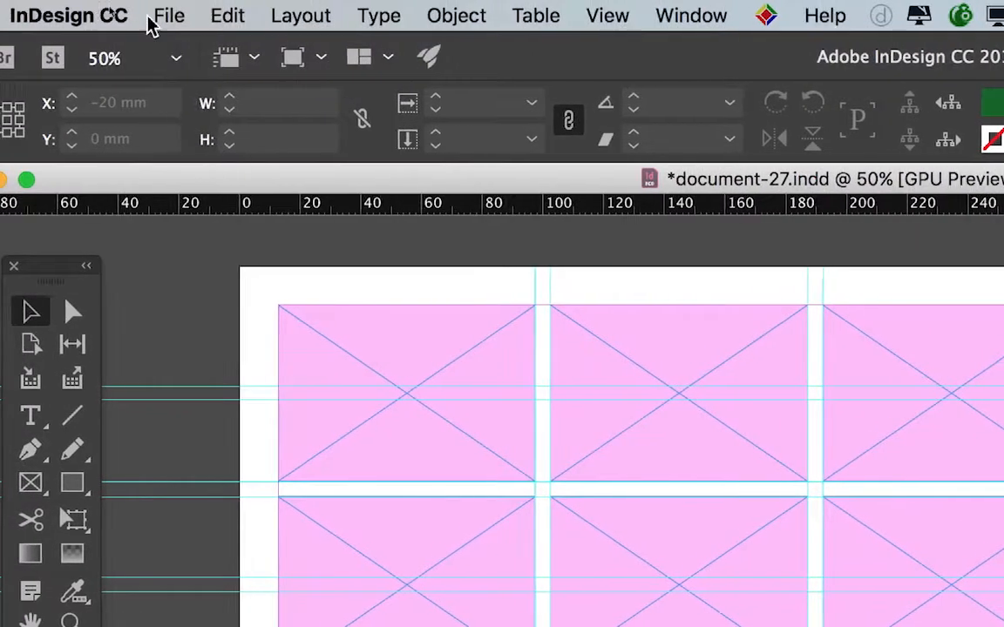
Start placing images from the Links folder, narrow the file dialog, list the files by date modified and select the six newest
click(161, 13)
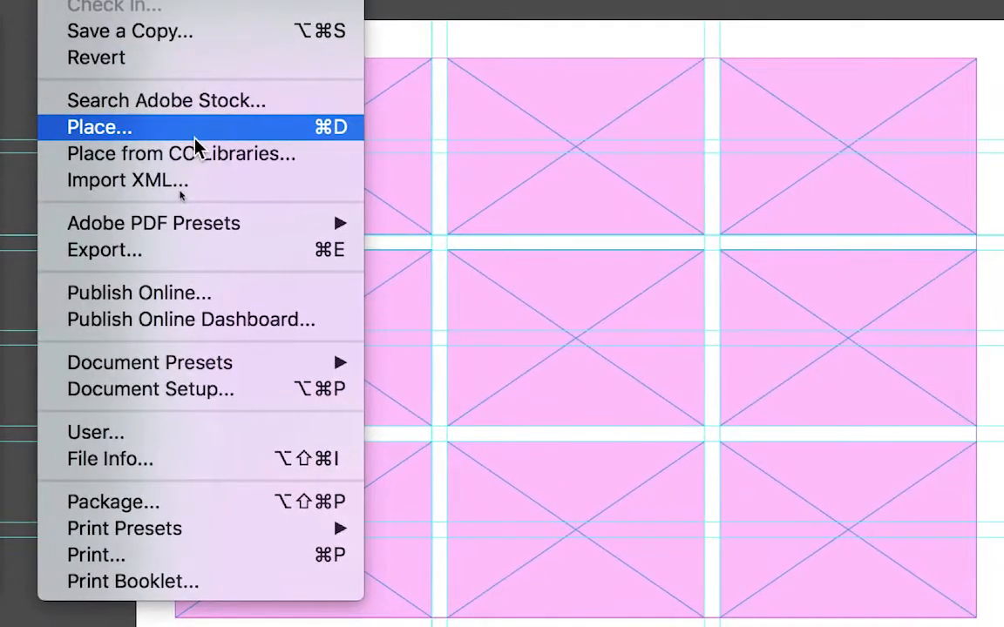
click(193, 131)
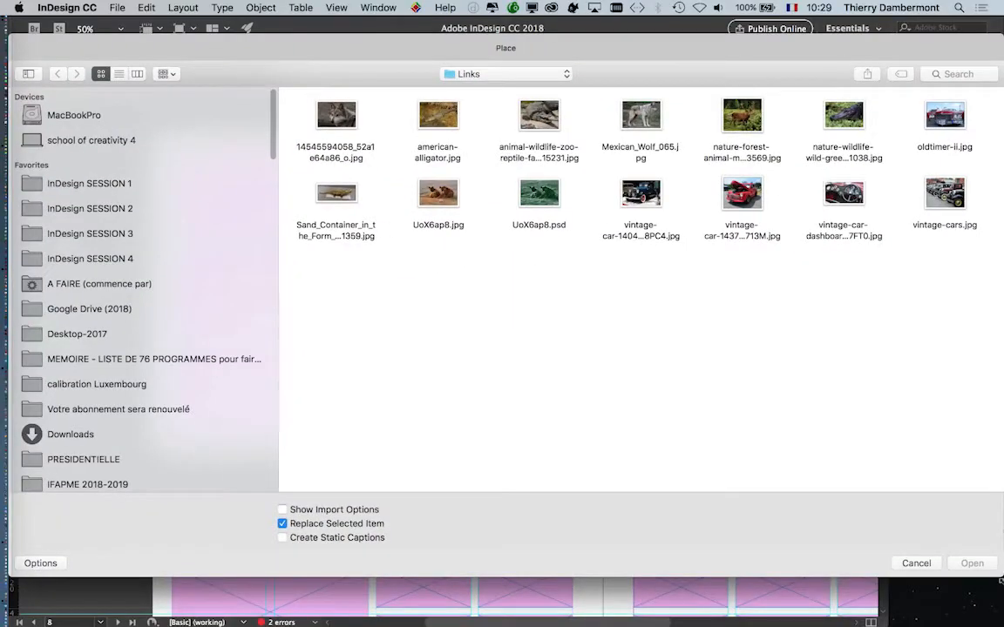
drag(996, 575, 823, 575)
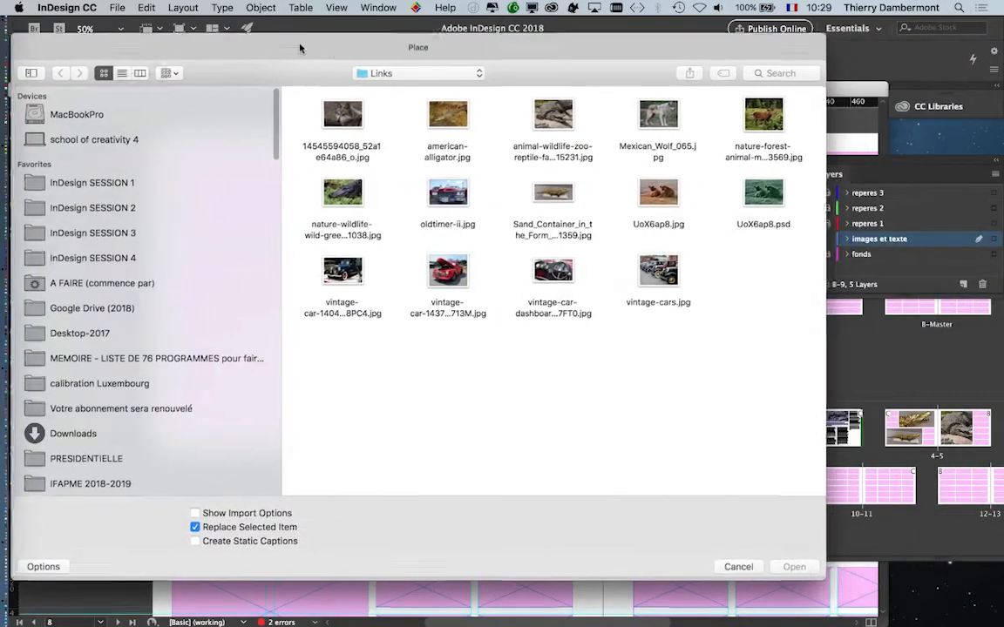
drag(191, 78, 312, 89)
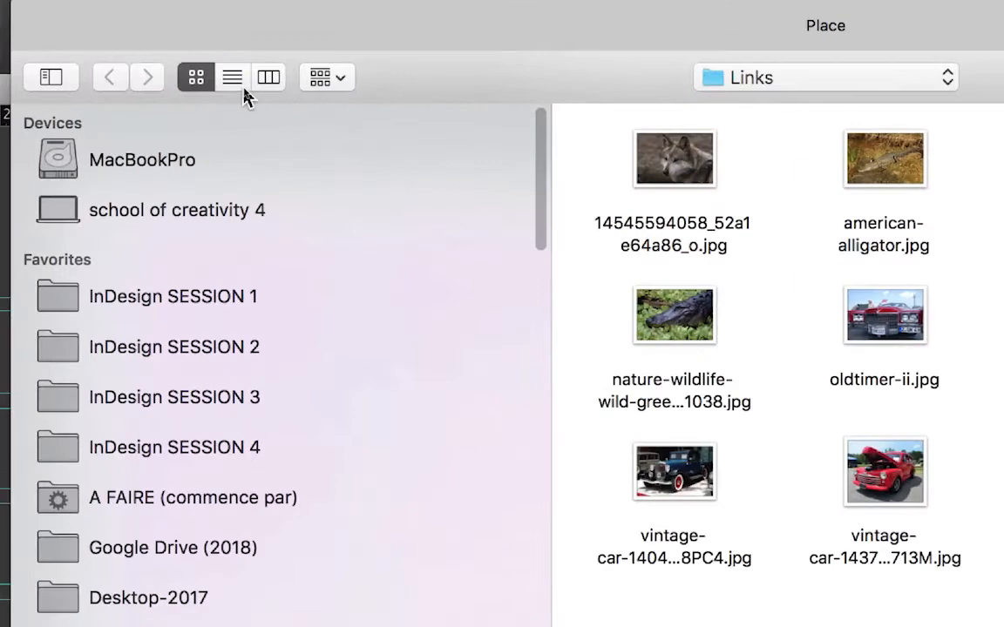
click(243, 88)
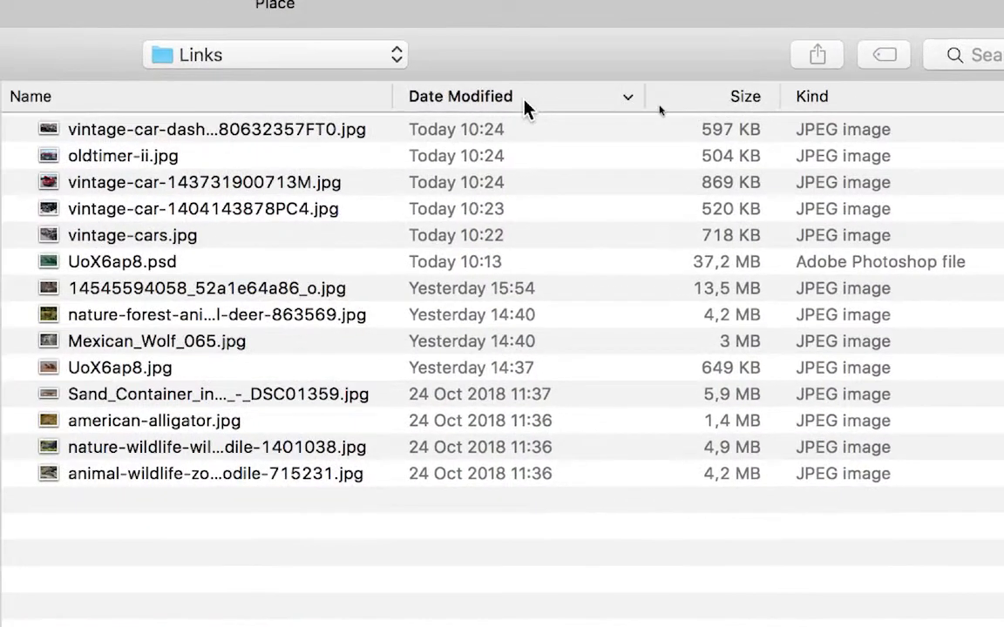
click(510, 129)
shift+click(444, 261)
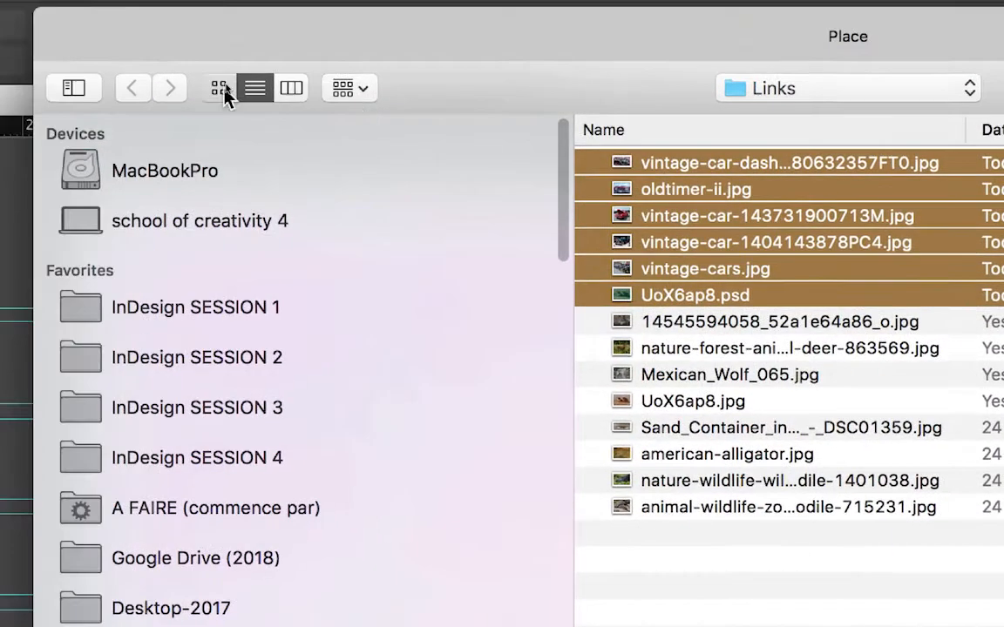
Show the Links files as thumbnails and select only the five car photos, including oldtimer-ii.jpg and vintage-cars.jpg
click(197, 82)
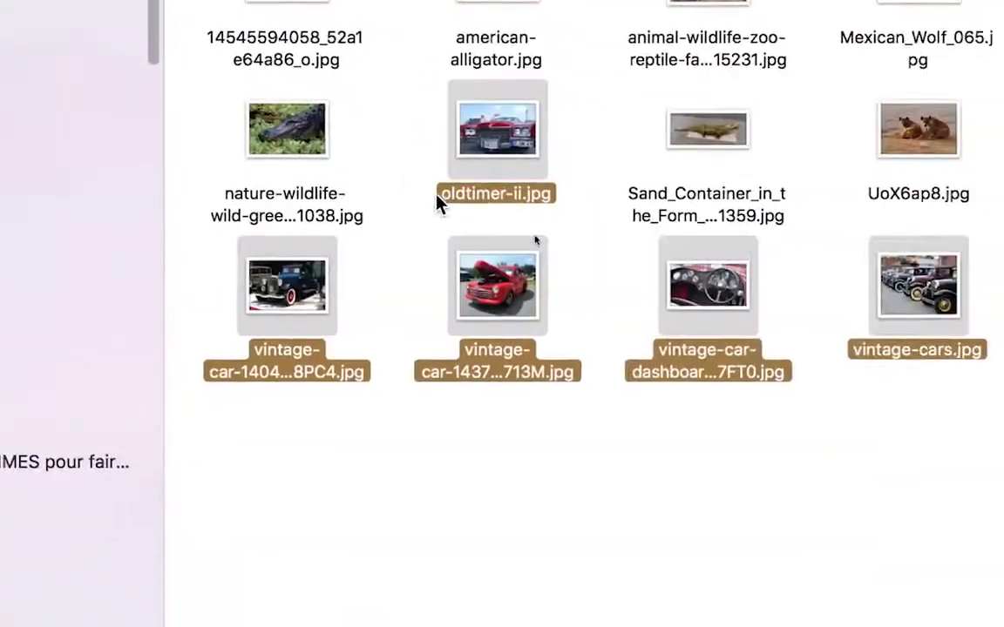
click(532, 438)
click(498, 285)
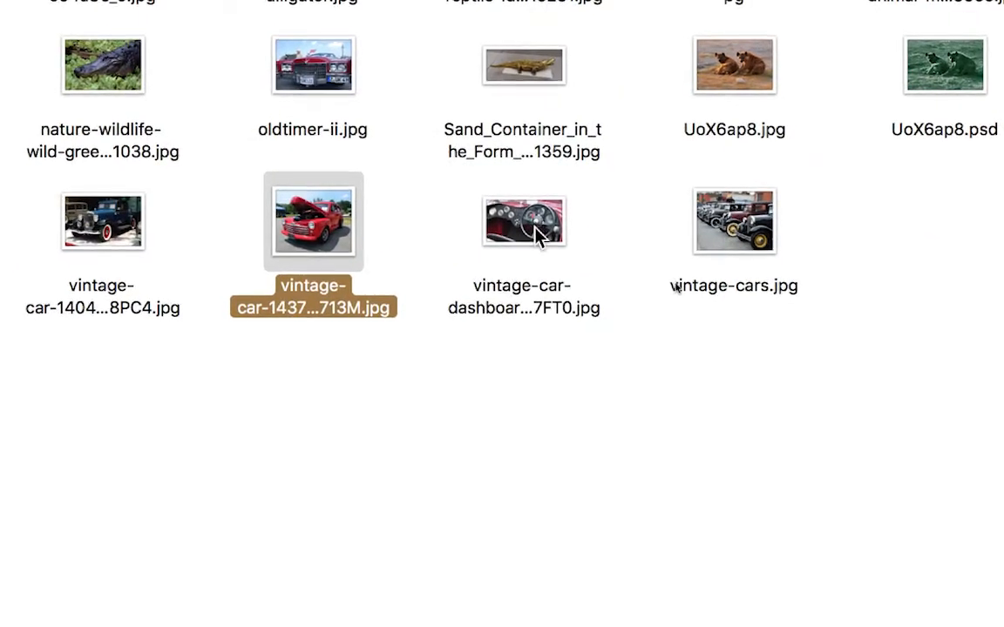
shift+click(538, 234)
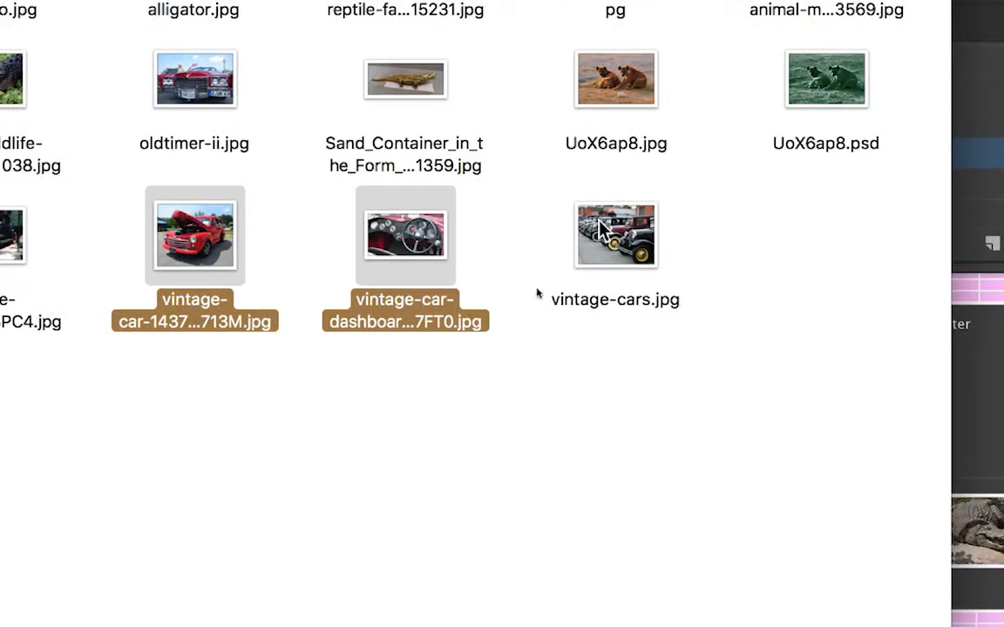
shift+click(599, 225)
shift+click(9, 319)
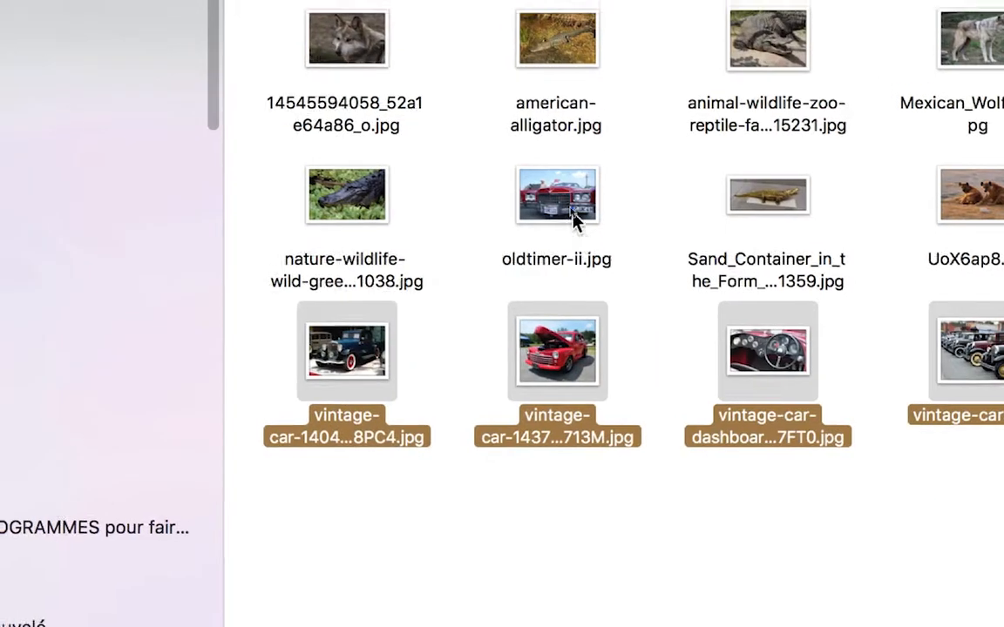
shift+click(573, 215)
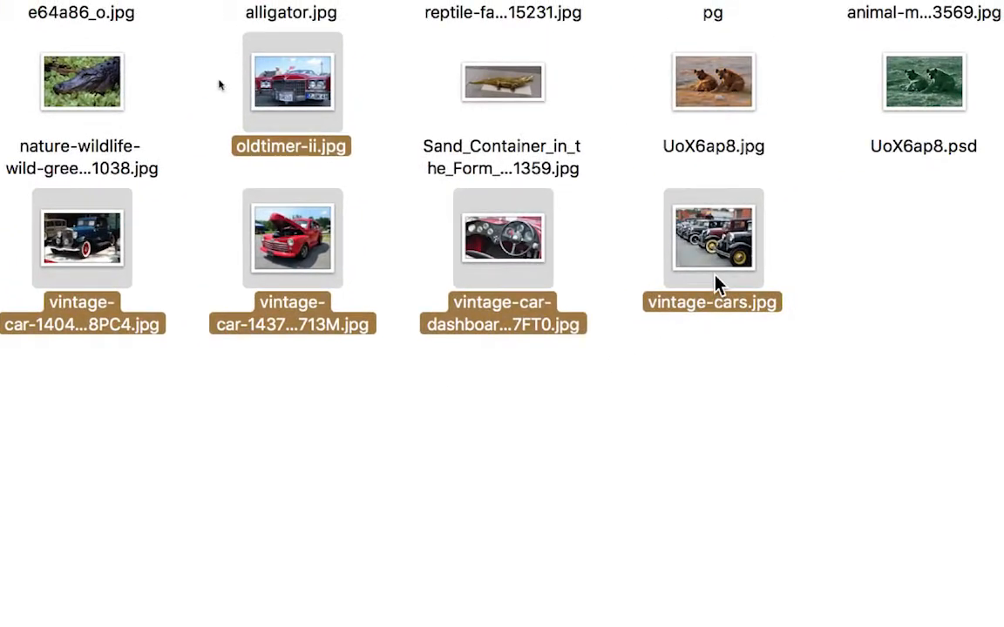
Reselect the five car photos as a range in the date-sorted list, ending at vintage-cars.jpg, and load them for placing
click(348, 122)
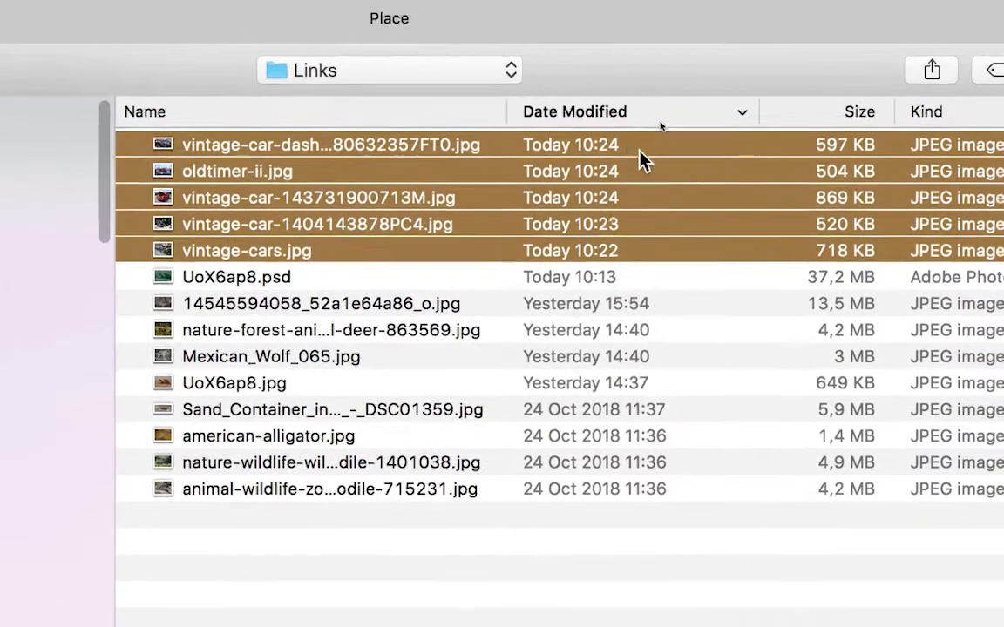
click(638, 149)
shift+click(645, 247)
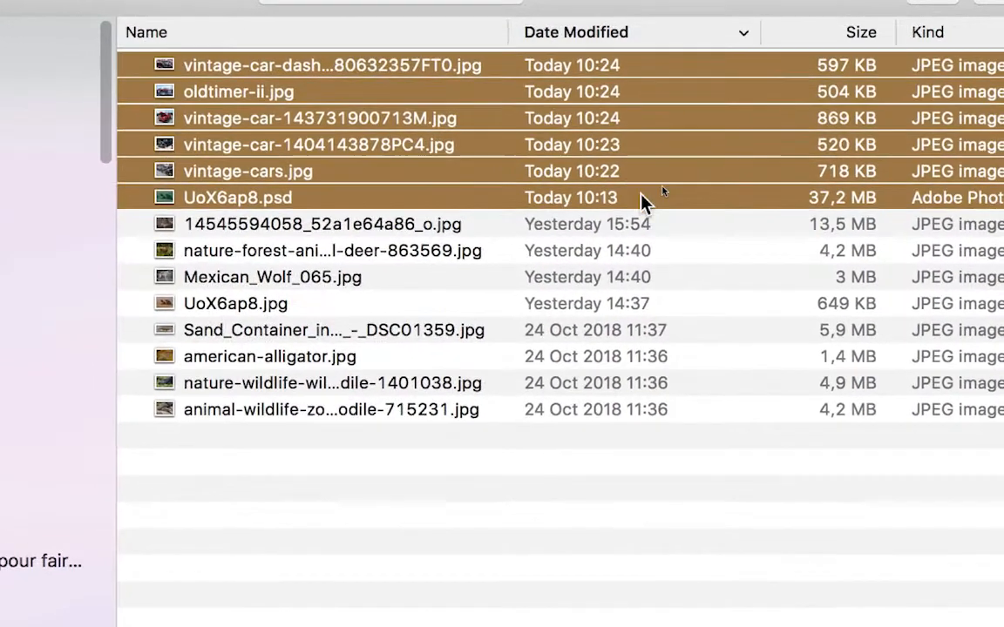
click(641, 195)
key(Up)
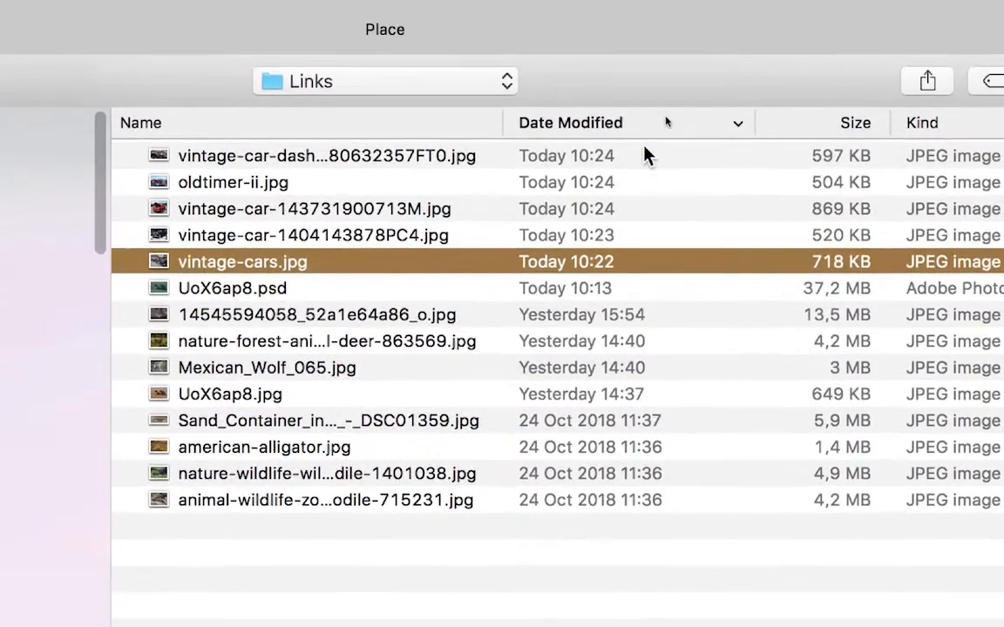
shift+click(645, 155)
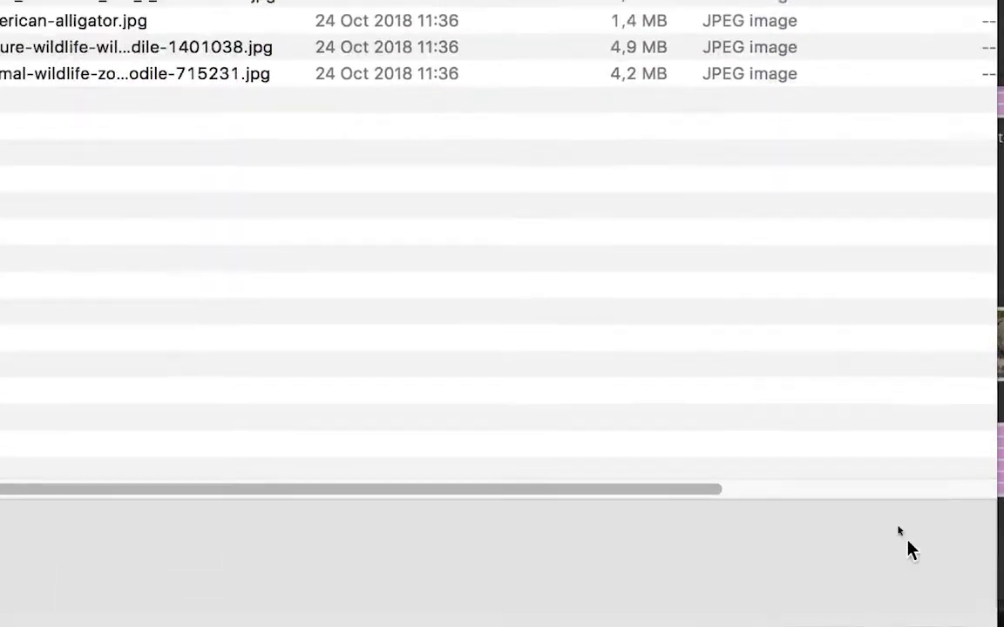
click(929, 577)
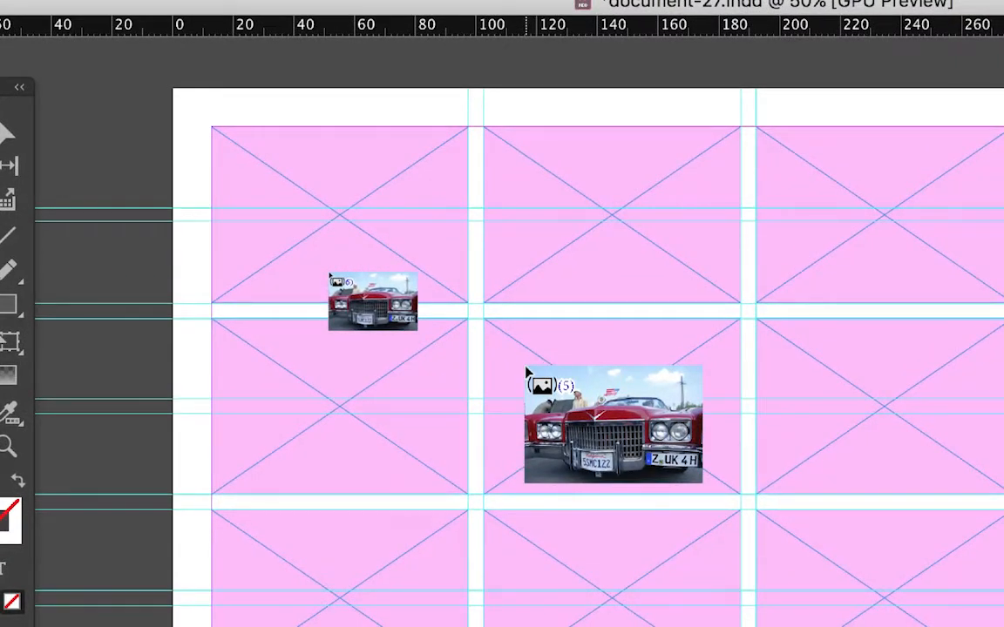
Cycle through the loaded photos to the red car with the open hood and place it in the bottom-middle frame on page 8
key(Right)
key(Right)
key(Right)
key(Right)
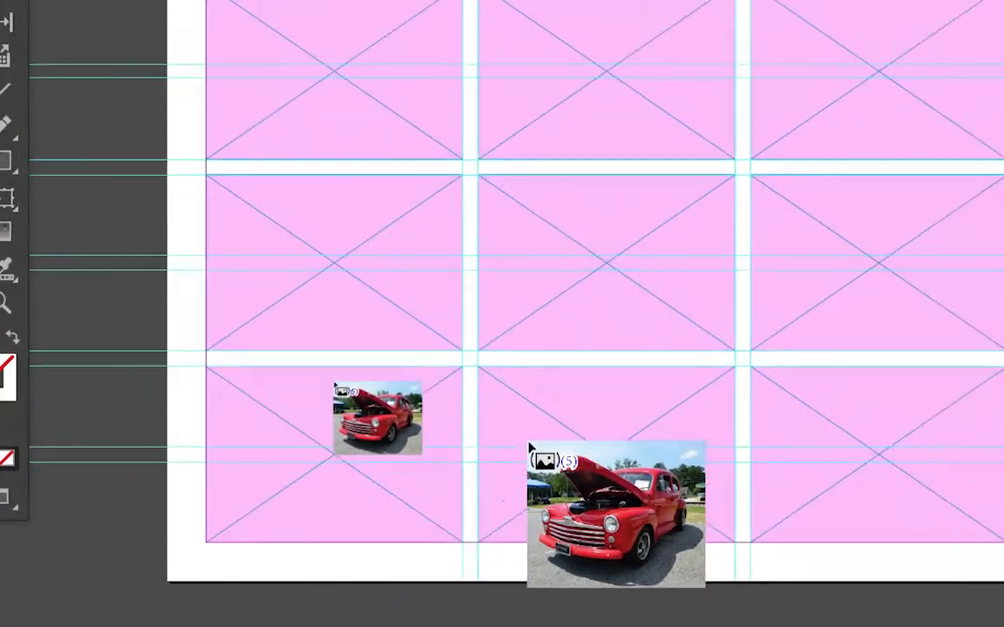
click(492, 423)
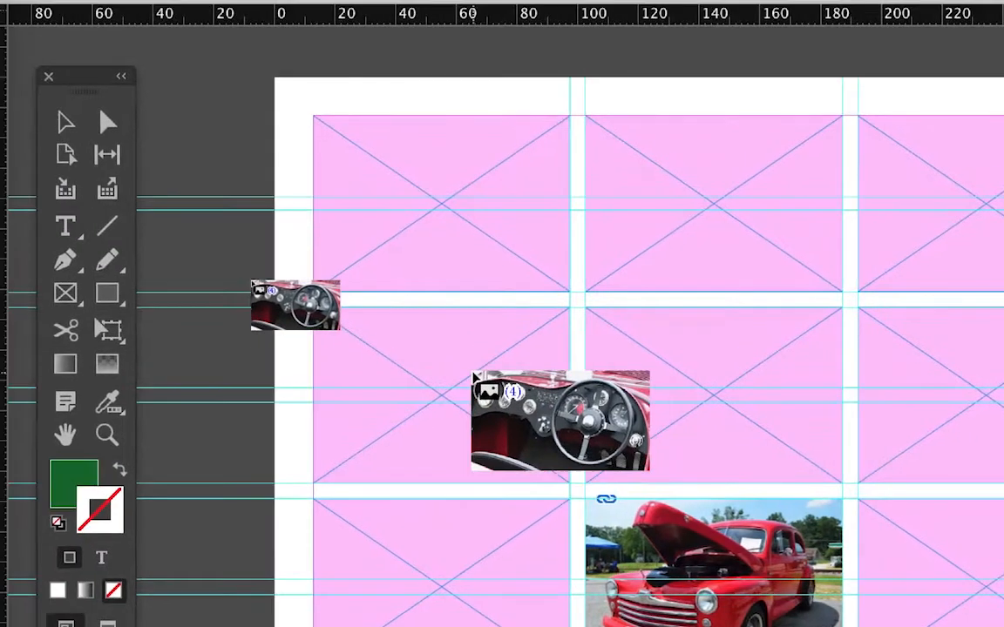
Place the row of vintage cars in the middle-left frame and the blue car in the top-middle frame
key(Right)
click(362, 244)
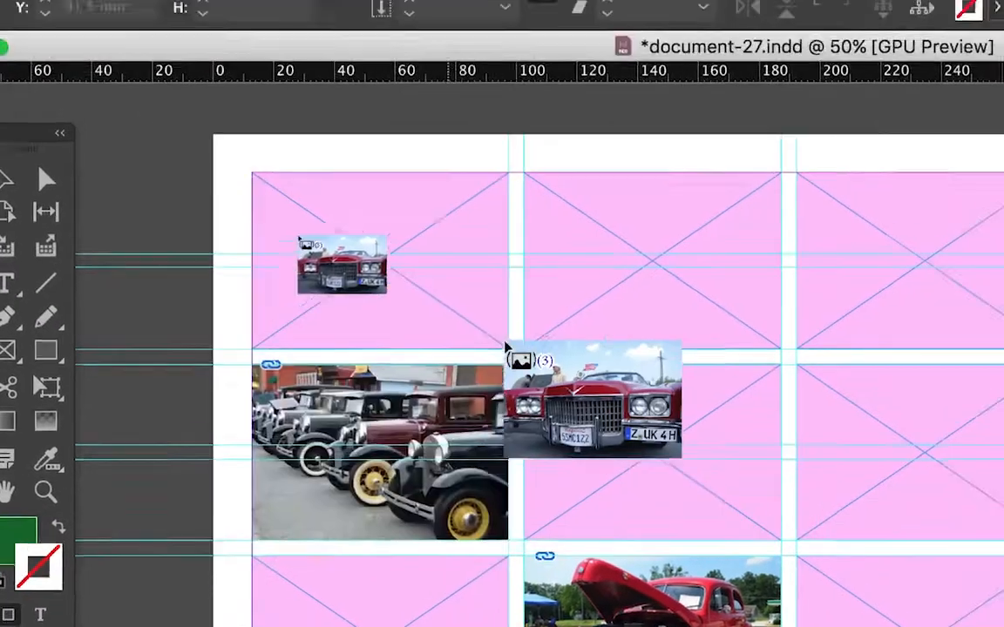
key(Right)
click(575, 248)
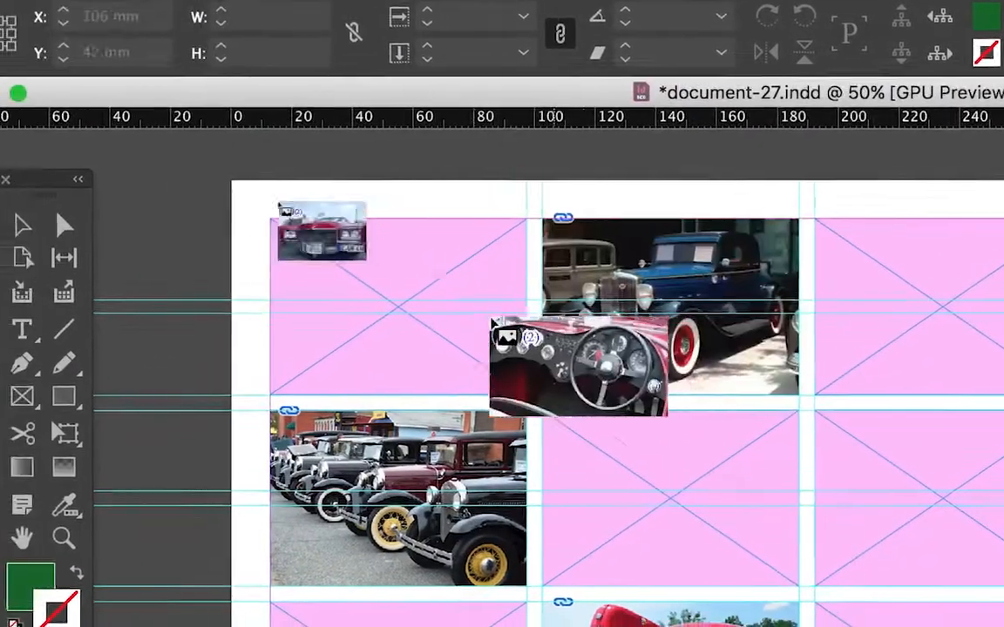
Place the red convertible photo in the top-left frame and the dashboard photo in the centre frame
key(Right)
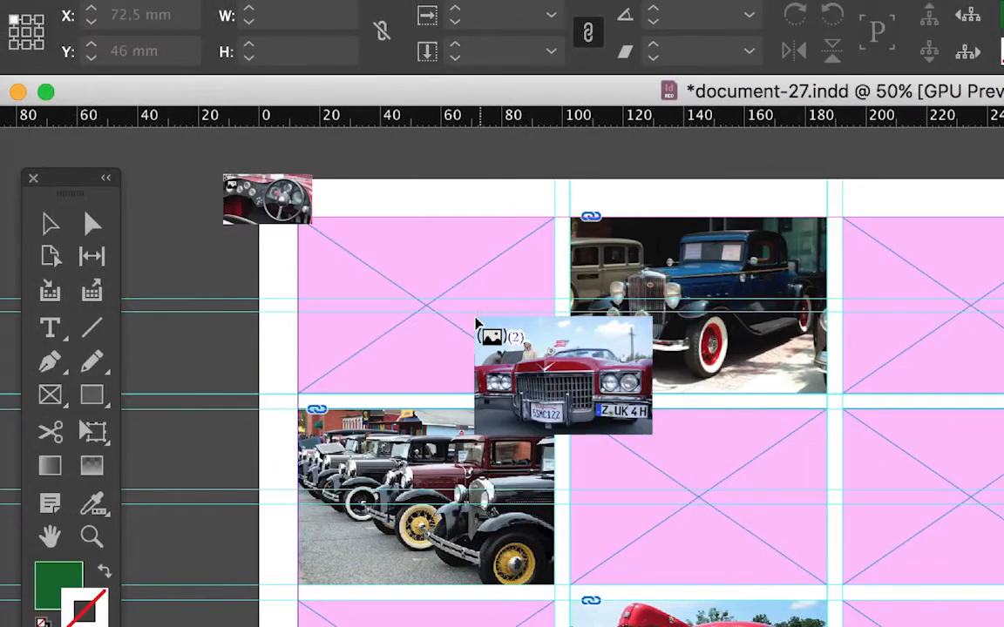
click(476, 325)
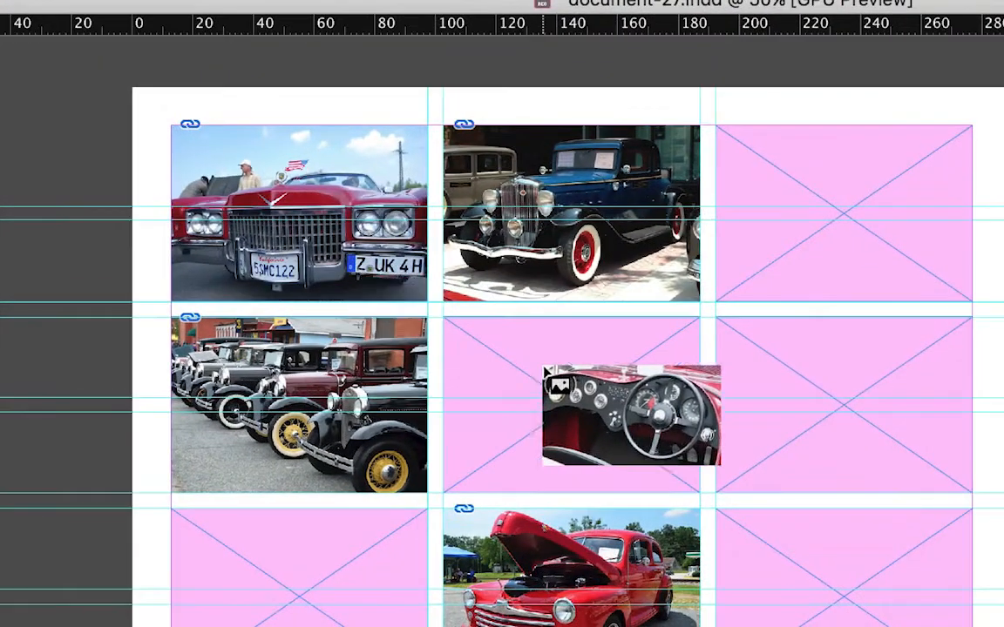
click(523, 371)
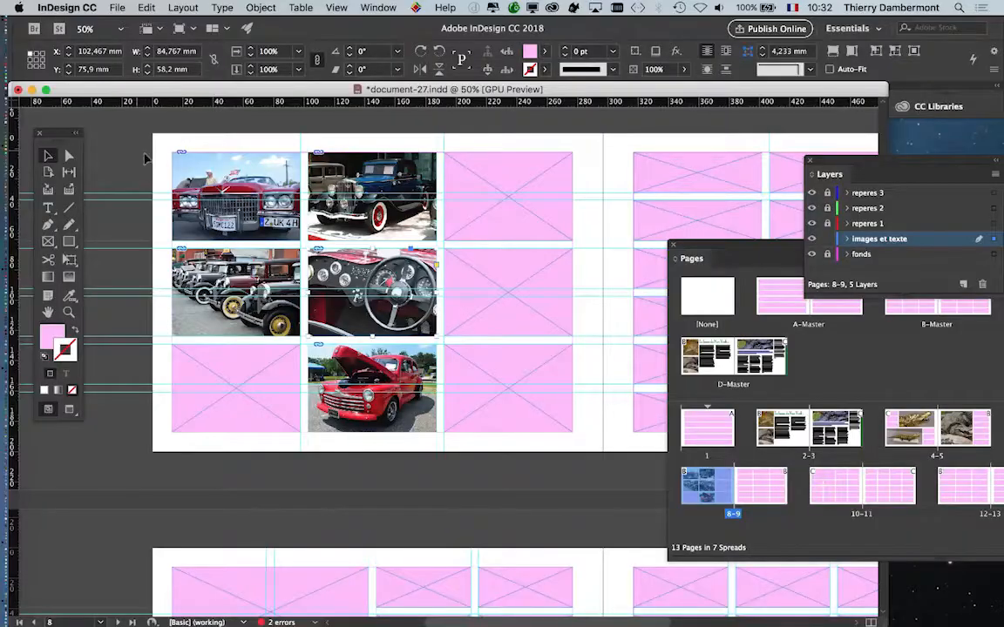
Examine the placed car photos on page 8 up close, with the Pages panel moved out of the way
key(super+equal)
key(super+equal)
key(super+equal)
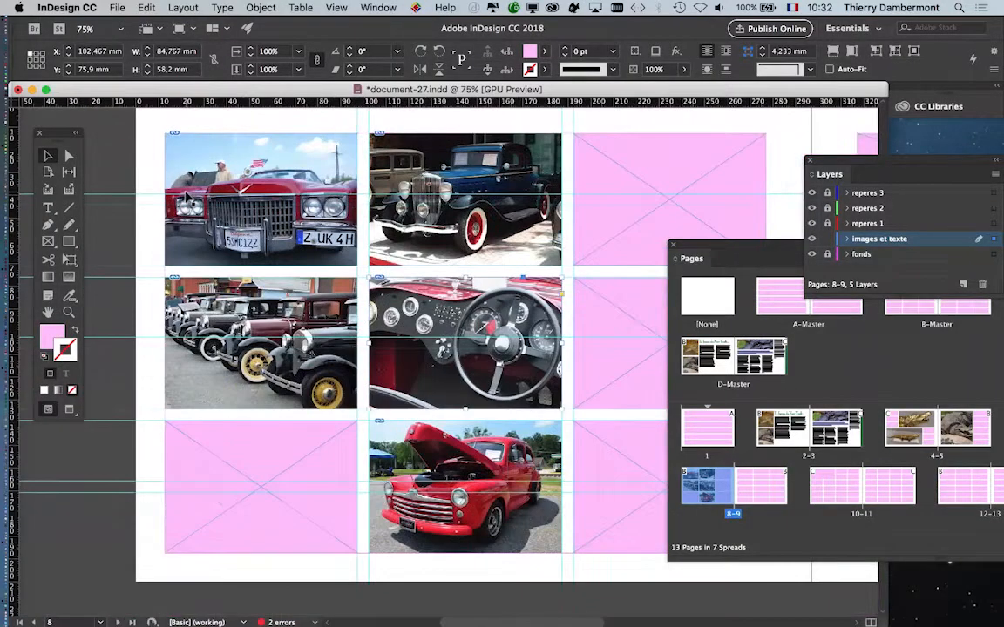
scroll(262, 227, up, 3)
scroll(262, 227, right, 1)
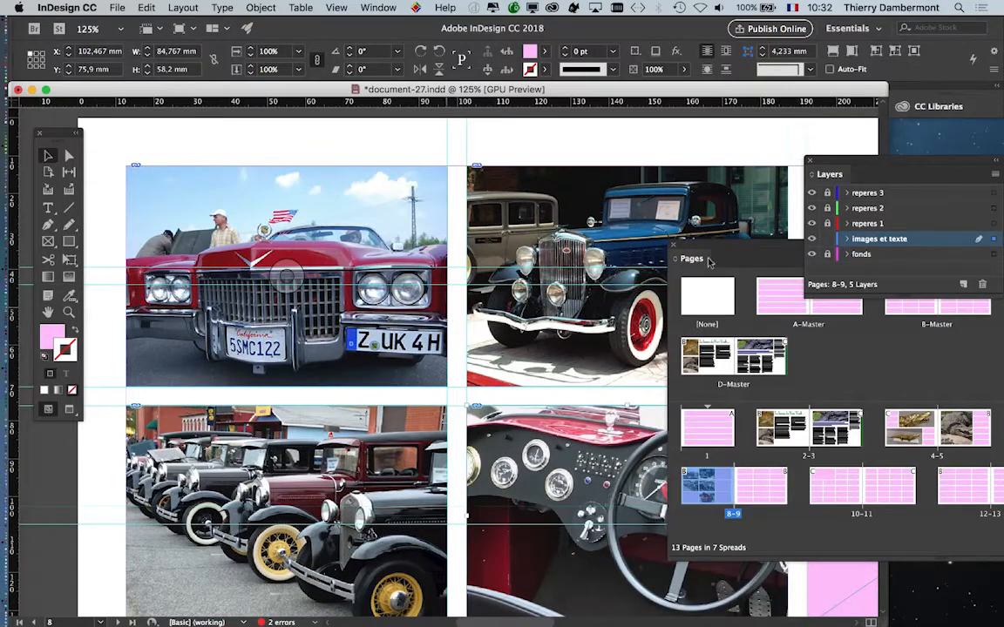
drag(784, 249, 519, 157)
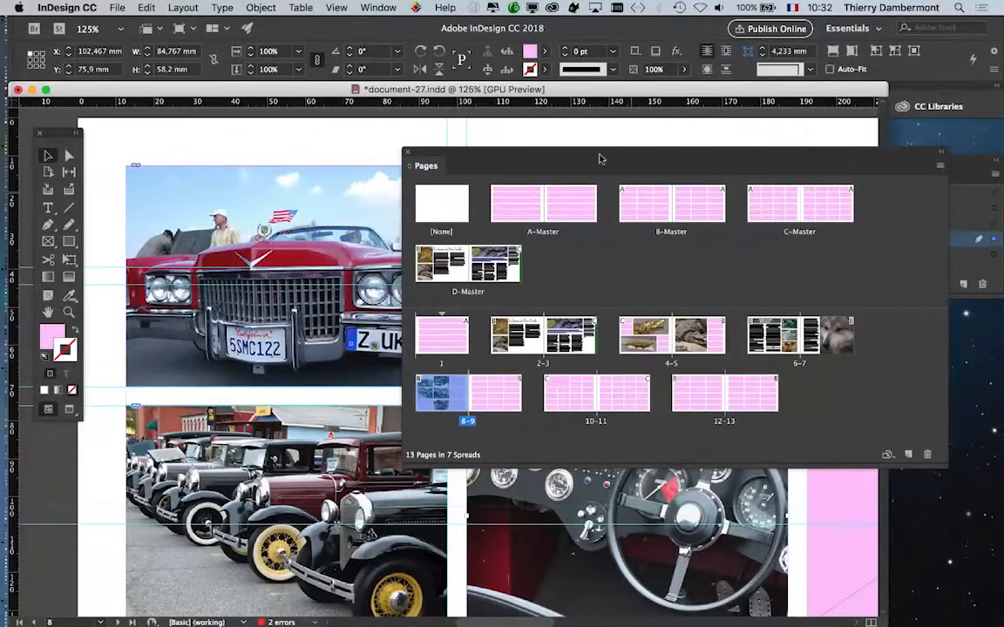
drag(541, 155, 878, 398)
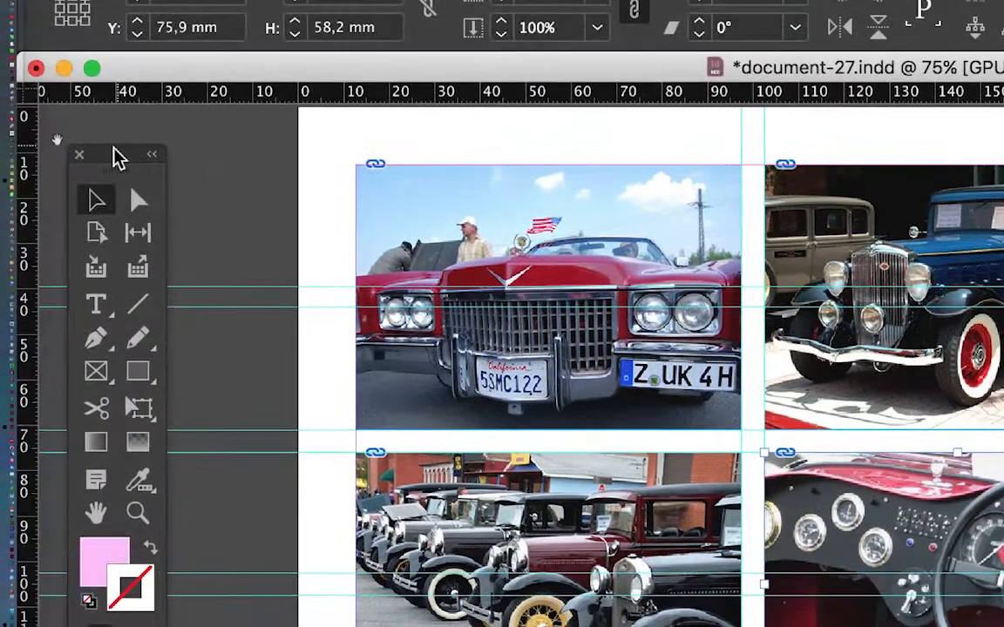
Delete the blue car photo from inside the top-middle frame, keeping the empty frame
click(540, 274)
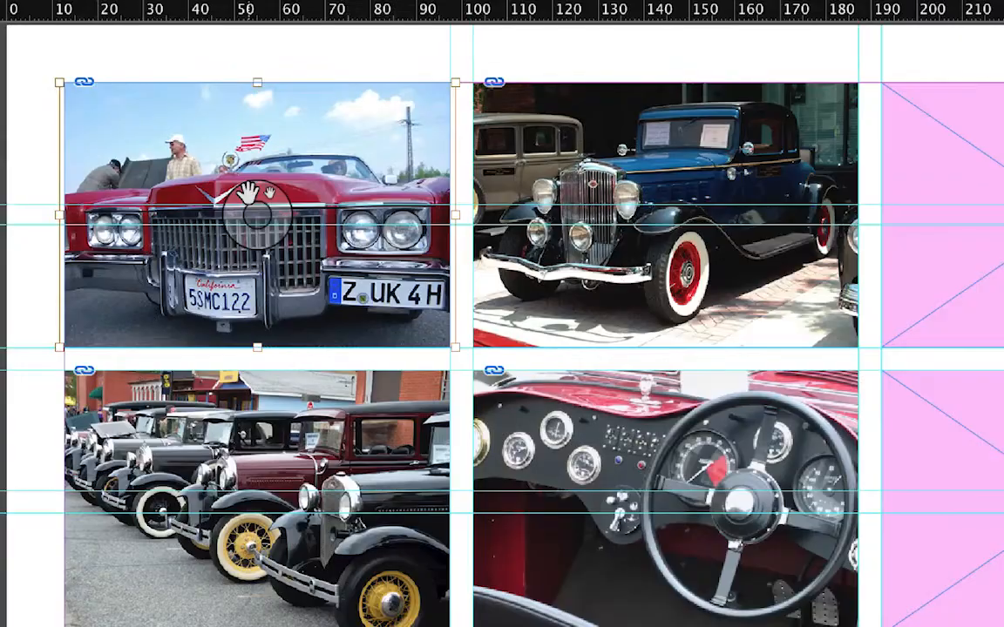
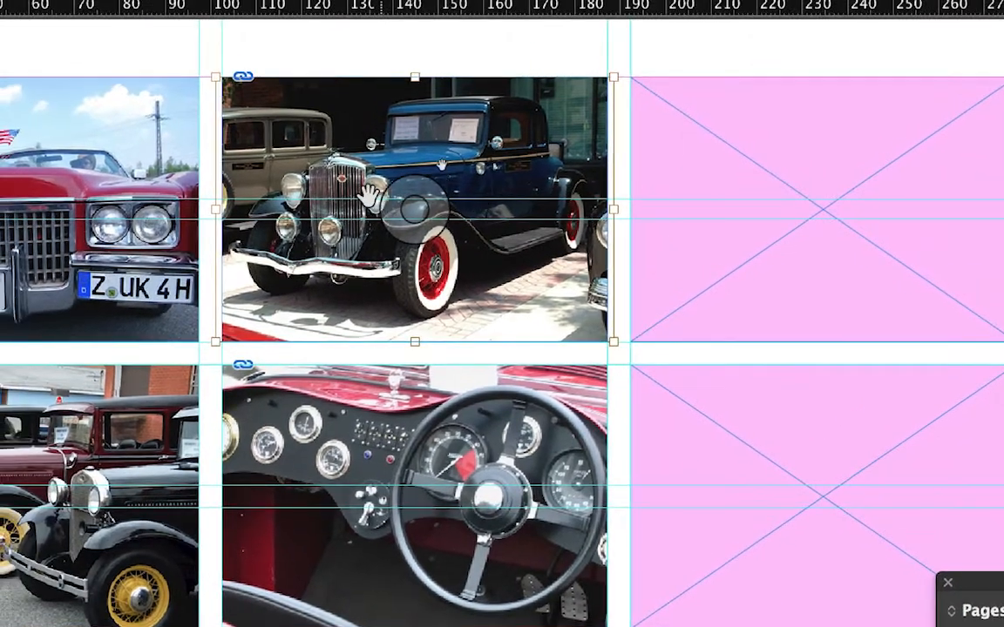
key(Delete)
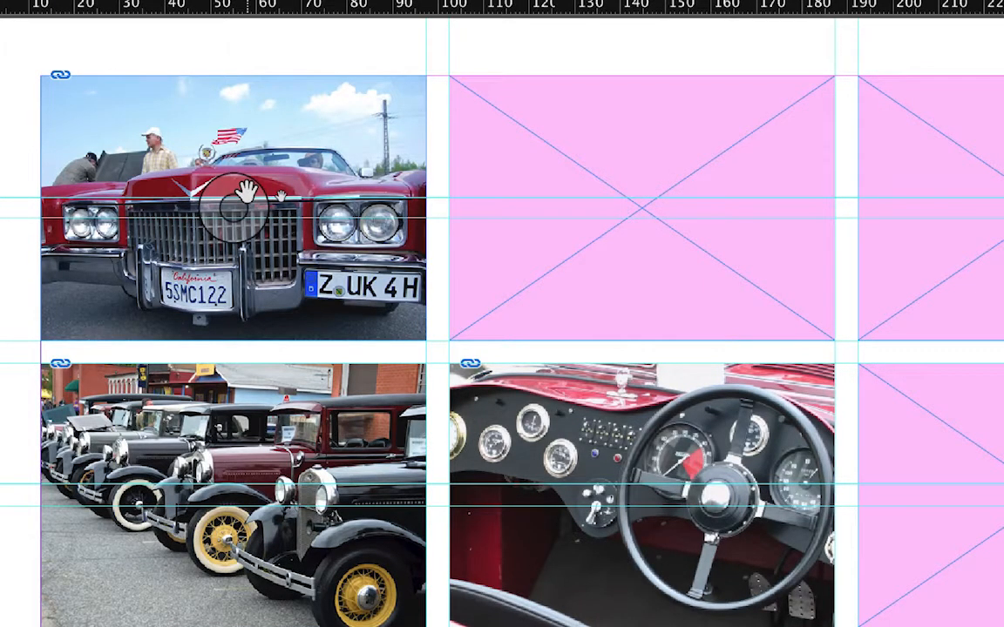
Copy the red convertible image out of the top-left frame and paste it into the empty bottom-left frame
click(246, 192)
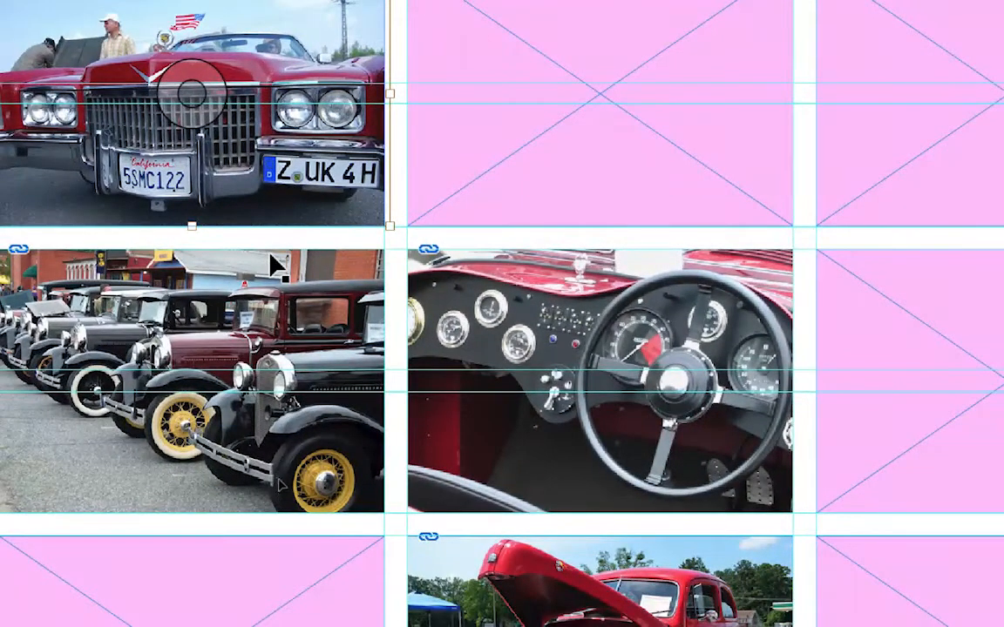
click(293, 610)
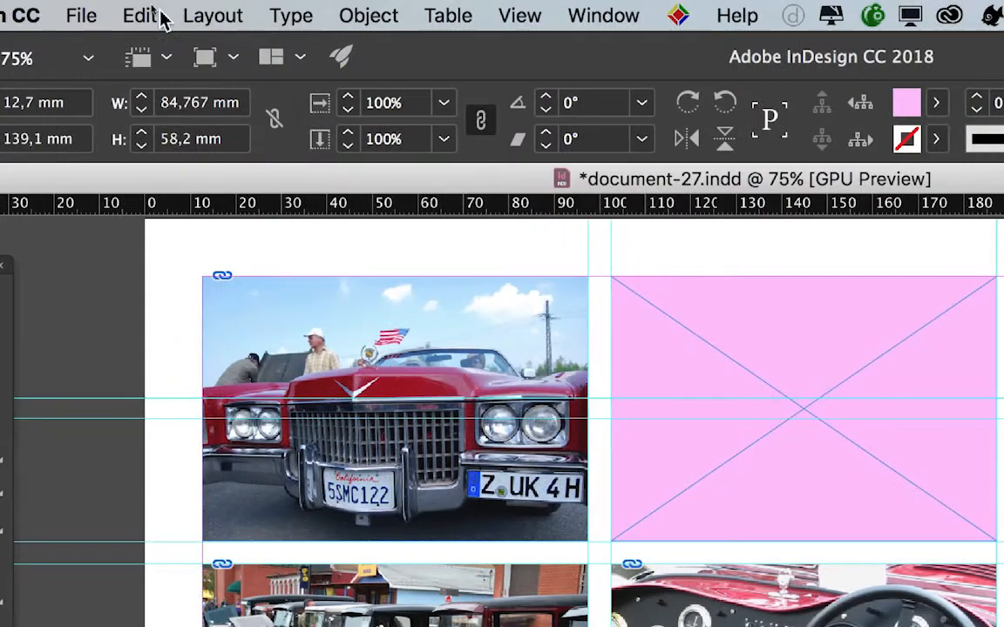
click(146, 15)
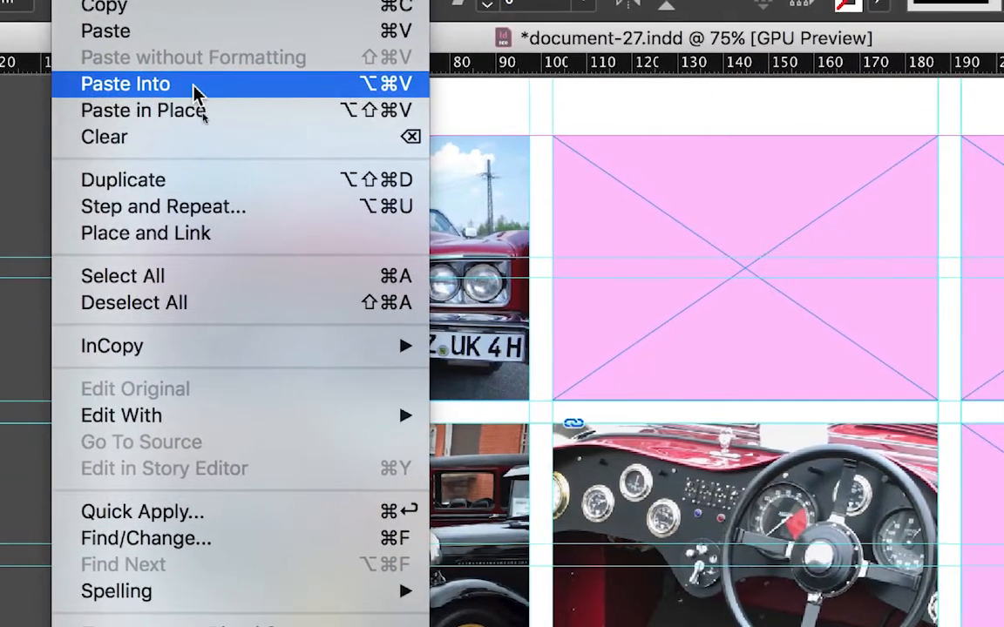
click(194, 86)
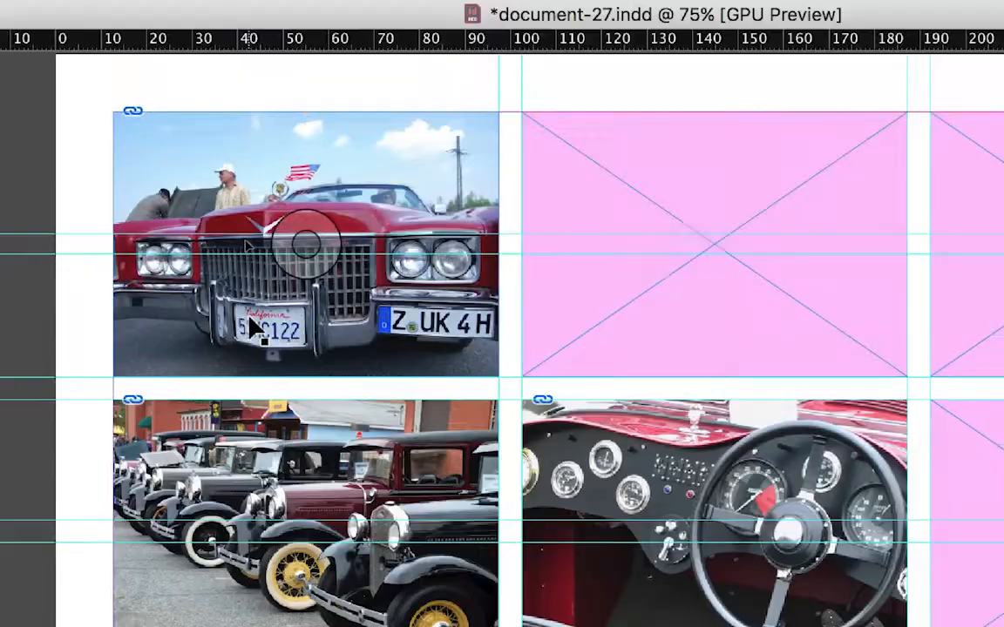
click(235, 35)
Enlarge the image inside the bottom-left frame proportionally to about 267 by 179 mm, leaving the frame size alone
click(260, 488)
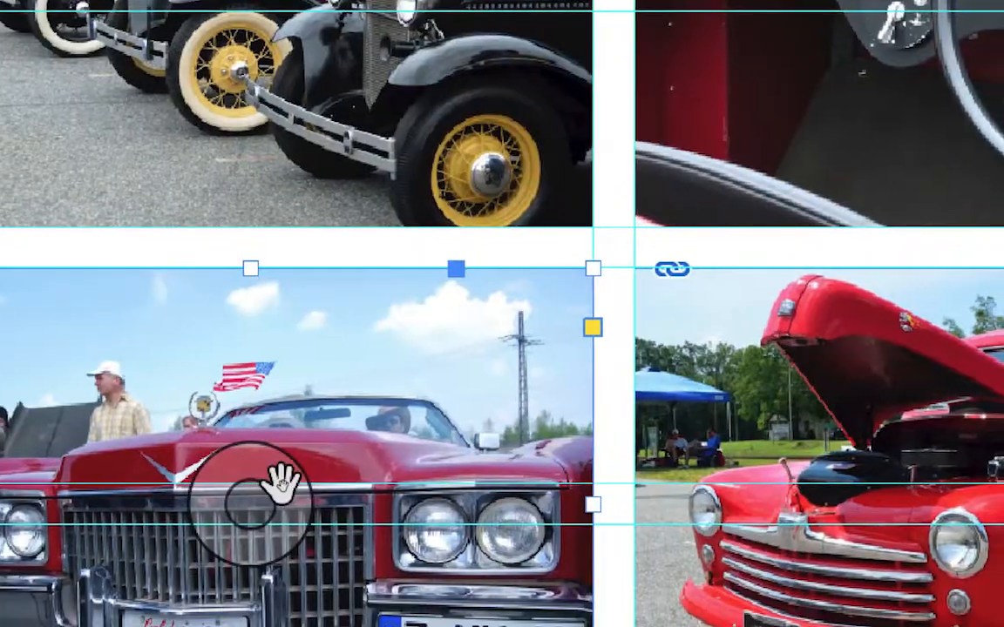
click(279, 482)
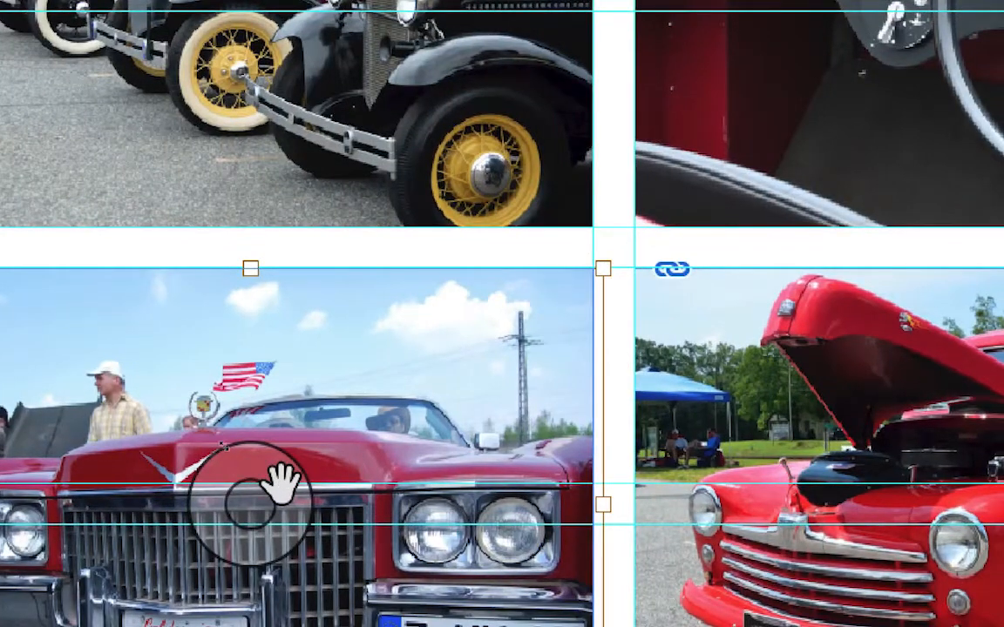
key(ctrl+alt+shift+e)
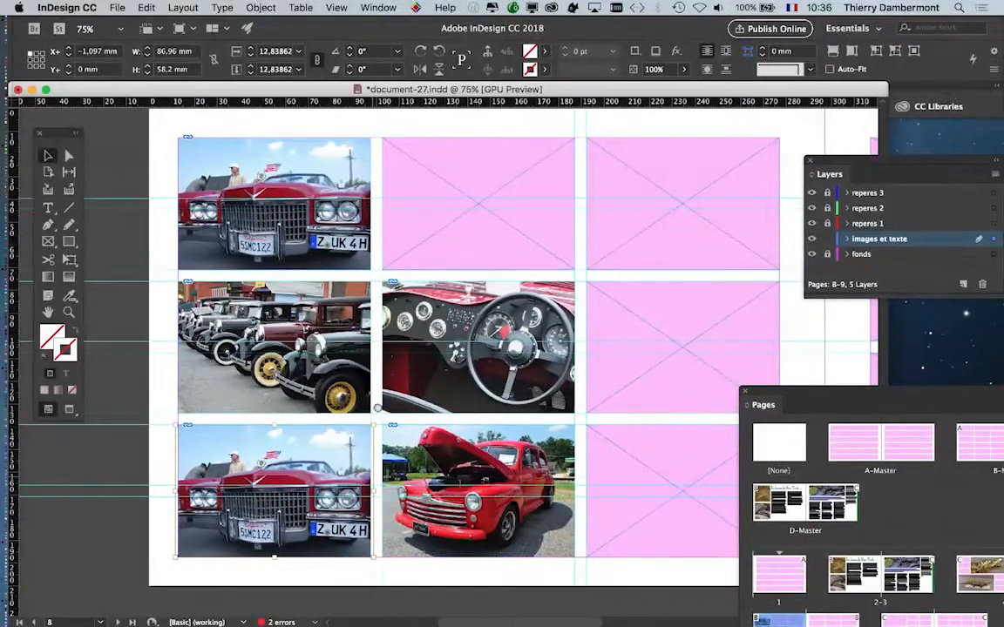
scroll(488, 331, down, 3)
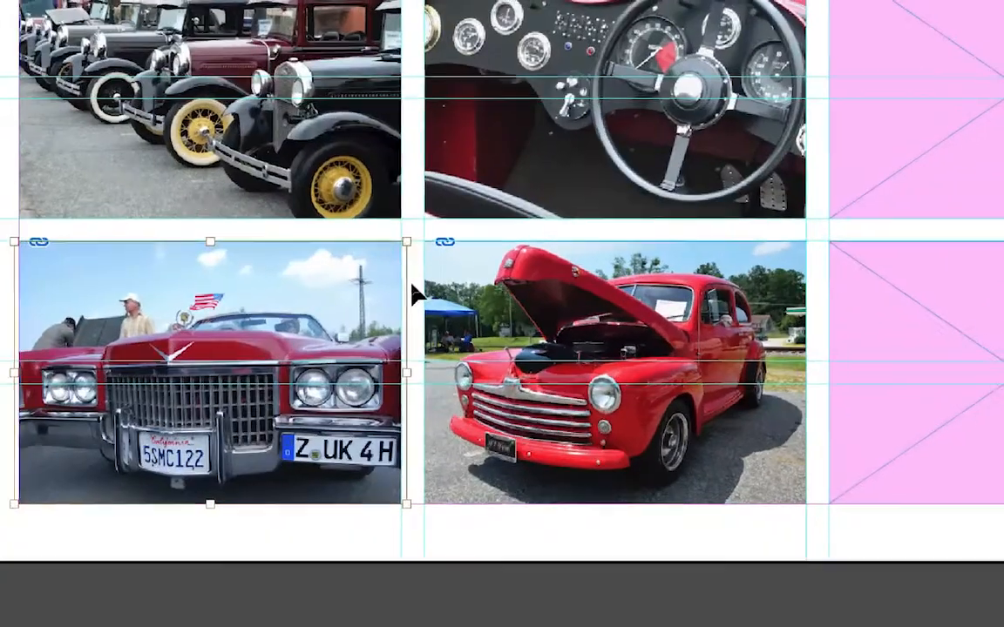
drag(406, 259, 612, 185)
drag(475, 248, 702, 155)
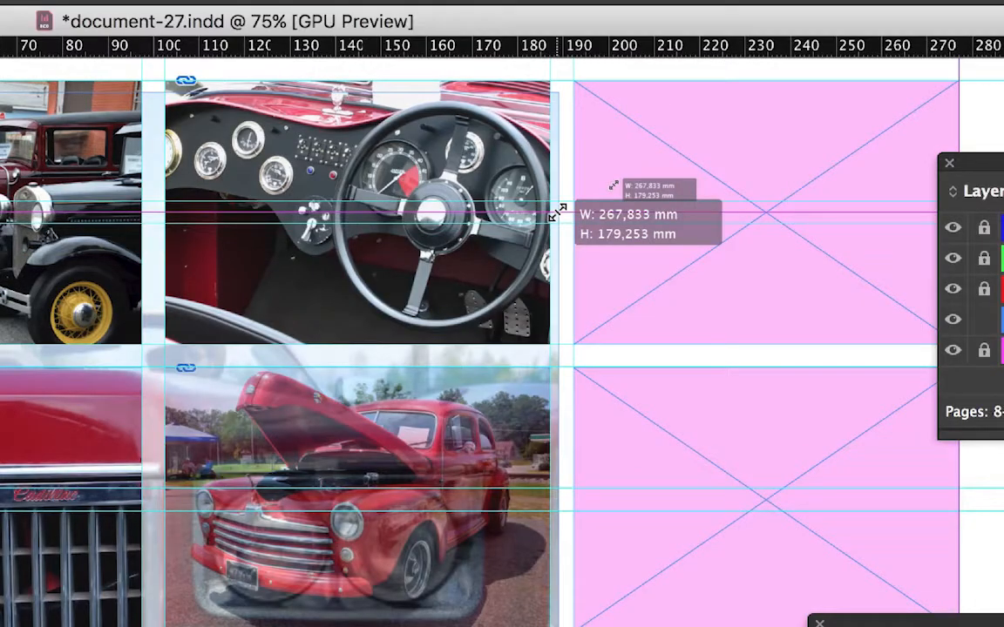
drag(556, 212, 557, 214)
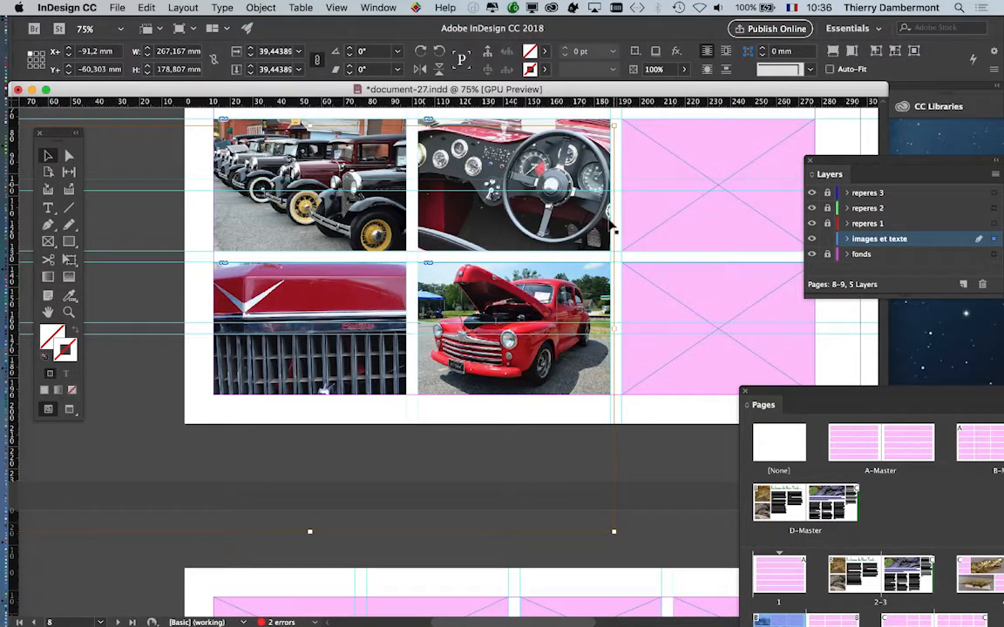
Reposition the enlarged image inside the bottom-left frame to show the hood emblem with the man and flag above it
drag(375, 299, 178, 284)
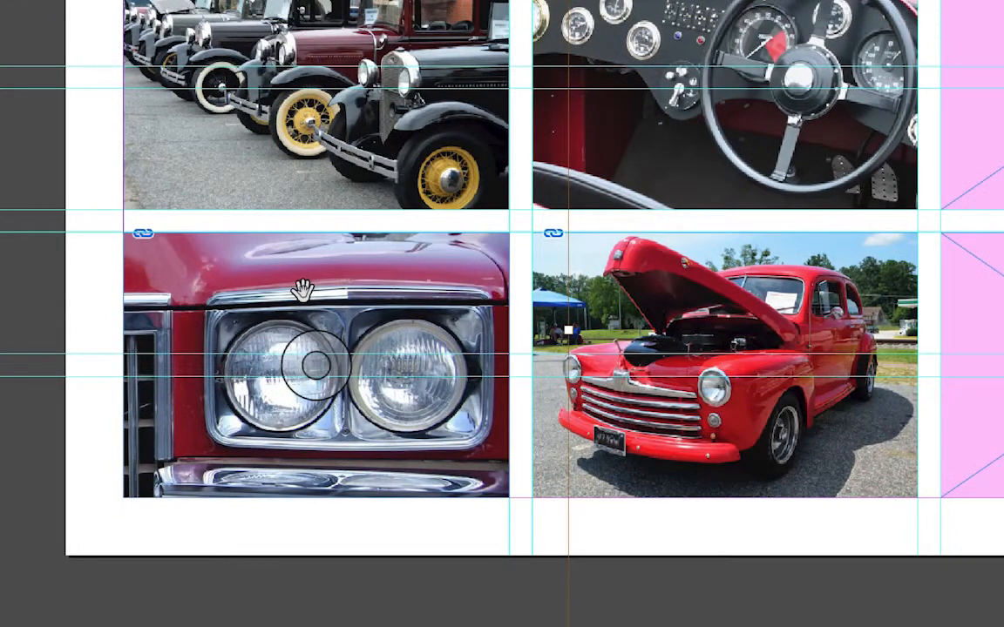
drag(302, 290, 691, 289)
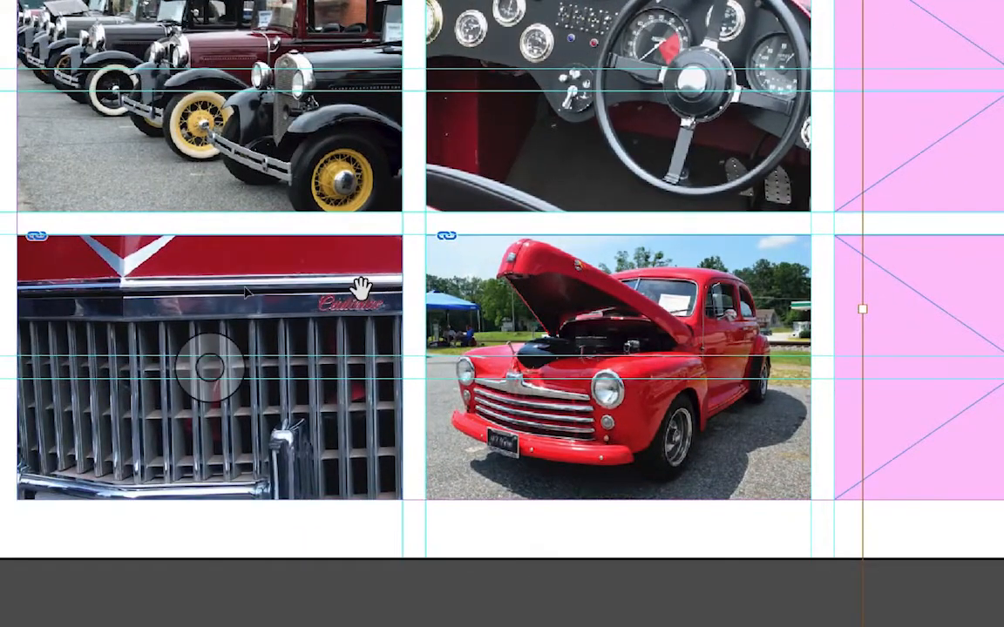
drag(360, 288, 155, 299)
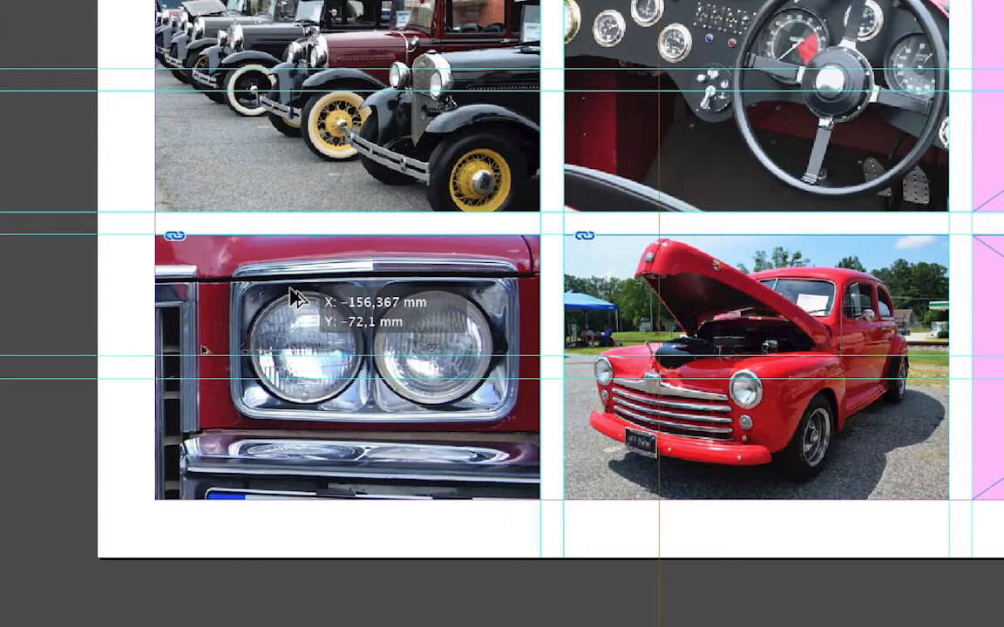
drag(296, 298, 170, 344)
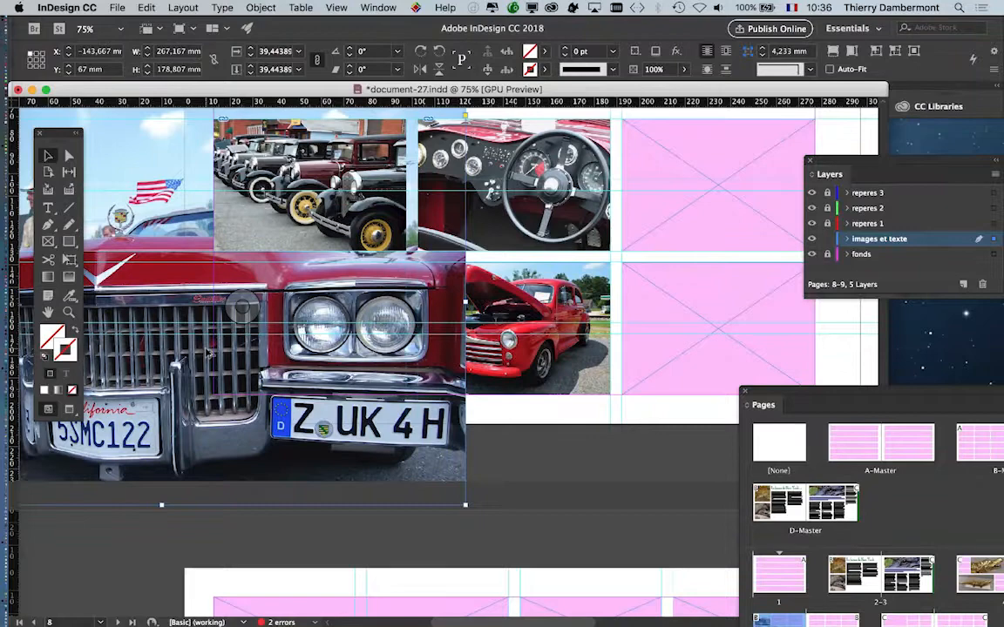
scroll(207, 353, down, 1)
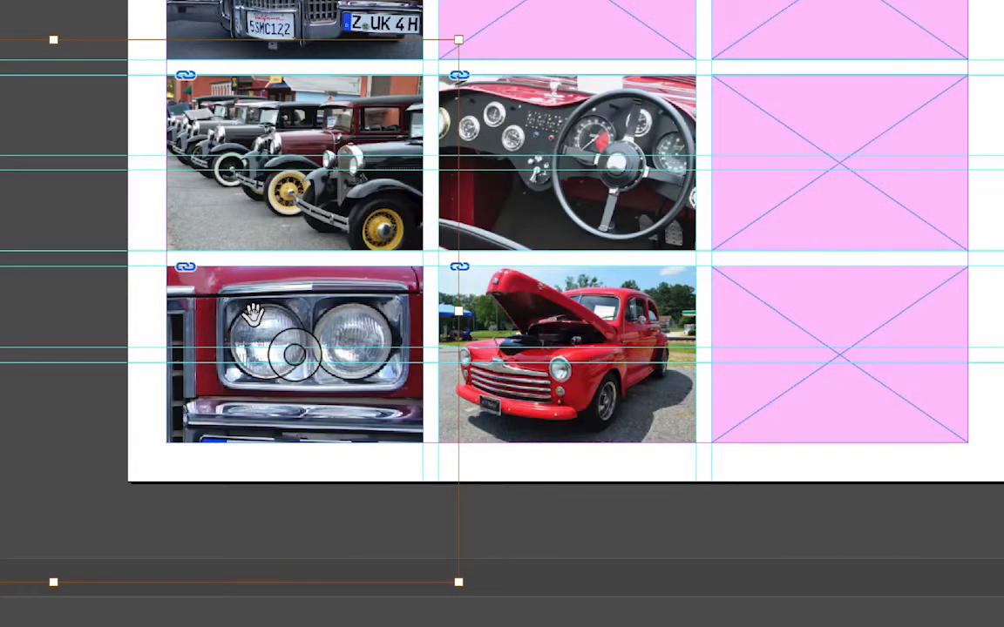
drag(253, 314, 500, 334)
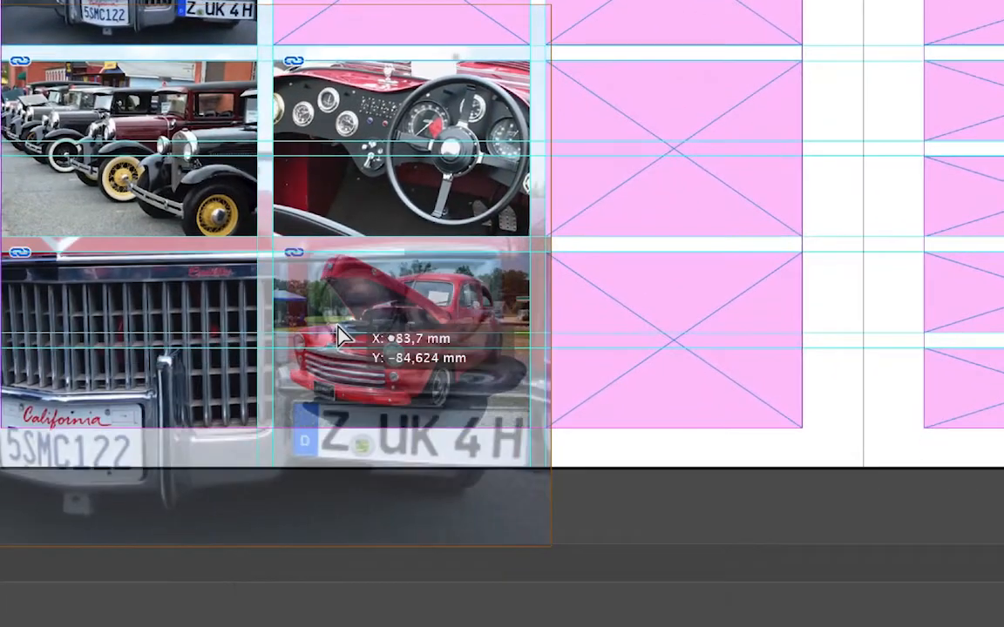
drag(339, 335, 349, 396)
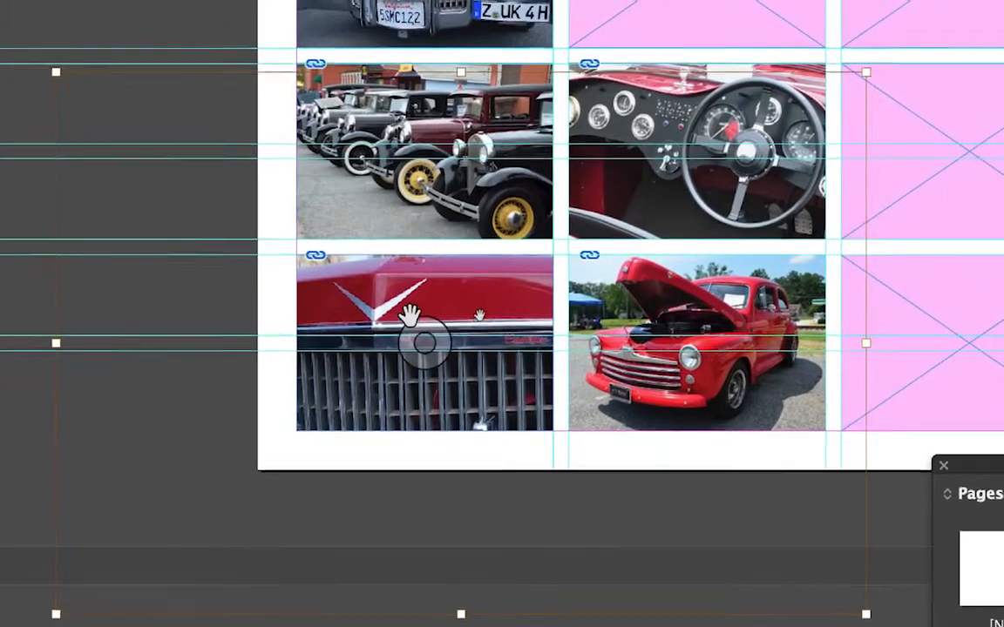
drag(411, 313, 446, 331)
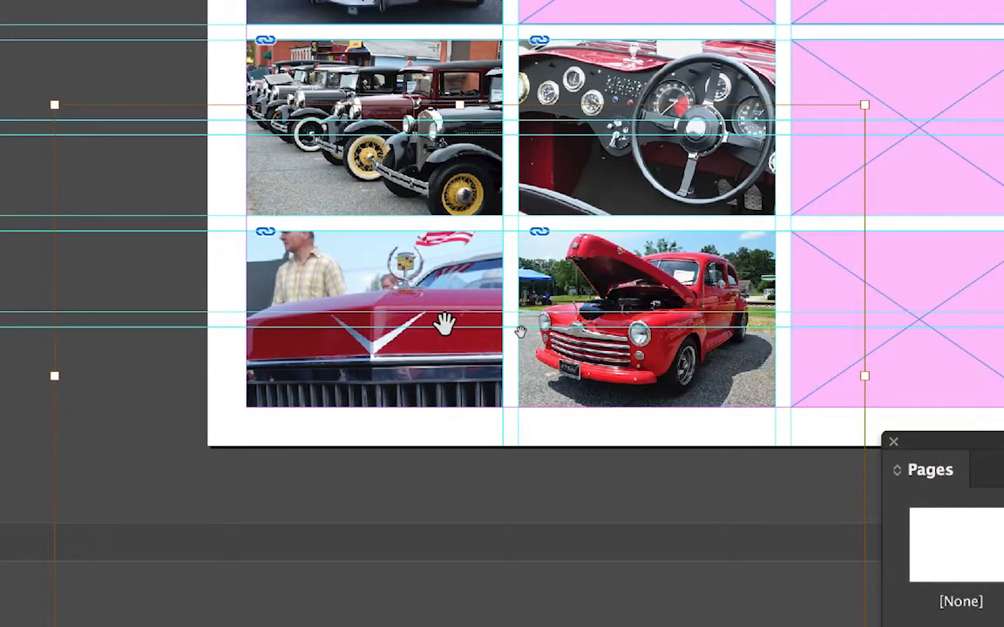
Shift the image slightly down inside the bottom-left frame so the man's head and the whole flag fit in the crop
key(ctrl+minus)
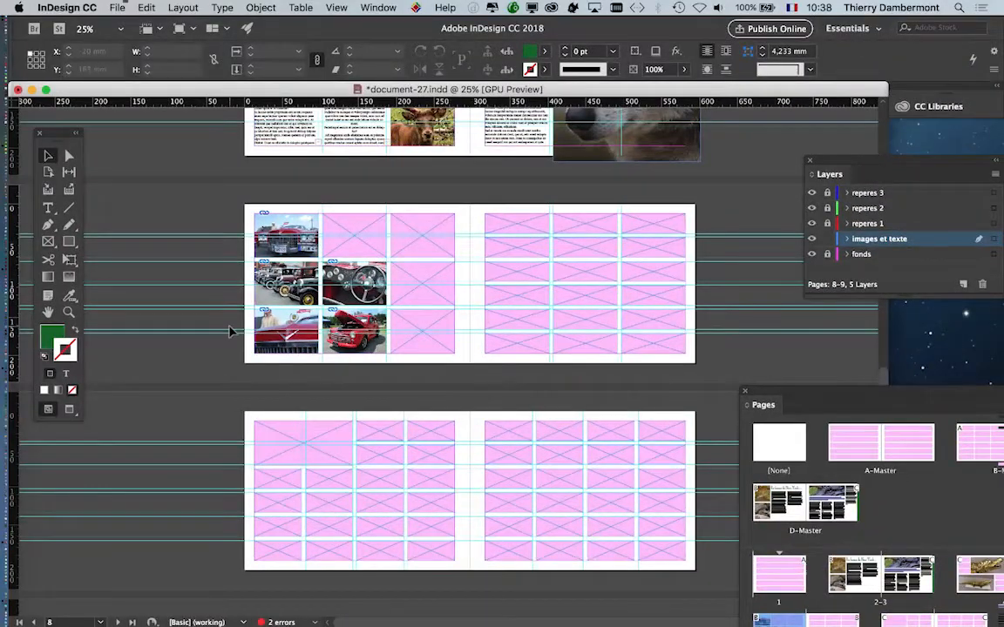
key(ctrl+equal)
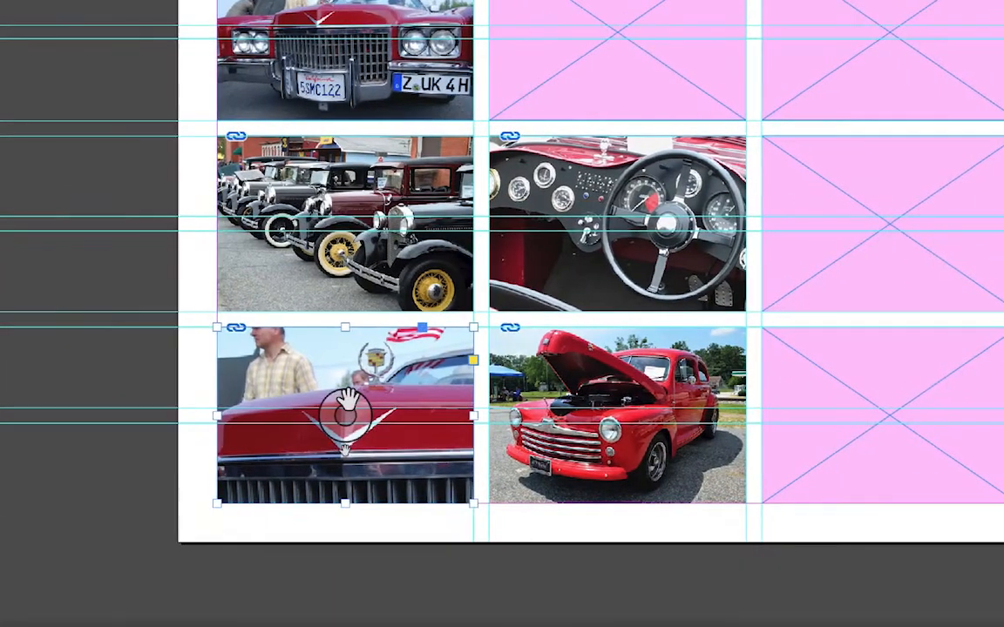
click(333, 462)
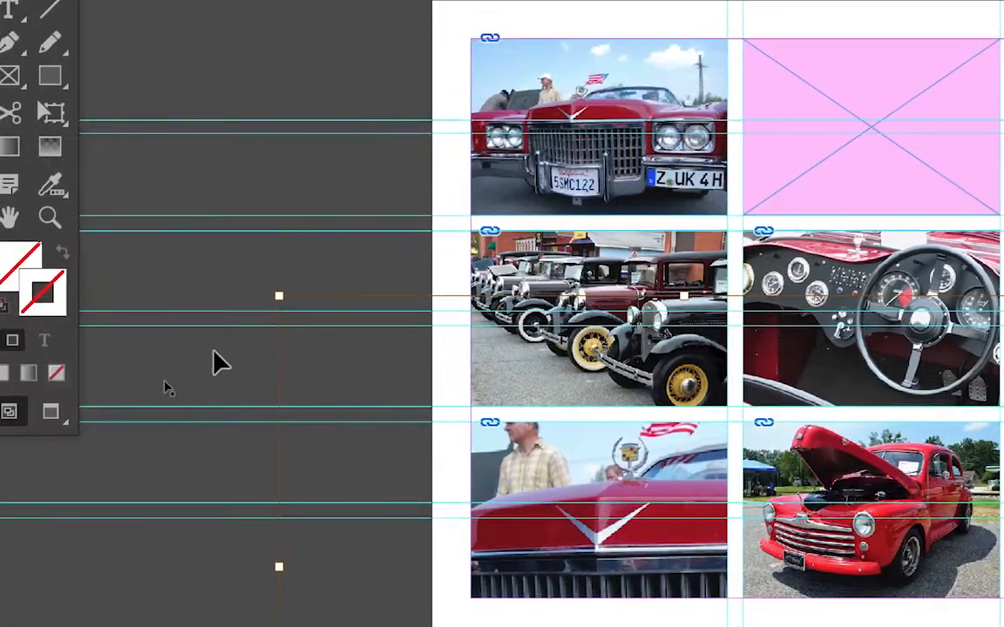
click(212, 350)
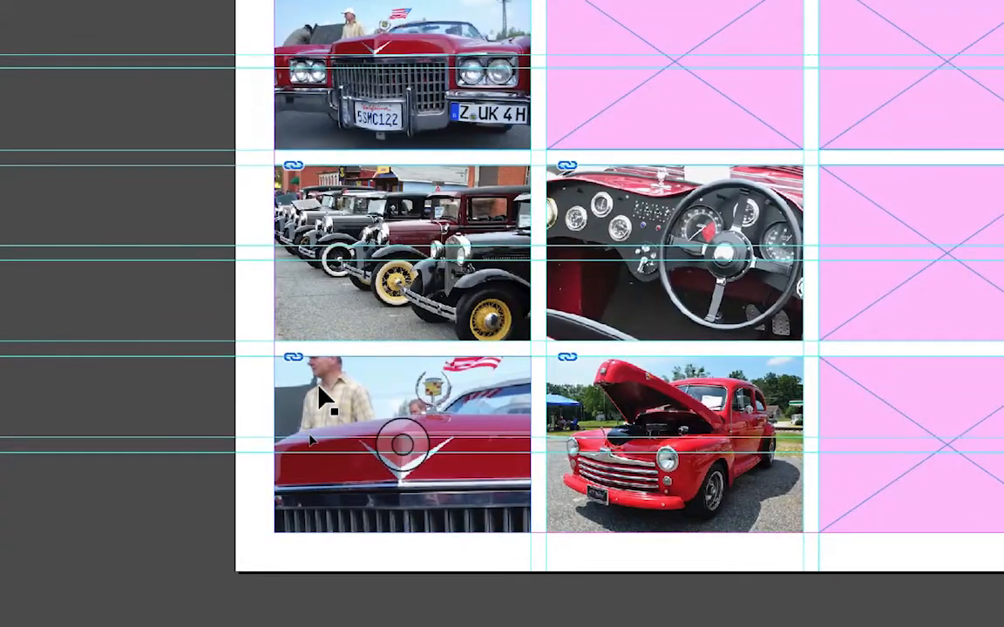
click(320, 389)
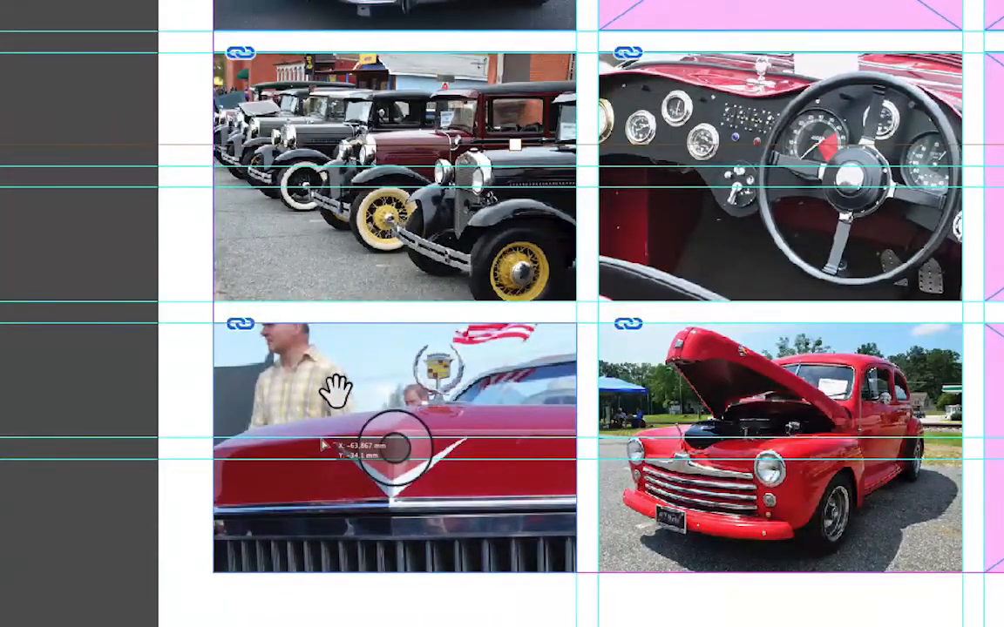
drag(335, 389, 343, 422)
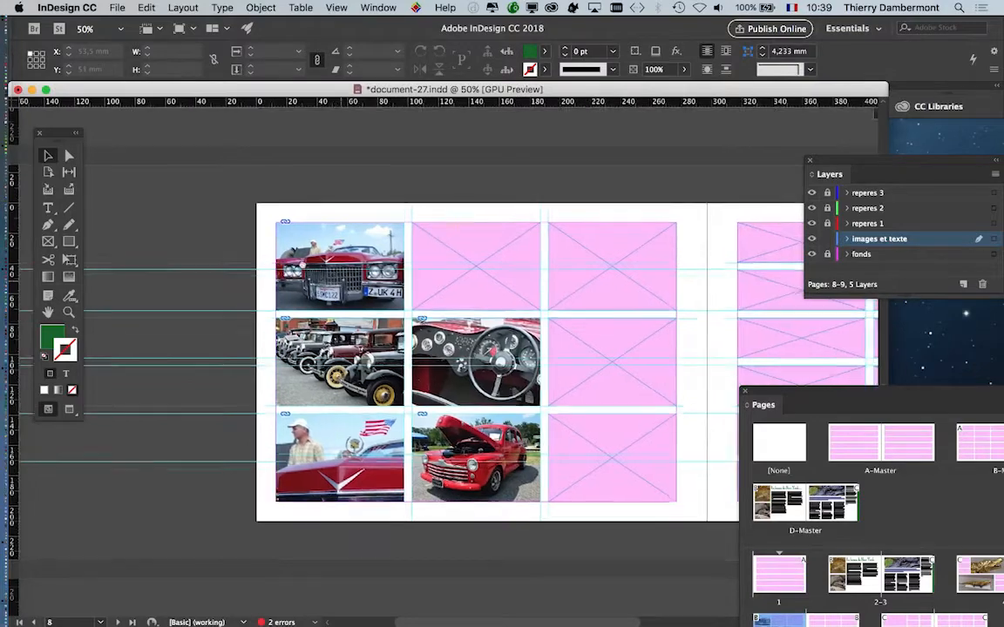
scroll(357, 209, right, 4)
scroll(357, 209, down, 3)
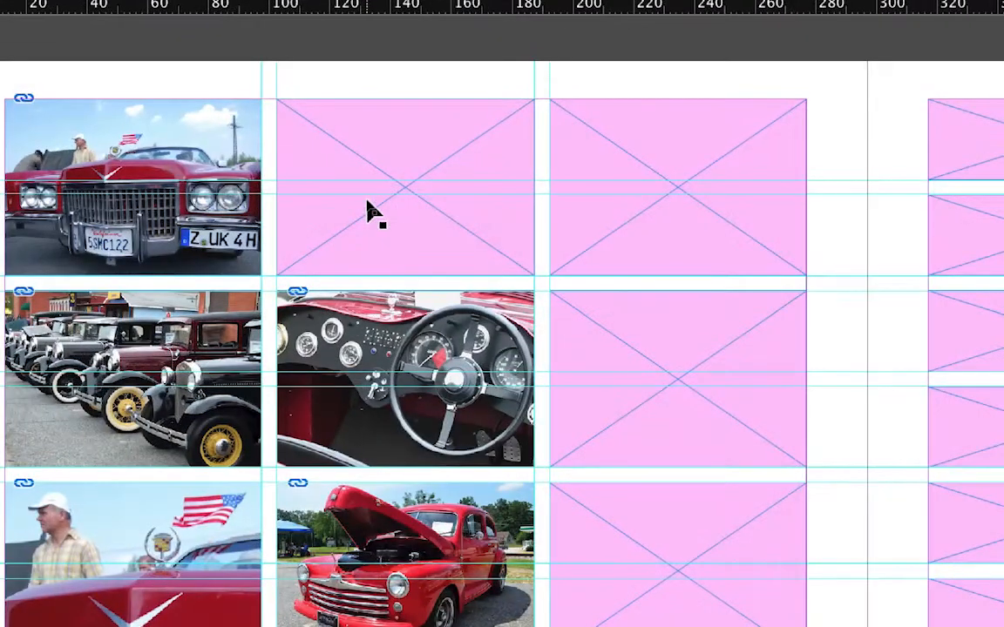
click(367, 203)
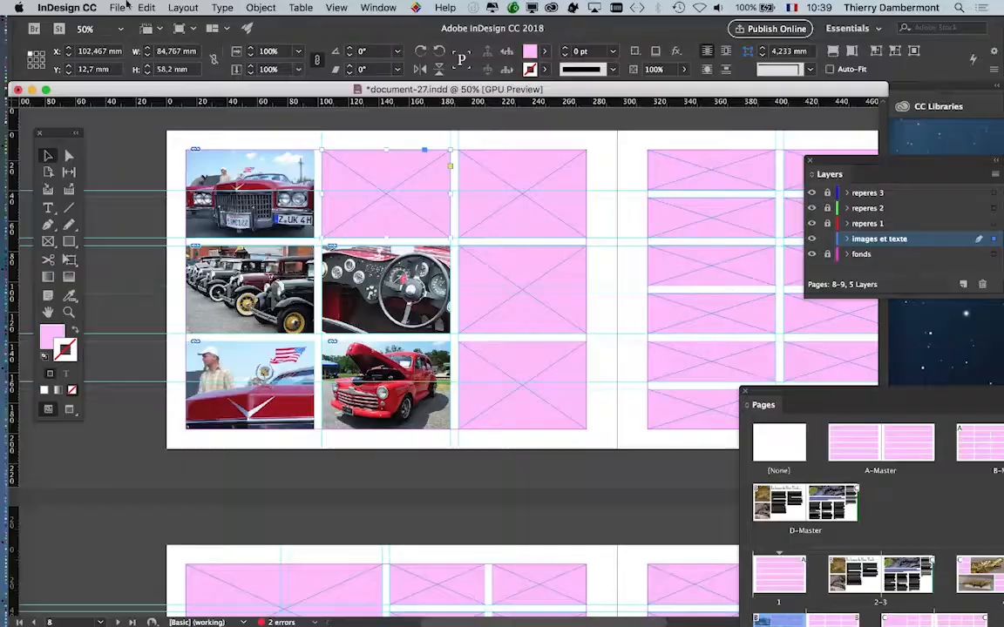
click(117, 7)
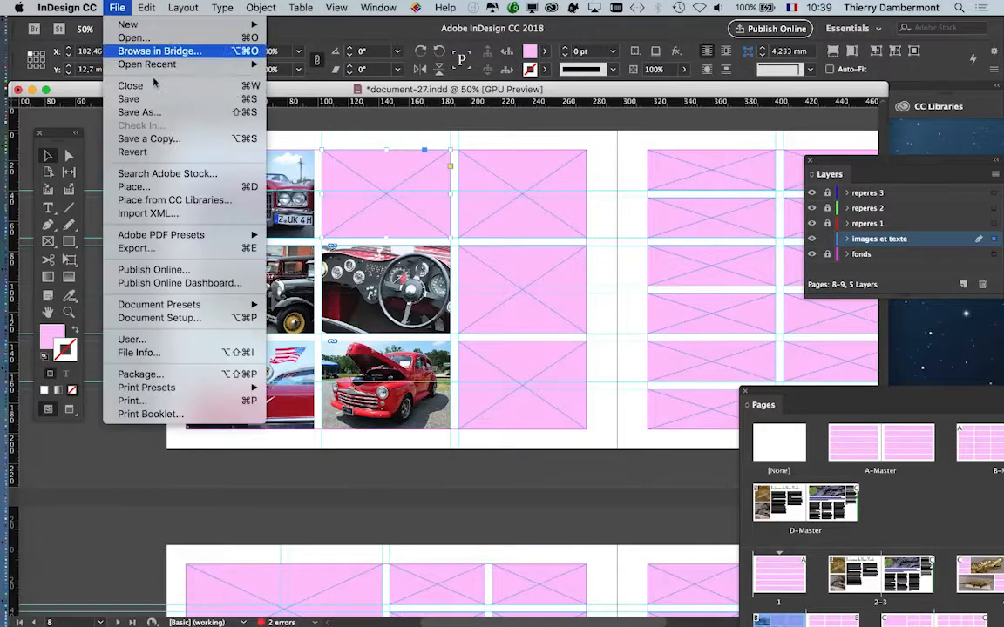
click(148, 186)
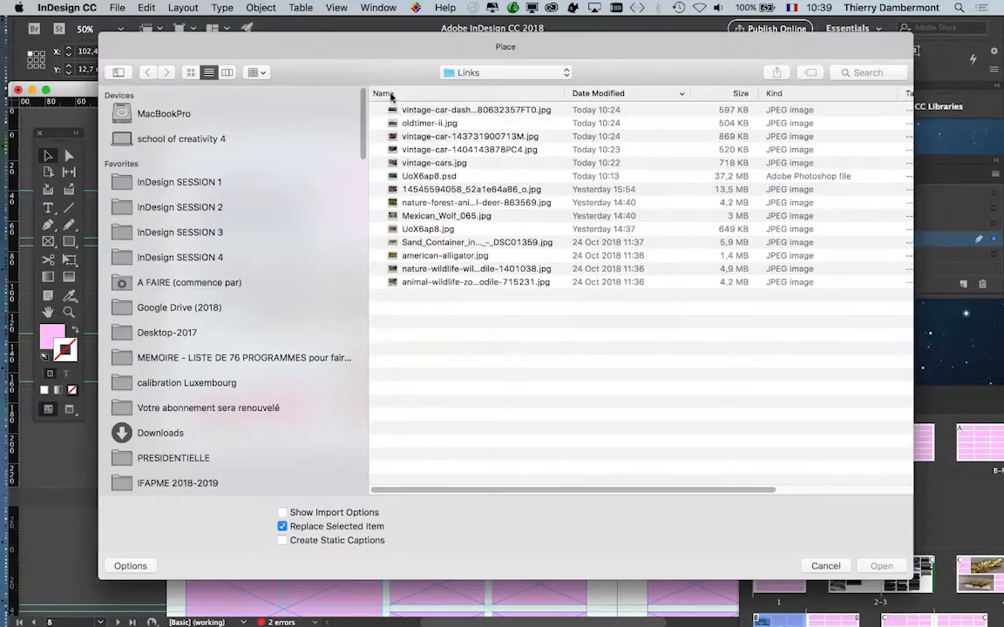
click(190, 72)
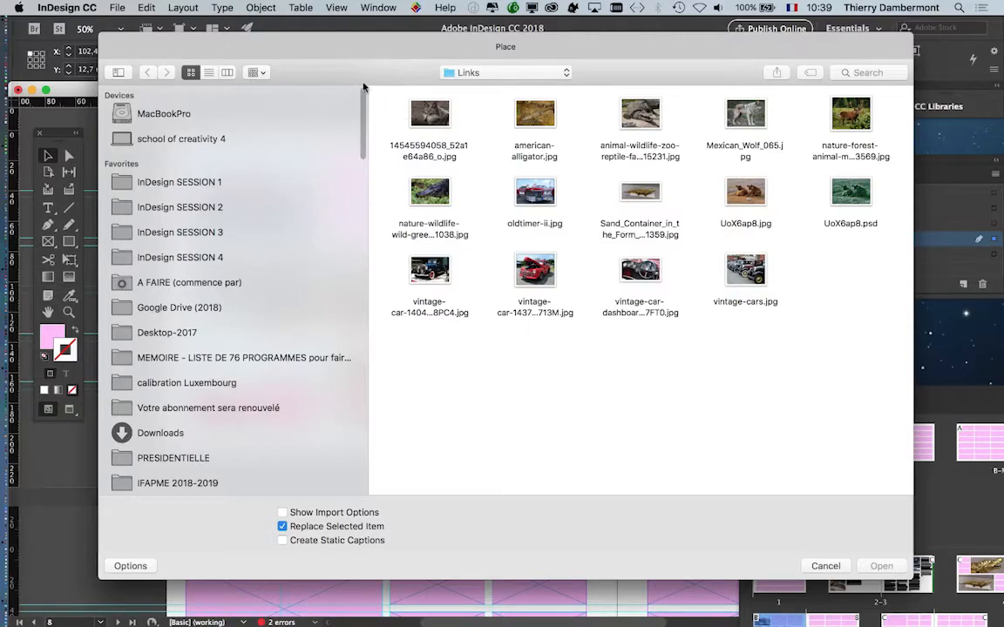
drag(363, 80, 780, 104)
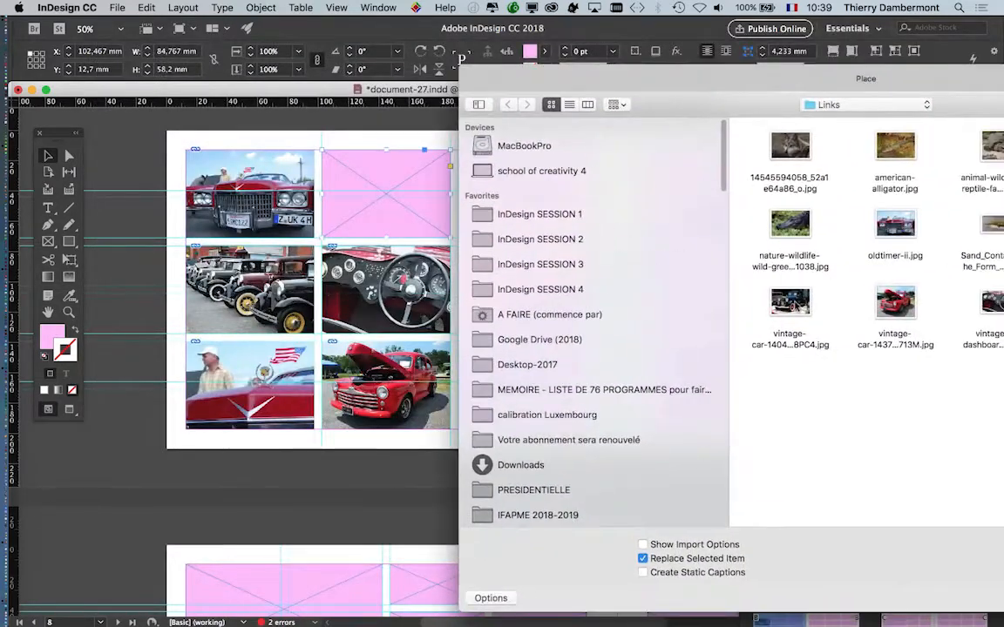
click(786, 301)
drag(948, 103, 506, 54)
click(777, 571)
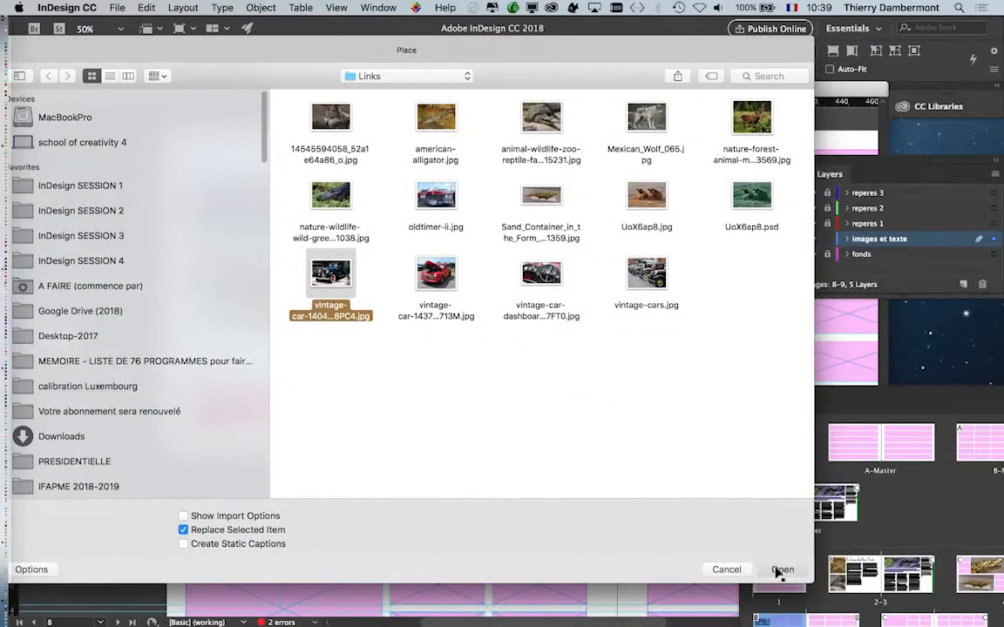
Examine the blue car photo in the top-middle frame up close at 125% zoom
key(super+1)
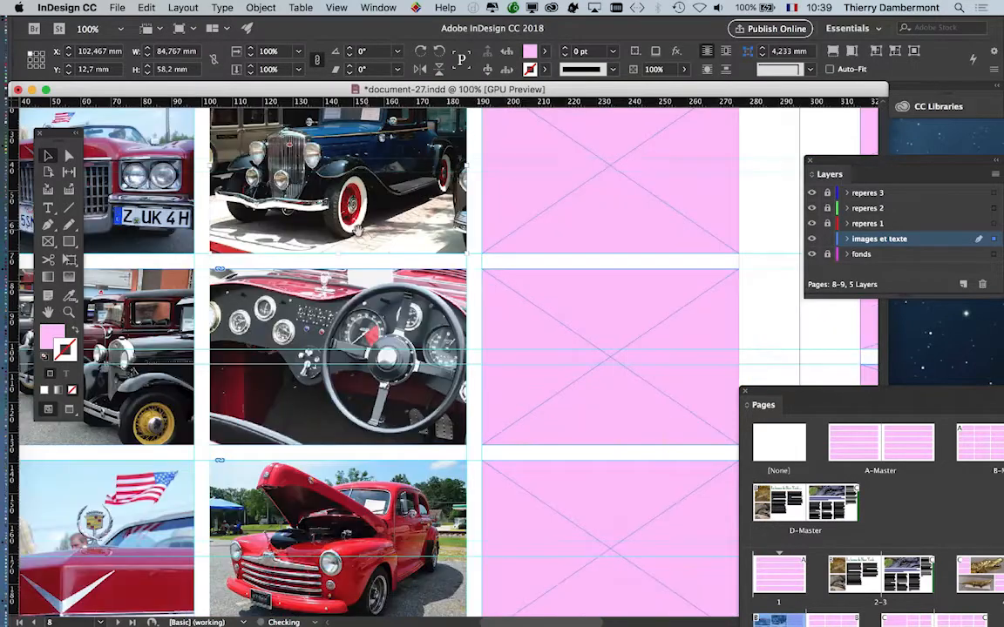
scroll(559, 321, left, 5)
scroll(559, 321, up, 2)
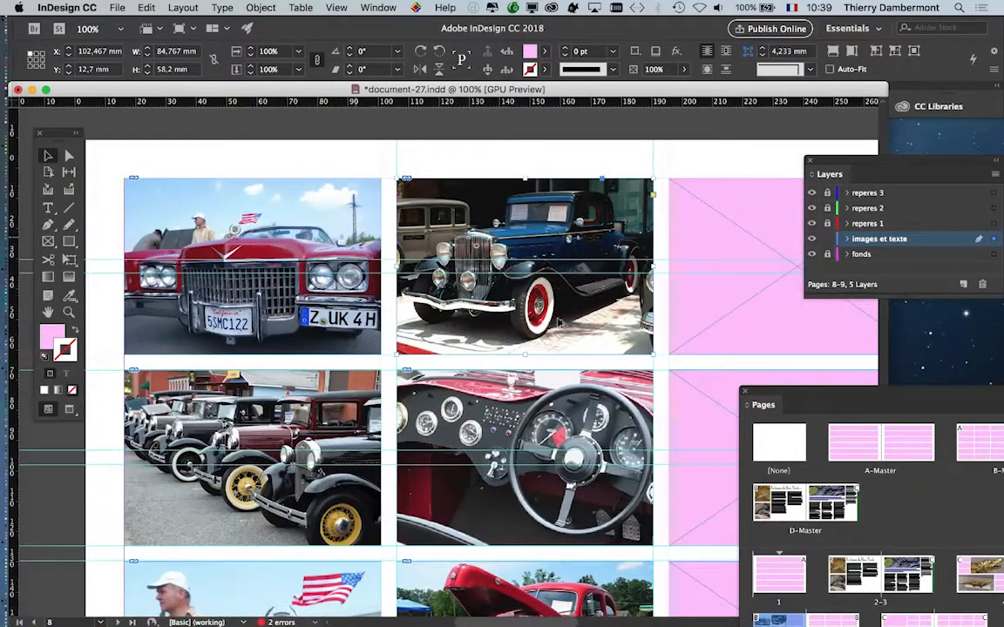
key(super+equal)
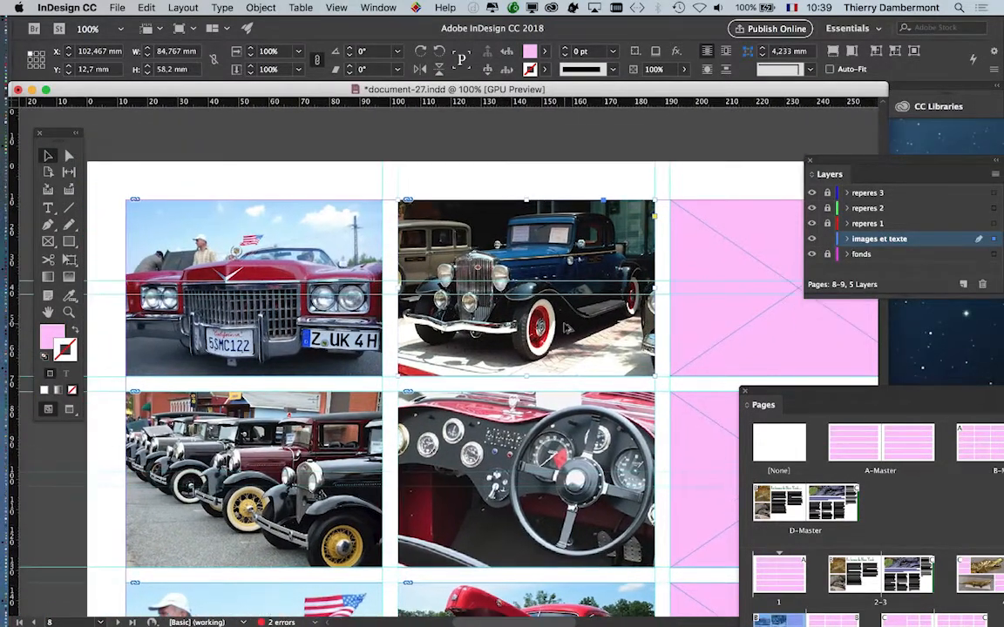
scroll(451, 329, right, 2)
scroll(451, 329, up, 2)
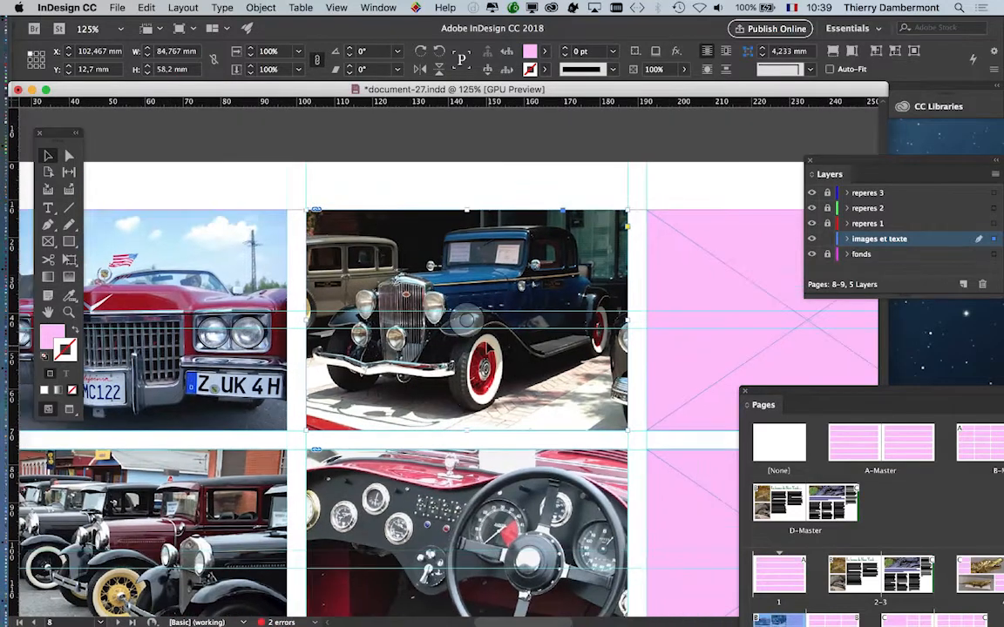
Enlarge the blue car image to about 17.3% and reposition it in the top-middle frame to show the car's whole front
click(471, 321)
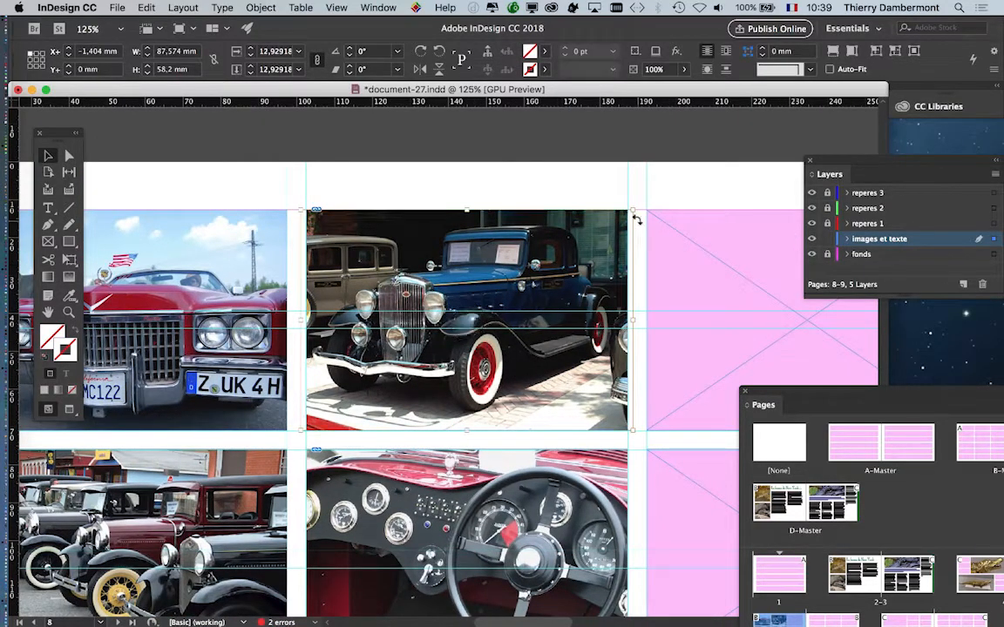
drag(633, 211, 689, 172)
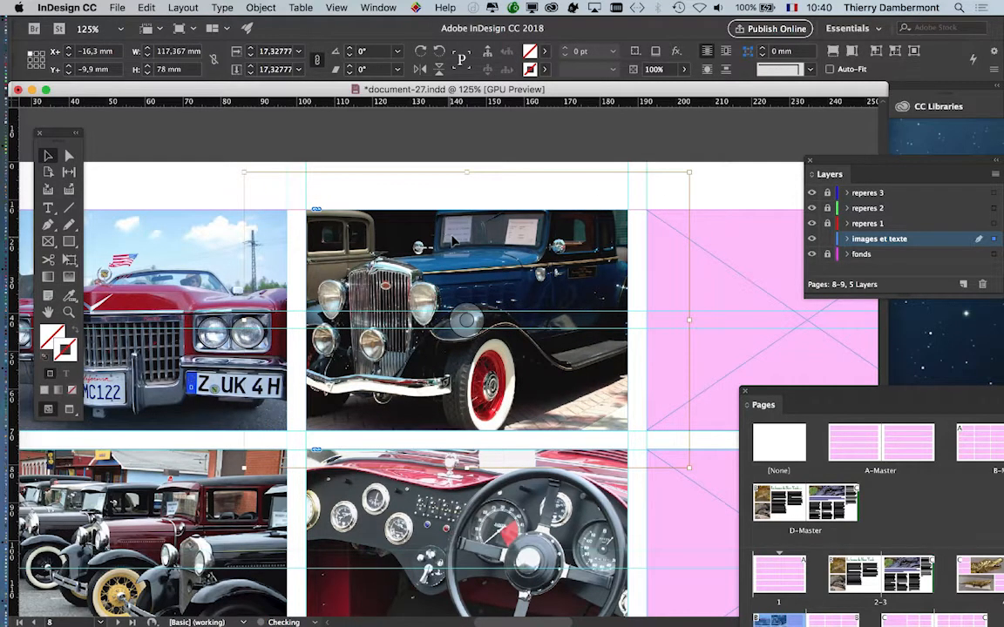
drag(452, 240, 472, 217)
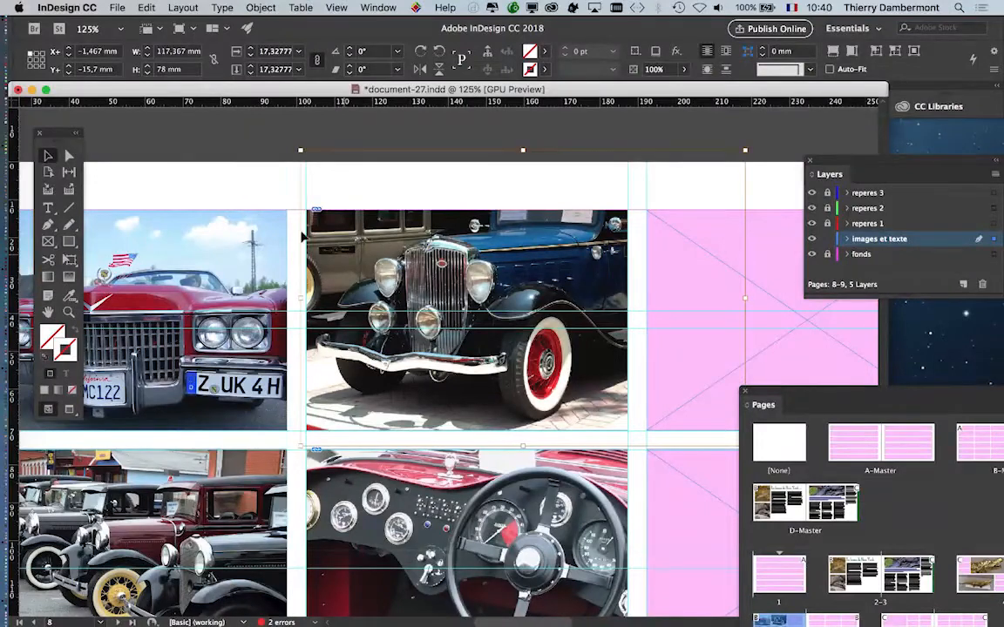
Save the document under the new name document-28.indd in the document-27_Folder
scroll(562, 406, right, 5)
click(117, 7)
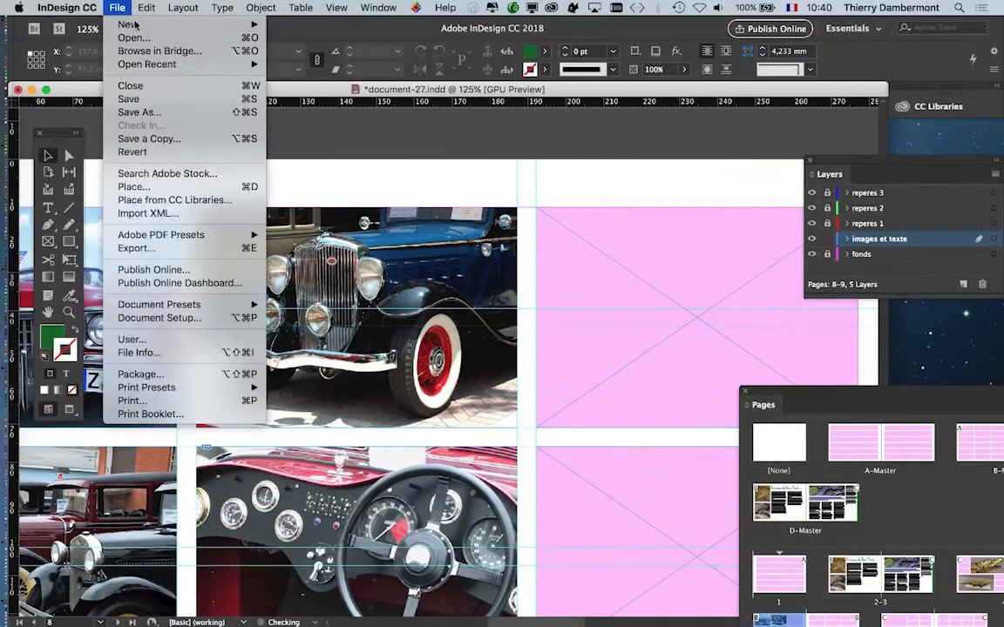
click(155, 112)
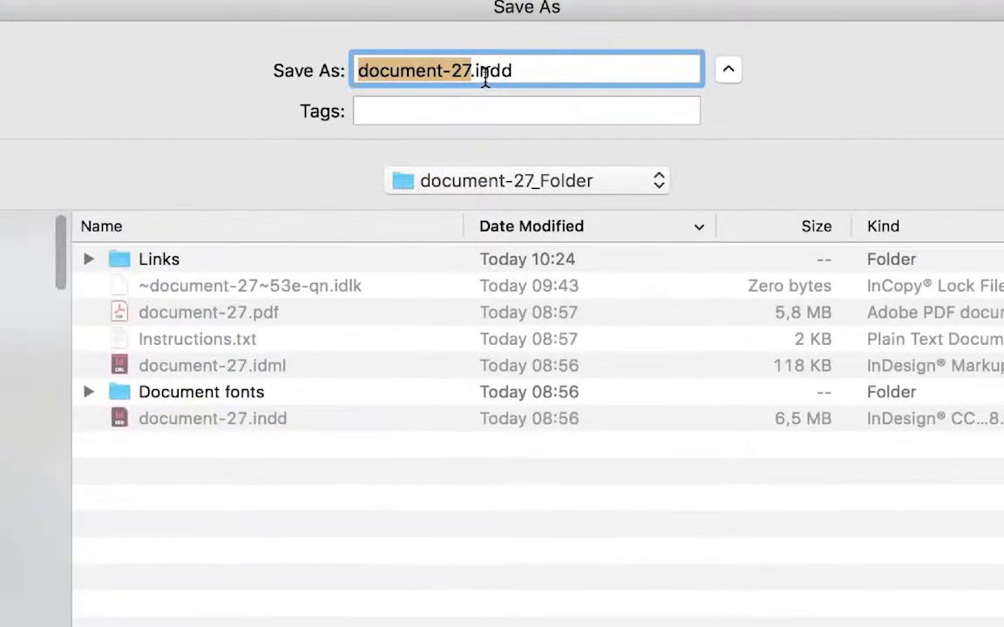
click(475, 74)
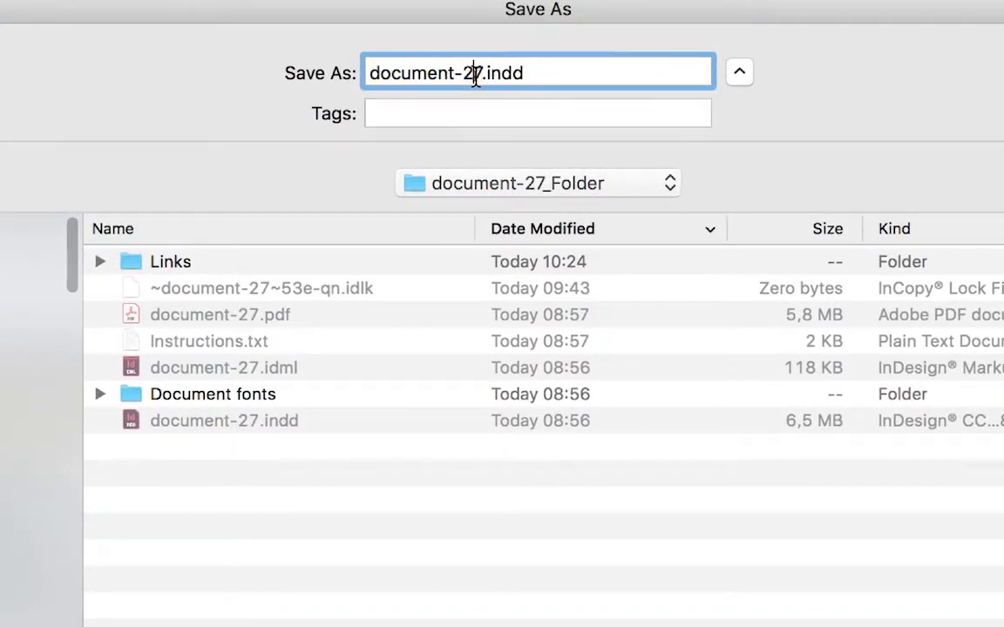
drag(473, 74, 482, 75)
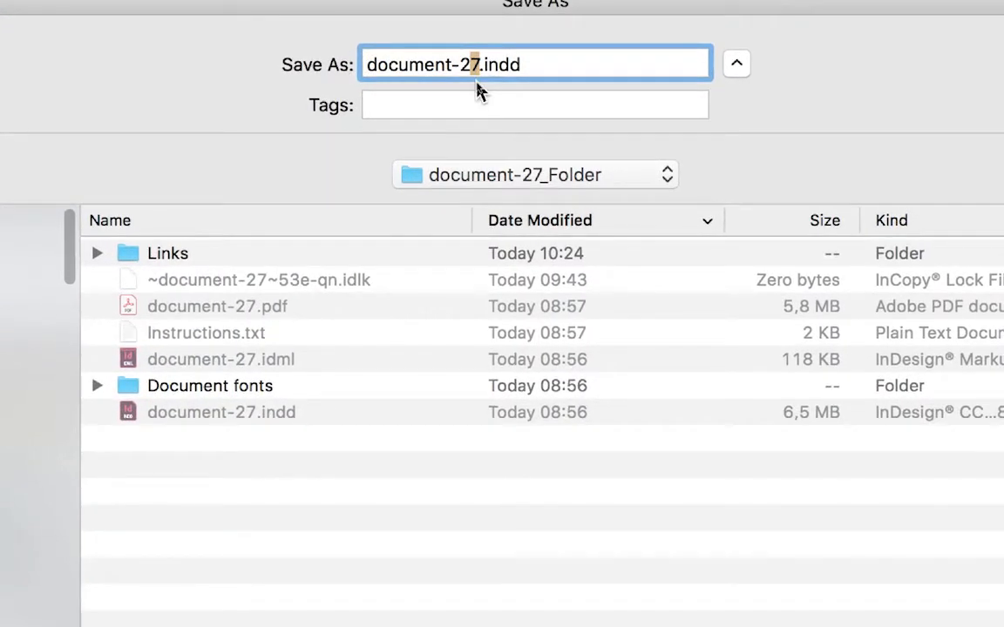
text(8)
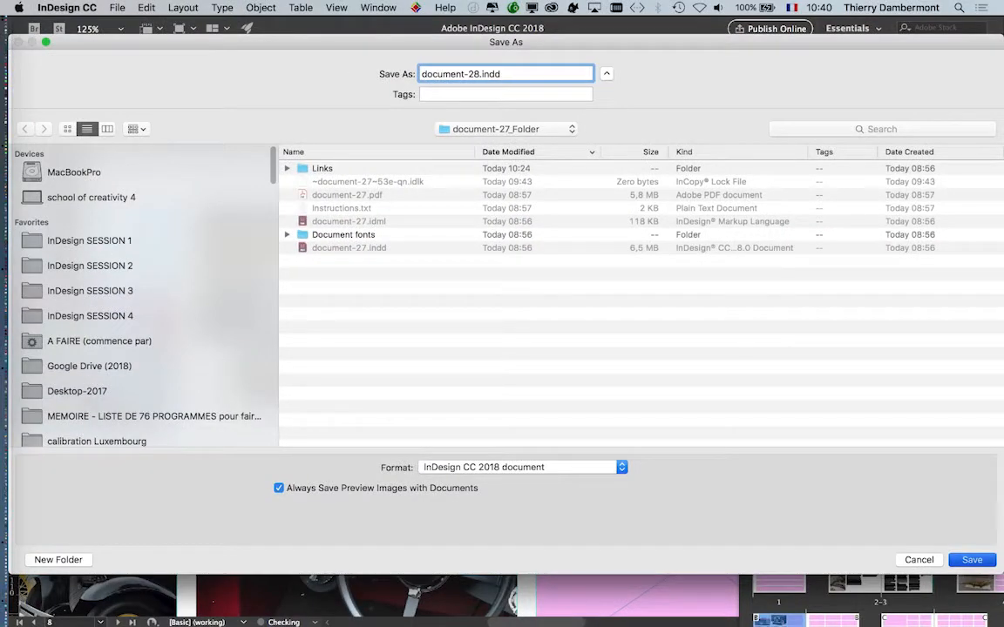
key(Return)
Select all three empty frames in the third column of page 8 together
key(super+1)
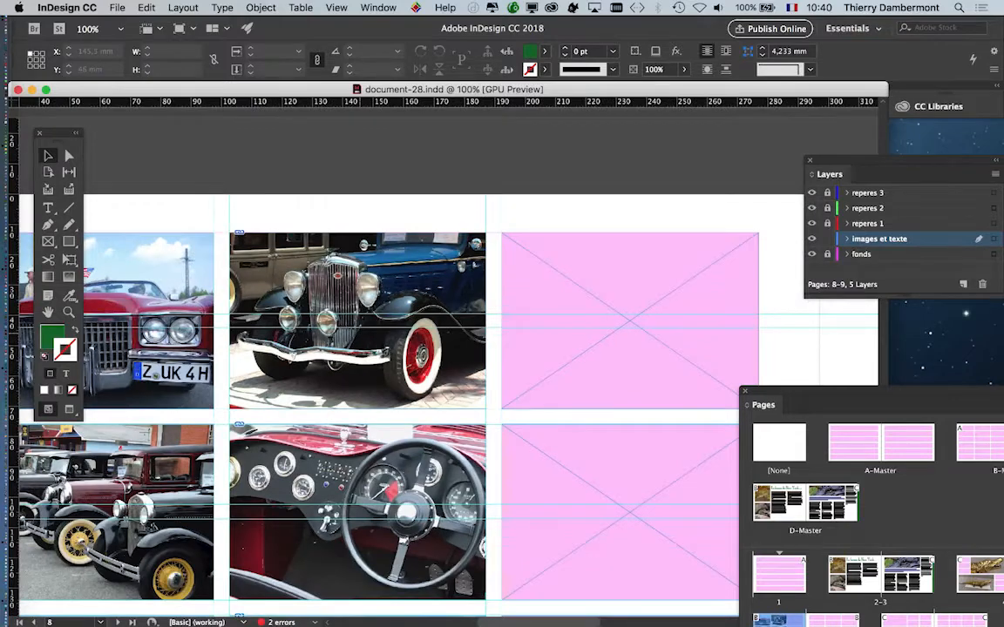
key(super+minus)
scroll(558, 418, down, 3)
scroll(558, 418, left, 1)
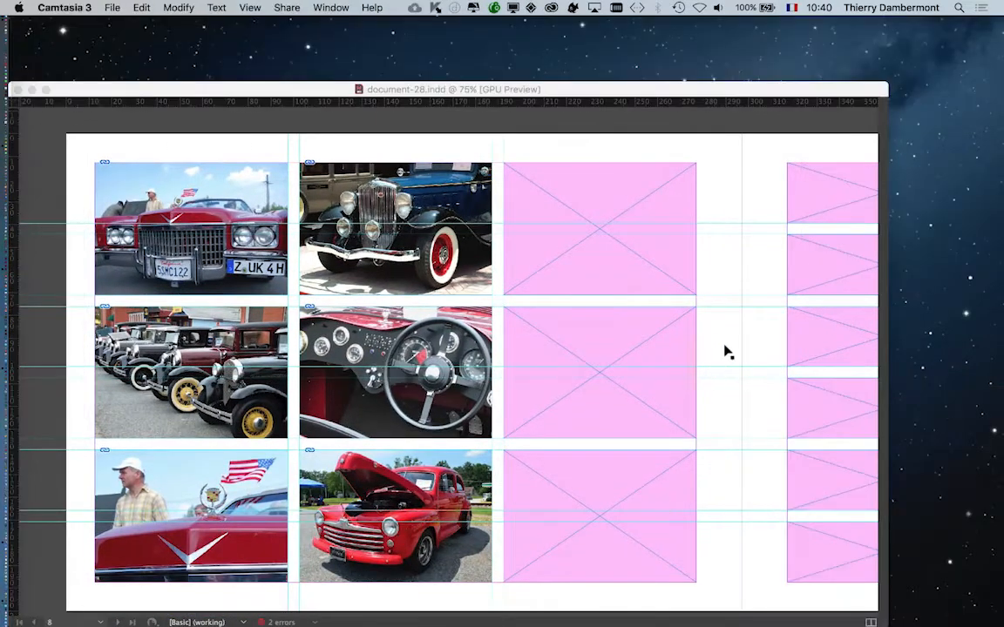
click(727, 351)
scroll(544, 331, right, 2)
scroll(545, 331, down, 1)
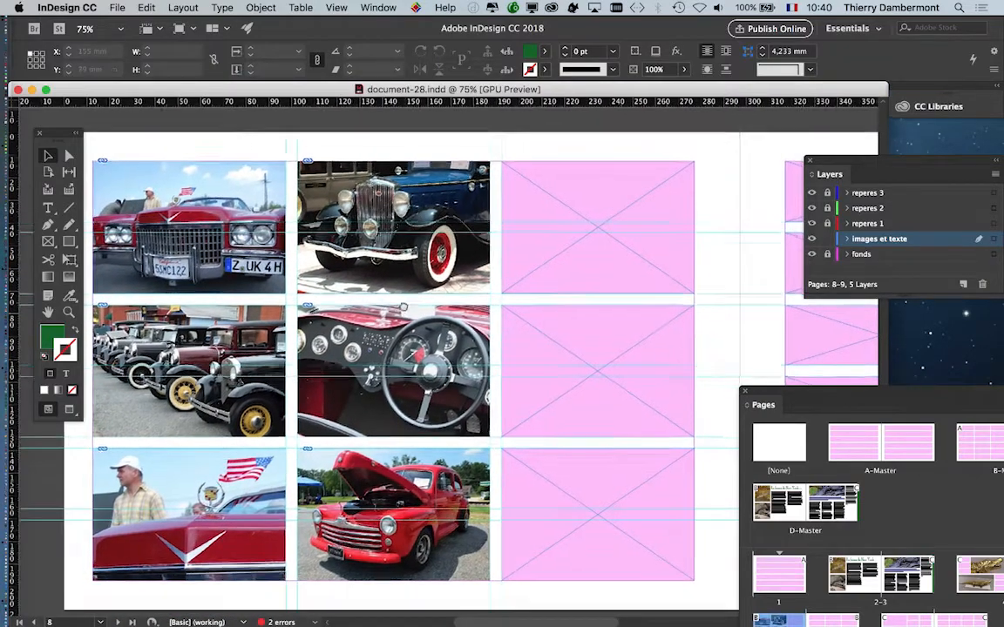
drag(581, 132, 601, 516)
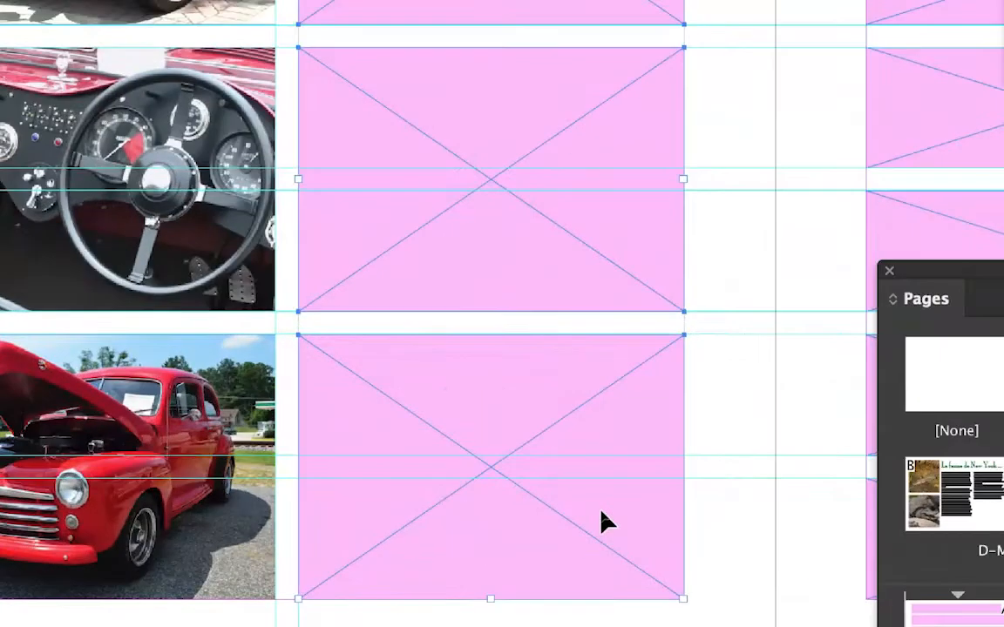
drag(600, 520, 584, 43)
mouse_move(595, 348)
mouse_down()
mouse_move(591, 317)
mouse_move(593, 352)
mouse_up()
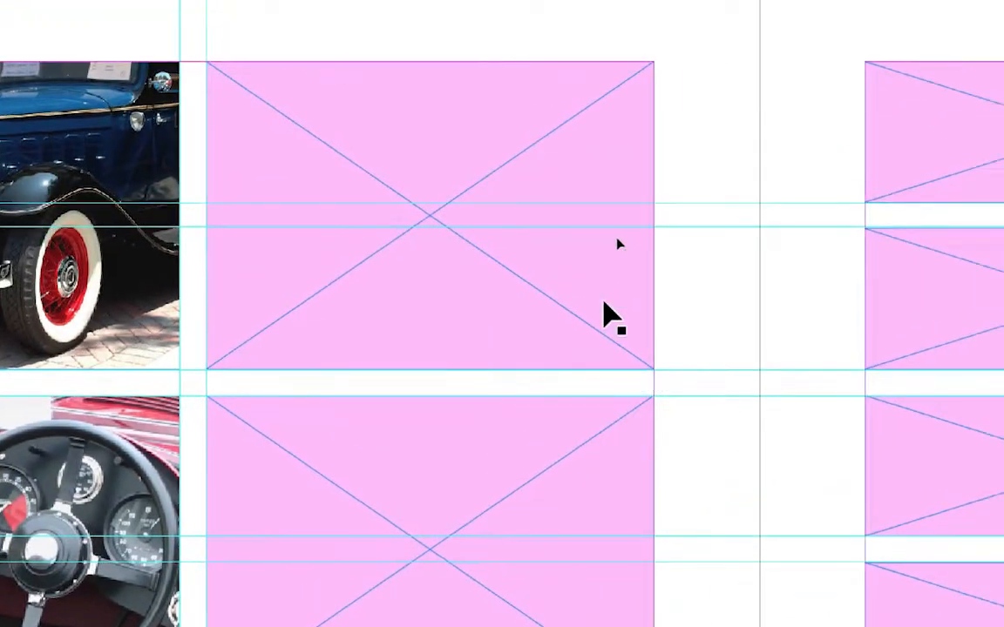
click(628, 251)
shift+click(621, 456)
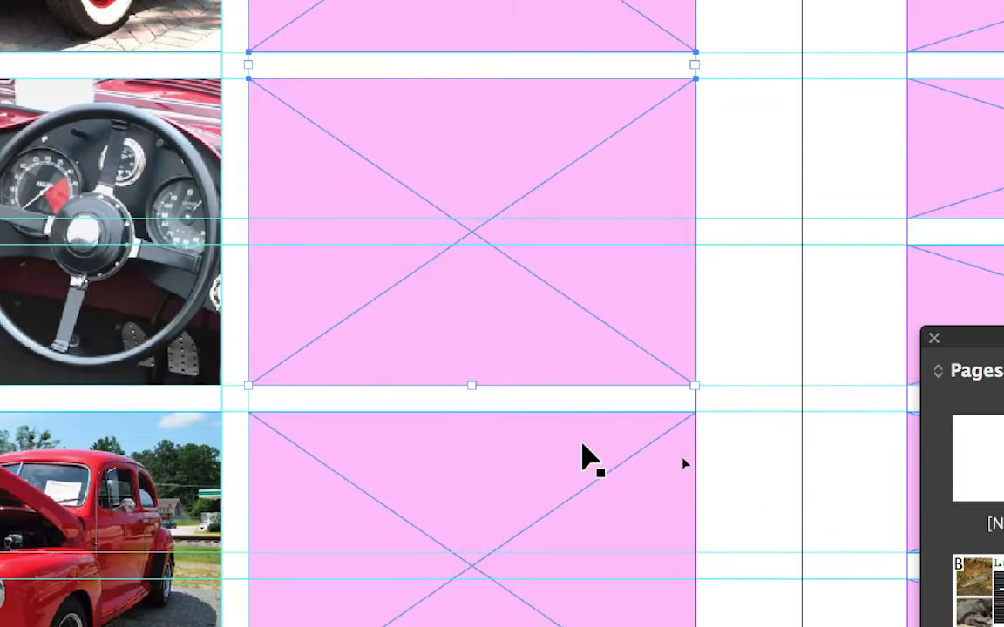
shift+click(586, 440)
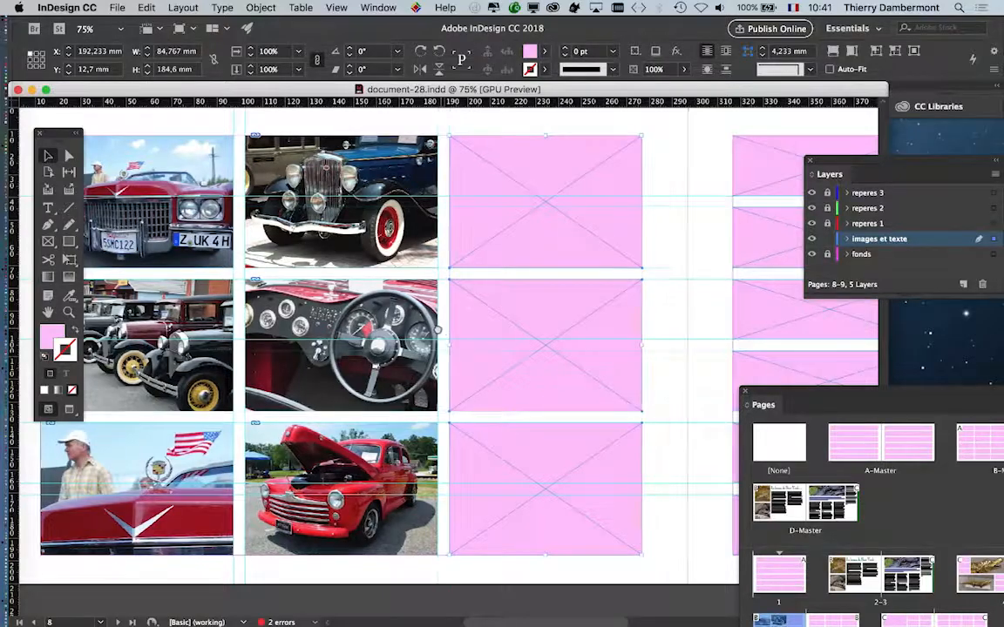
Combine the three selected frames into one shape with the Pathfinder Add operation
scroll(184, 281, right, 5)
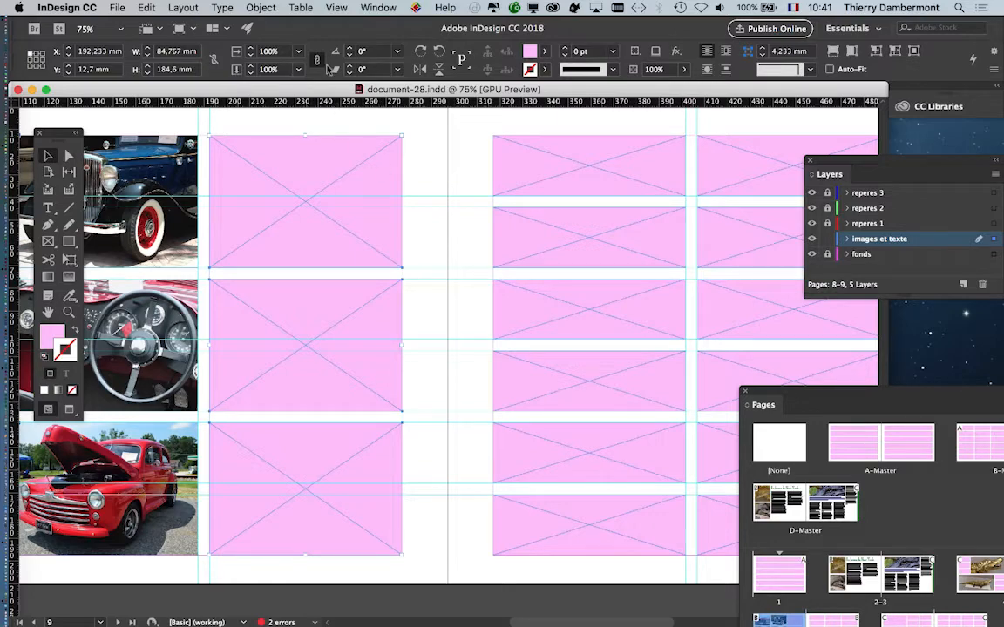
click(378, 7)
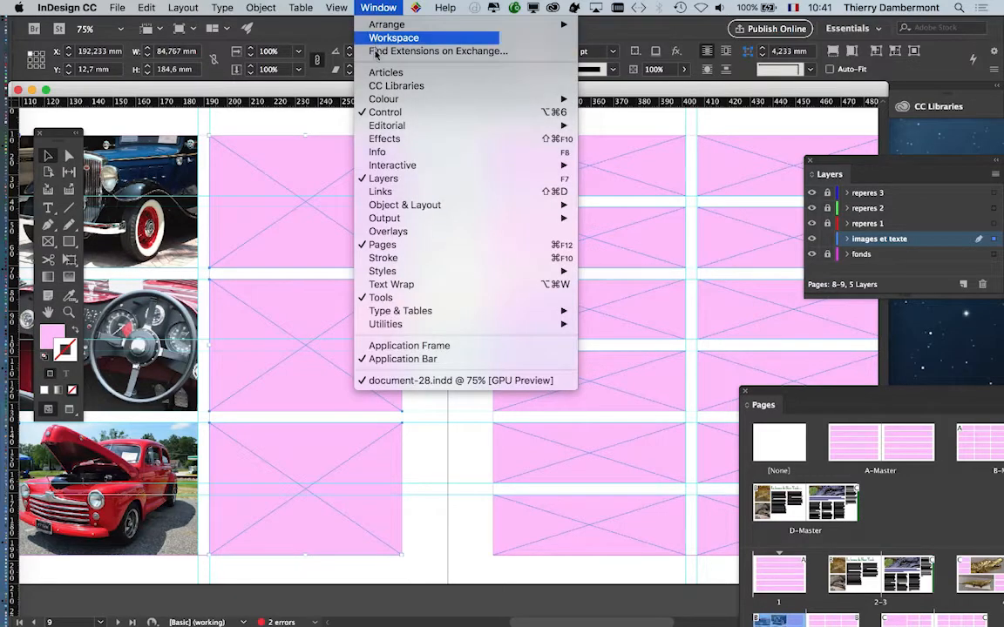
mouse_move(431, 207)
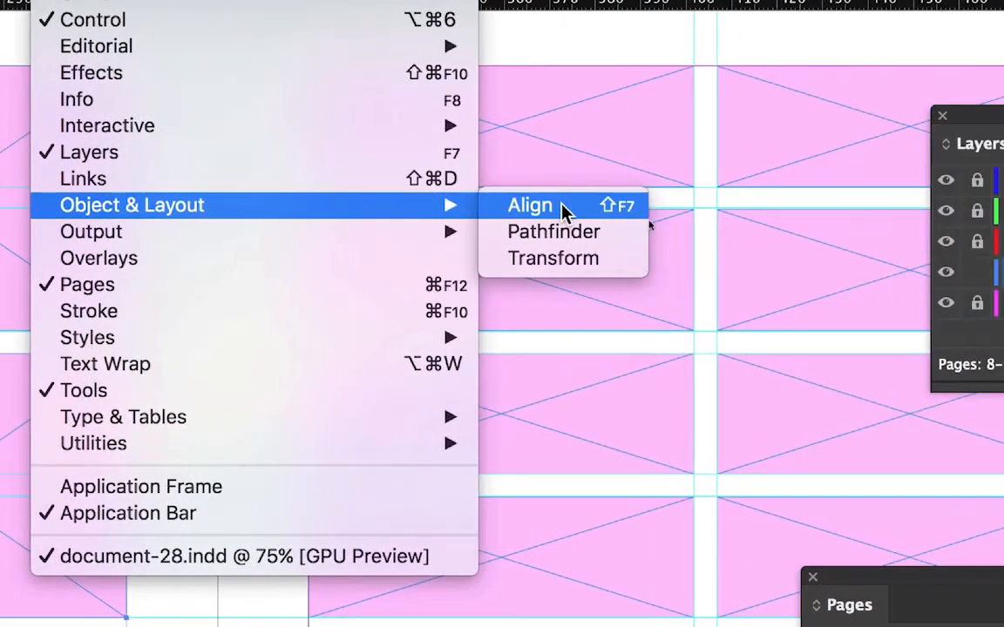
click(562, 210)
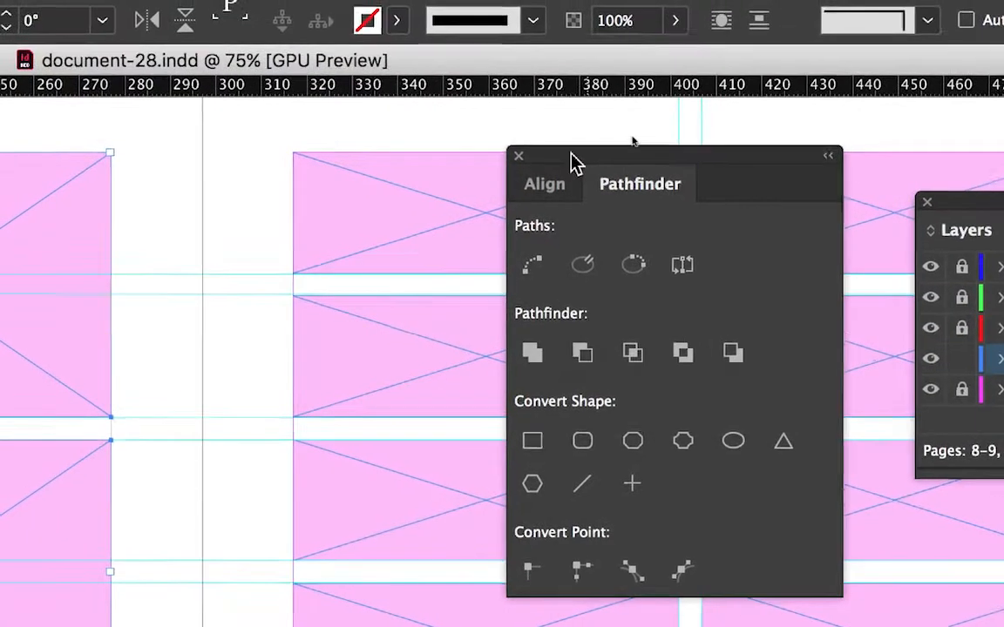
drag(808, 76, 499, 159)
drag(467, 192, 411, 213)
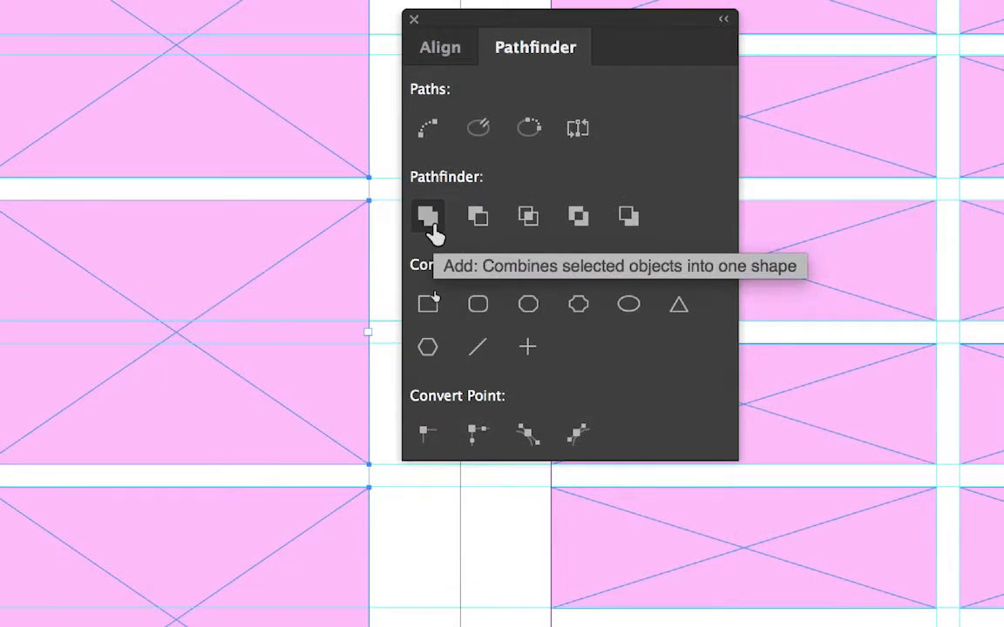
click(430, 225)
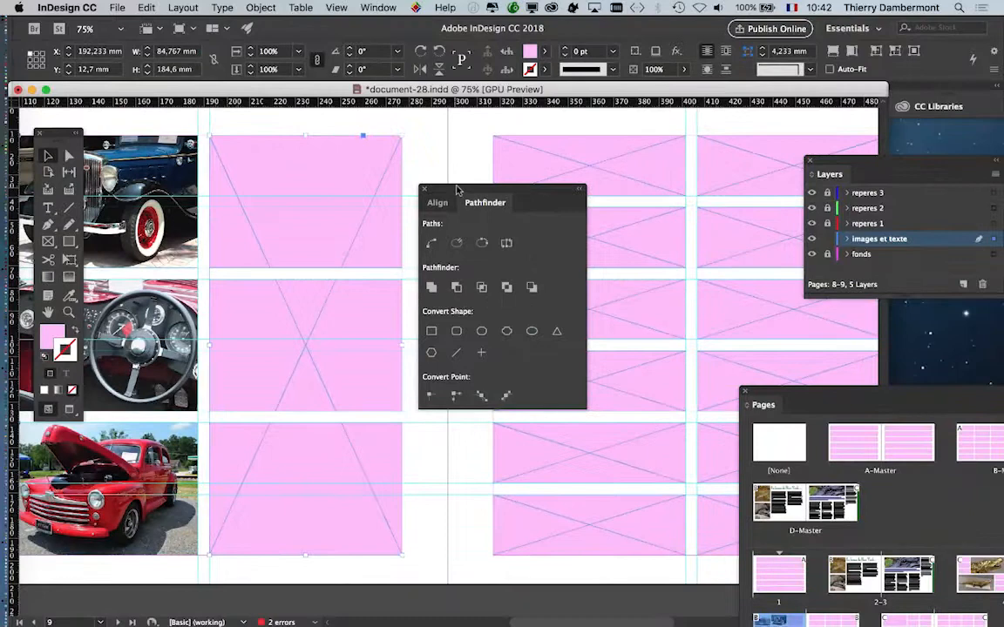
Place the vintage-car-dashboard photo from the Links folder into the combined three-part frame
drag(456, 190, 588, 189)
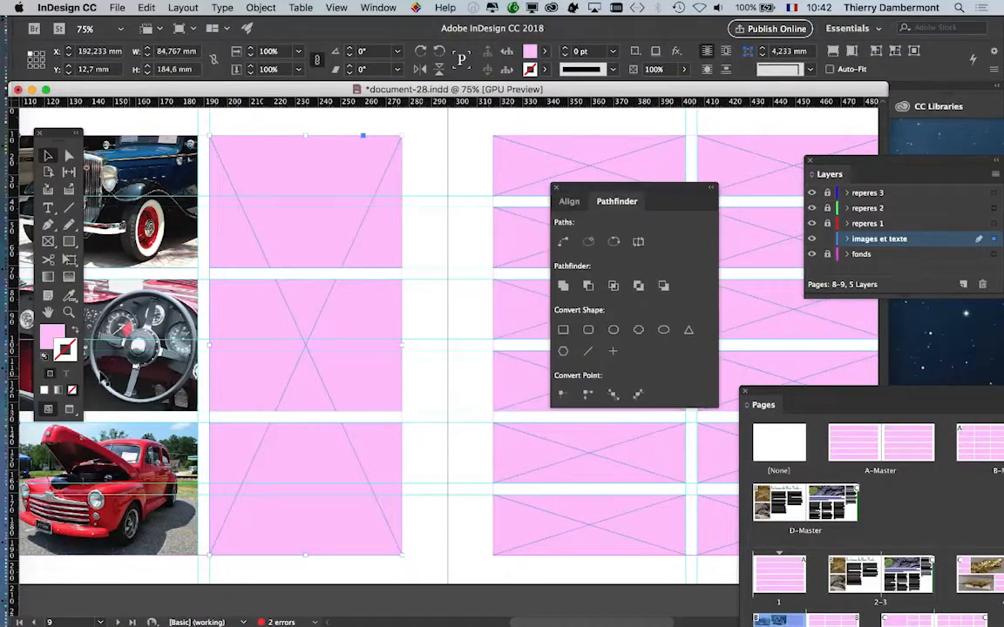
drag(52, 135, 454, 125)
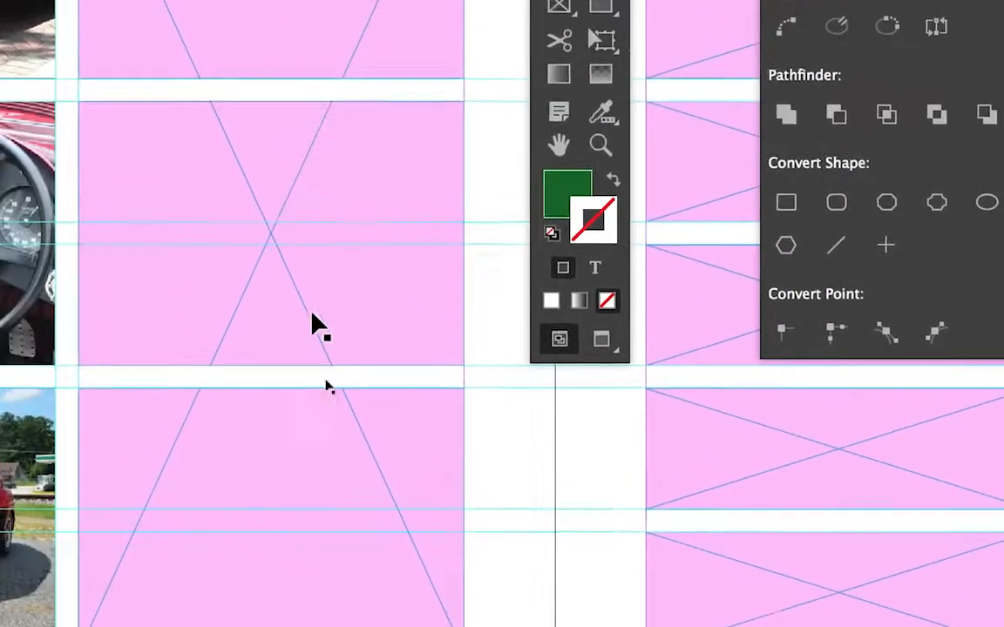
click(339, 258)
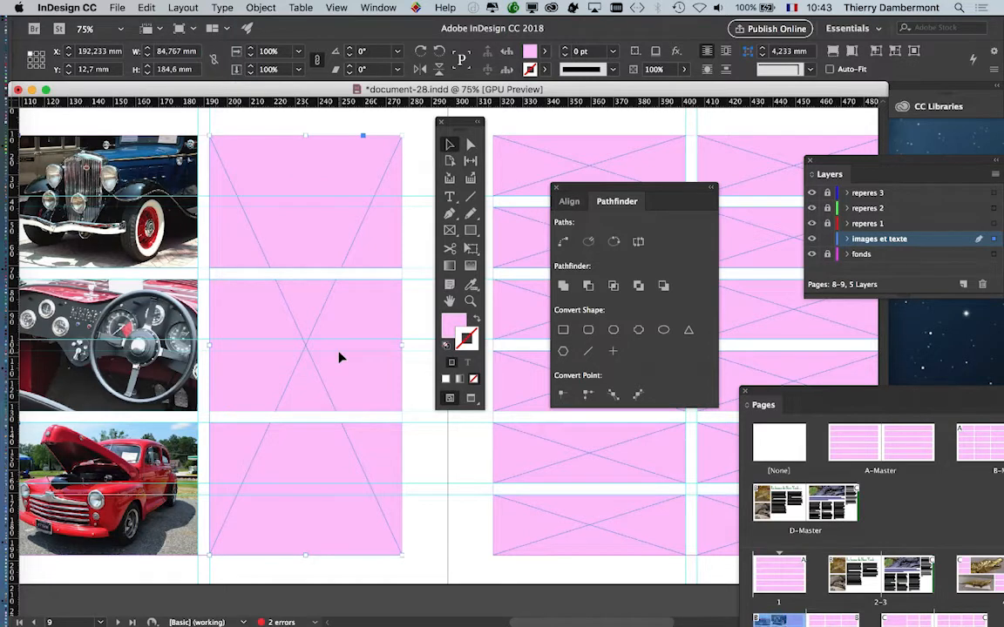
click(116, 7)
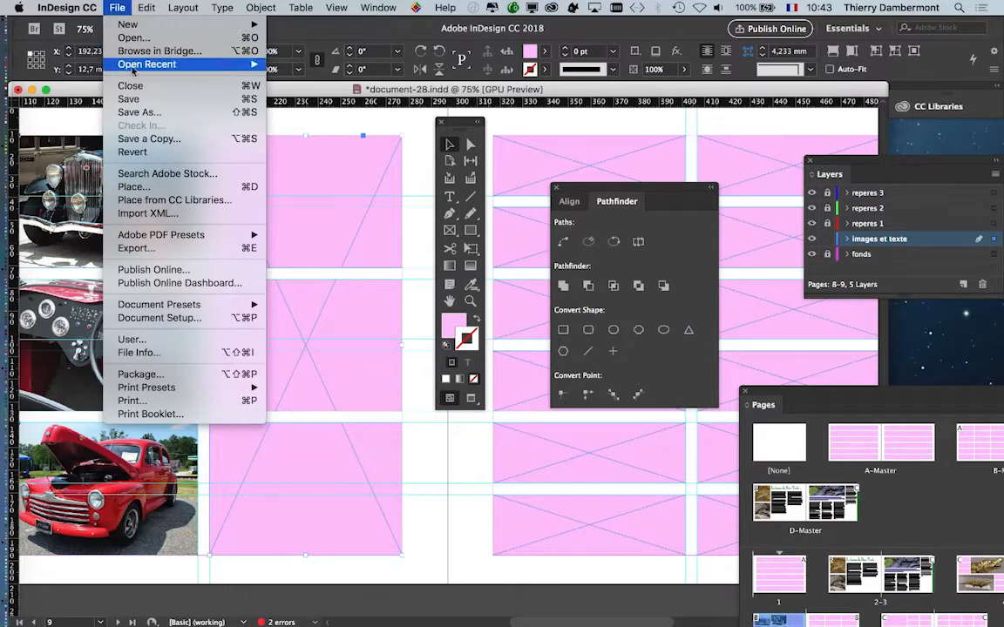
click(163, 185)
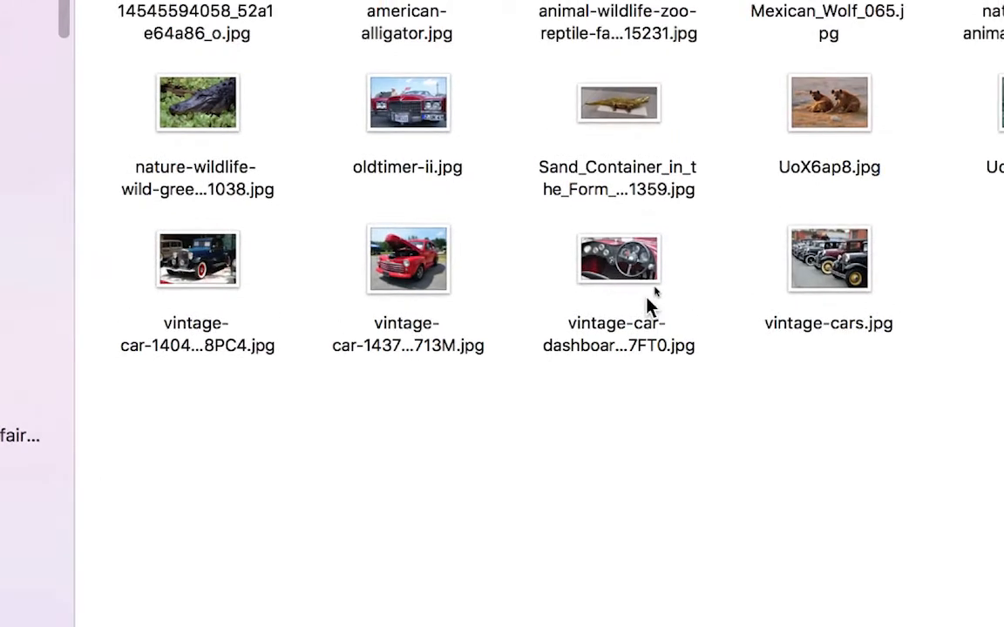
click(647, 305)
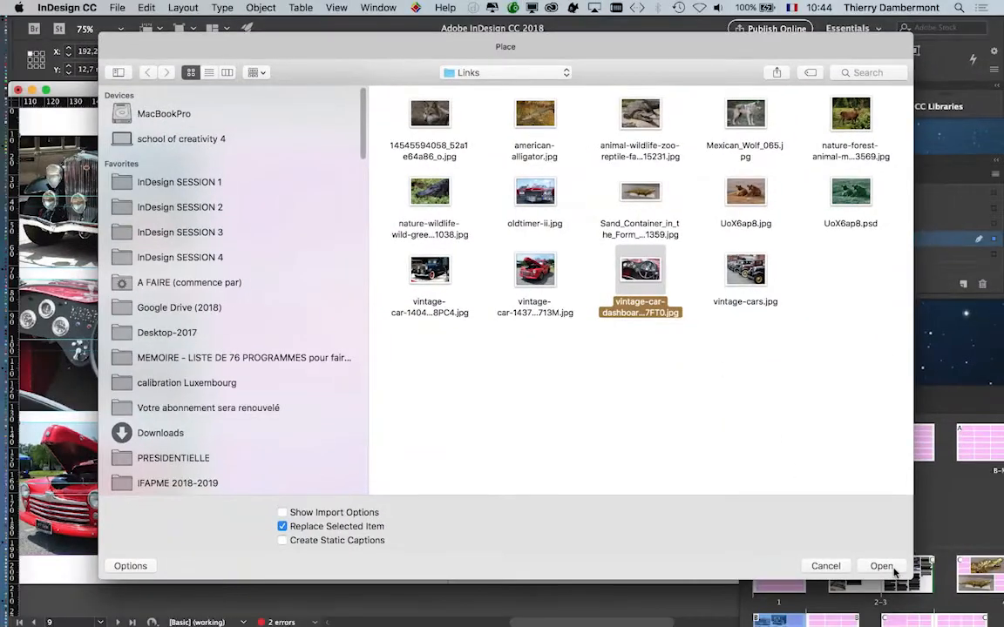
click(883, 567)
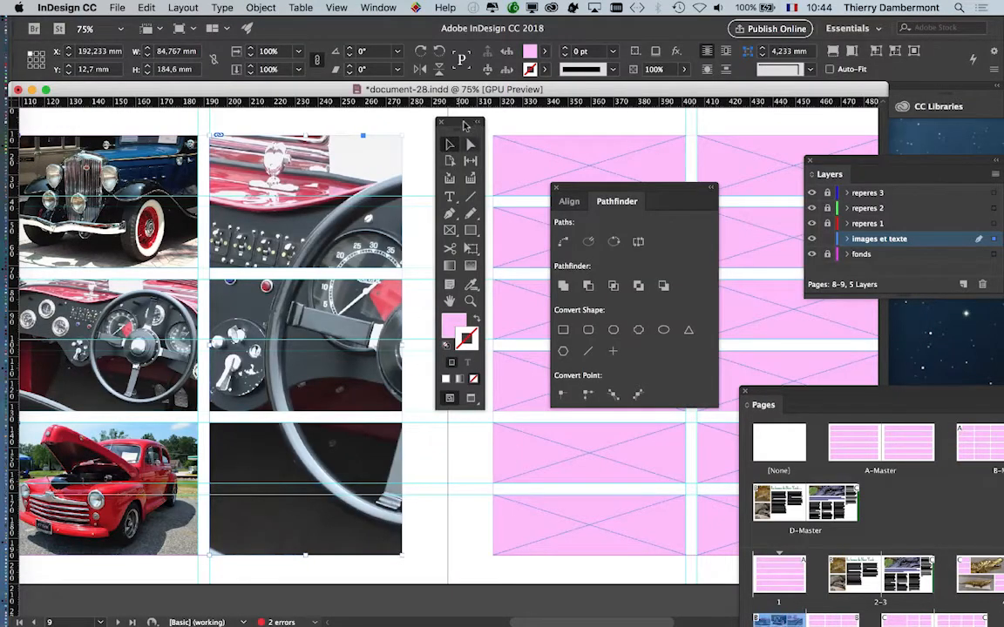
Clear the floating panels away from the dashboard photo and preview page 8 without guides and frame edges
drag(464, 127, 758, 131)
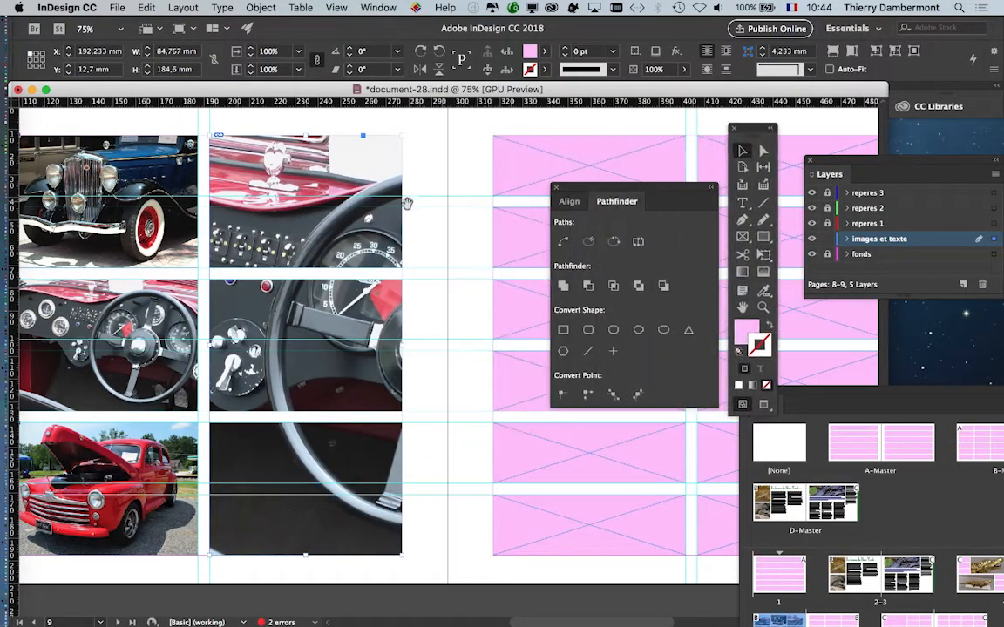
drag(407, 203, 561, 188)
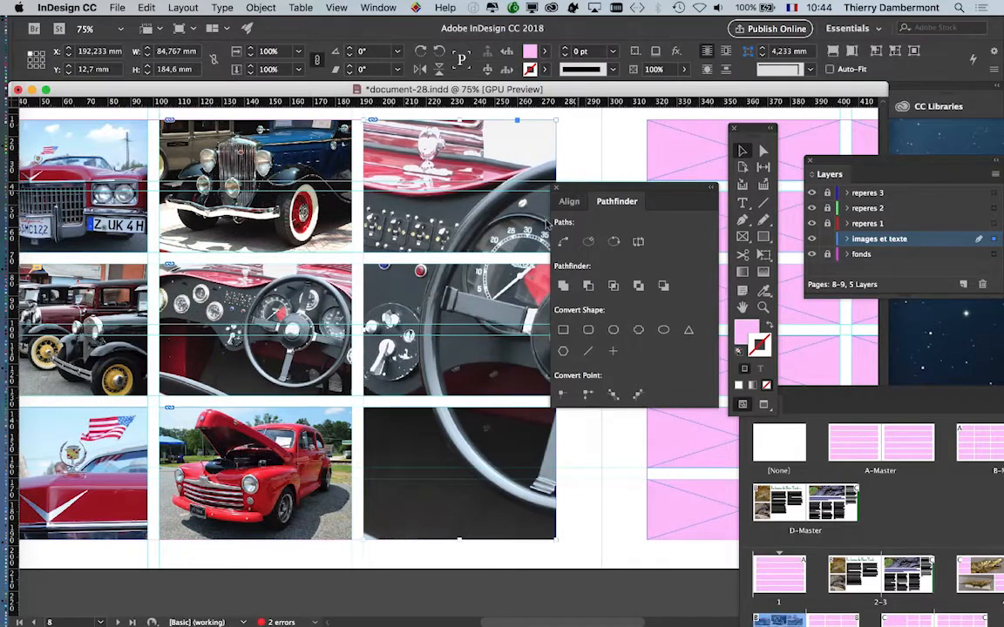
drag(636, 187, 224, 483)
key(w)
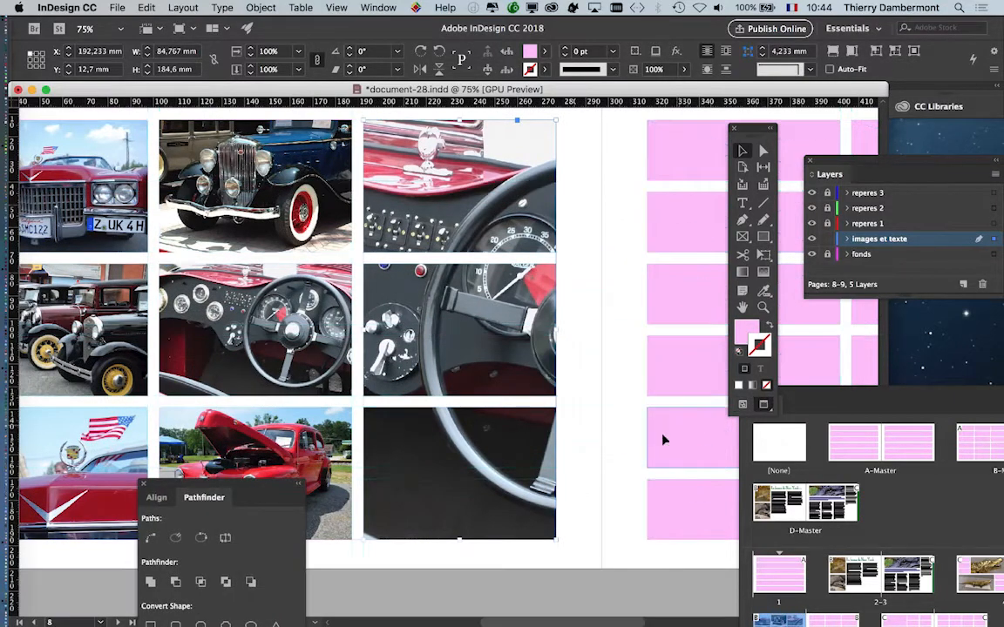
click(615, 457)
drag(619, 452, 702, 446)
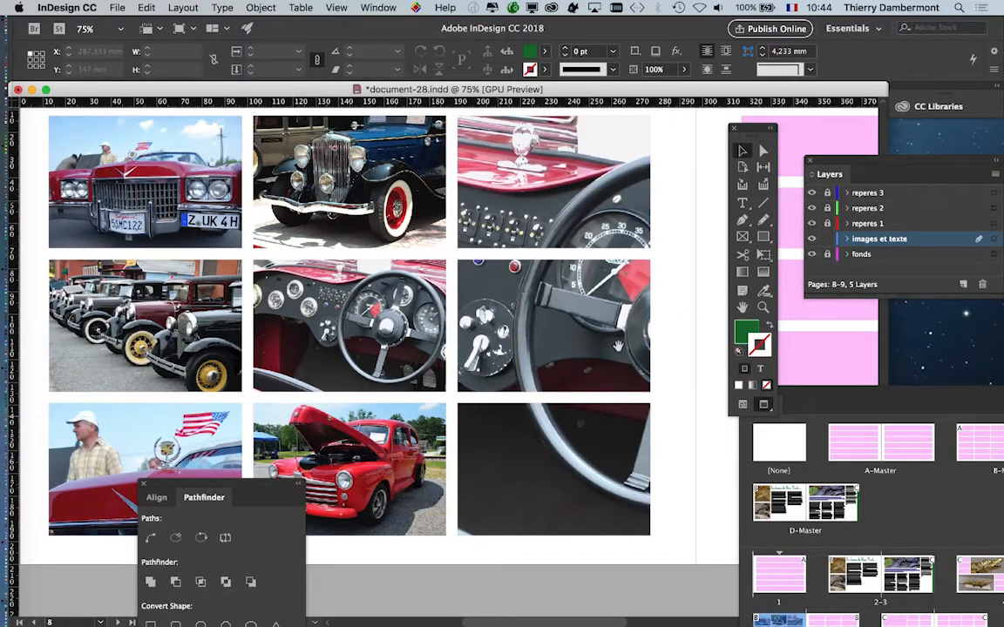
Select the dashboard image inside the combined frame and examine its full extent across the spread
click(564, 325)
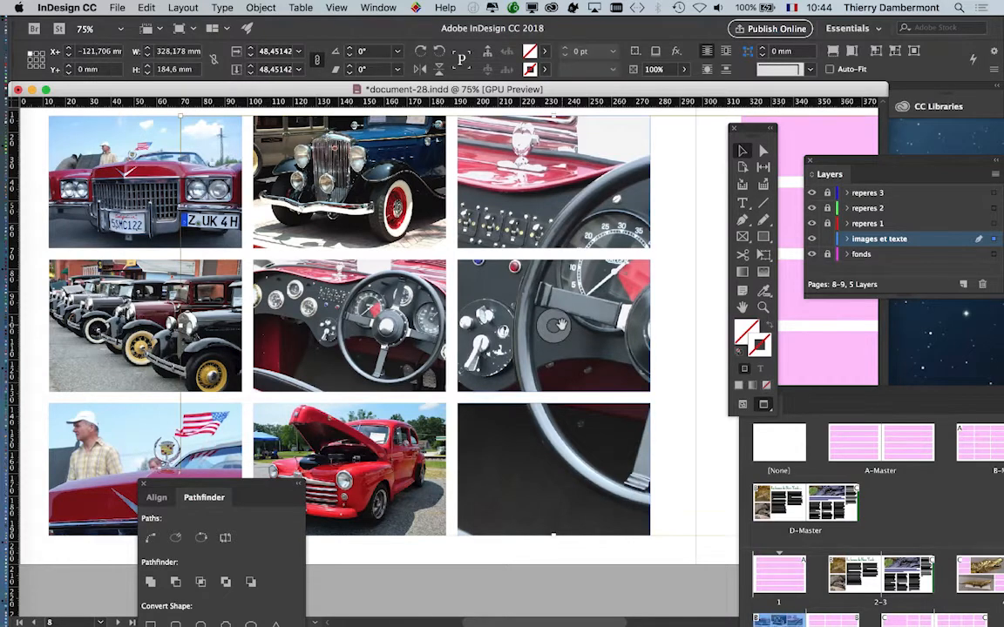
key(super+minus)
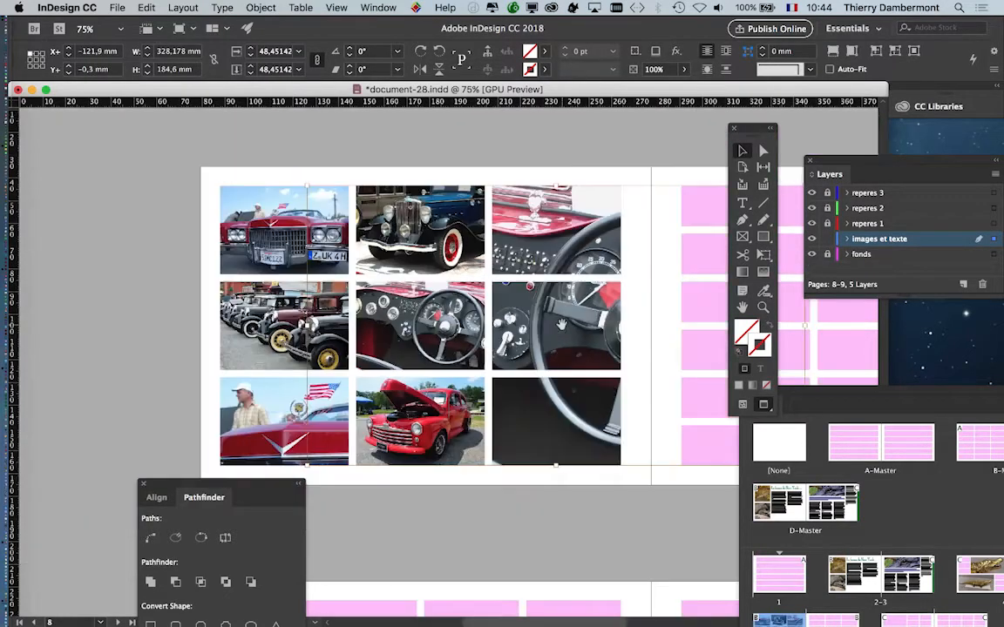
key(super+minus)
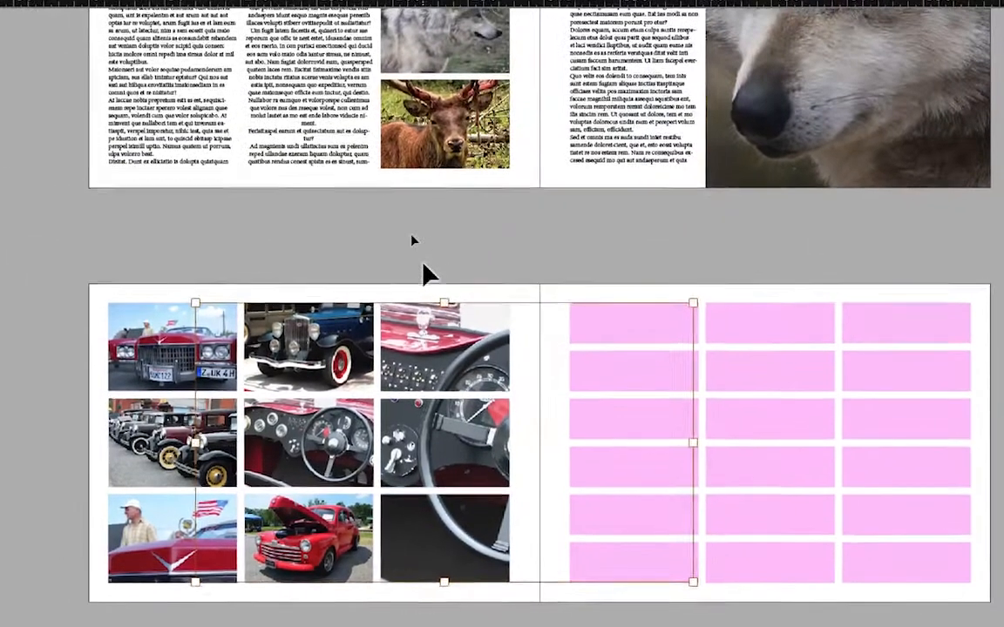
Enlarge the dashboard image inside the combined three-part frame and reposition it so the steering wheel hub fills the middle cell
click(373, 135)
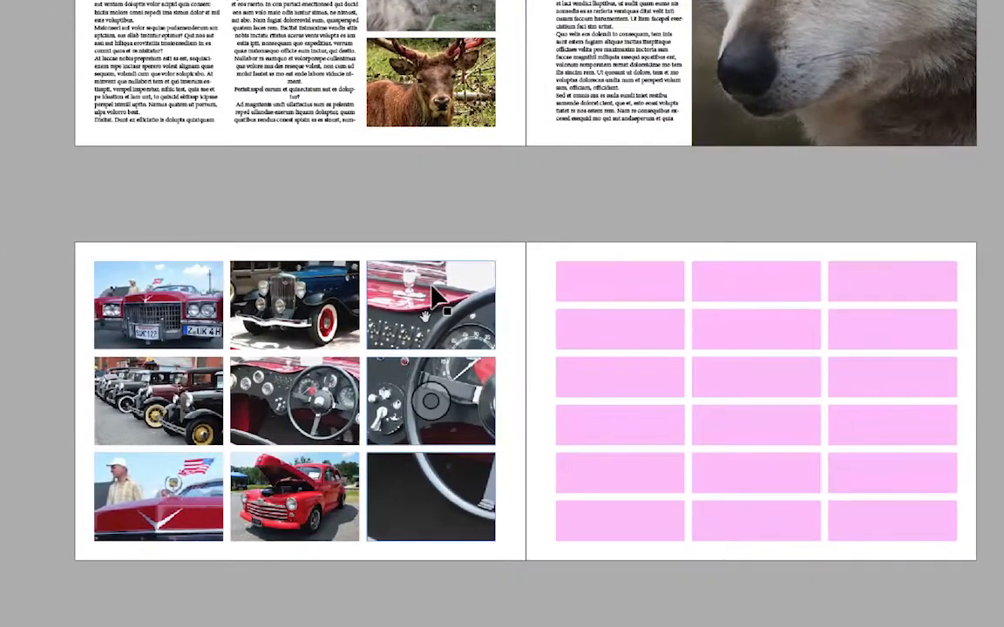
click(436, 376)
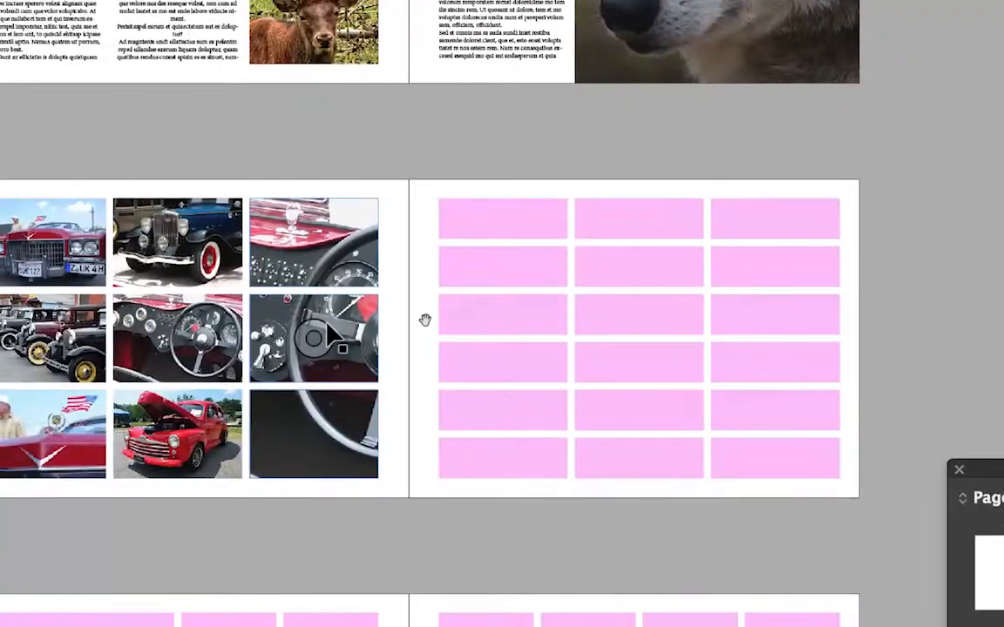
click(327, 332)
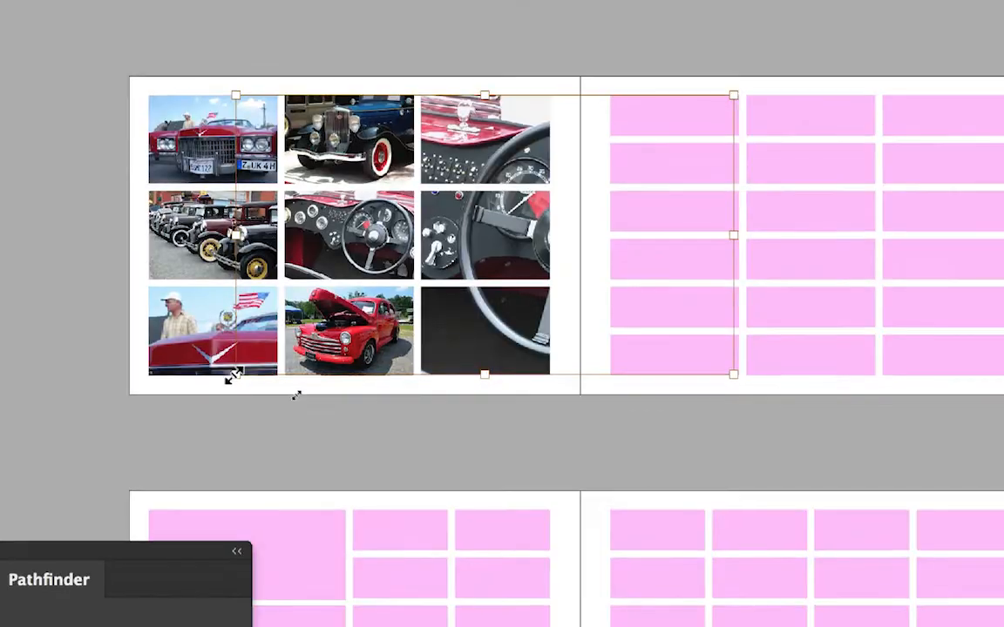
drag(223, 549, 221, 551)
drag(234, 376, 197, 403)
drag(550, 192, 663, 197)
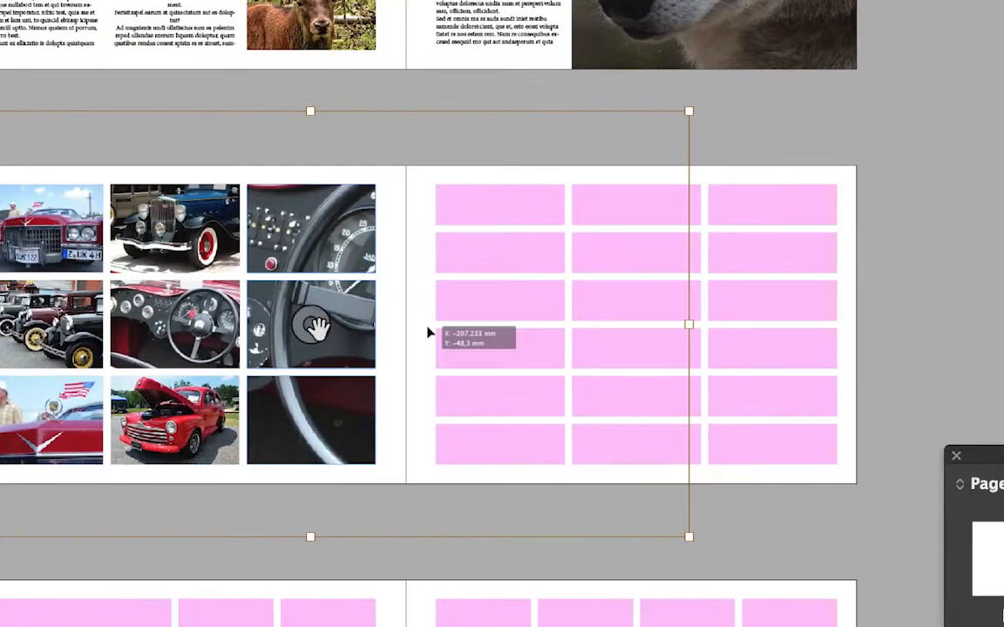
drag(428, 332, 279, 333)
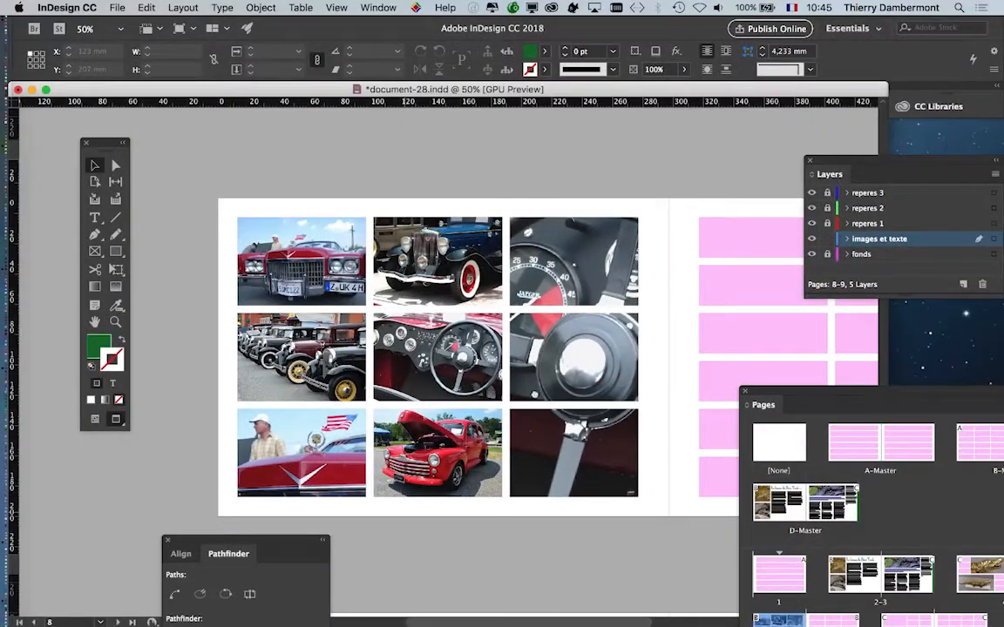
Move the Pages and Tools panels clear of the photo grid and inspect page 8
drag(843, 396, 573, 156)
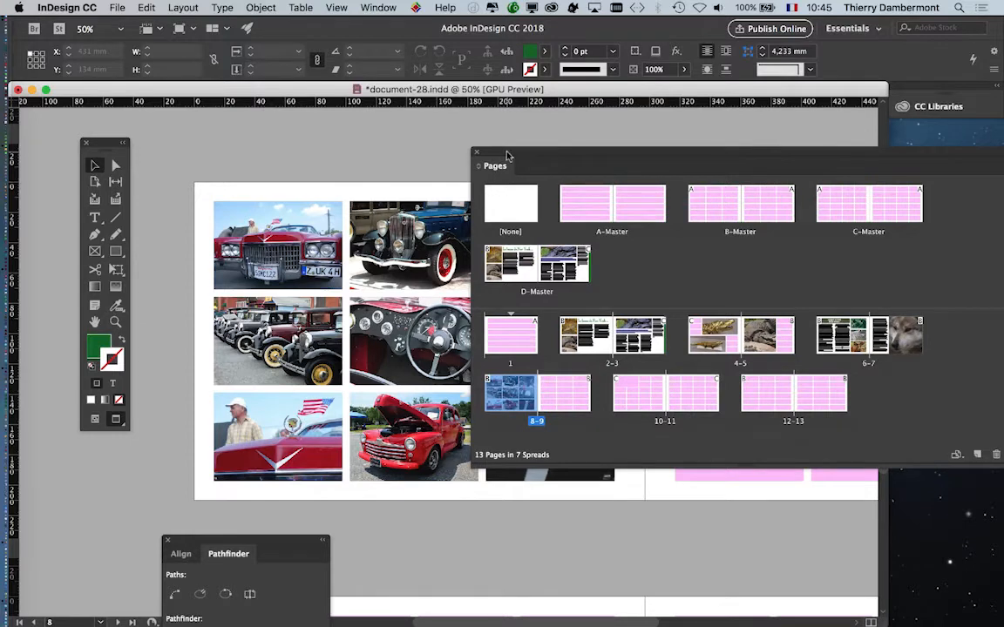
drag(509, 155, 682, 457)
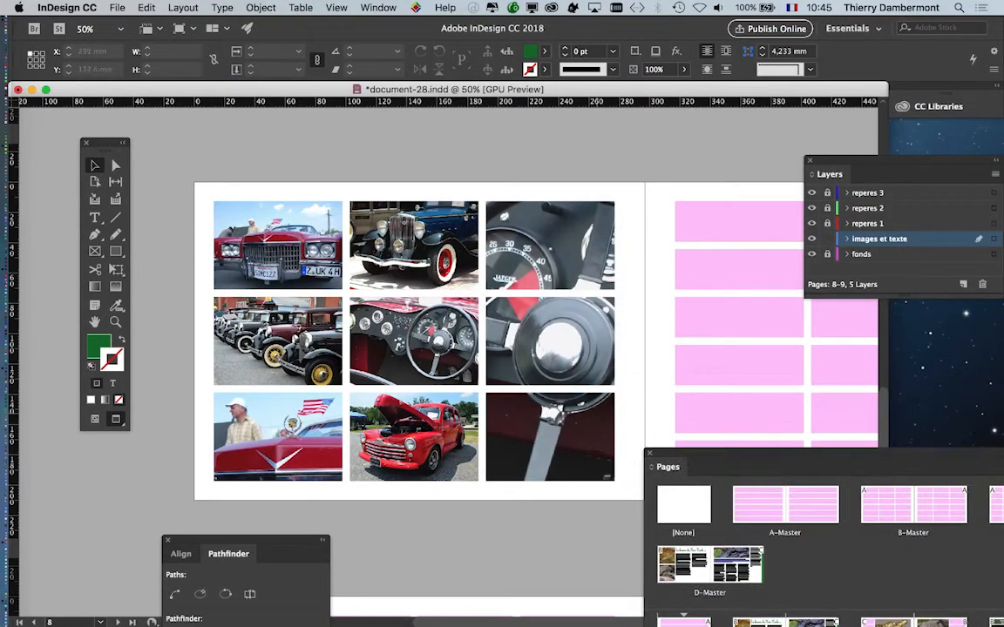
drag(459, 323, 403, 286)
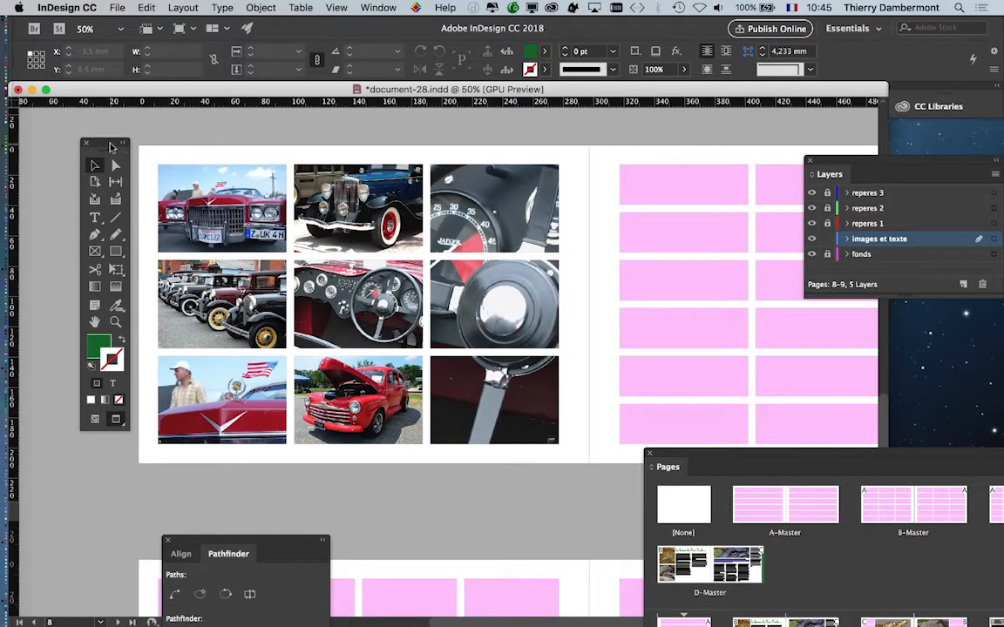
drag(110, 149, 83, 149)
drag(539, 399, 528, 381)
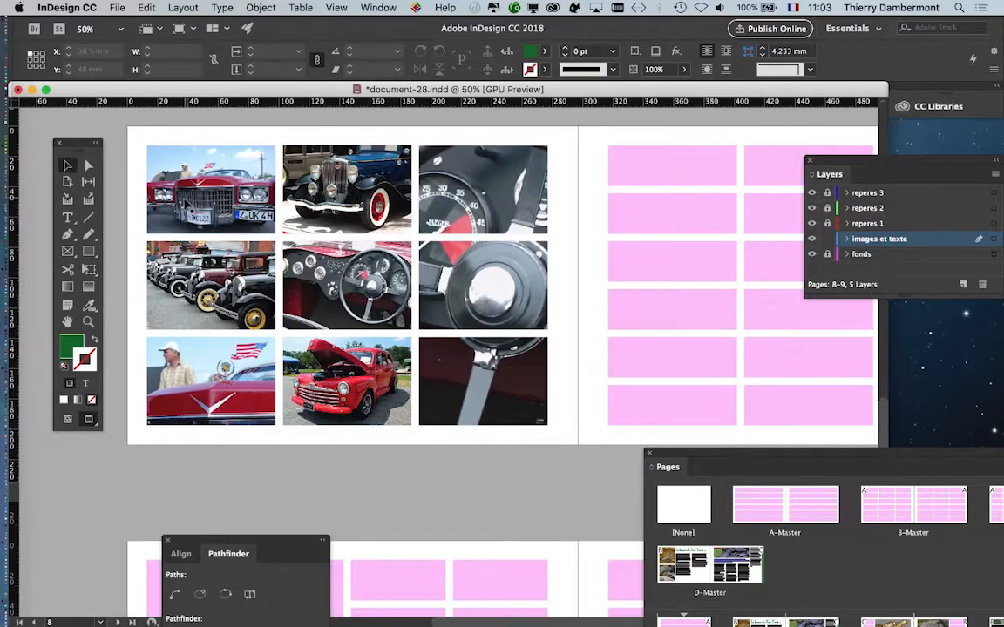
scroll(274, 248, up, 1)
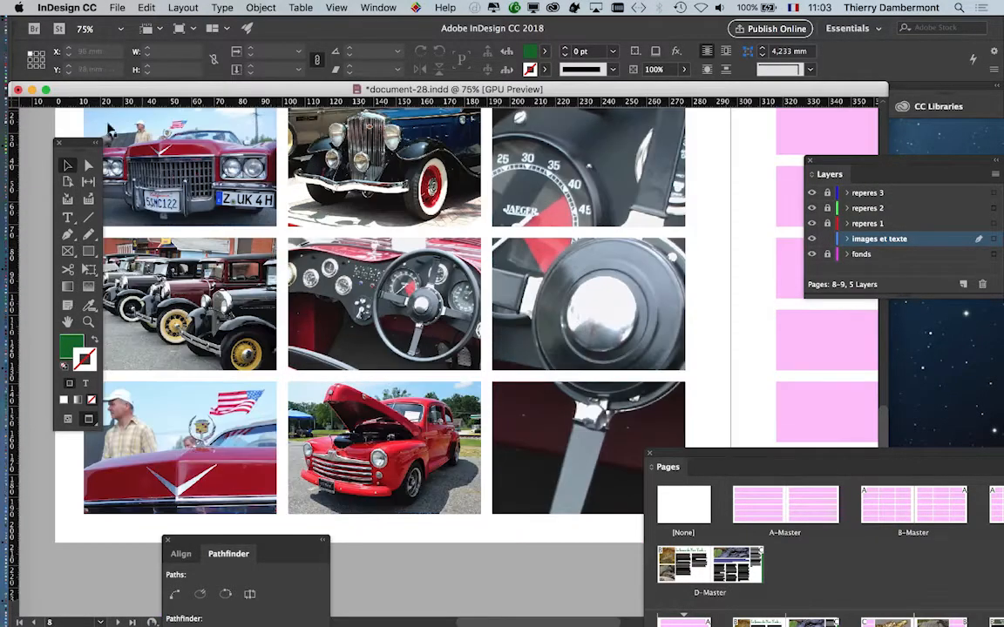
drag(69, 140, 37, 140)
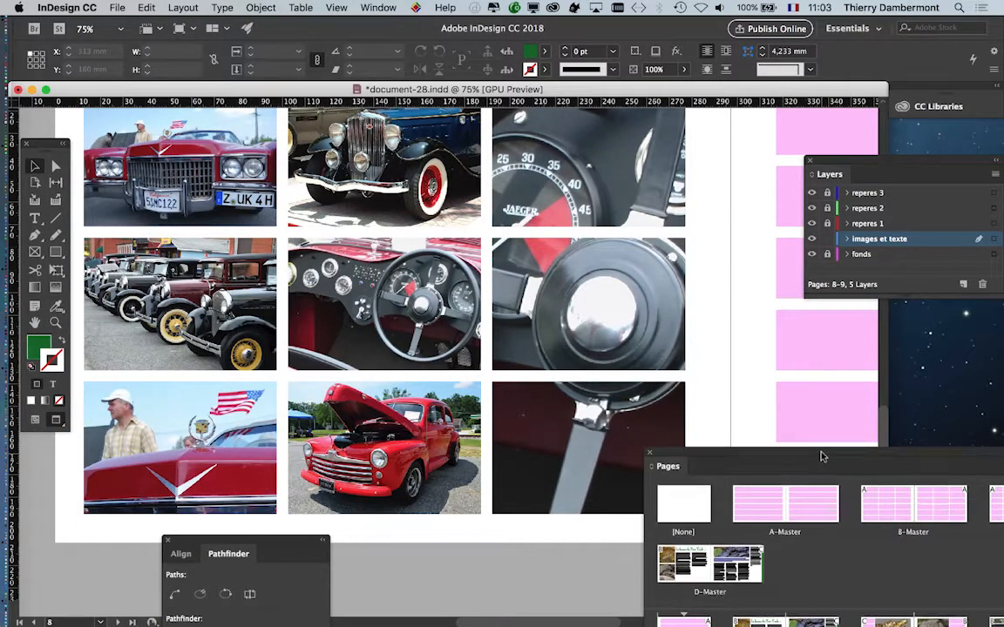
drag(819, 456, 777, 149)
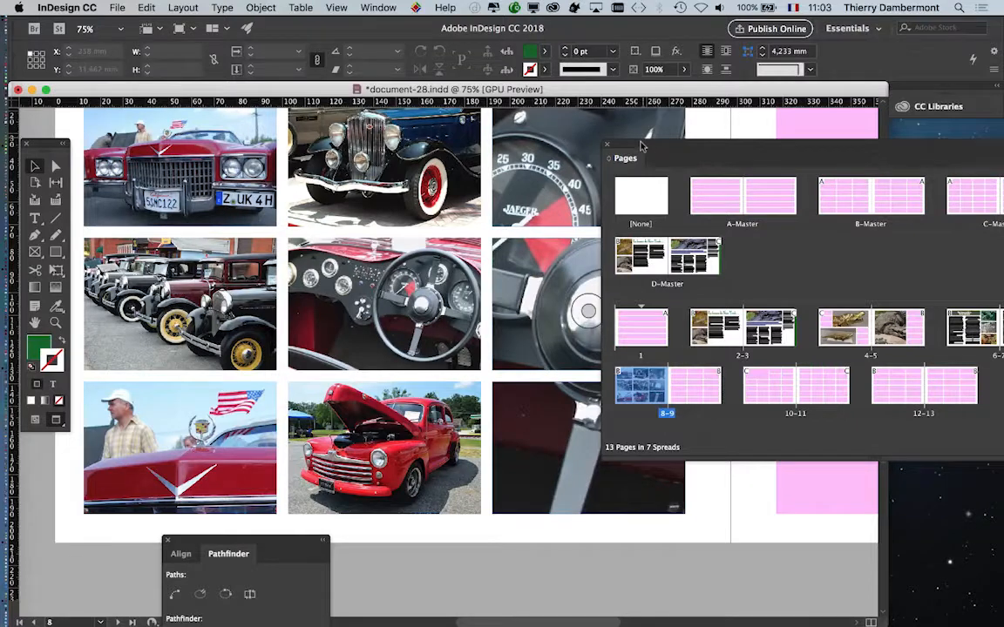
drag(581, 133, 687, 150)
scroll(536, 261, down, 1)
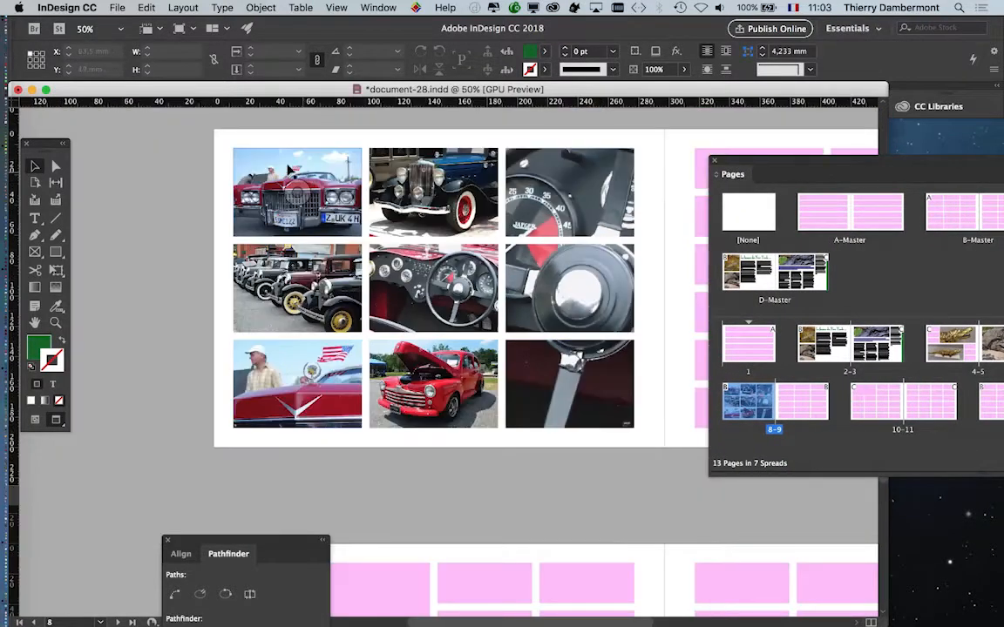
Apply the [Paper] swatch to the stroke of all the photo frames on page 8
drag(340, 214, 631, 441)
drag(47, 149, 147, 141)
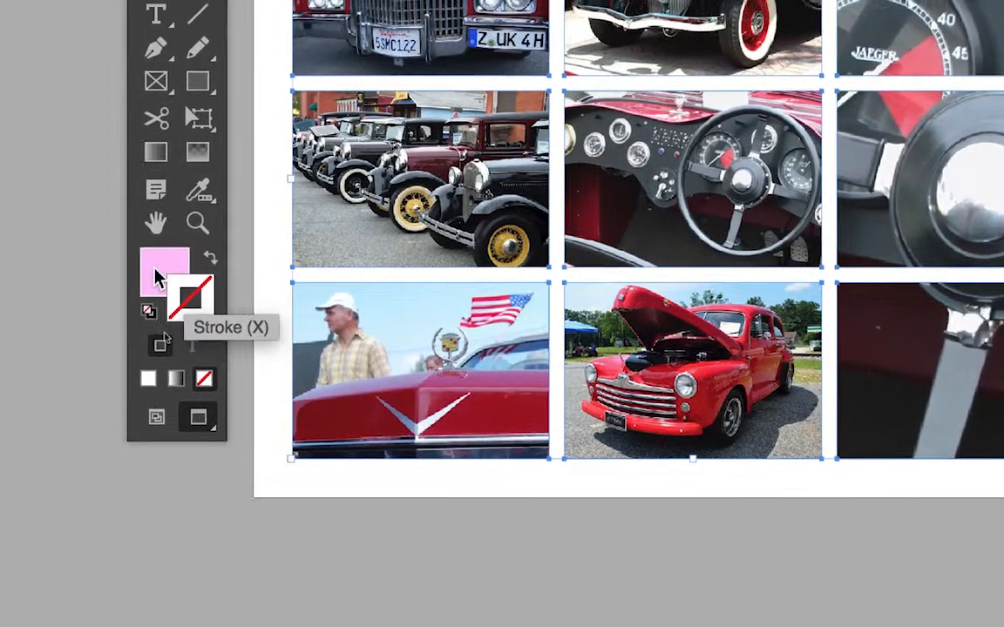
click(127, 301)
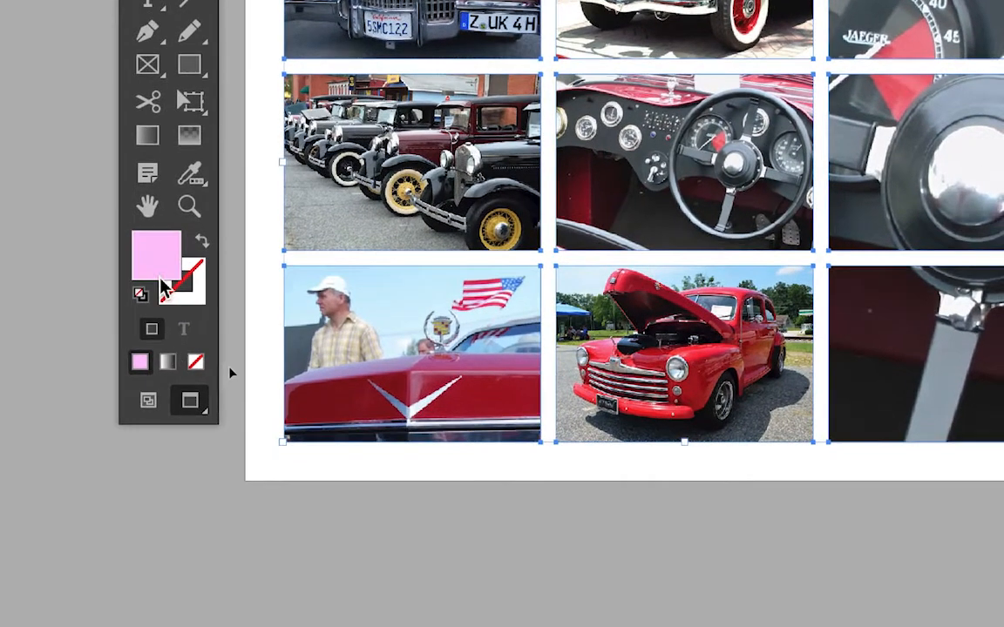
click(196, 288)
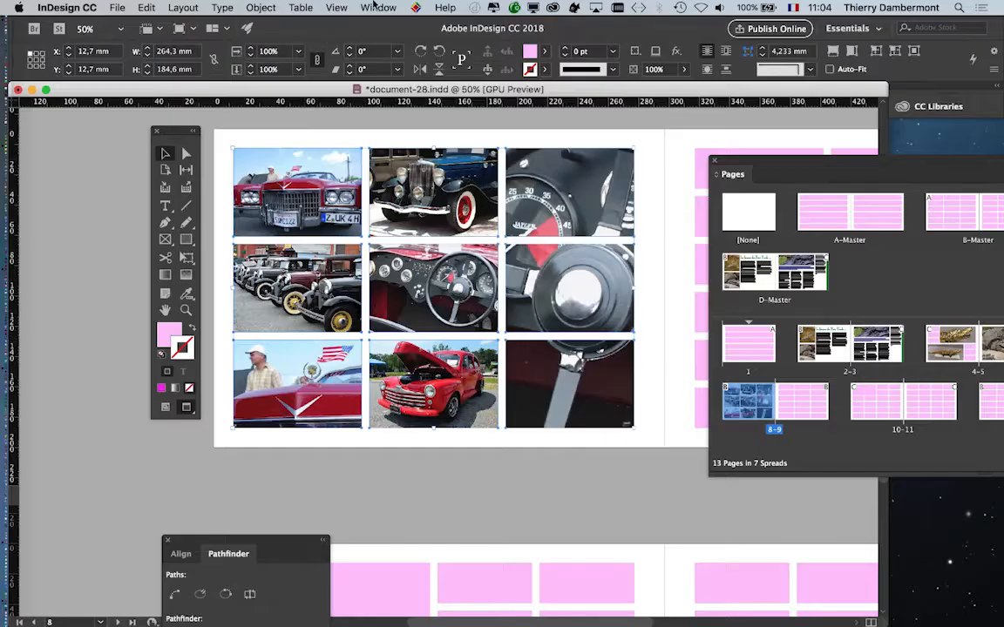
click(378, 7)
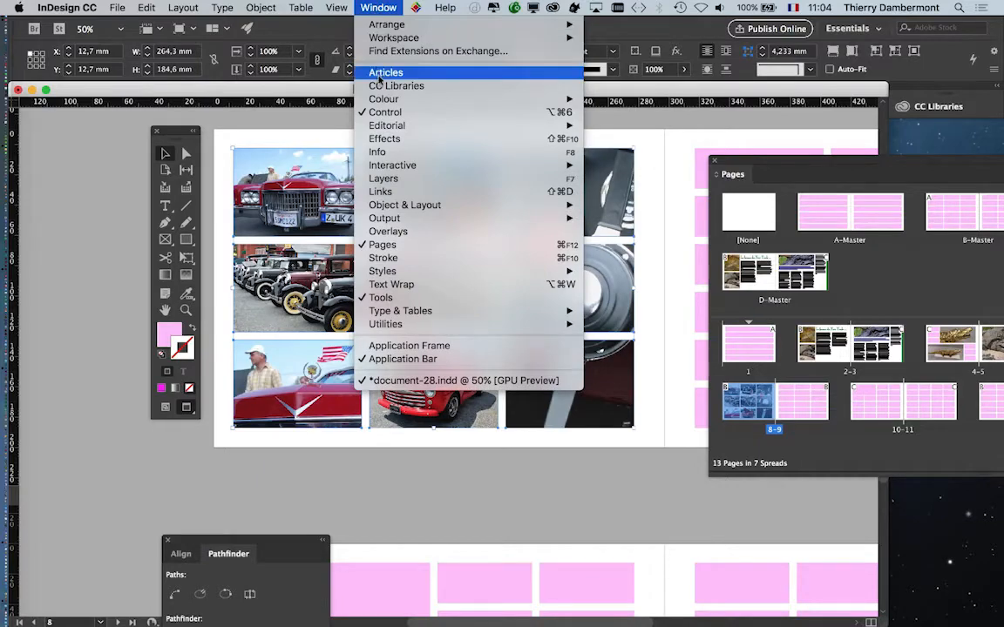
mouse_move(383, 102)
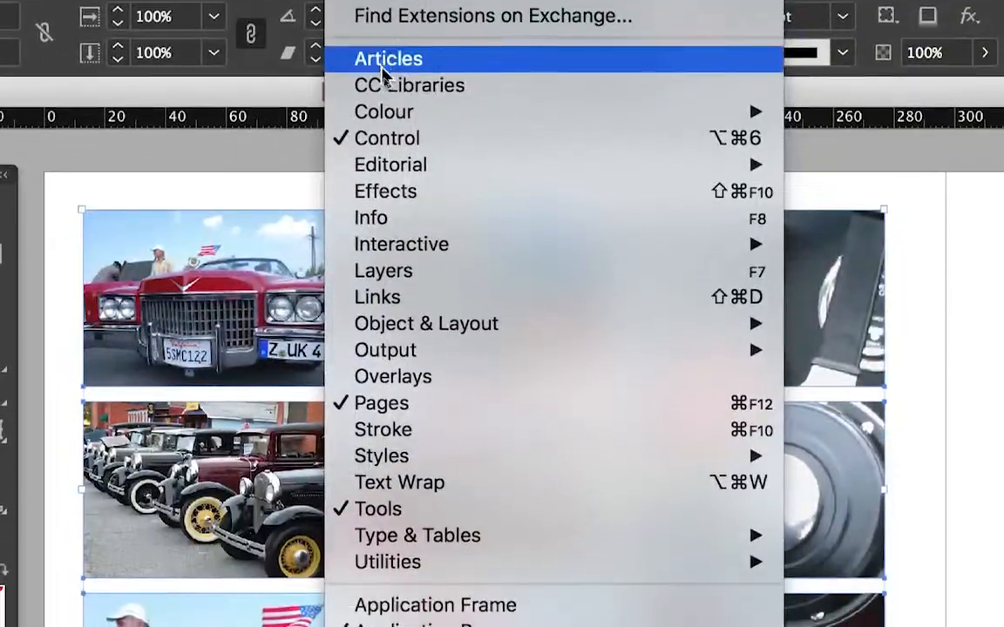
mouse_move(392, 205)
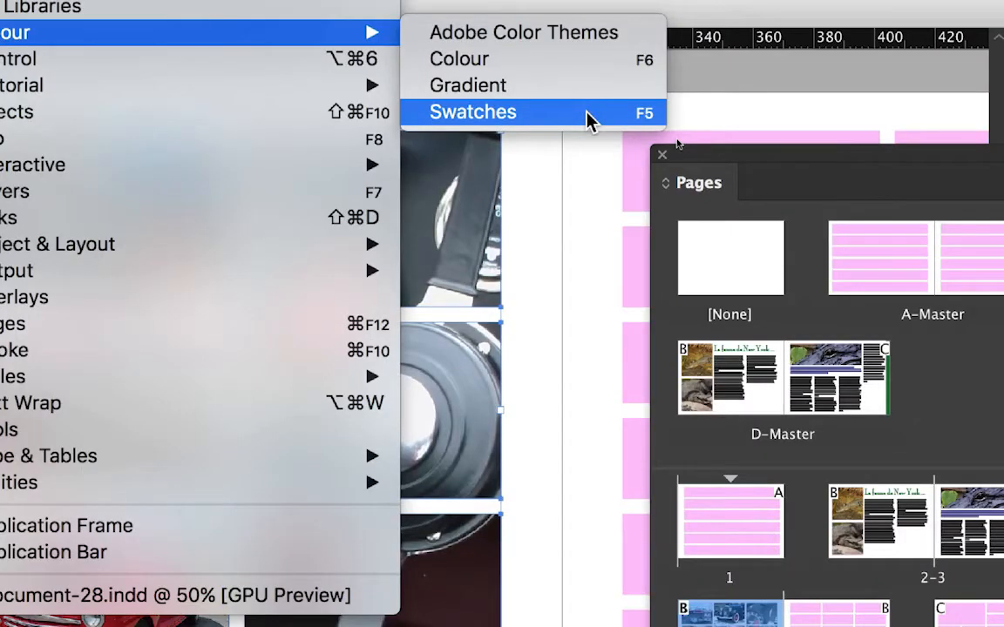
click(589, 118)
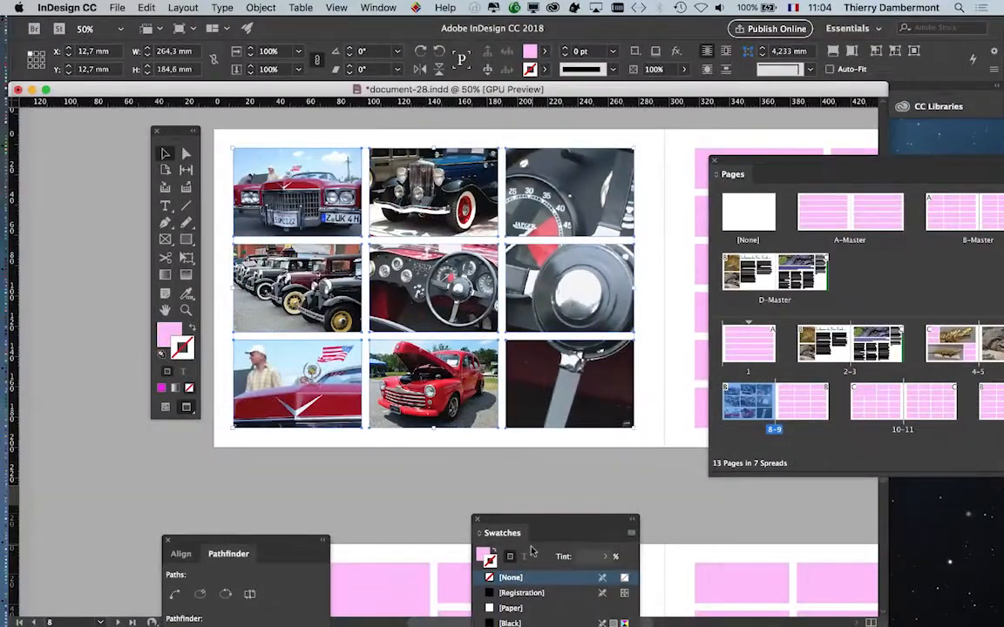
drag(532, 521, 479, 168)
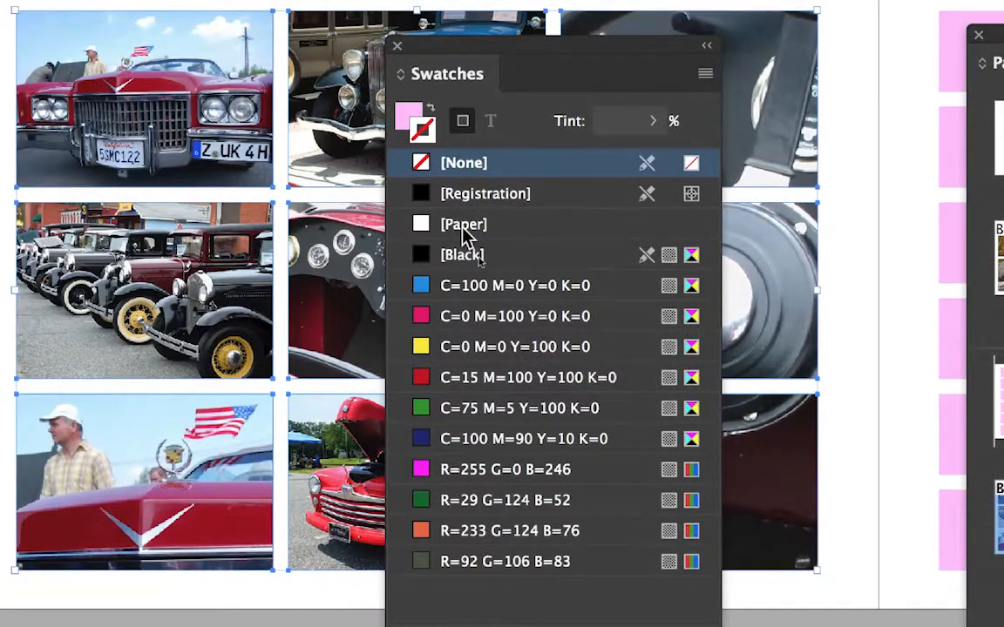
click(462, 229)
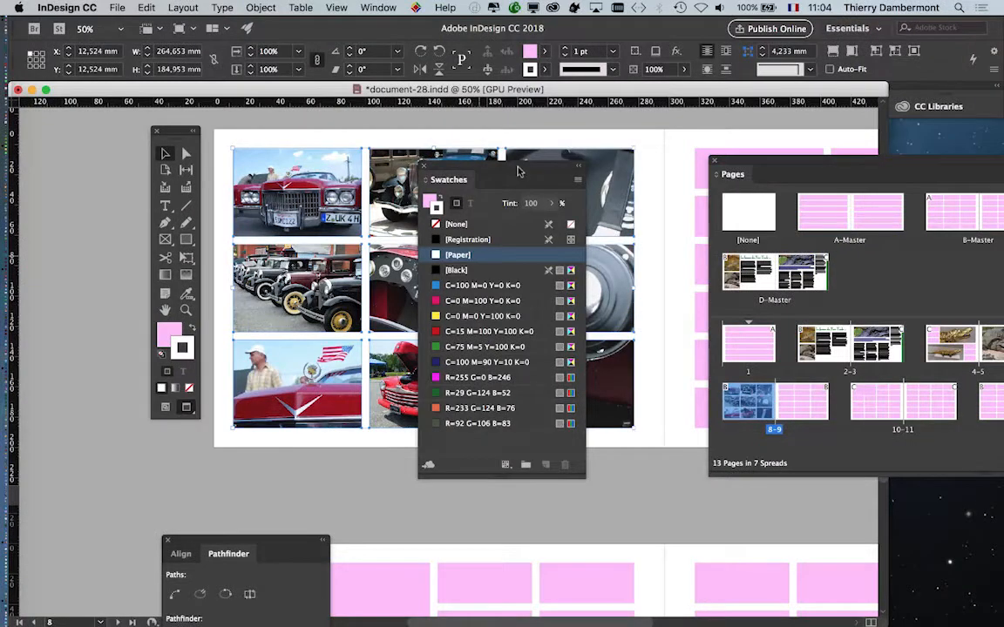
Move the Swatches and Tools panels off the photos and open the Stroke panel
drag(518, 171, 136, 453)
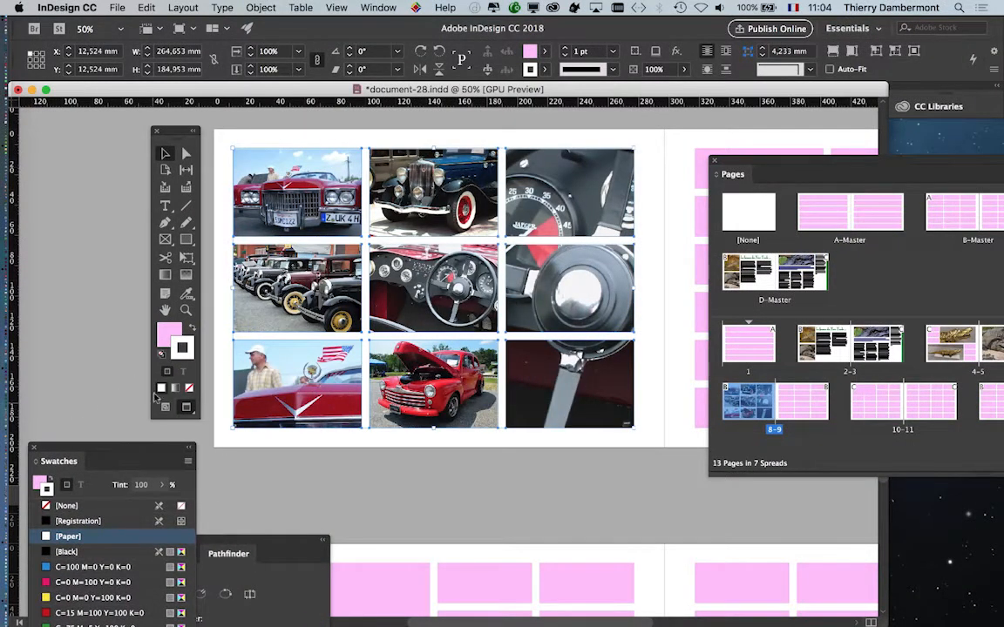
drag(161, 131, 97, 131)
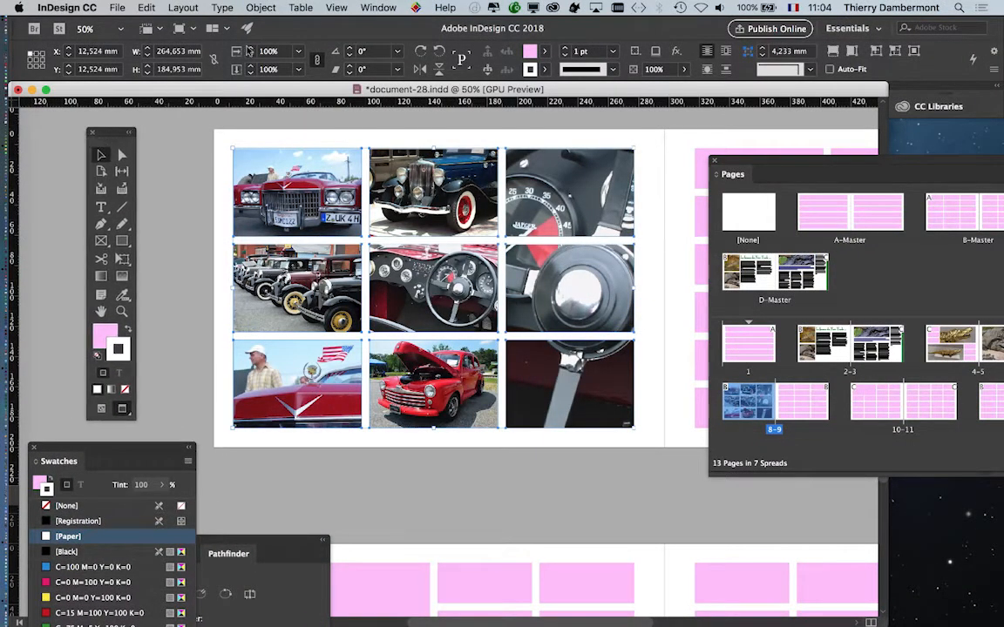
click(382, 5)
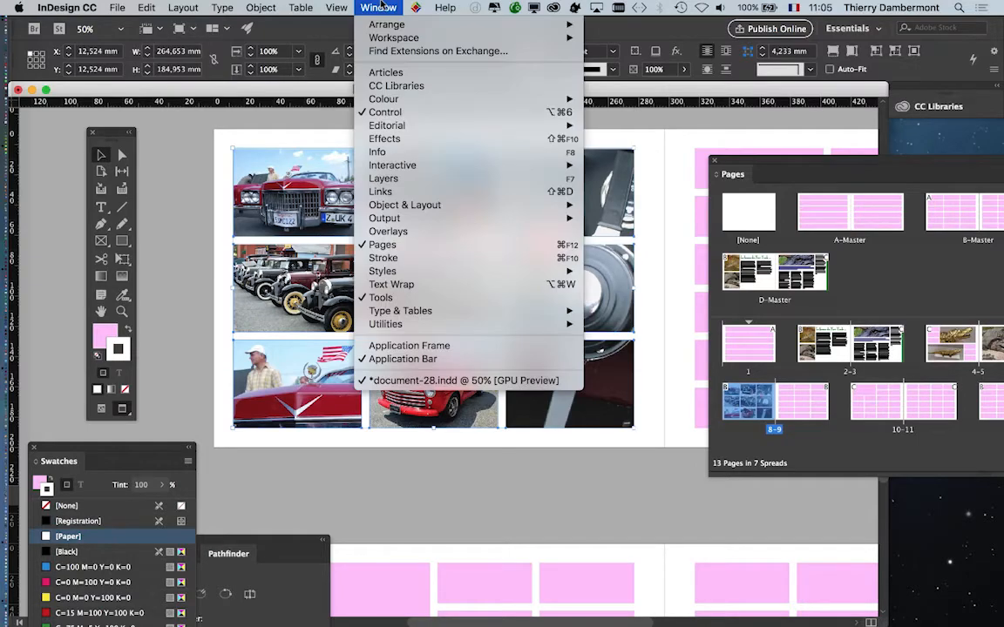
click(381, 5)
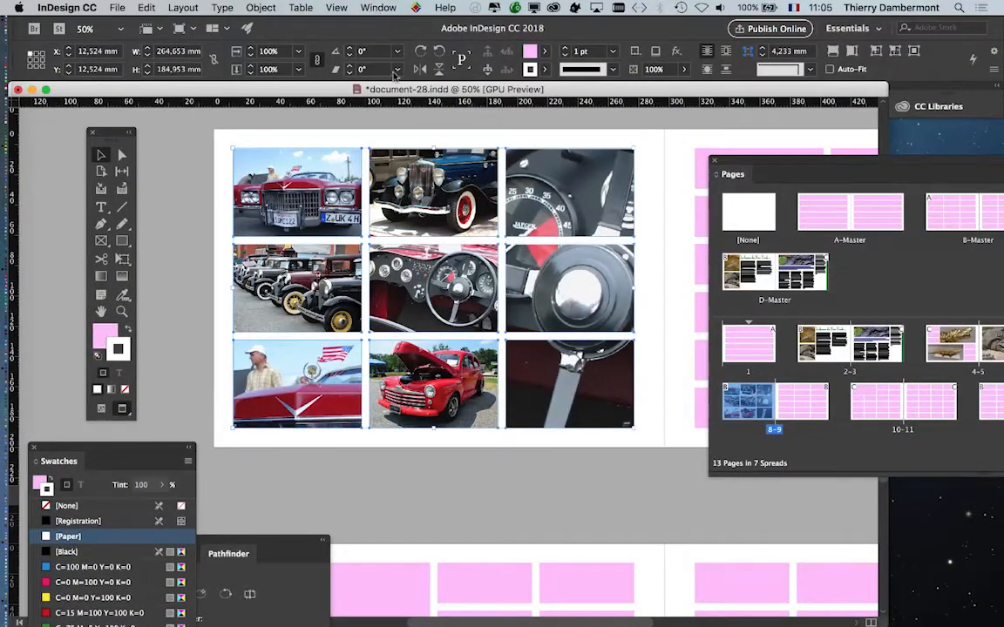
click(378, 8)
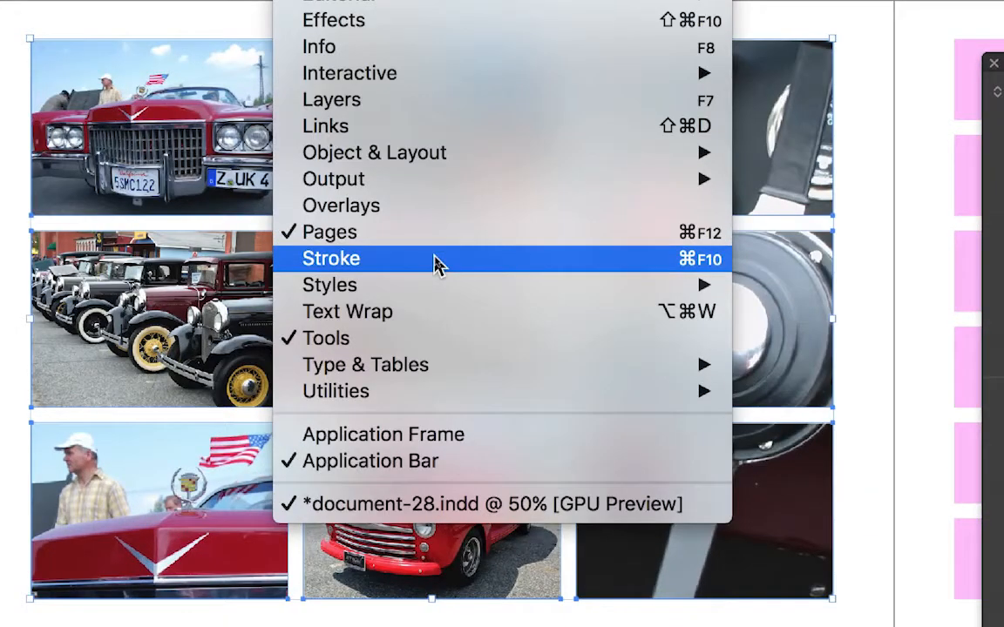
click(436, 265)
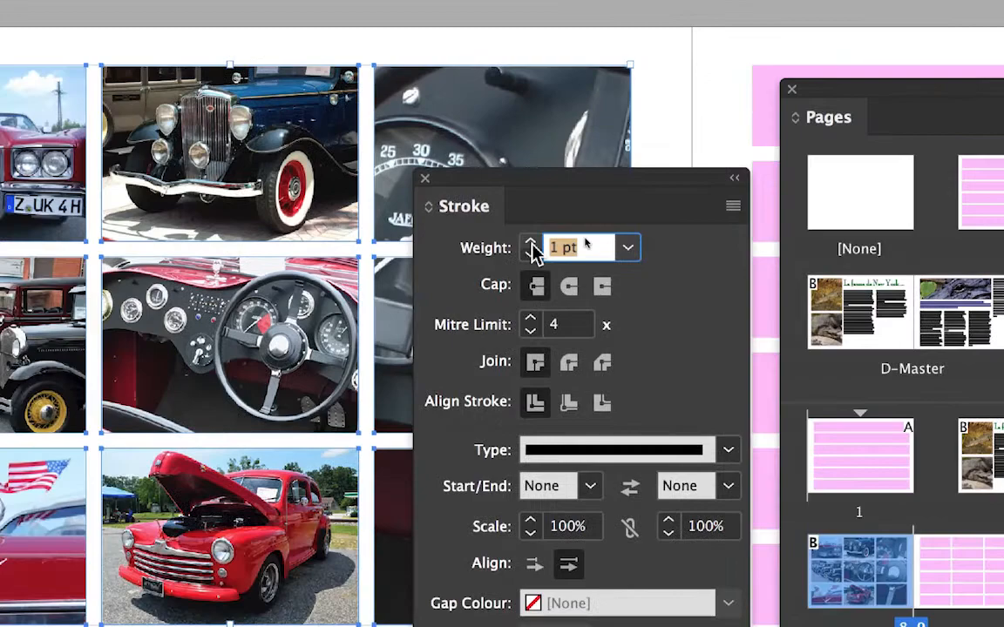
Raise the stroke weight of the selected photo frames to 9 pt
click(525, 264)
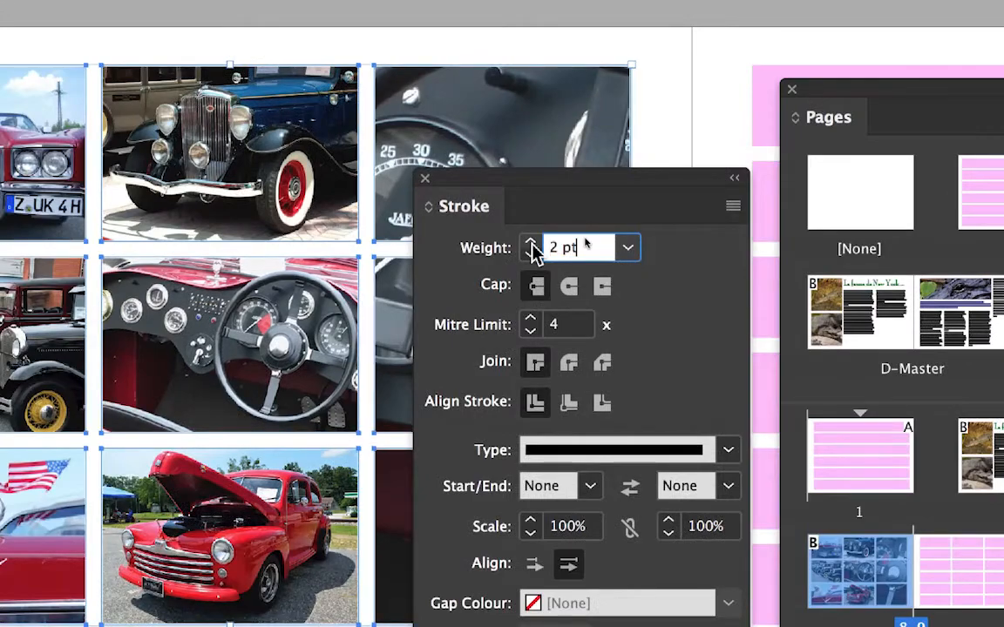
click(531, 245)
click(531, 245)
click(531, 245)
click(530, 245)
click(531, 244)
click(531, 245)
click(531, 245)
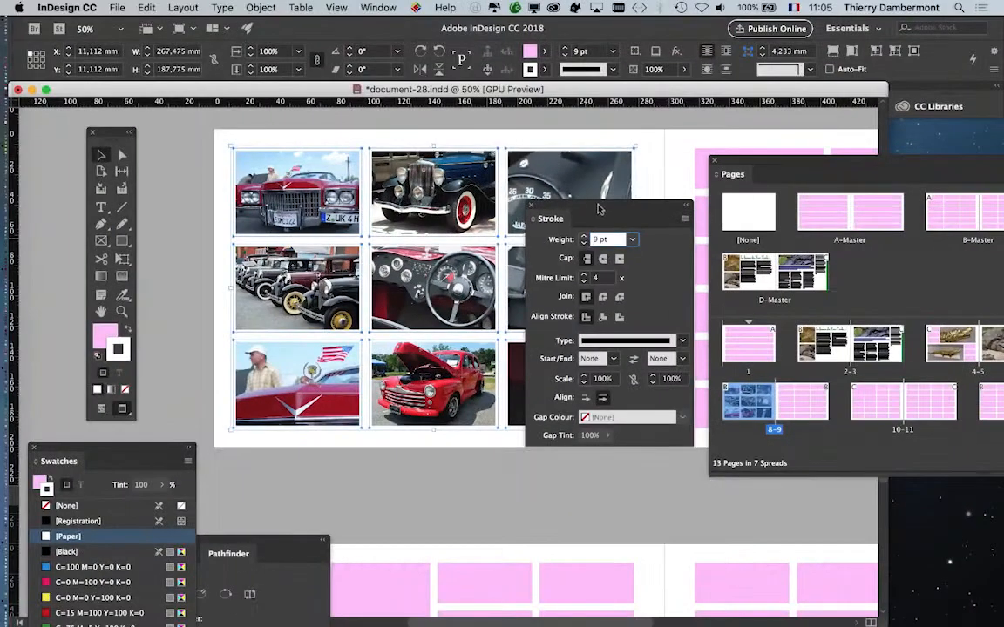
Dock the Stroke panel with the Pages panel and increase the selected frames' stroke weight to 20 pt
mouse_move(598, 209)
mouse_down()
mouse_move(779, 195)
mouse_move(766, 174)
mouse_up()
key(Up)
key(Up)
key(Up)
key(Up)
key(Up)
key(Up)
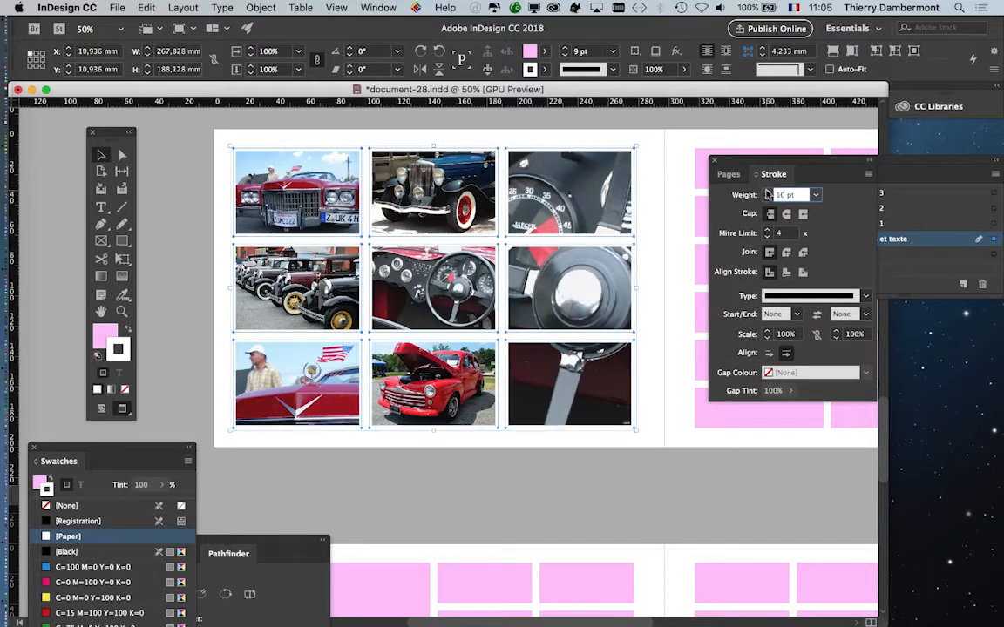
click(199, 205)
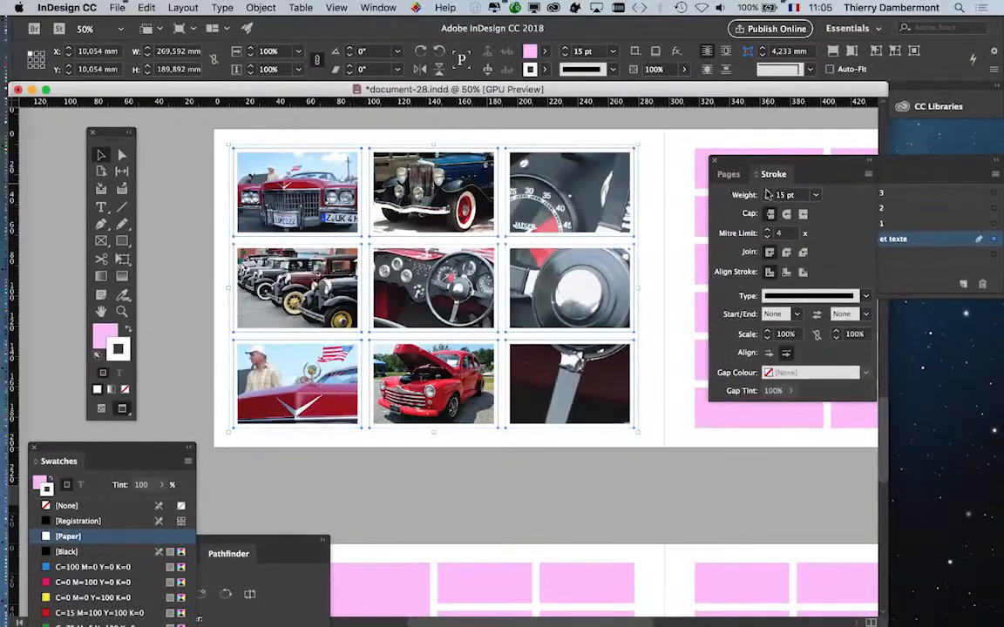
click(767, 192)
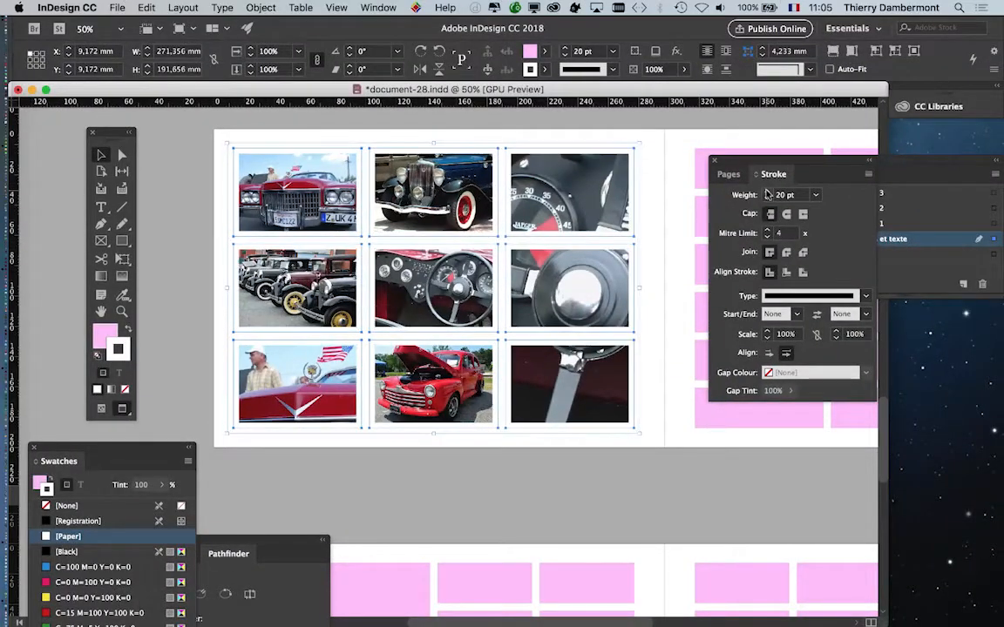
Reselect all the photo frames on page 8 and set their stroke weight to 8 pt
click(189, 280)
click(257, 410)
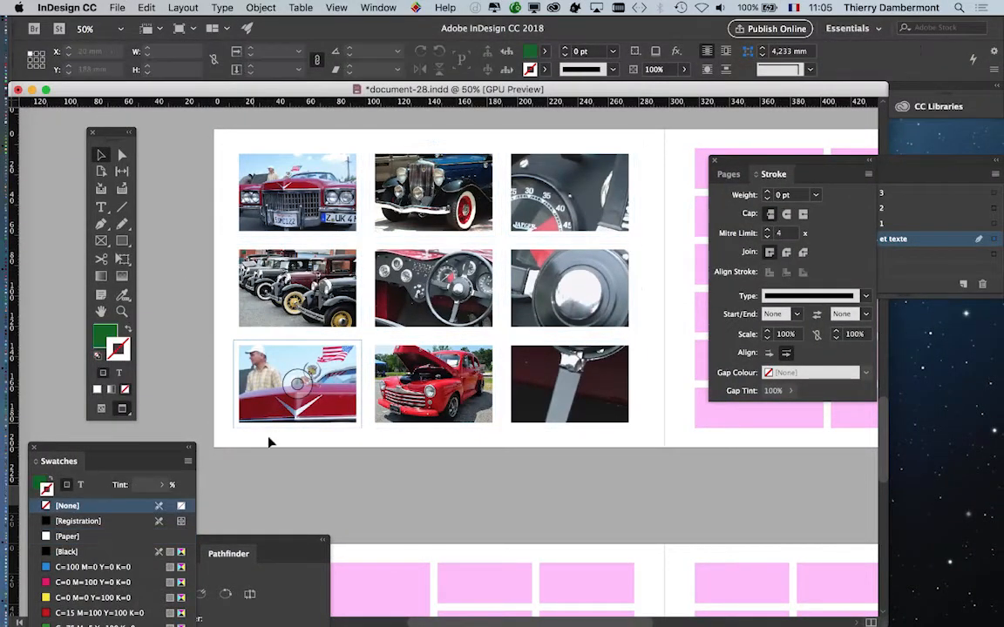
drag(188, 133, 579, 407)
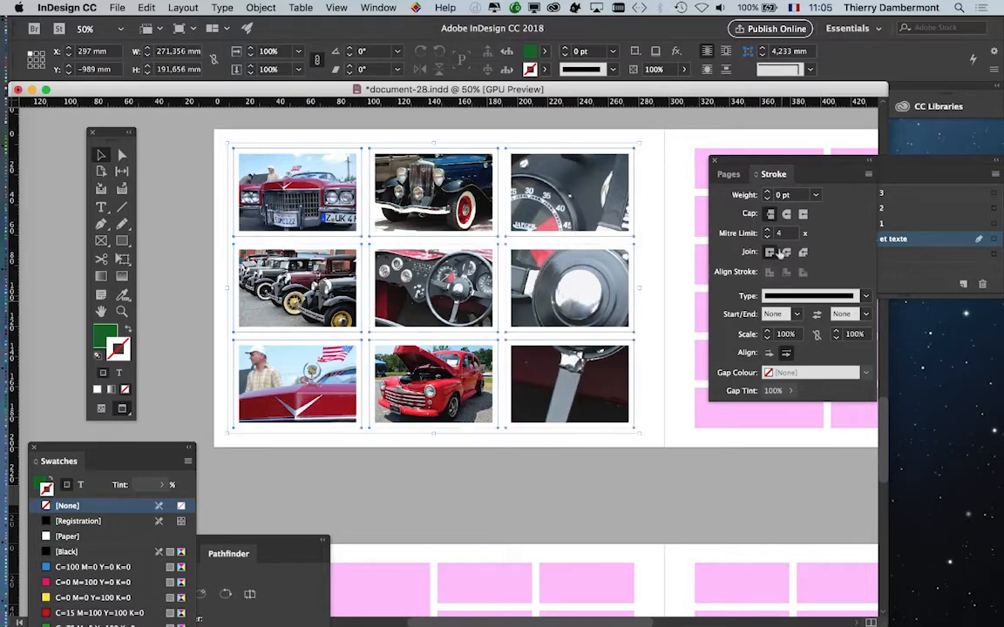
click(766, 192)
click(767, 192)
click(767, 192)
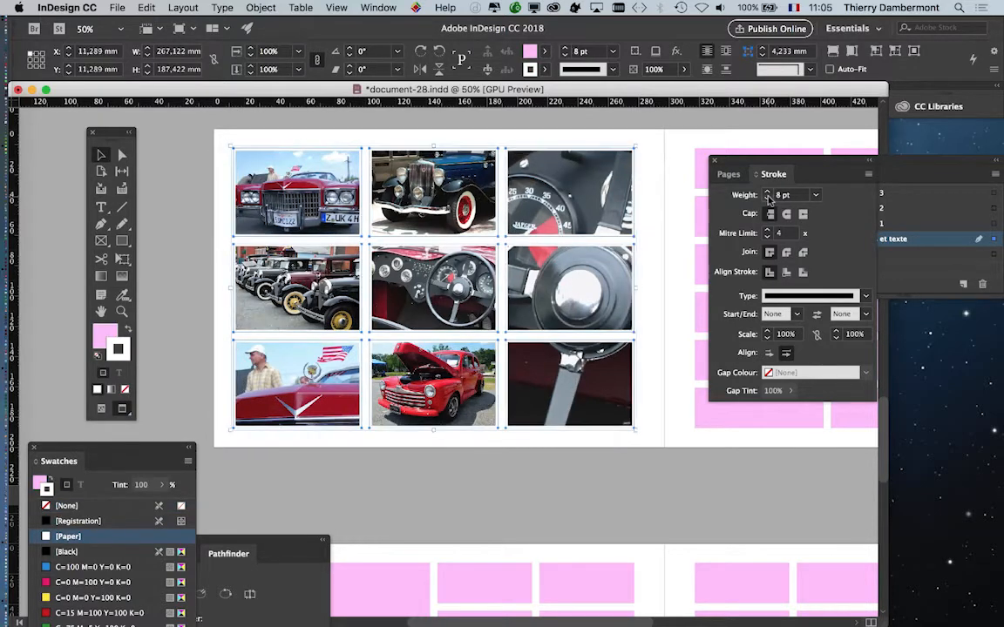
Try a 4 pt stroke weight on the selected photo frames and return it to 8 pt
click(767, 199)
click(767, 199)
click(767, 198)
click(767, 199)
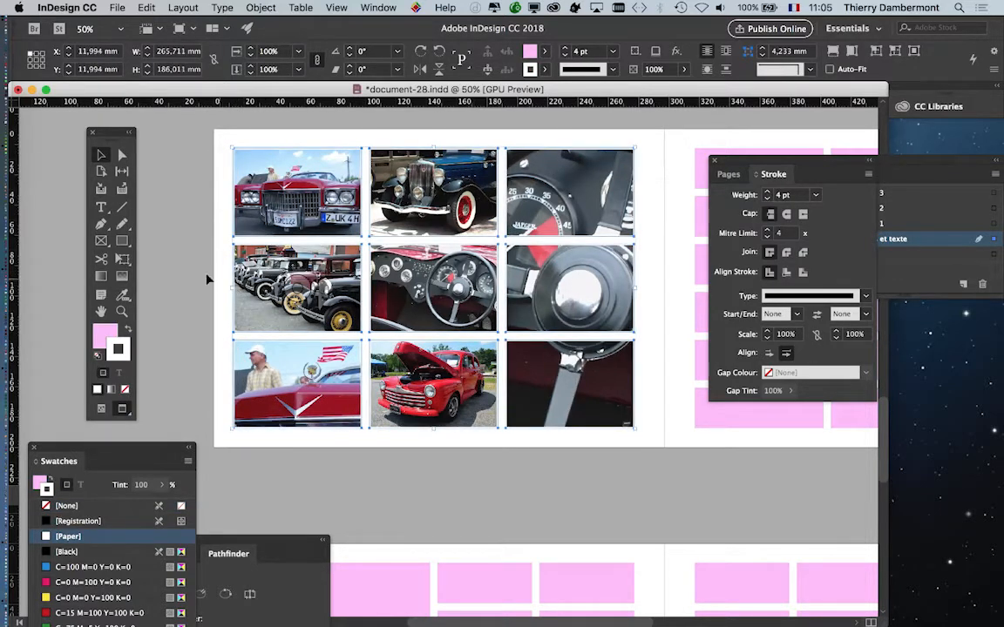
click(766, 192)
click(767, 192)
click(767, 192)
click(766, 192)
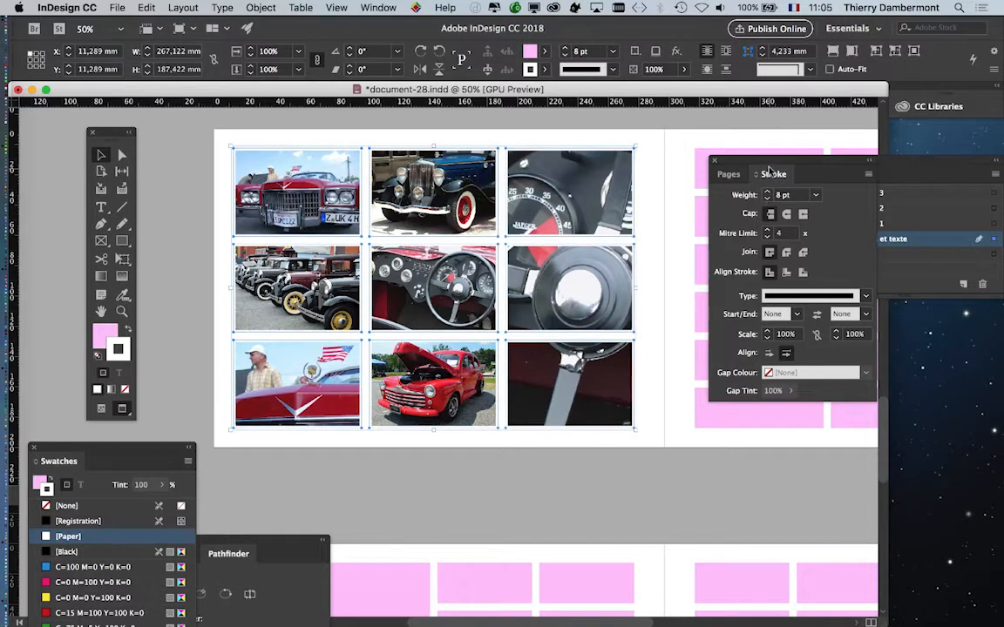
Reselect all the photo frames on page 8 and colour their stroke with [Black] at a 14% tint
click(207, 220)
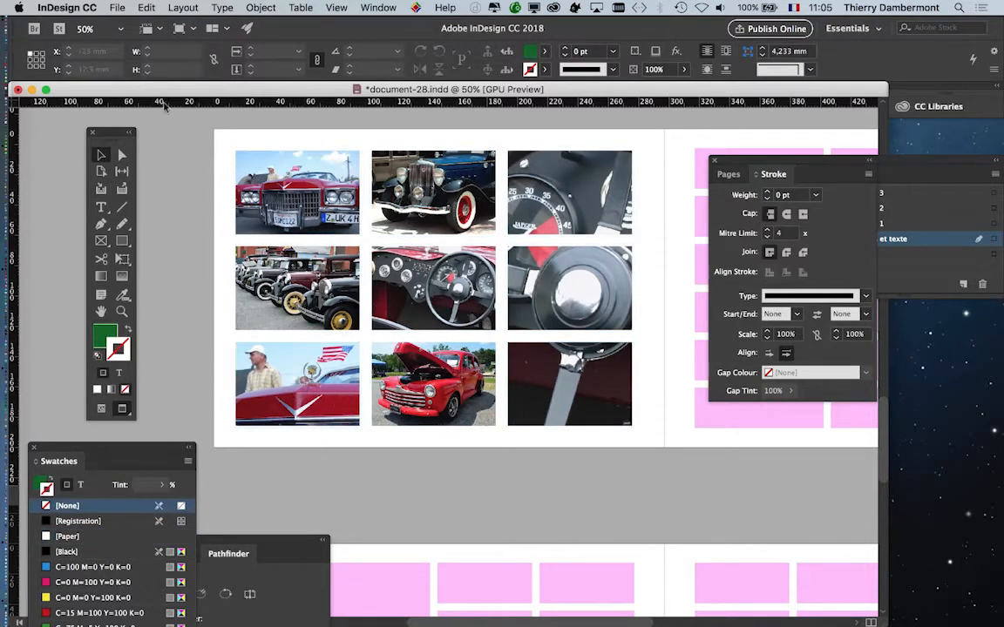
drag(182, 124, 643, 477)
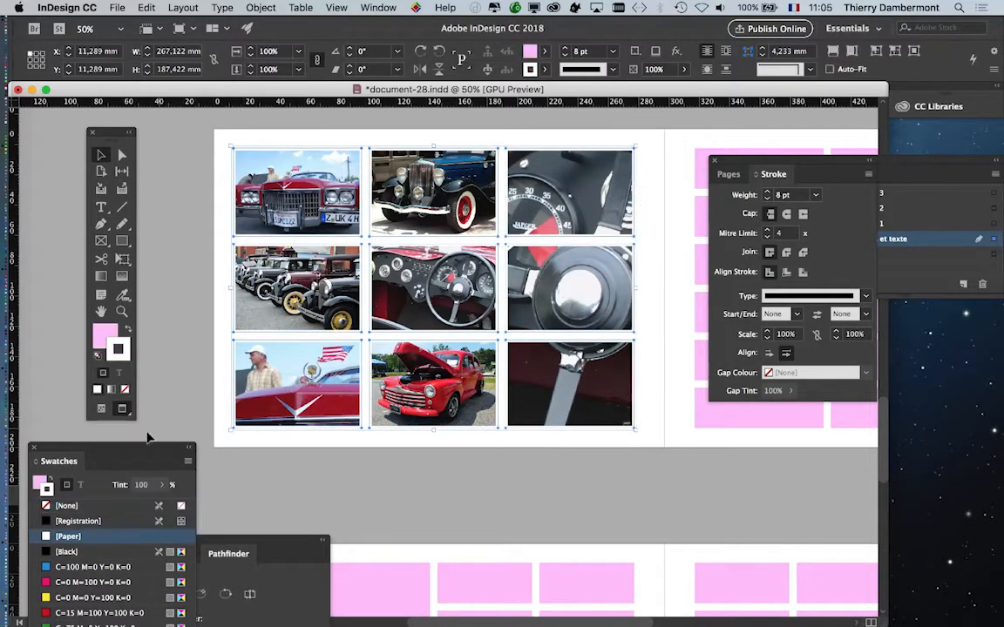
drag(178, 442, 667, 116)
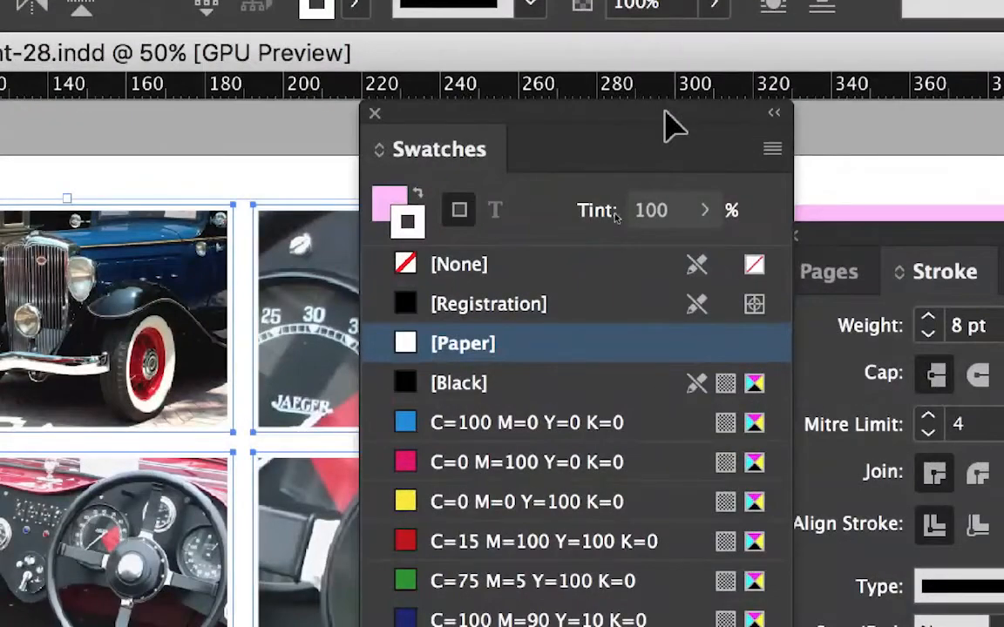
click(539, 392)
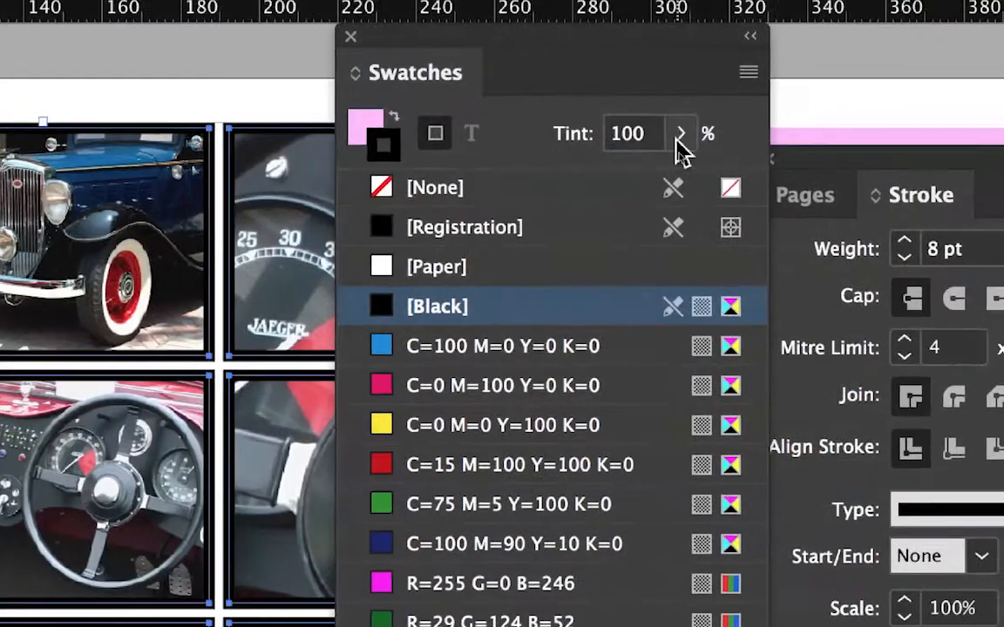
click(788, 17)
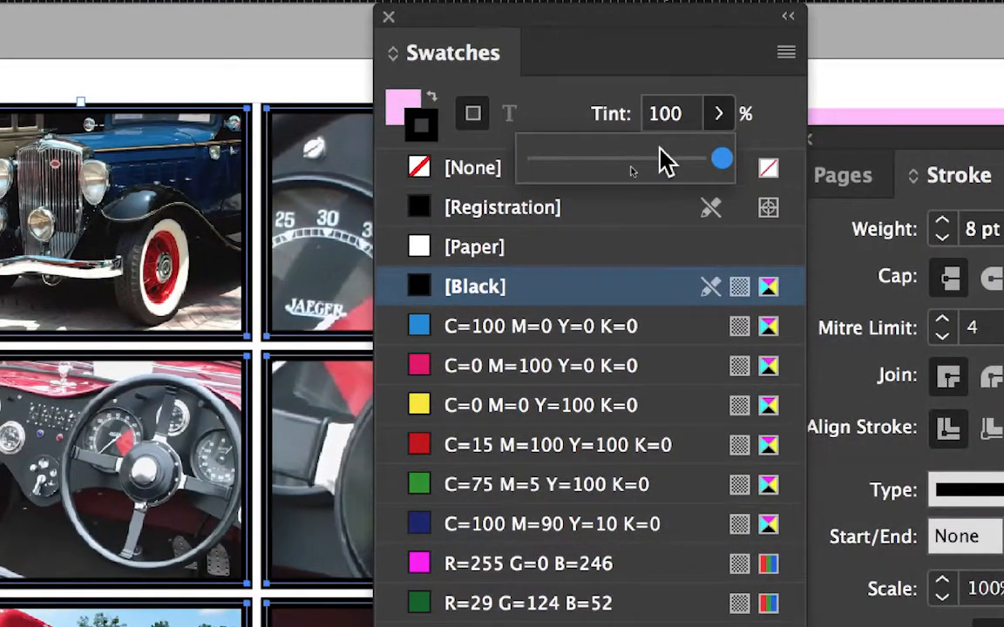
drag(660, 158, 563, 162)
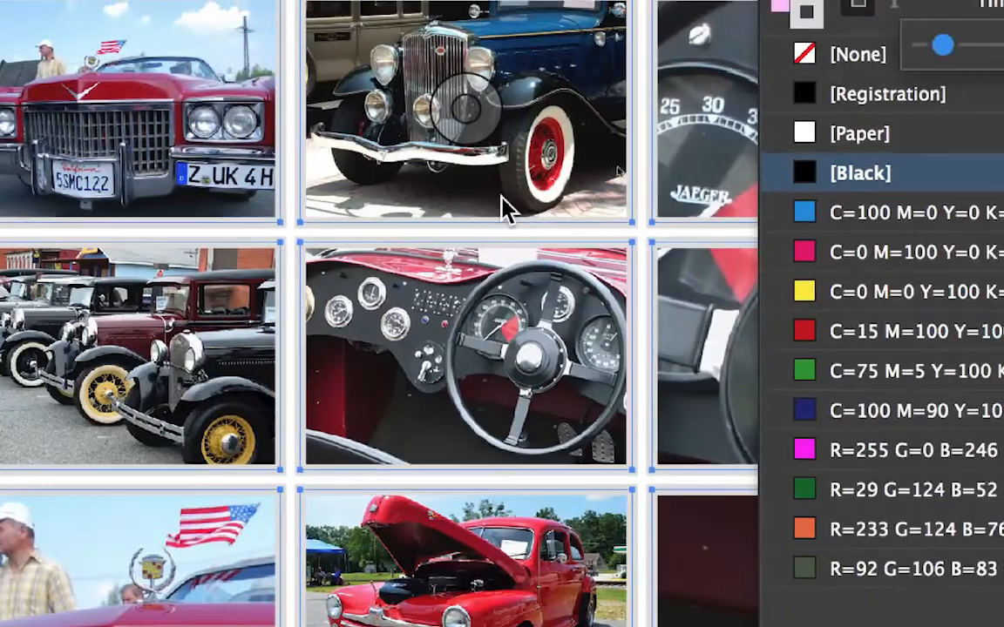
drag(951, 40, 944, 39)
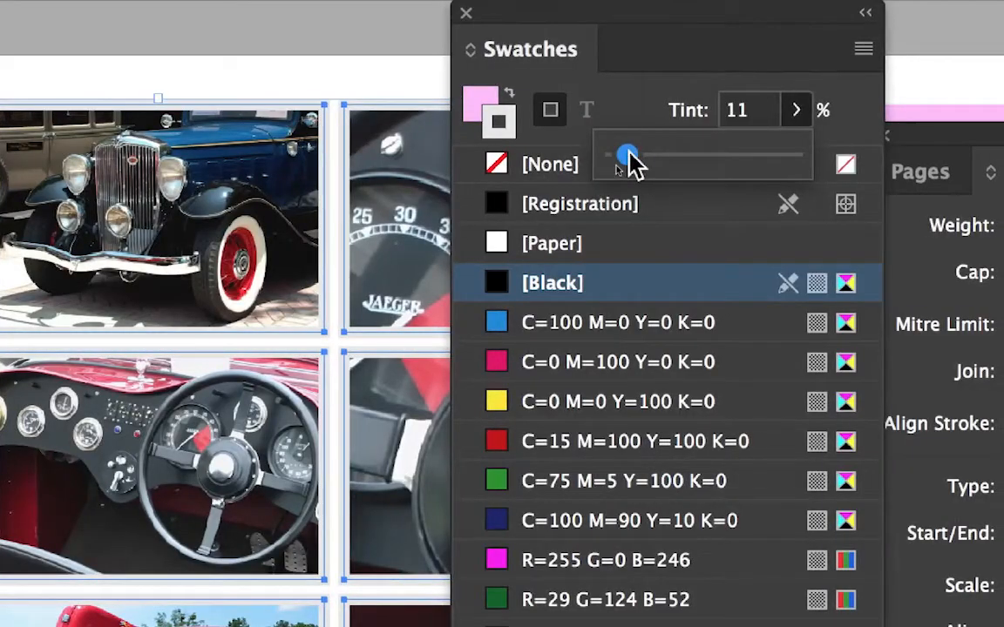
mouse_move(629, 149)
mouse_down()
mouse_move(614, 149)
mouse_move(639, 163)
mouse_up()
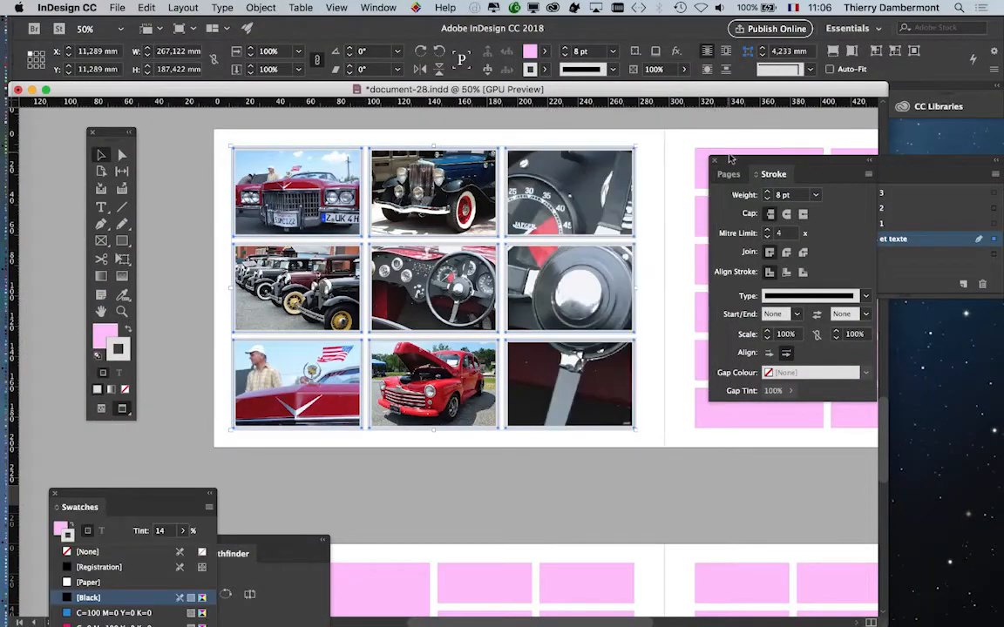
Set the photo frames' stroke weight to 4 pt and align it to the outside, comparing the centre and inside alignments
drag(731, 162, 537, 172)
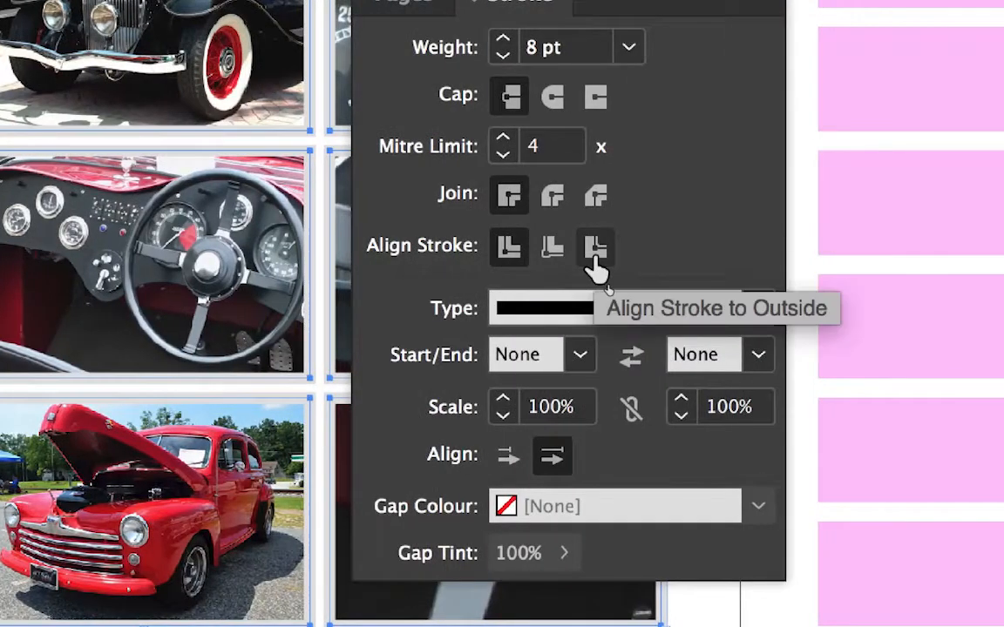
click(596, 270)
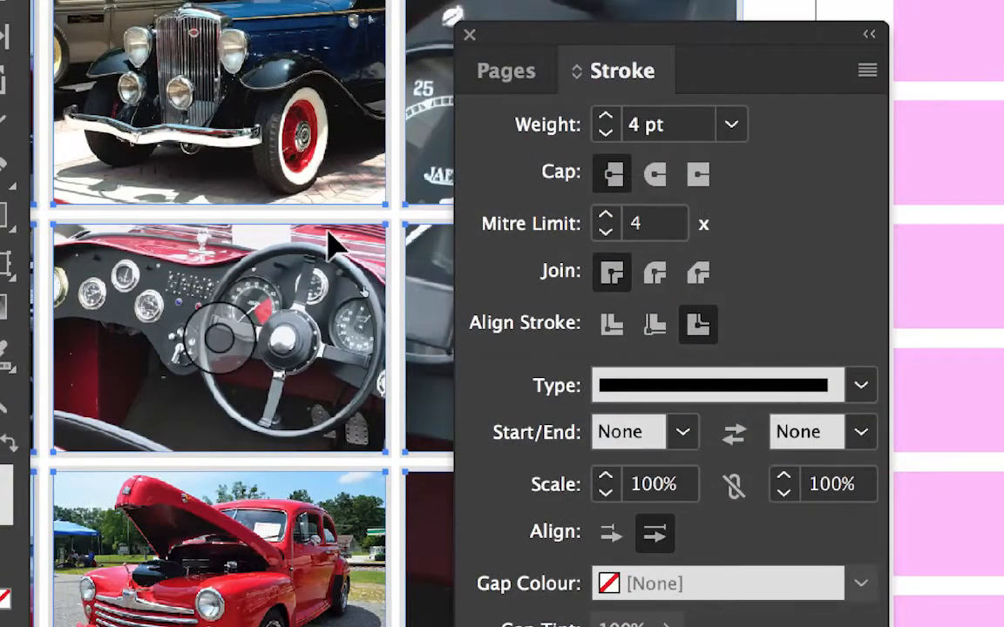
click(611, 331)
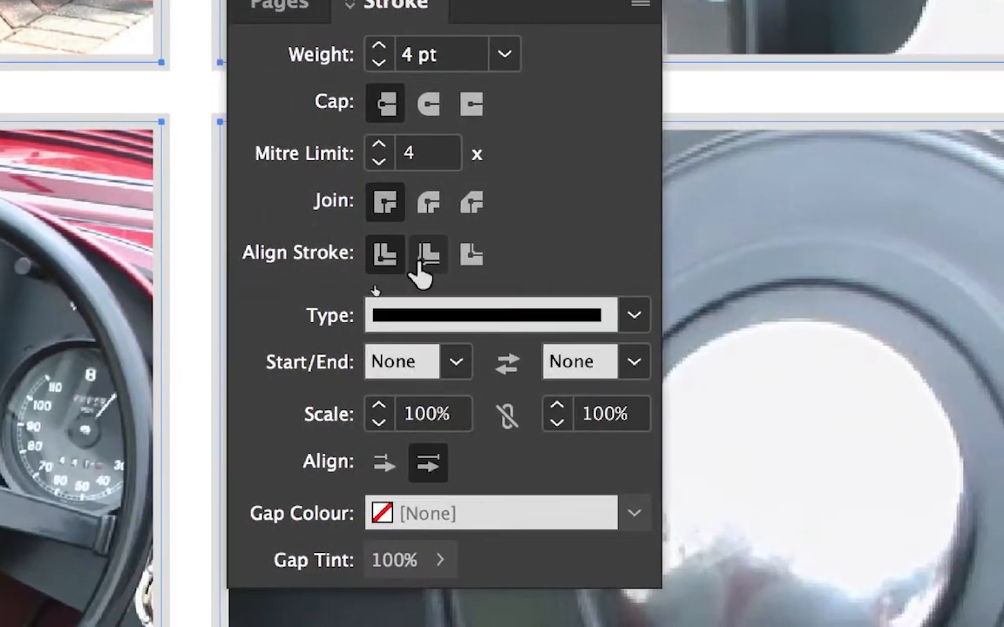
click(613, 319)
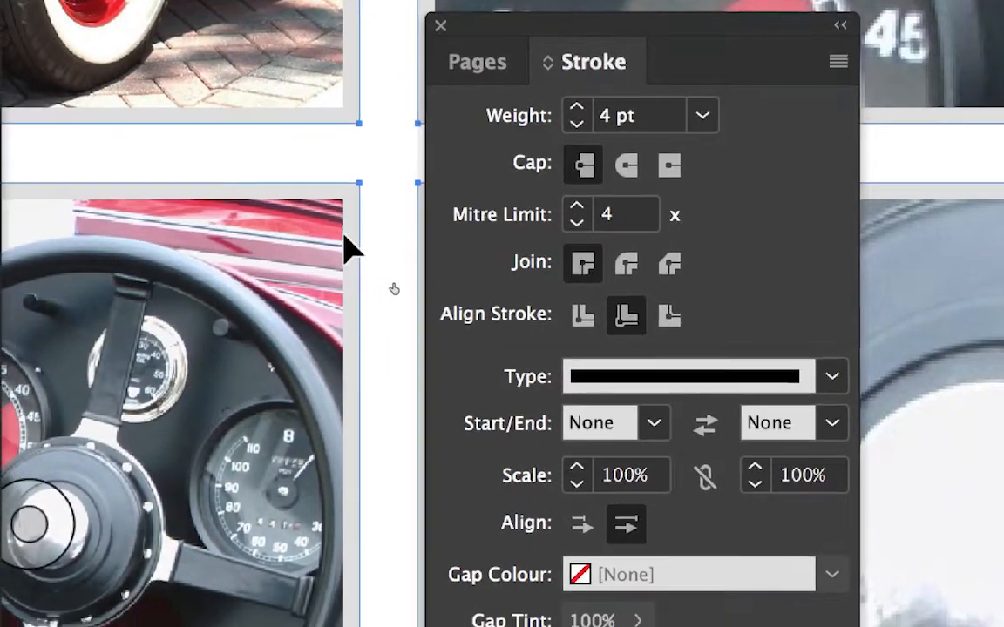
click(667, 324)
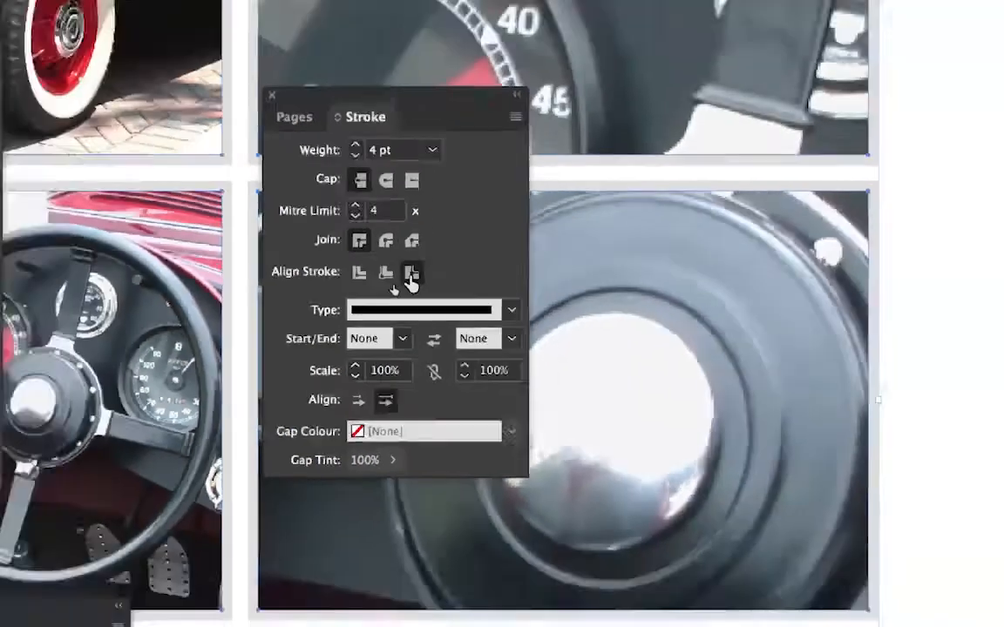
Deselect the photo frames and move the Stroke and Tools panels off the photo grid
scroll(561, 316, down, 5)
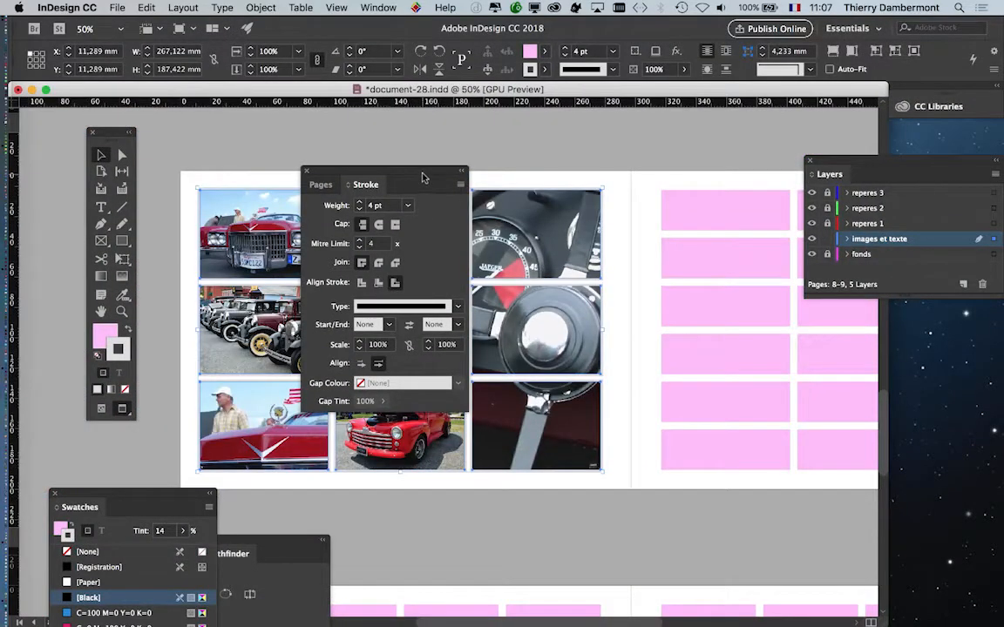
mouse_move(422, 178)
mouse_down()
mouse_move(559, 298)
mouse_move(689, 465)
mouse_up()
click(510, 522)
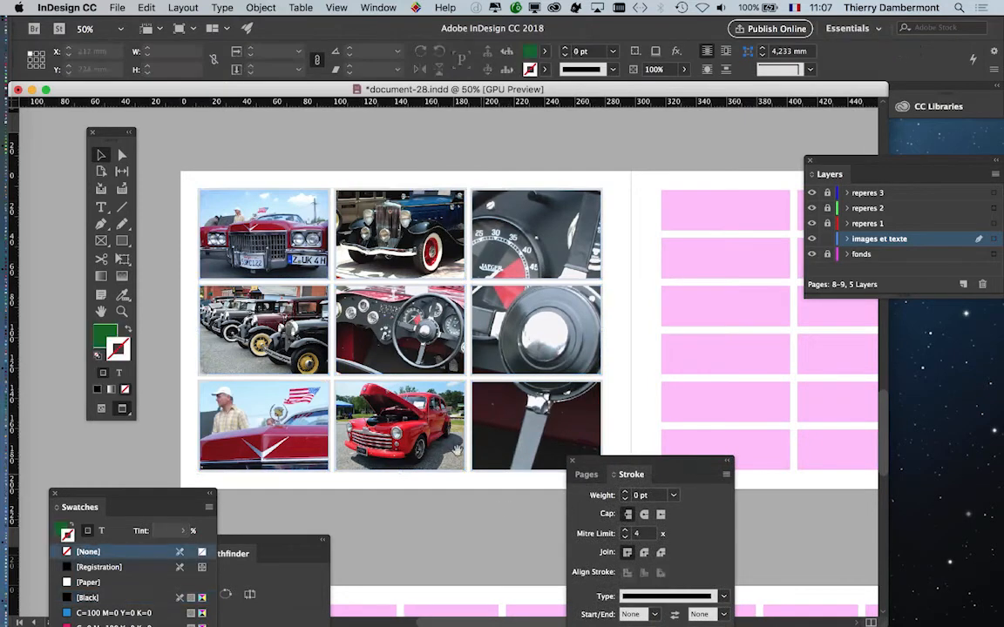
scroll(348, 349, down, 3)
scroll(349, 349, right, 2)
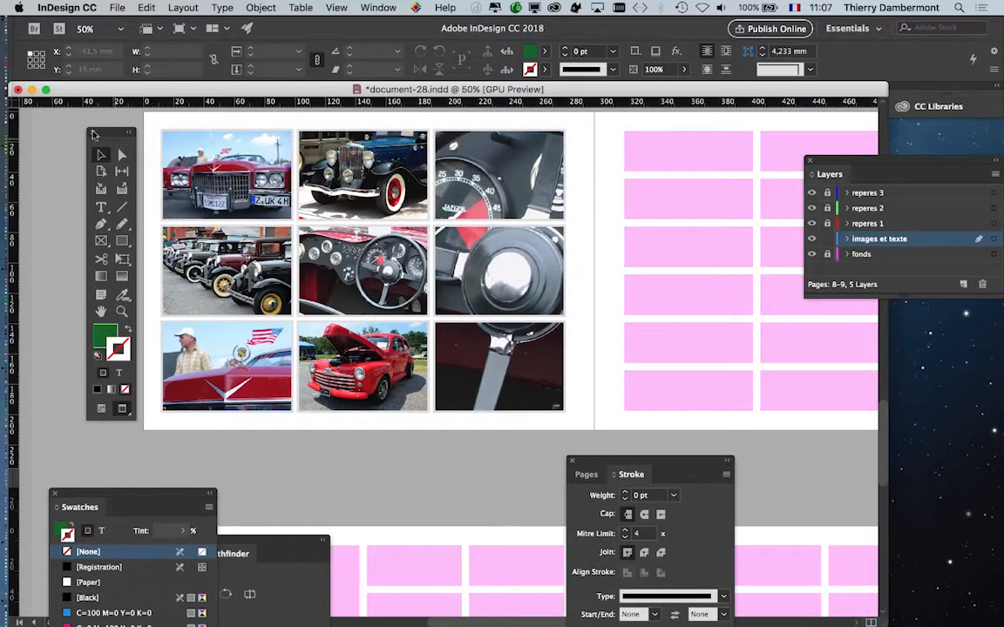
drag(110, 132, 66, 133)
Examine the bordered photo grid on page 8 at 50% and 100% zoom
scroll(210, 170, right, 2)
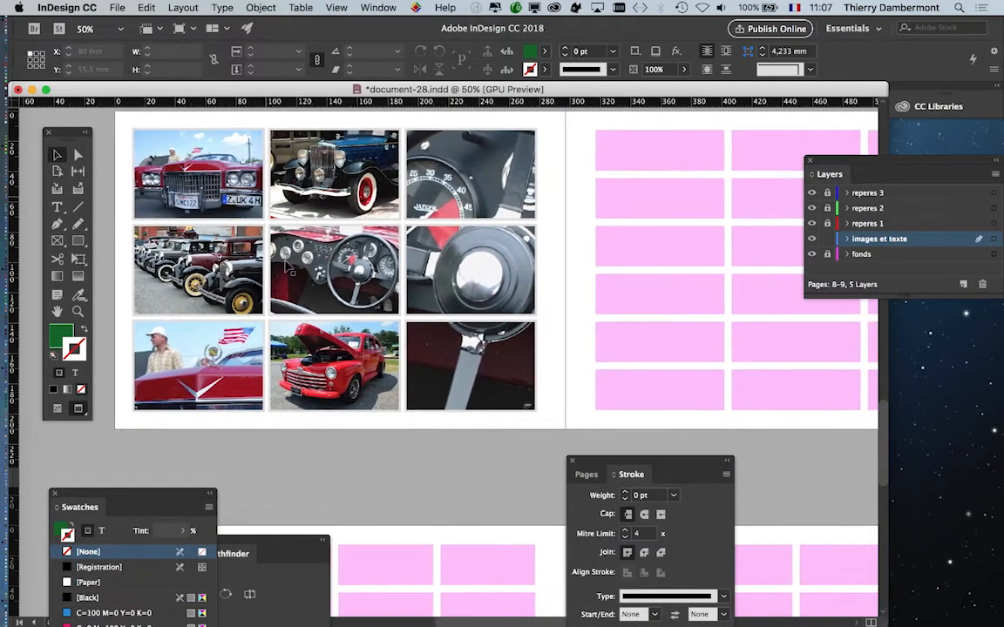
scroll(250, 239, up, 1)
scroll(250, 239, right, 1)
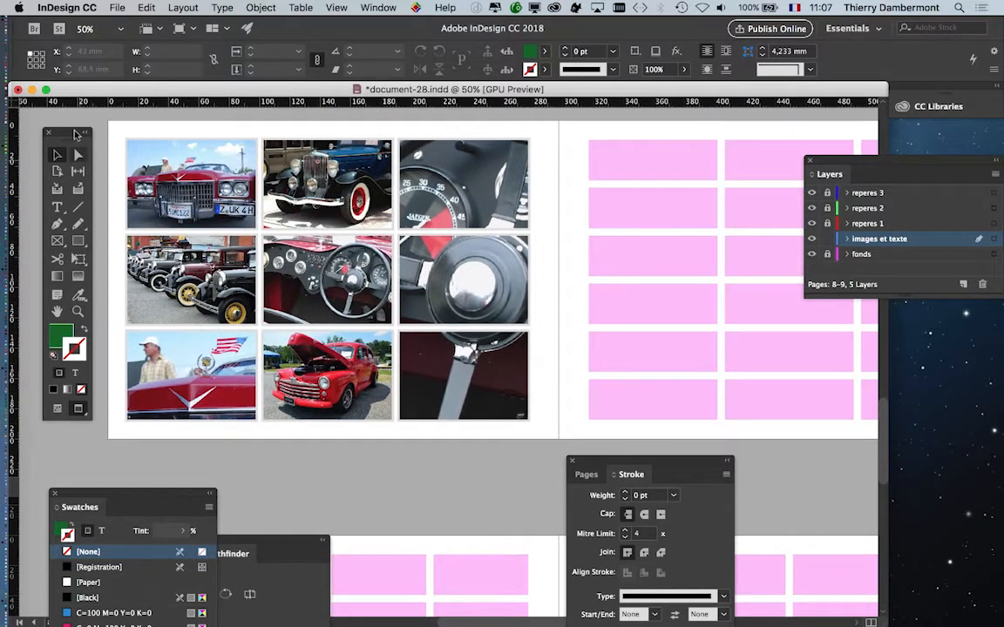
scroll(159, 176, right, 2)
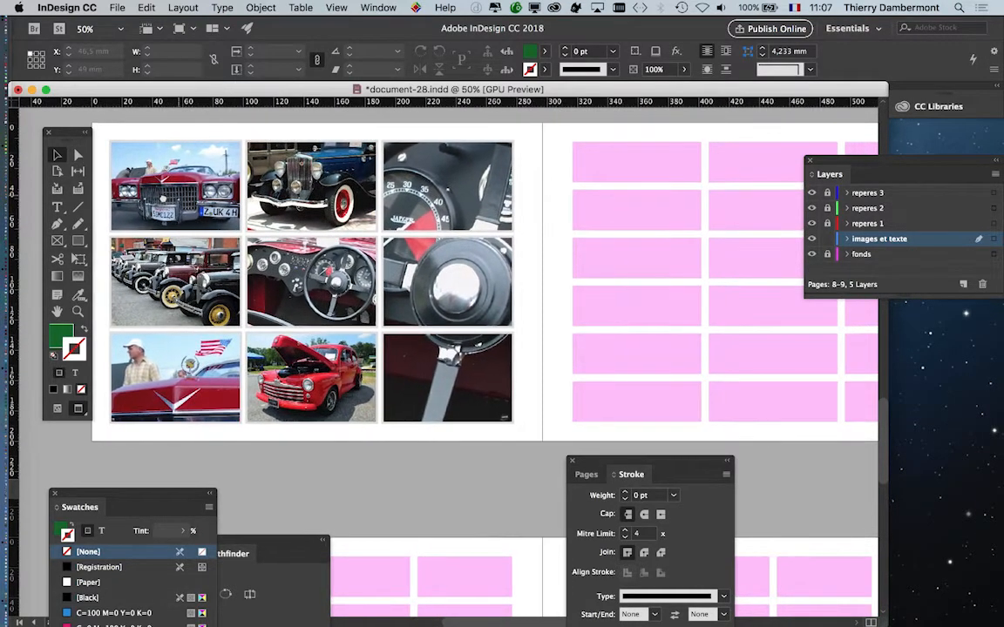
scroll(174, 183, left, 1)
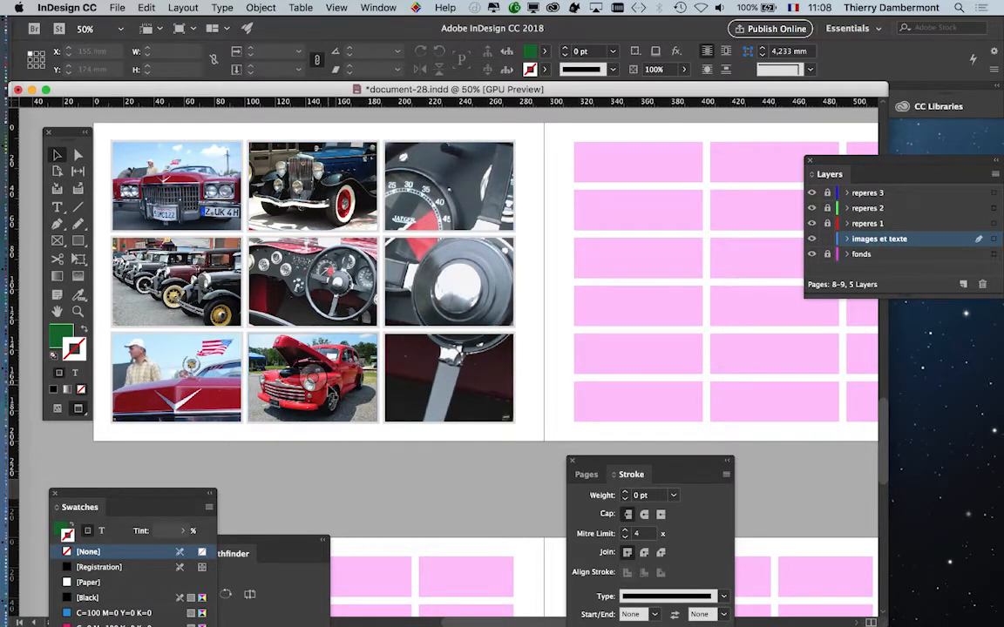
key(super+1)
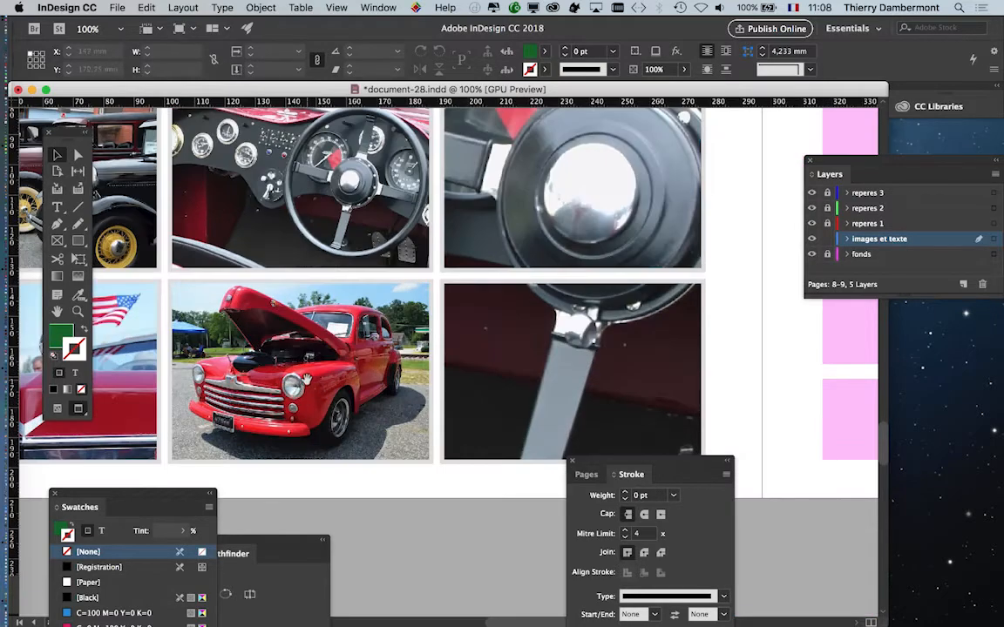
scroll(320, 394, down, 2)
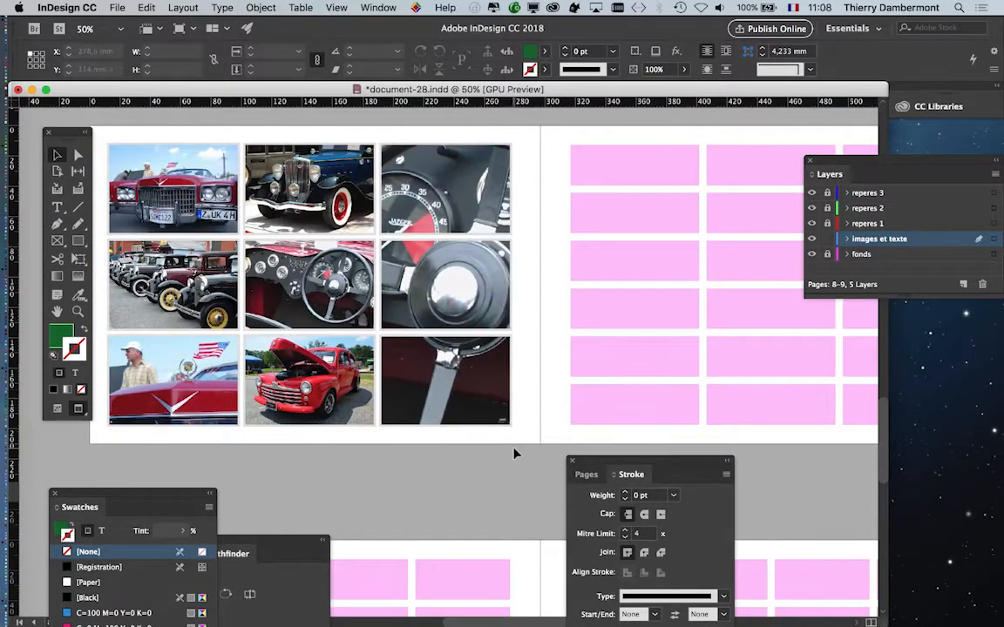
scroll(531, 254, right, 2)
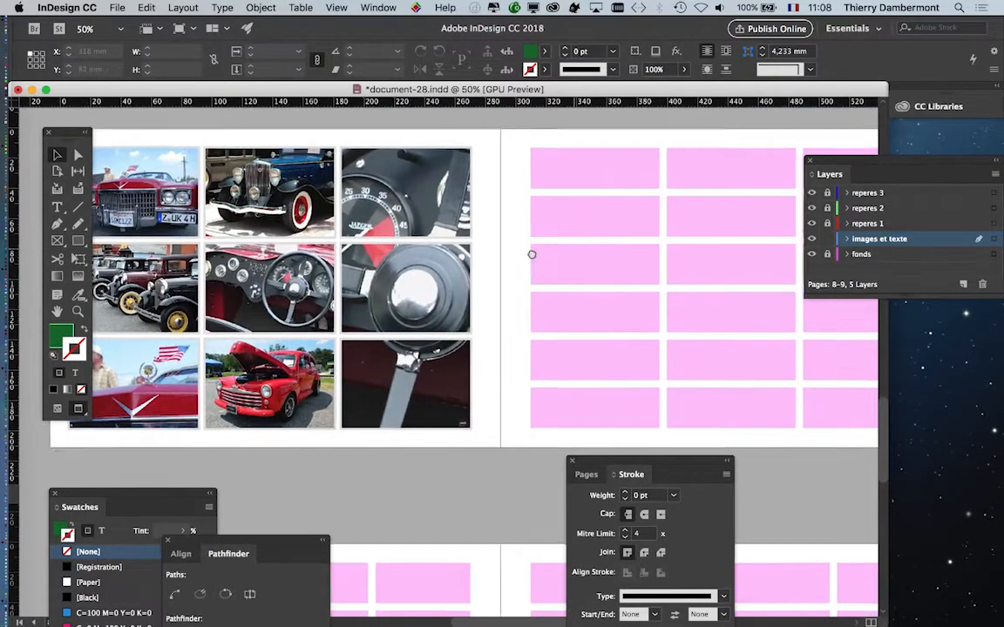
Save the document under the new name document-29.indd in the document-27_Folder
click(117, 6)
click(131, 108)
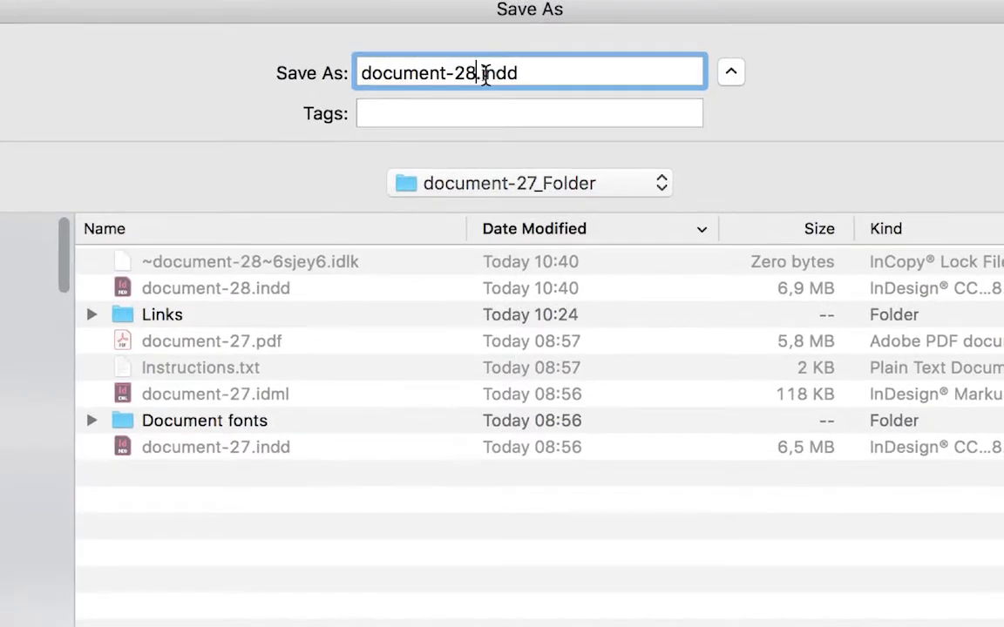
key(BackSpace)
text(9)
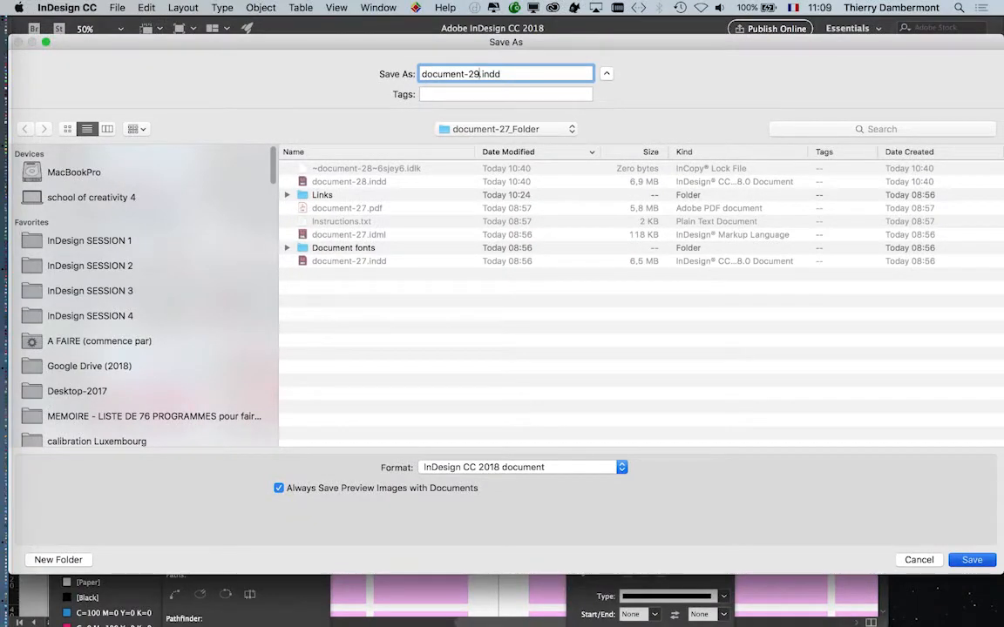
key(Return)
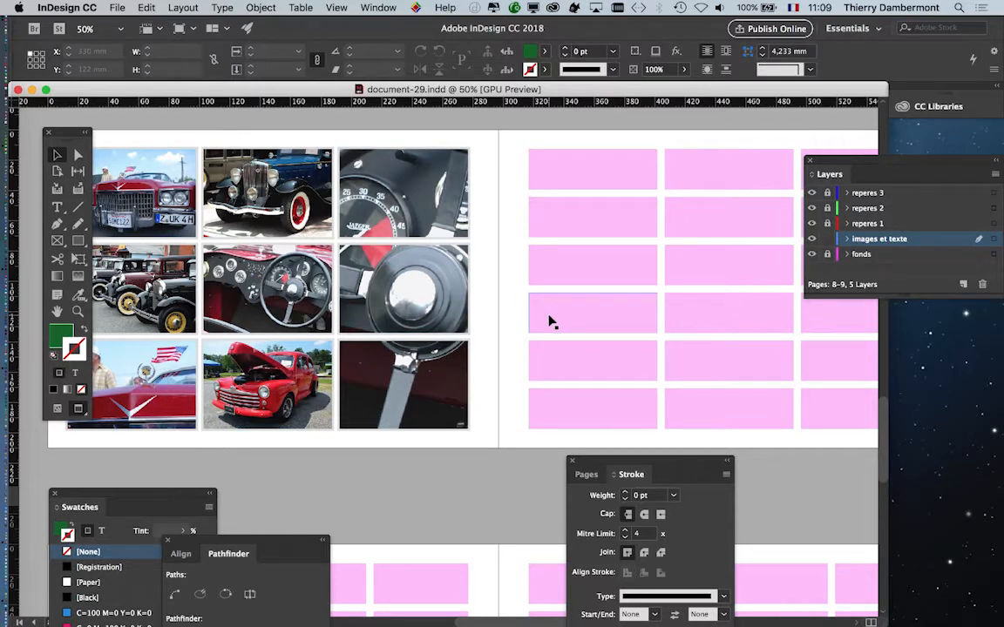
click(117, 7)
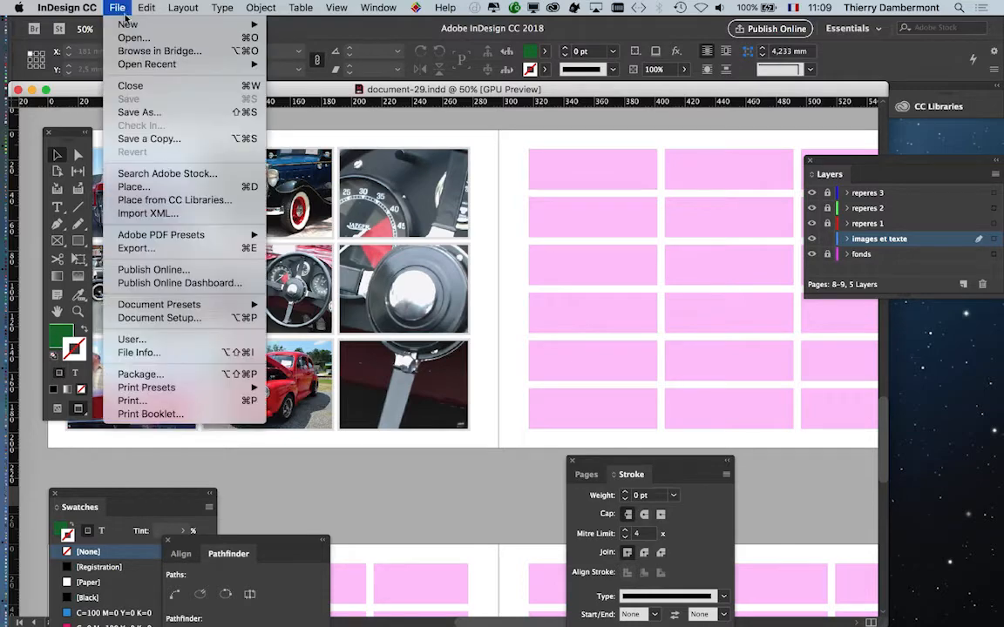
click(139, 112)
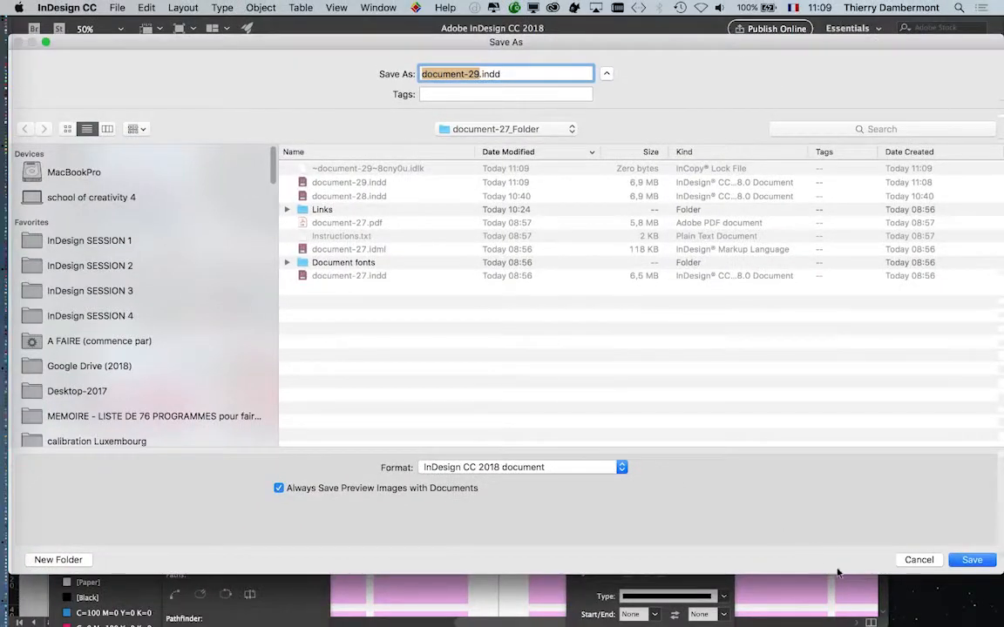
click(911, 562)
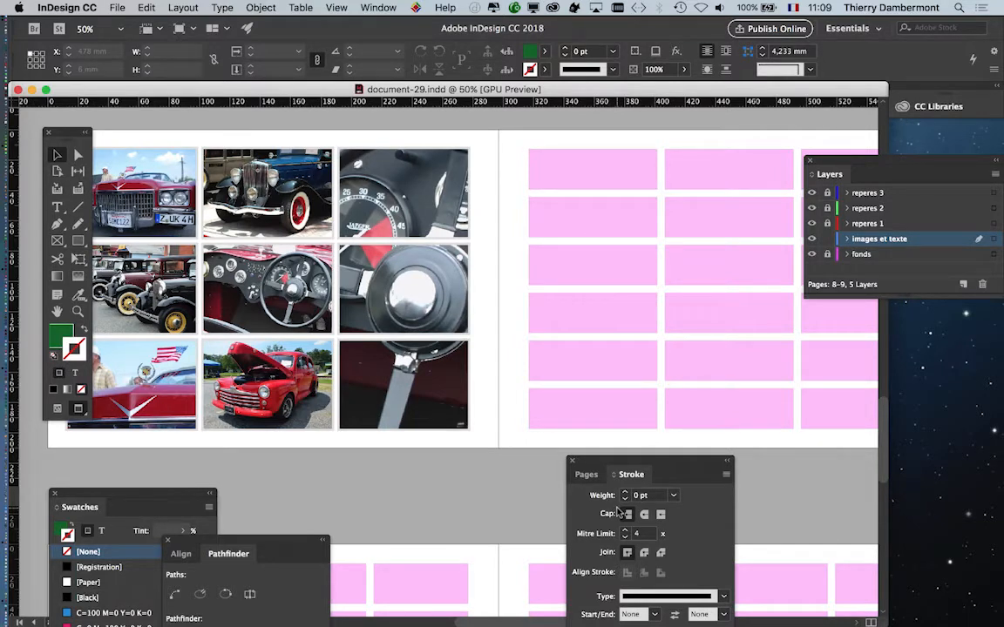
drag(558, 352, 406, 308)
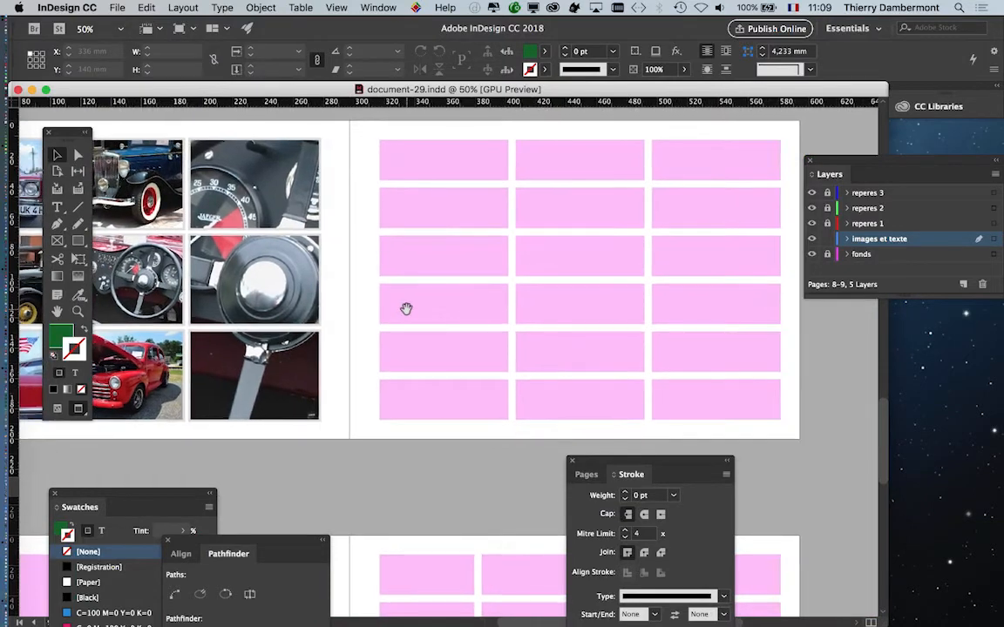
key(super+alt+2)
click(177, 91)
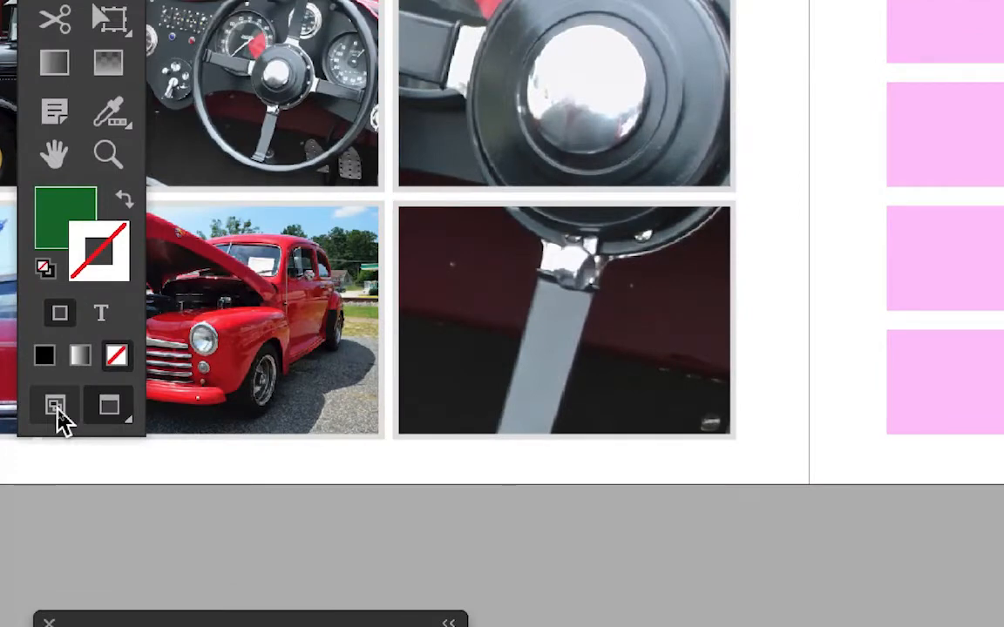
Show frame edges and guides on the spread, and move the Stroke panel clear of the page with the pink frames
click(57, 408)
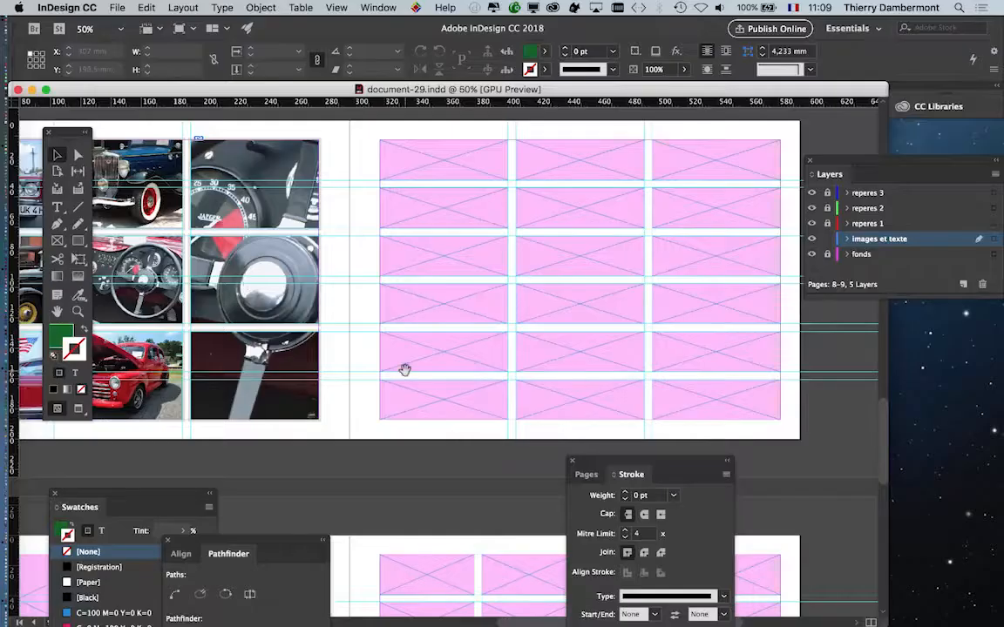
scroll(377, 325, right, 3)
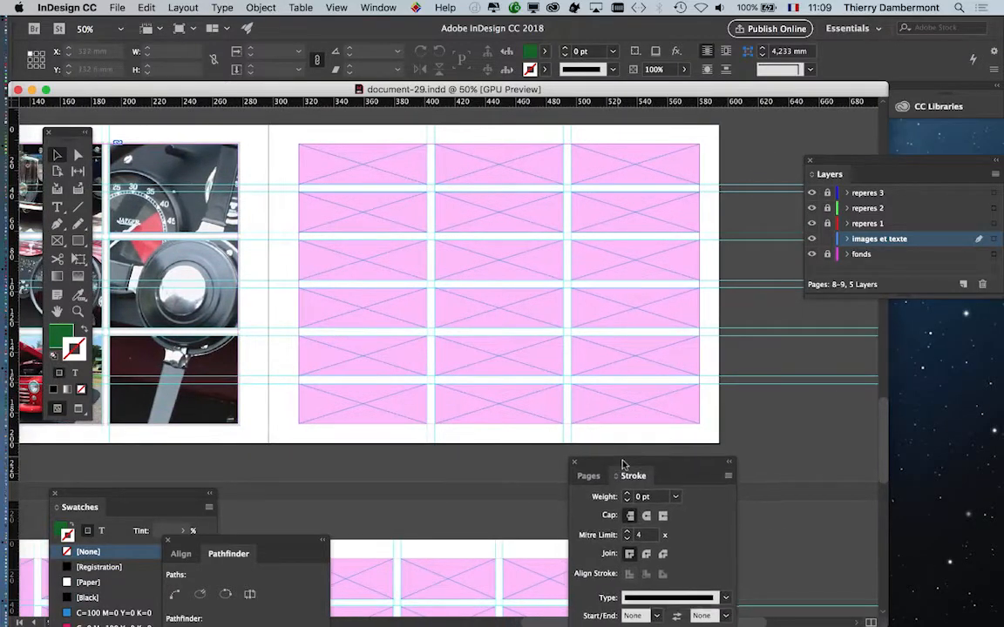
drag(617, 458, 787, 431)
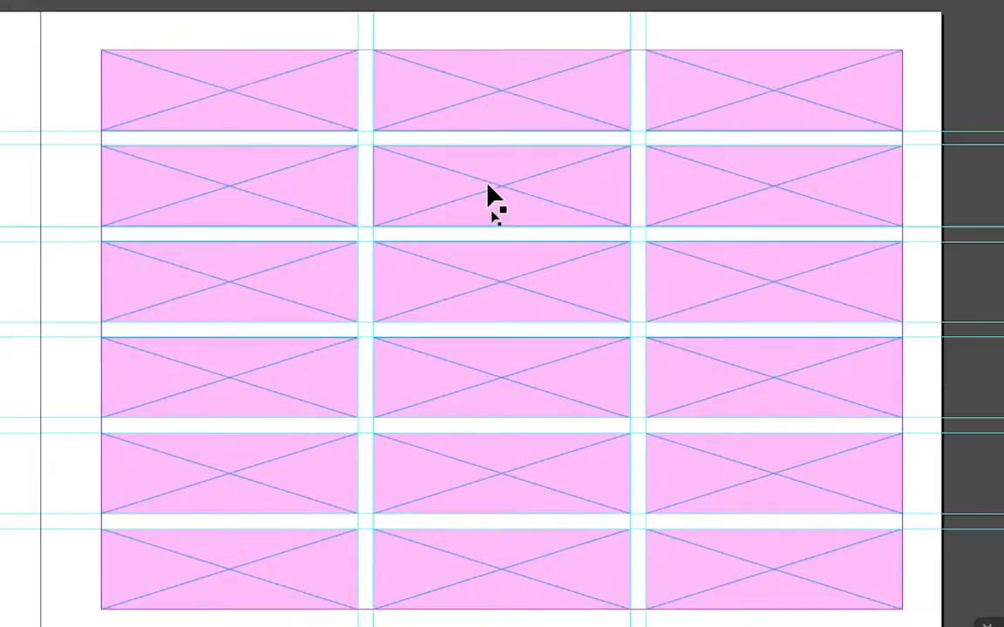
Delete the second, third, fifth and sixth frames in the middle column of the pink page
click(474, 174)
shift+click(492, 262)
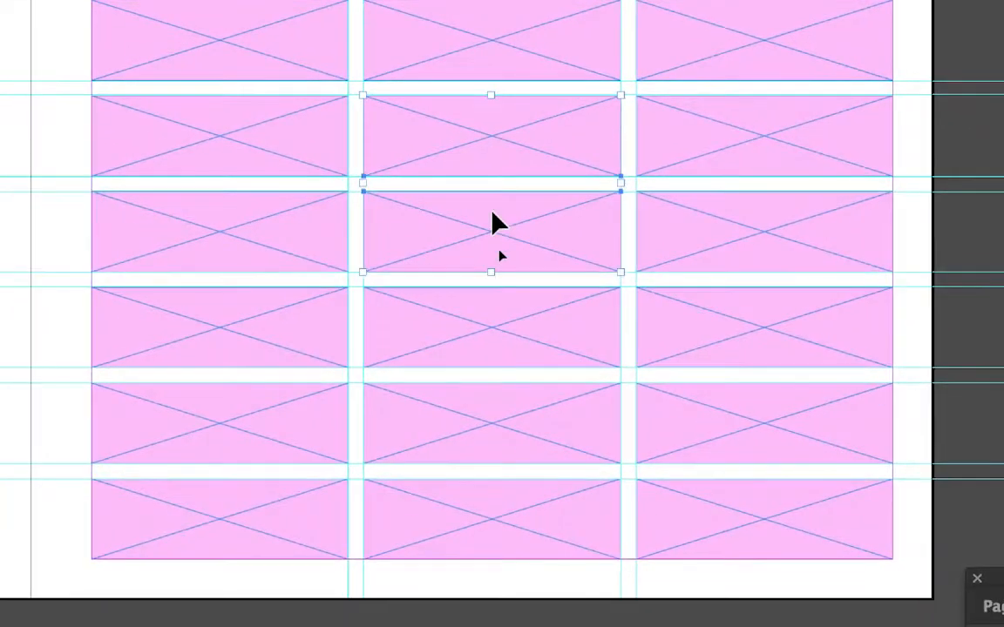
key(Delete)
click(516, 346)
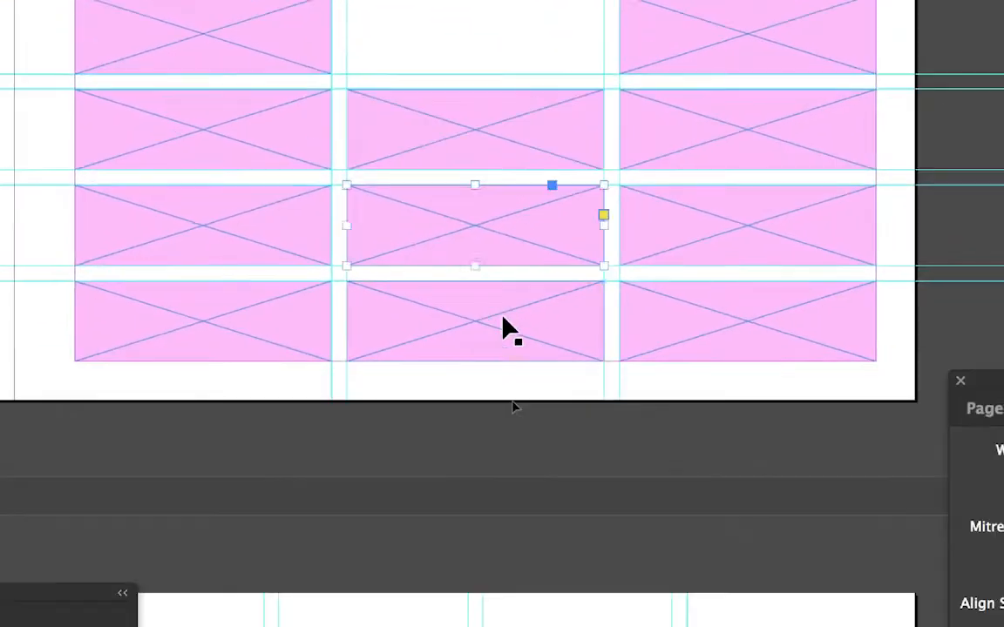
shift+click(516, 463)
key(Delete)
Stretch the two remaining middle-column frames downward so that each one spans three rows of the grid
click(494, 164)
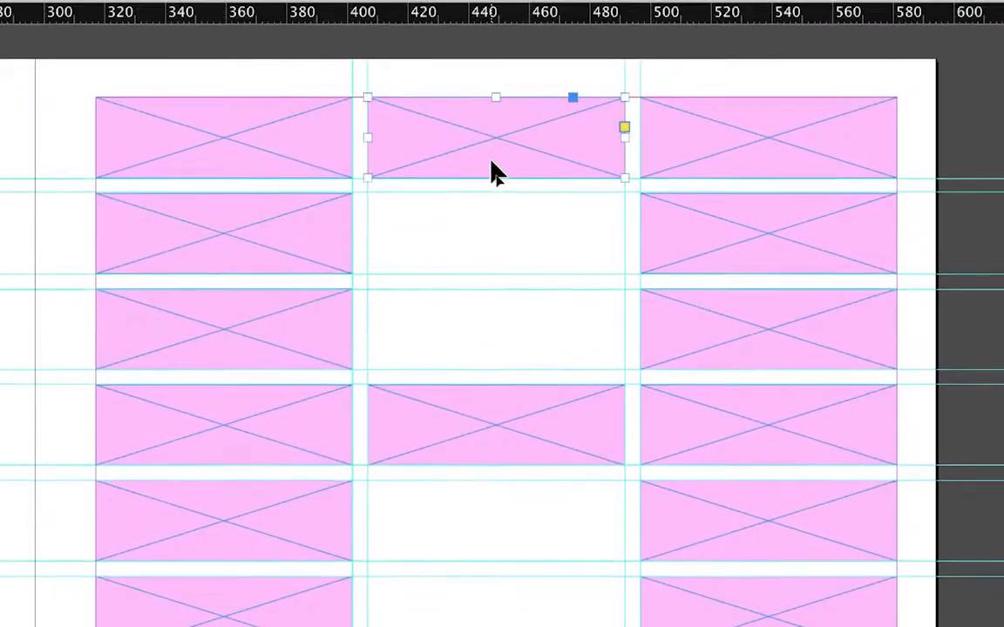
drag(495, 170, 494, 241)
click(494, 287)
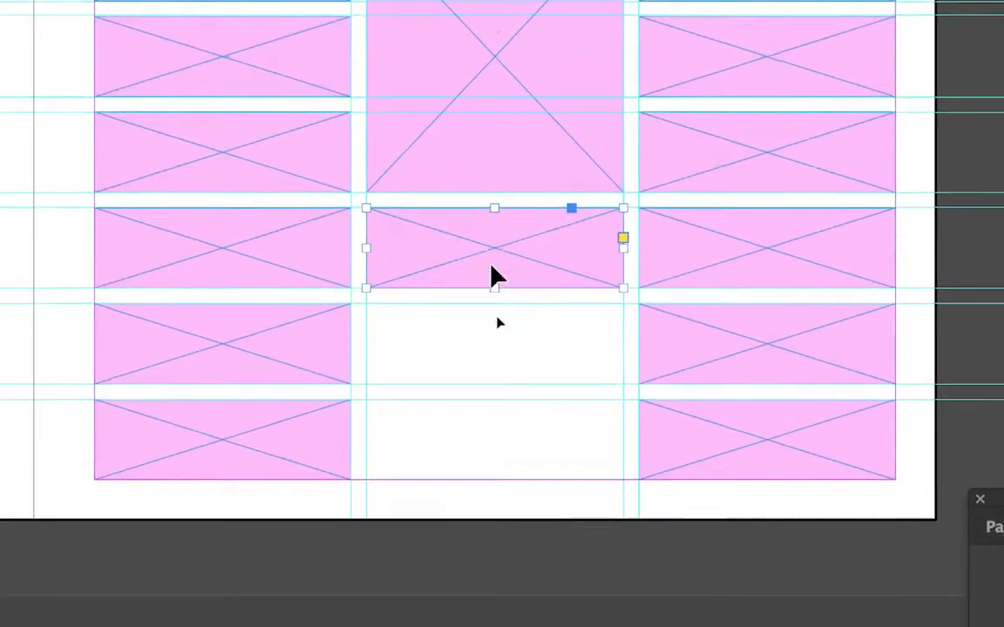
drag(493, 342, 493, 473)
drag(494, 322, 493, 345)
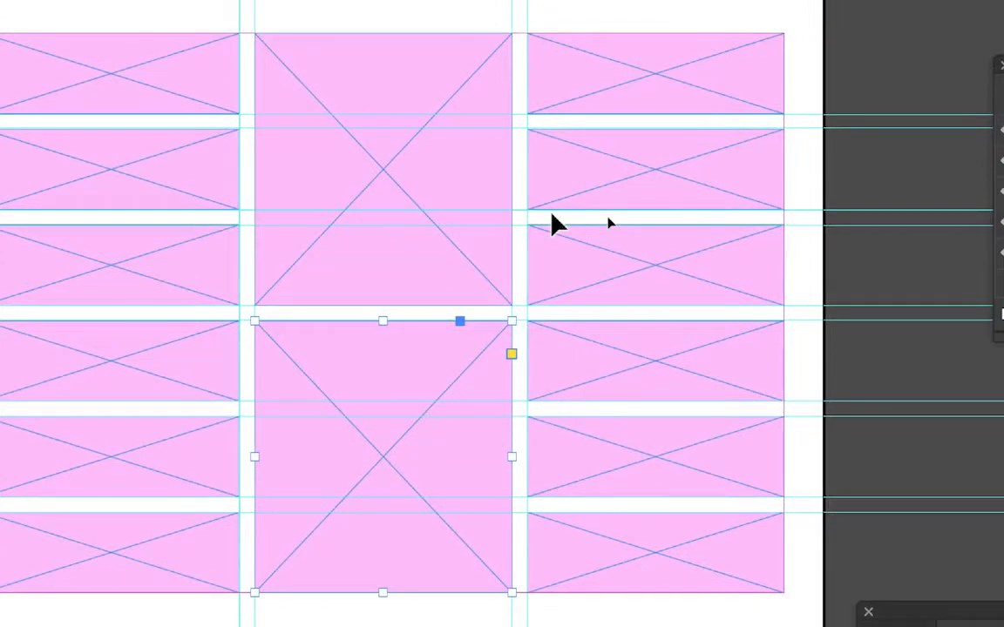
Delete the second, third, fifth and sixth frames in the third column of the pink page
click(667, 120)
key(Delete)
click(574, 231)
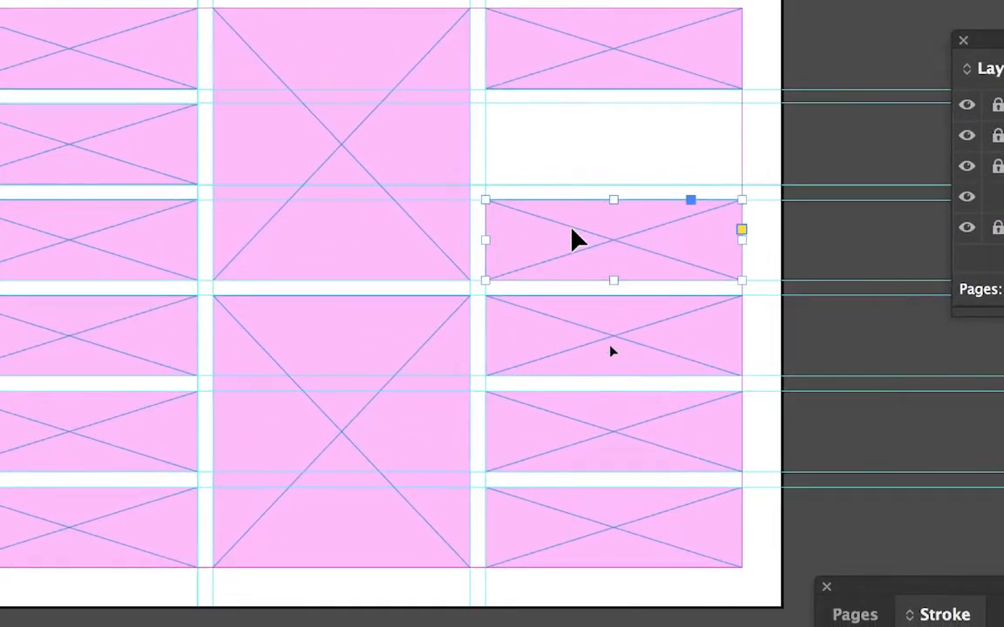
key(Delete)
click(574, 436)
key(Delete)
click(575, 532)
key(Delete)
Stretch the two remaining third-column frames downward to three rows each, aligning the lower one with the bottom margin
click(593, 178)
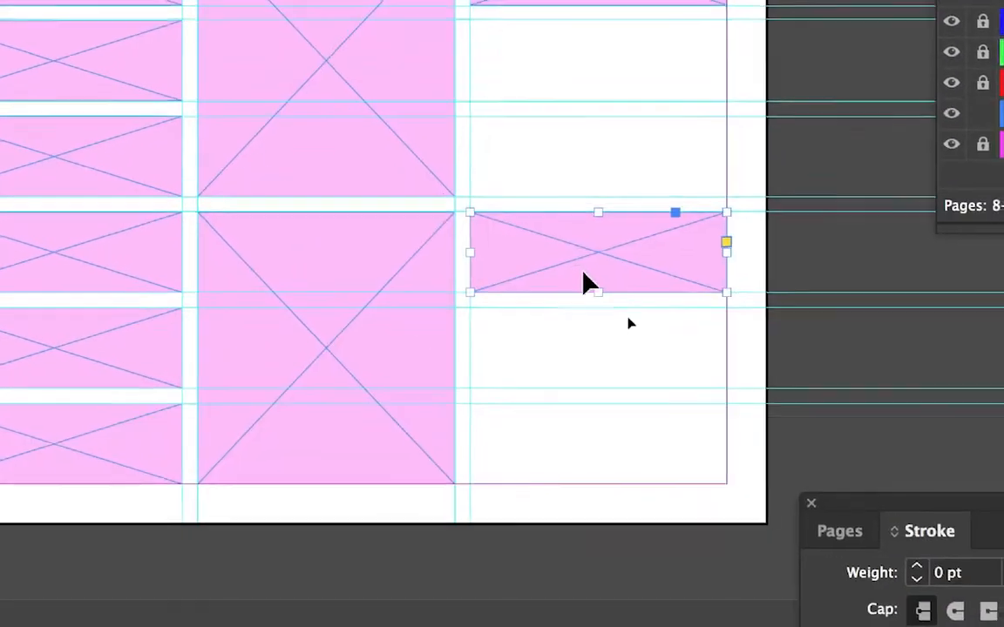
drag(604, 184, 610, 232)
drag(589, 299, 590, 452)
drag(591, 352, 591, 351)
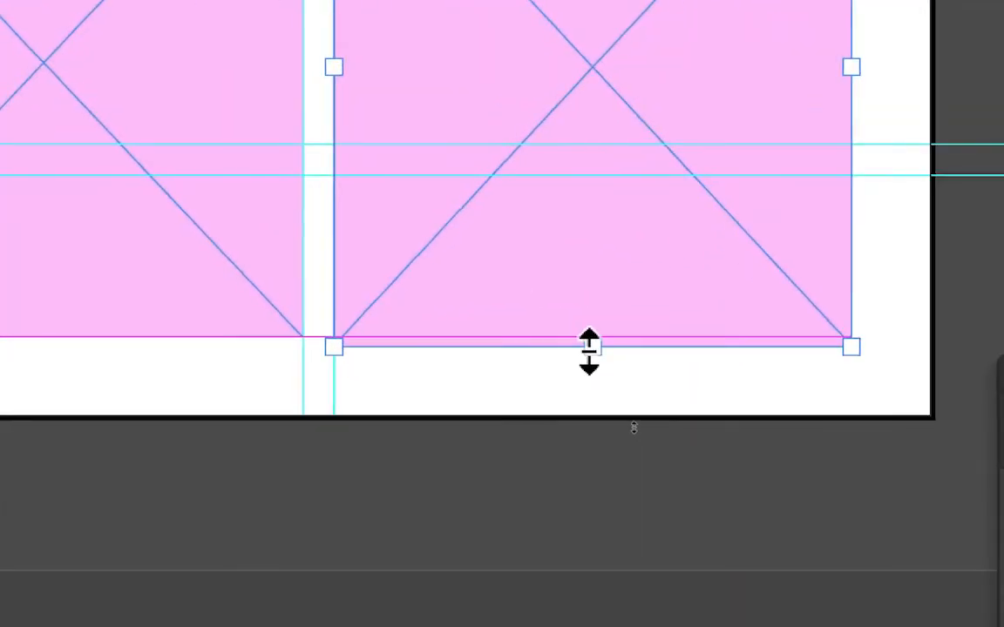
mouse_move(589, 355)
mouse_down()
mouse_move(592, 346)
mouse_move(590, 358)
mouse_up()
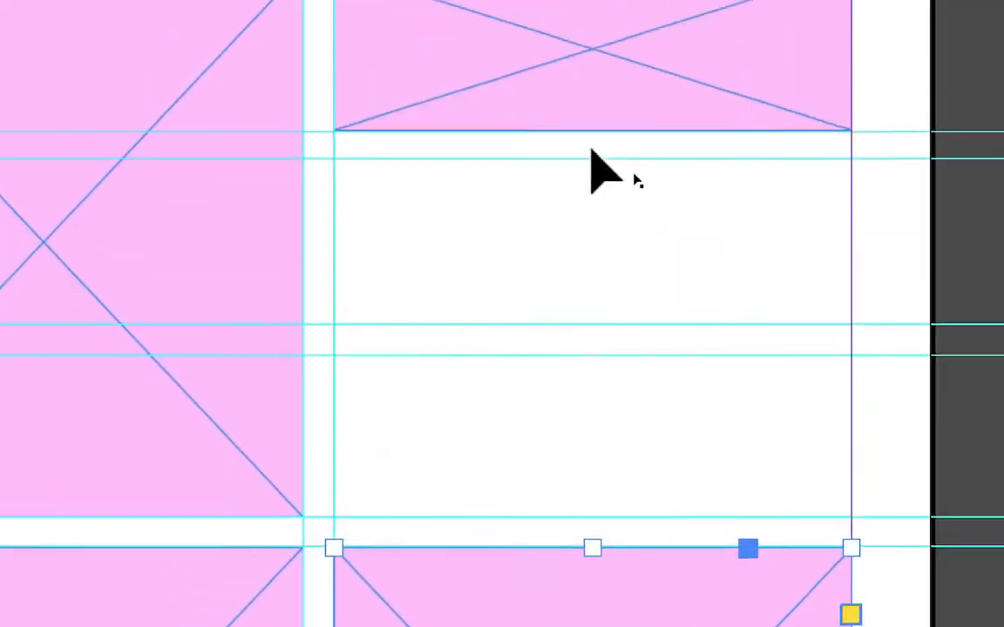
click(594, 157)
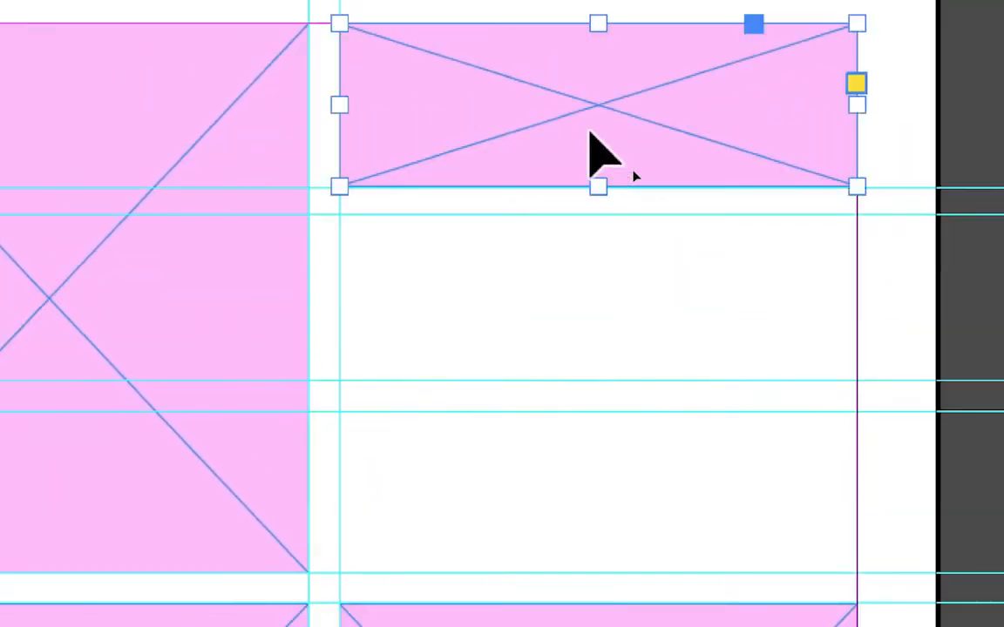
drag(593, 148, 596, 233)
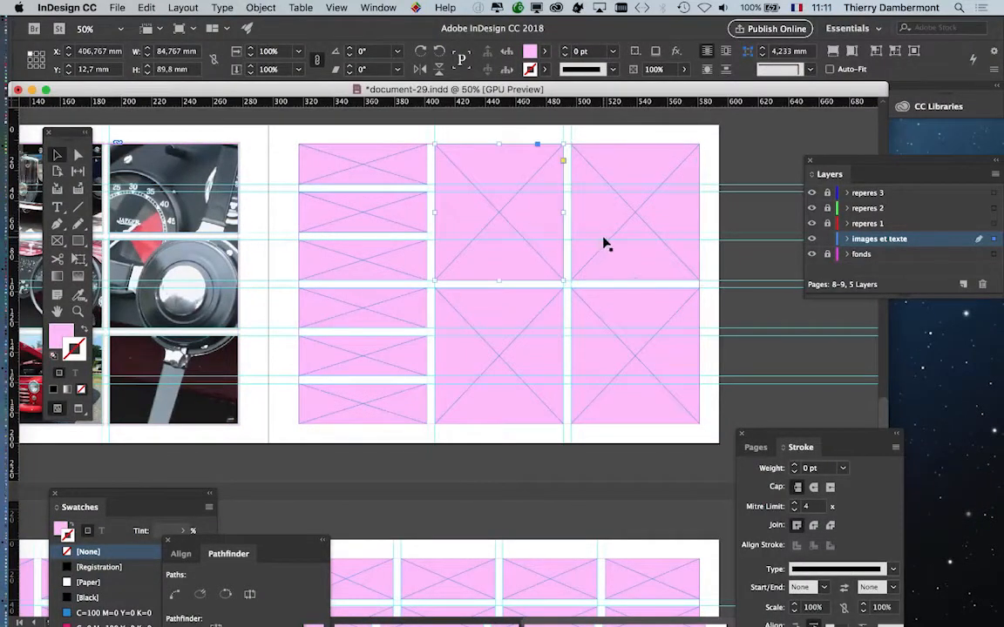
click(596, 358)
click(534, 366)
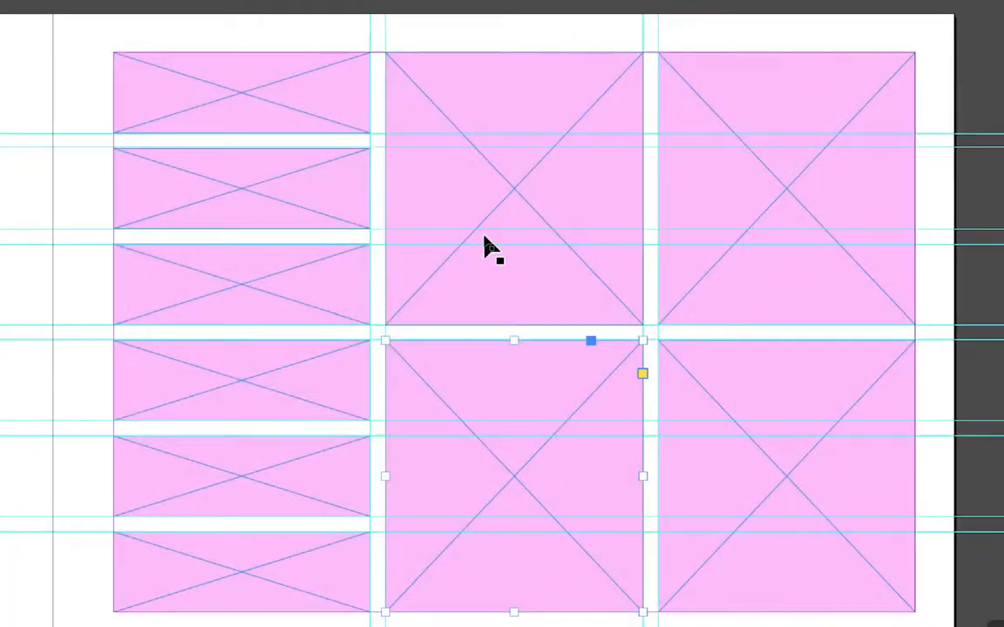
click(486, 242)
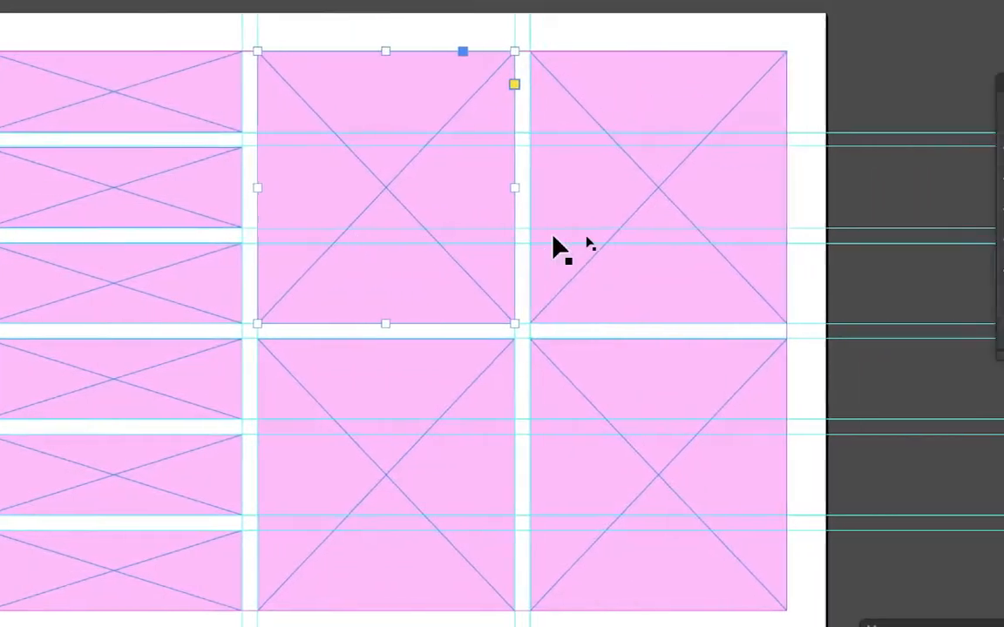
click(560, 248)
click(584, 377)
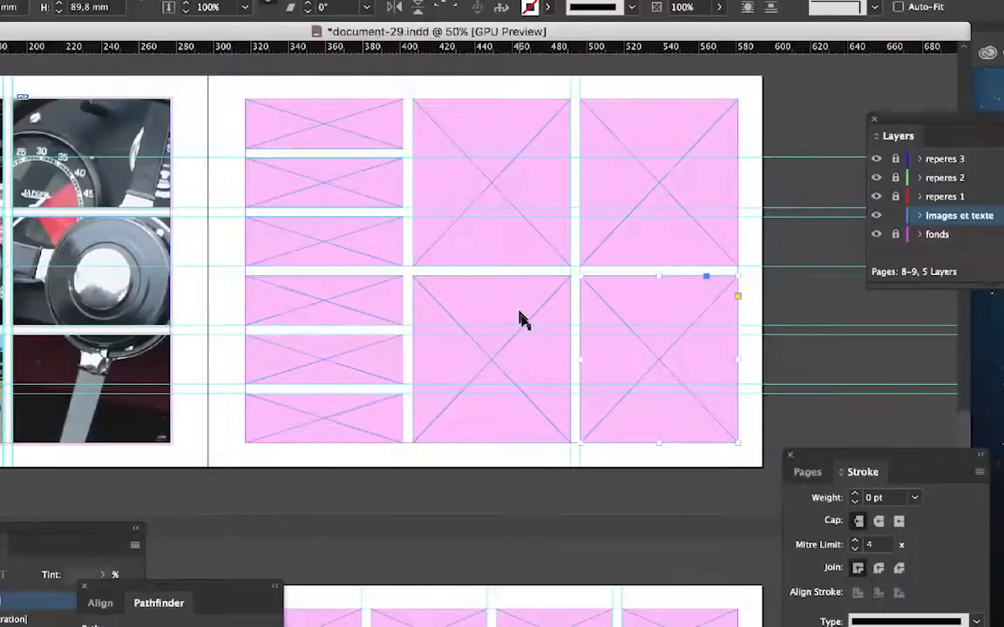
Examine the layout of text columns and animal photos on the previous spread, and return to the page with the pink frames
scroll(521, 352, up, 10)
scroll(521, 323, down, 5)
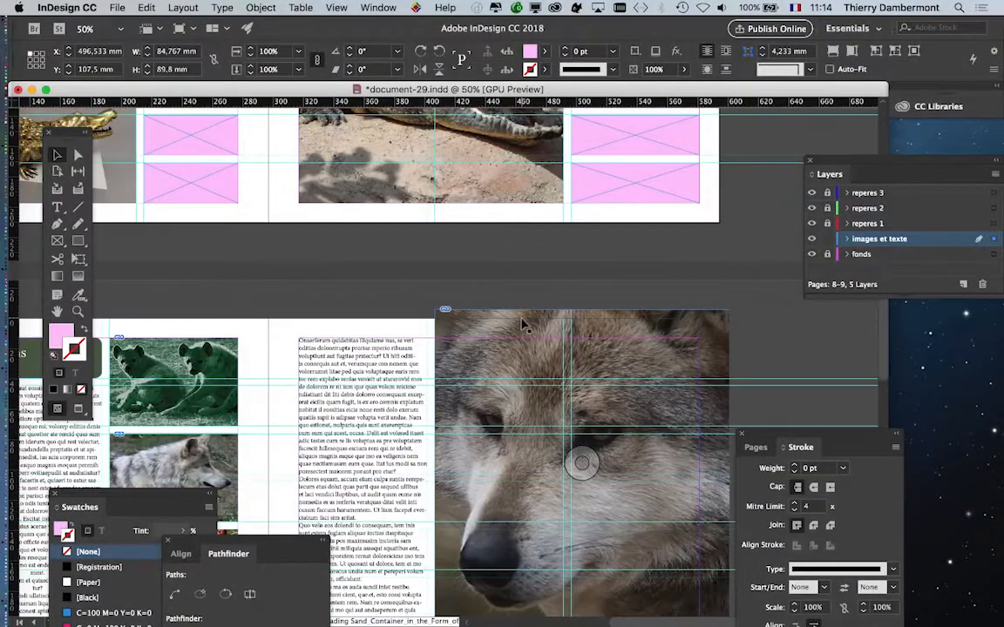
scroll(524, 325, down, 1)
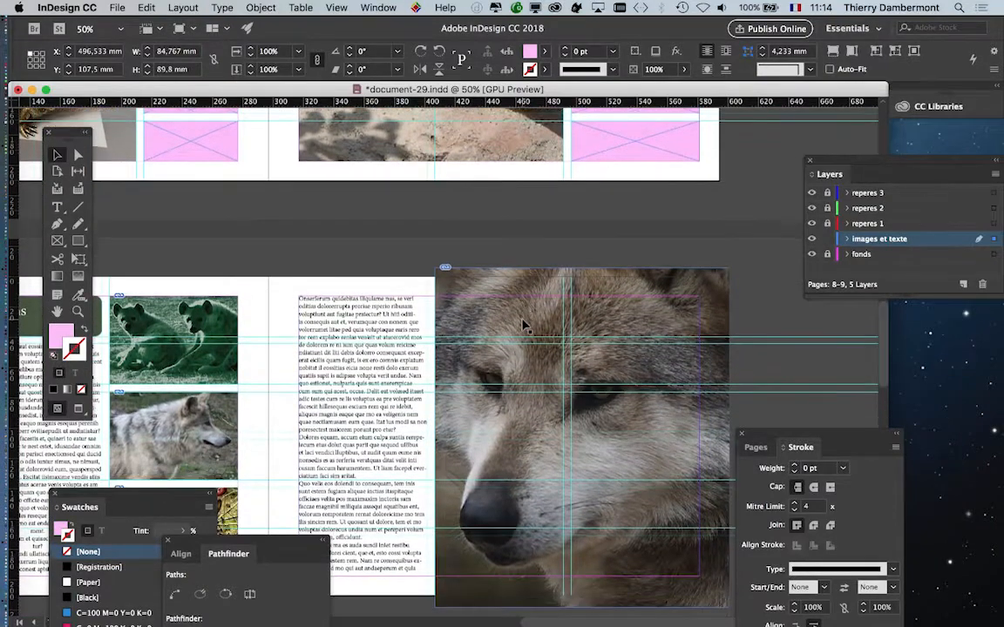
scroll(524, 325, down, 3)
scroll(296, 349, down, 1)
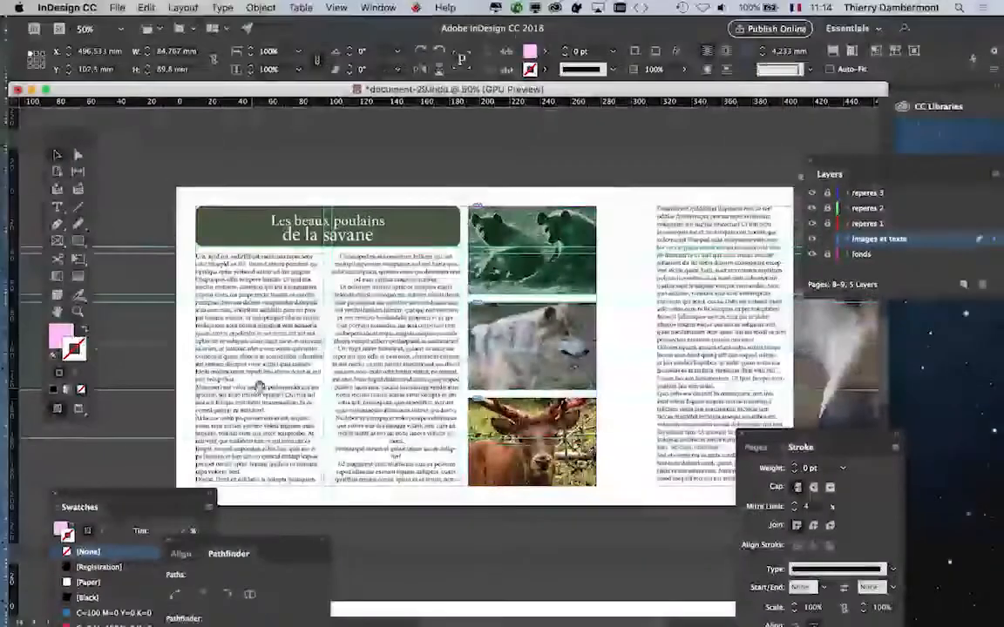
drag(637, 312, 331, 134)
scroll(454, 253, down, 5)
scroll(455, 254, right, 2)
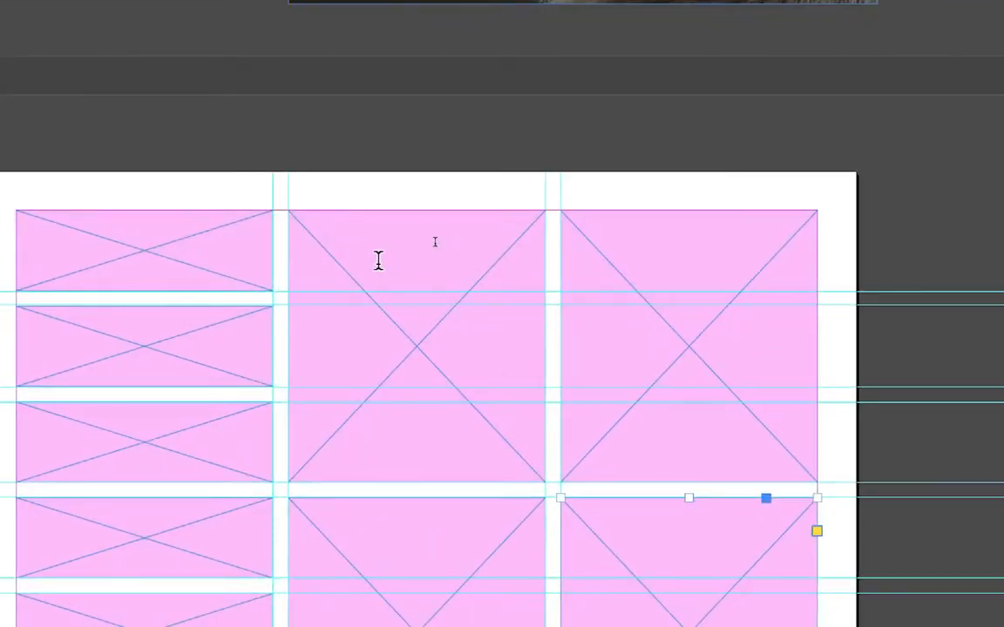
Turn the upper large frames of the second and third columns into text frames and fill both with placeholder text
click(378, 261)
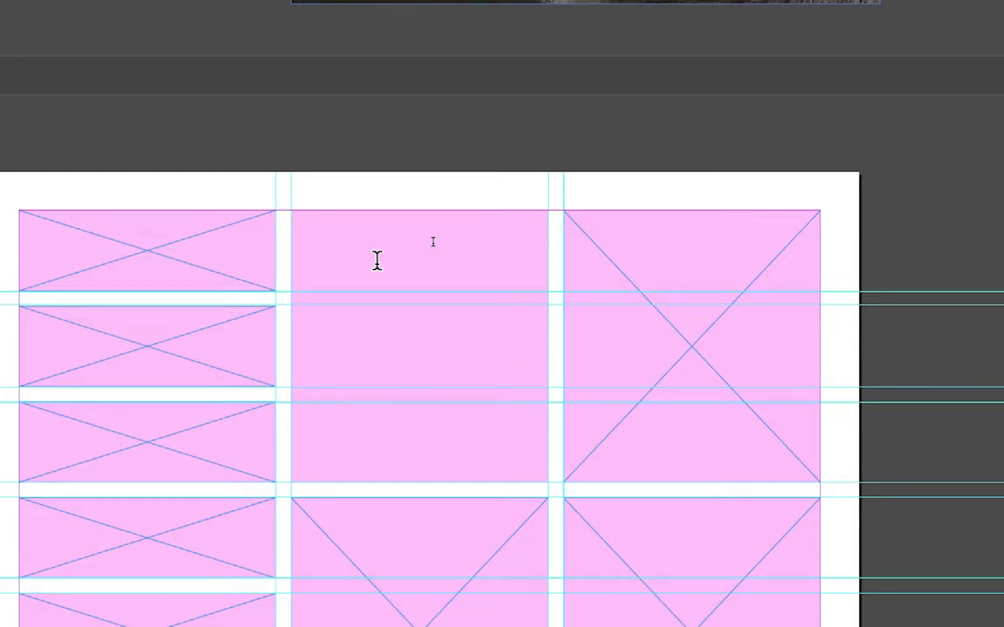
right_click(377, 262)
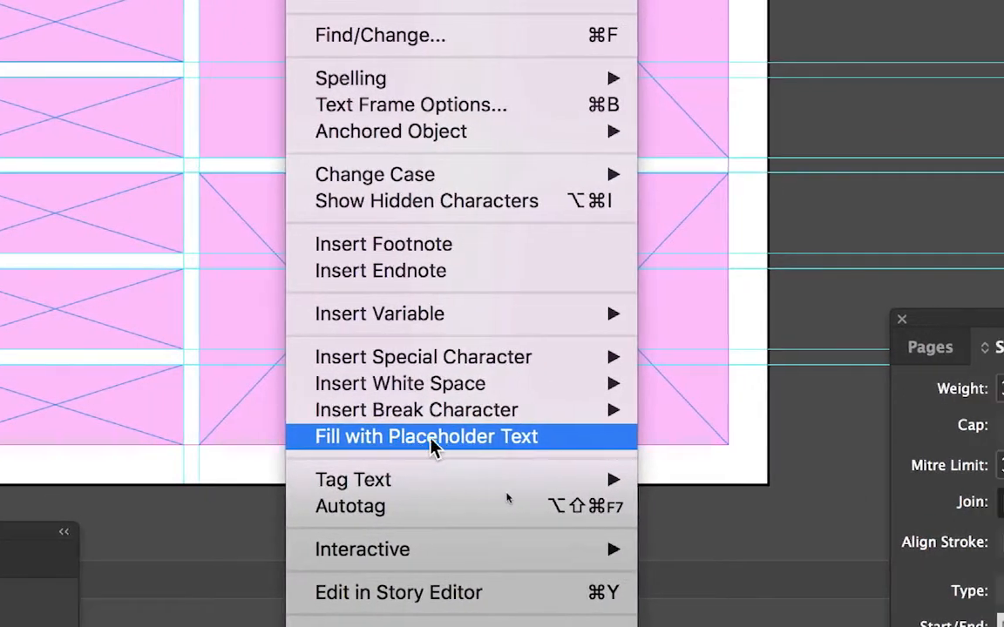
click(433, 446)
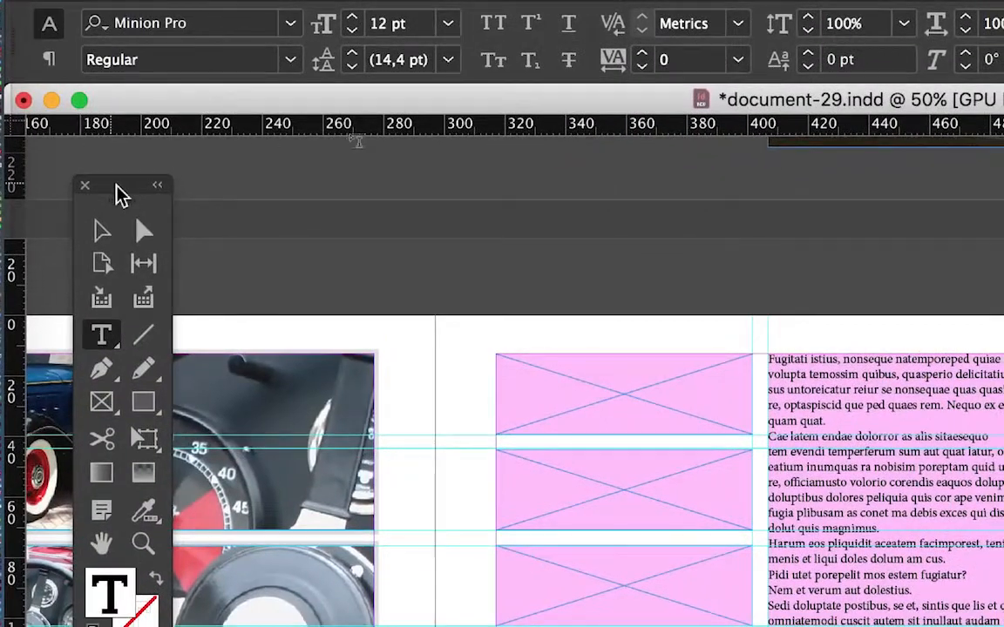
drag(120, 195, 690, 204)
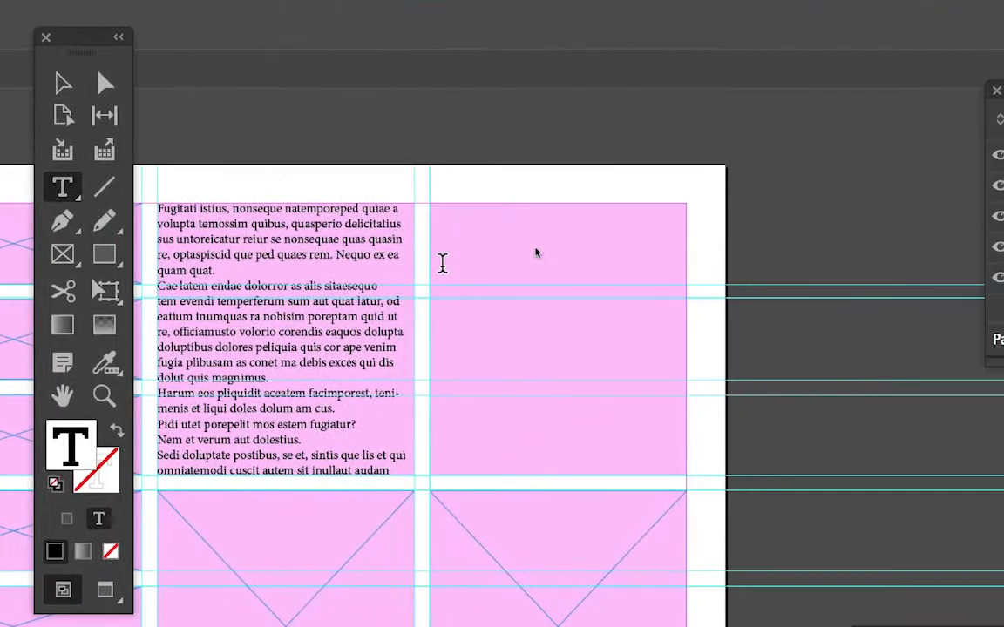
right_click(714, 311)
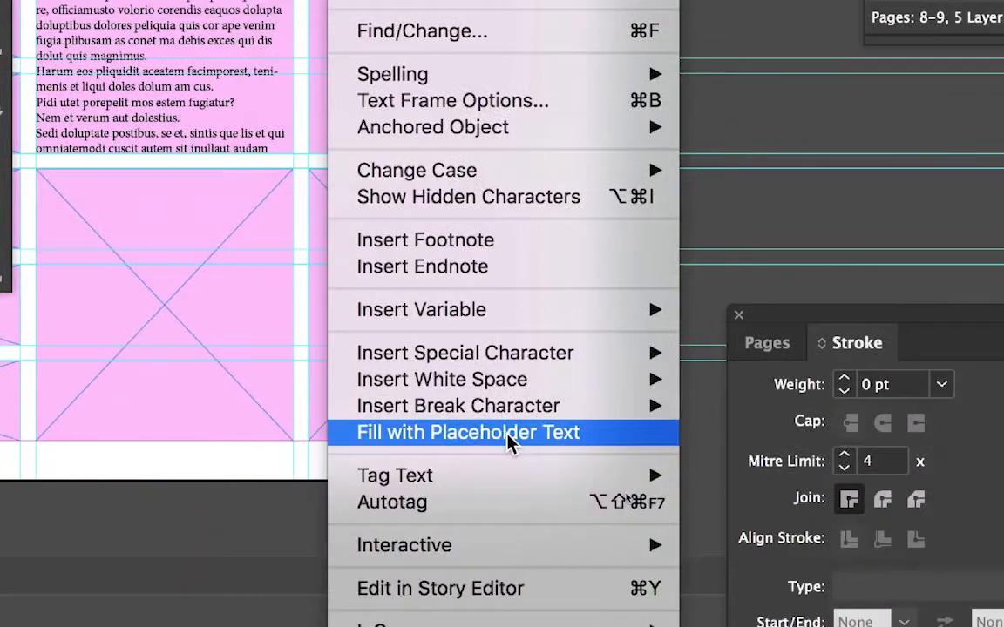
click(544, 571)
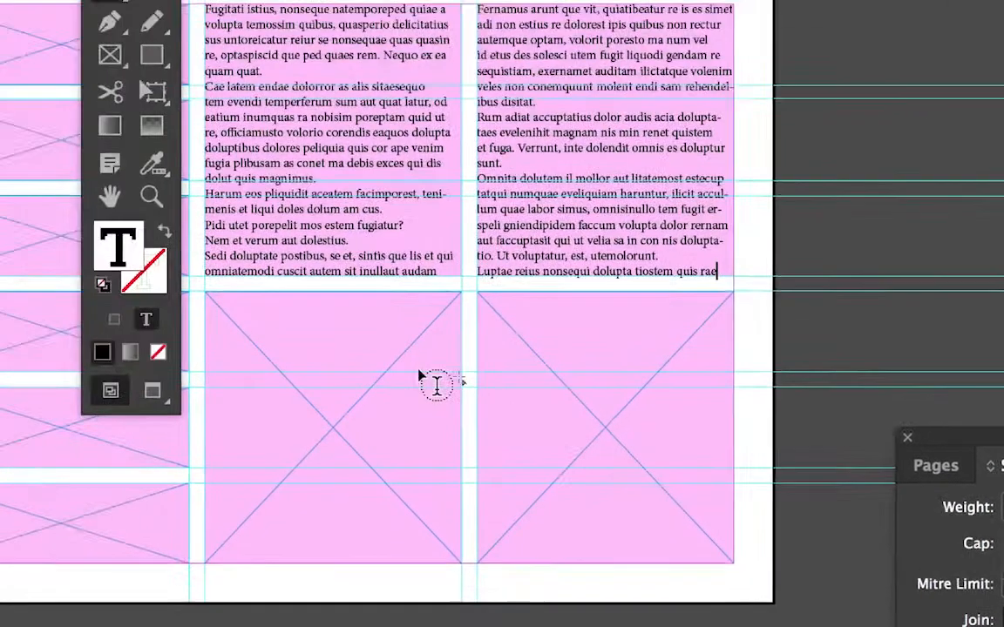
Turn the lower large frames of the second and third columns into text frames and fill both with placeholder text
click(418, 374)
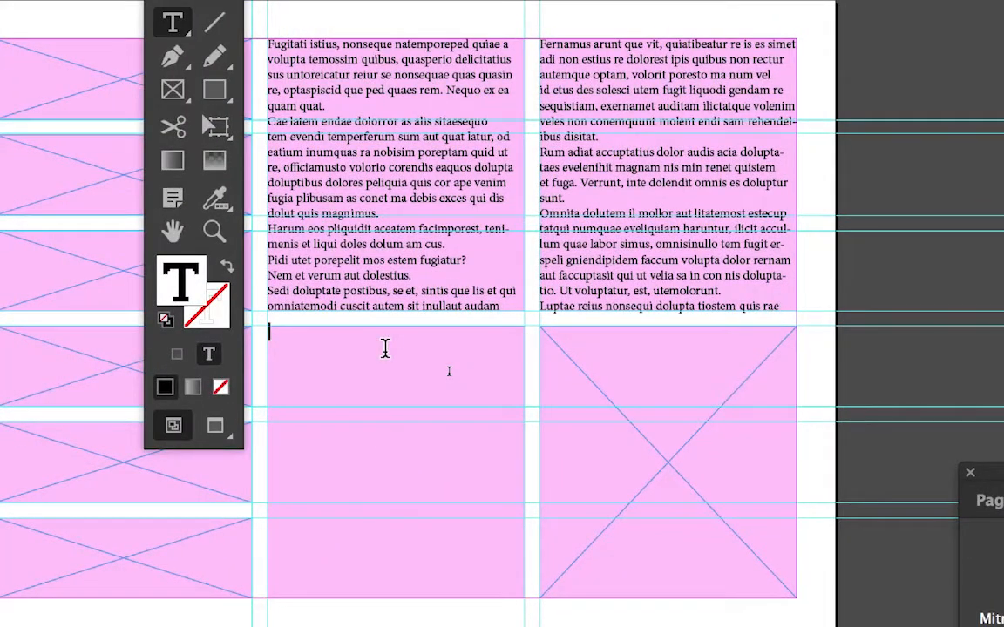
right_click(386, 358)
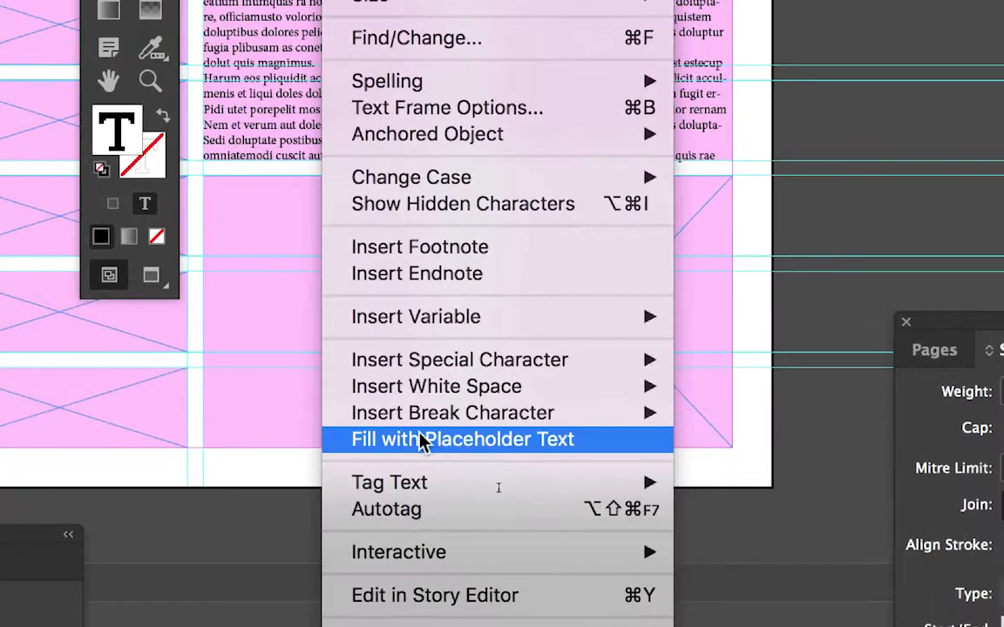
click(482, 590)
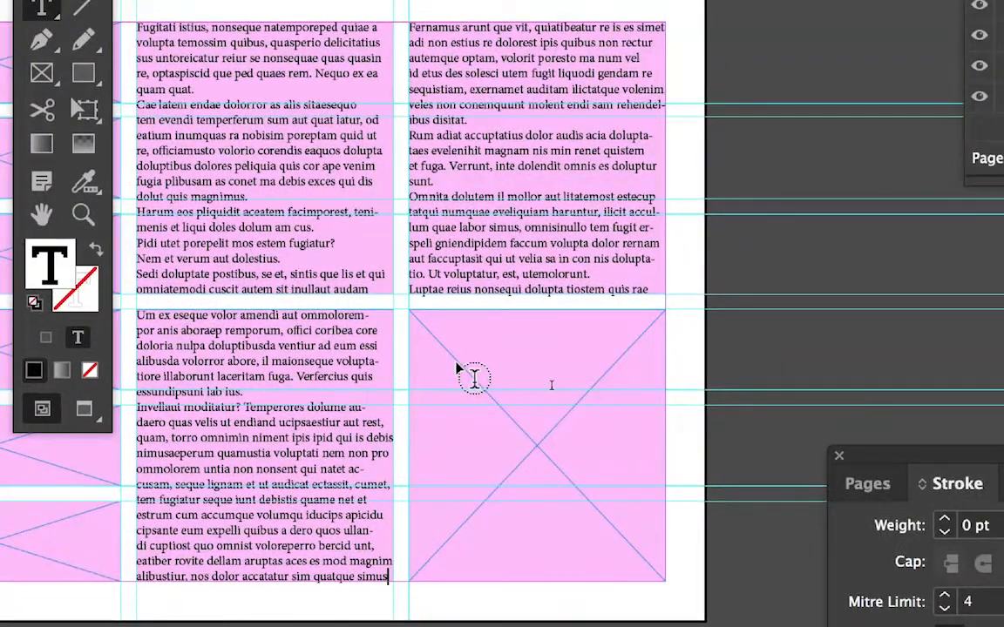
right_click(457, 367)
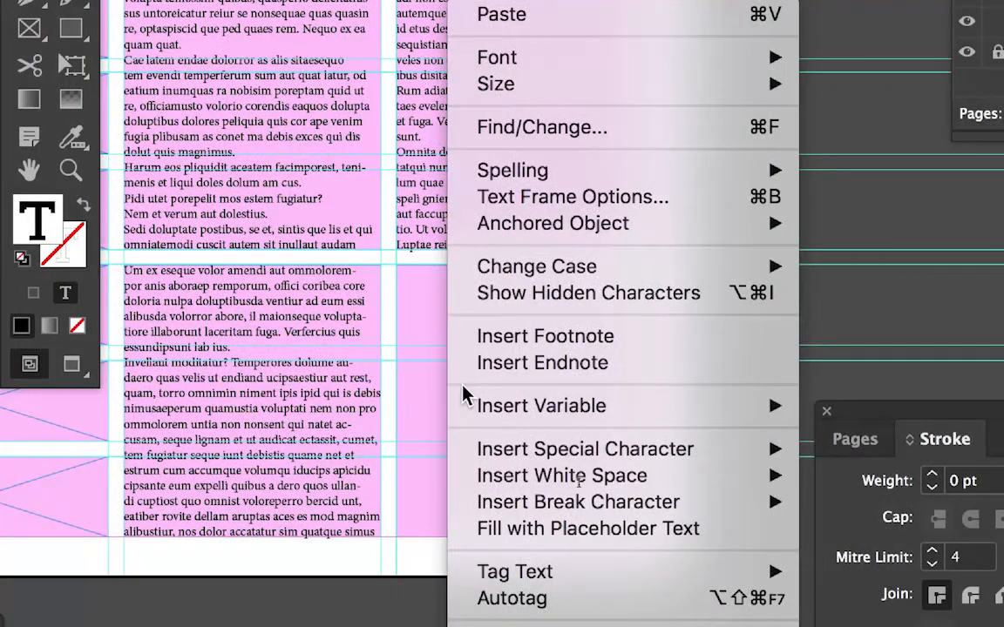
click(523, 529)
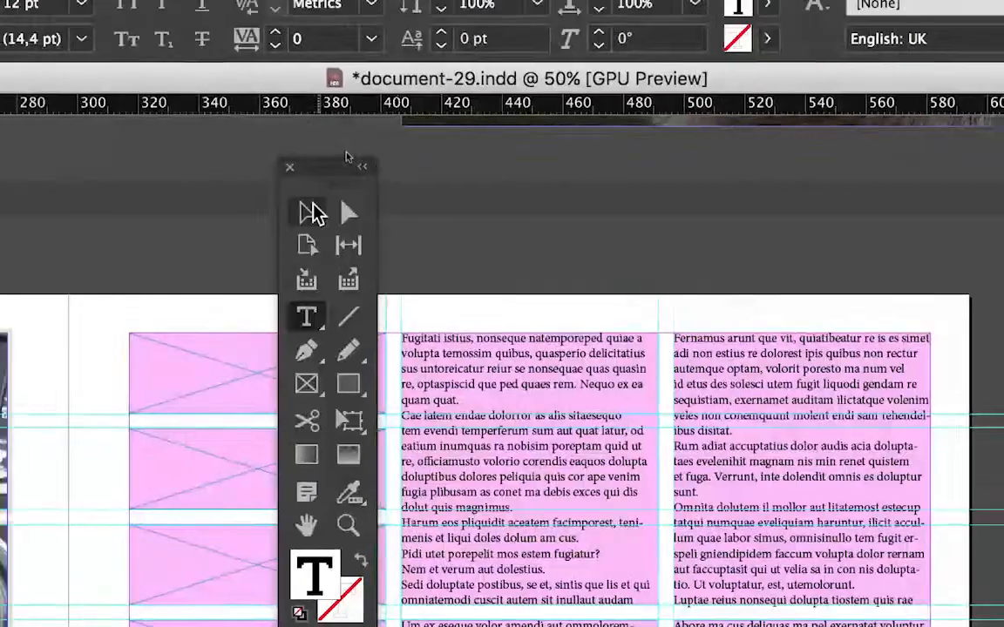
Shorten the placeholder text in the two upper frames, ending the second column after "mos." and the third after "gniendipidem."
click(299, 229)
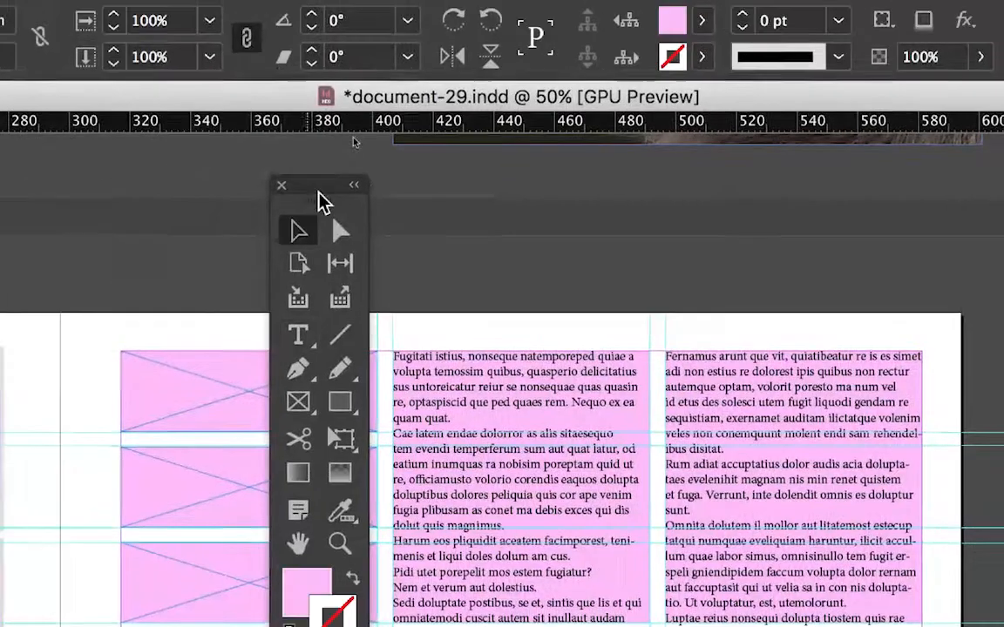
drag(318, 193, 214, 184)
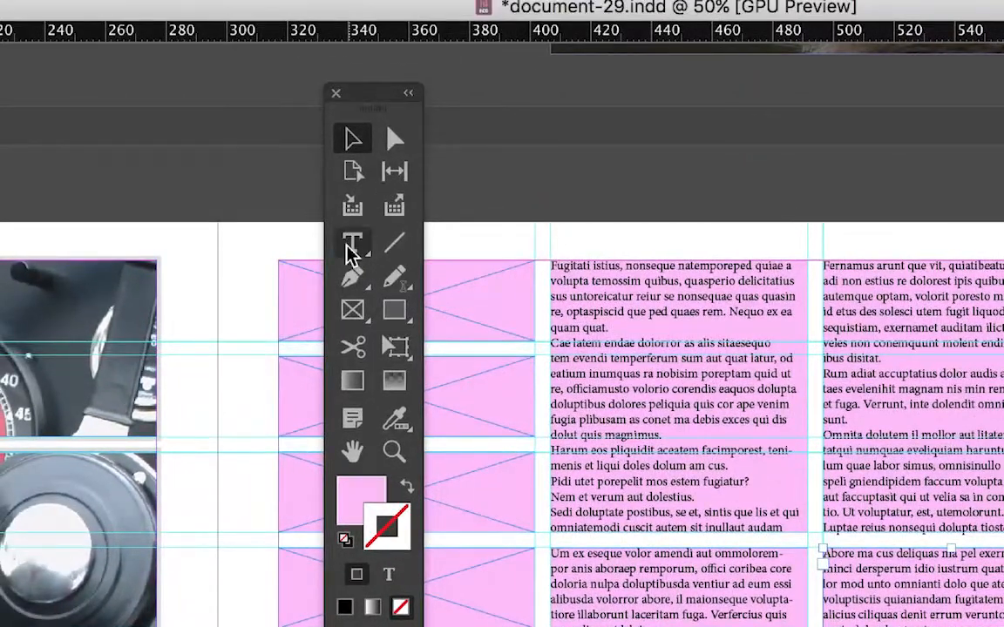
click(351, 251)
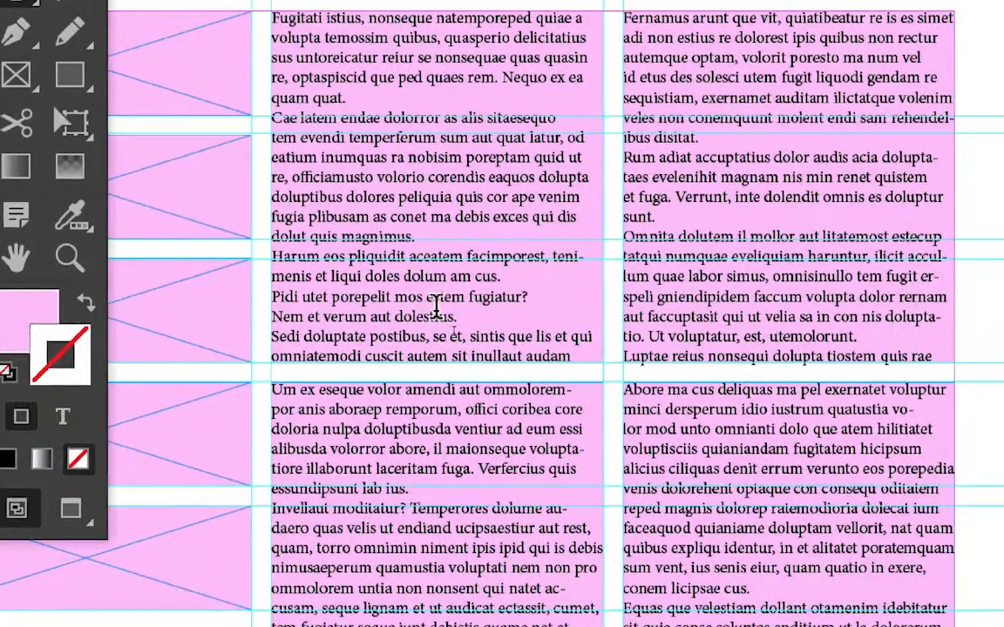
click(442, 314)
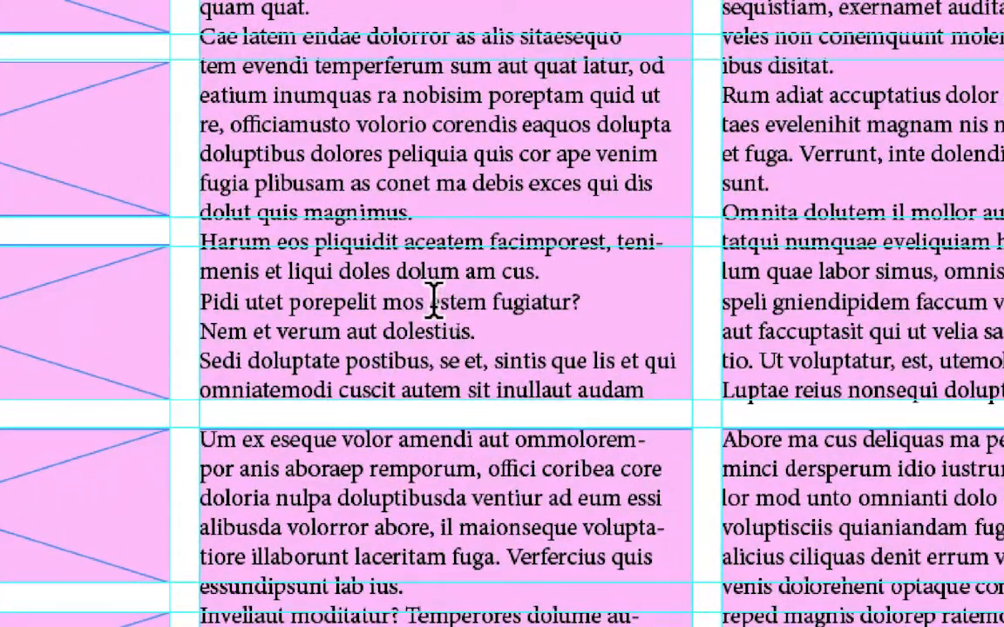
drag(430, 301, 667, 397)
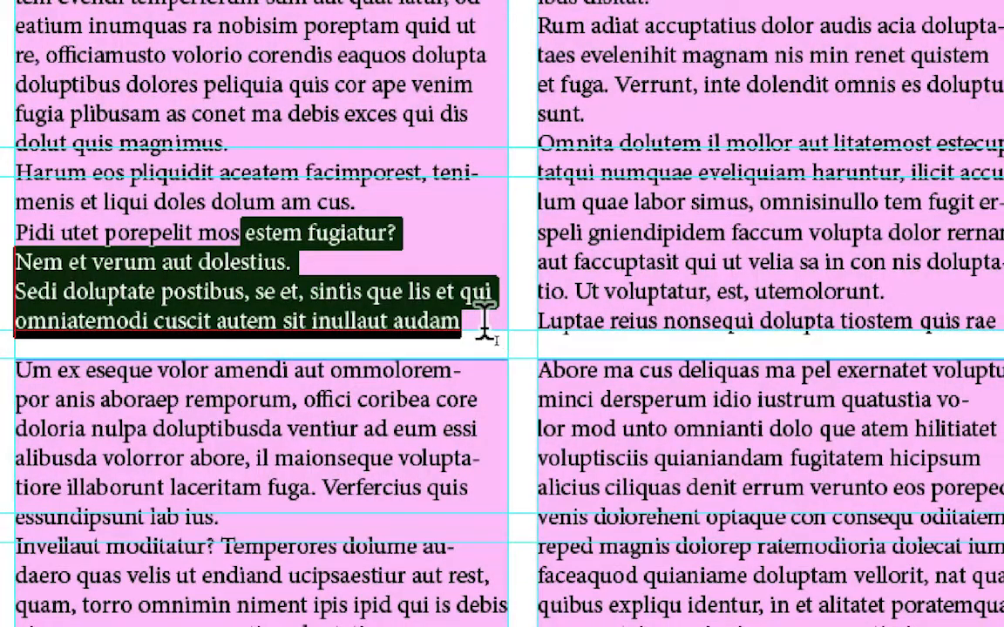
key(BackSpace)
text(.)
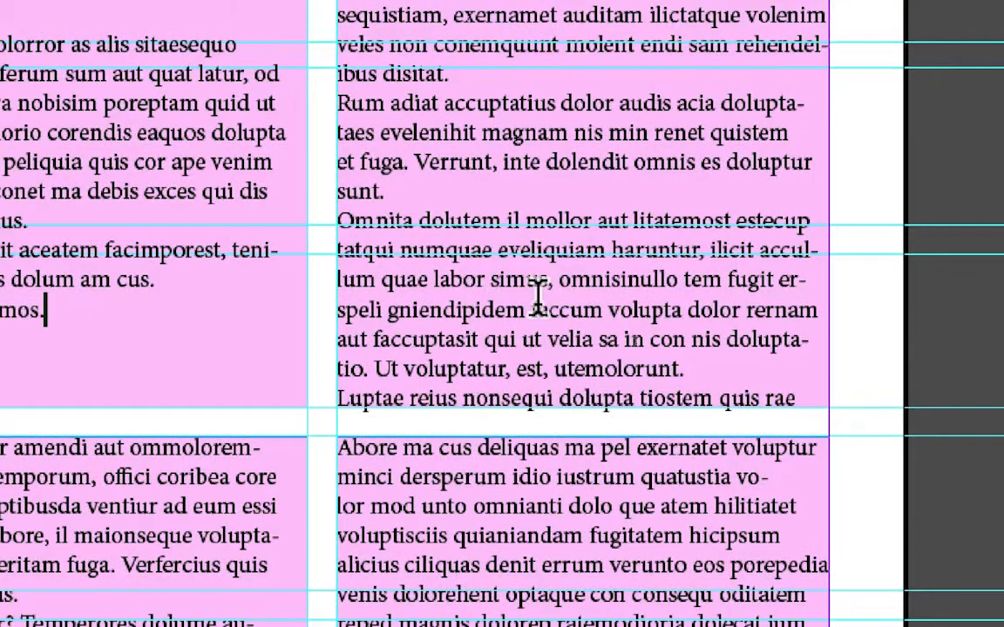
drag(534, 305, 803, 396)
key(BackSpace)
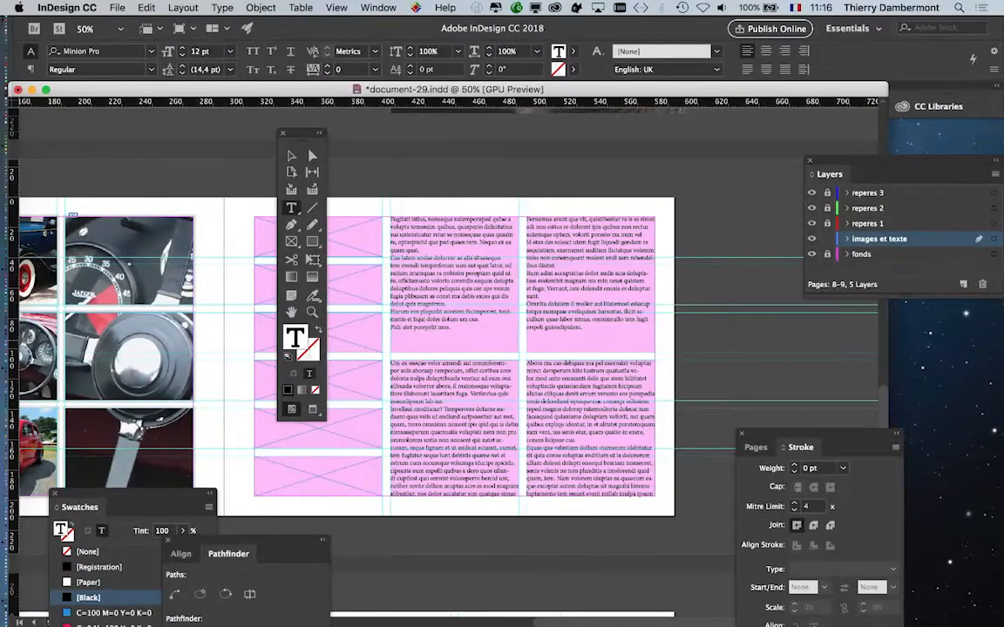
Shorten the placeholder text in the two lower frames, ending the second column after "omnis." and the third after "ullum."
scroll(460, 441, down, 3)
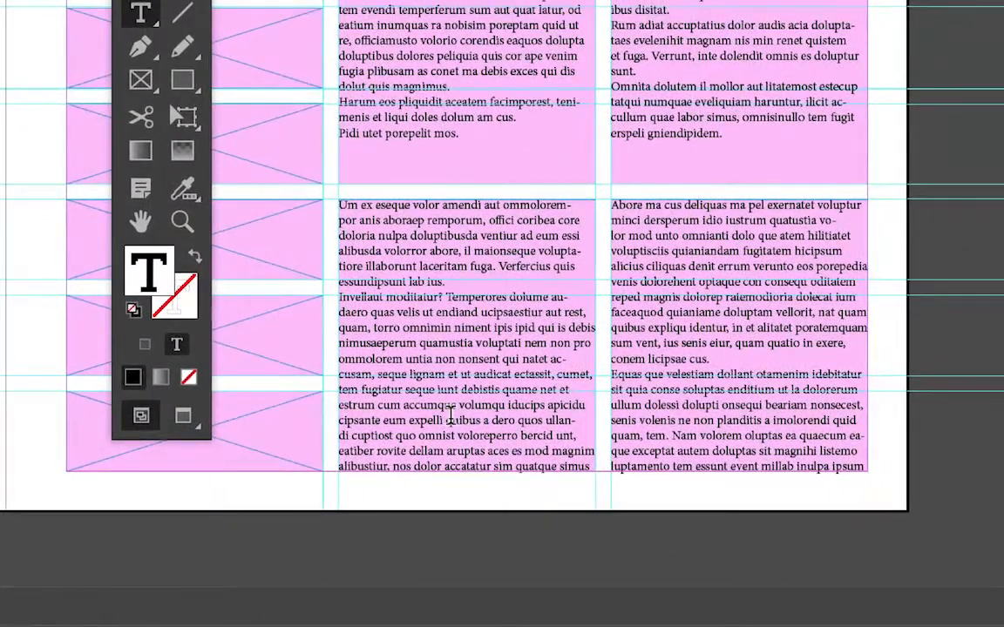
drag(443, 436, 599, 470)
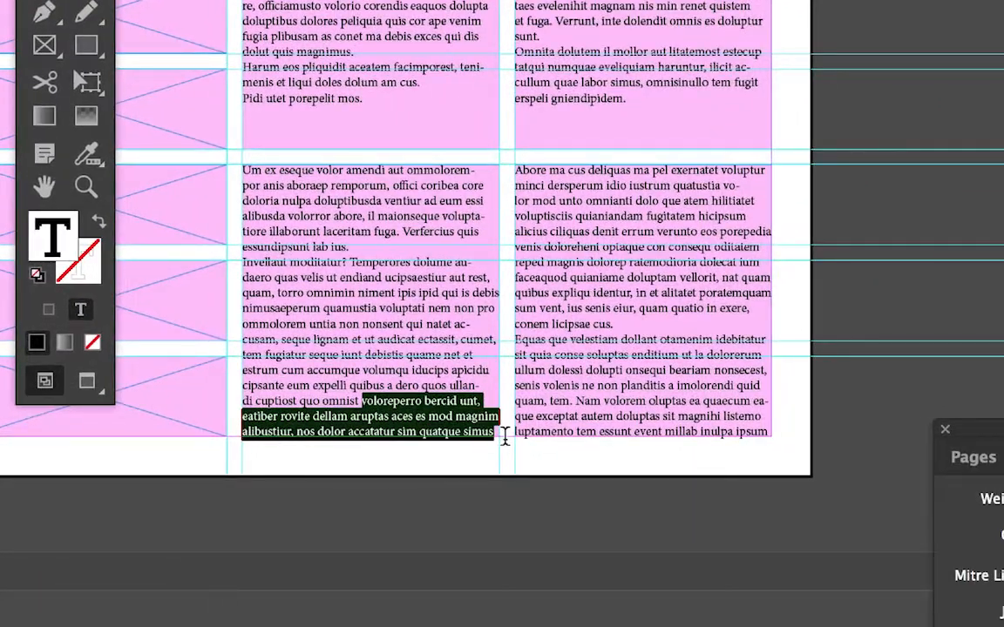
key(BackSpace)
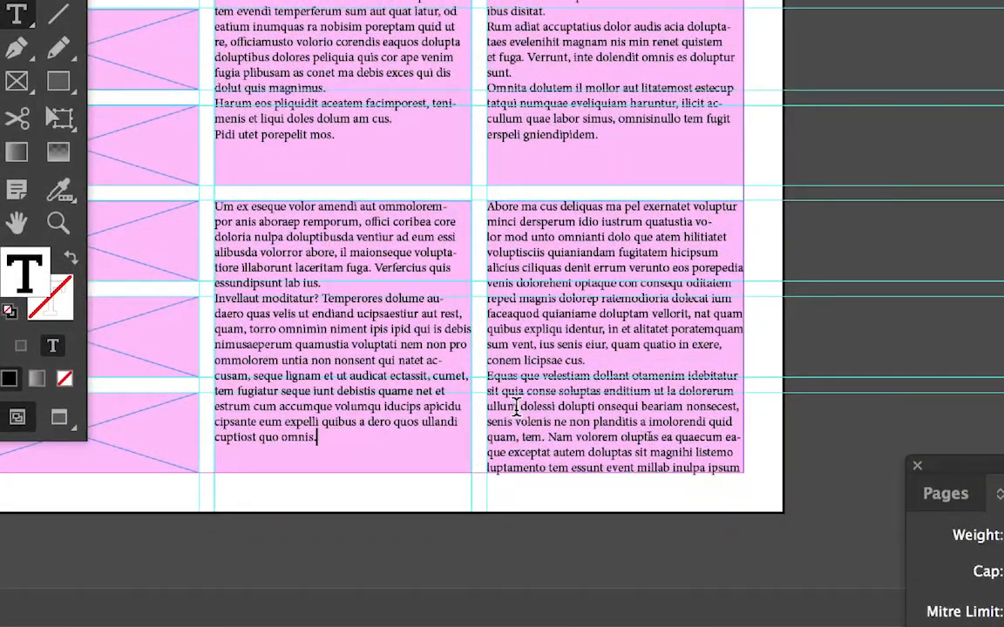
drag(517, 407, 737, 480)
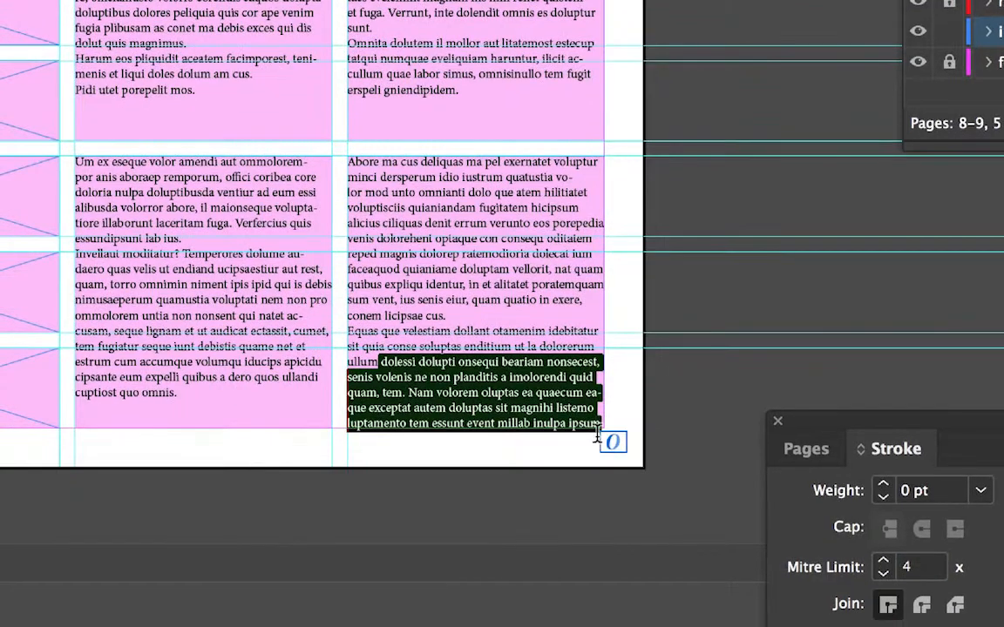
key(BackSpace)
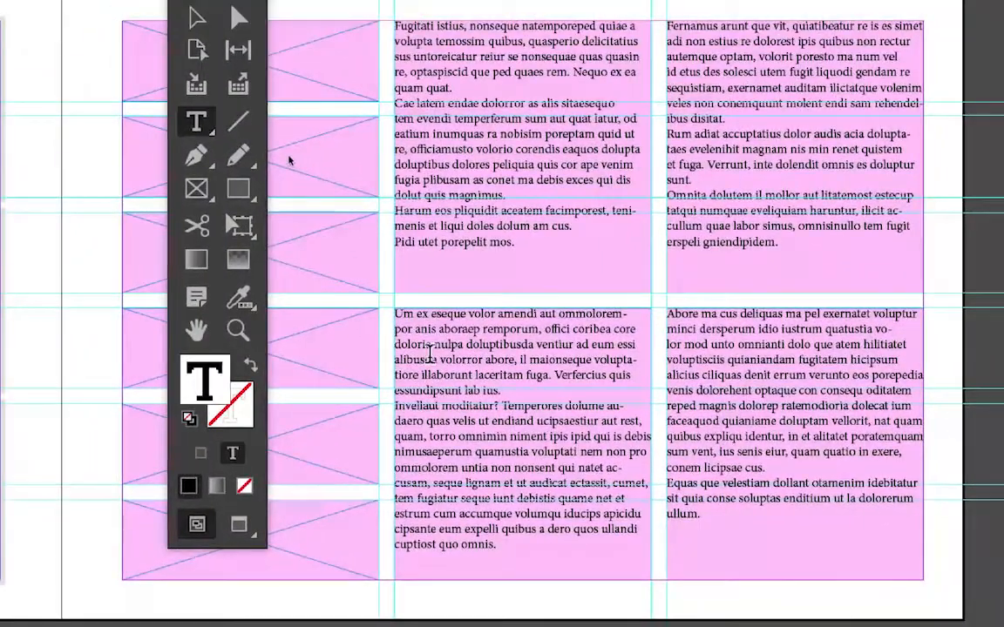
key(Escape)
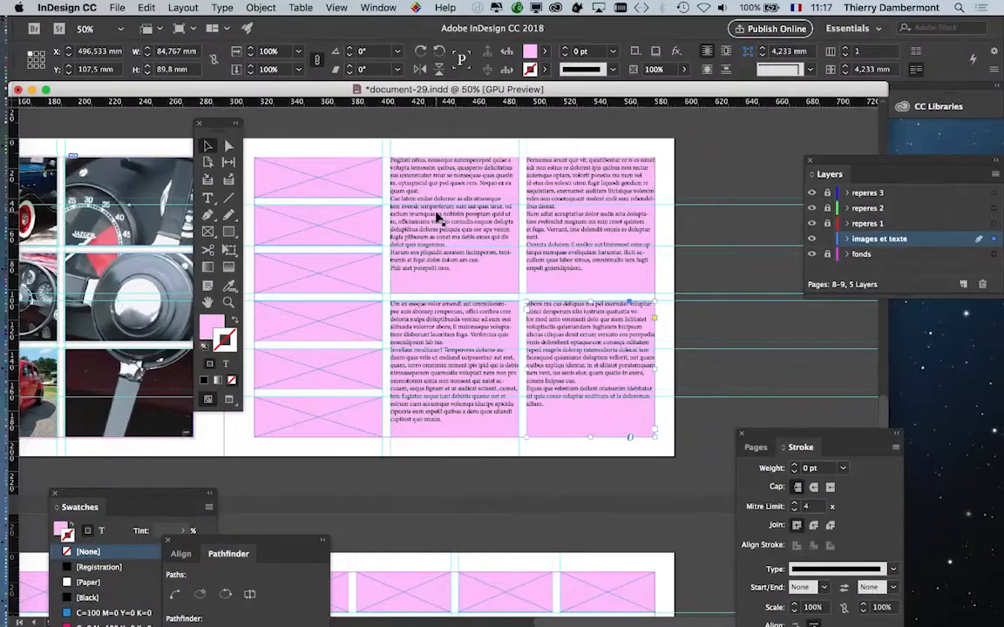
Select all four text frames in the second and third columns and remove their pink fill
scroll(438, 218, up, 1)
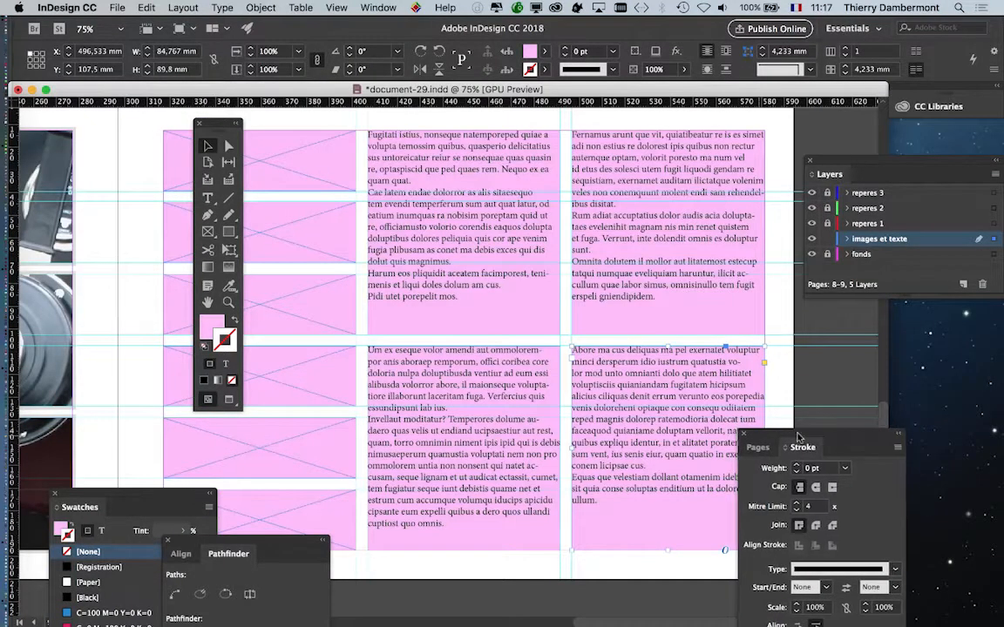
drag(797, 436, 933, 426)
click(793, 572)
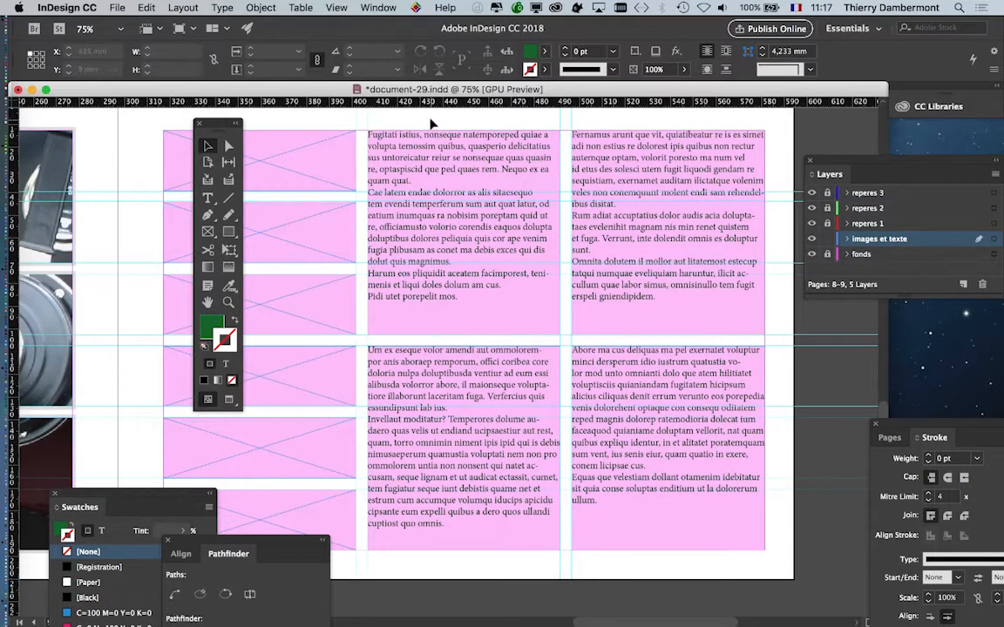
drag(430, 118, 573, 366)
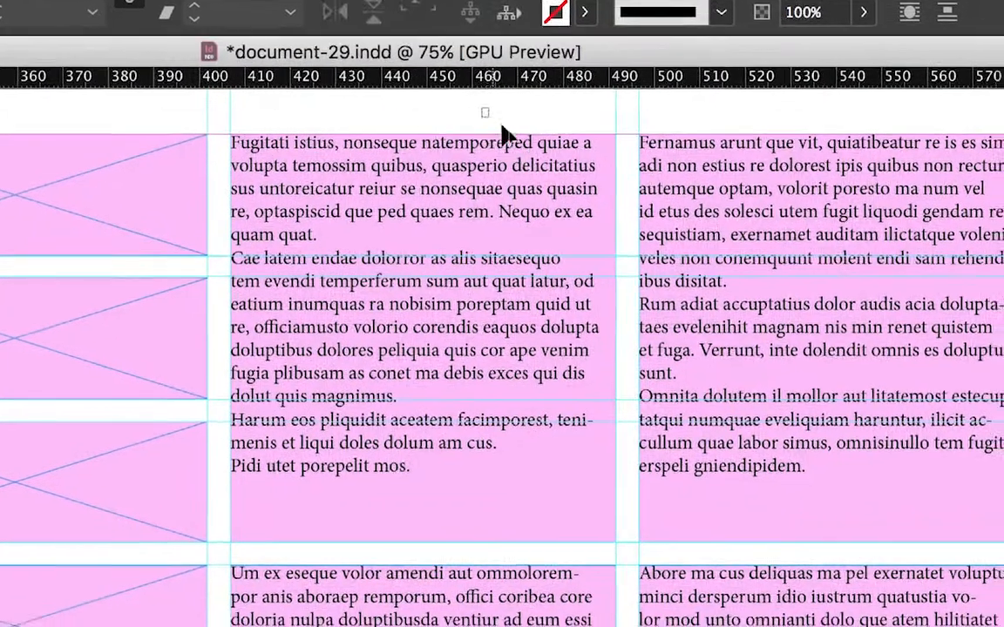
drag(504, 131, 697, 614)
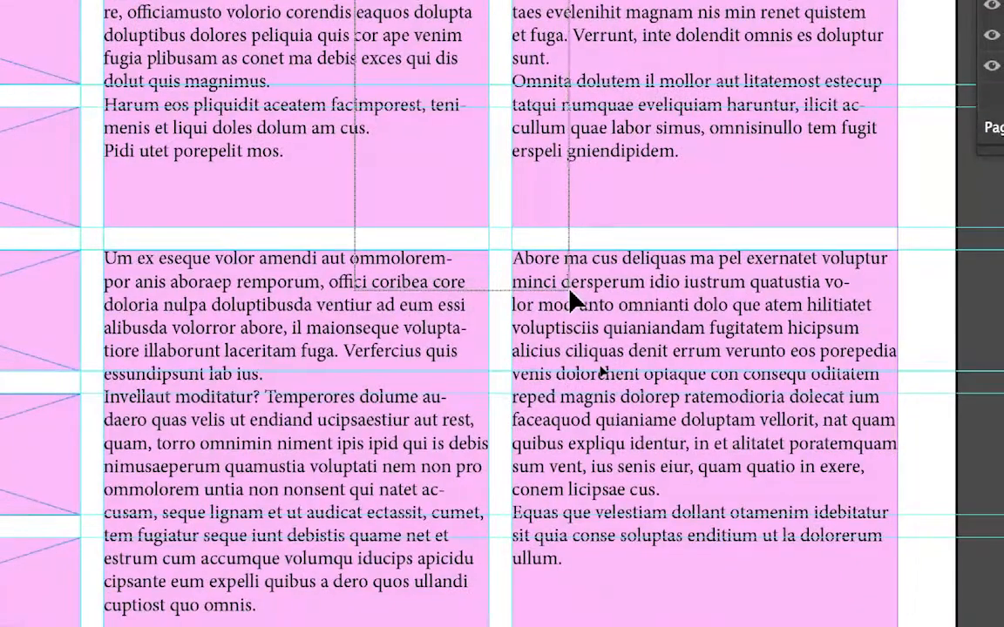
drag(571, 301, 573, 298)
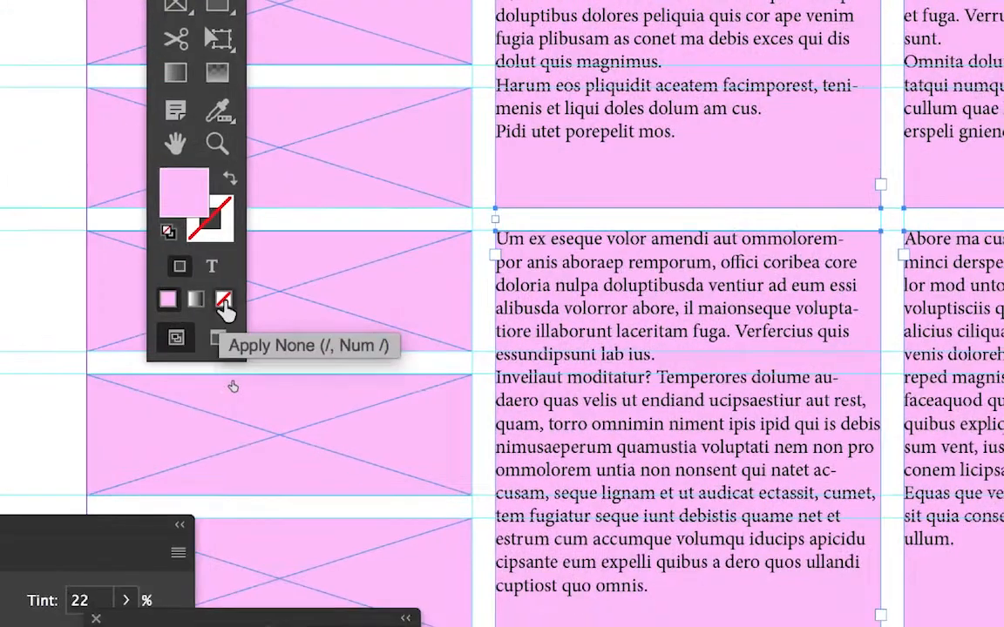
click(251, 372)
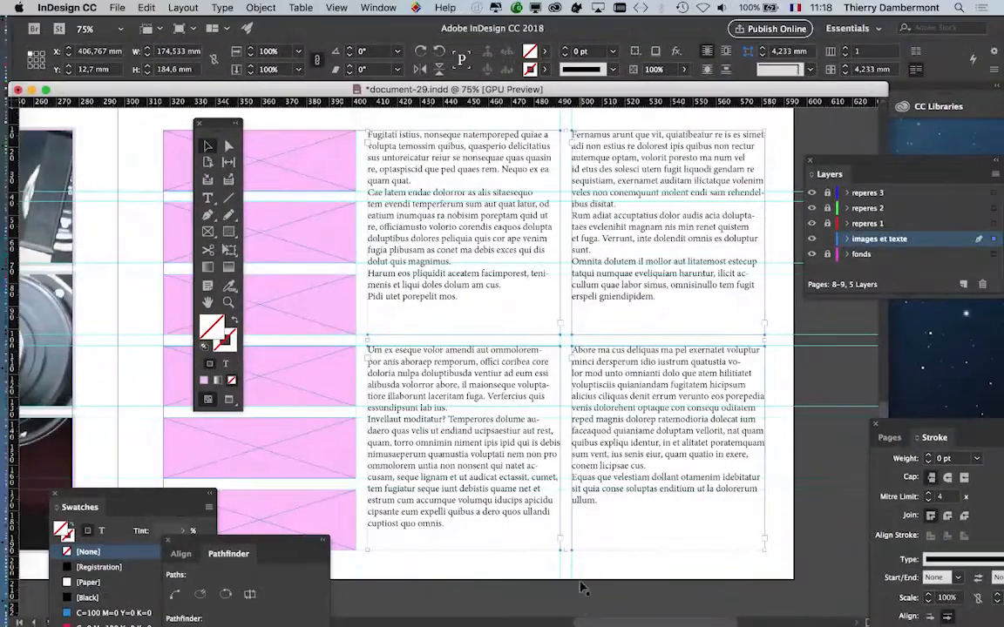
Deselect the text frames and examine the spread's text columns in Preview mode, without guides and frame edges
click(521, 535)
scroll(486, 281, left, 3)
scroll(486, 280, down, 1)
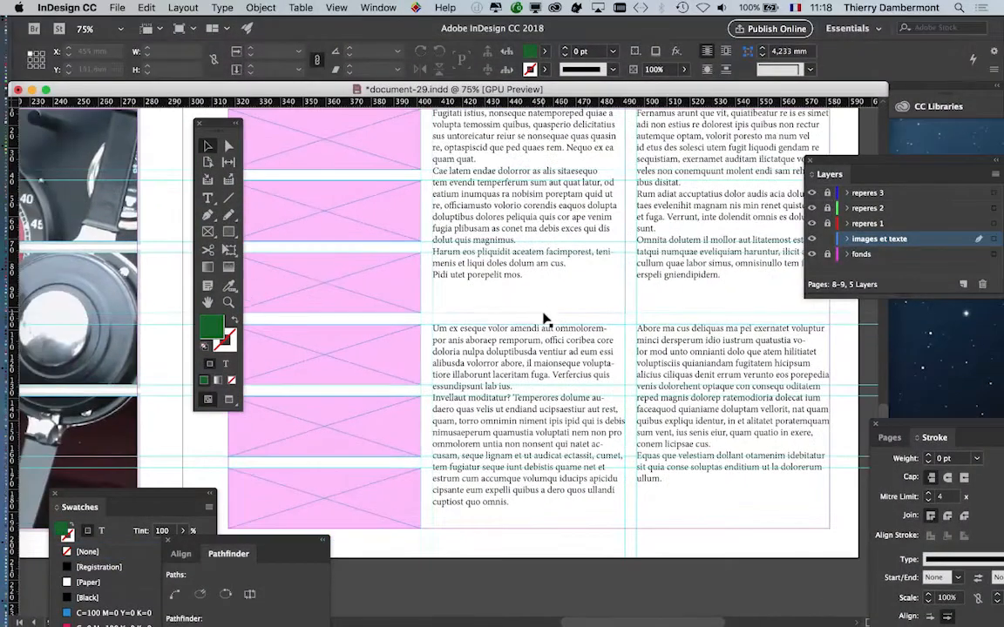
key(super+minus)
click(231, 400)
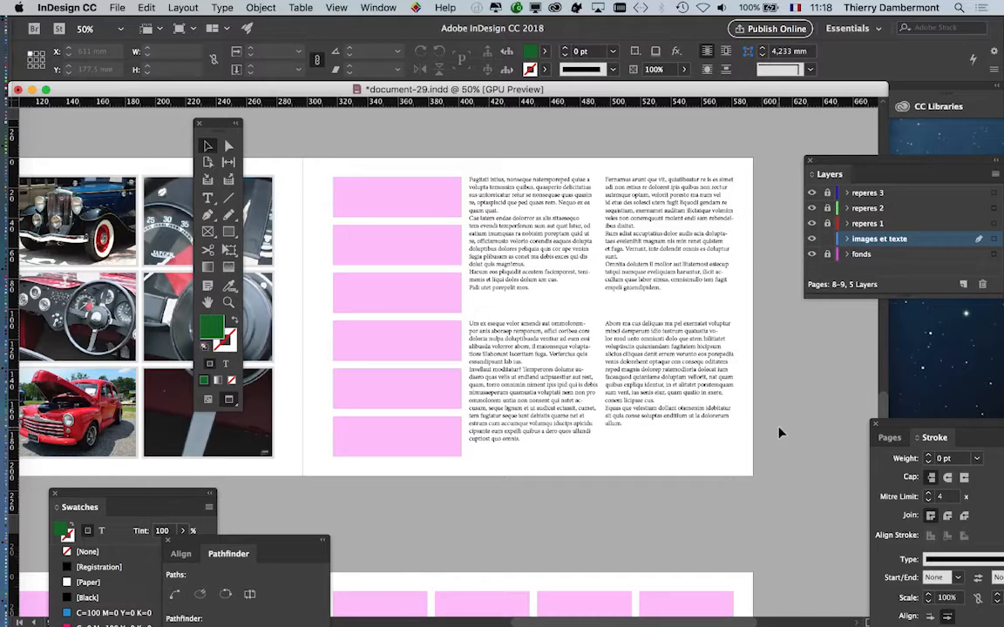
drag(498, 325, 537, 324)
scroll(628, 462, right, 3)
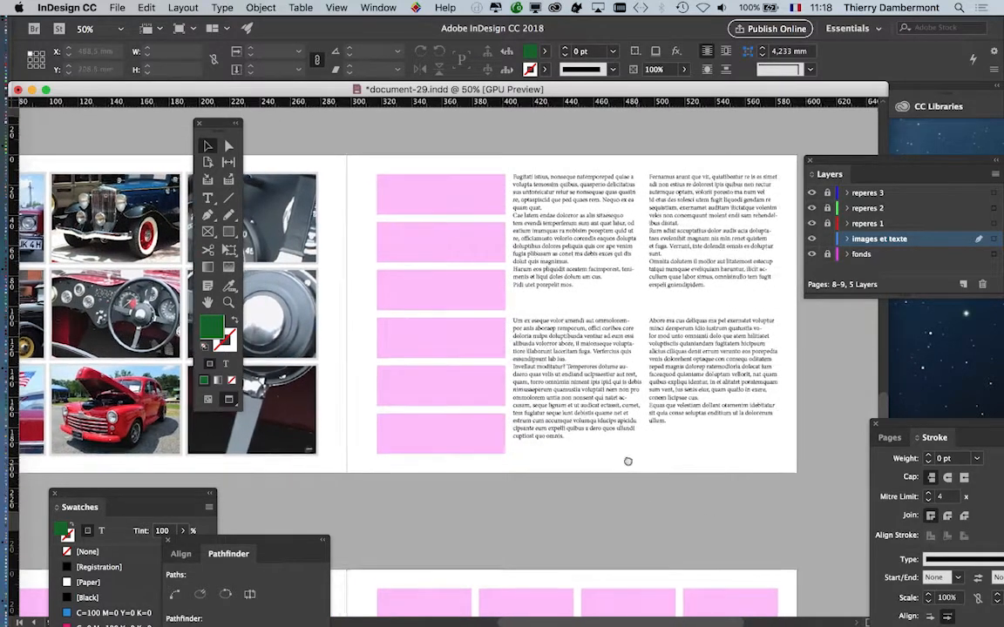
scroll(621, 471, left, 1)
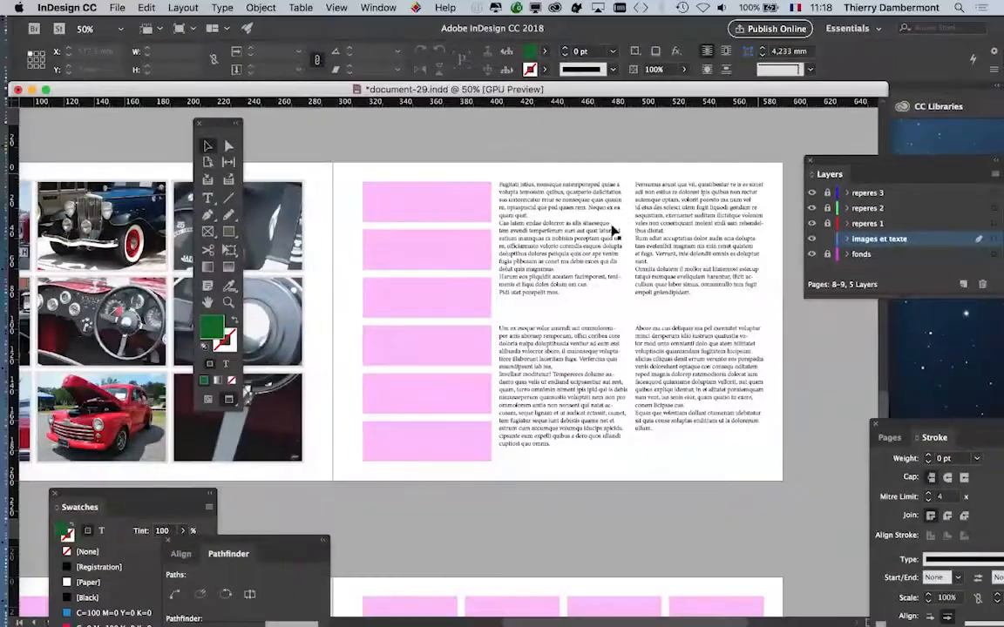
scroll(386, 297, down, 2)
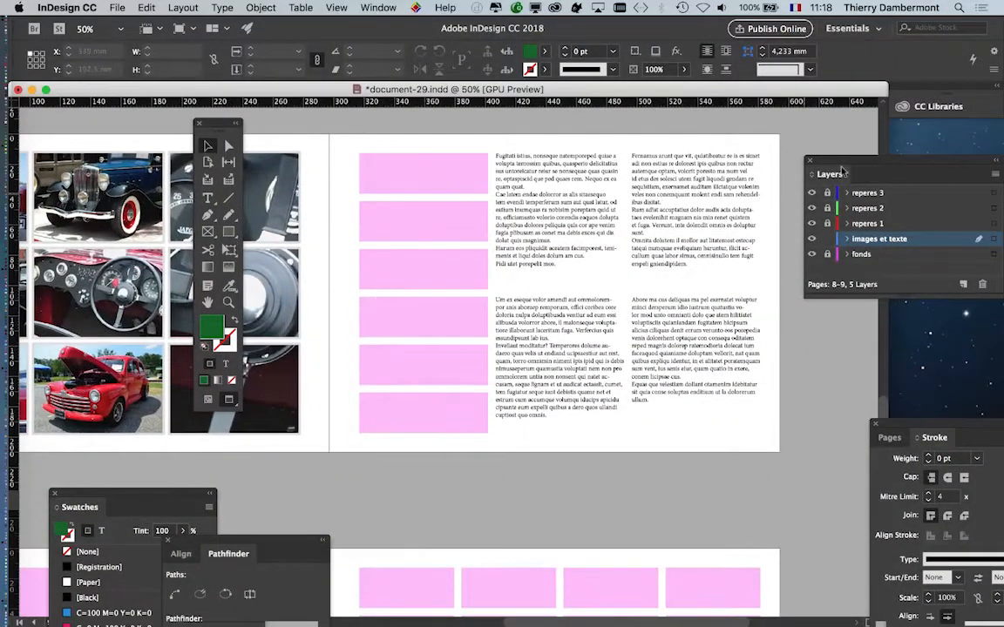
drag(837, 161, 870, 183)
scroll(596, 253, left, 2)
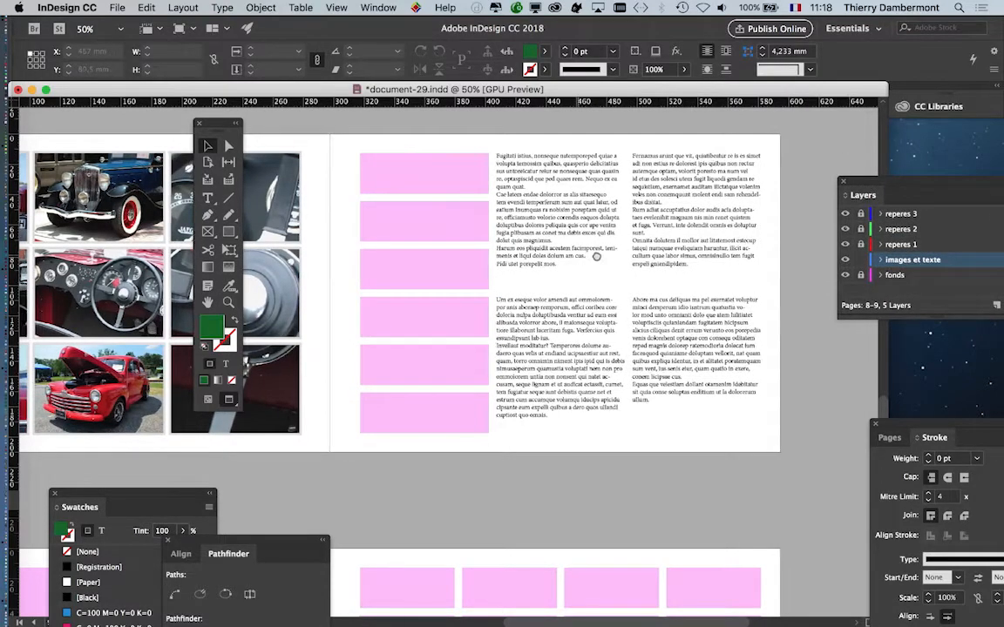
Save the document under the new name document-30.indd in document-27_Folder
click(117, 8)
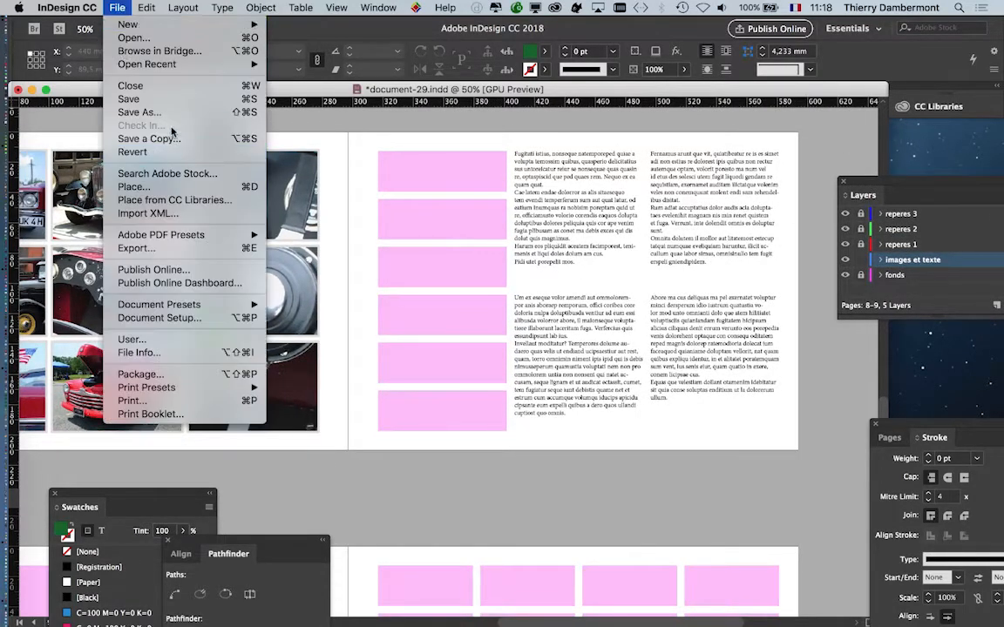
click(139, 112)
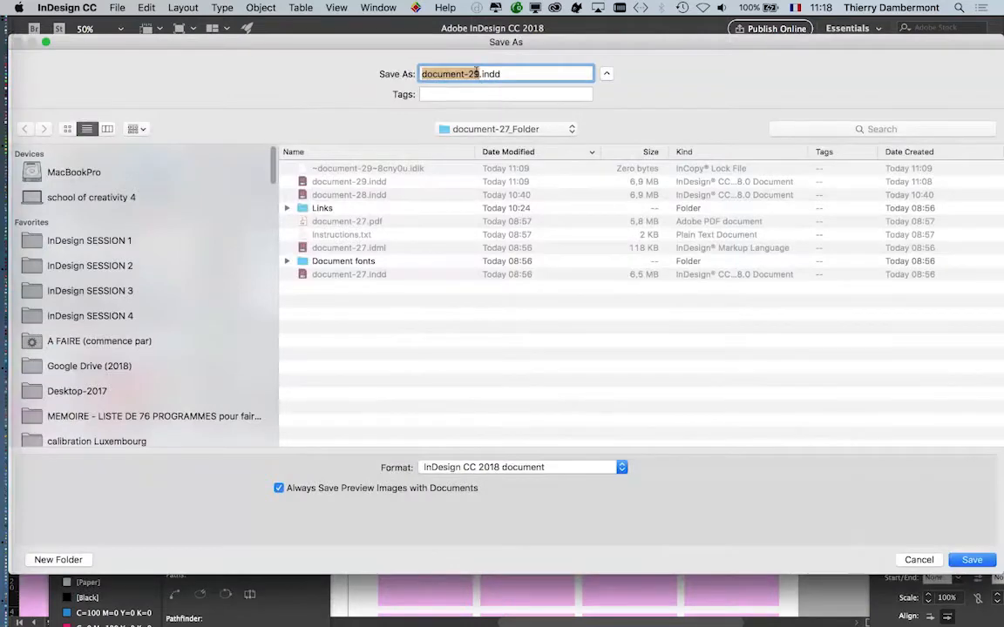
click(477, 75)
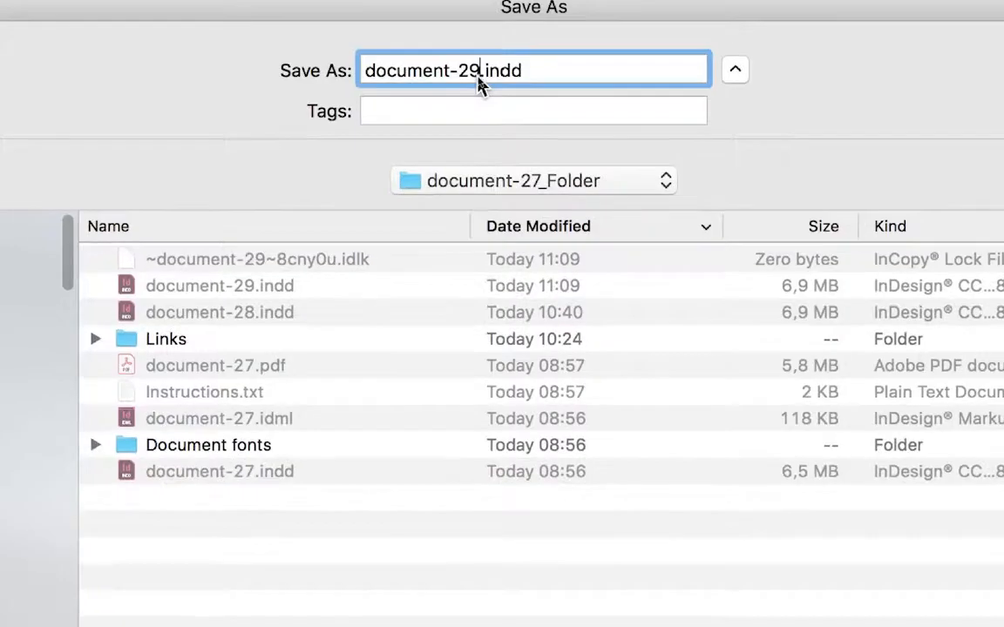
key(BackSpace)
key(BackSpace)
text(30)
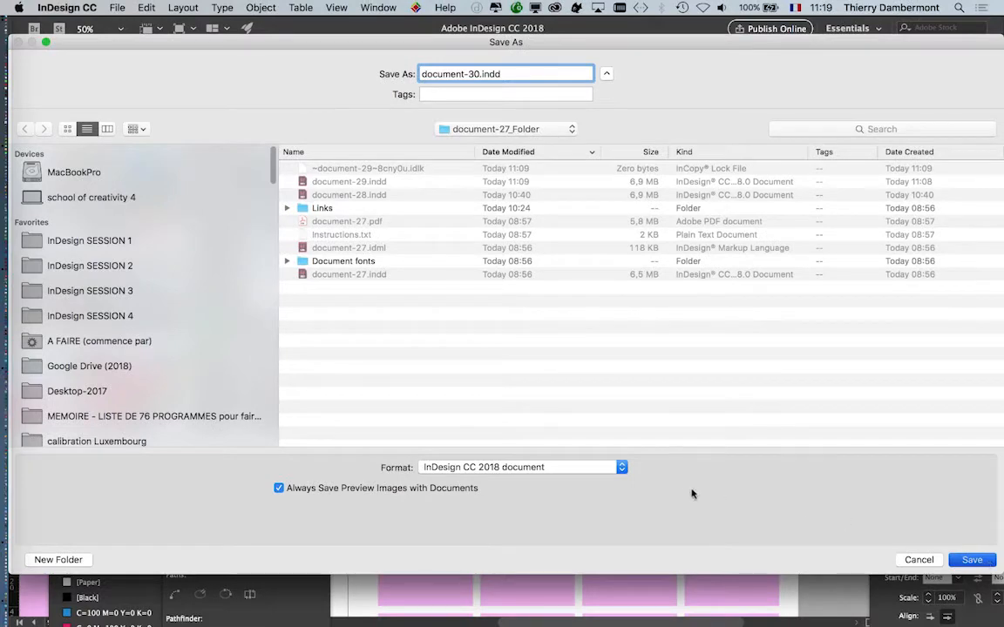
key(Return)
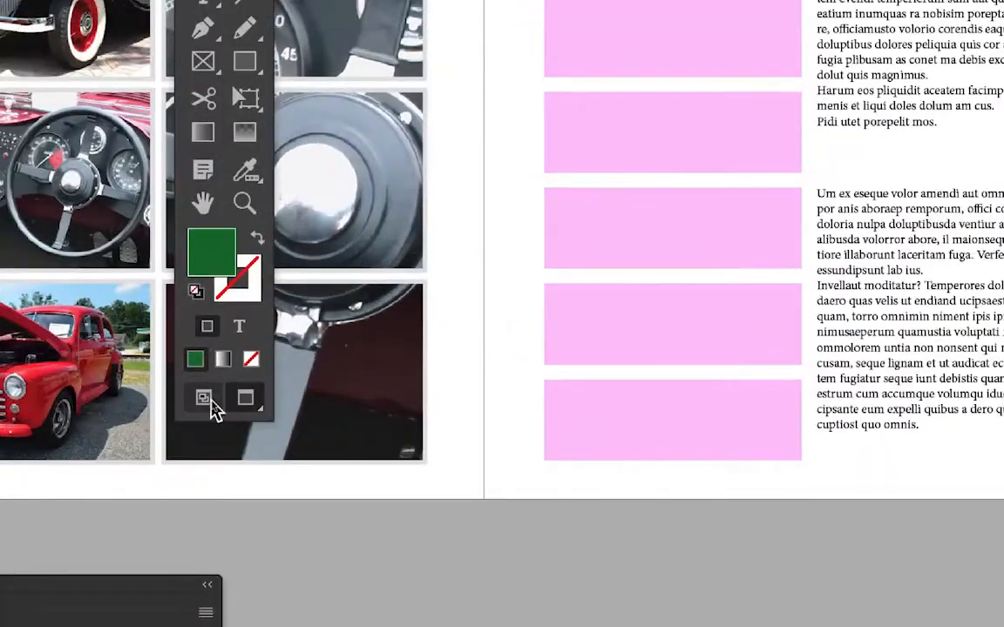
Return to the Normal view with guides and frame edges, and place the list of layers beside the page
click(214, 405)
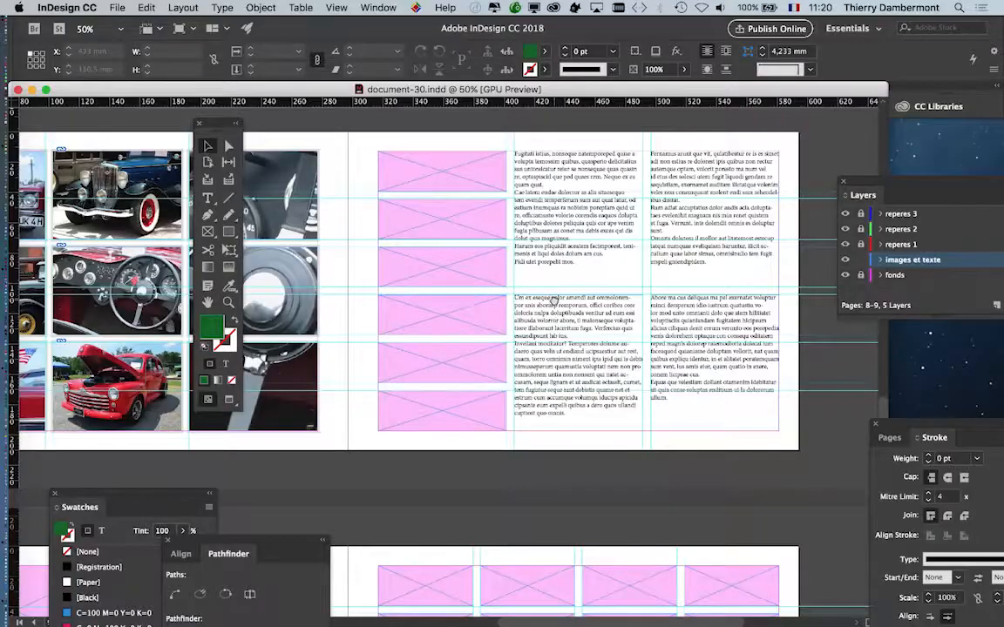
drag(554, 300, 188, 271)
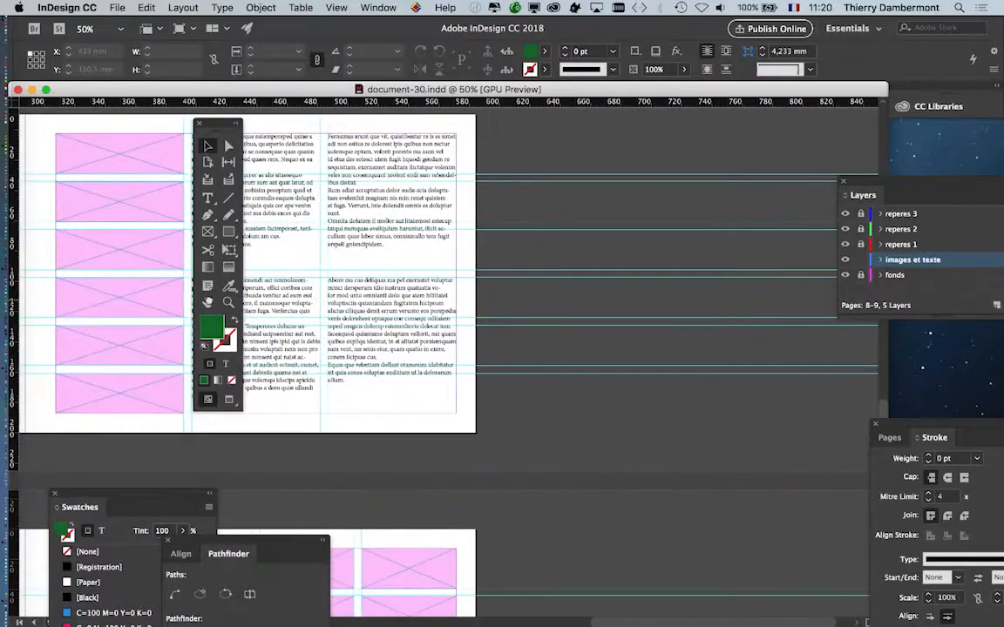
drag(300, 252, 252, 277)
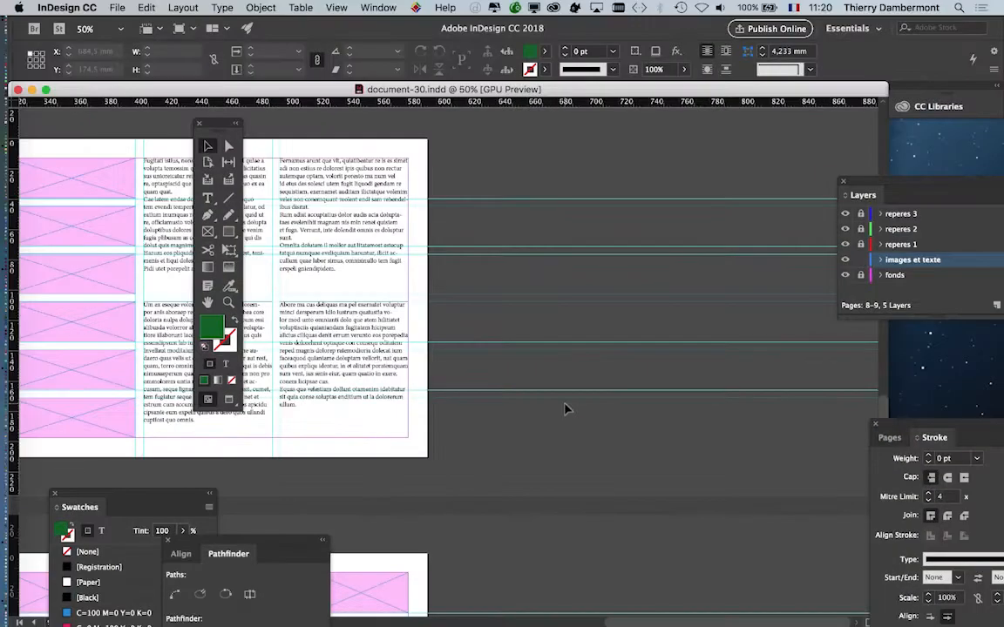
drag(869, 192, 732, 154)
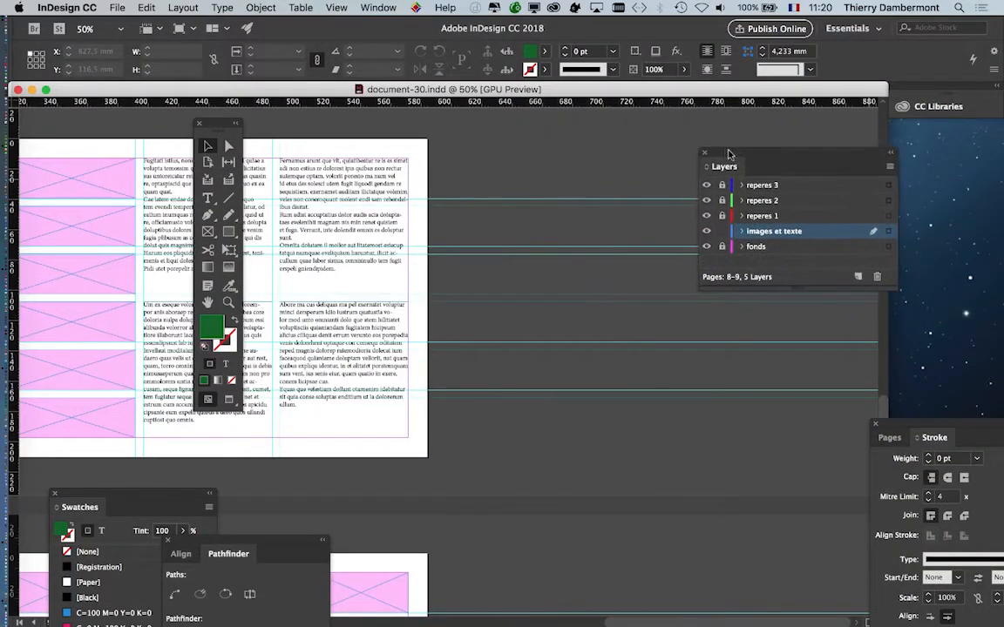
scroll(554, 279, up, 5)
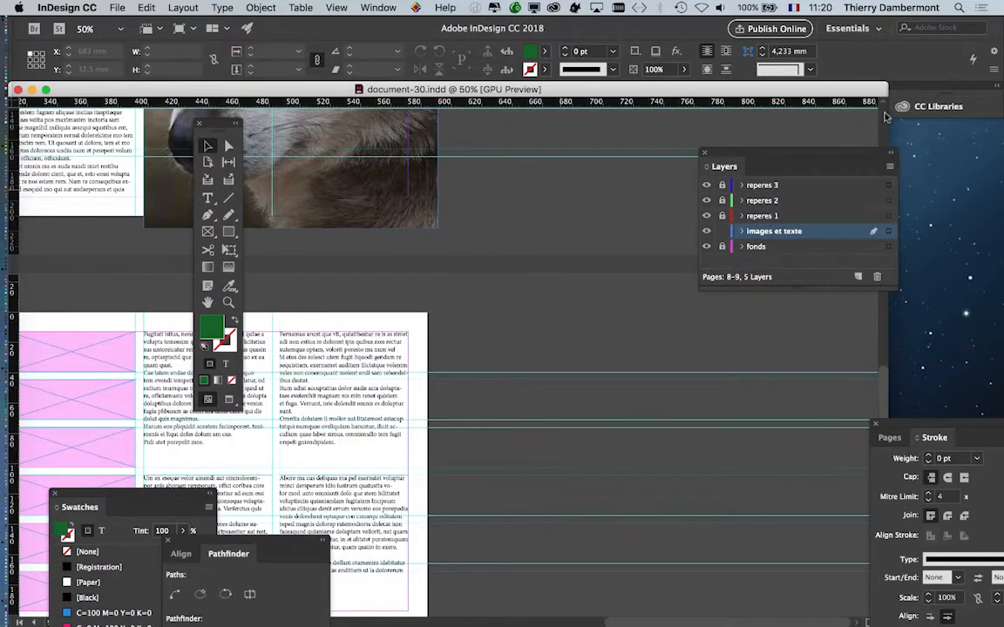
Reposition the list of layers beside the page and hide the guide layers reperes 3, reperes 2 and reperes 1
scroll(871, 122, down, 3)
drag(723, 155, 850, 162)
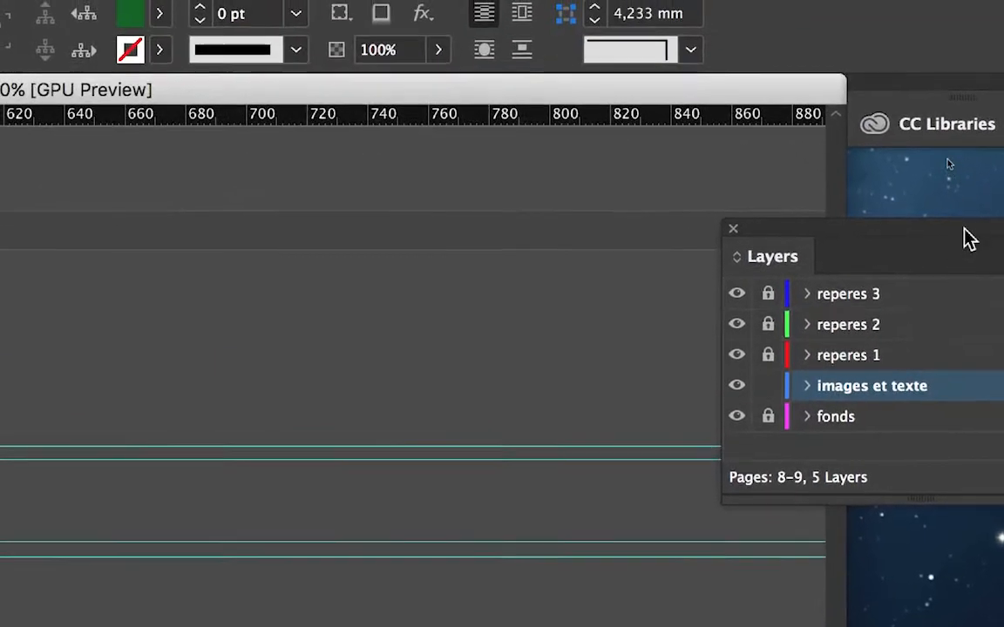
drag(954, 148, 505, 190)
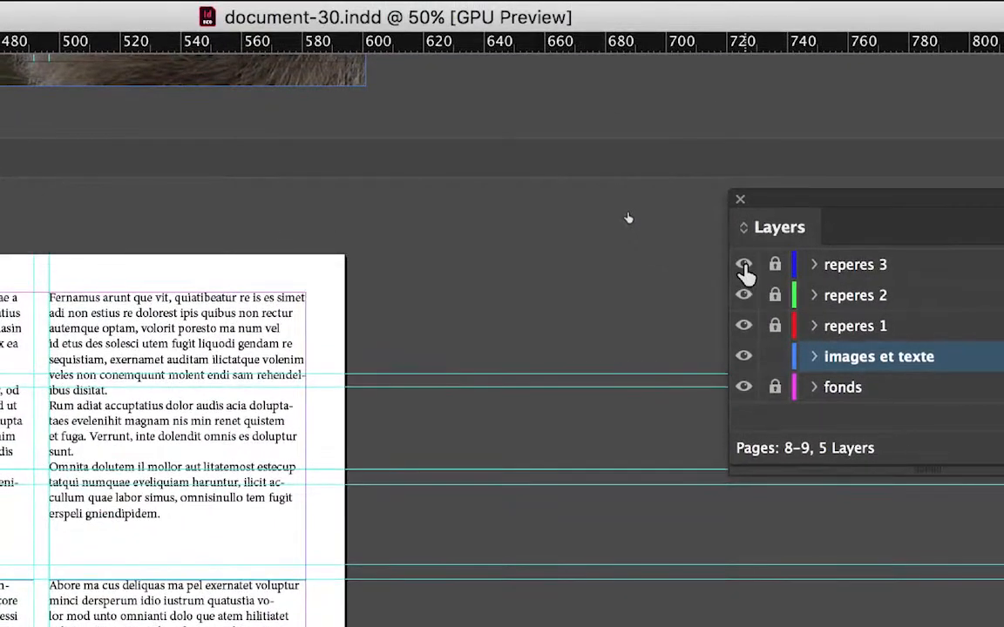
drag(745, 267, 746, 294)
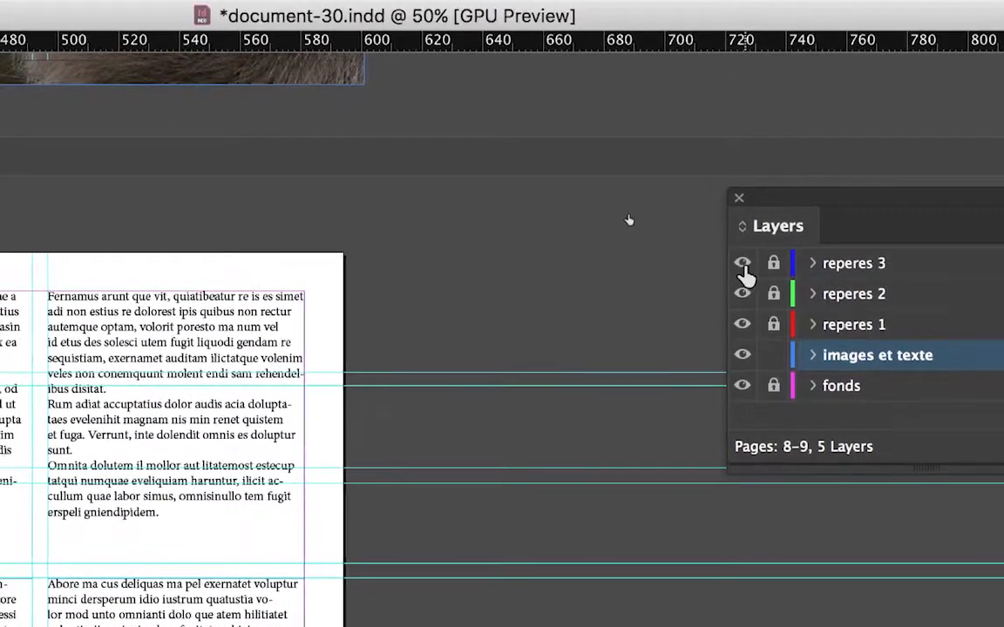
click(741, 302)
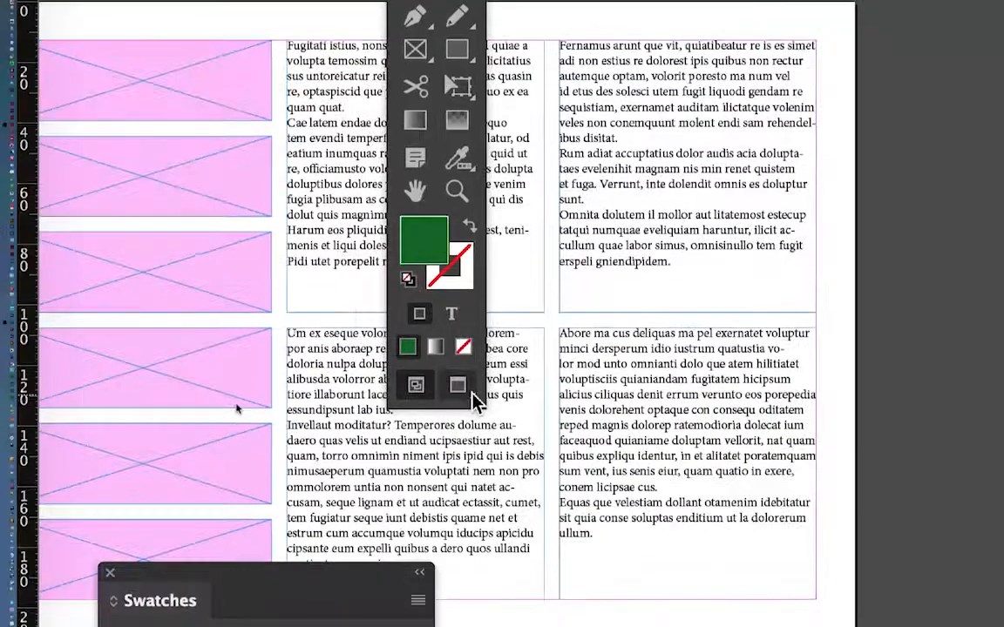
Preview the spread briefly, return to the Normal view and show the three reperes layers again
click(209, 394)
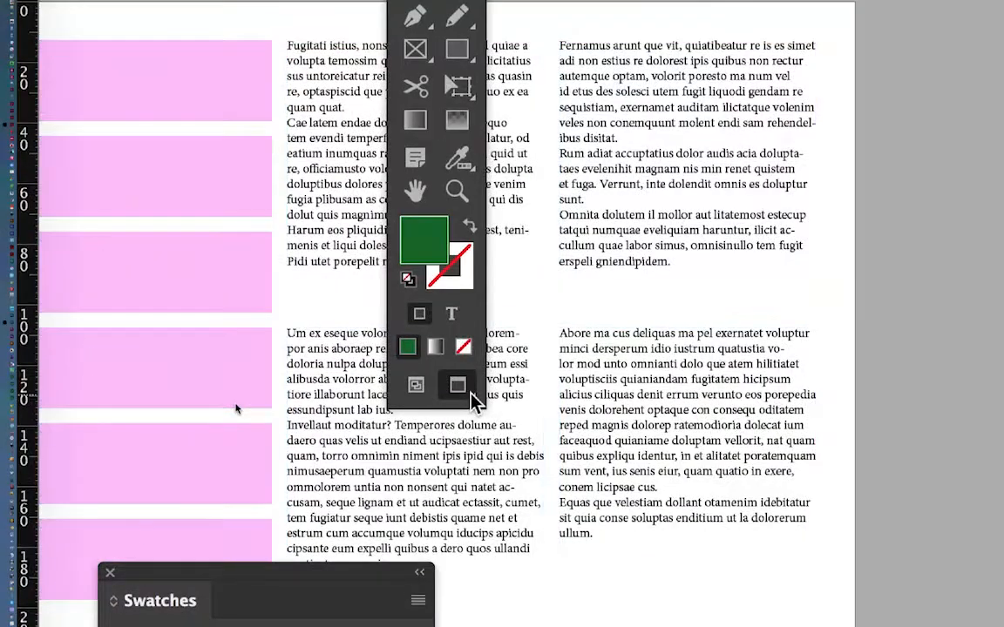
click(422, 387)
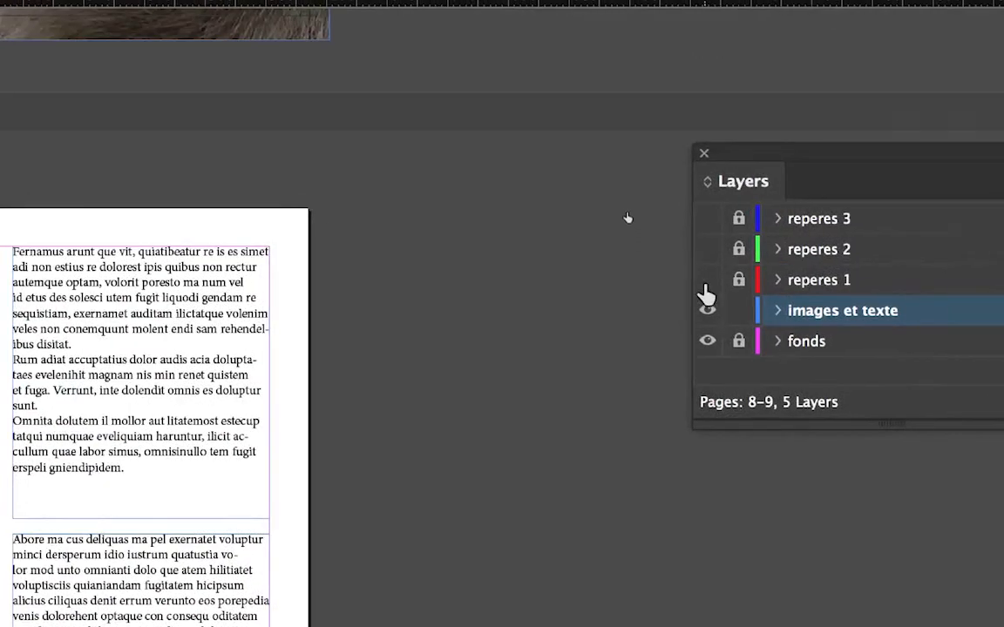
drag(707, 281, 707, 219)
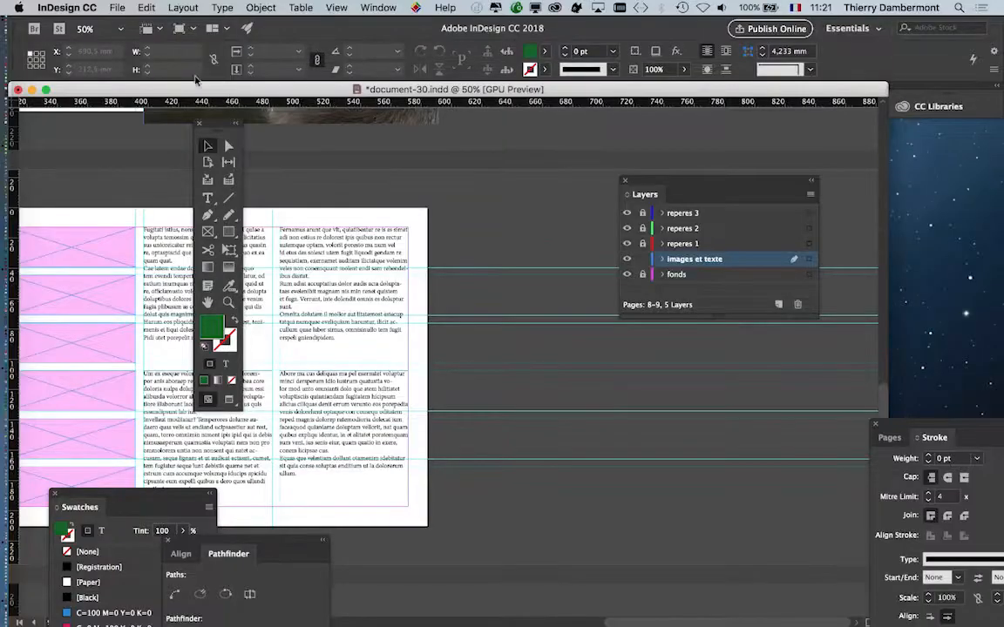
Check the pasteboard's horizontal and vertical margins in the Guides & Pasteboard preferences, then close them
click(74, 7)
mouse_move(74, 37)
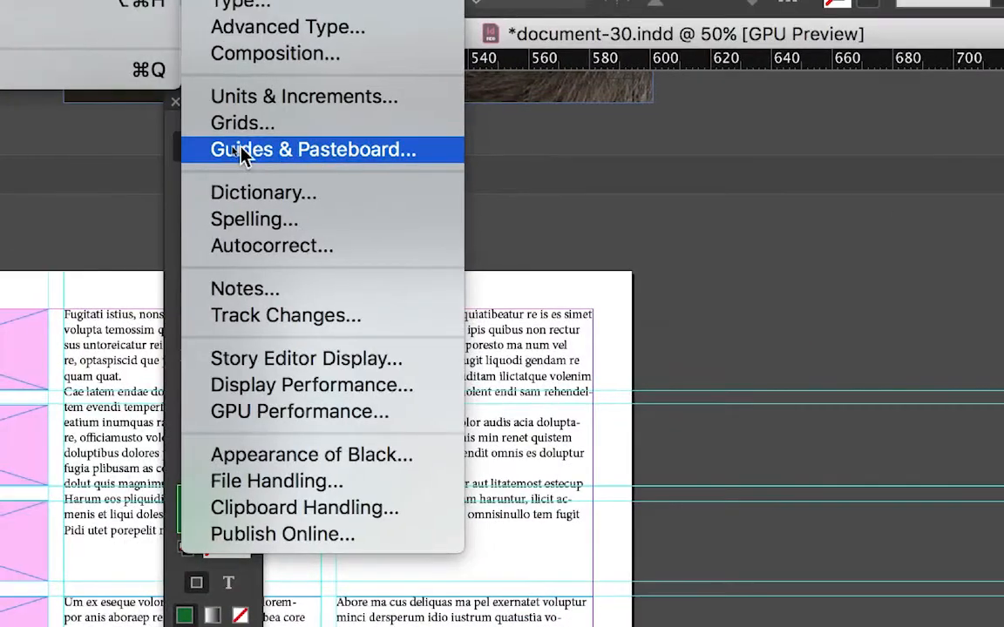
click(267, 153)
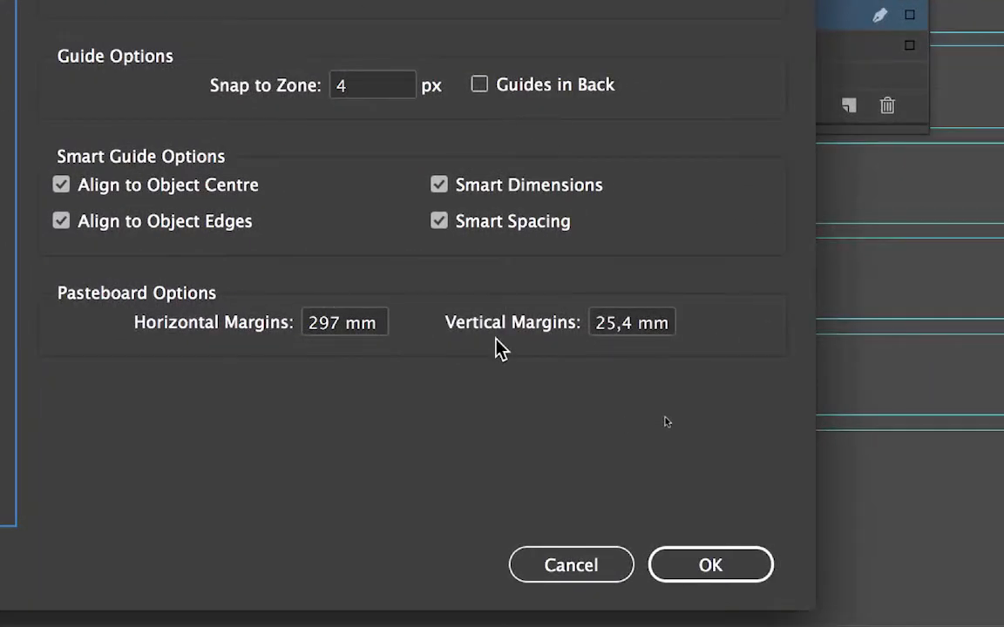
double_click(601, 324)
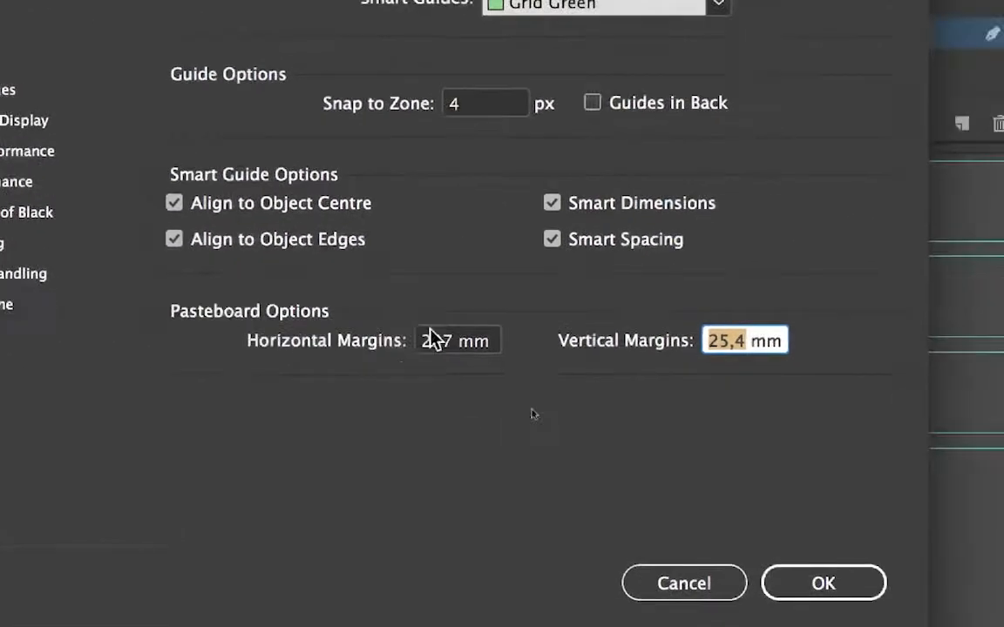
click(725, 581)
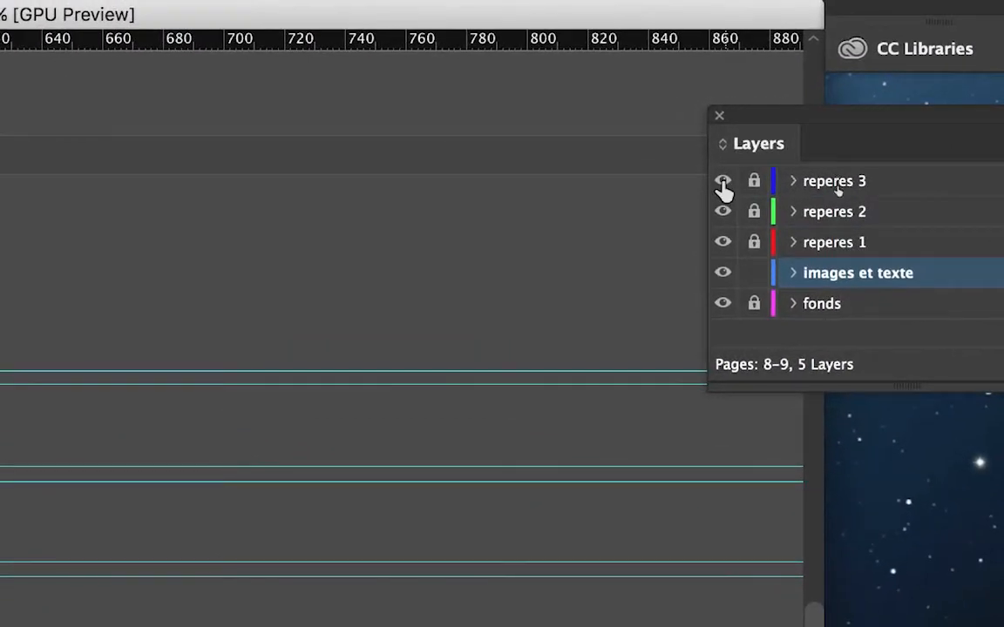
Hide the three reperes layers and draw a text frame about 221 mm wide and 90.5 mm high on the pasteboard beside the page
drag(722, 186, 723, 243)
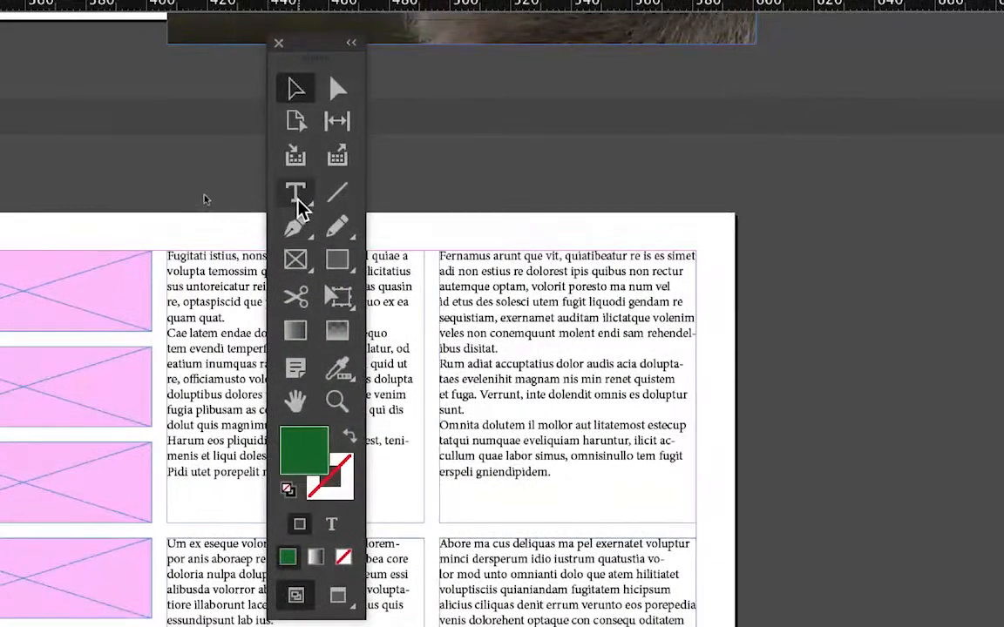
click(297, 207)
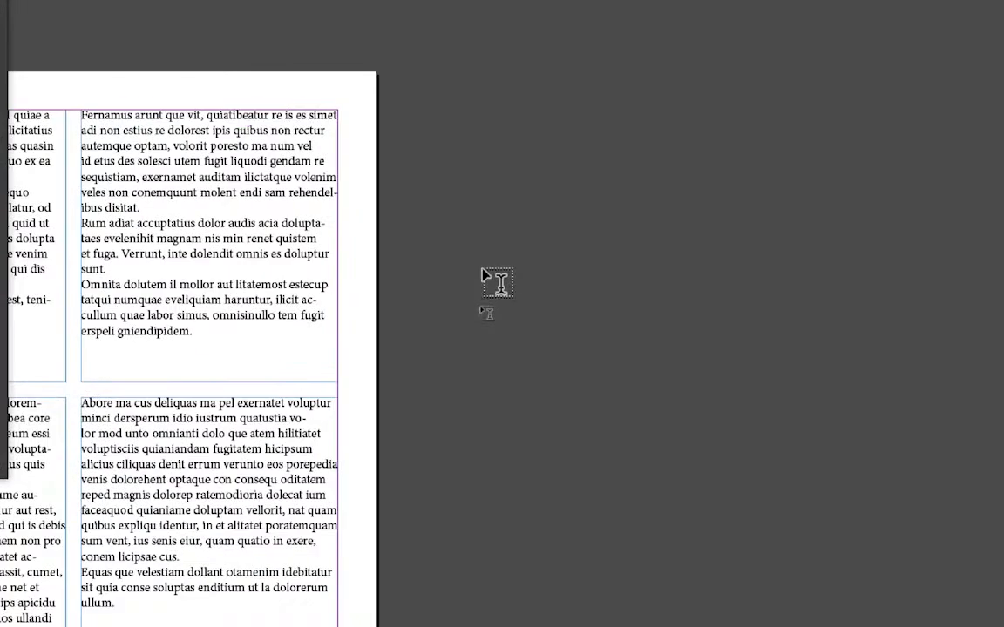
drag(484, 268, 1003, 522)
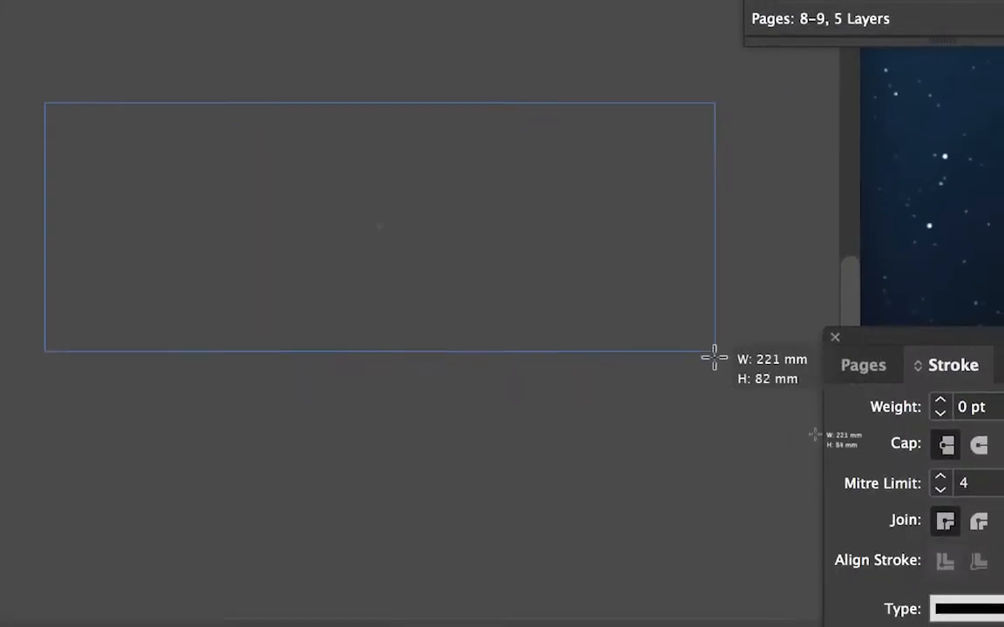
drag(714, 357, 715, 376)
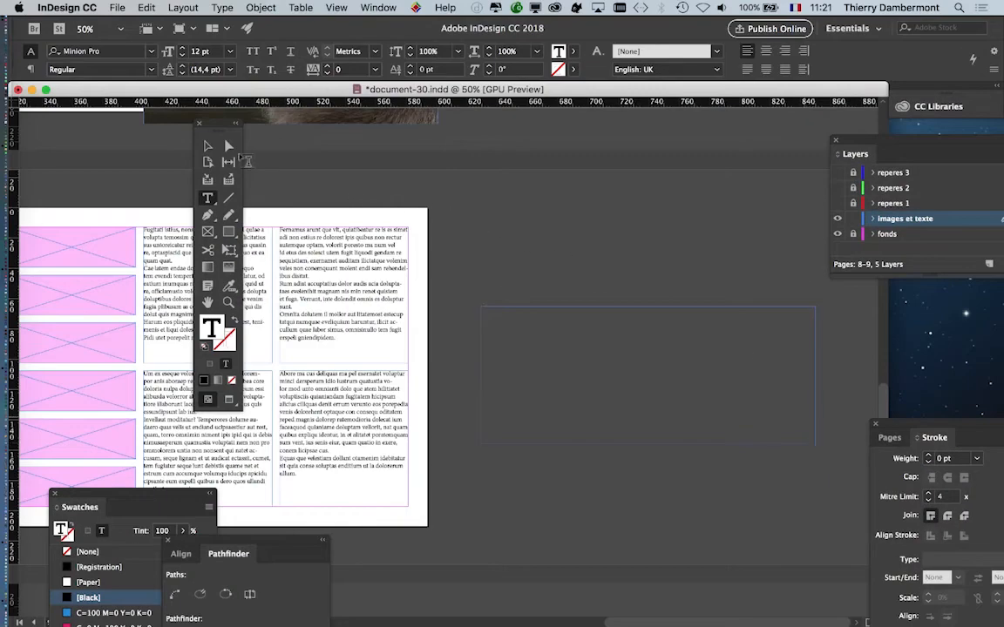
key(Escape)
key(t)
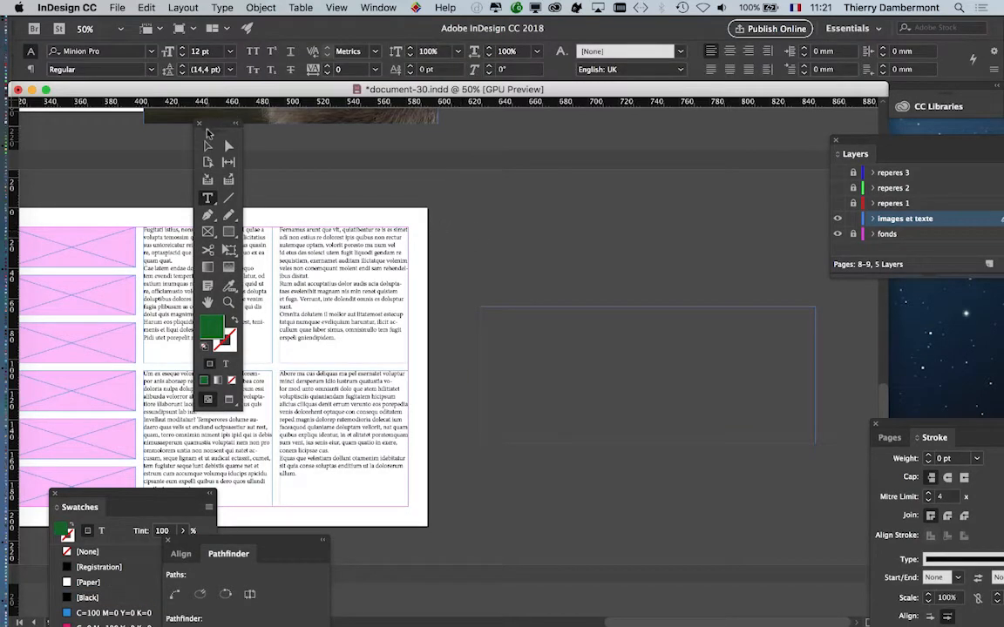
click(207, 301)
drag(485, 304, 589, 302)
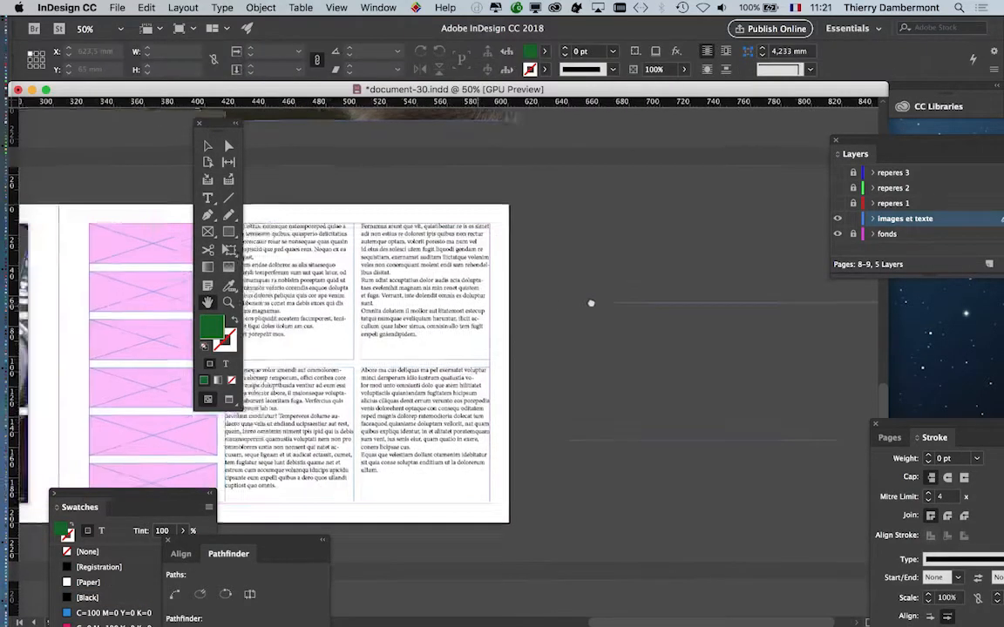
key(super+minus)
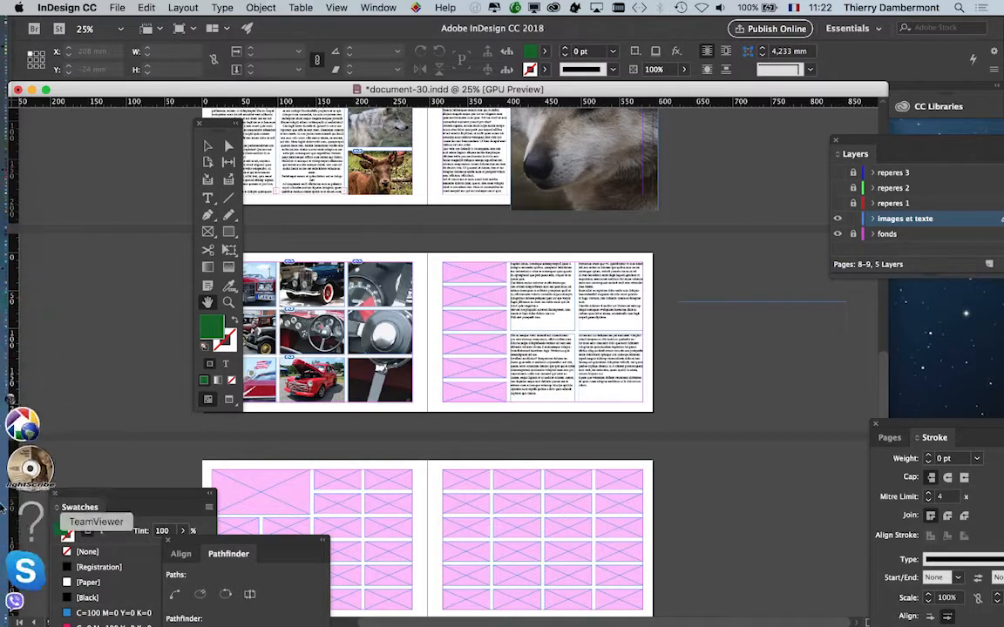
click(21, 547)
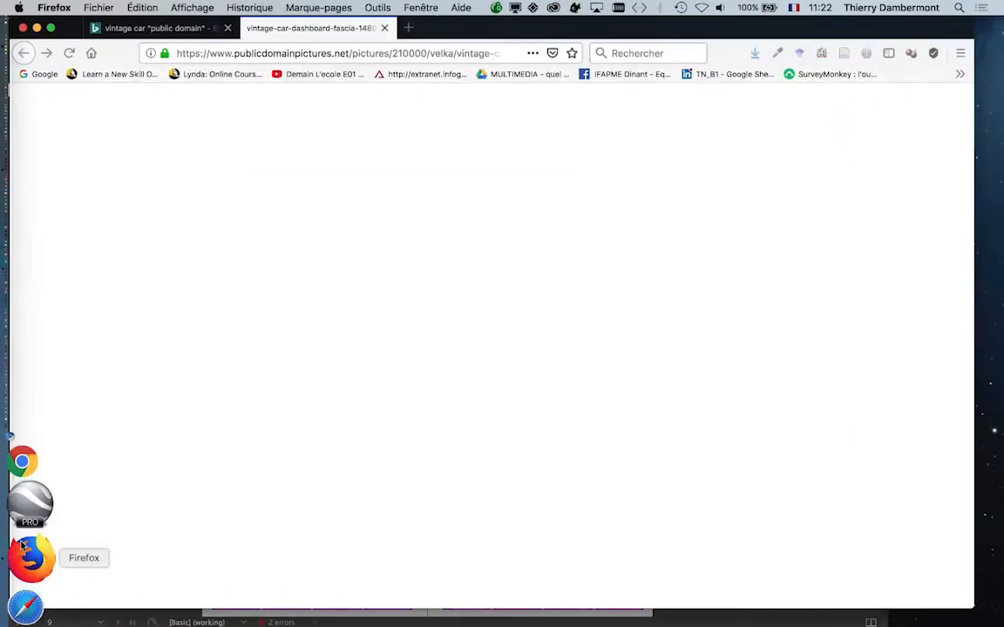
key(super+m)
click(744, 322)
drag(800, 334, 791, 337)
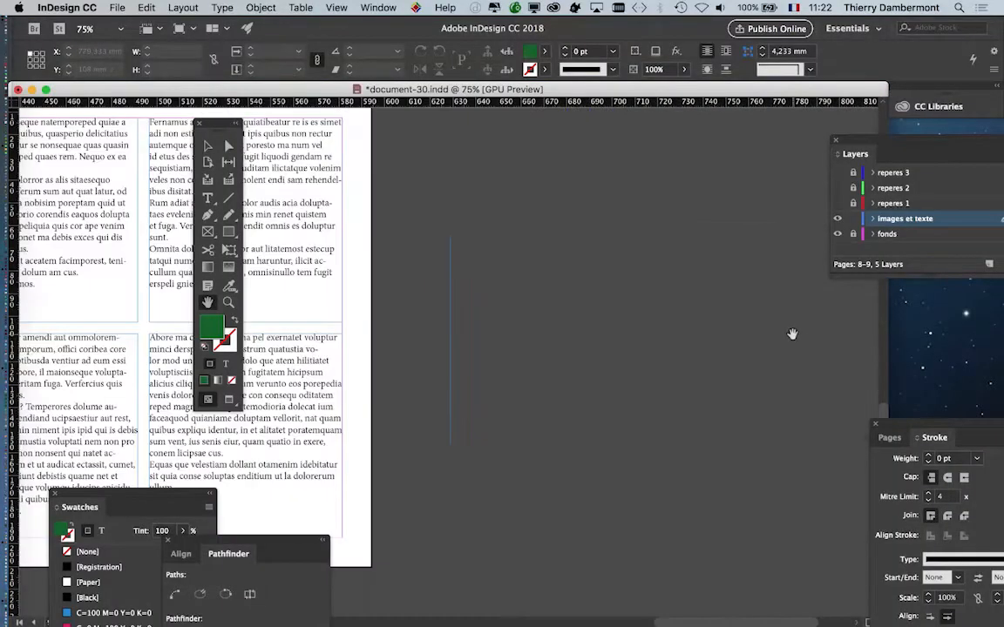
Enter the title "Vintage cars !" in the pasteboard text frame, with no space after the V
drag(544, 309, 242, 220)
click(208, 200)
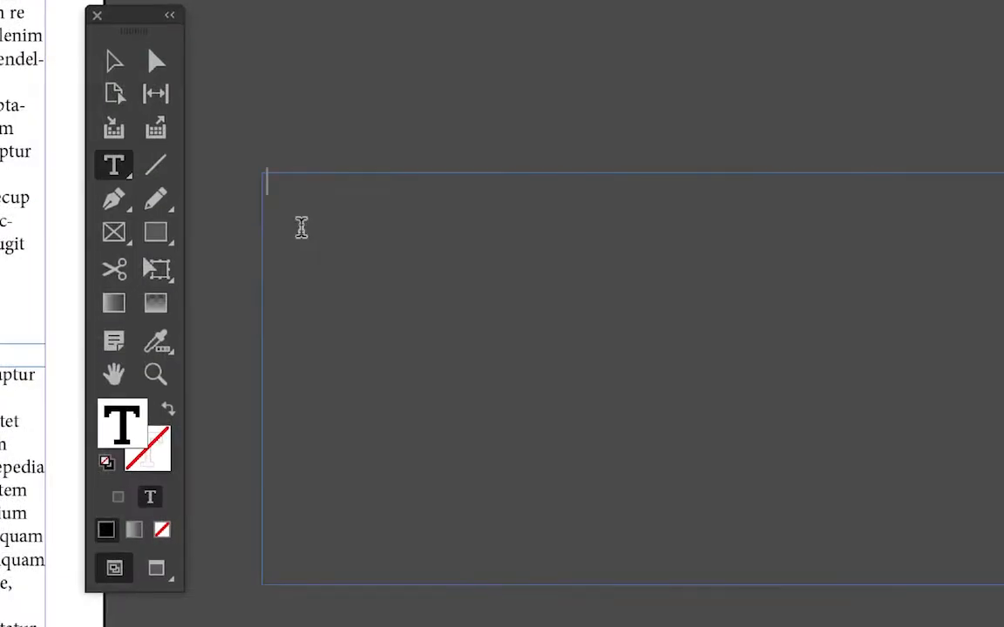
text(V intage cars !)
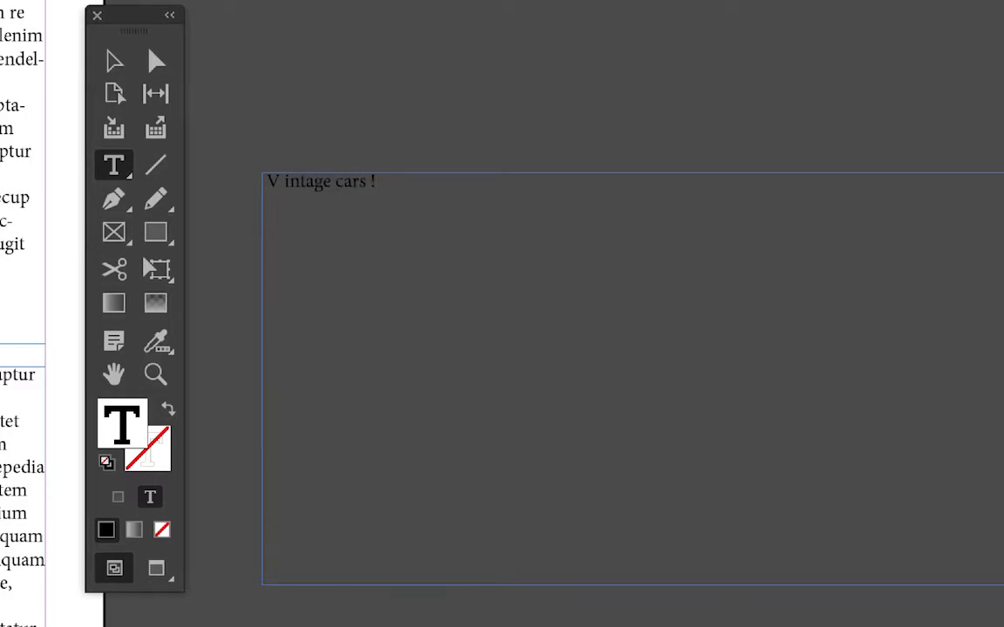
click(283, 196)
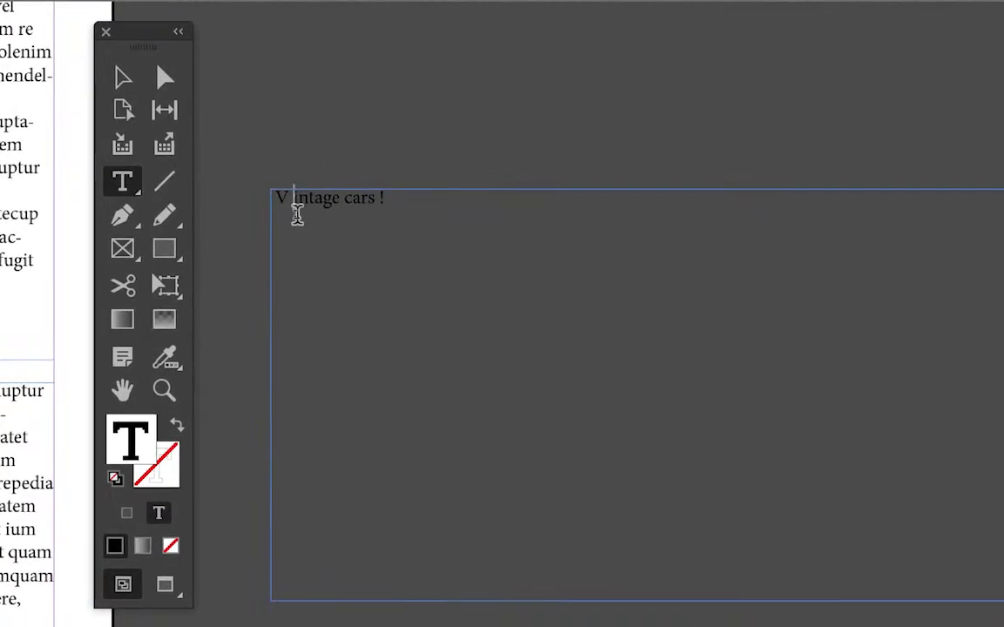
key(Escape)
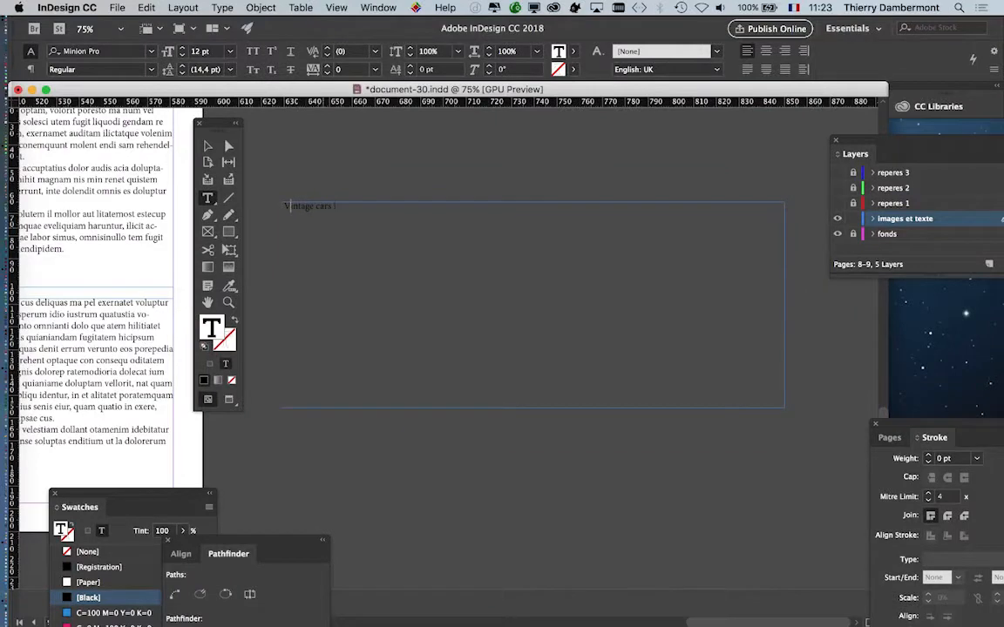
Select the title's text frame as a whole and open its Character settings, keeping the title clear of floating tools
click(208, 146)
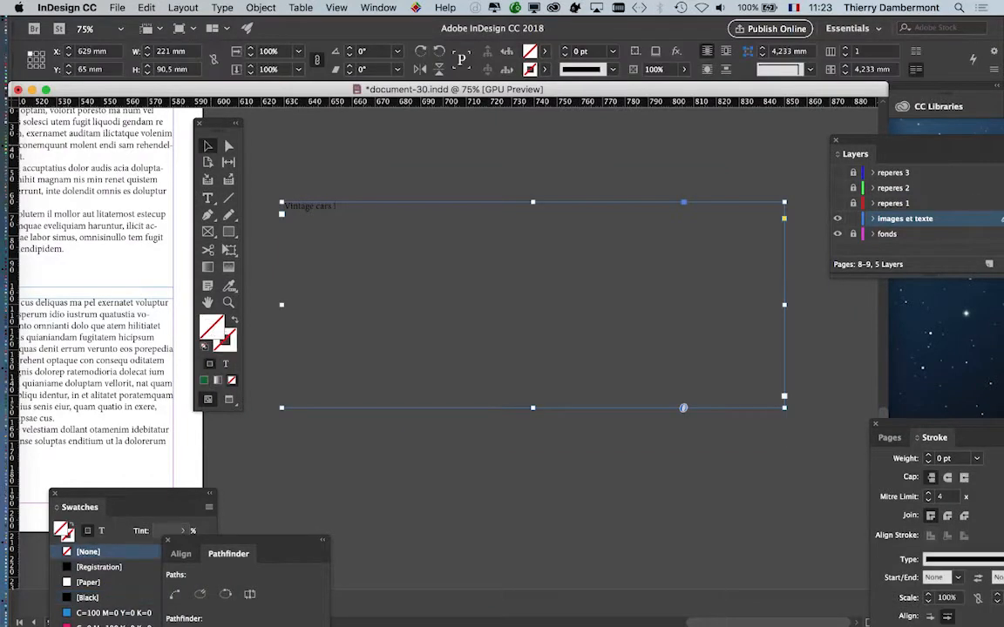
drag(216, 123, 147, 136)
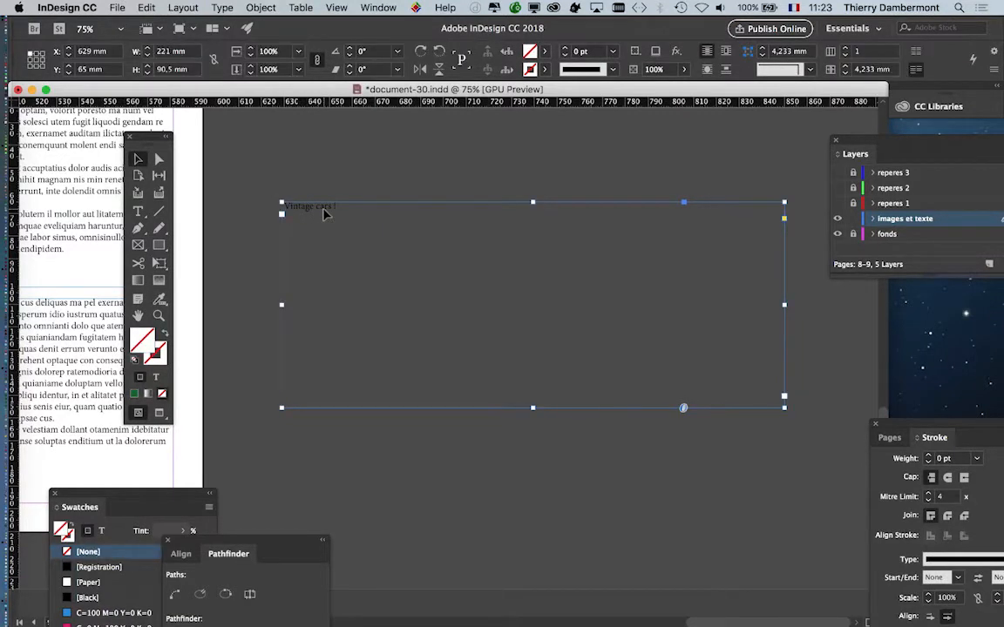
click(223, 8)
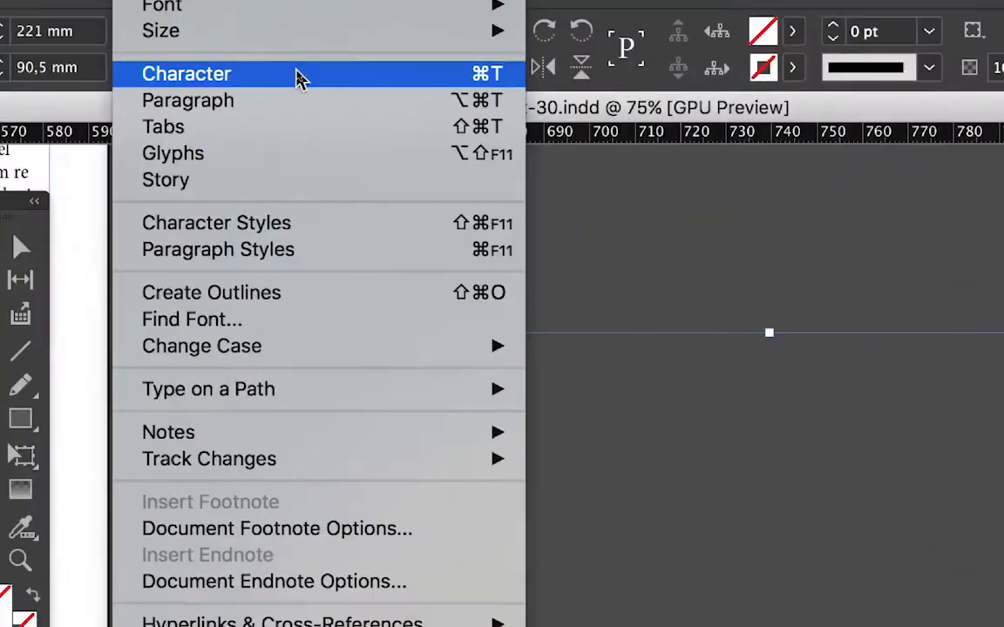
click(296, 78)
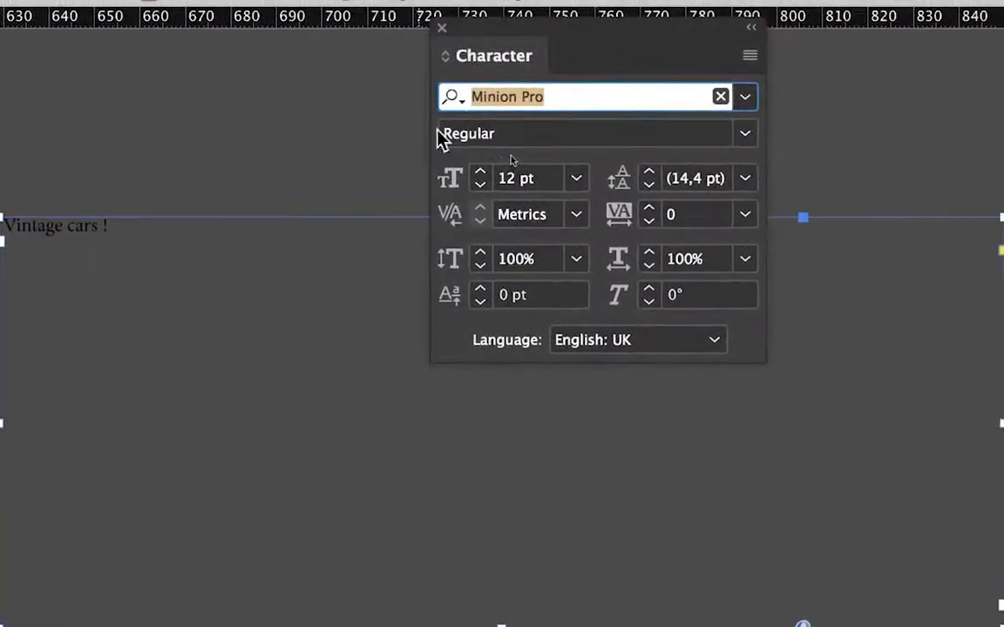
drag(441, 102, 332, 171)
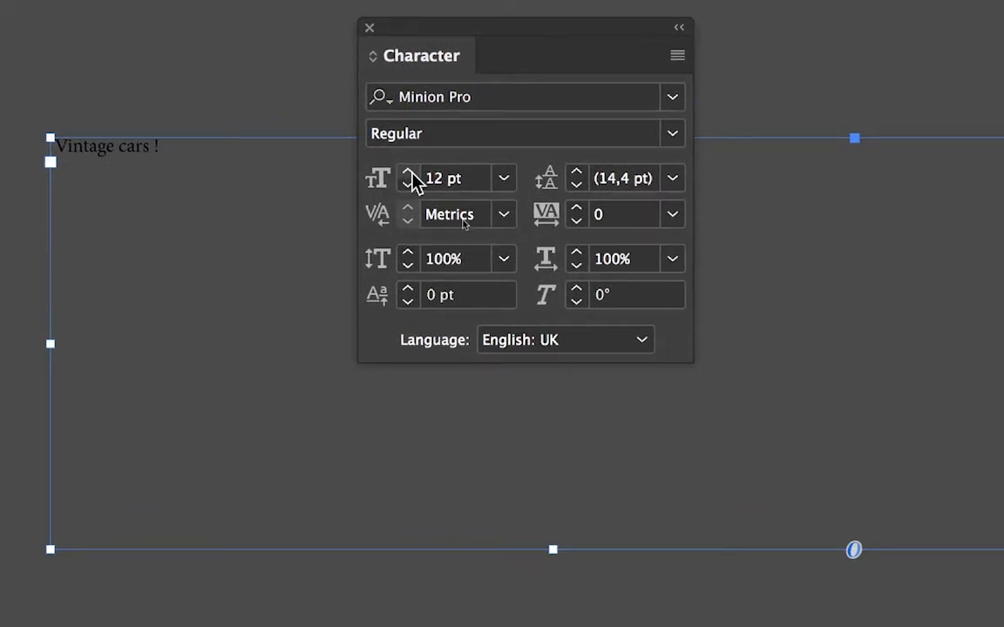
Increase the title's font size to 90 pt for the whole text frame
click(410, 173)
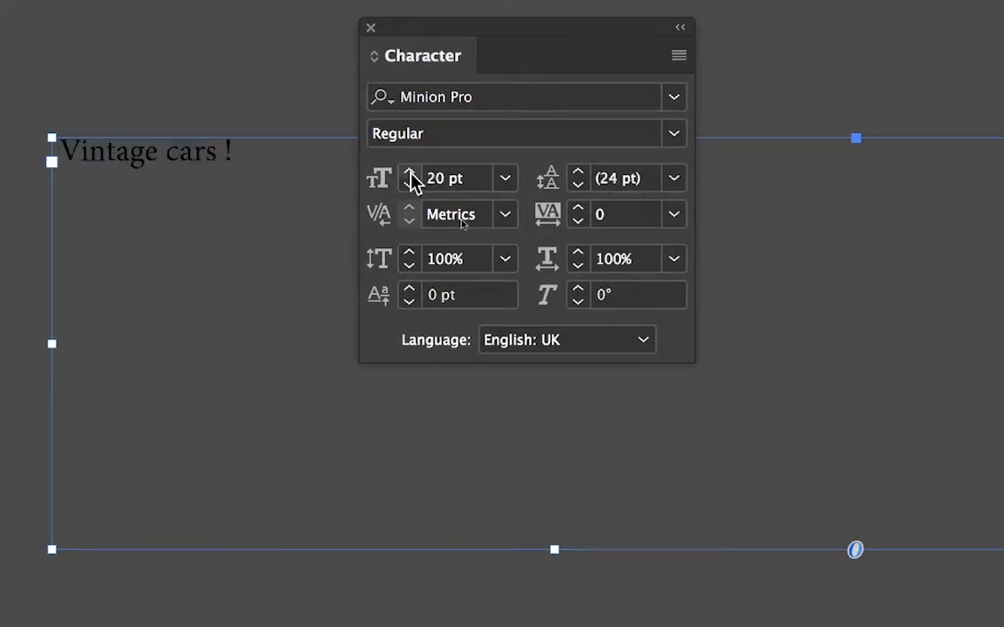
click(410, 174)
click(410, 175)
click(409, 175)
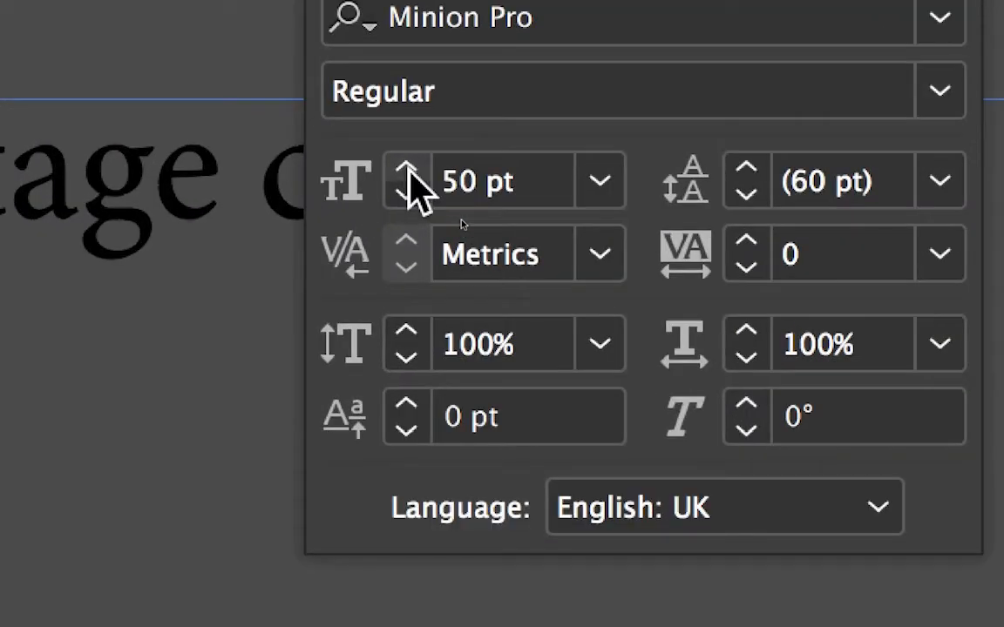
click(409, 175)
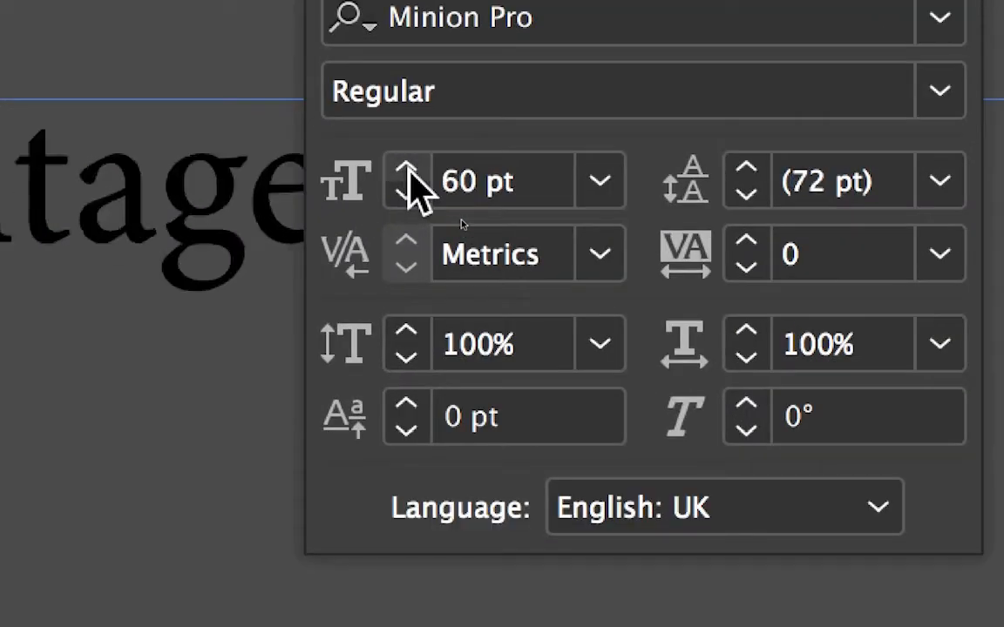
click(409, 174)
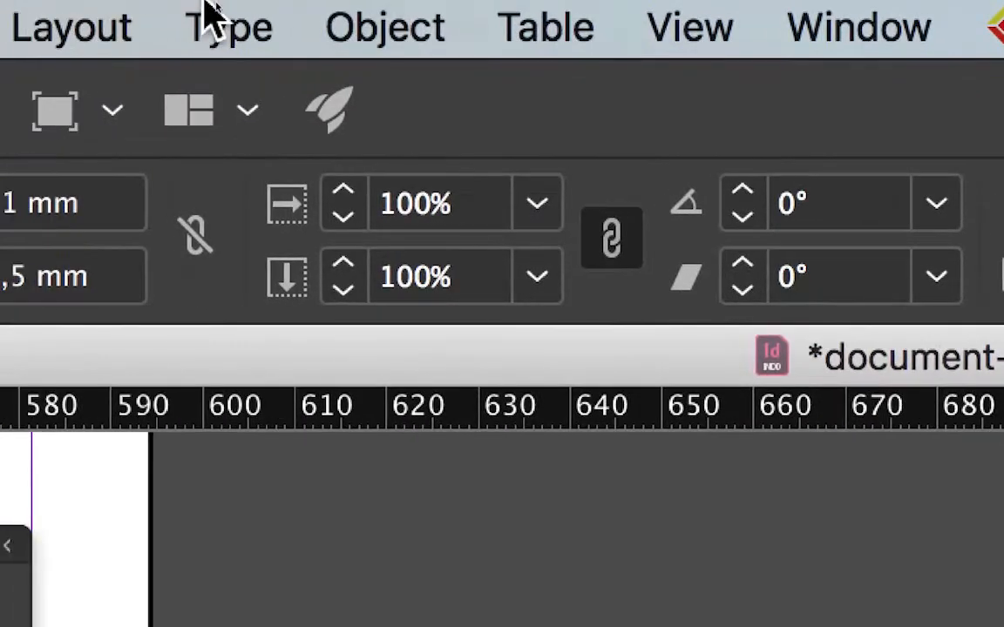
click(209, 16)
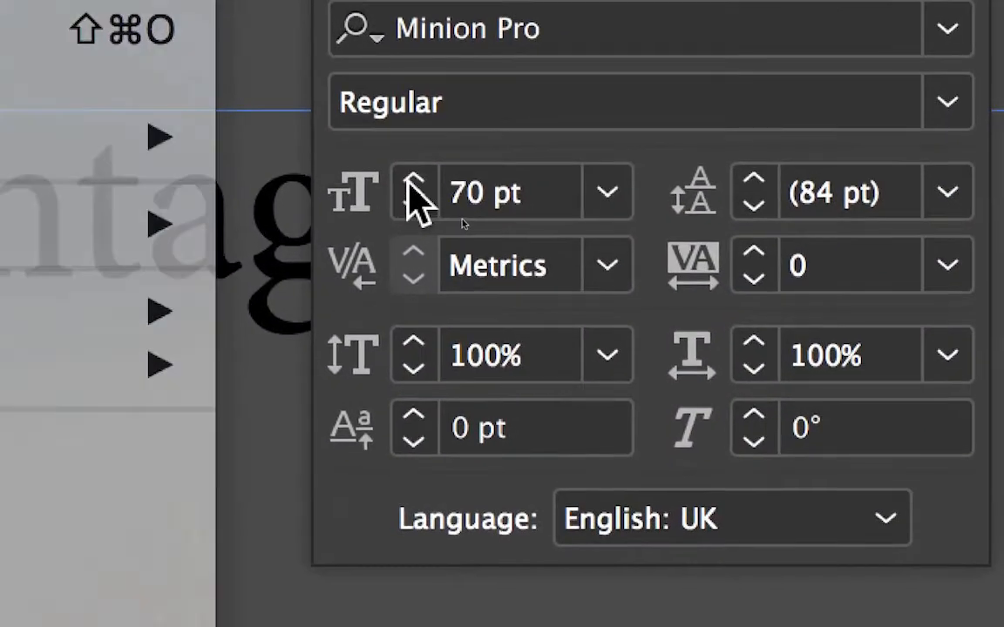
click(416, 190)
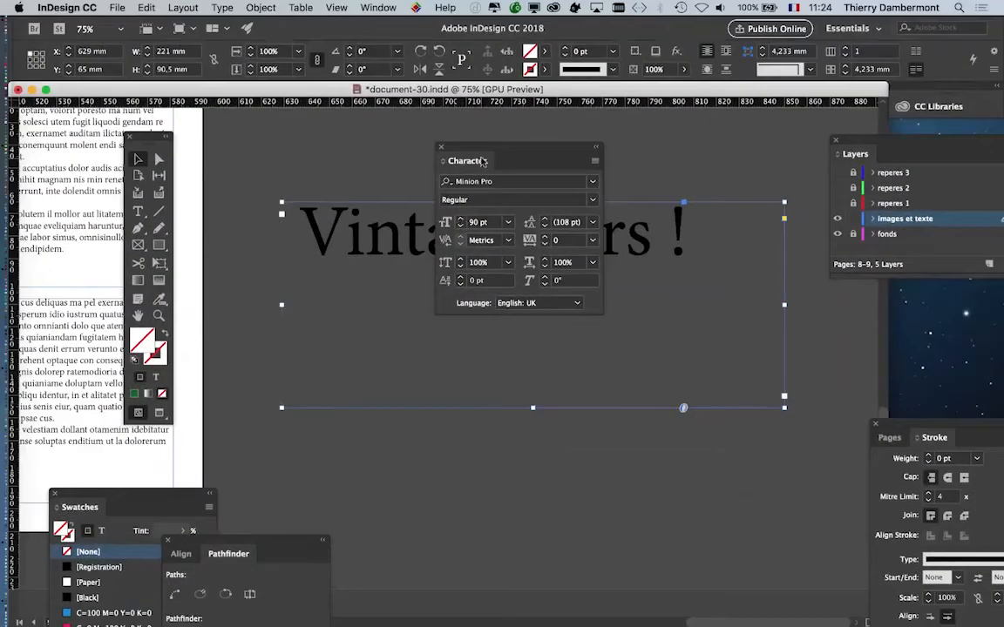
Enlarge the "Vintage cars !" title to 100 pt, keep its Character settings clear of the text and close the layer list
drag(491, 153, 774, 429)
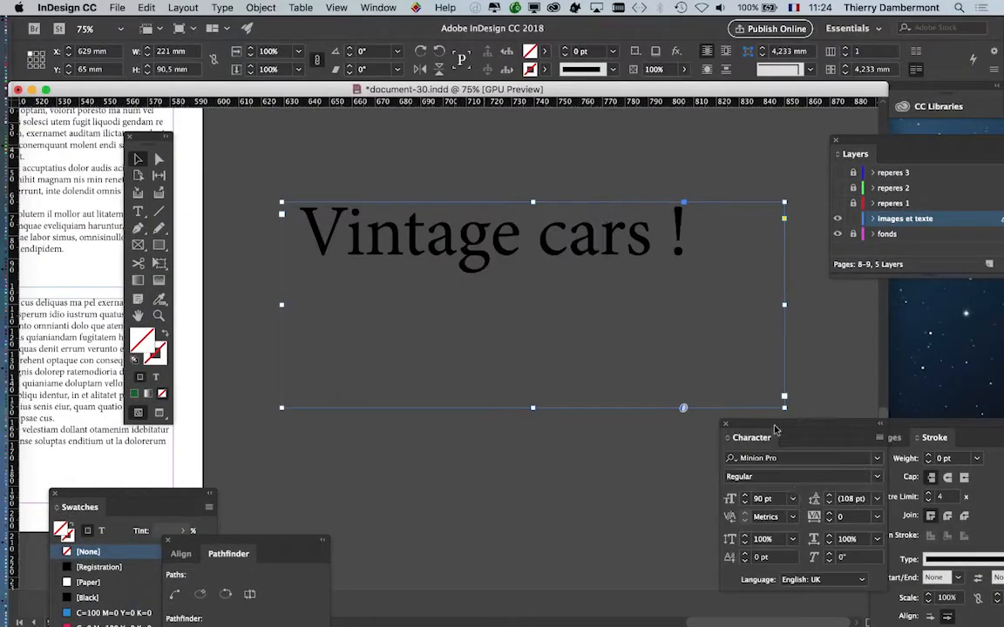
click(746, 498)
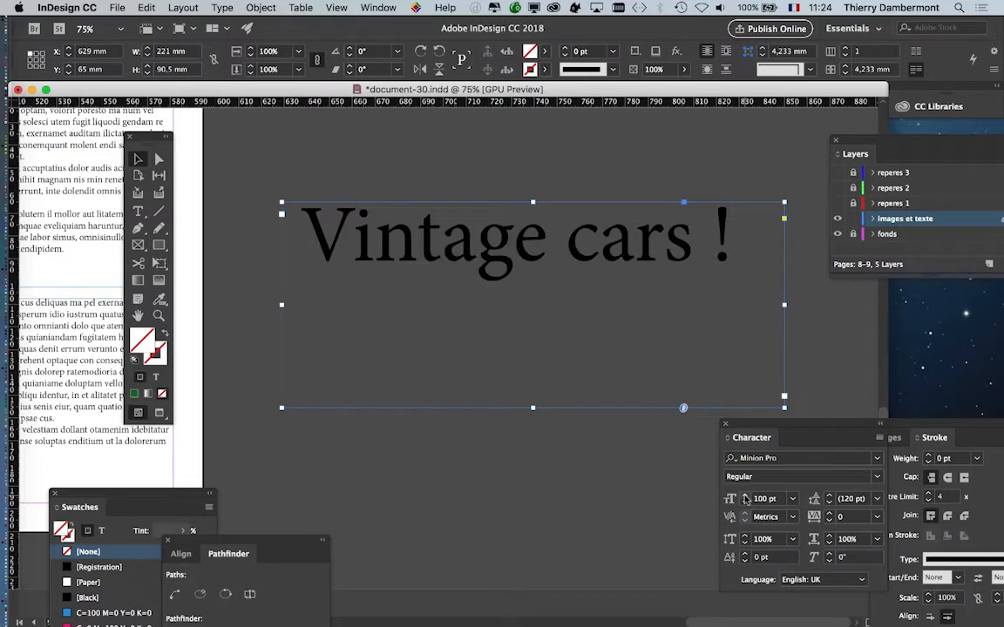
drag(775, 427, 836, 341)
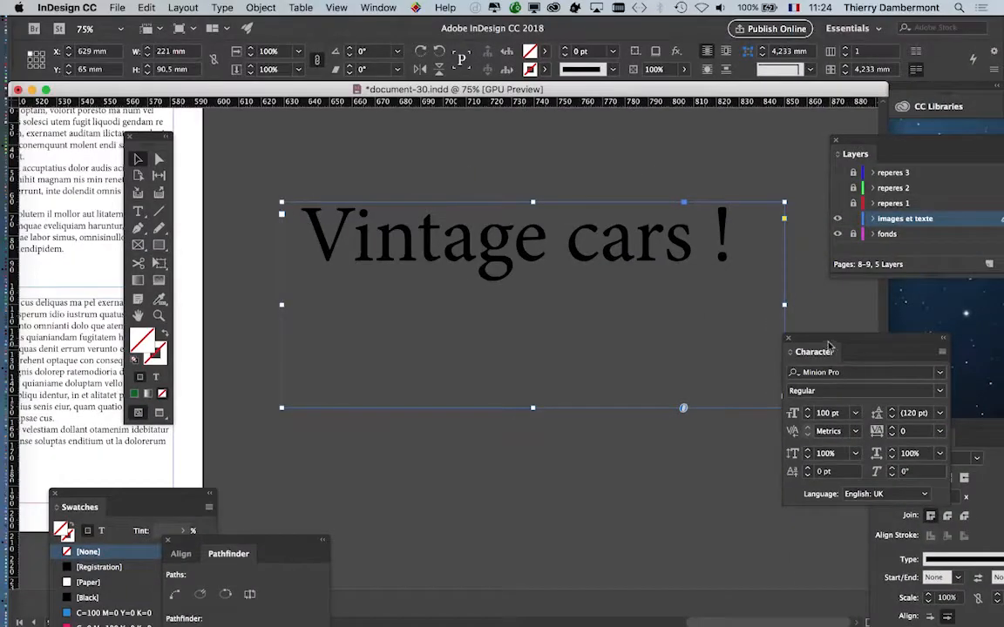
drag(820, 340, 791, 150)
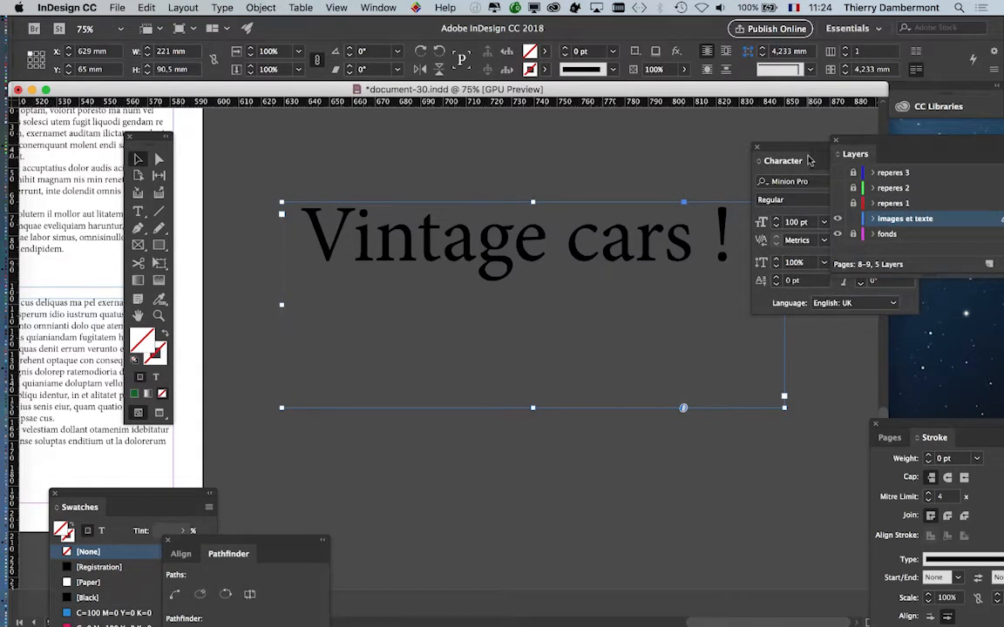
mouse_move(809, 161)
mouse_down()
mouse_move(806, 150)
mouse_move(784, 197)
mouse_move(785, 294)
mouse_move(795, 168)
mouse_move(817, 160)
mouse_up()
click(834, 142)
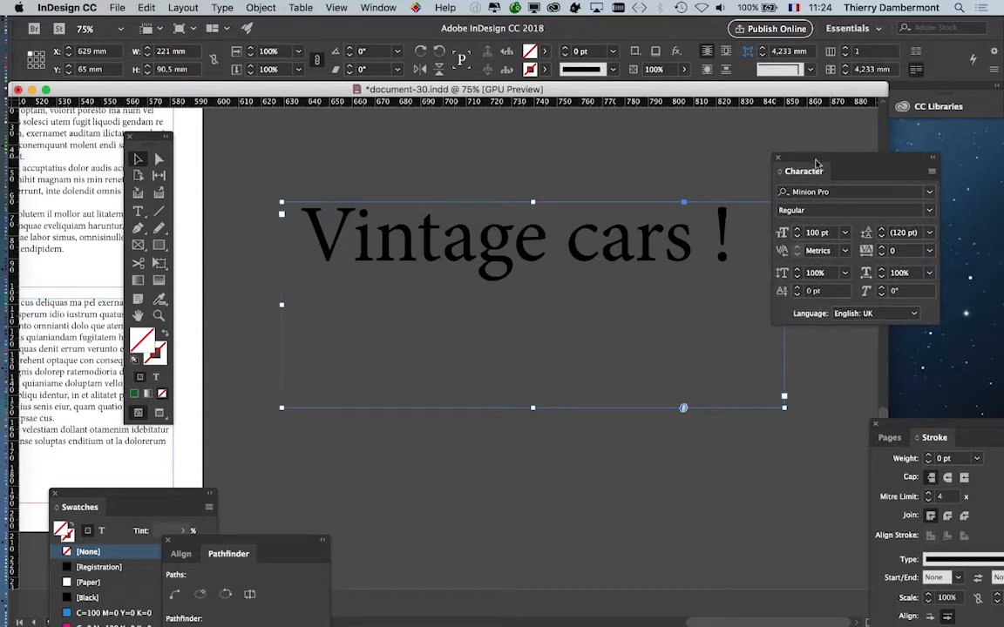
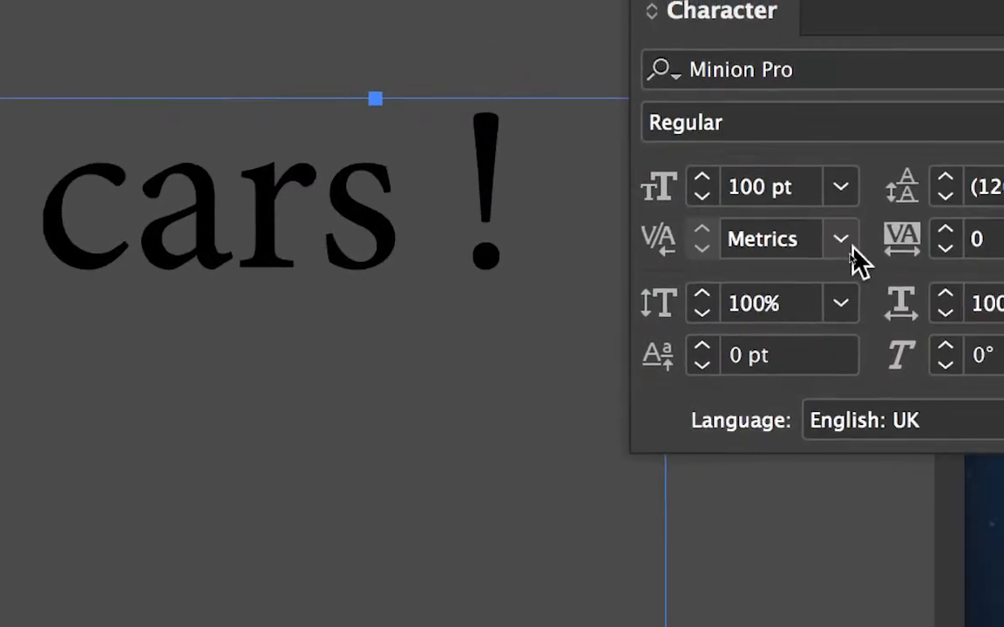
Set the kerning of the "Vintage cars !" title to Optical and check the letter spacing
click(977, 192)
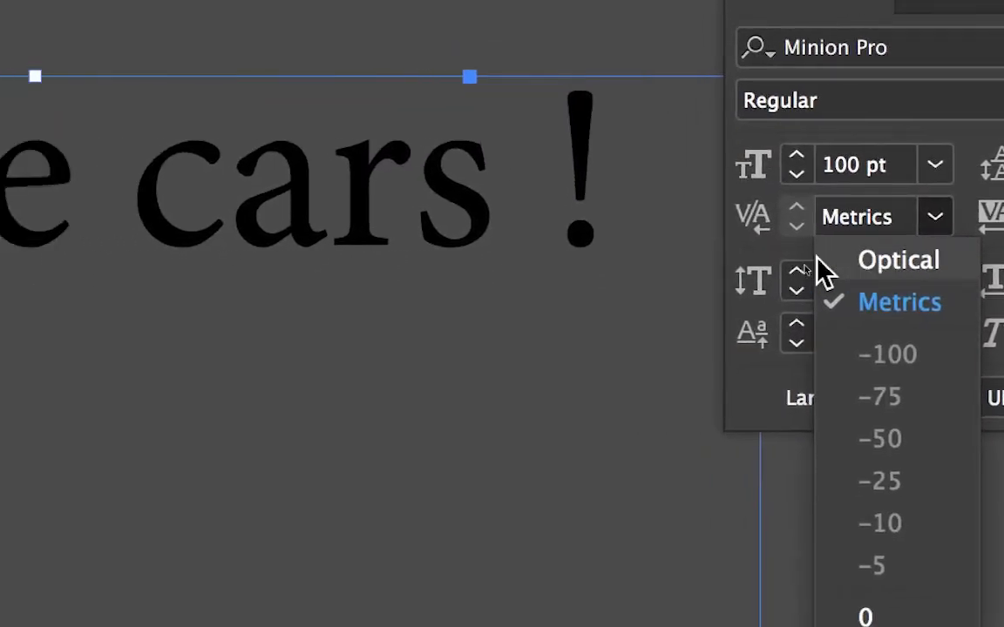
click(828, 266)
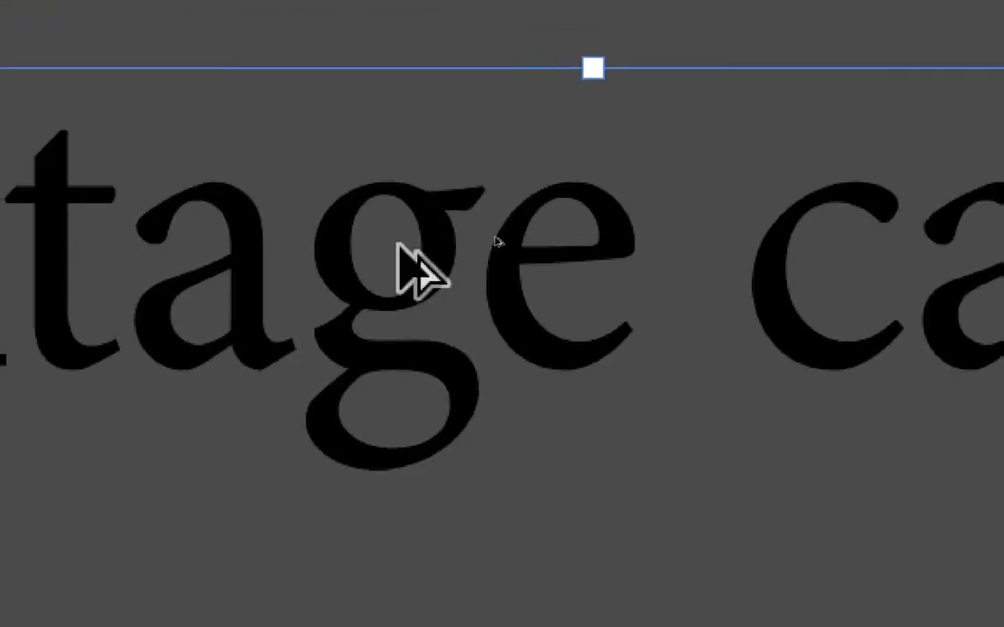
scroll(567, 261, left, 10)
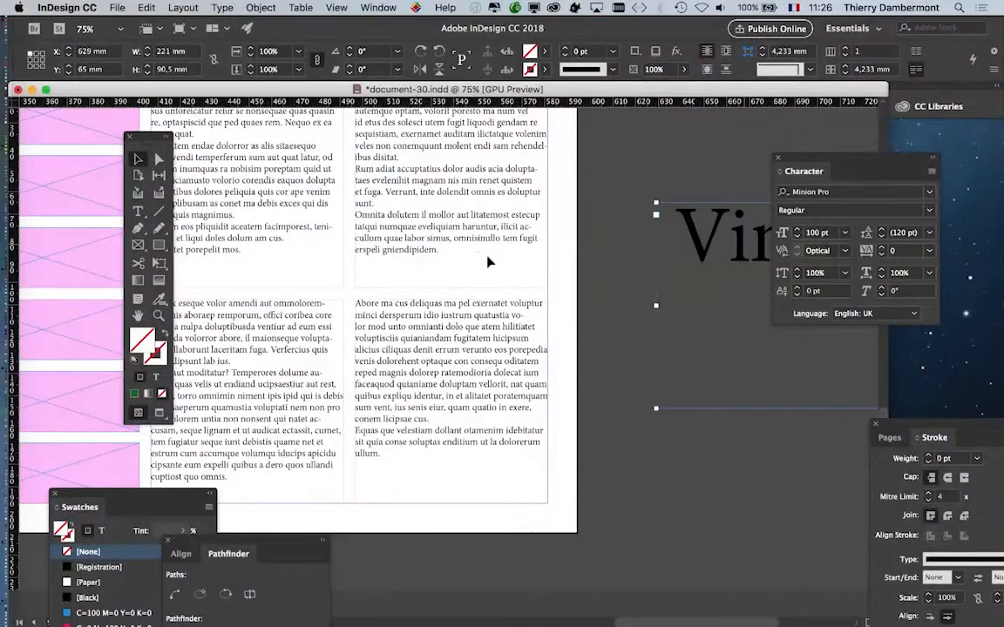
scroll(456, 302, right, 10)
Switch to Firefox, close the "tilting monitor" search page and search Google for "kerning game"
mouse_move(26, 497)
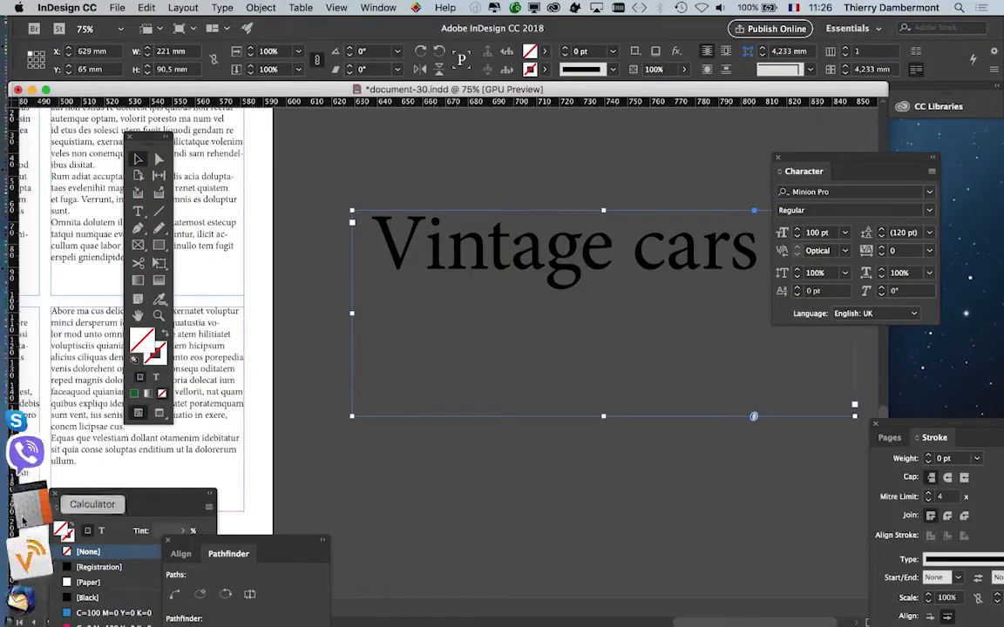
click(32, 538)
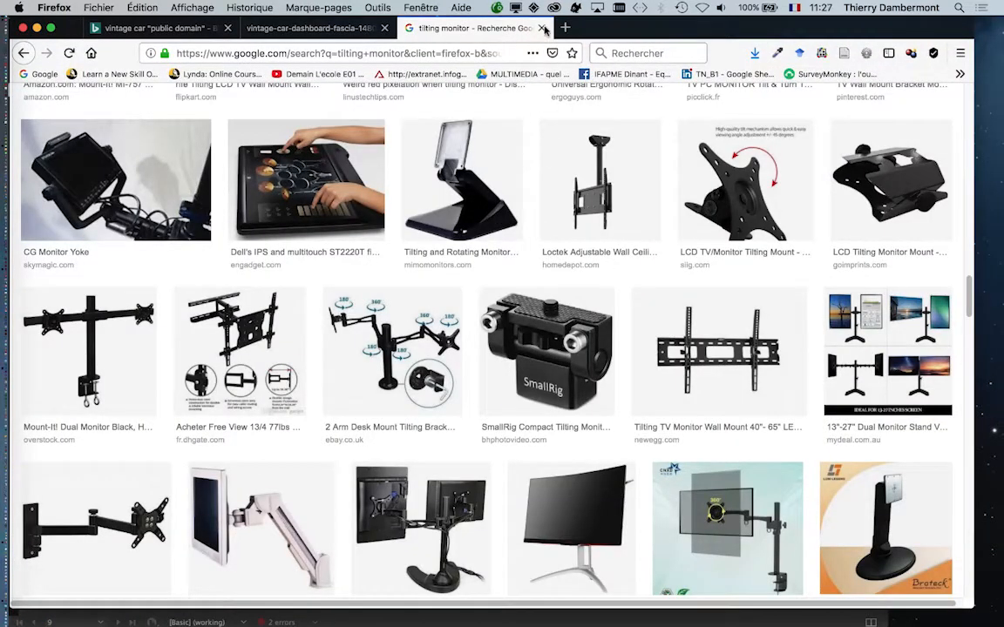
key(super+w)
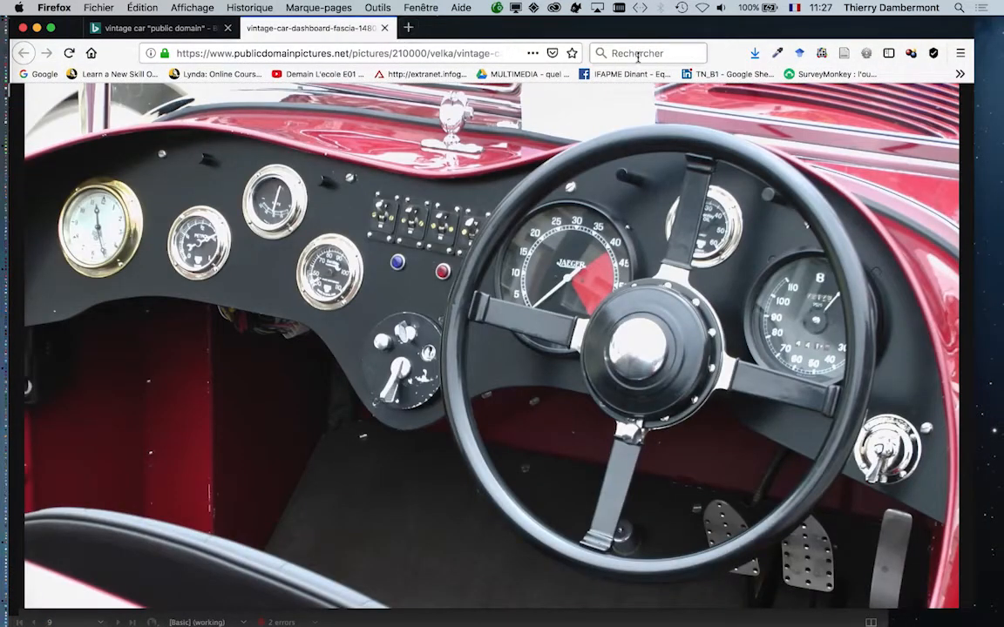
click(40, 75)
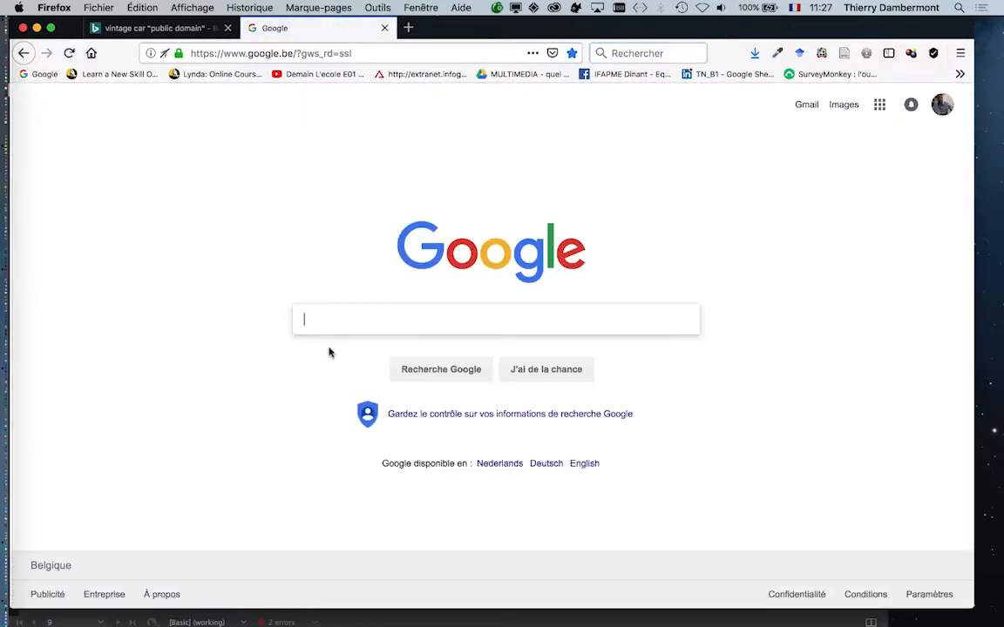
text(kerning game)
key(Return)
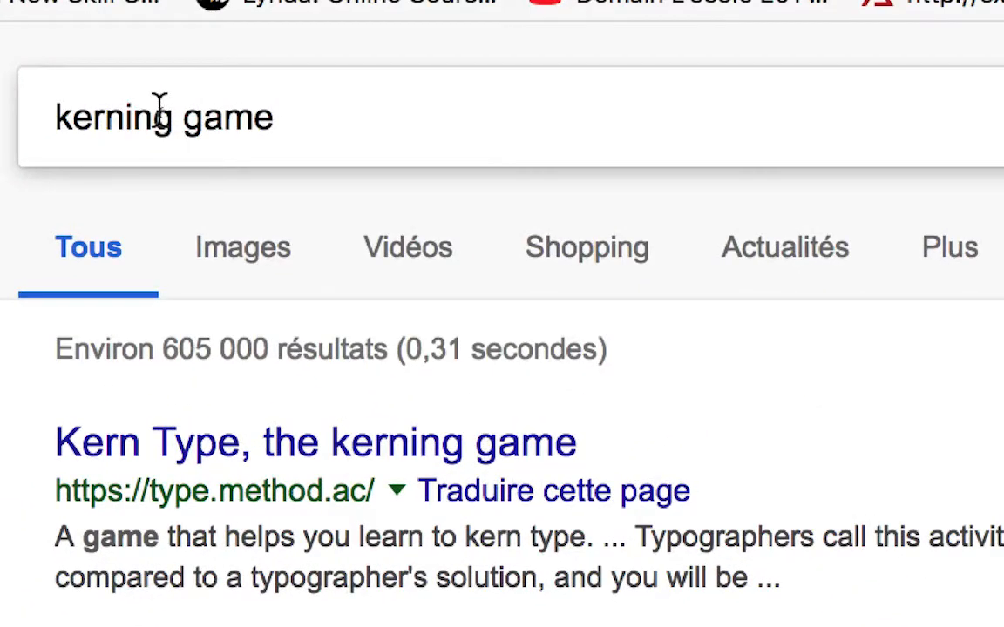
Open the "Kern Type, the kerning game" result and complete the introductory exercise by moving the e in "kern"
drag(166, 116, 38, 116)
click(1, 216)
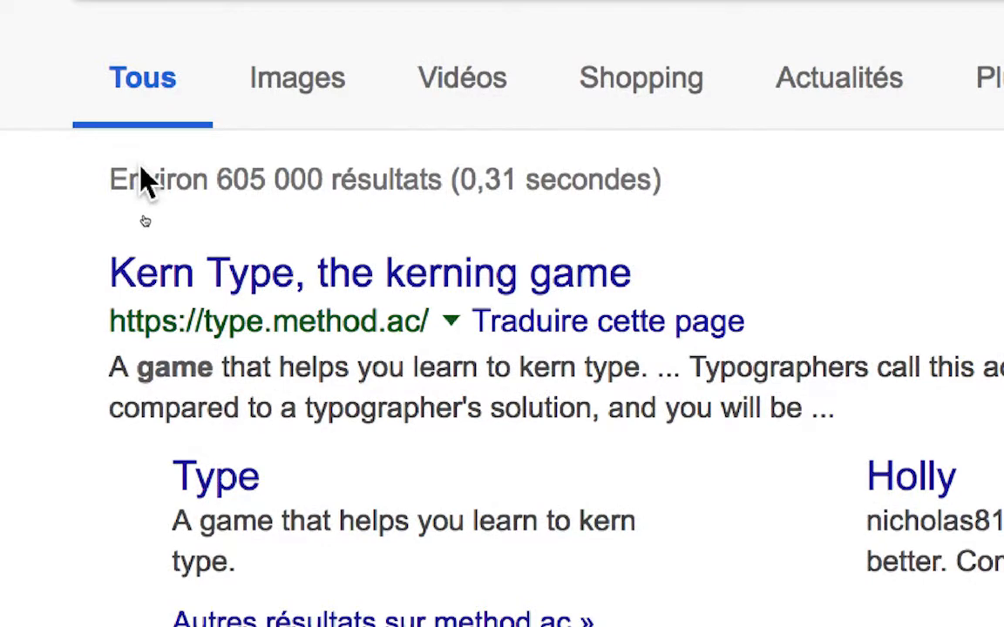
click(170, 283)
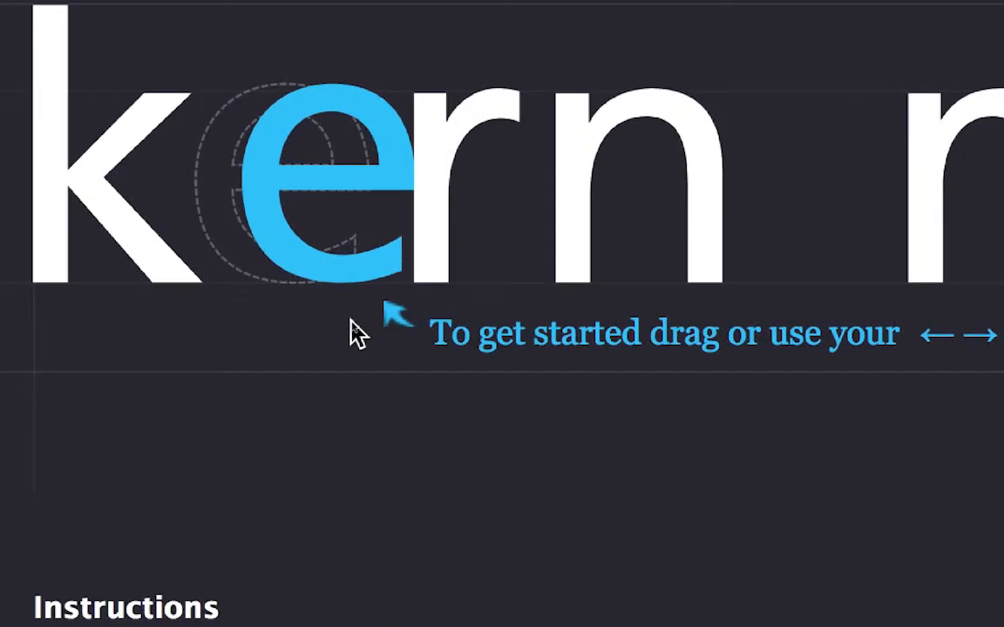
drag(297, 253, 303, 255)
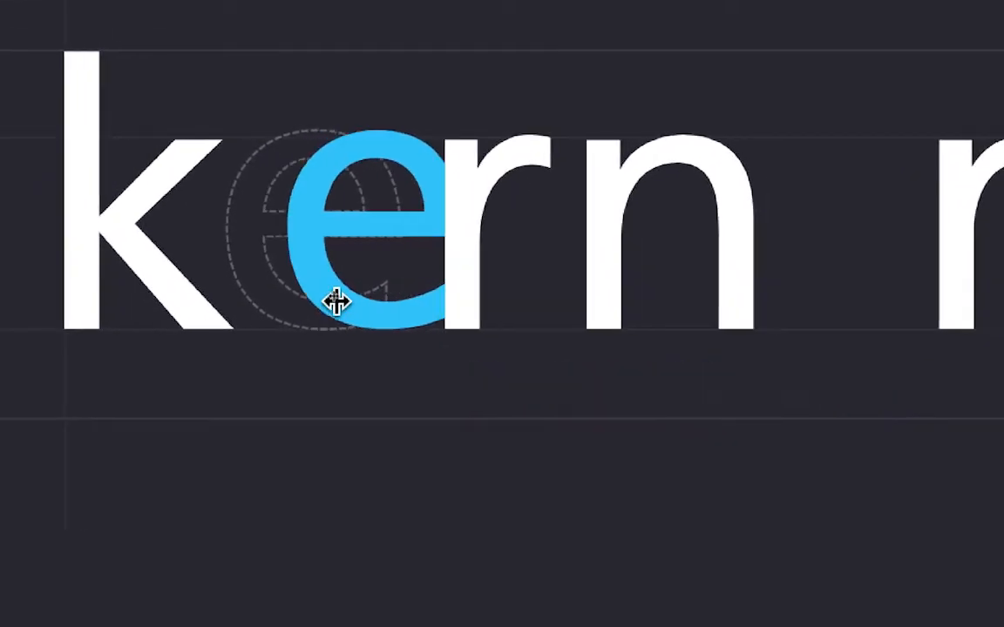
drag(336, 302, 316, 300)
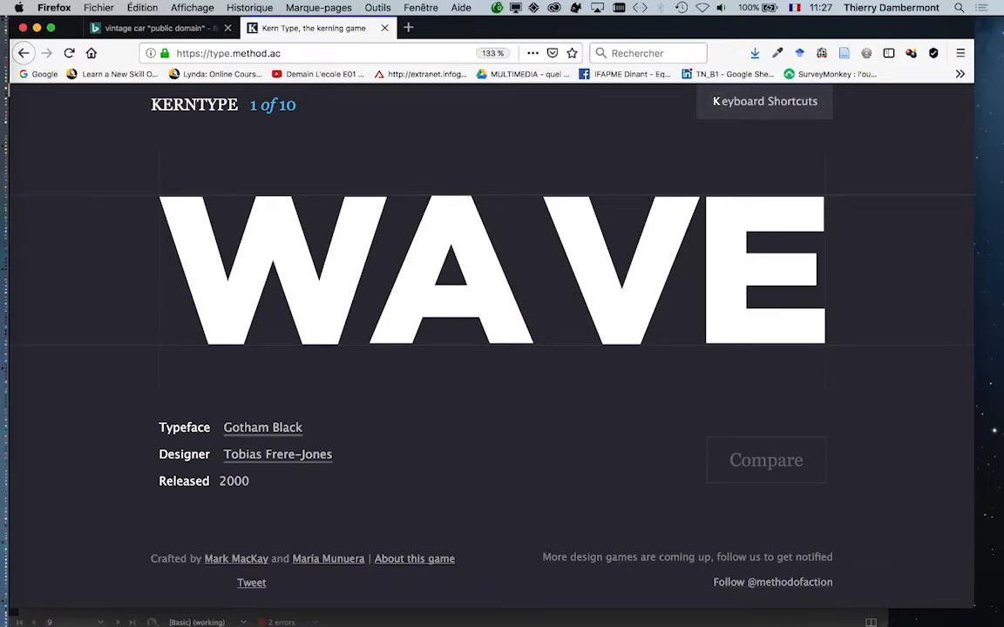
Roughly kern the word WAVE by shifting the A to the right and the V toward the A
key(Tab)
key(shift+Right)
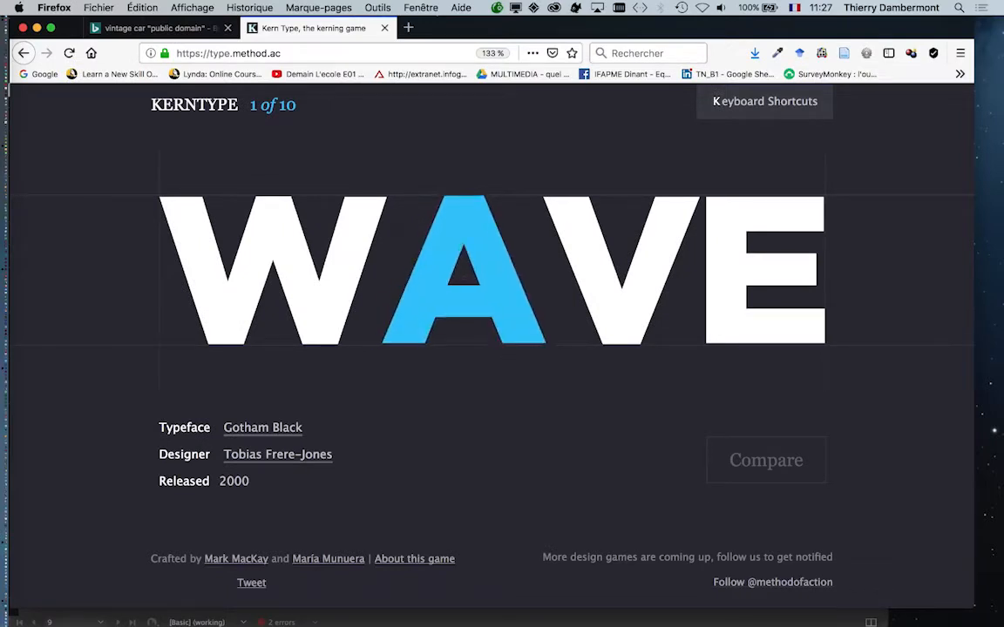
key(Tab)
key(shift+Left)
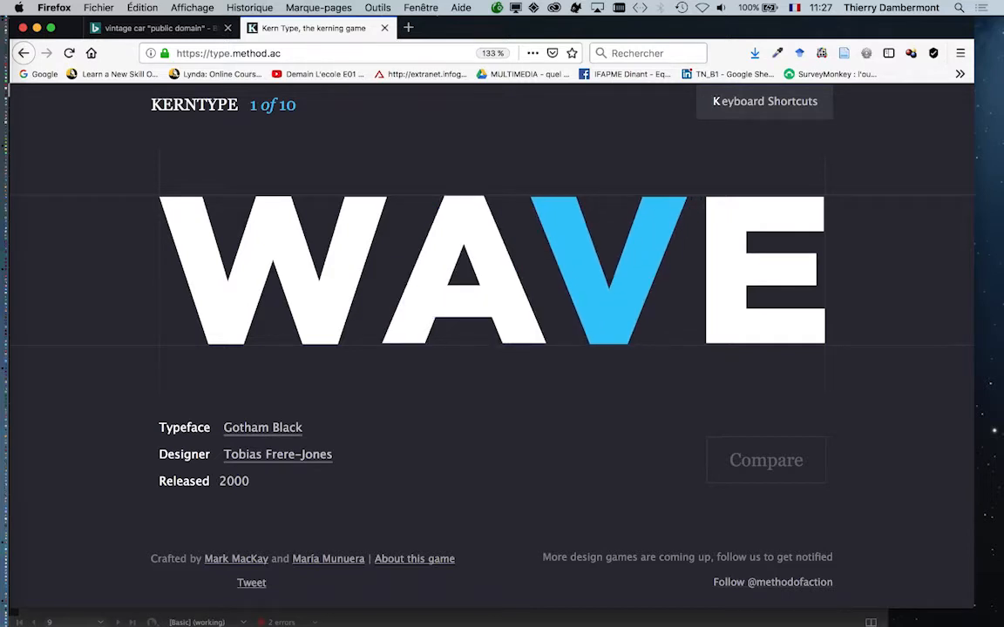
Refine WAVE by nudging the A slightly back toward the W and moving the V further toward the A
key(shift+Tab)
key(Left)
key(Left)
key(Left)
key(Left)
key(Tab)
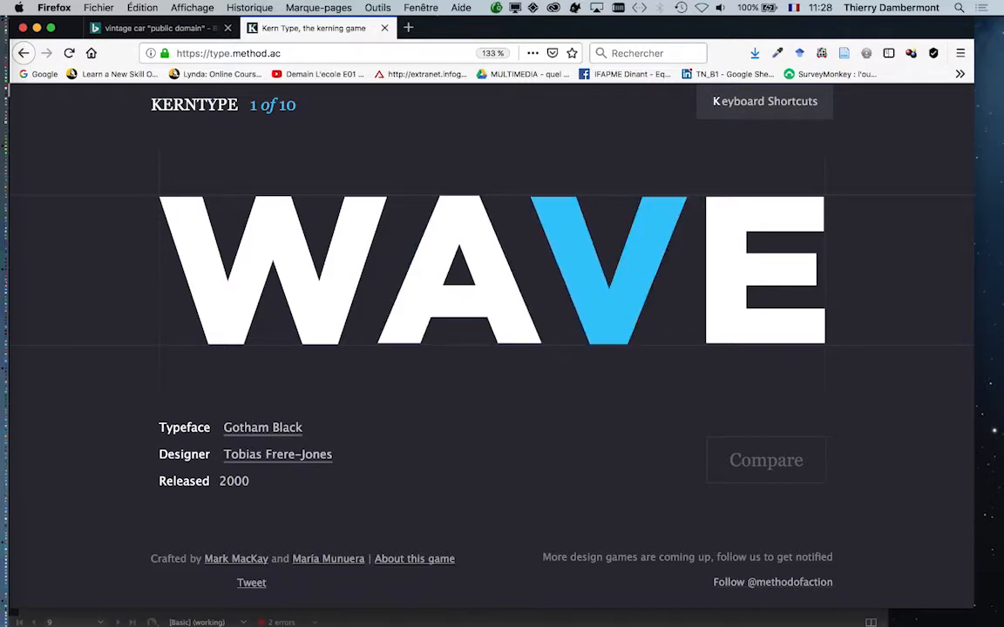
key(shift+Left)
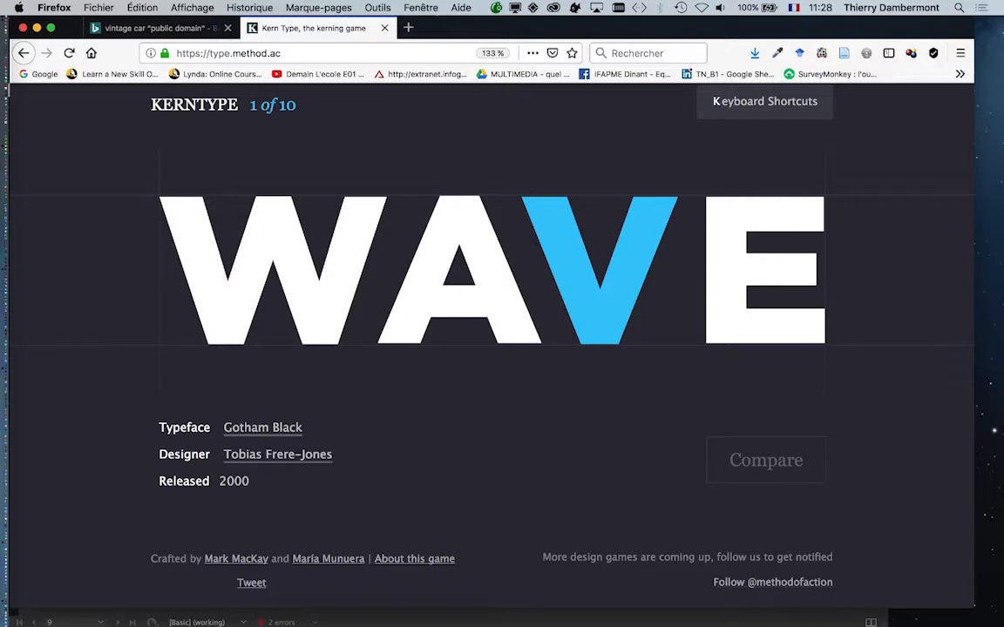
Fine-tune the position of the A in WAVE and compare the kerning with the game's solution
key(Tab)
key(Left)
key(Left)
key(Right)
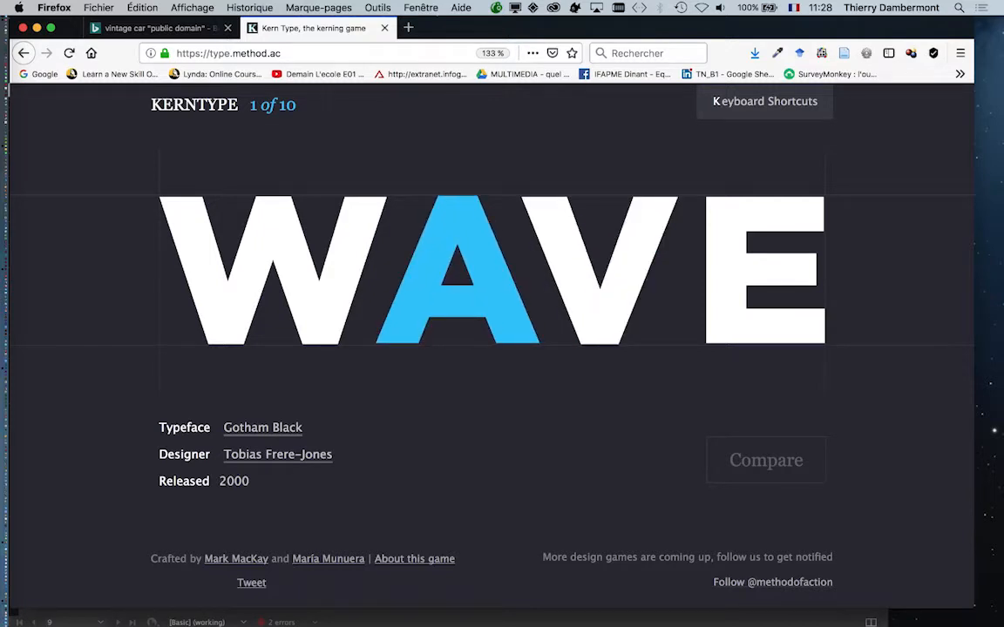
key(Tab)
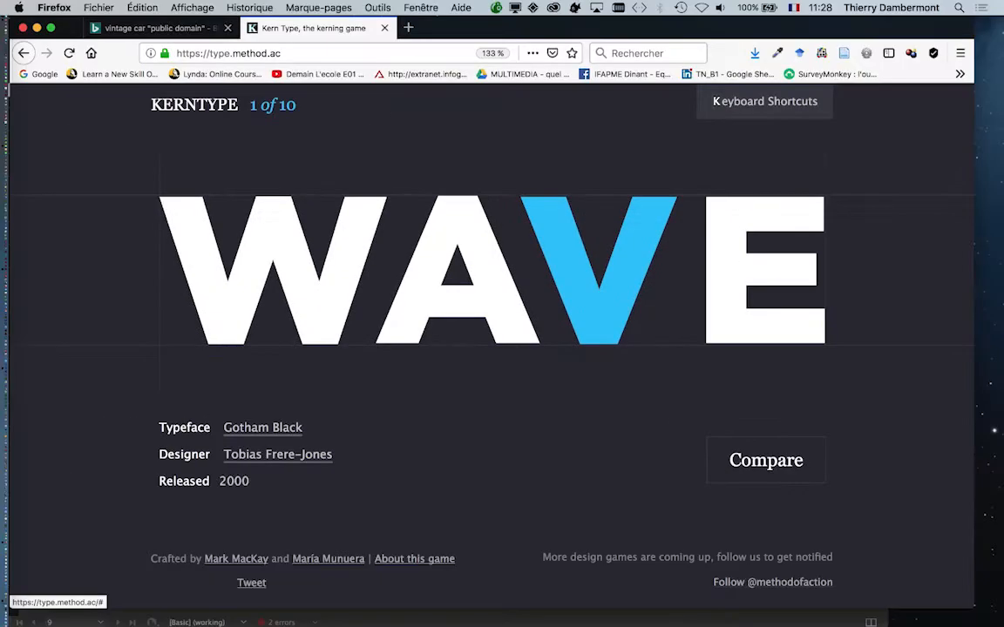
click(766, 460)
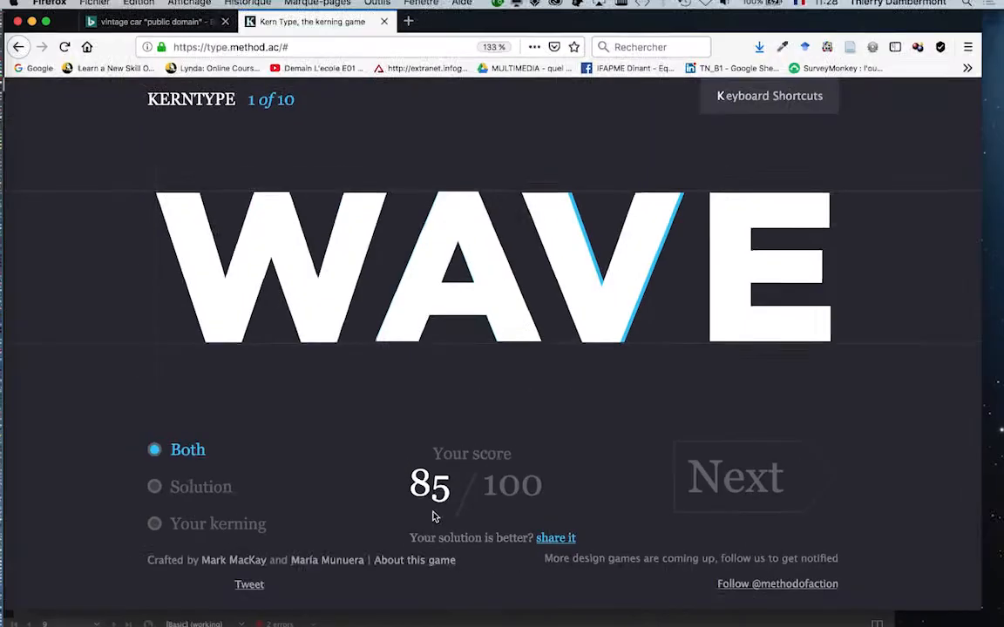
Go to the second word, kern "Type" by moving the y and the p toward the T, and compare it with the solution
key(Return)
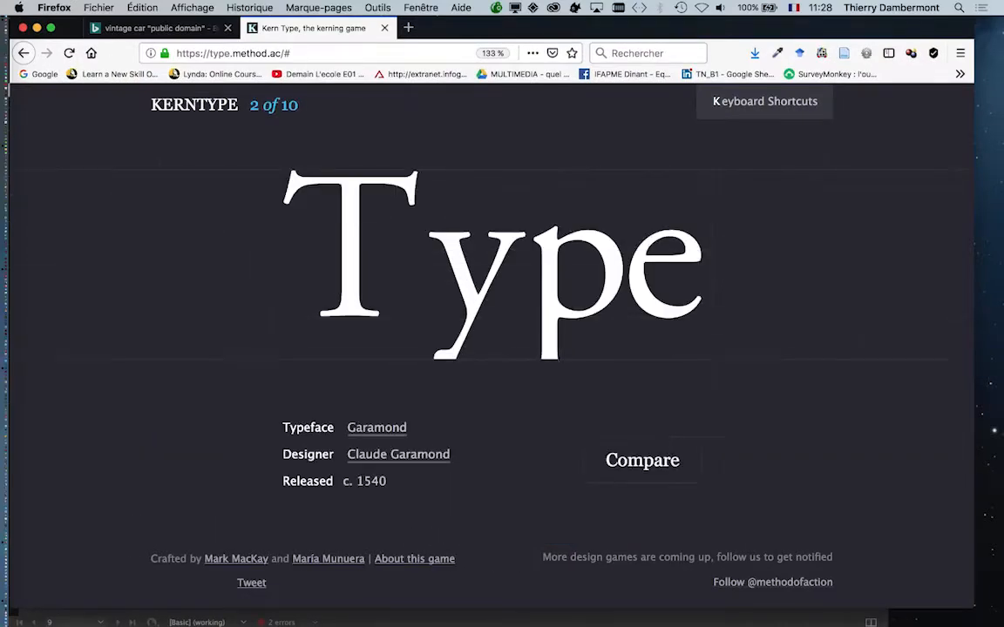
key(Left)
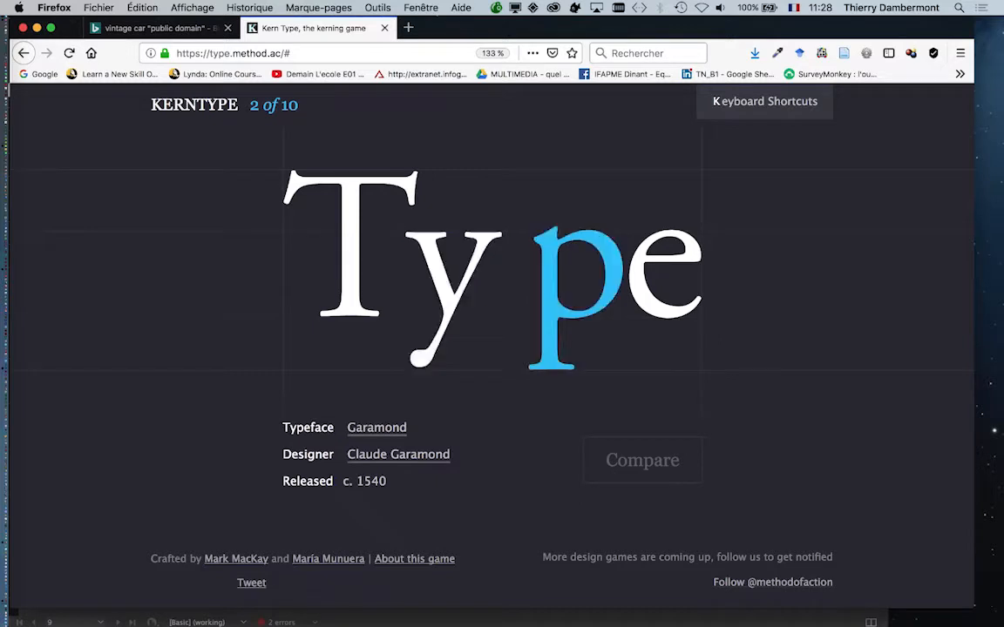
key(Tab)
key(Left)
key(Left)
key(Left)
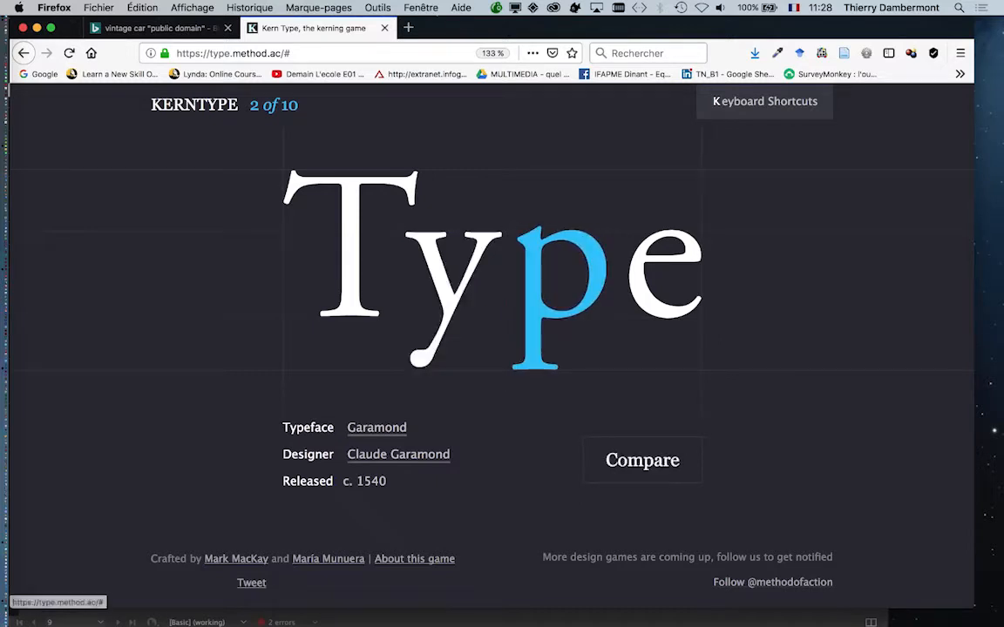
click(642, 460)
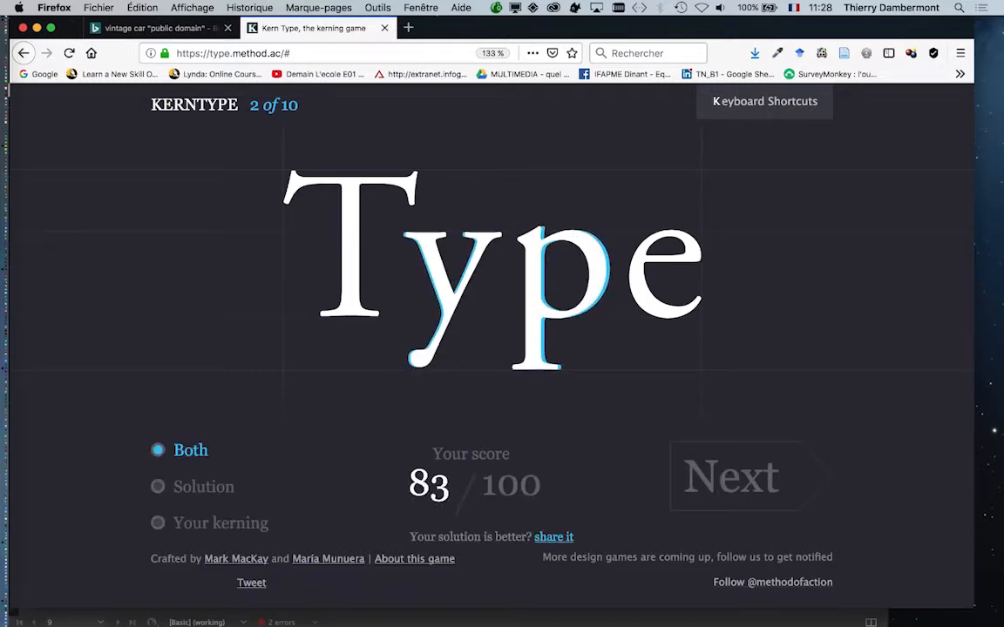
Go to the third word, kern "holly" by shifting the o to the right, and compare it with the solution
key(Return)
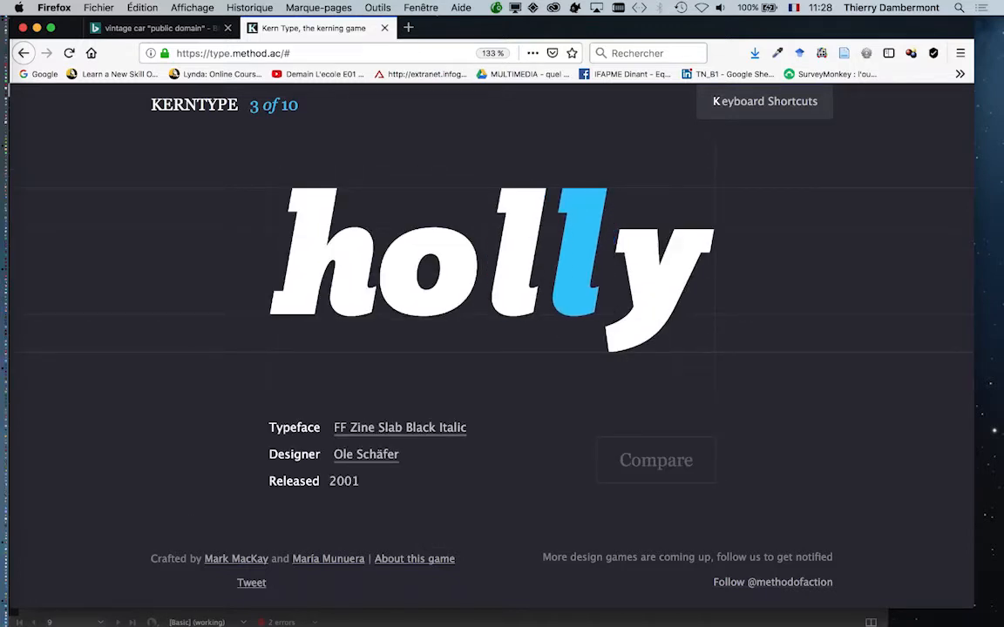
key(shift+Tab)
key(Right)
key(Right)
key(Right)
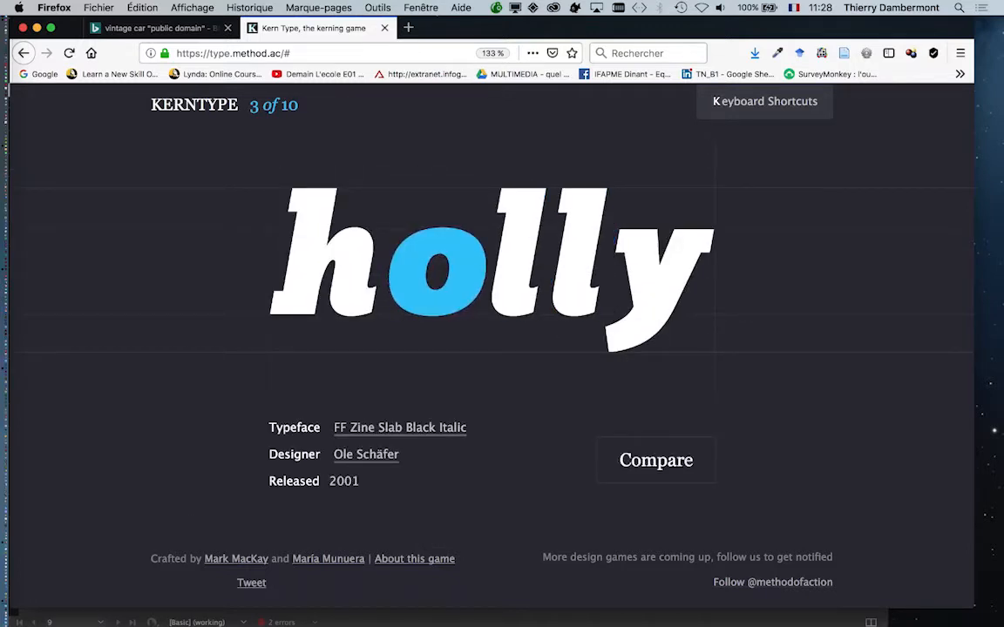
key(Return)
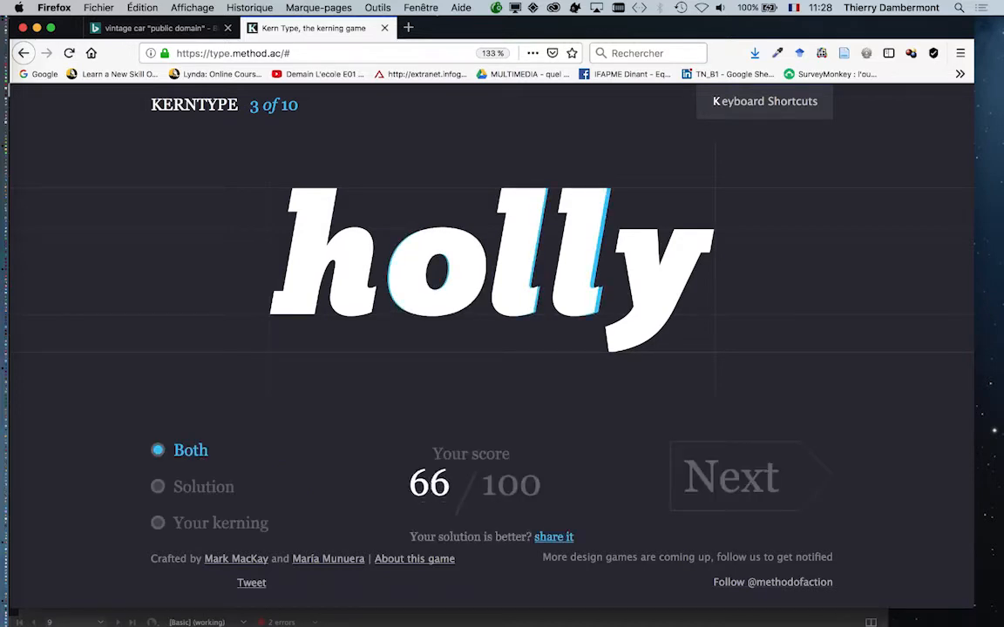
Go to the fourth word, kern "Await" by shifting the second a and the i to the left, and compare it with the solution
key(Return)
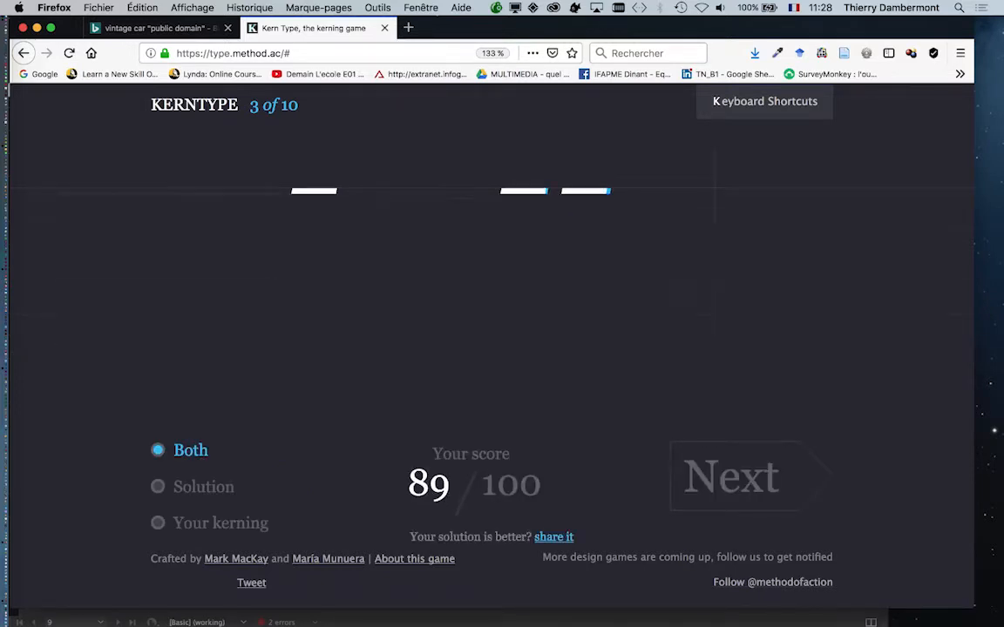
key(Left)
key(Left)
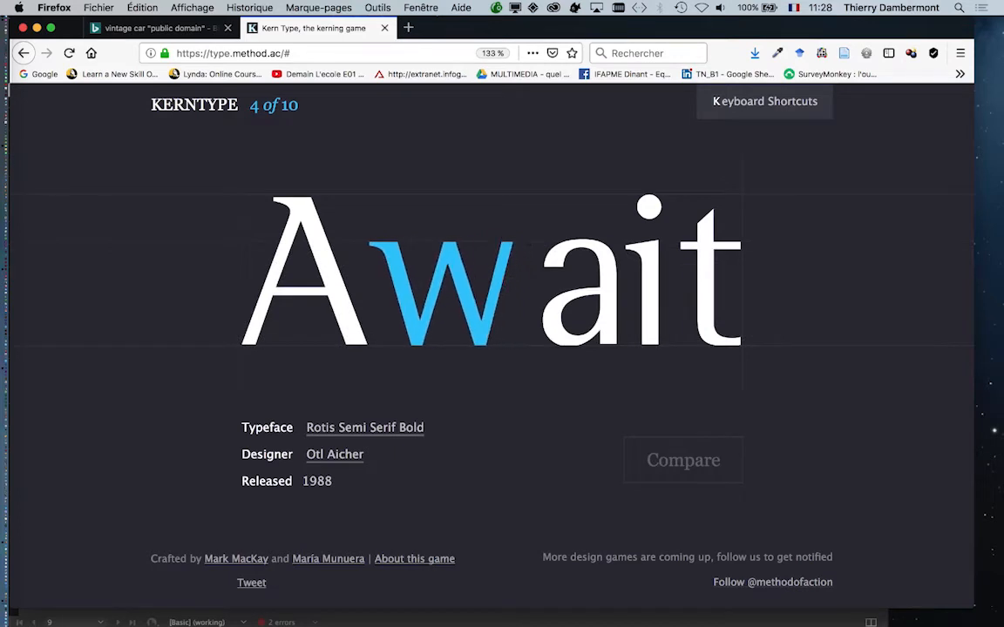
key(Tab)
key(Left)
key(Left)
key(Left)
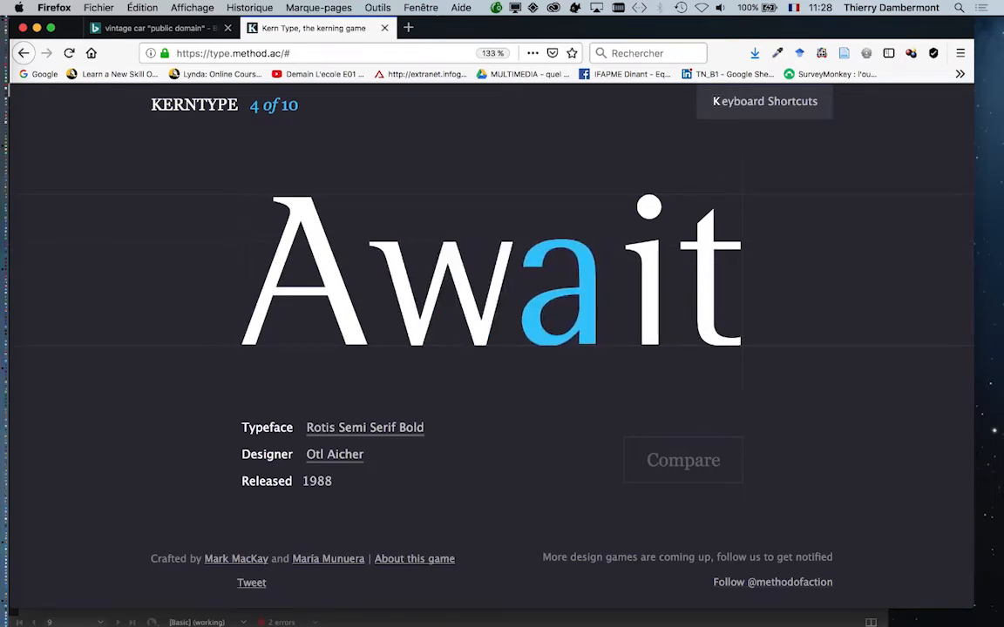
key(Tab)
key(Left)
key(Left)
key(Return)
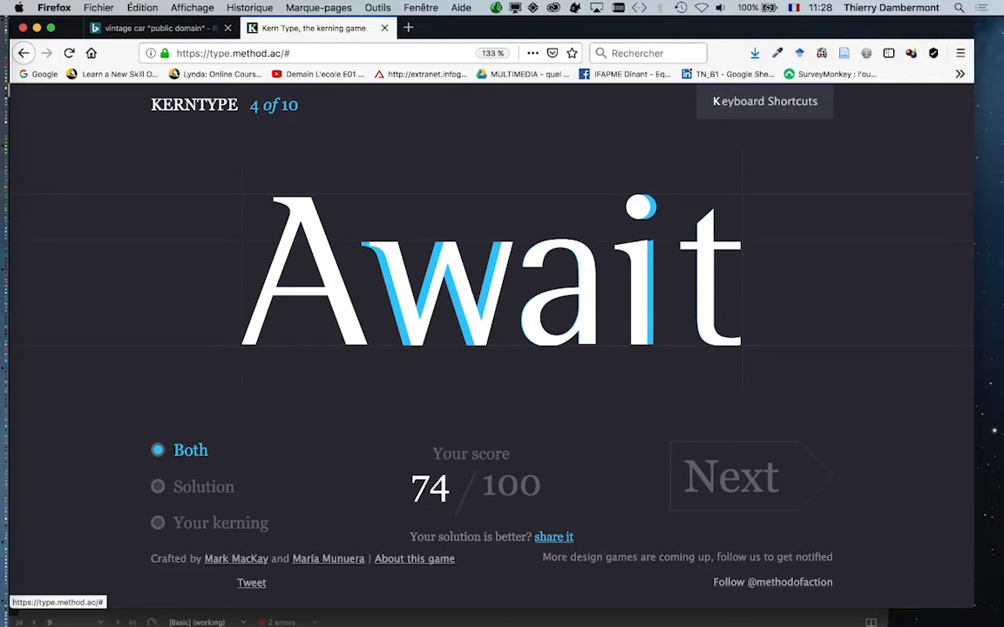
Close the kerning game and the vintage car image search, and switch back to InDesign
click(384, 29)
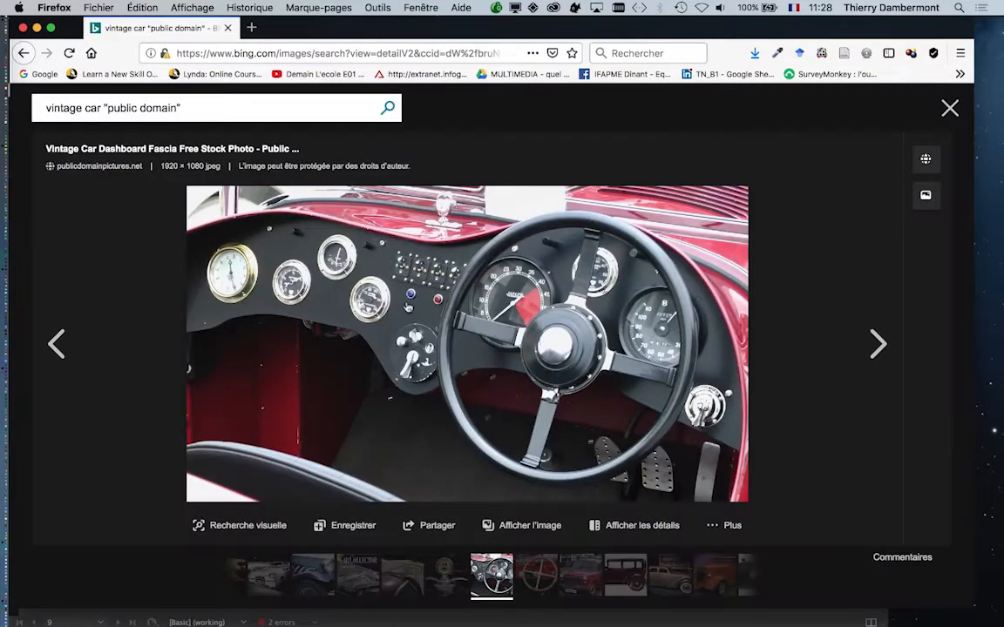
click(227, 29)
click(358, 94)
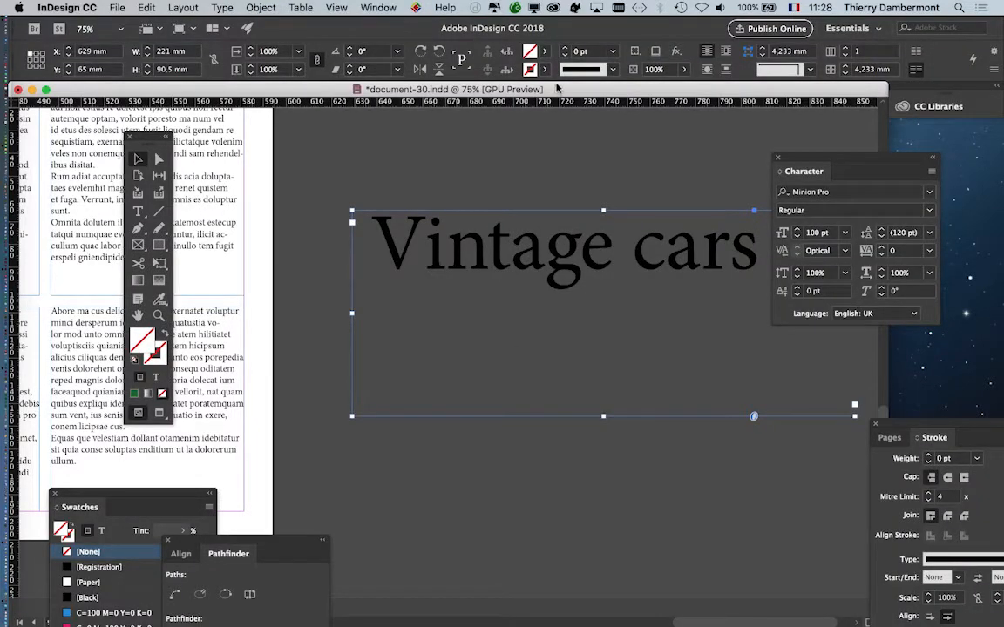
Examine the optical kerning values between the letter pairs of "Vintage" with the Type tool, moving the Character panel clear of the title
scroll(415, 285, up, 2)
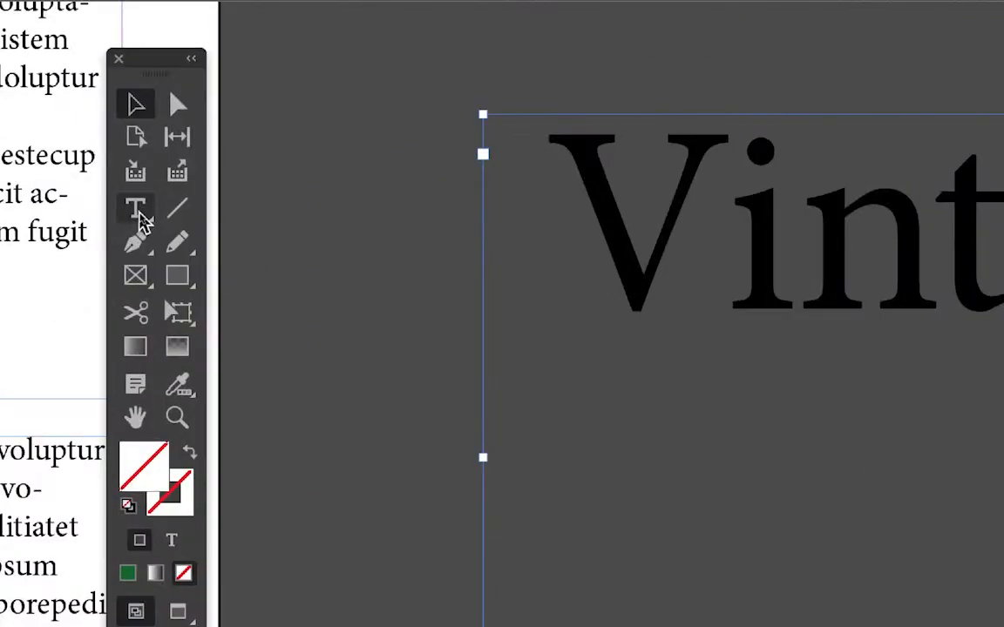
click(140, 214)
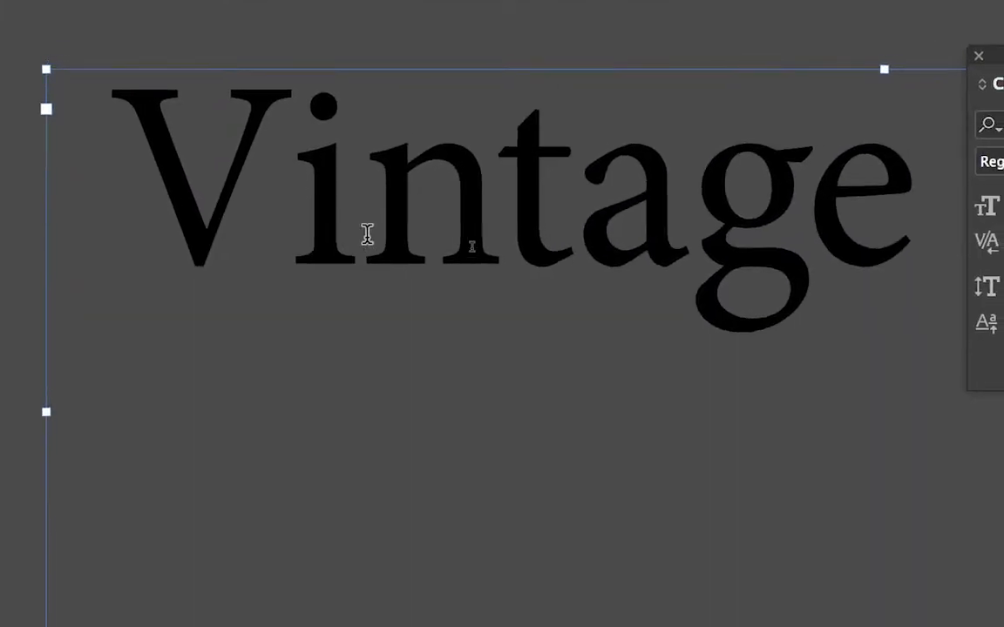
click(792, 271)
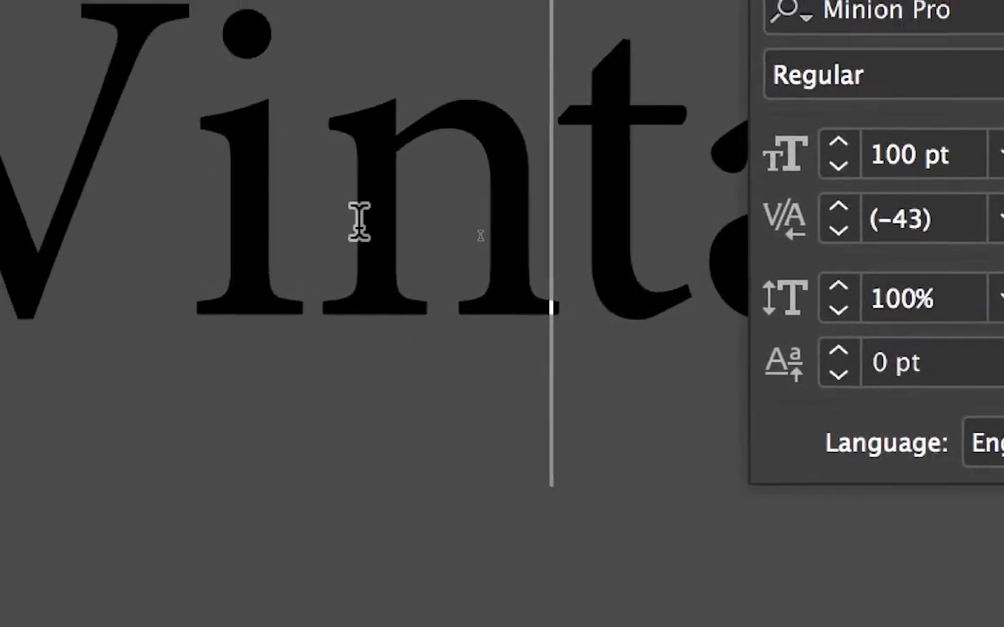
click(357, 222)
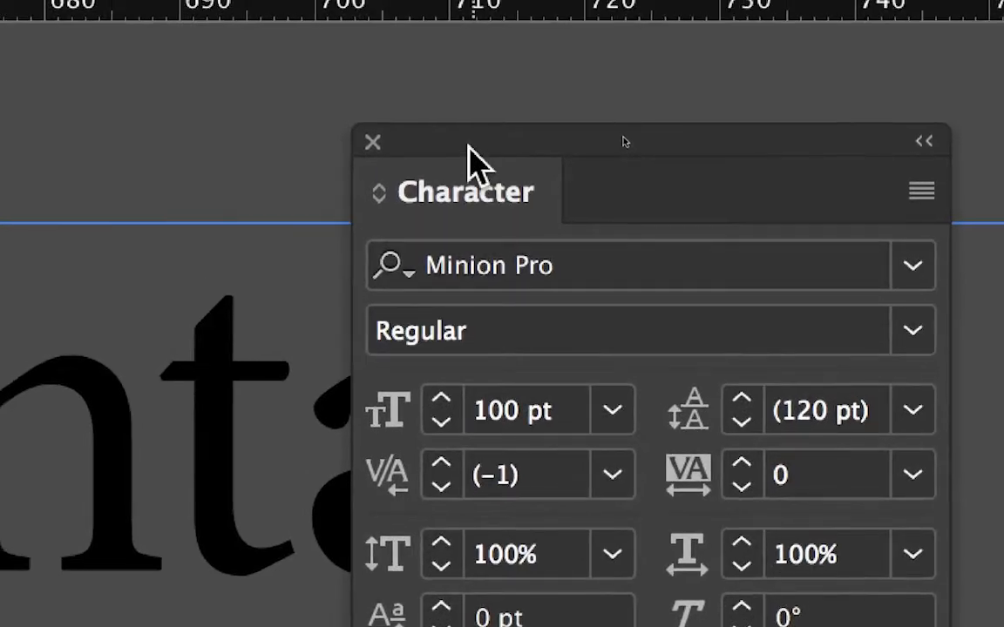
drag(468, 148, 608, 147)
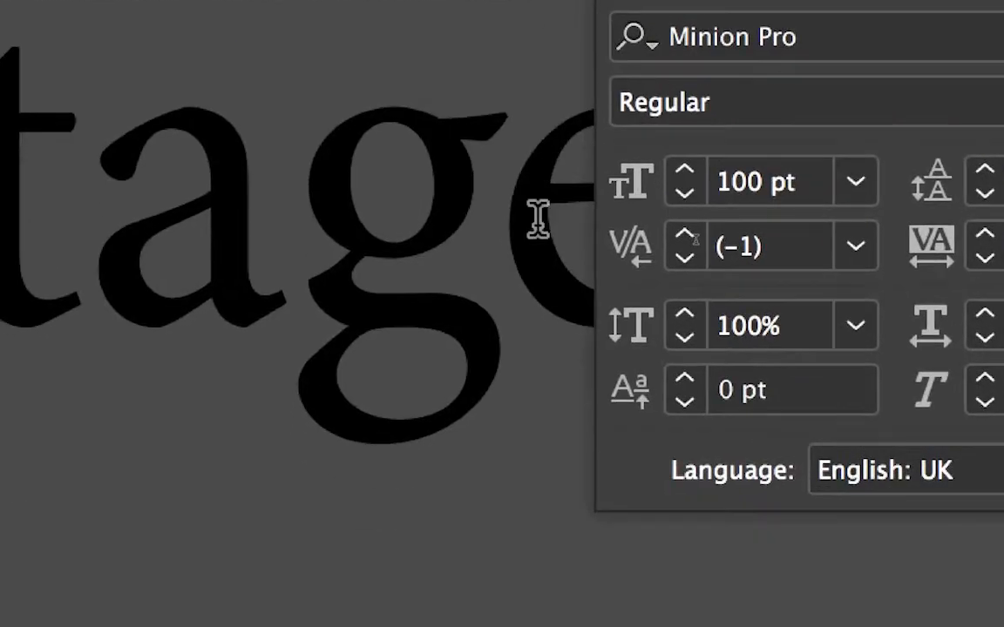
click(409, 495)
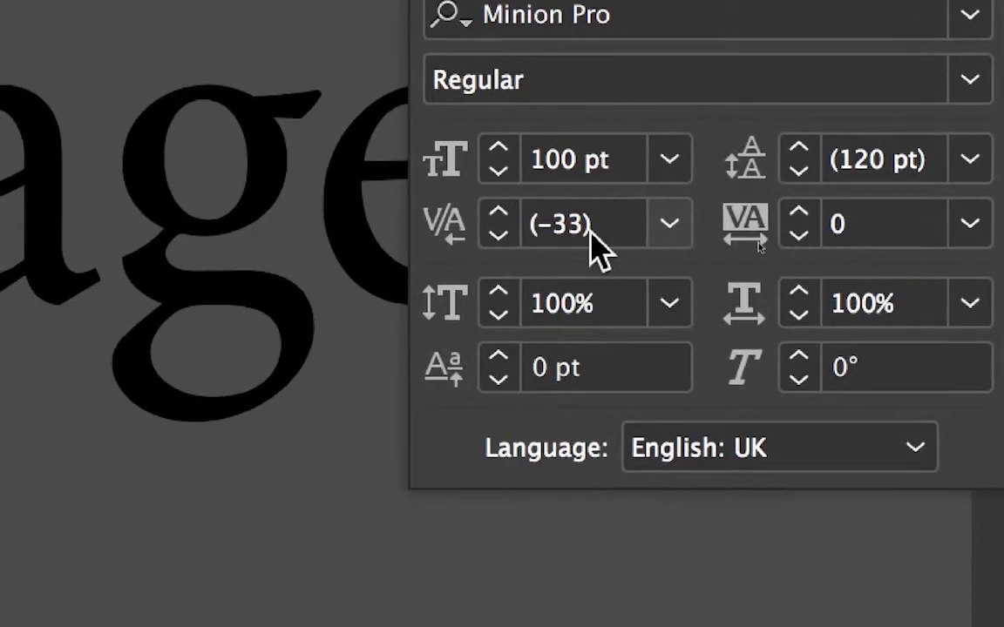
key(Left)
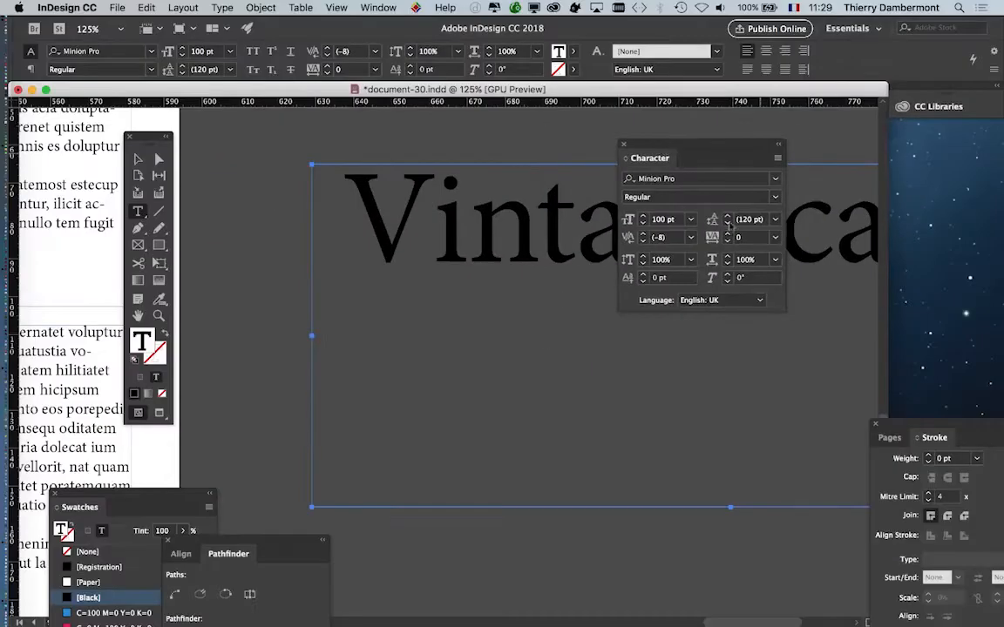
drag(645, 150, 801, 361)
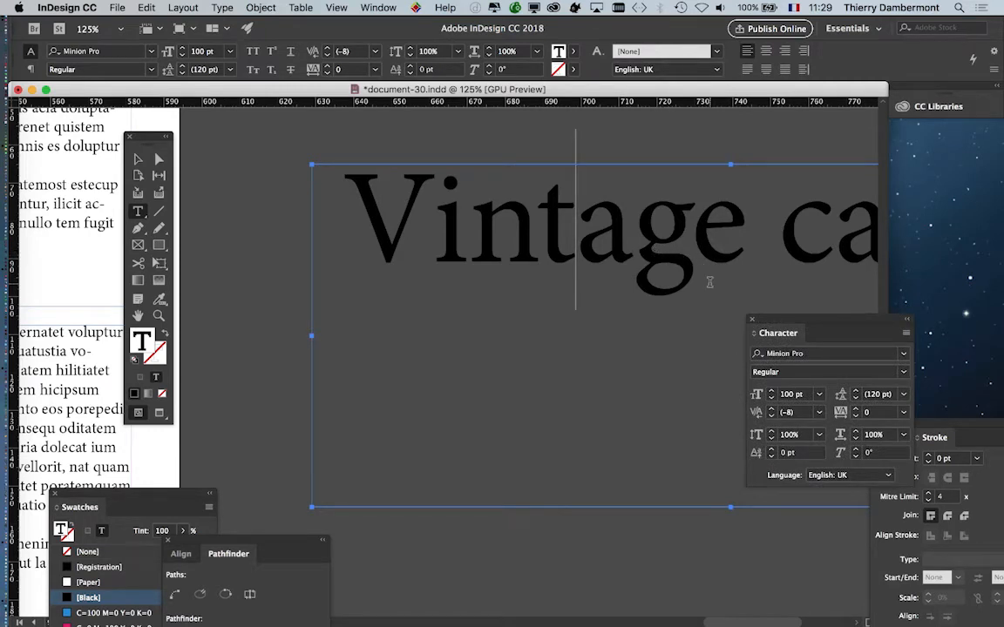
key(Left)
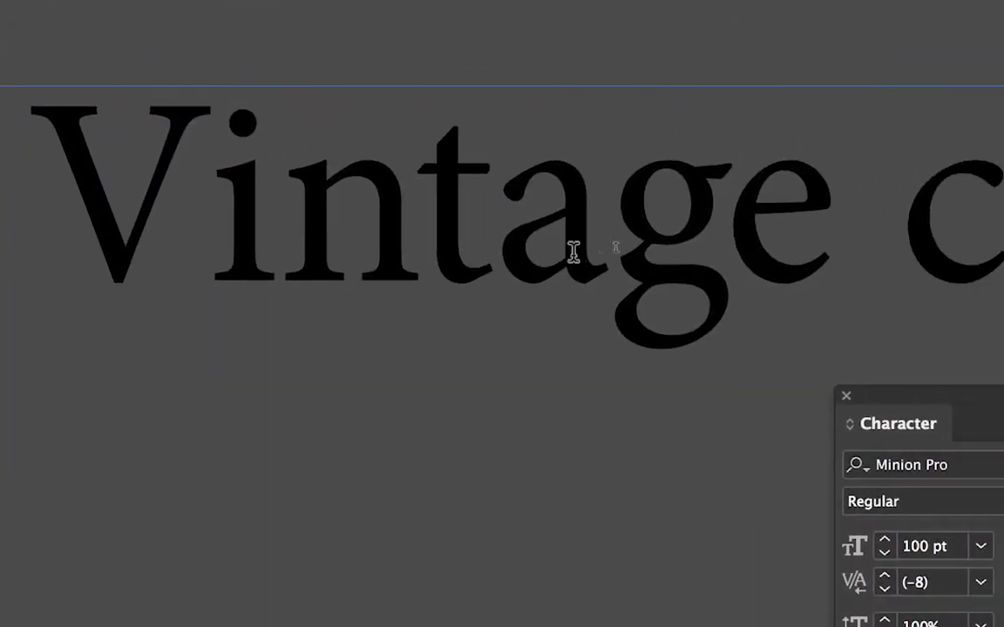
Try a space between the g and the e of "Vintage" and remove it
key(Right)
key(Right)
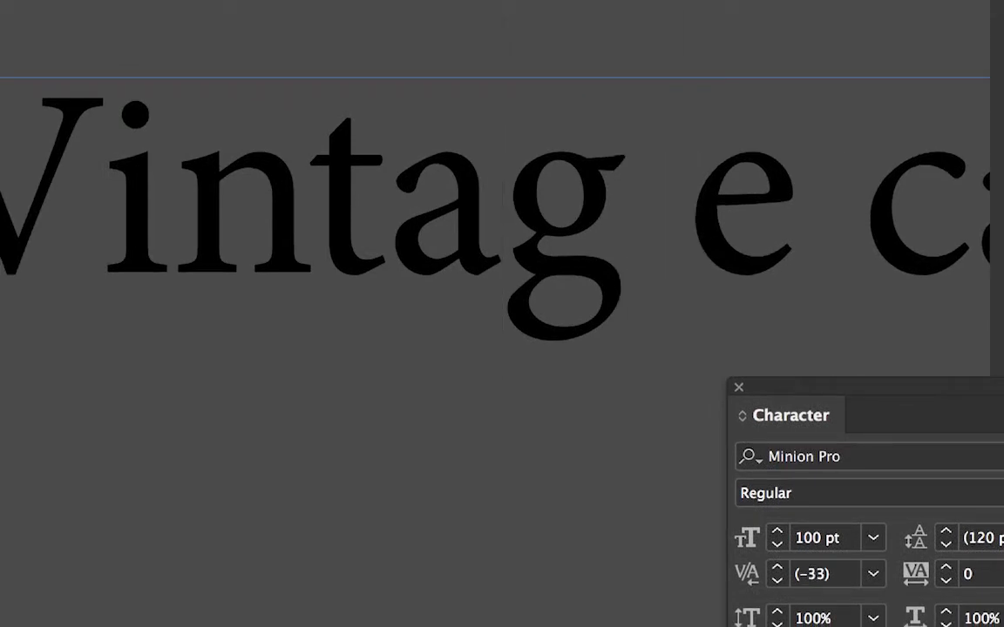
key(BackSpace)
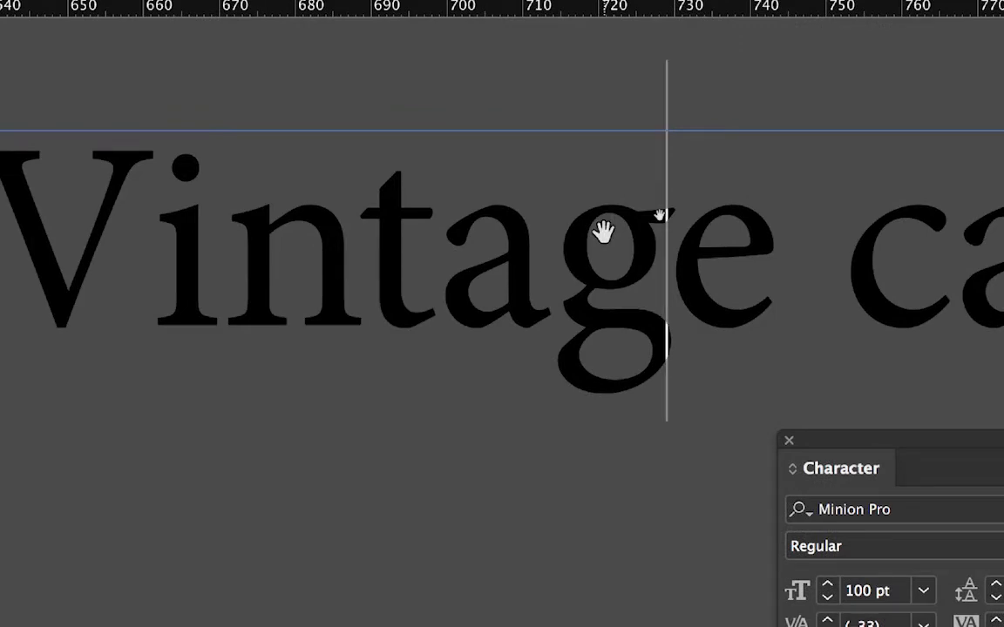
Bring the "Vintage cars !" title fully into view and move the Tools panel clear of it
drag(603, 234, 678, 253)
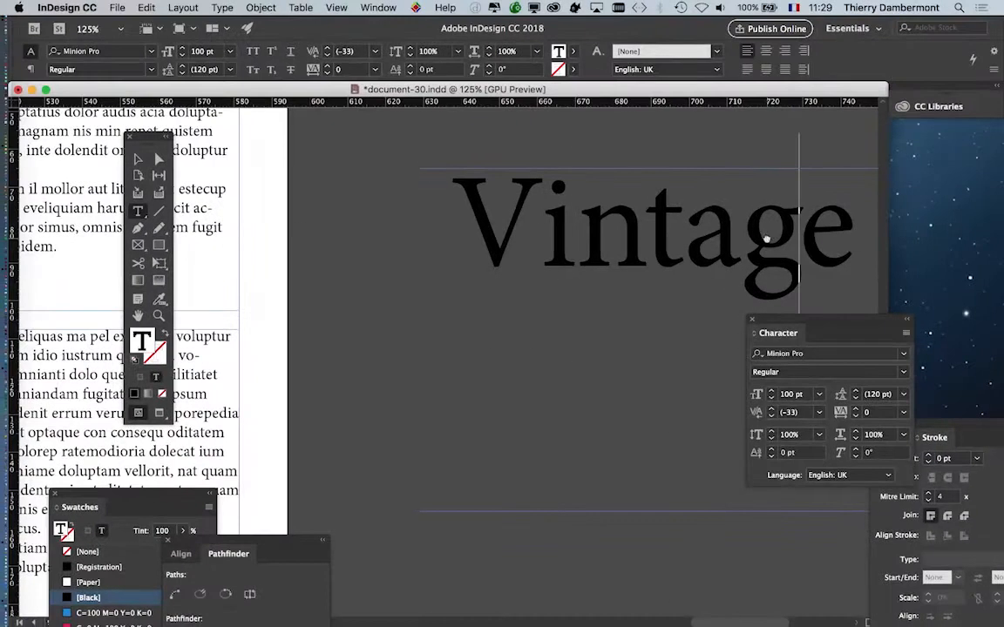
drag(609, 199, 407, 295)
drag(602, 255, 534, 227)
drag(153, 140, 118, 142)
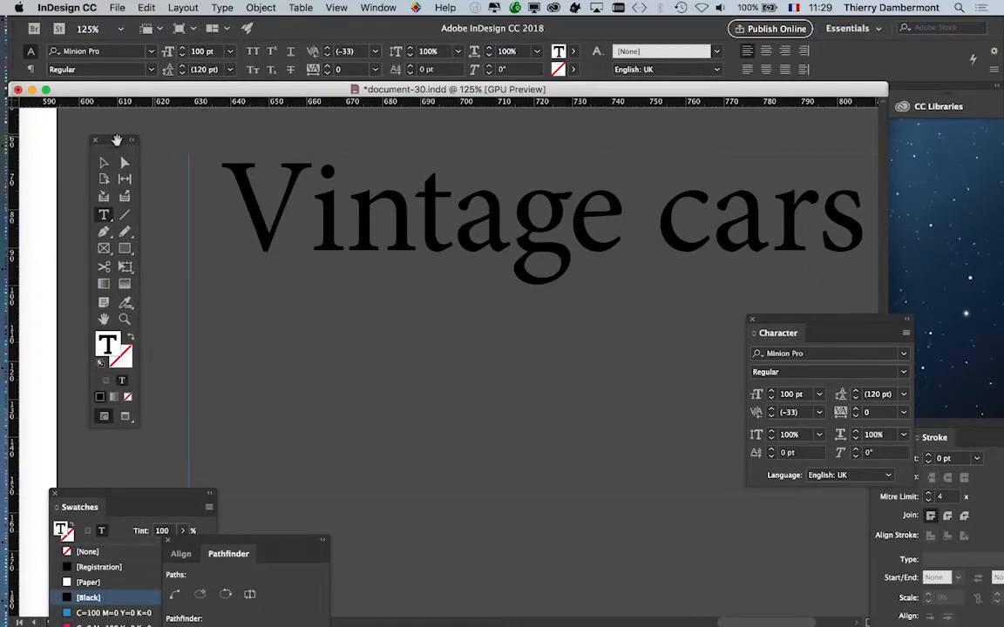
drag(441, 230, 407, 242)
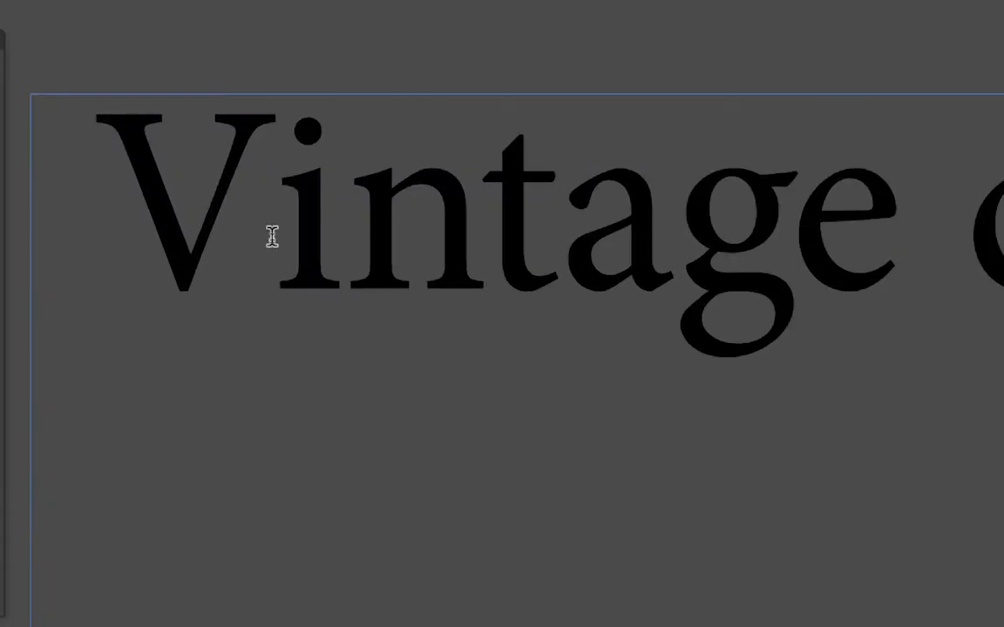
Set the kerning between the V and the i of "Vintage" to -70 and close the Character panel
click(273, 237)
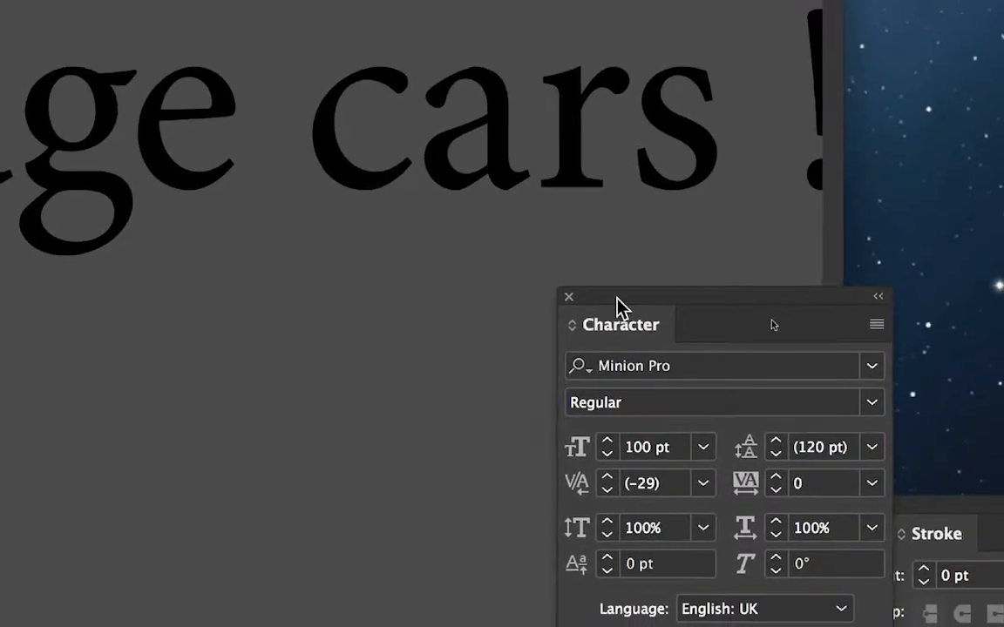
drag(617, 305, 332, 170)
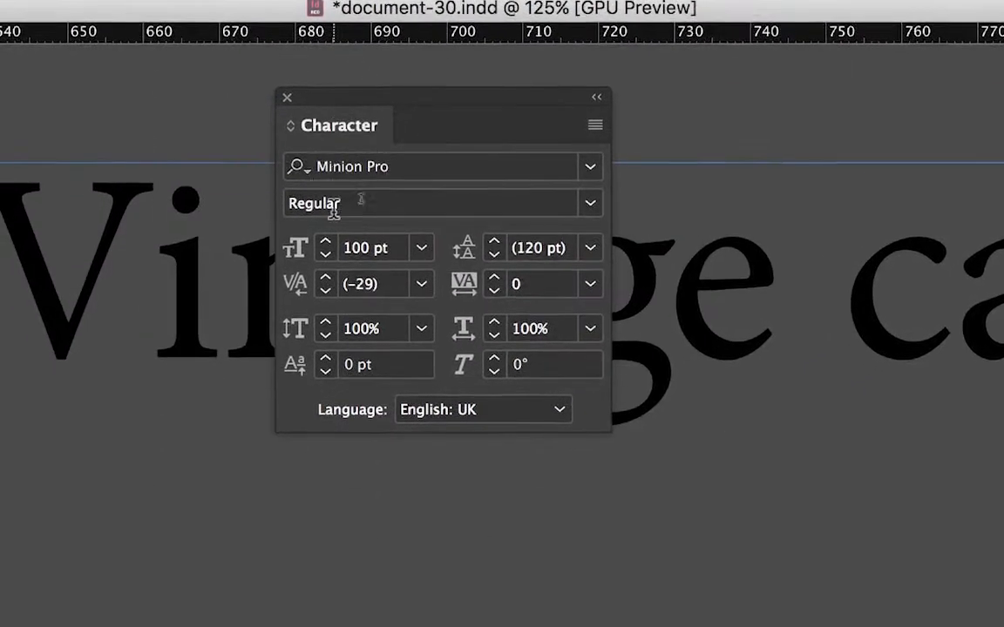
click(331, 240)
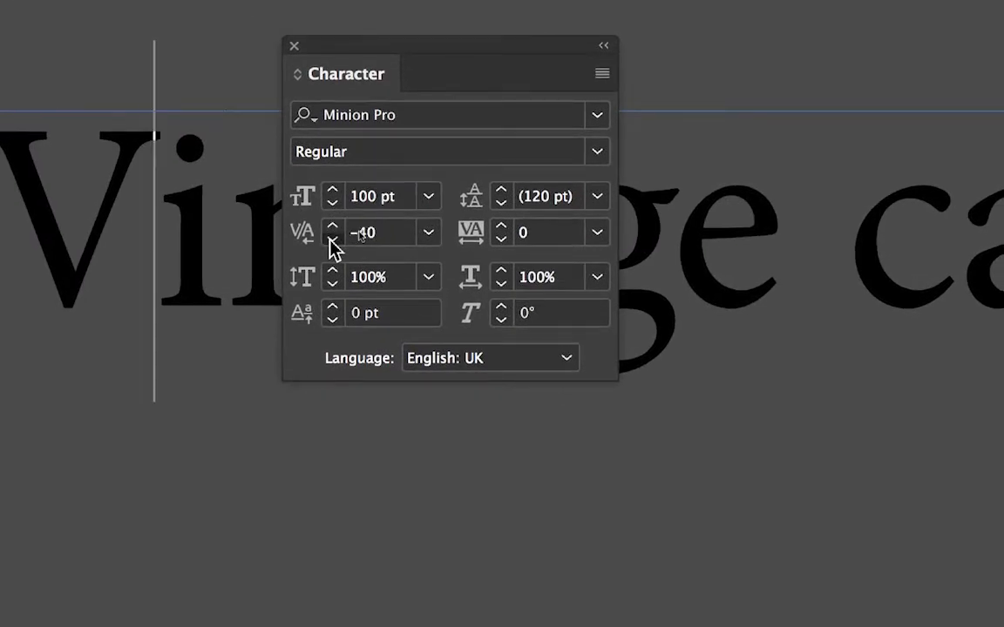
click(331, 241)
click(331, 240)
click(331, 241)
click(331, 241)
click(331, 240)
click(331, 240)
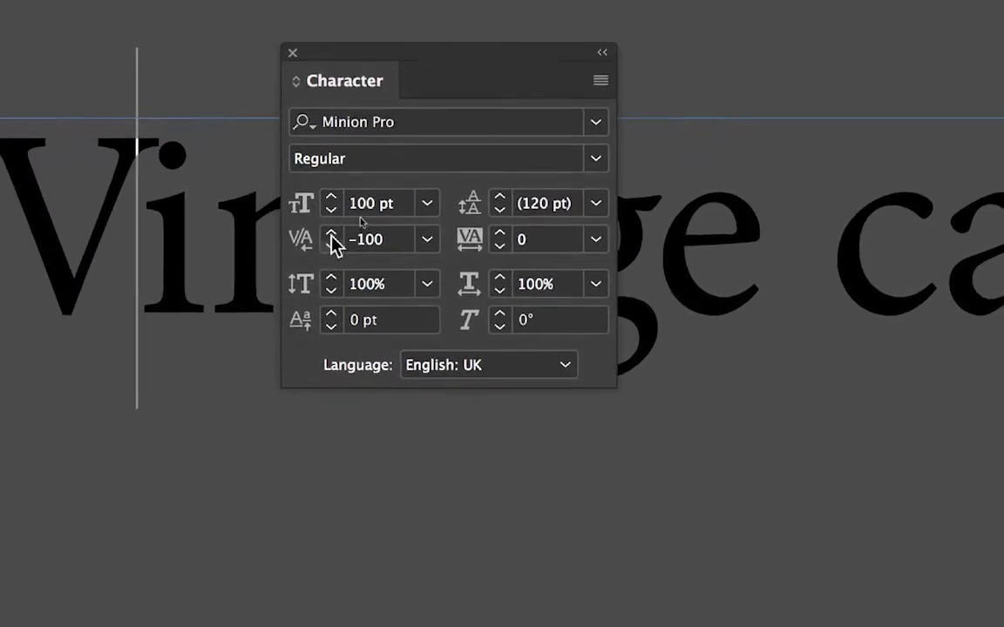
click(332, 227)
click(332, 227)
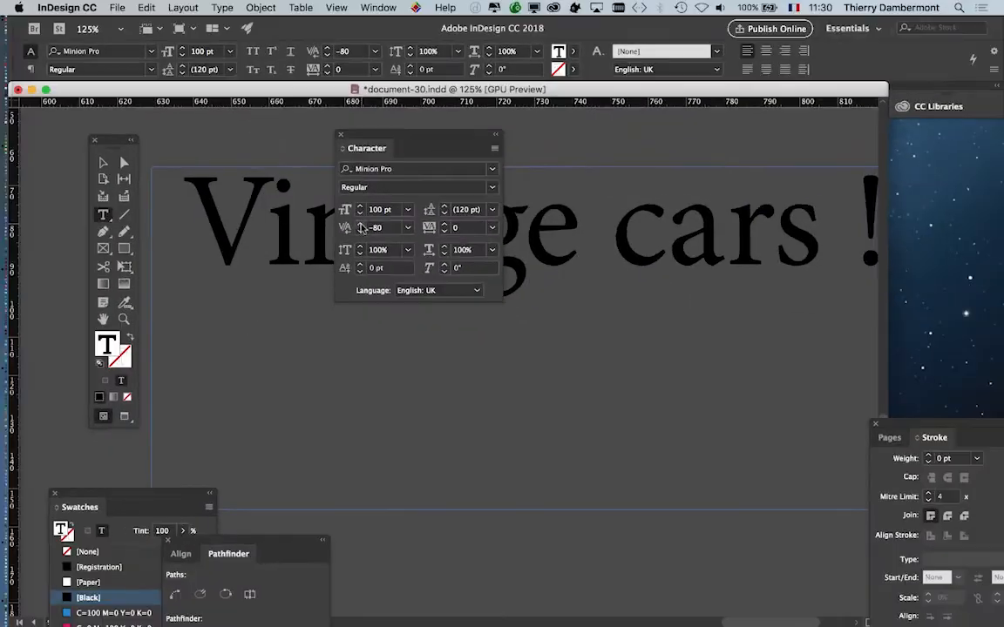
drag(357, 64, 543, 484)
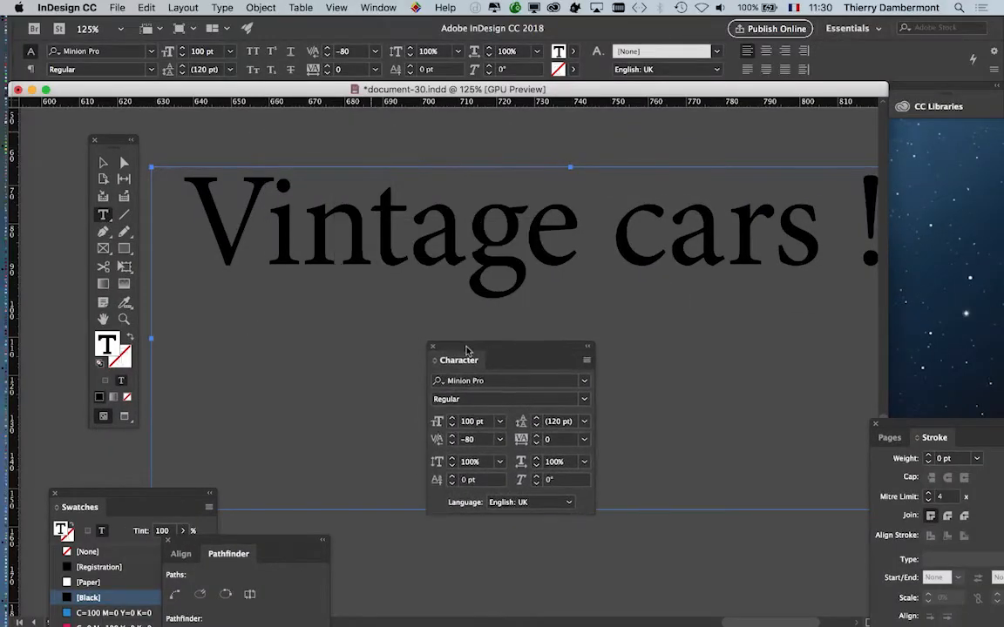
click(453, 437)
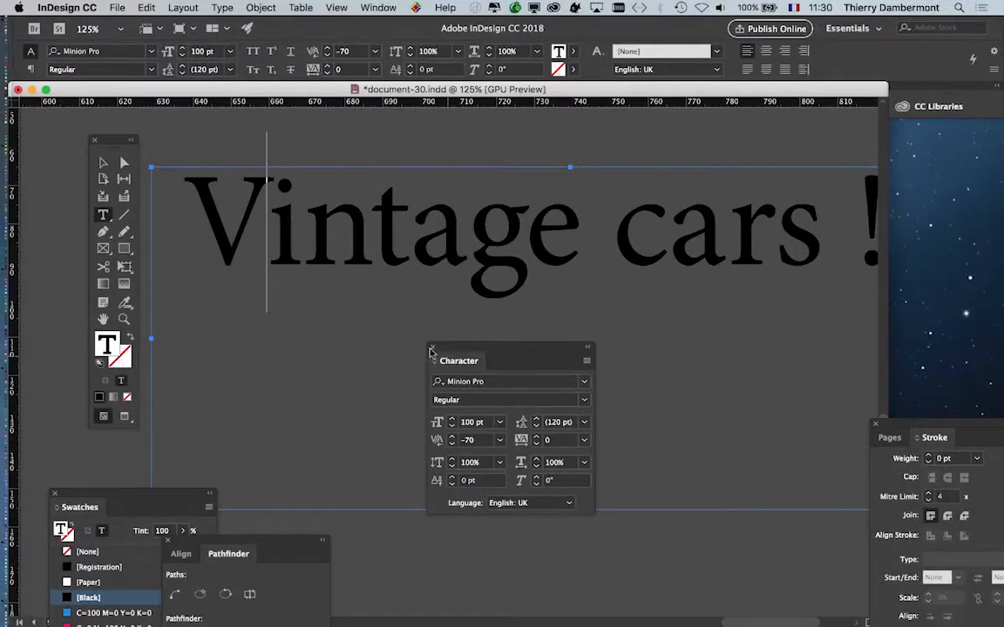
click(431, 348)
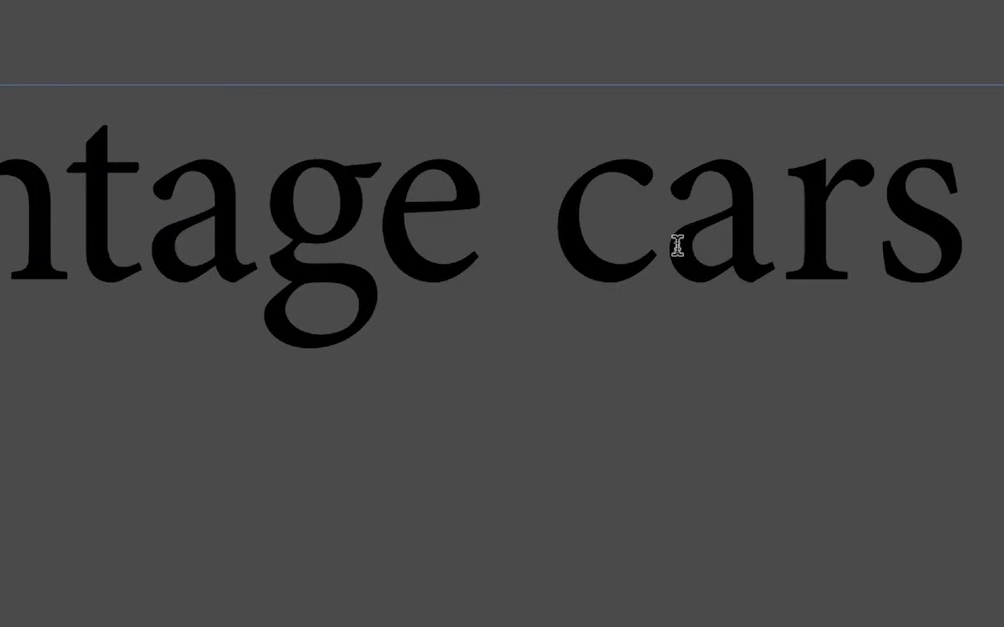
Reopen the Character panel, set the kerning between the c and the a of "cars" to -10, and move the panel off the title
click(677, 247)
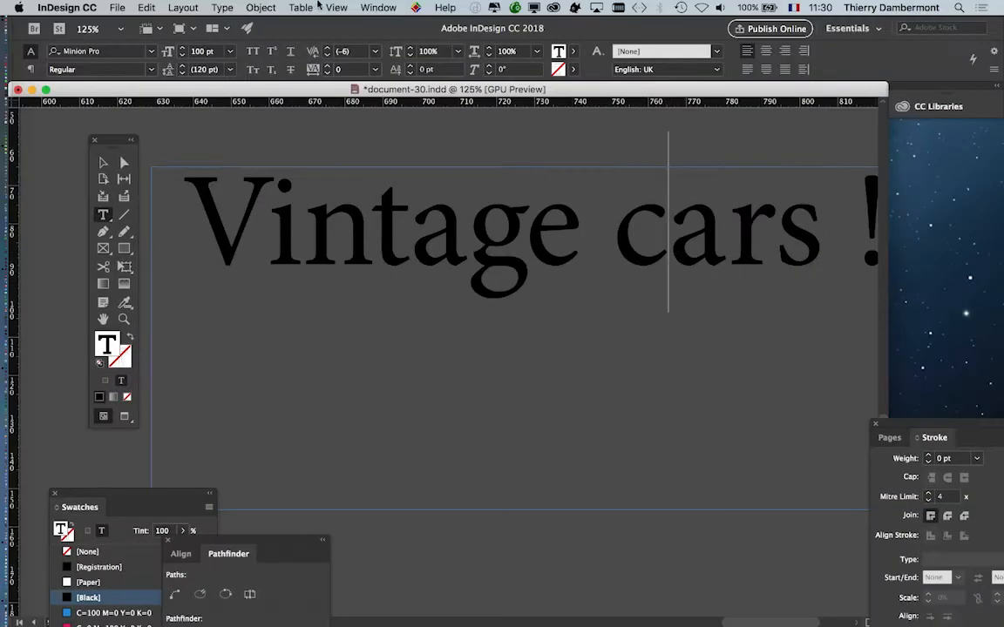
click(378, 7)
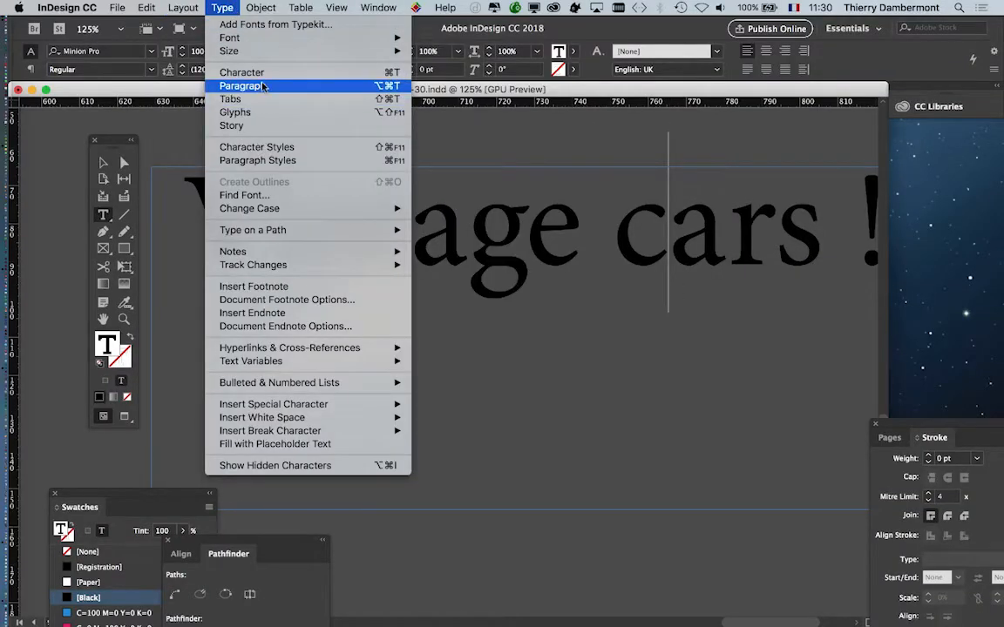
click(249, 73)
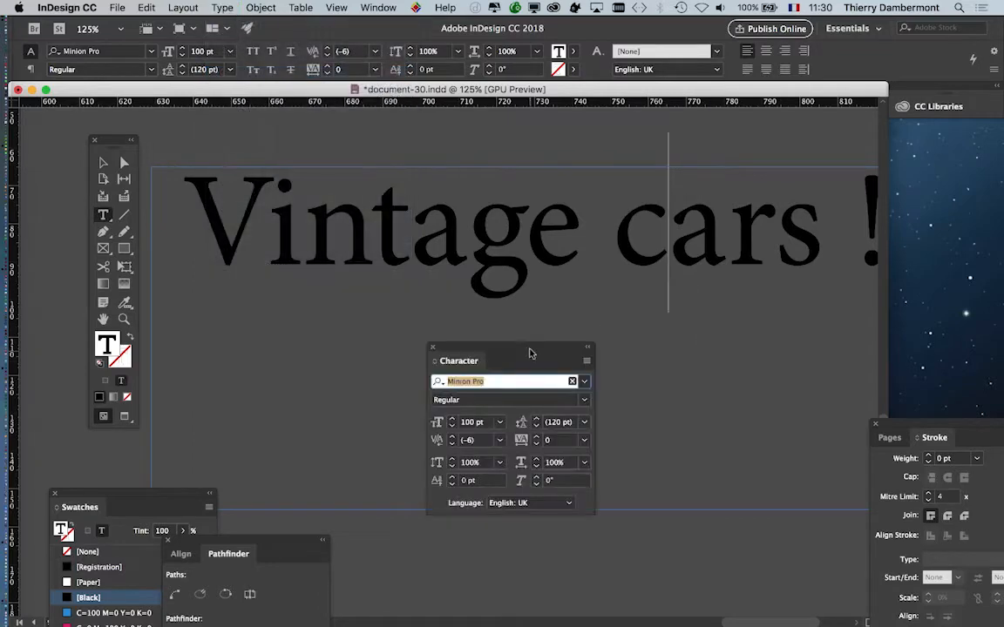
drag(530, 353, 853, 210)
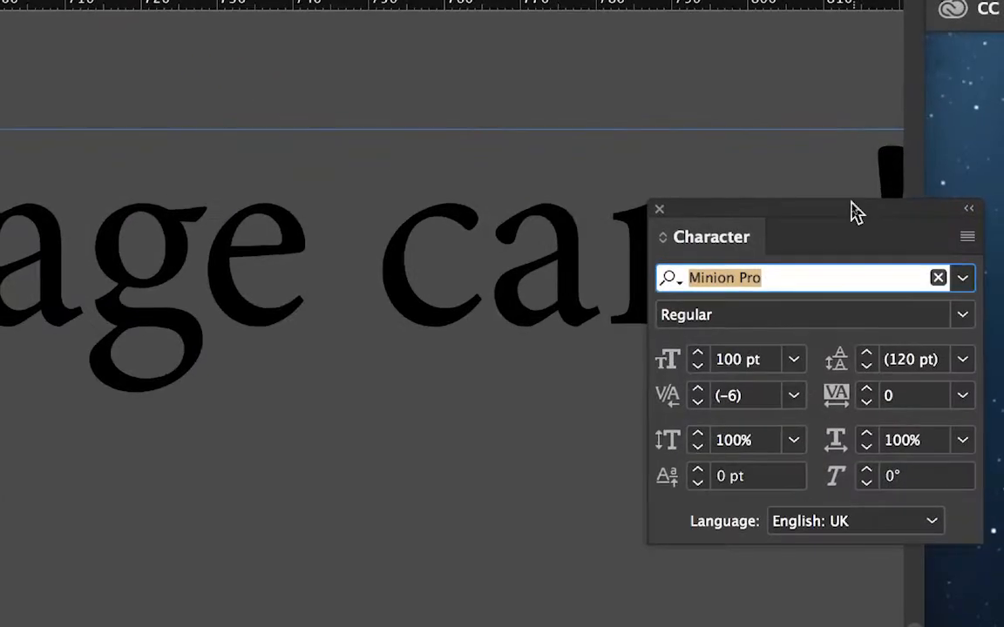
click(697, 401)
click(697, 402)
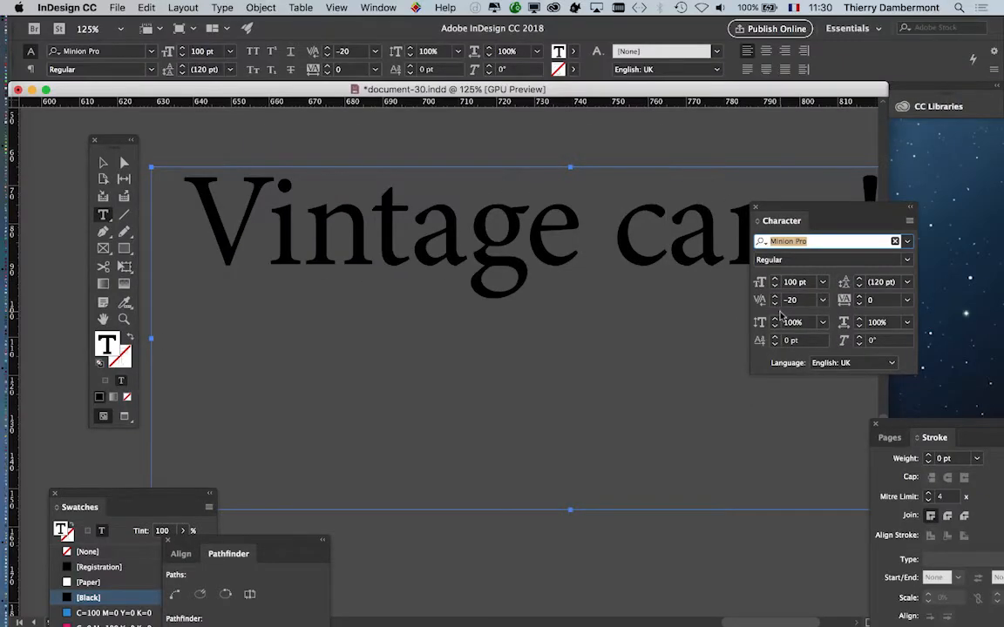
click(776, 296)
drag(780, 208, 841, 333)
Set the kerning between the n and the t of "Vintage" to -50
click(375, 250)
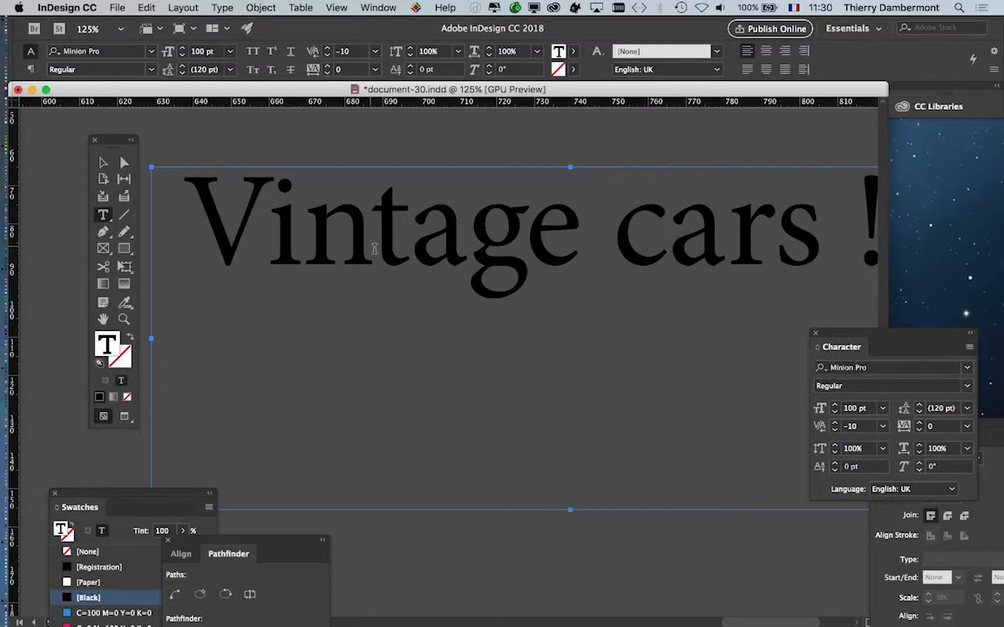
click(834, 430)
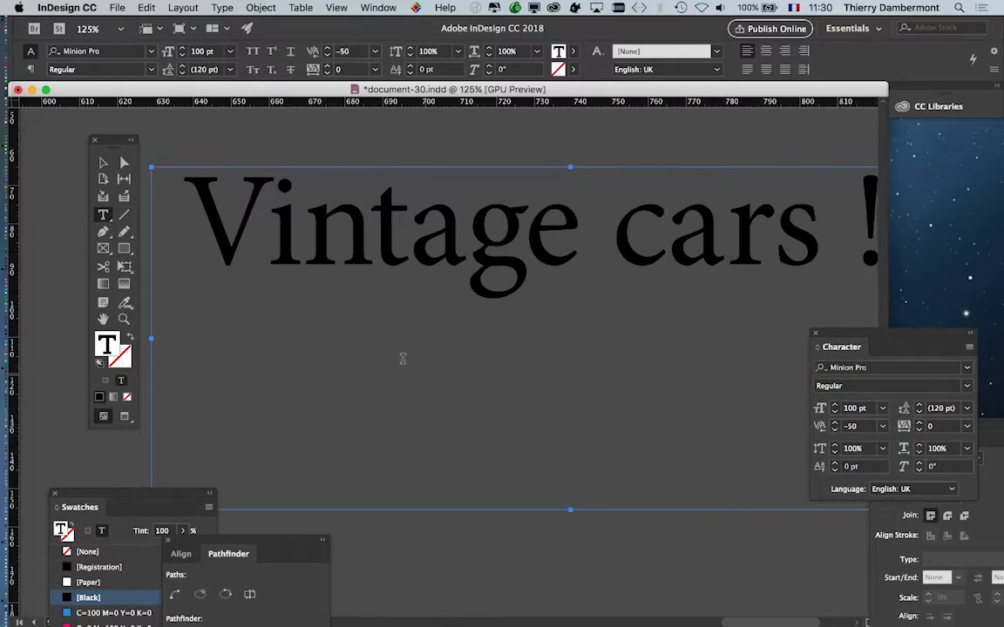
Deselect the title text and save the document as a new version named document-31.indd
click(104, 163)
click(381, 343)
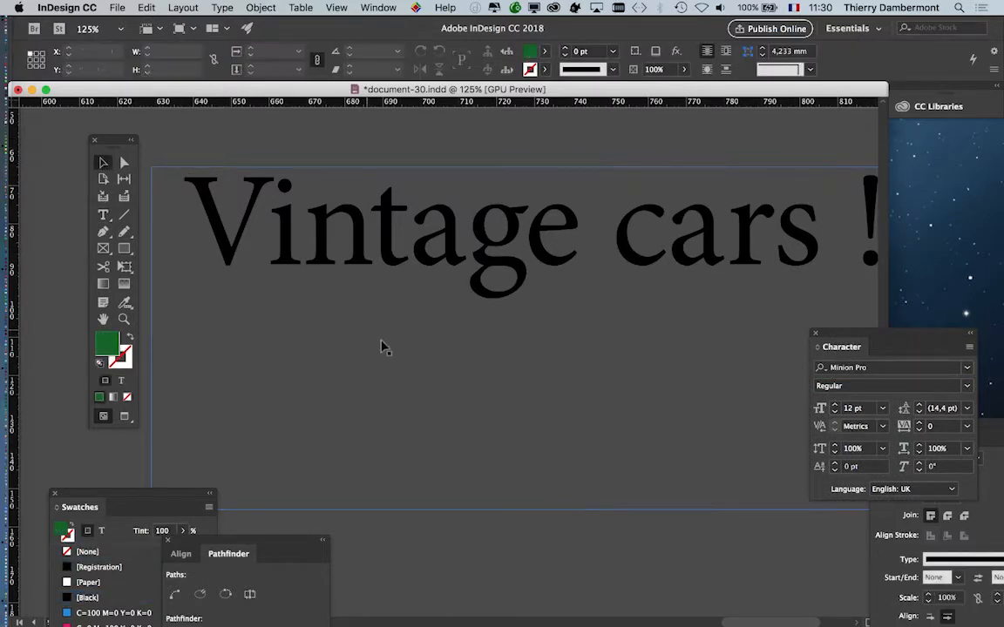
key(super+1)
click(117, 8)
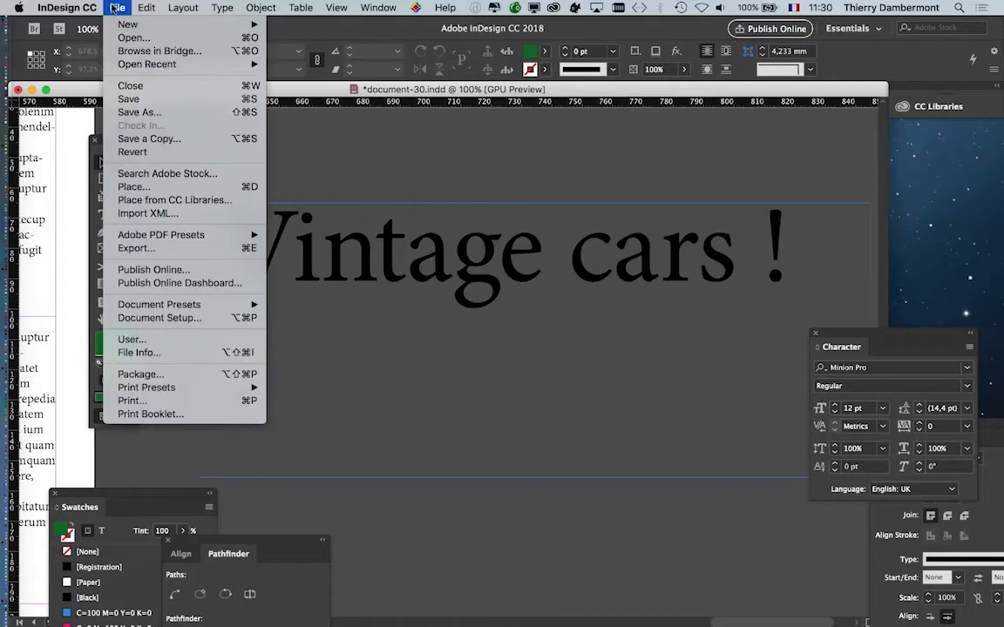
click(161, 112)
click(480, 74)
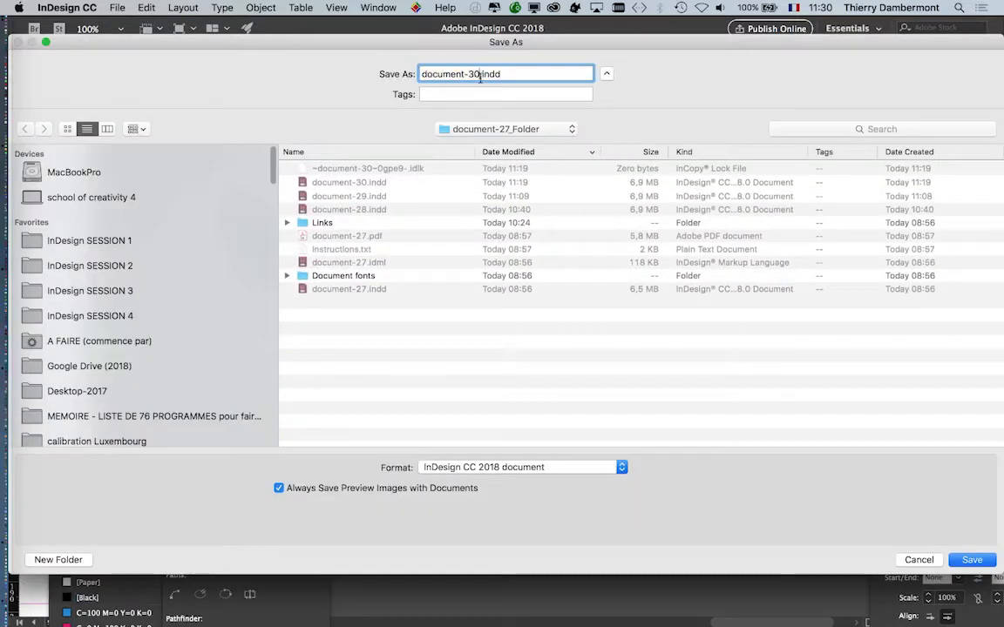
key(BackSpace)
text(1)
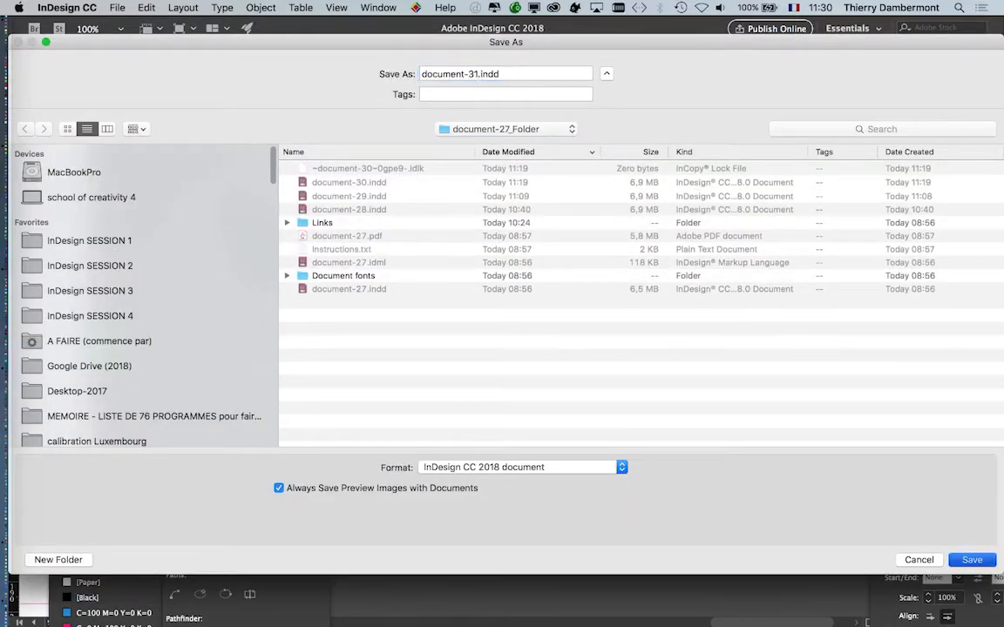
key(Return)
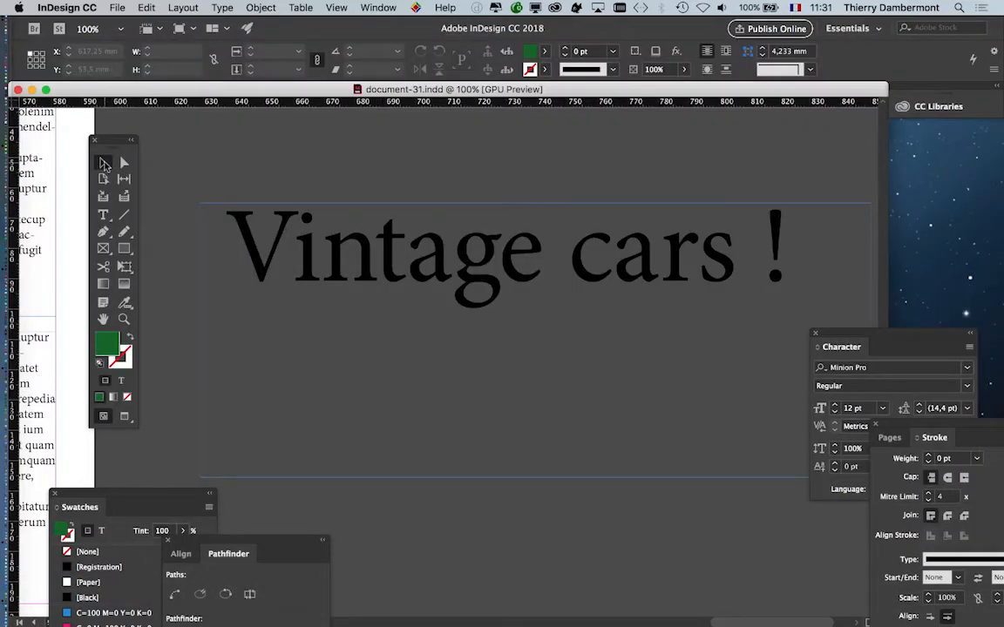
Move the title frame to about X 618 mm, Y 54.5 mm and shift the Character and Stroke panels clear of it
click(103, 164)
click(353, 210)
drag(349, 224, 353, 220)
drag(851, 337, 945, 342)
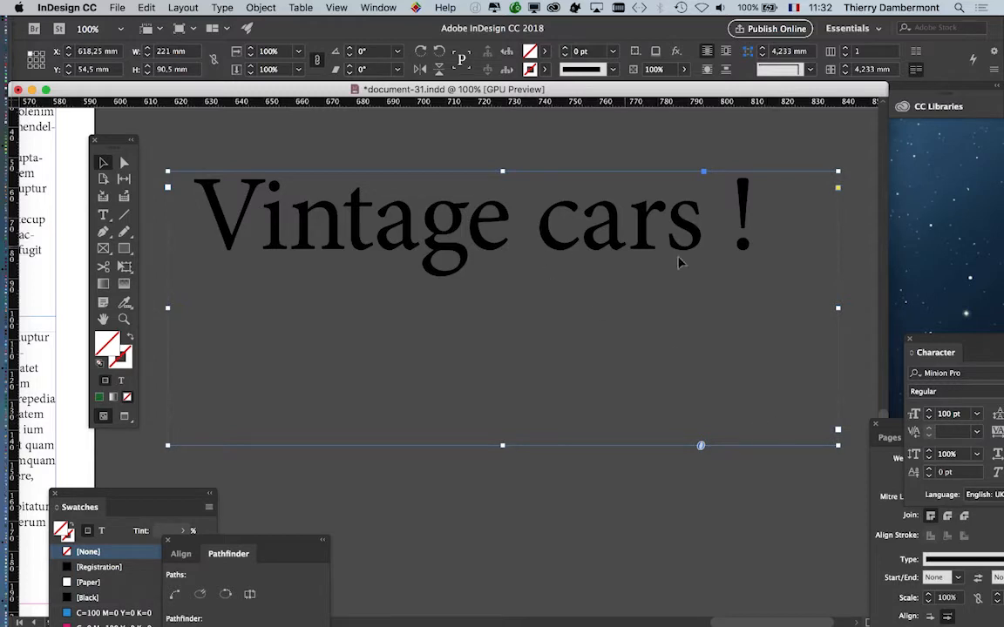
drag(887, 422, 786, 558)
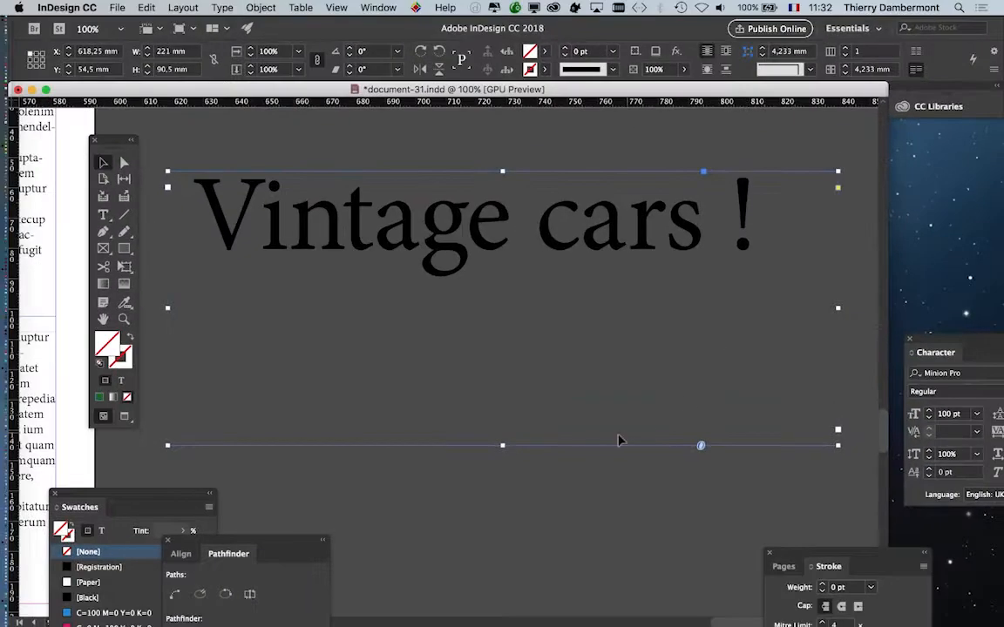
Try fitting the title frame to its text in height and width separately, and undo both fits
drag(503, 446, 503, 249)
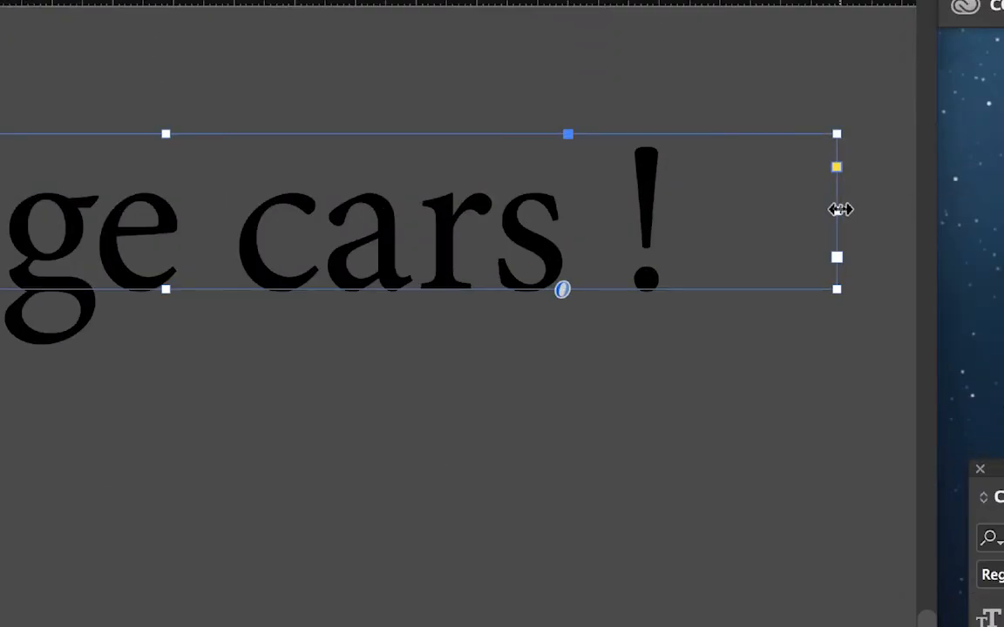
double_click(839, 209)
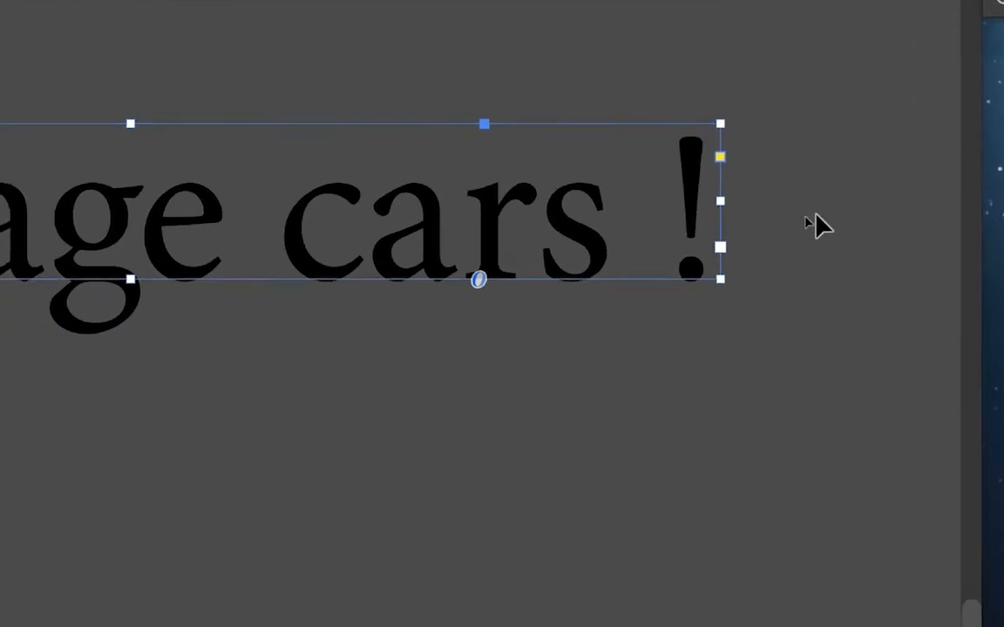
key(super+z)
key(super+z)
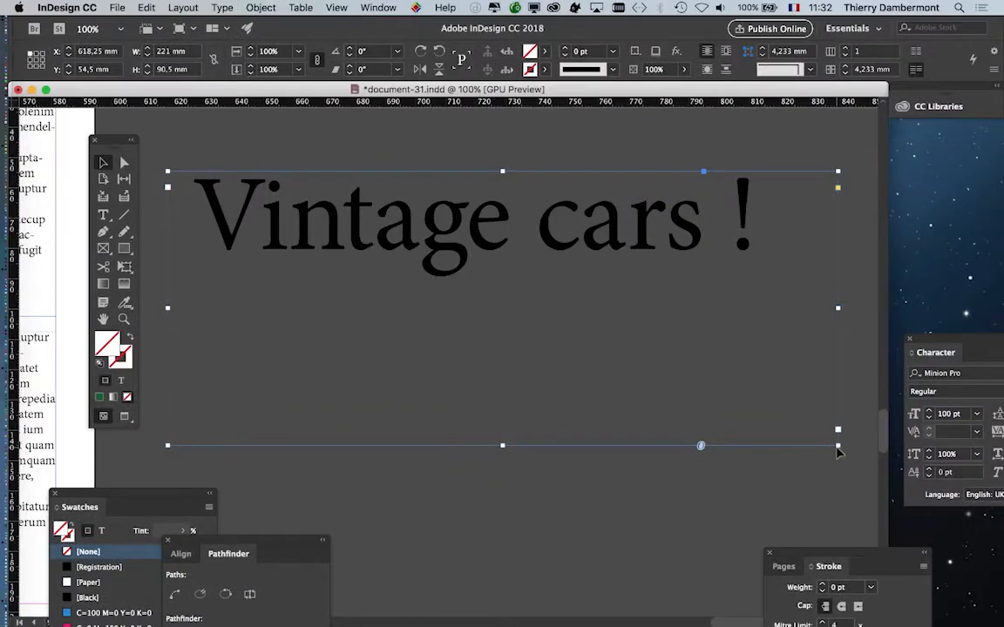
Fit the title frame's width and height to its text in a single operation
double_click(837, 451)
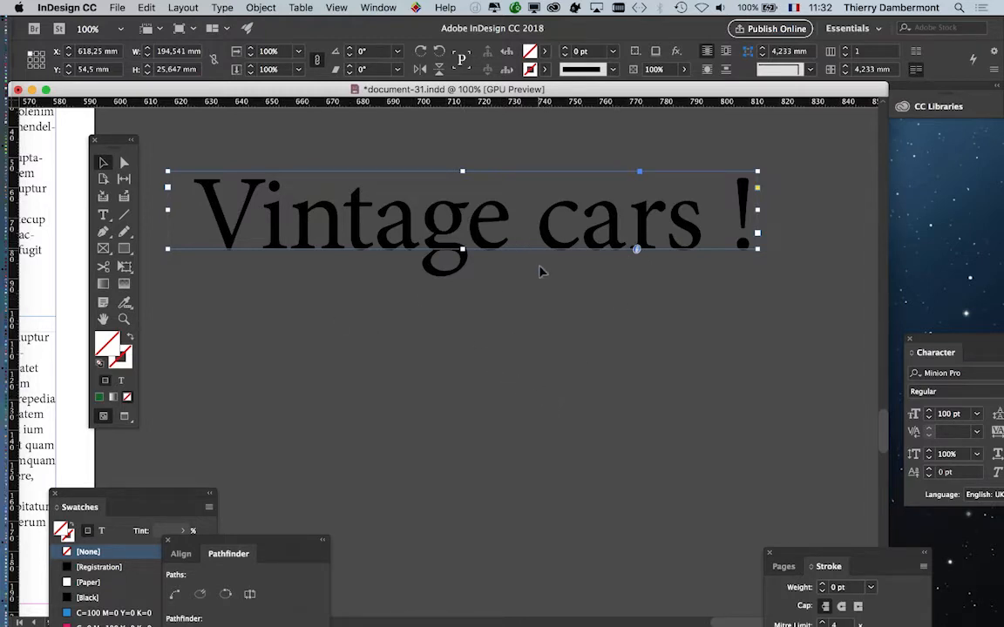
key(super+minus)
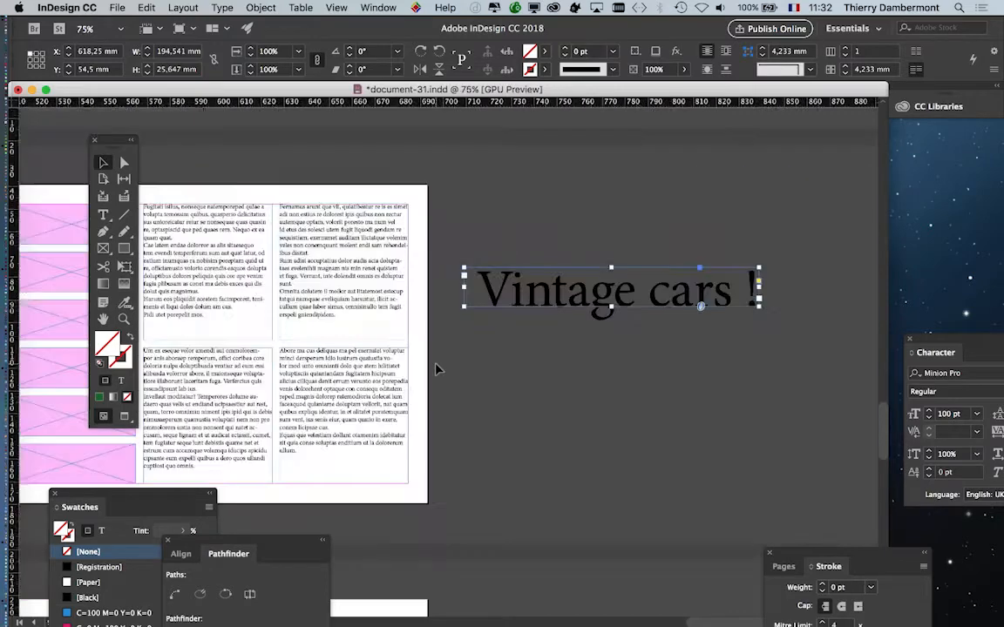
scroll(538, 372, left, 10)
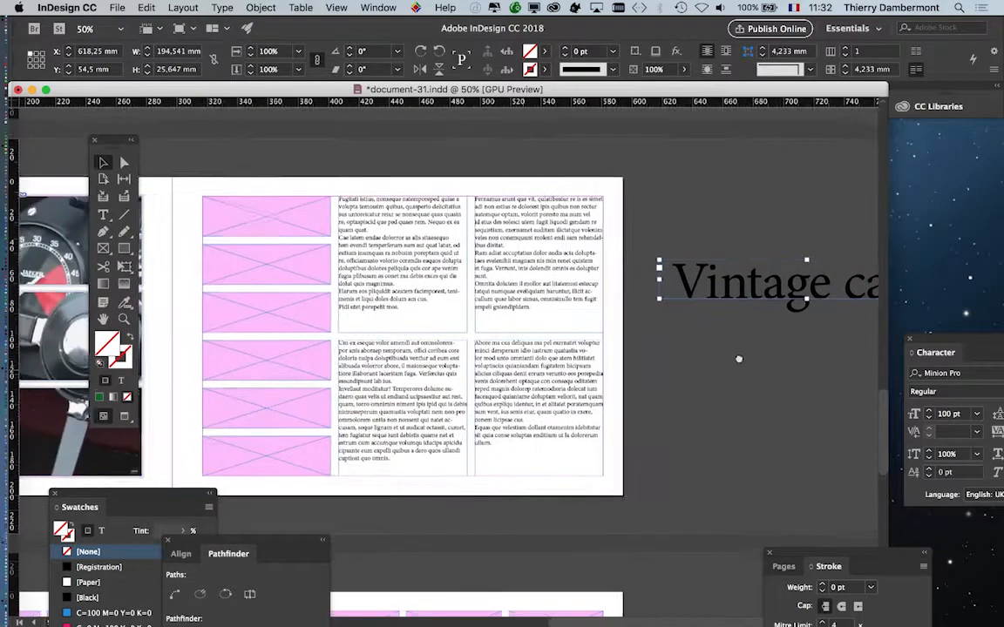
scroll(697, 359, right, 6)
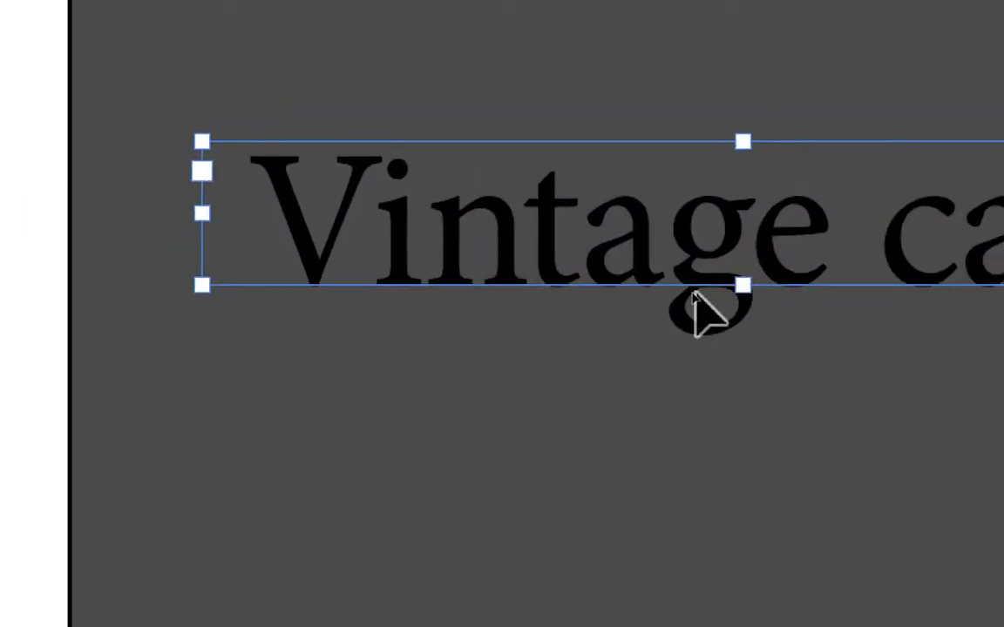
scroll(706, 314, right, 5)
scroll(751, 298, right, 2)
scroll(789, 288, left, 5)
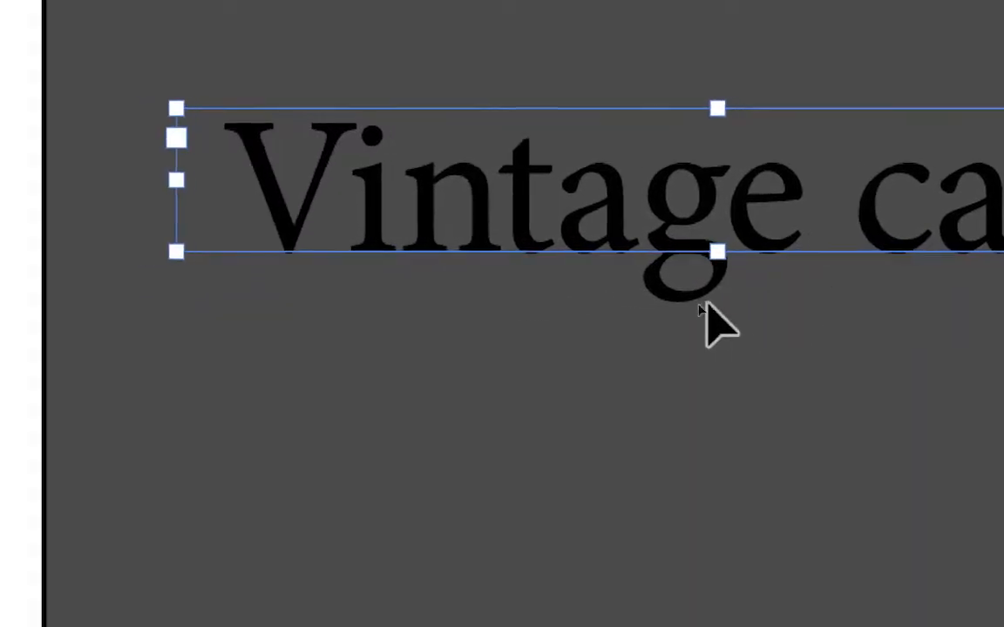
scroll(695, 303, right, 2)
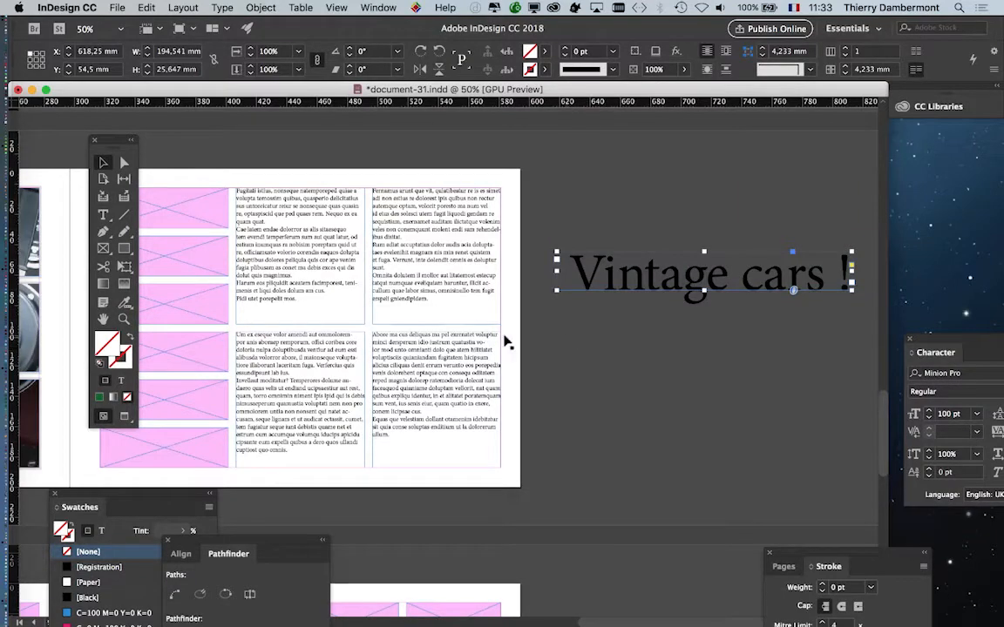
Delete the six empty pink frames in the first column of the right-hand page
scroll(376, 237, left, 3)
scroll(561, 254, left, 3)
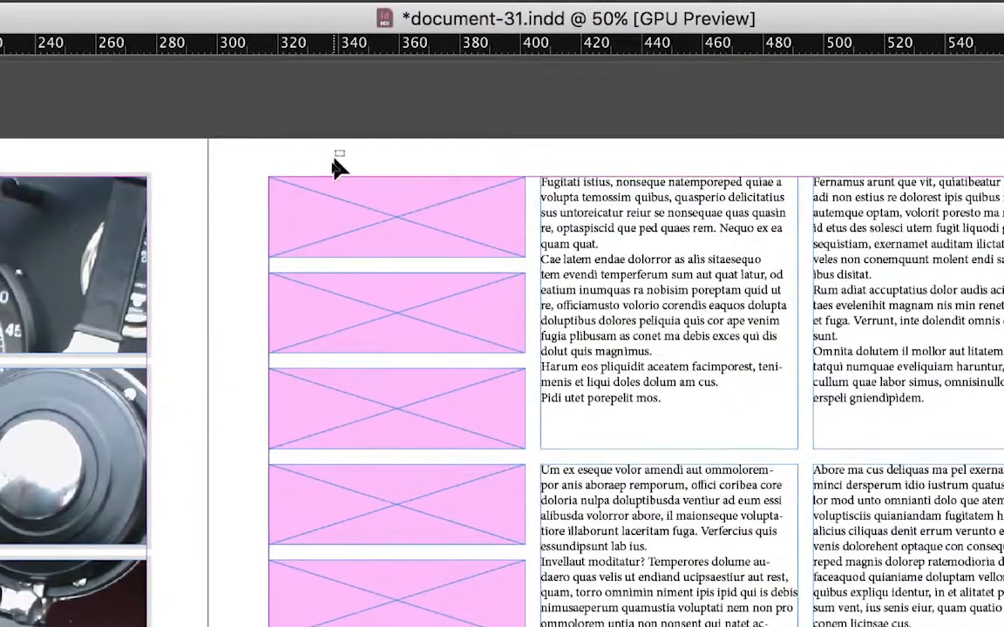
drag(333, 160, 379, 524)
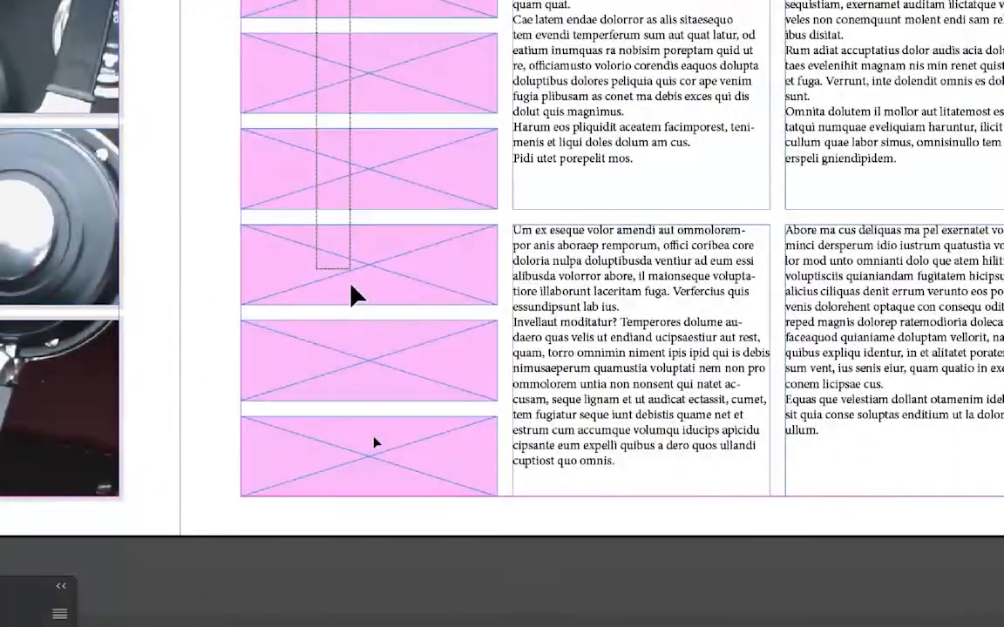
drag(350, 283, 383, 461)
key(Delete)
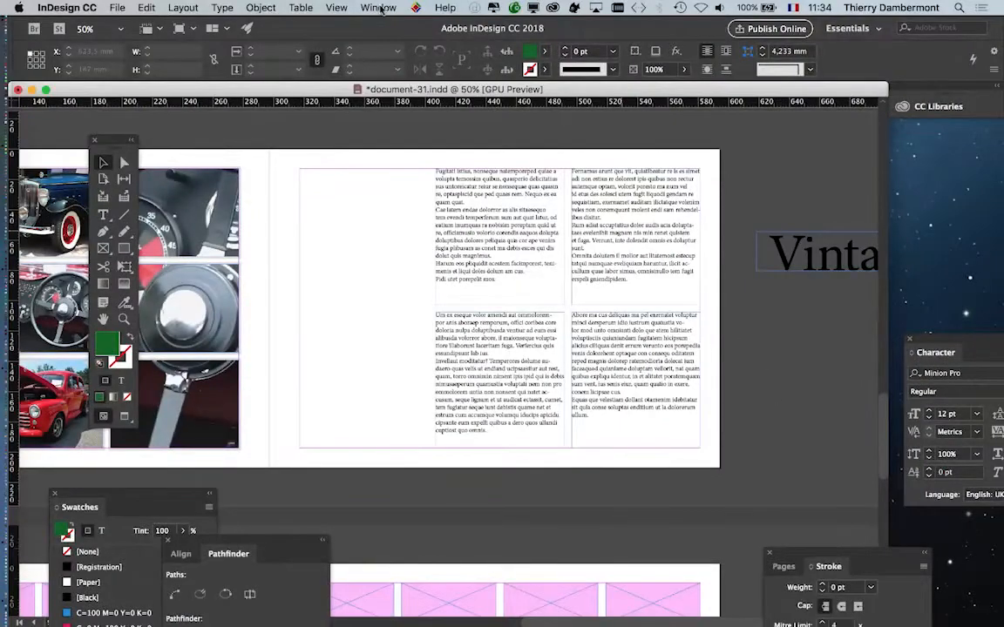
Open the Layers panel, make the guide layers reperes 1, 2 and 3 visible, and move the panel off the text
click(381, 8)
click(410, 180)
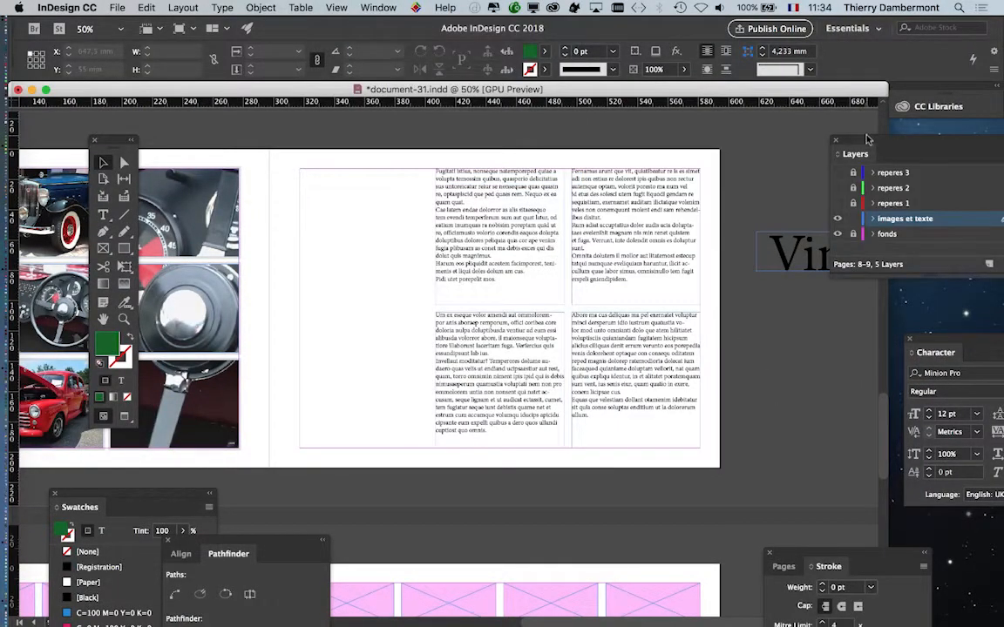
drag(867, 138, 577, 347)
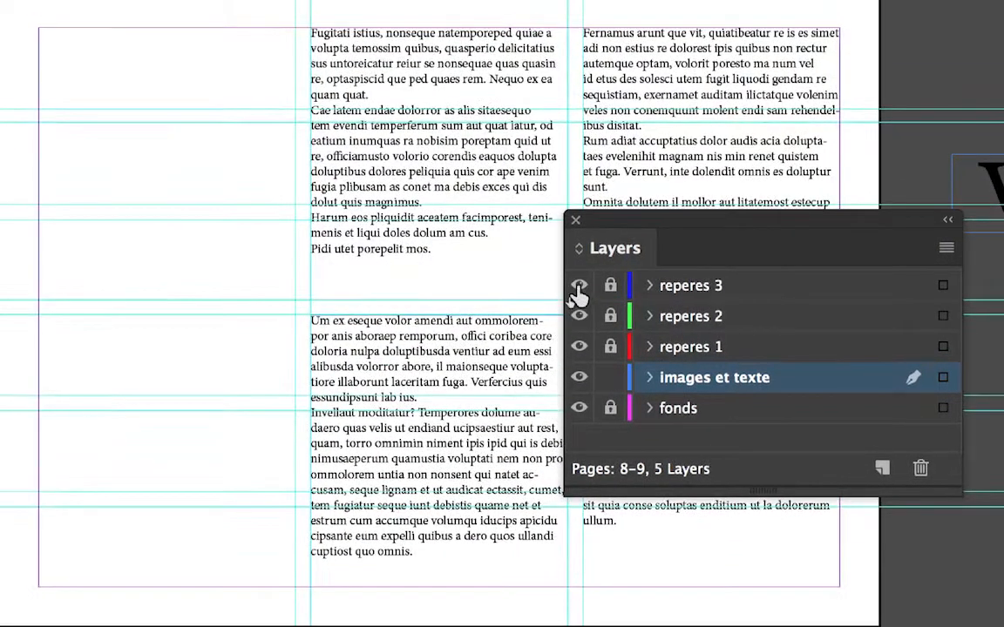
drag(577, 286, 578, 318)
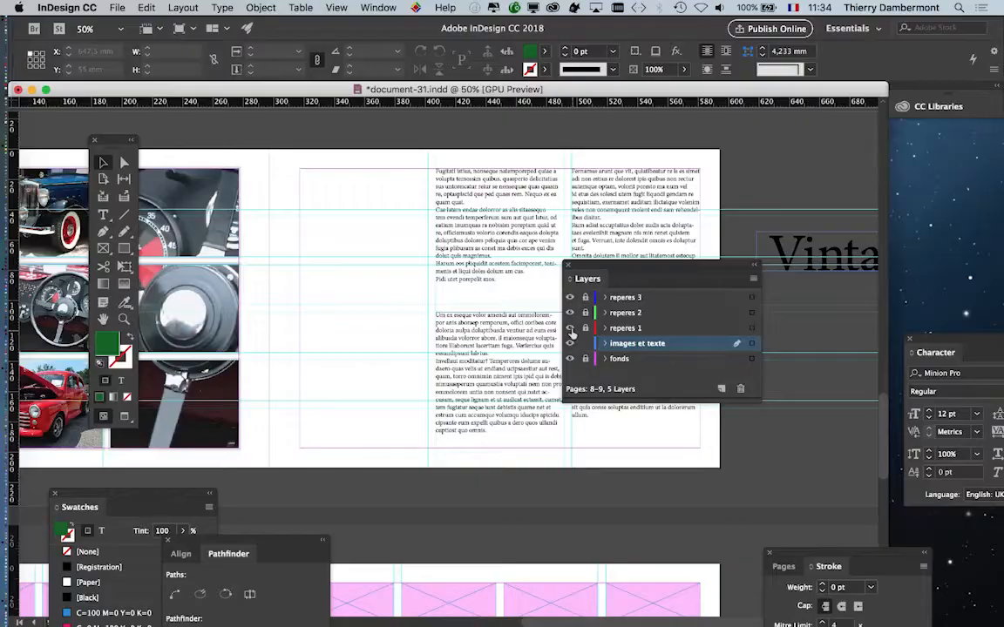
drag(579, 268, 706, 442)
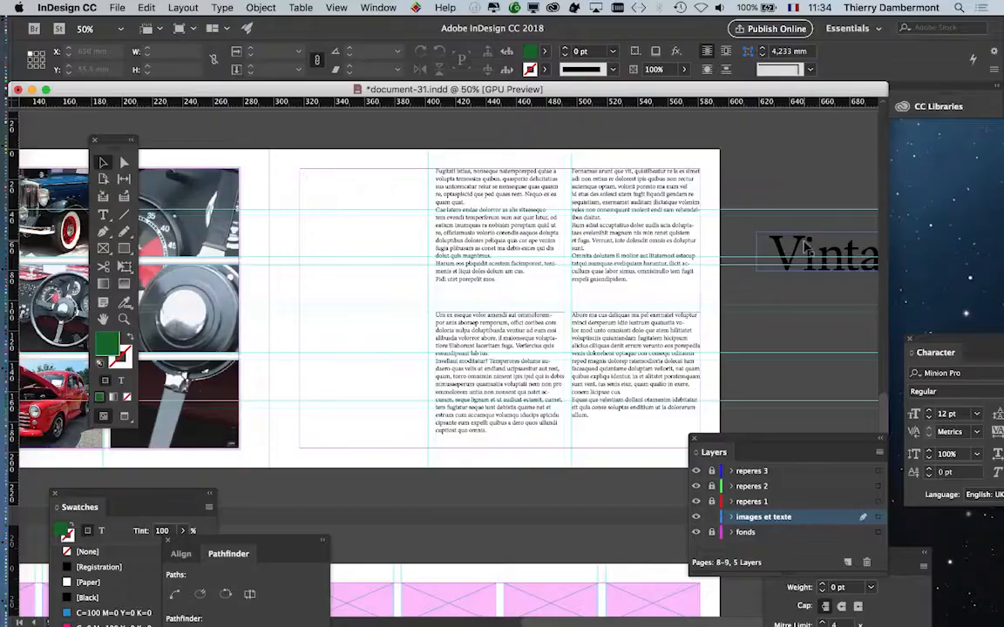
Move the "Vintage cars !" title from the pasteboard onto the right-hand page, with the V starting at the inner margin
drag(800, 249, 345, 259)
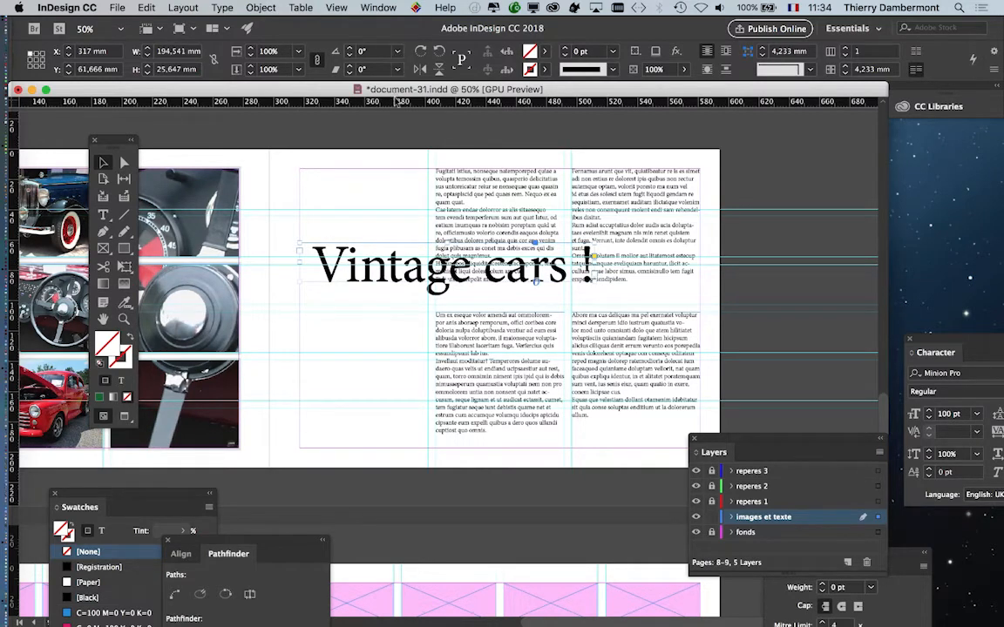
drag(371, 275, 352, 306)
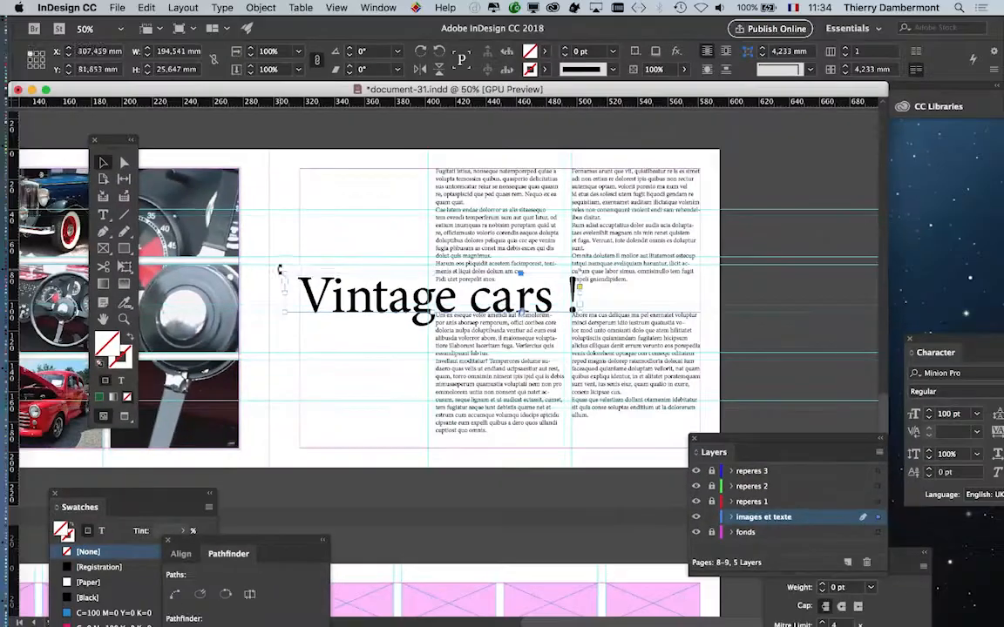
Try rotating the title to 90° freehand and placing it in the empty first column, and undo both changes
drag(279, 269, 372, 460)
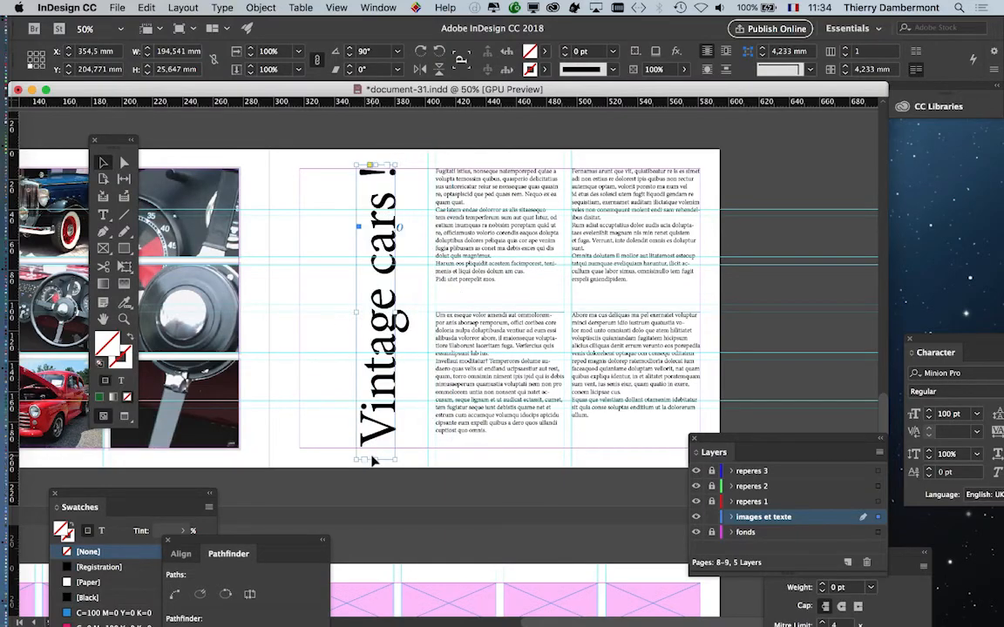
key(super+z)
key(super+z)
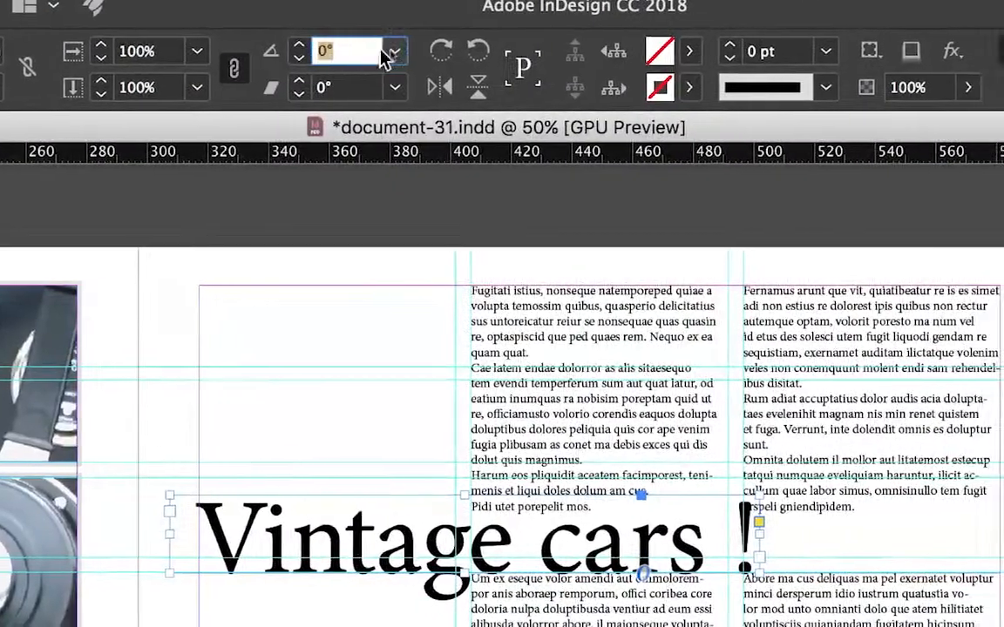
Set the title's rotation angle to -90° and change it to 90° so the text reads upwards
click(436, 54)
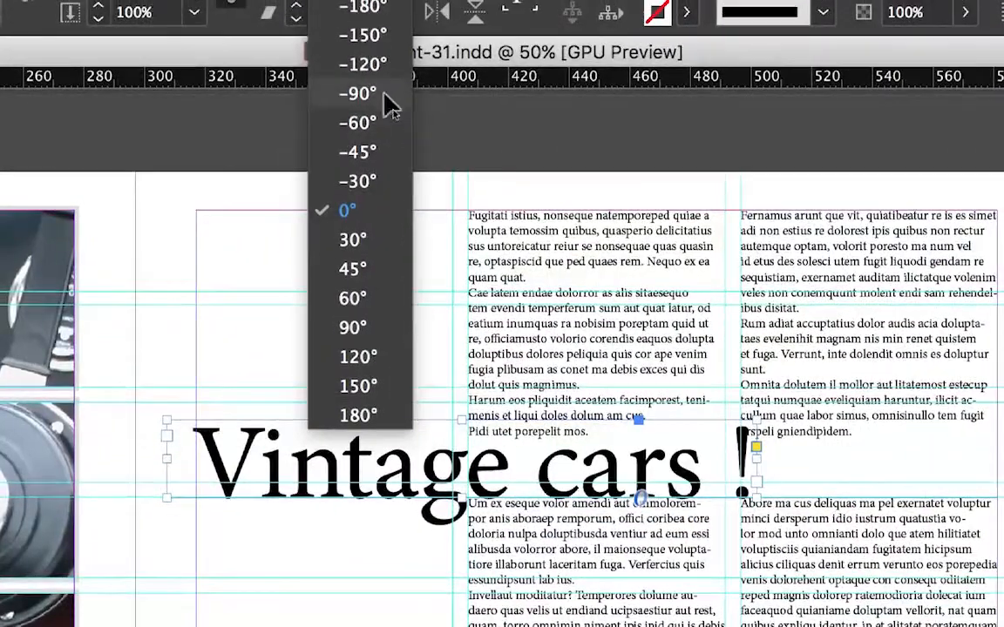
click(384, 166)
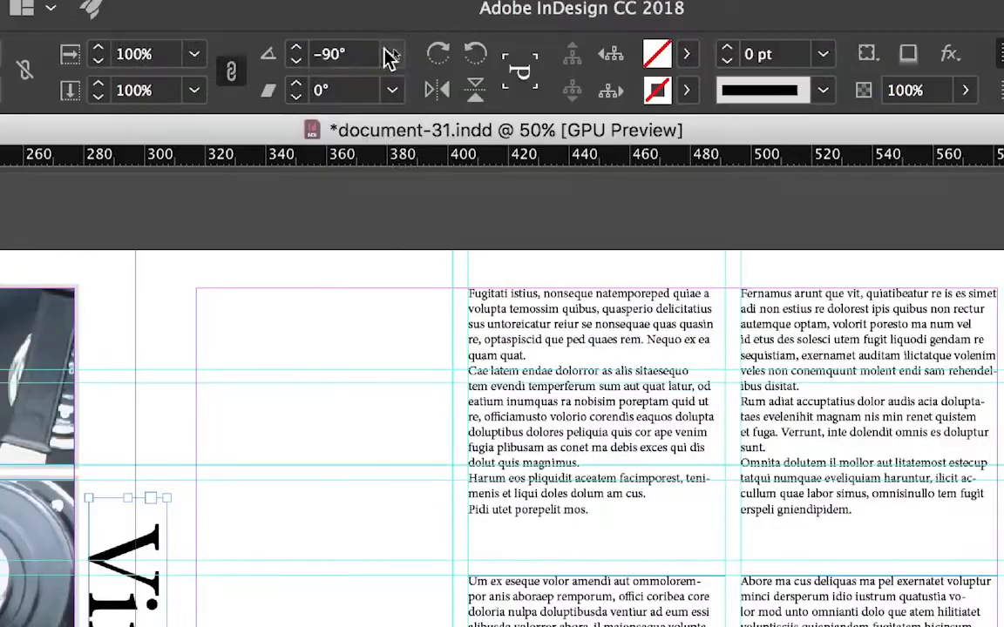
click(385, 54)
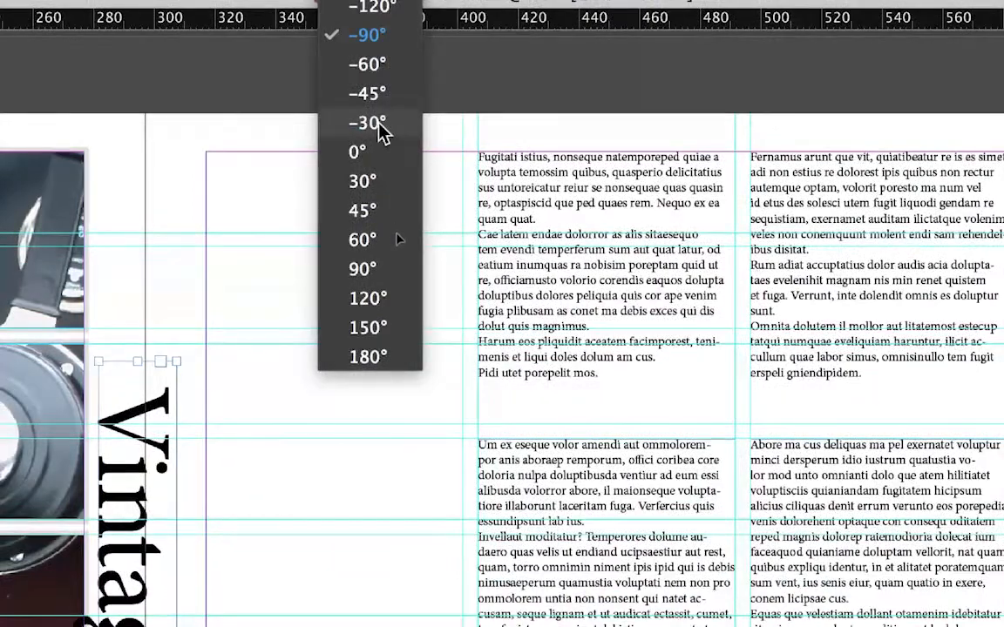
click(364, 268)
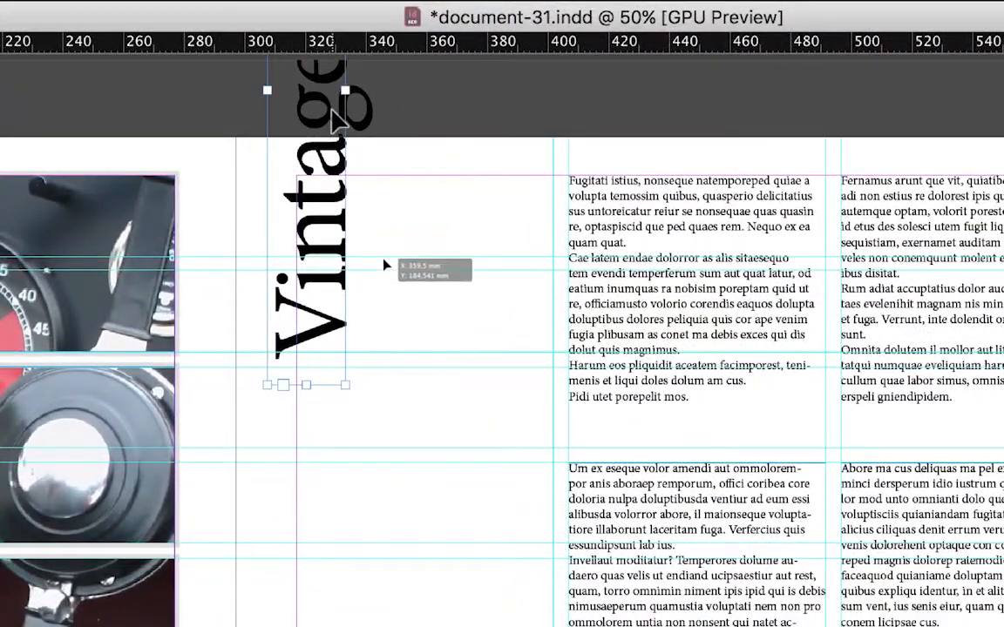
Position the rotated title in the empty first column of the right-hand page, spanning the margin height and closer to the inner margin
key(super+alt+c)
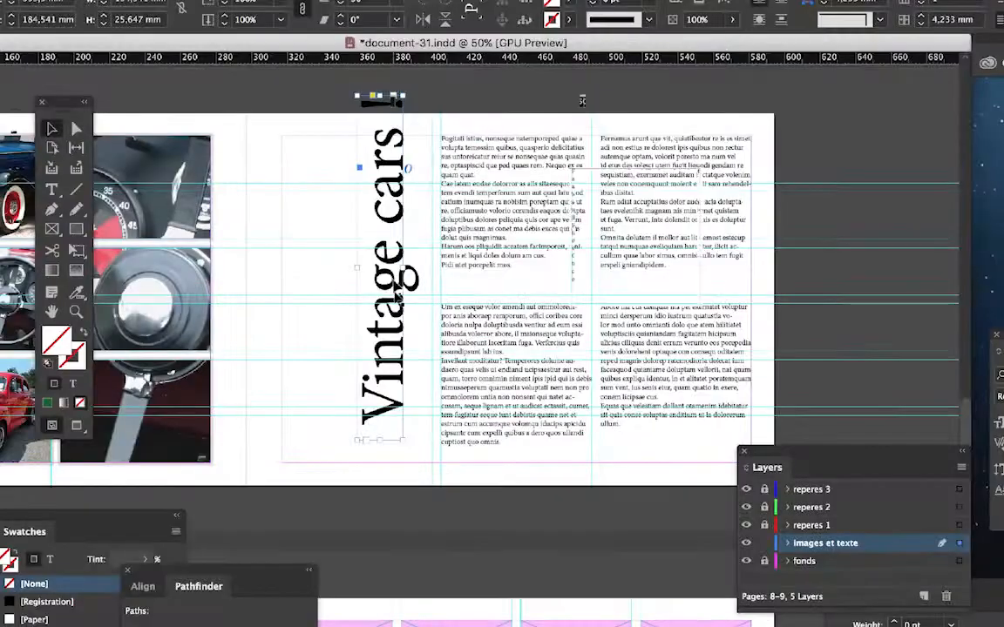
text(!)
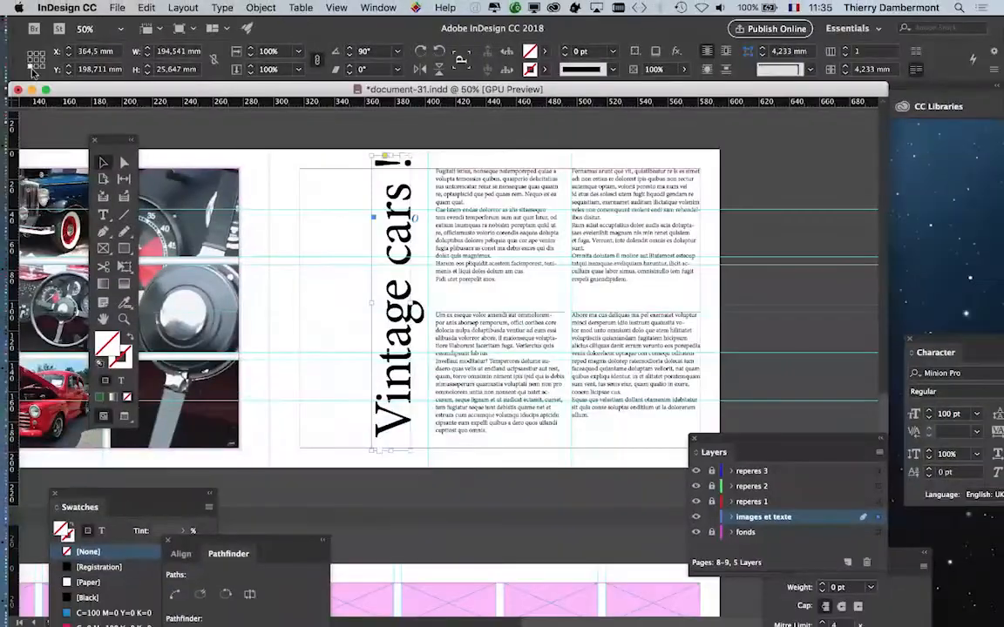
drag(399, 280, 391, 303)
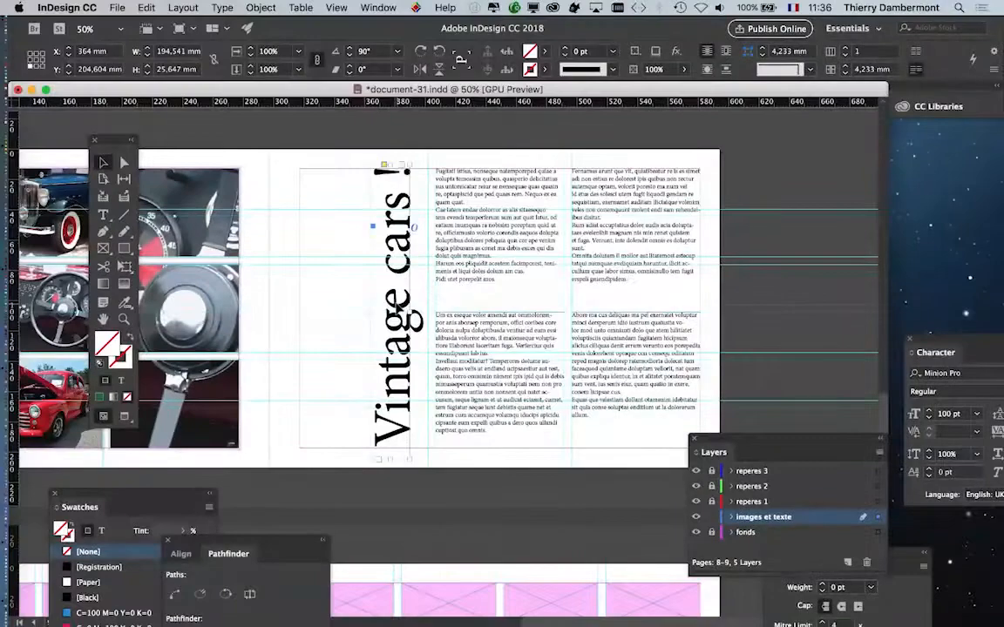
drag(393, 272, 347, 271)
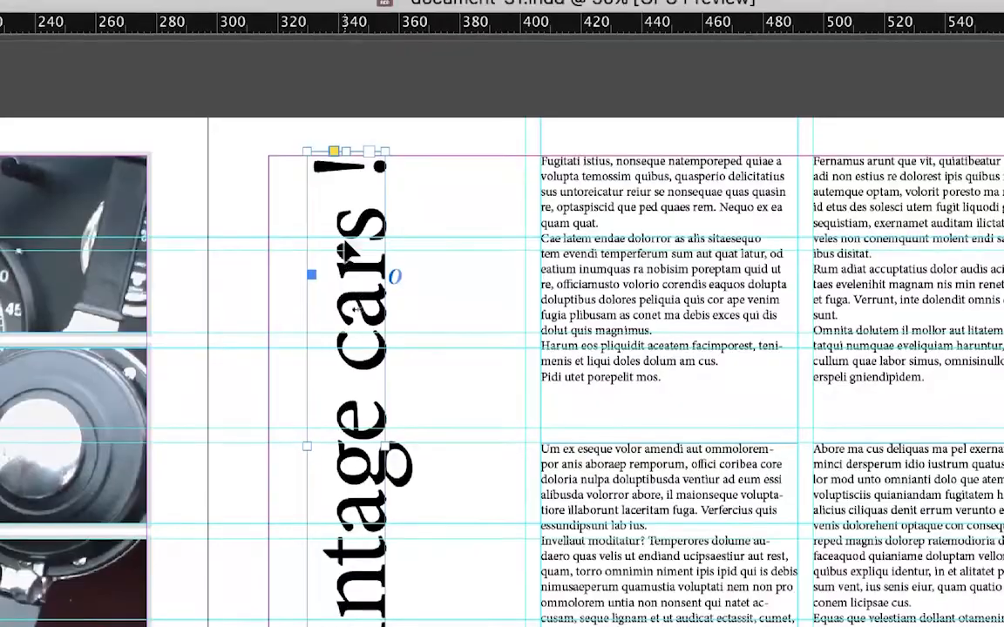
Widen the rotated title frame towards the text column and insert a forced line break before "cars !"
drag(386, 441, 508, 442)
drag(403, 312, 402, 312)
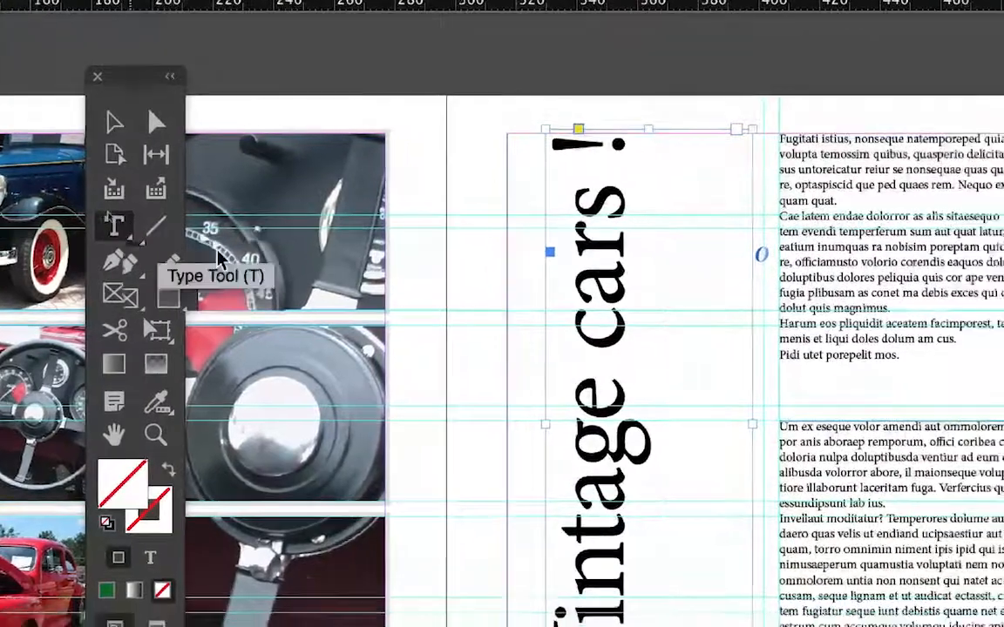
click(91, 311)
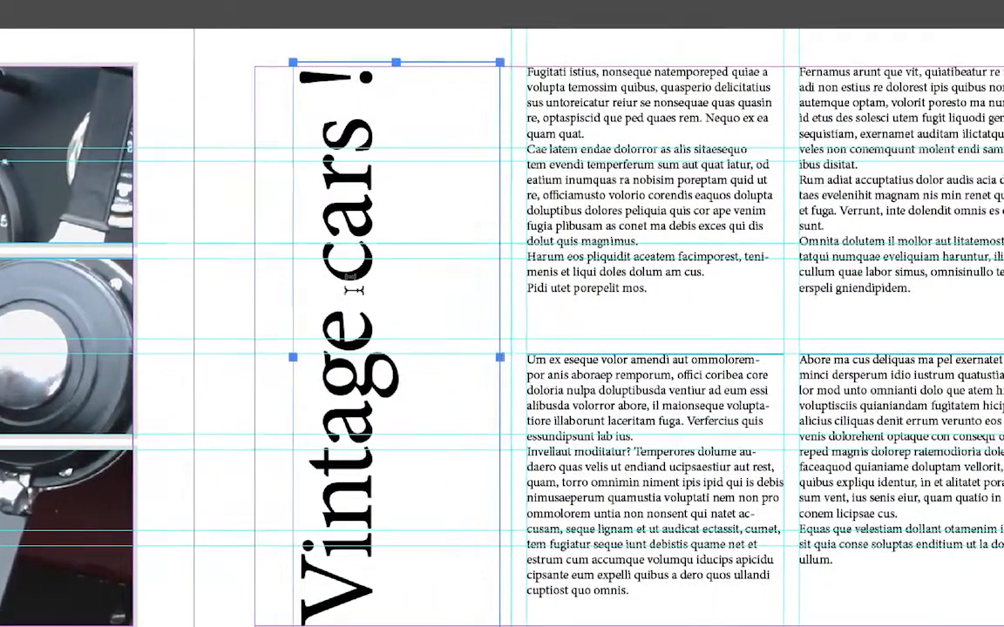
click(393, 295)
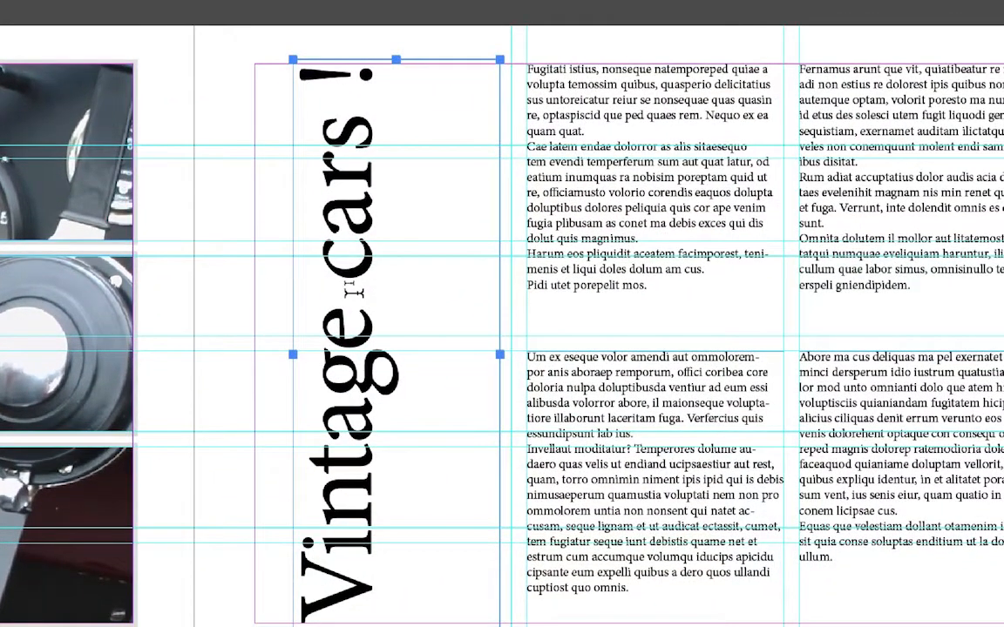
key(Escape)
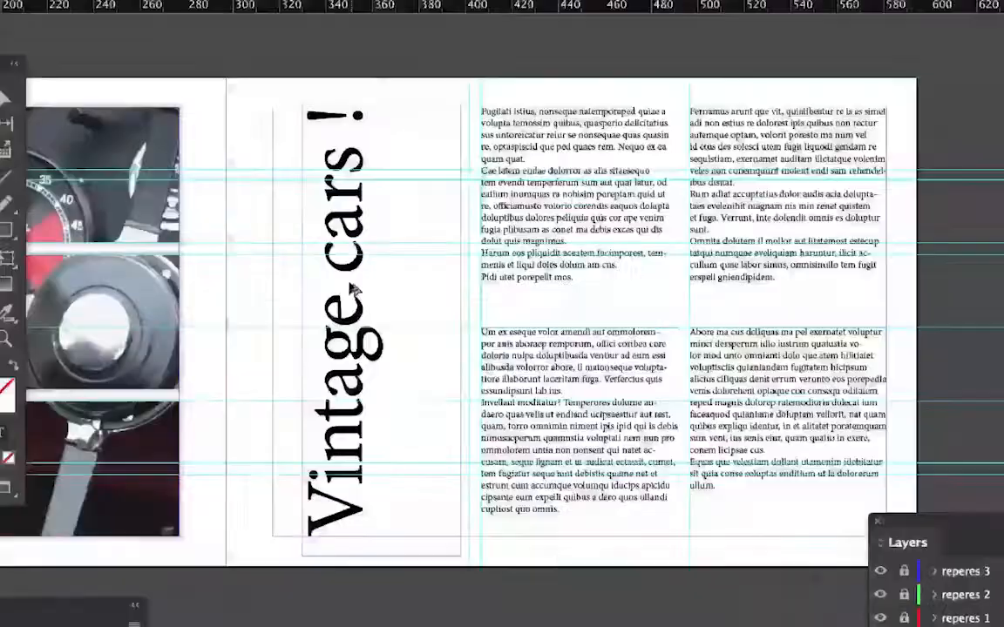
click(348, 280)
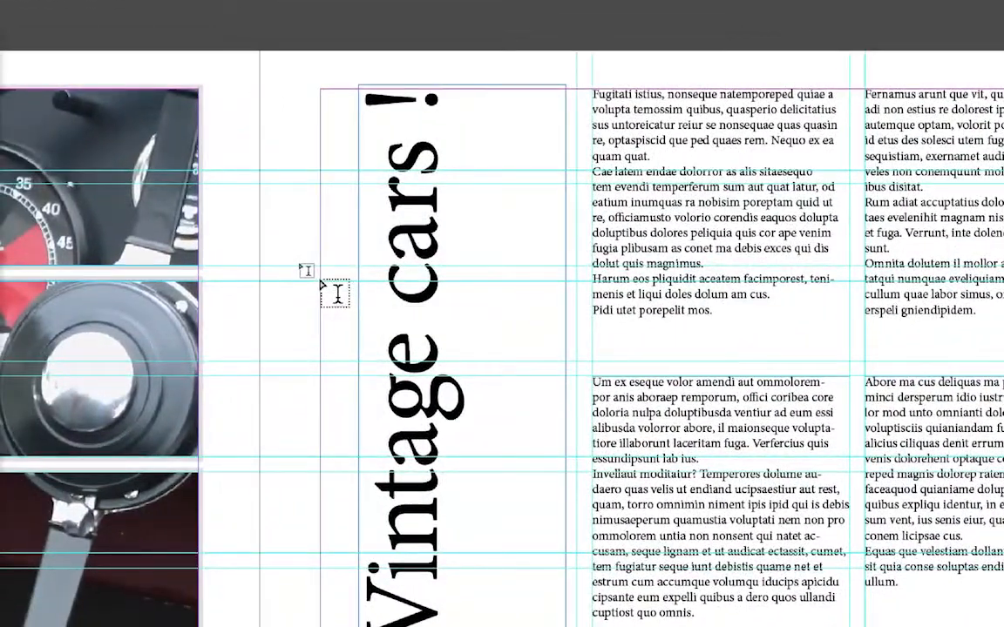
key(Return)
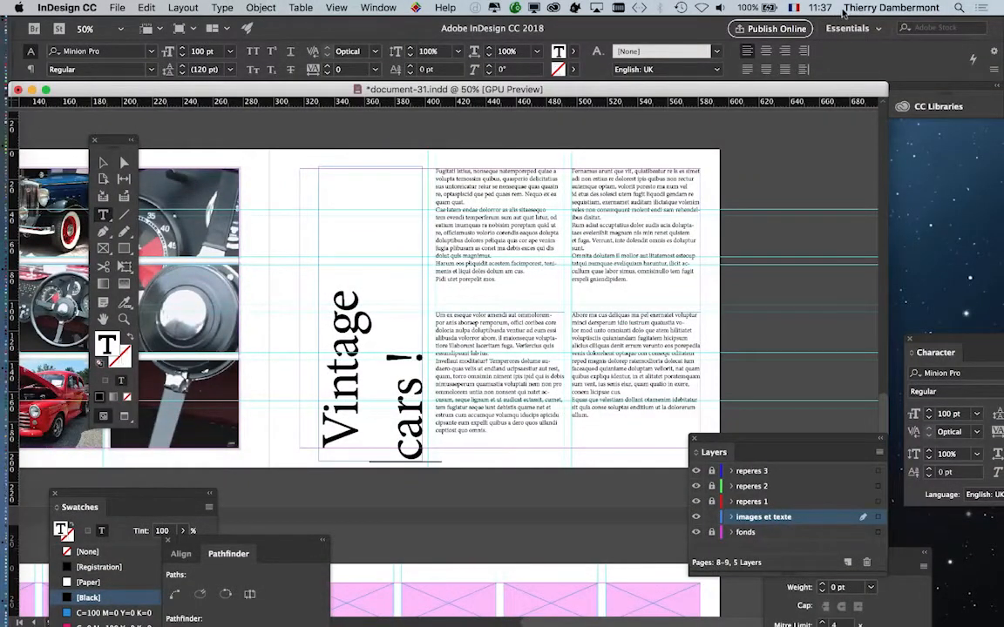
Display the French keyboard viewer to examine the modifier key positions, and close it again
click(794, 7)
click(823, 142)
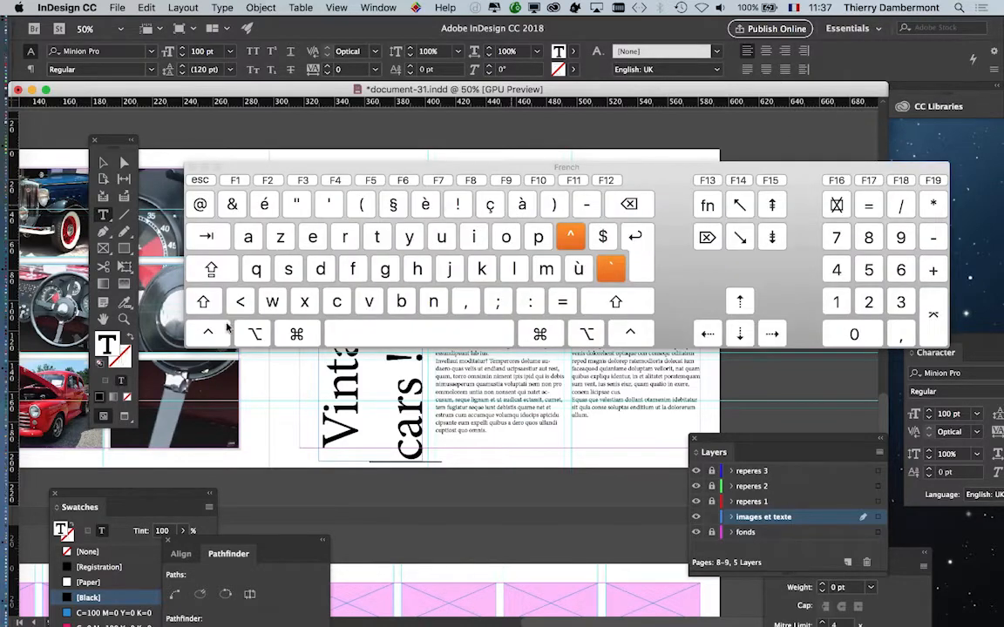
key(alt)
click(193, 167)
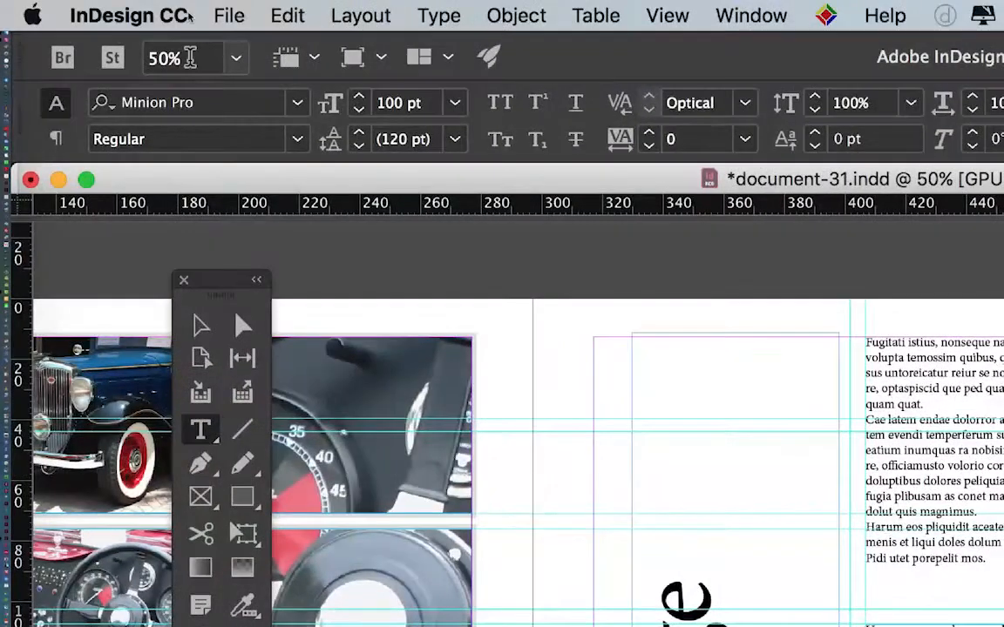
Show the hidden characters and place the text cursor in the "Vintage" line before the line break
click(433, 18)
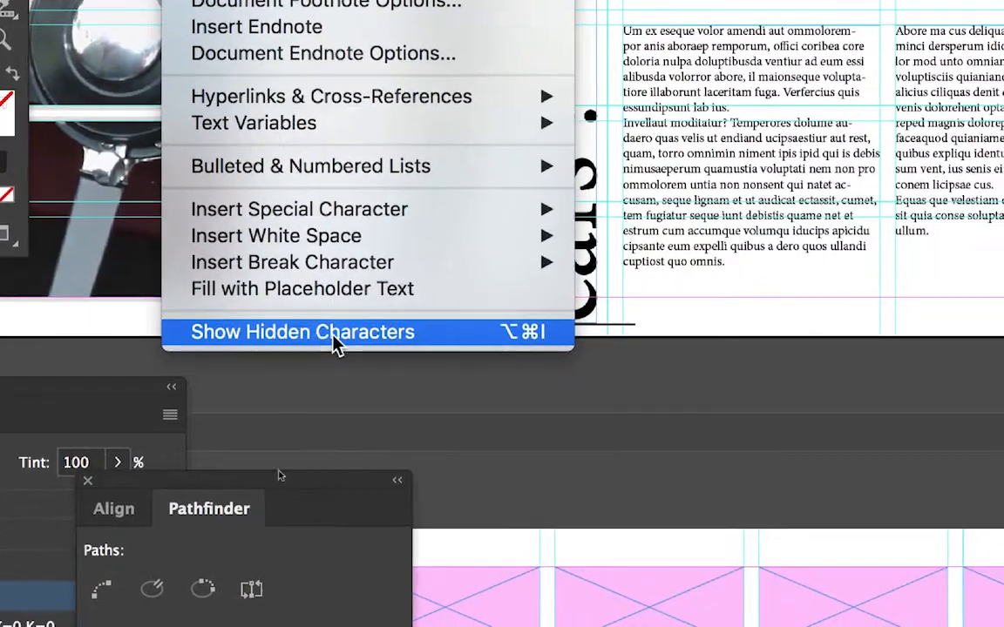
click(335, 332)
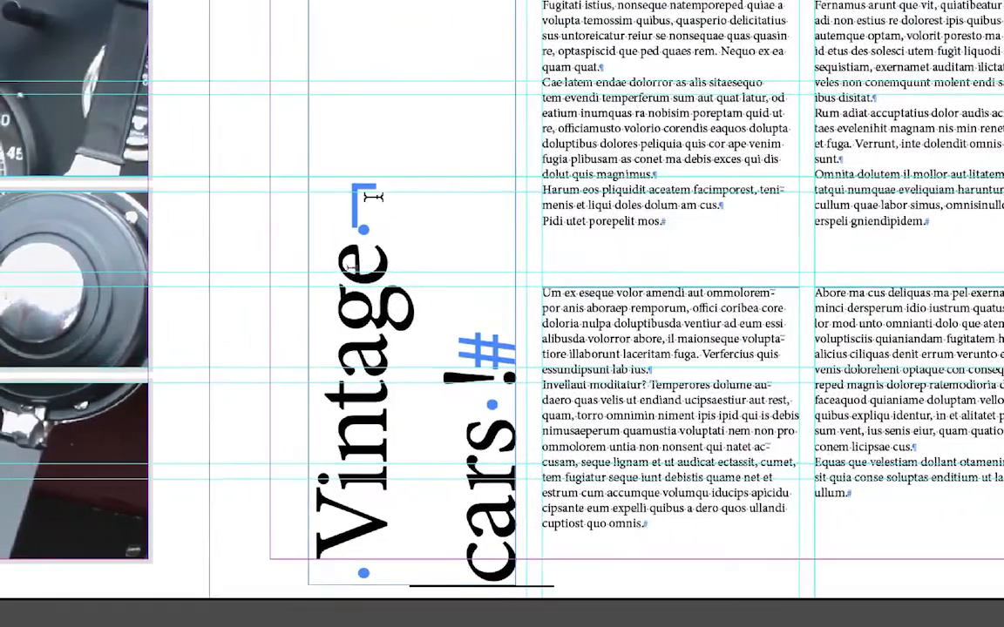
click(394, 66)
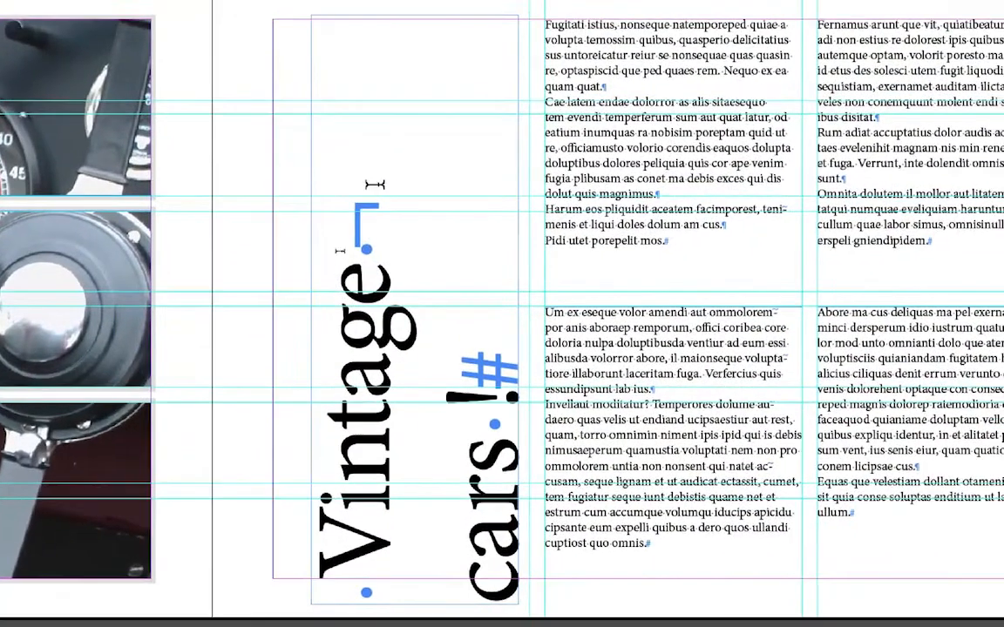
click(369, 189)
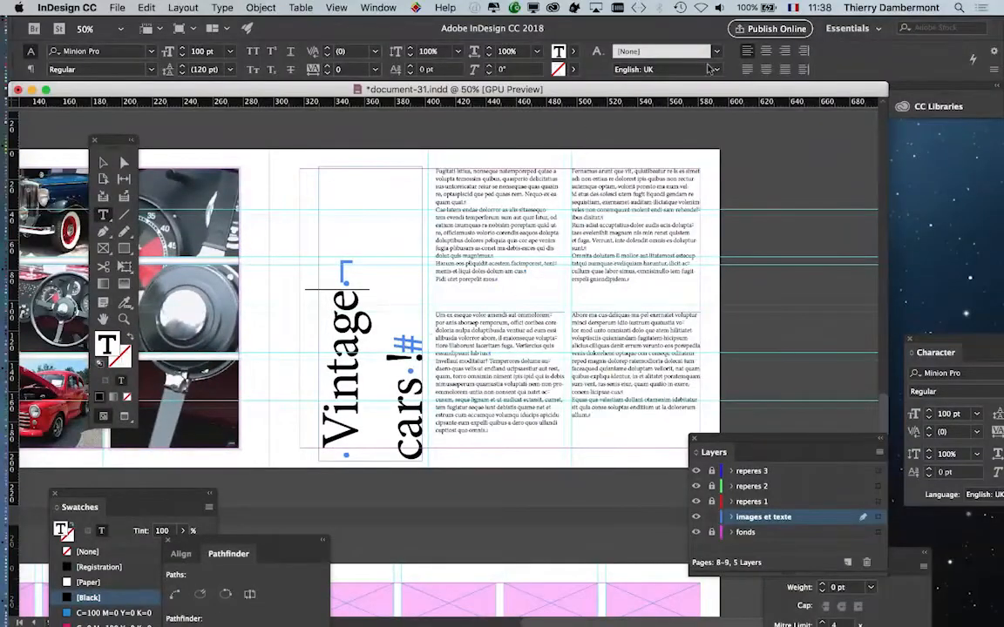
Centre the two-line title using the Paragraph settings, keeping the panel clear of the title
click(222, 7)
click(251, 85)
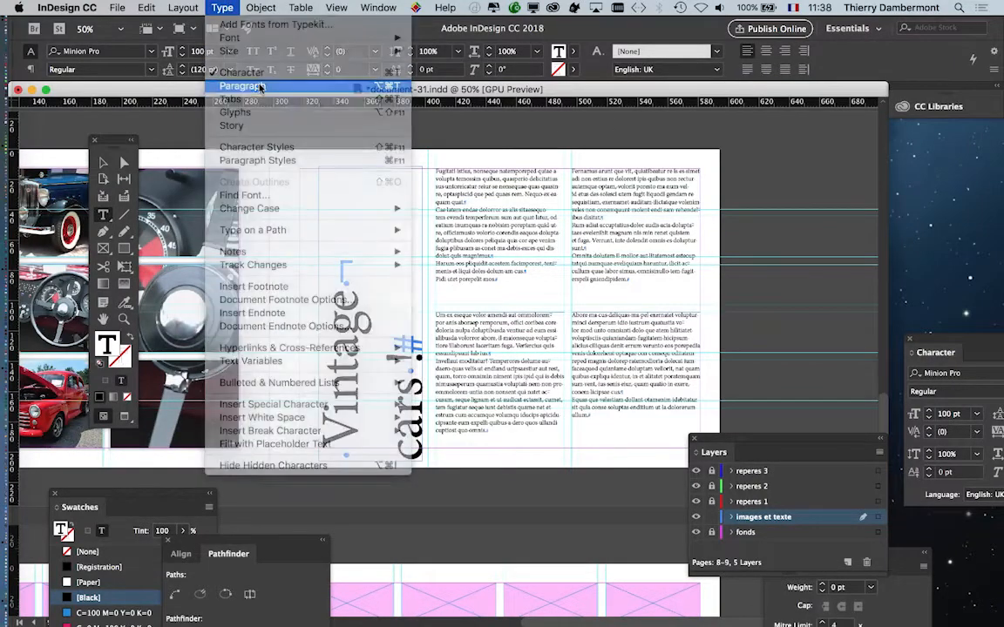
drag(754, 406, 486, 159)
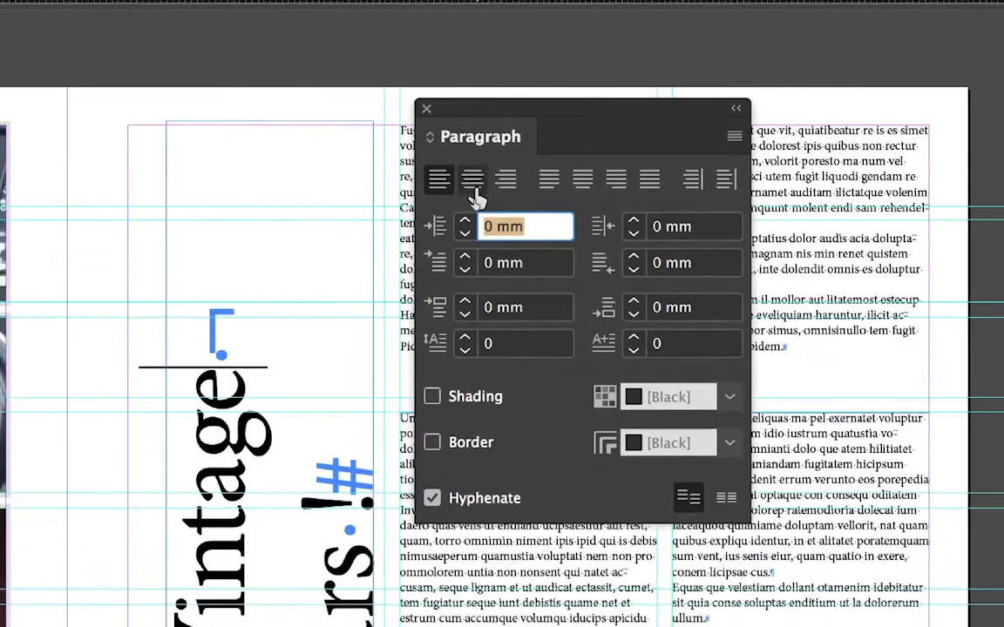
click(460, 231)
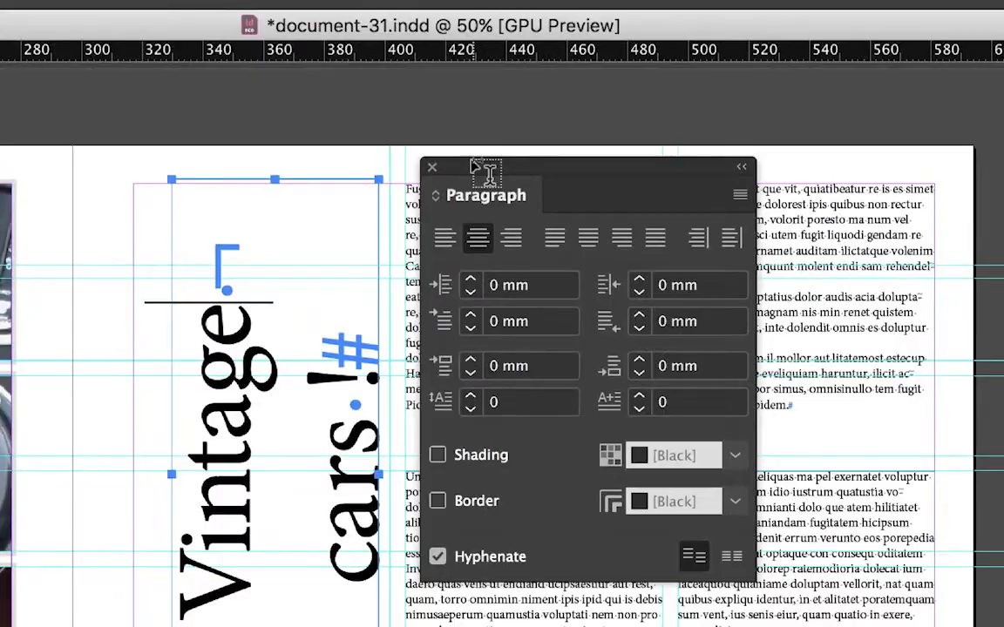
drag(486, 172, 651, 175)
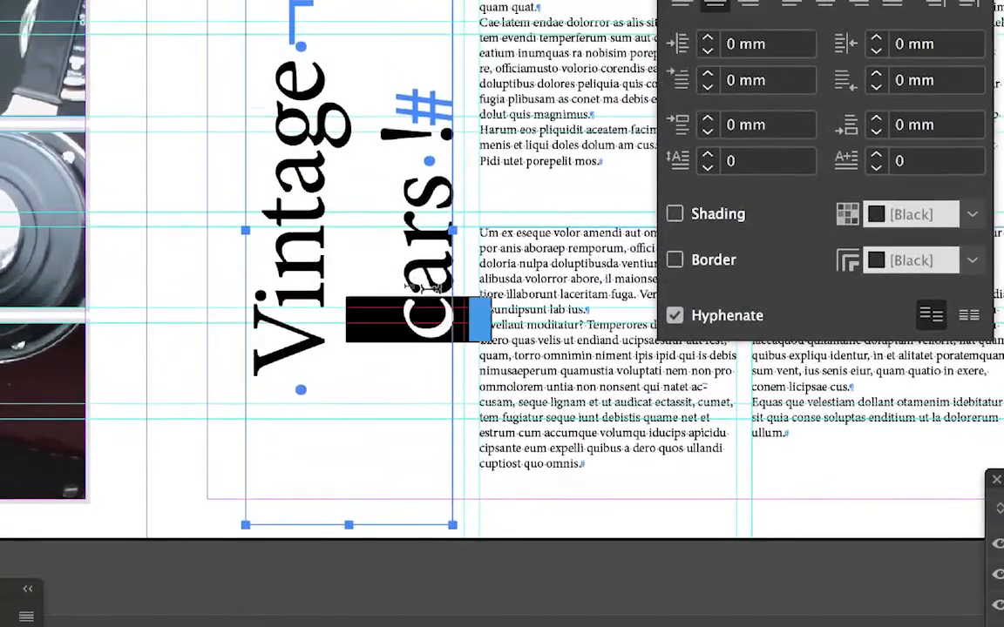
Set the font size of the word "cars" to 110 pt and widen the title frame towards the spine
double_click(416, 285)
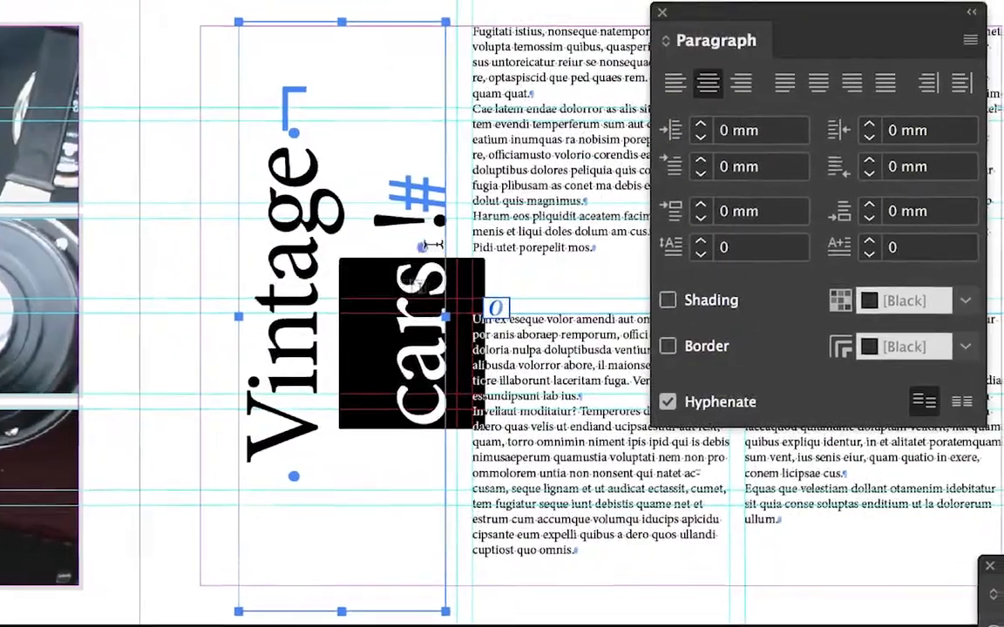
click(261, 19)
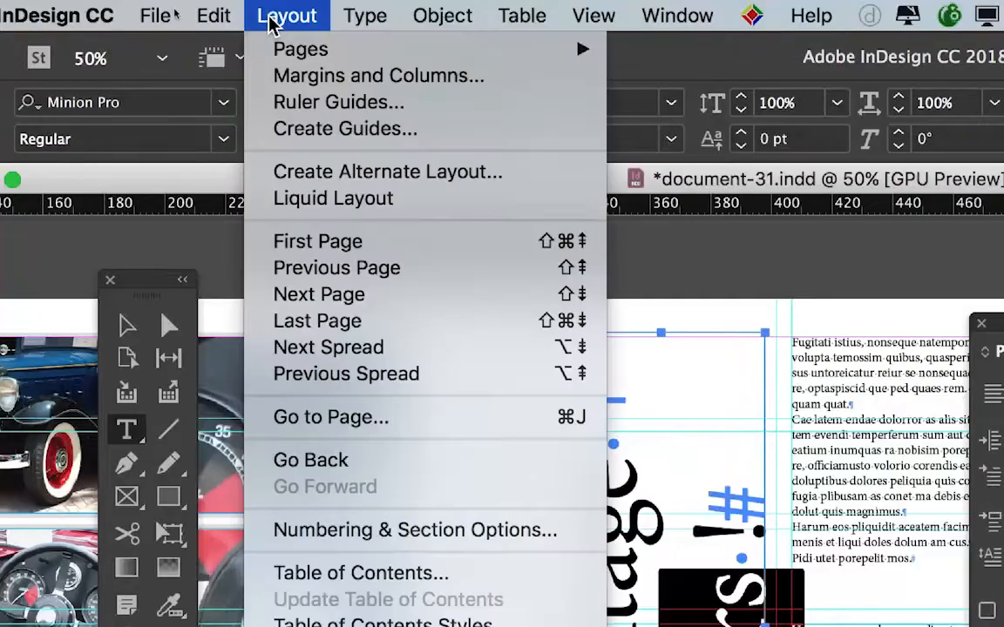
mouse_move(305, 19)
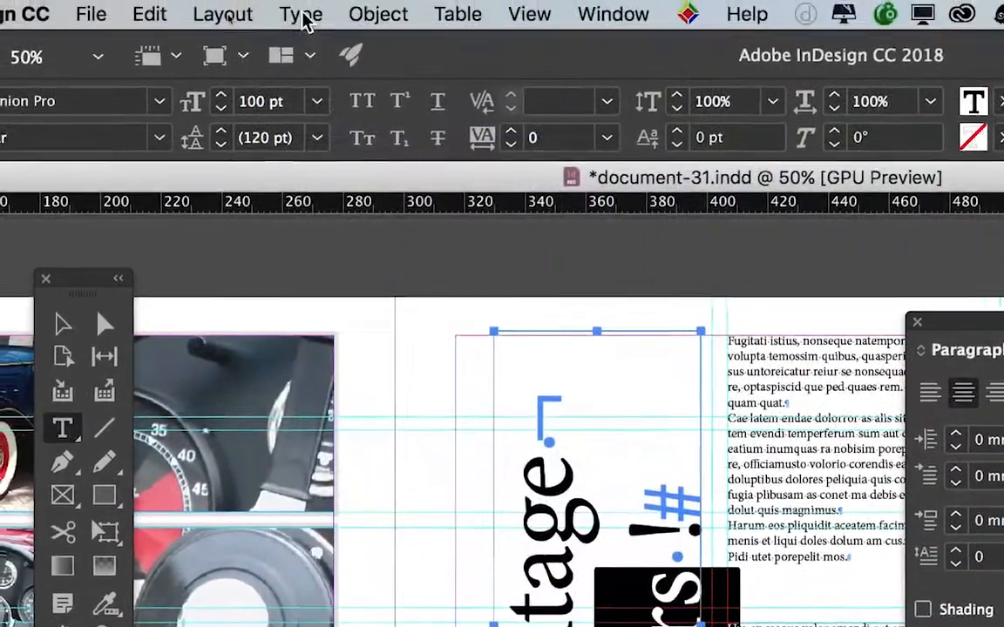
click(306, 16)
click(311, 82)
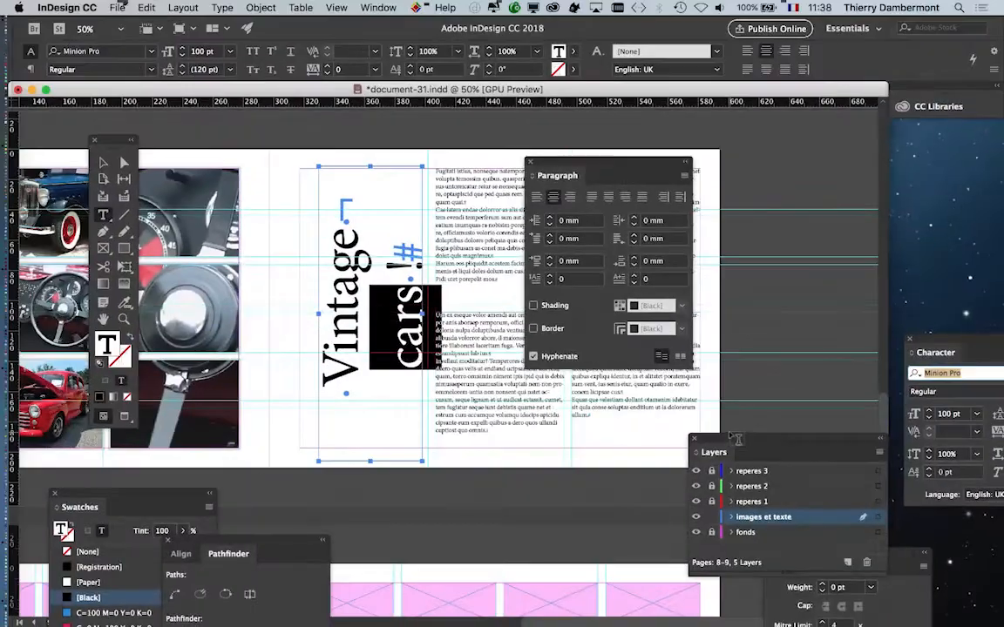
drag(935, 352, 509, 217)
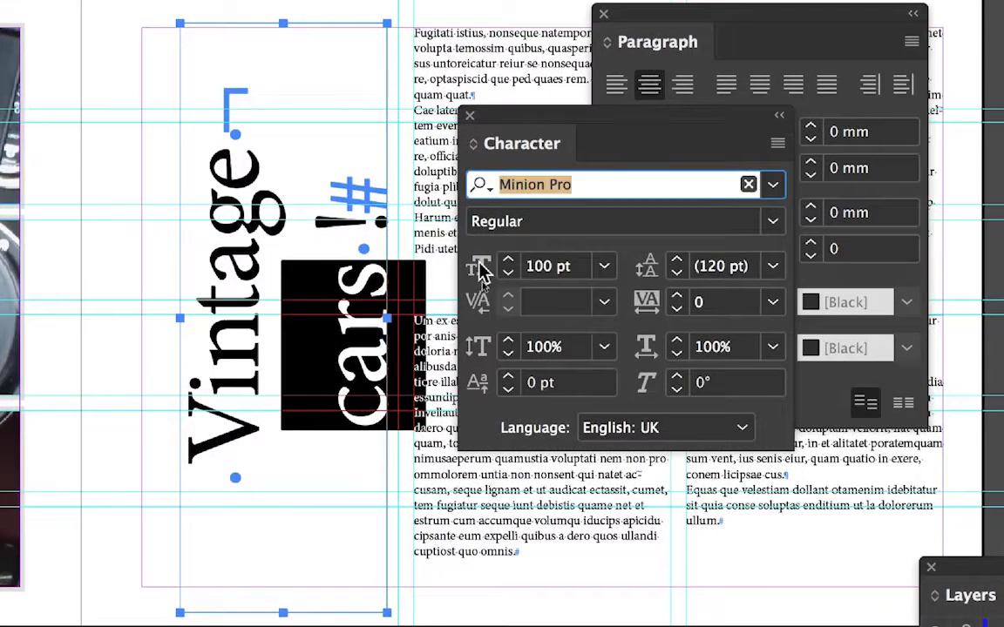
click(508, 260)
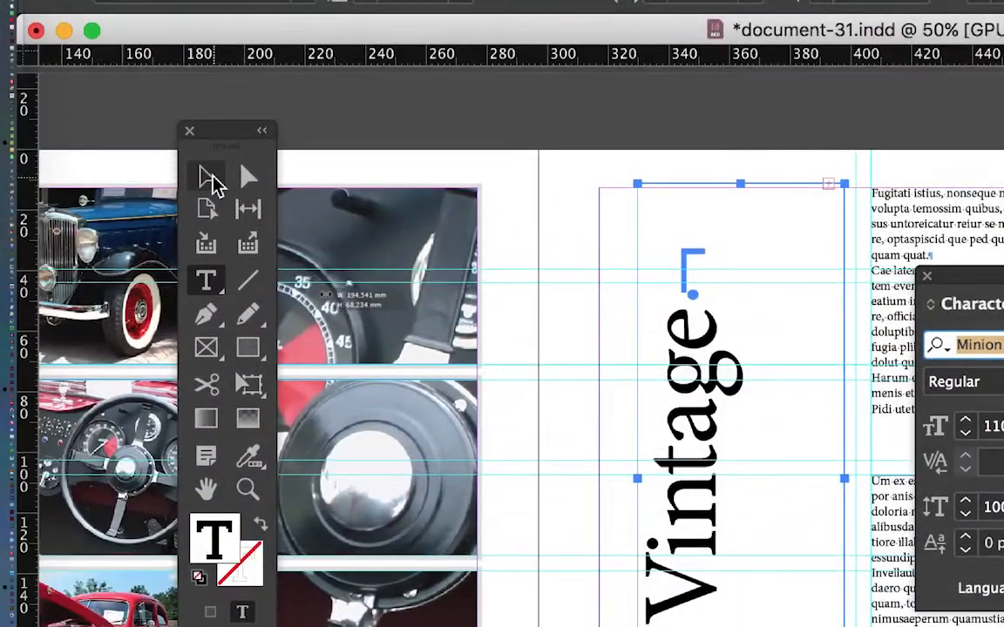
drag(637, 479, 580, 476)
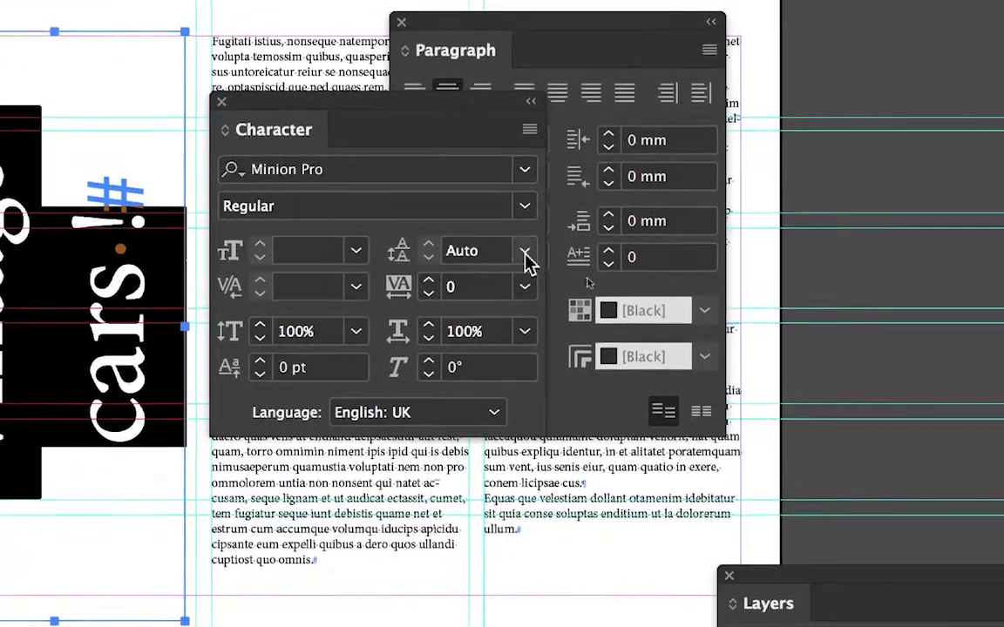
Set the leading of the whole "Vintage cars !" title to 90 pt, starting from the 18 pt preset
click(584, 251)
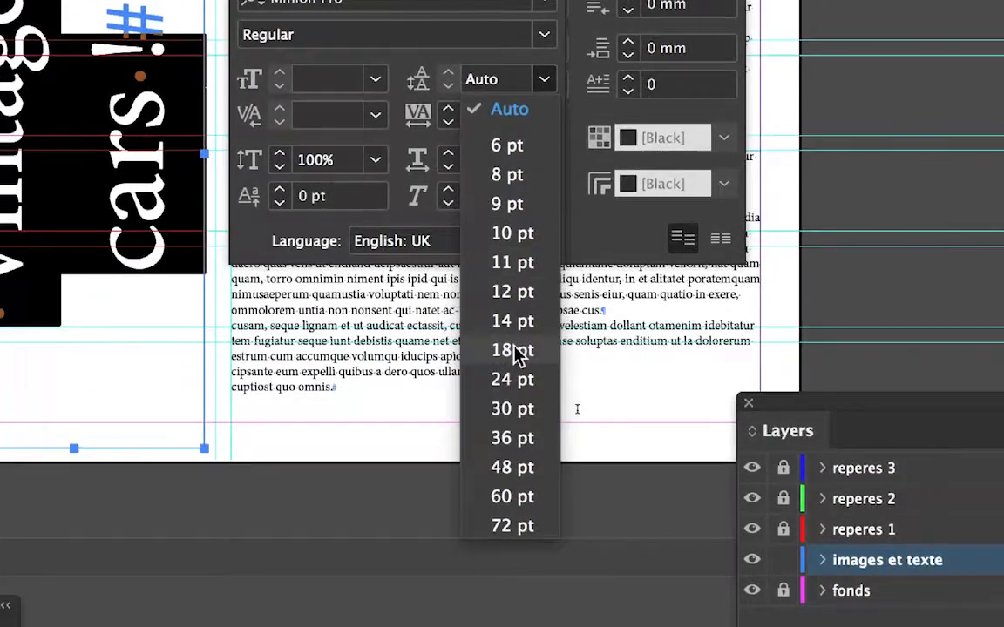
click(514, 386)
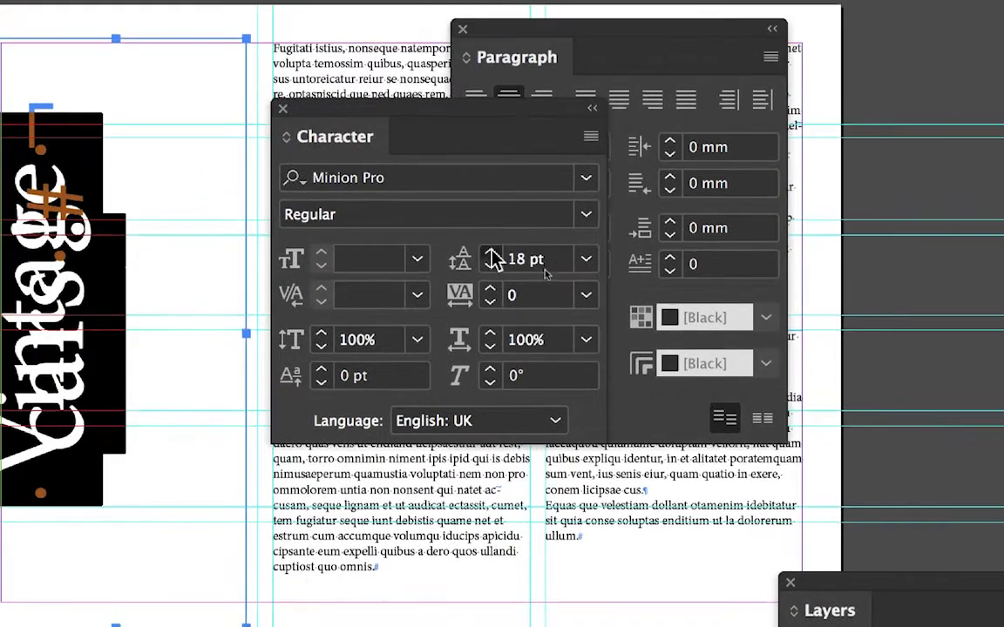
click(492, 259)
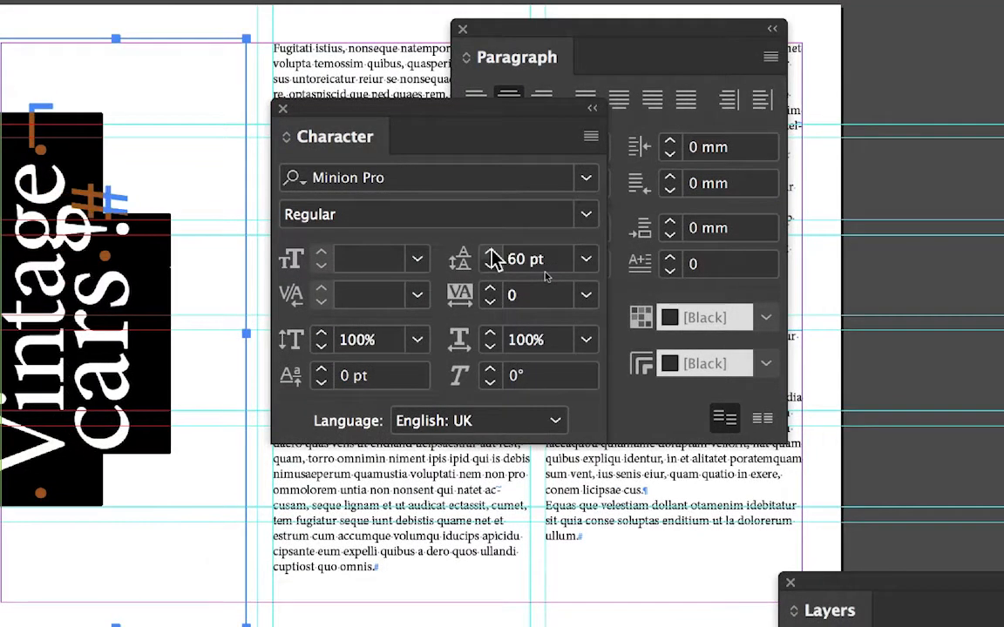
click(492, 259)
click(493, 258)
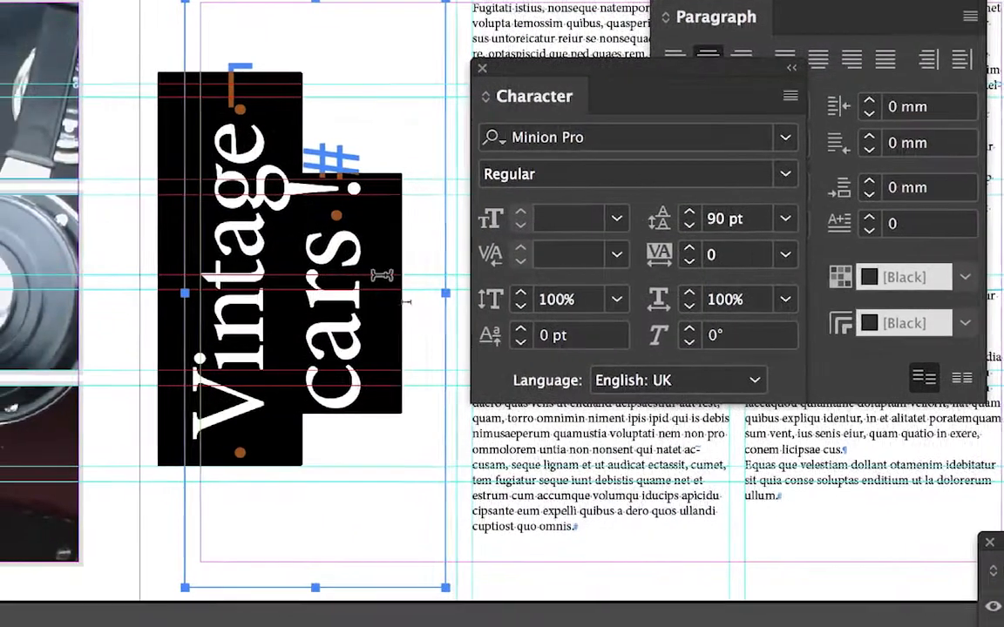
Select "cars !" alone and enlarge its font size to 170 pt, starting from the 30 pt preset
click(184, 367)
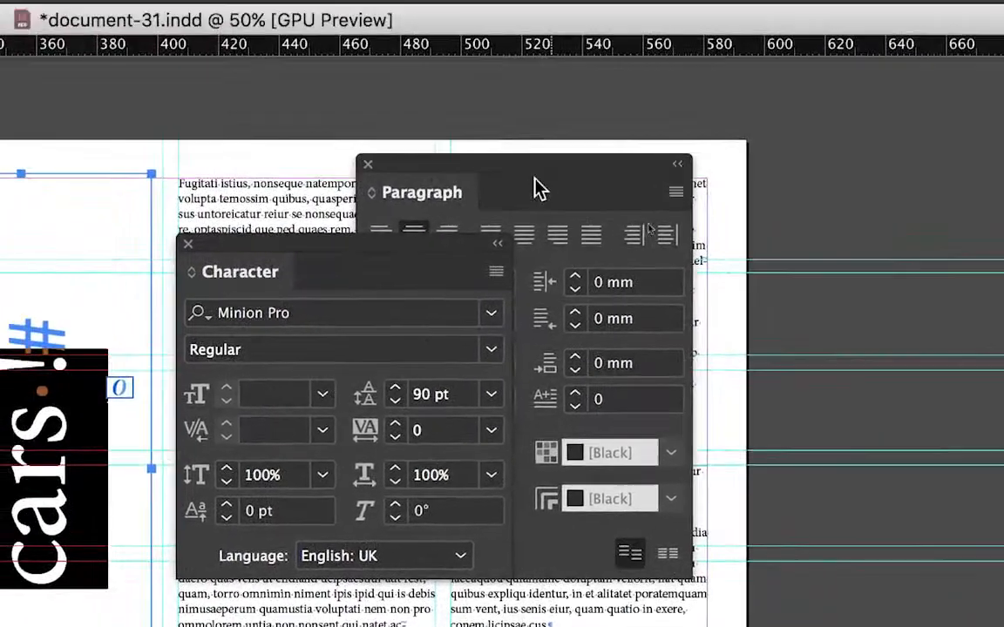
click(323, 393)
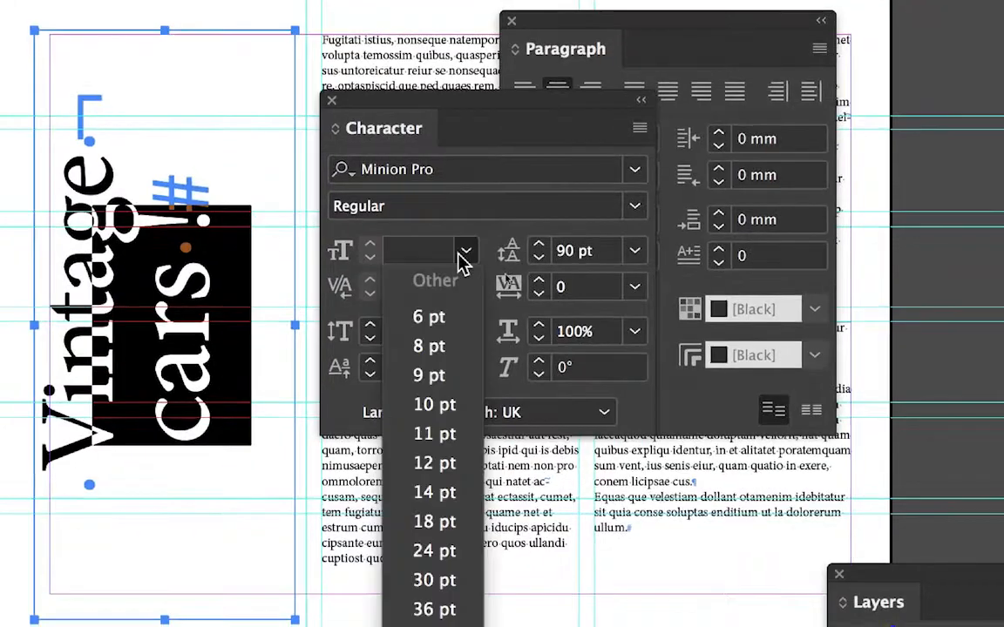
click(439, 372)
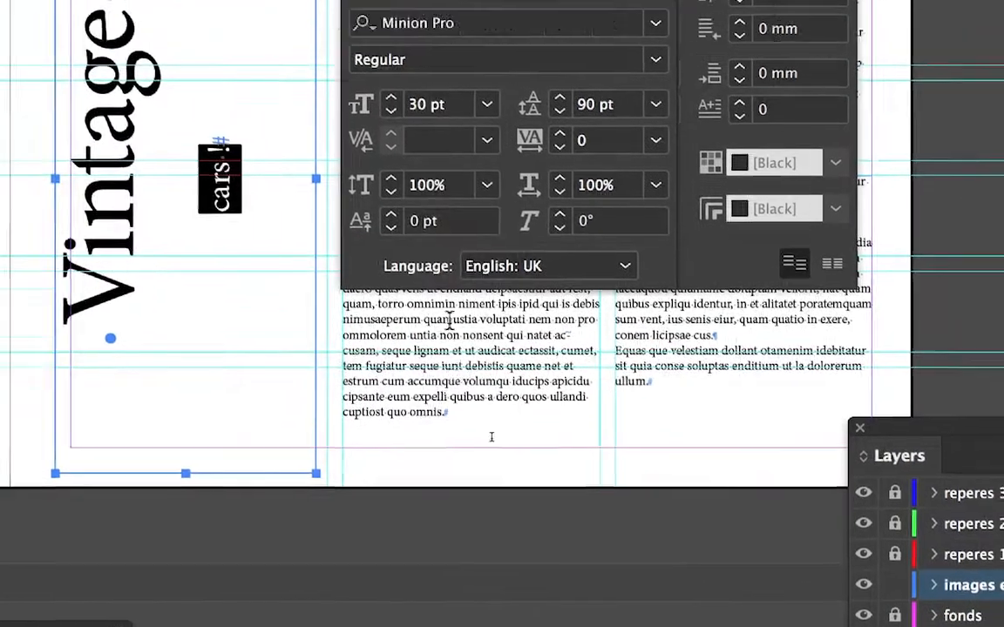
shift+click(417, 251)
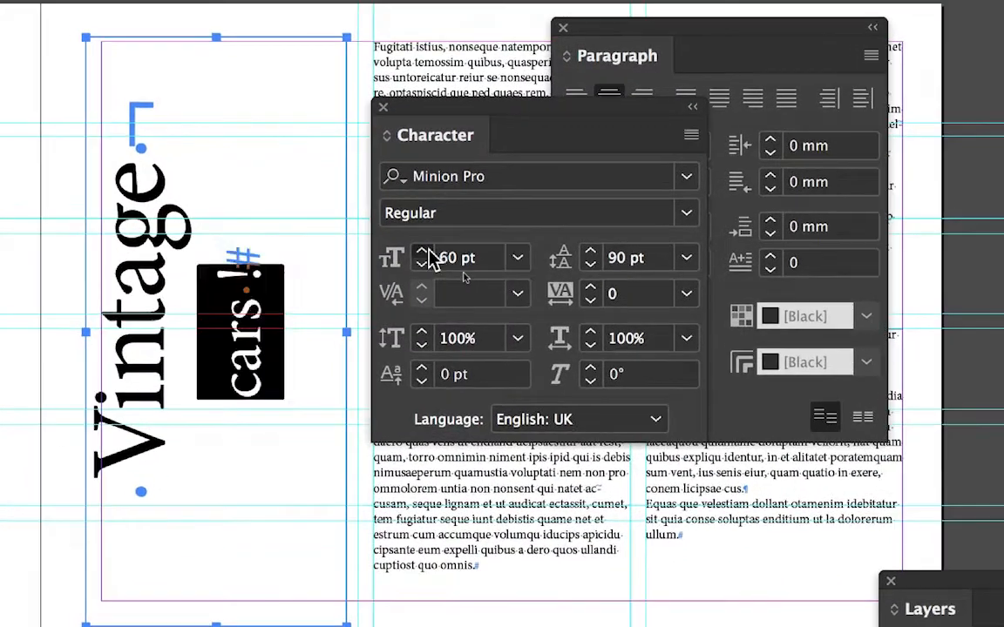
shift+click(418, 251)
shift+click(417, 251)
shift+click(418, 251)
shift+click(422, 252)
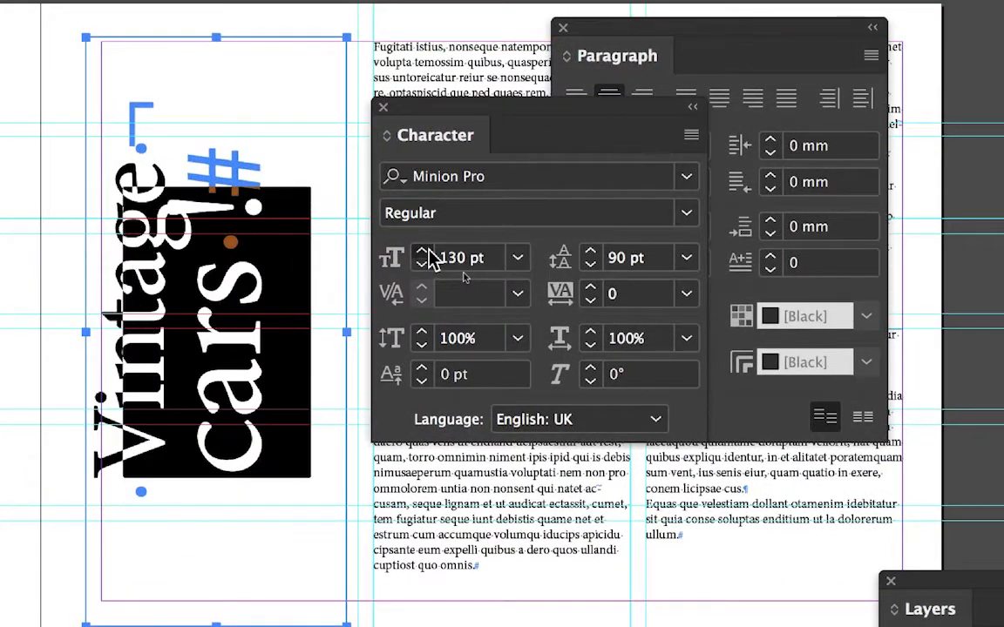
shift+click(422, 252)
shift+click(422, 252)
shift+click(422, 252)
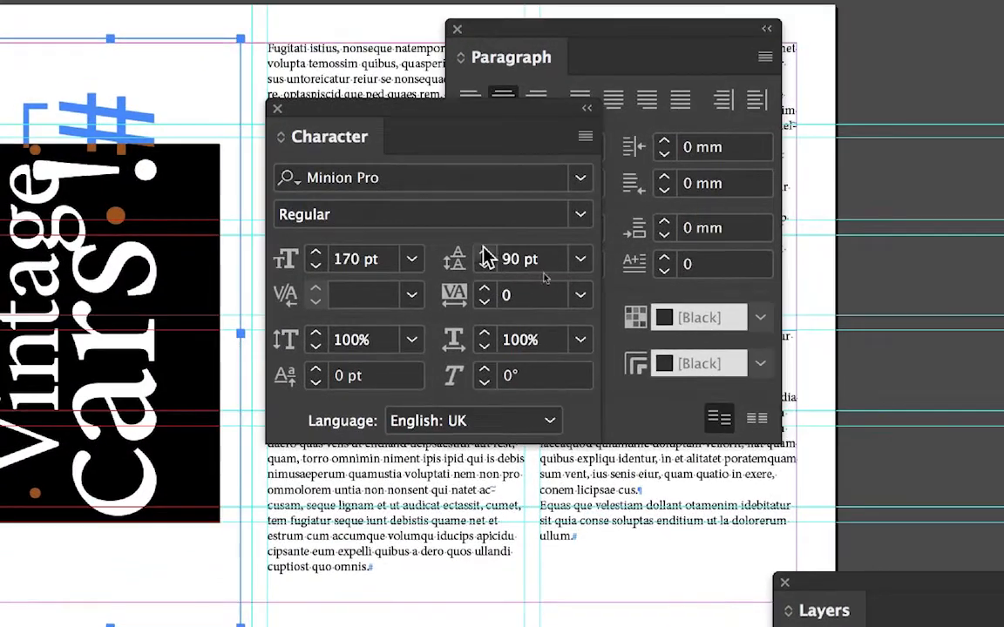
Increase the leading of the "cars !" line to separate it from "Vintage", and move the Character panel away from the title
shift+click(502, 251)
shift+click(502, 251)
shift+click(484, 253)
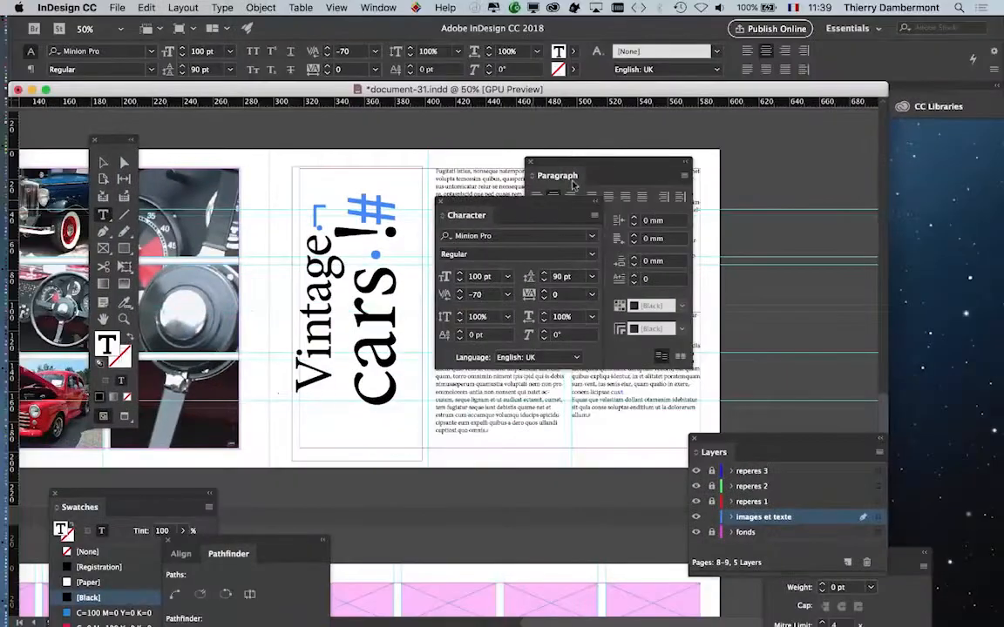
drag(522, 203, 858, 324)
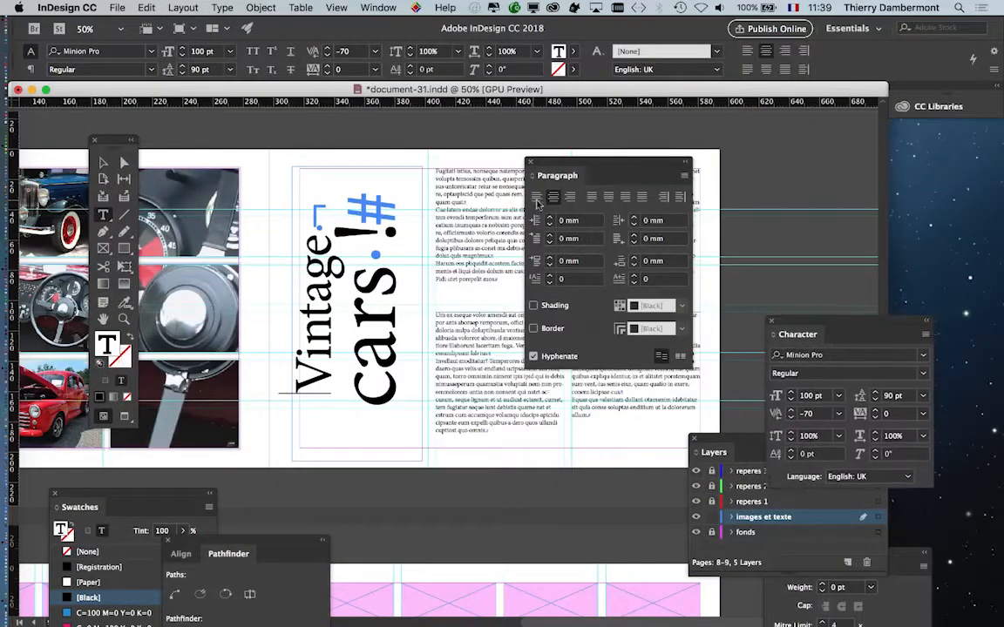
Apply the red C=15 M=100 Y=100 K=0 swatch to the word "cars" and show the spread in preview mode
drag(639, 160, 561, 464)
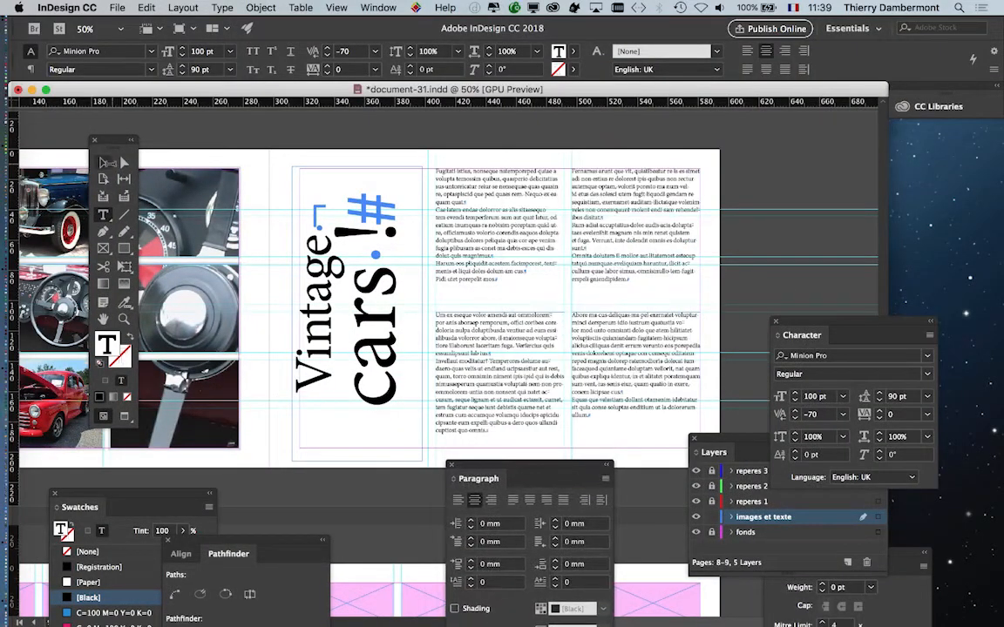
drag(379, 410, 388, 281)
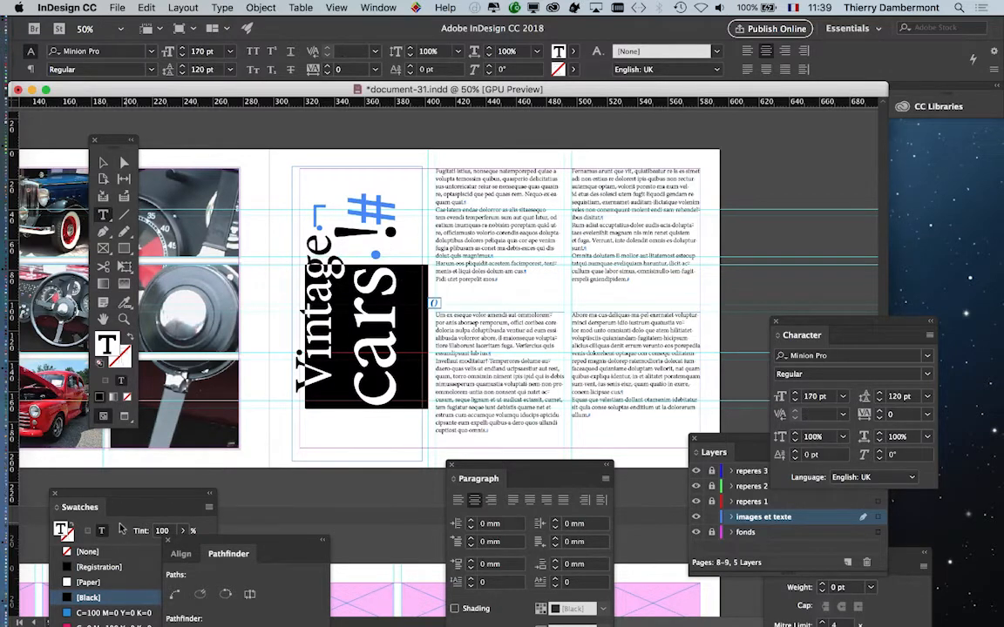
drag(148, 502, 697, 185)
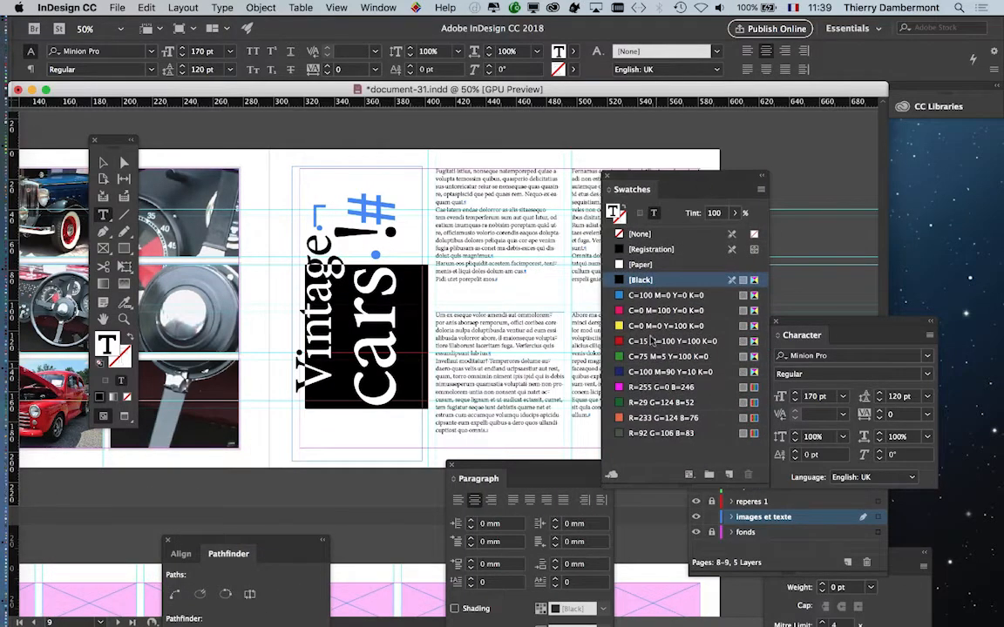
click(652, 342)
key(super+shift+a)
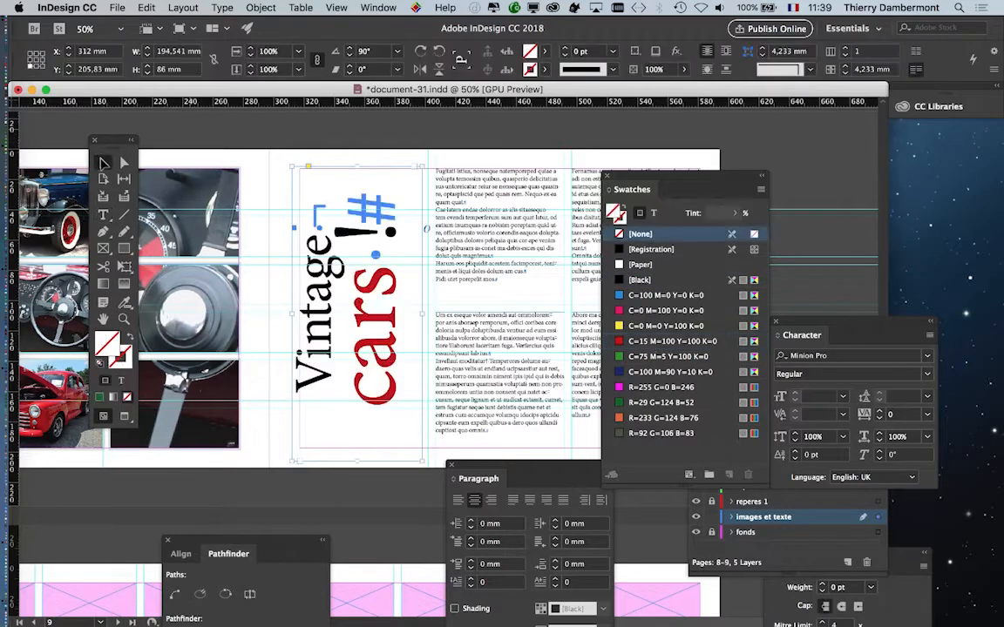
click(663, 403)
click(125, 416)
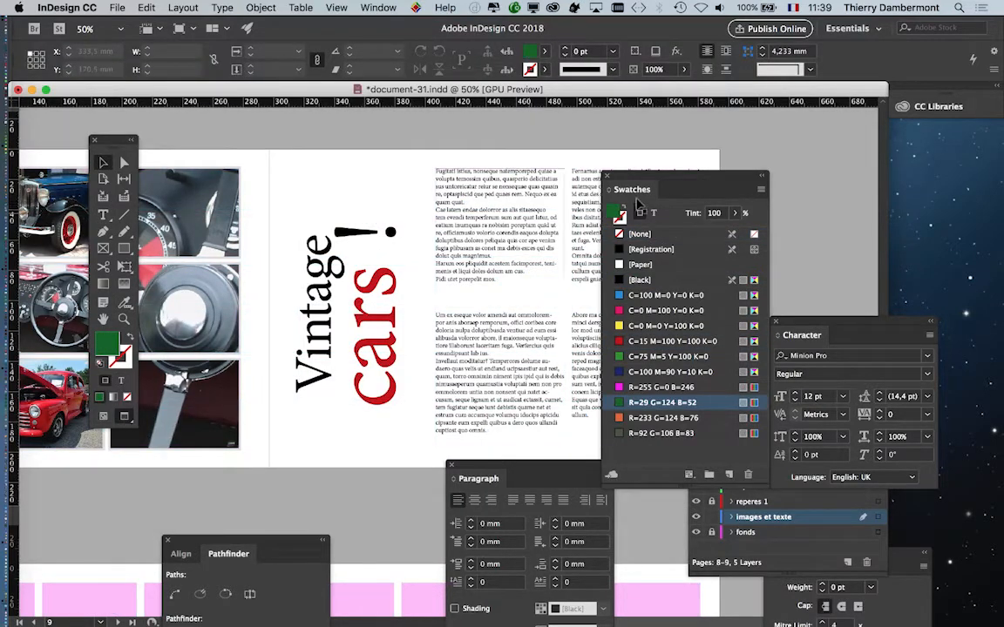
Colour the word "Vintage" with the R=255 G=0 B=246 swatch at a 56% tint, and deselect it
key(t)
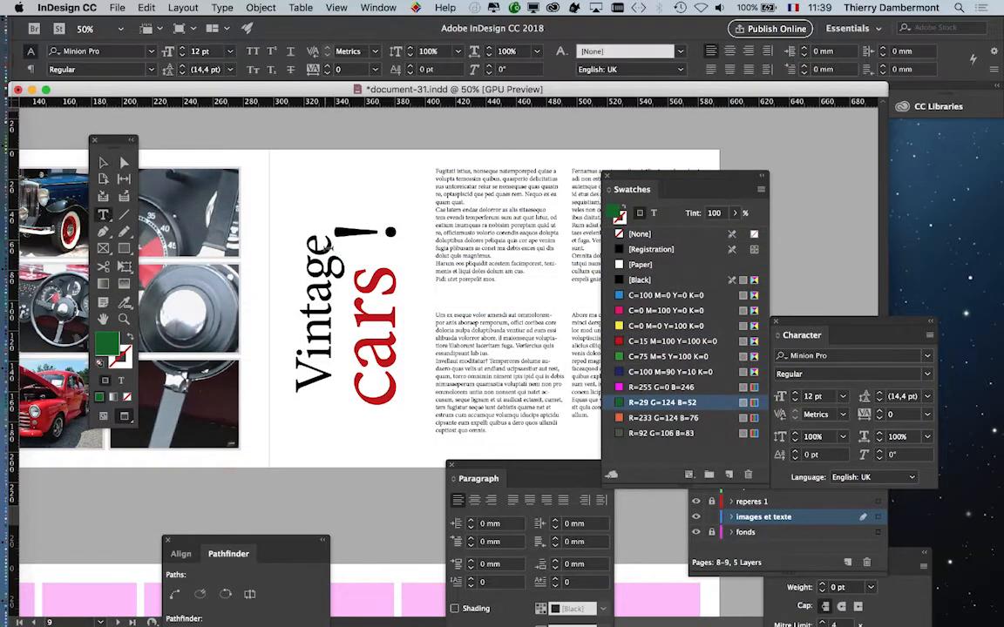
drag(323, 248, 318, 356)
click(673, 388)
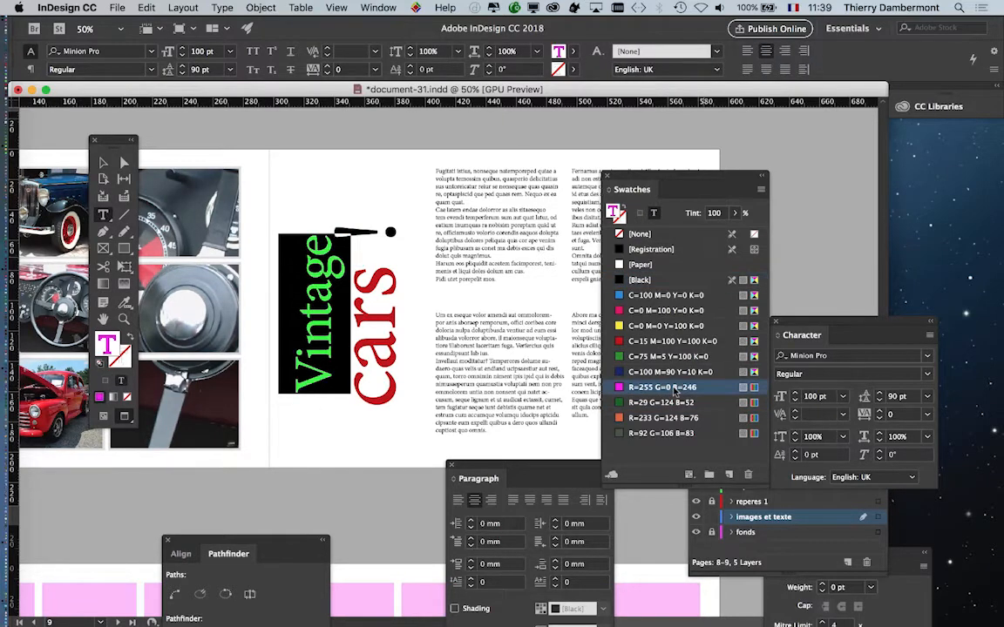
drag(722, 237, 703, 234)
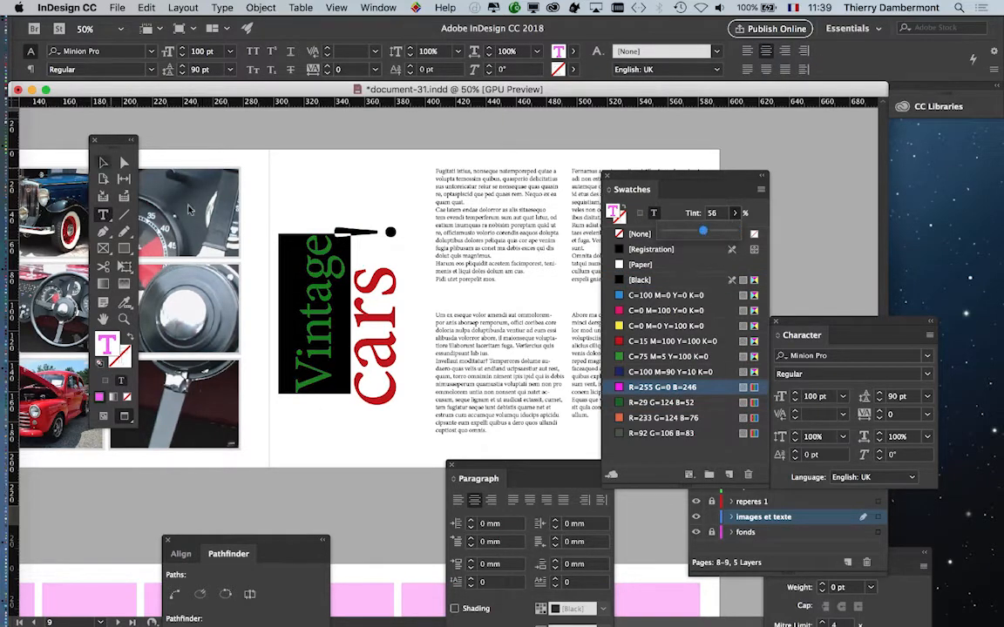
key(Escape)
click(271, 161)
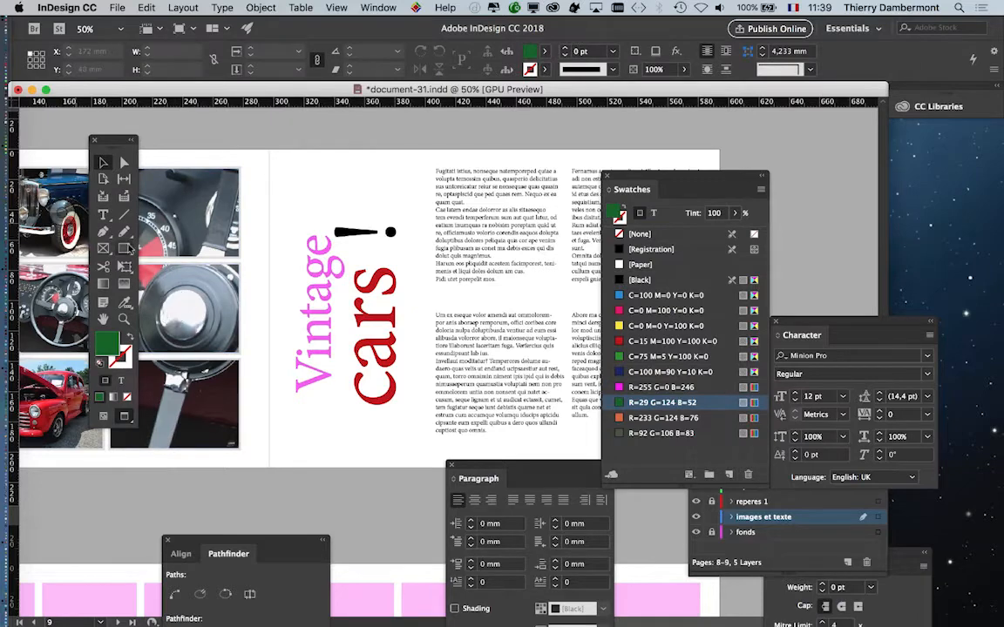
Remove the space before the exclamation mark and colour the mark with the C=15 M=100 Y=100 K=0 swatch
click(103, 214)
drag(342, 217, 369, 226)
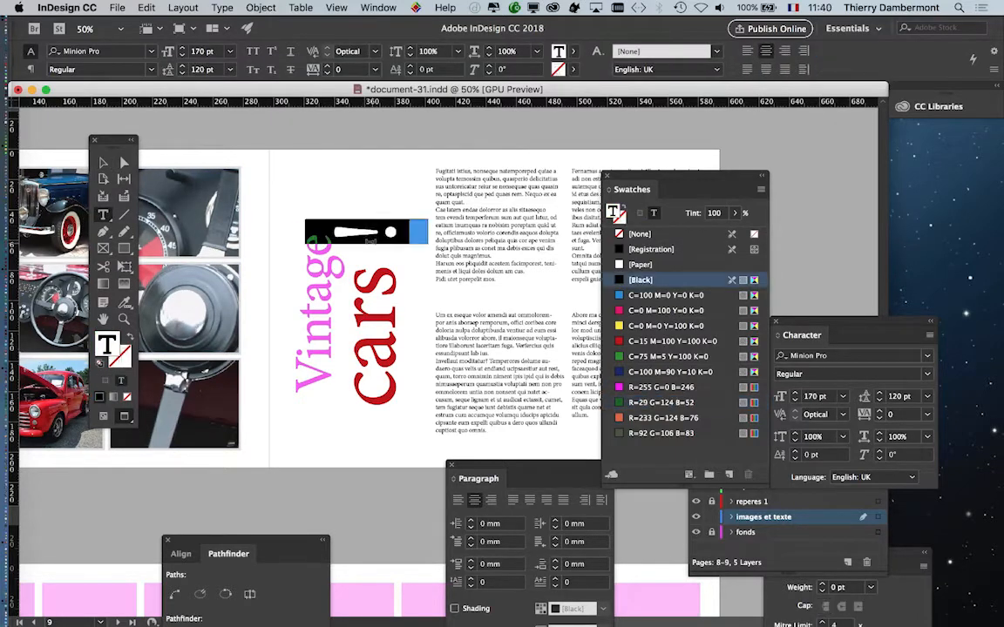
click(370, 240)
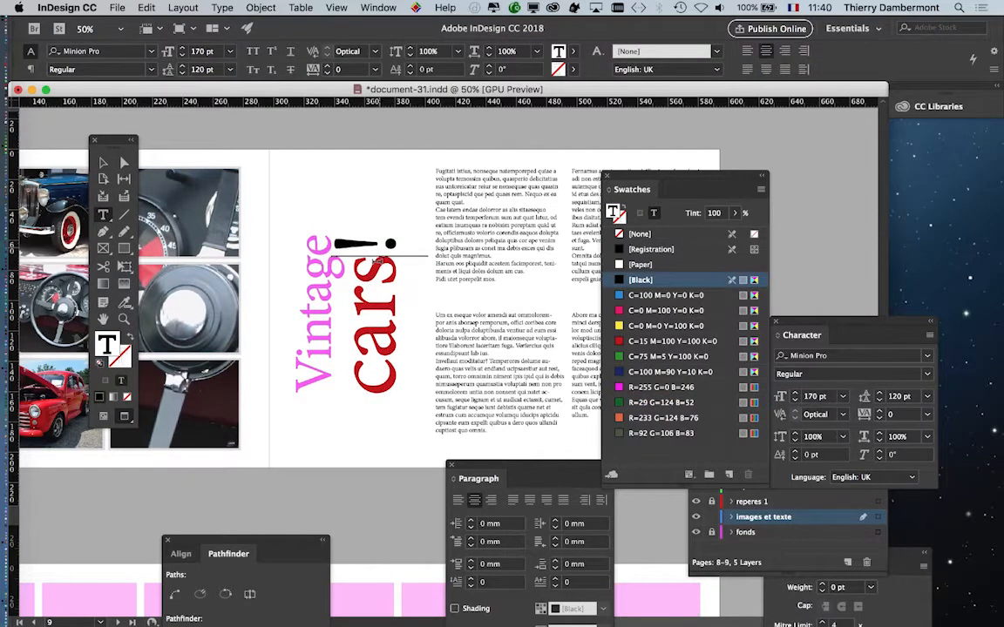
drag(377, 259, 374, 224)
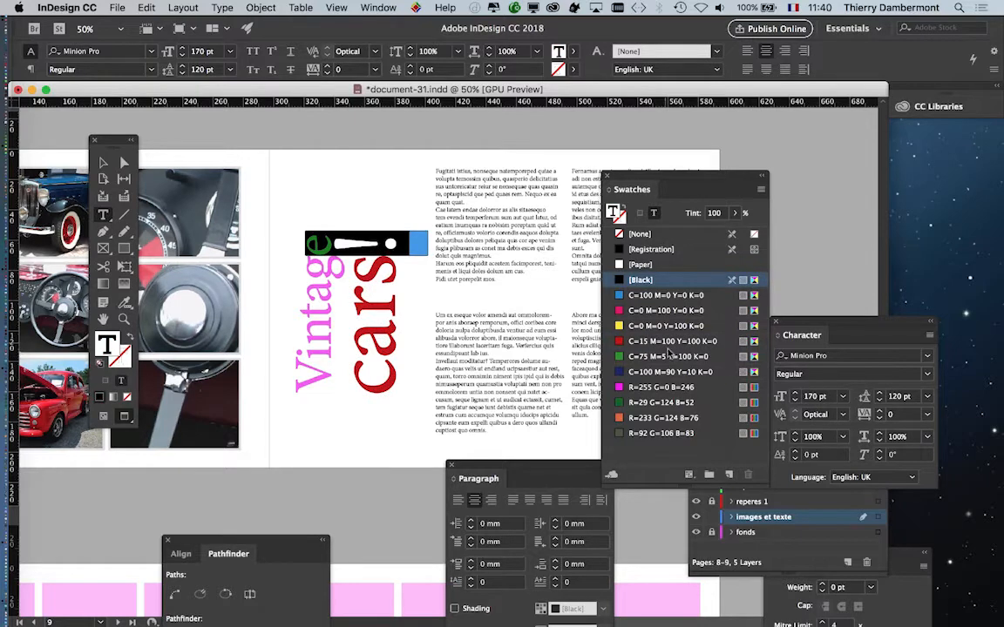
click(668, 340)
key(Escape)
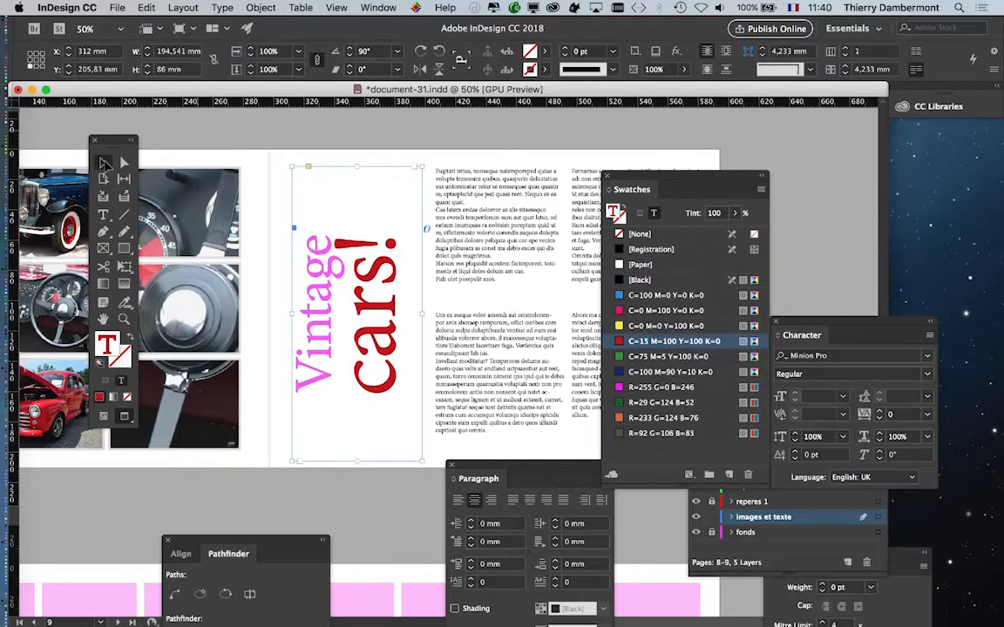
click(202, 139)
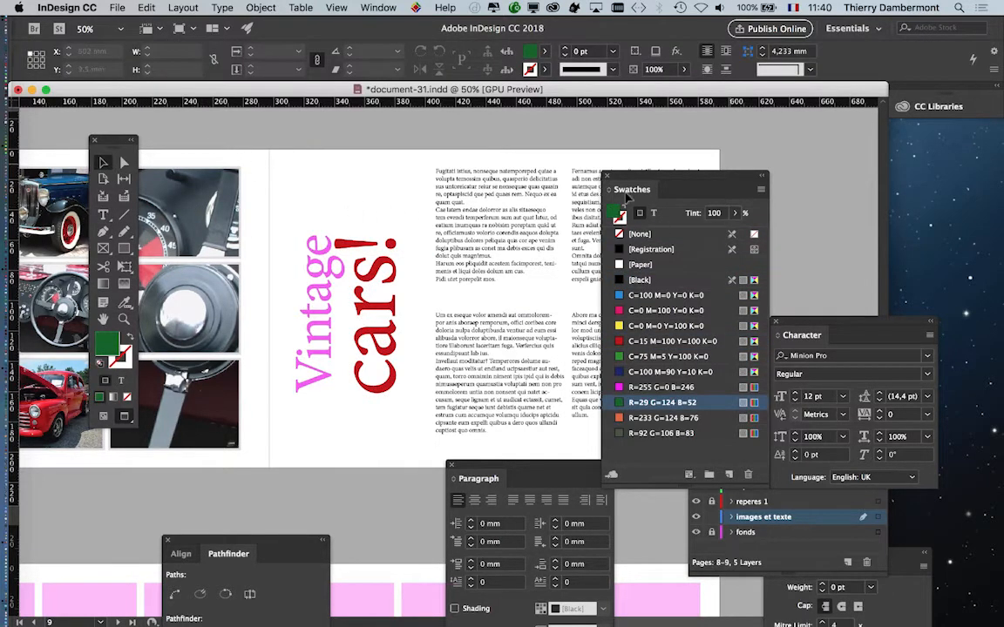
Change the font style of the word "Vintage" to Italic
click(103, 214)
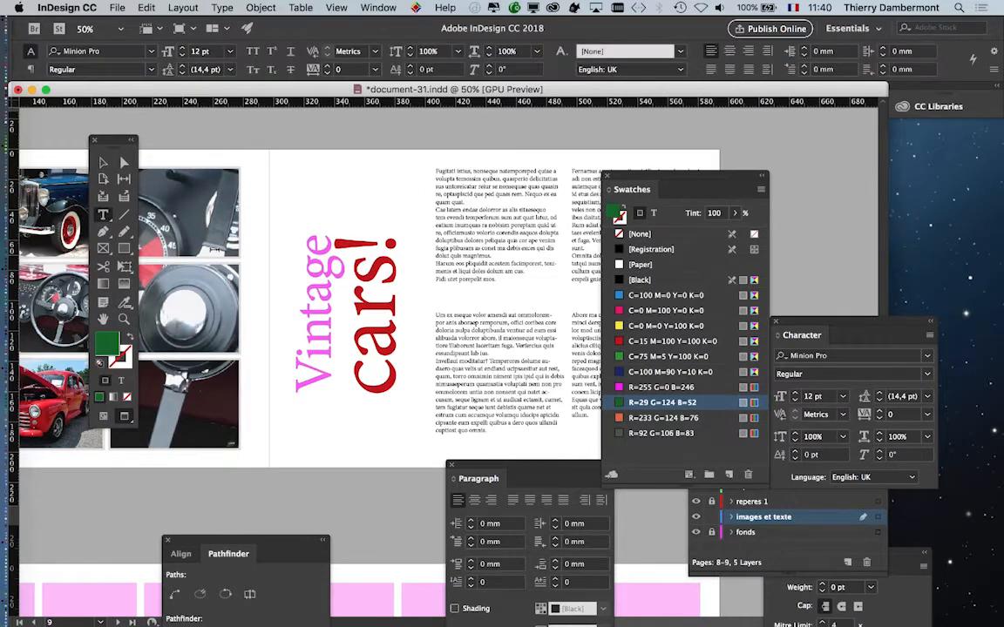
drag(312, 235, 312, 357)
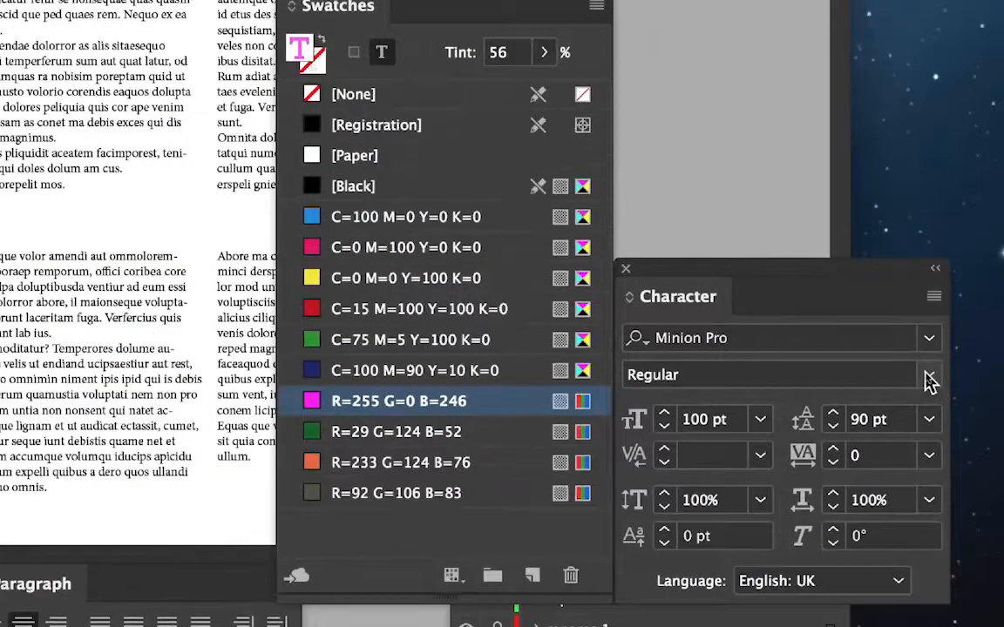
click(930, 376)
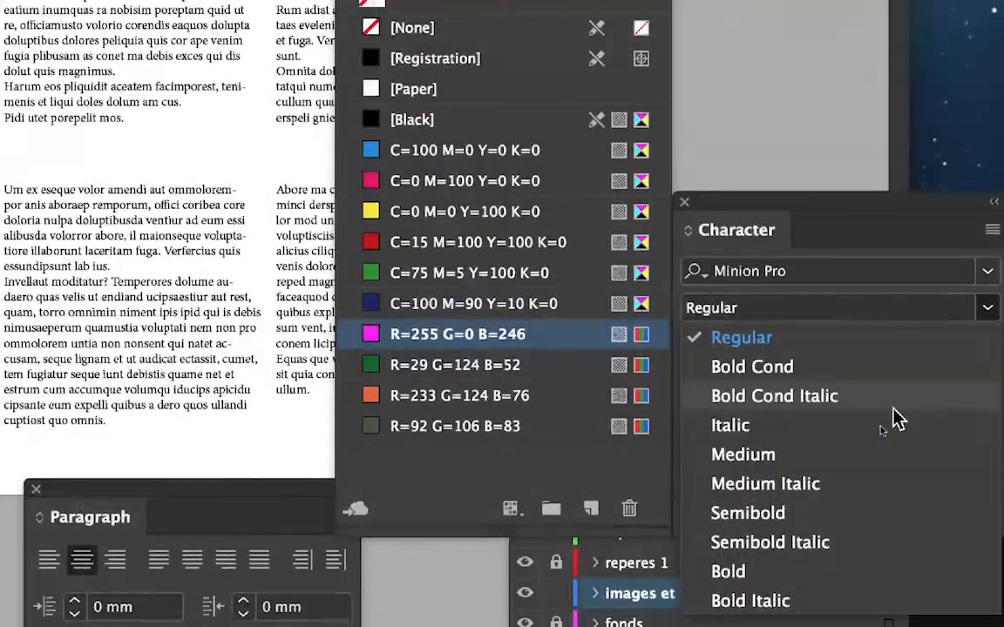
click(889, 425)
key(Escape)
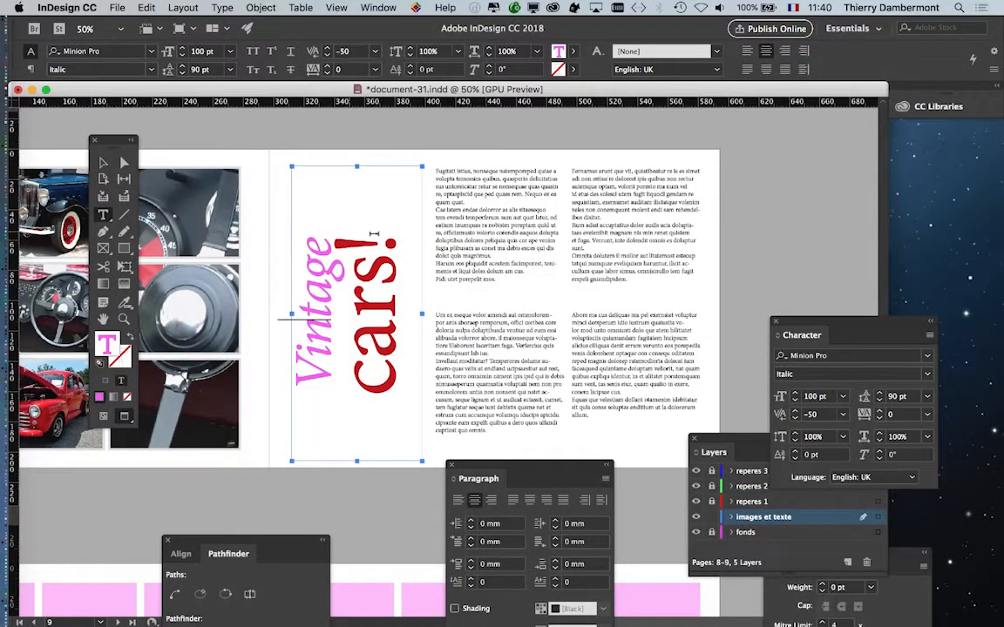
Recolour the whole "cars!" line with the [Black] swatch at a reduced tint to make it grey, and close the Swatches panel
drag(374, 234, 381, 386)
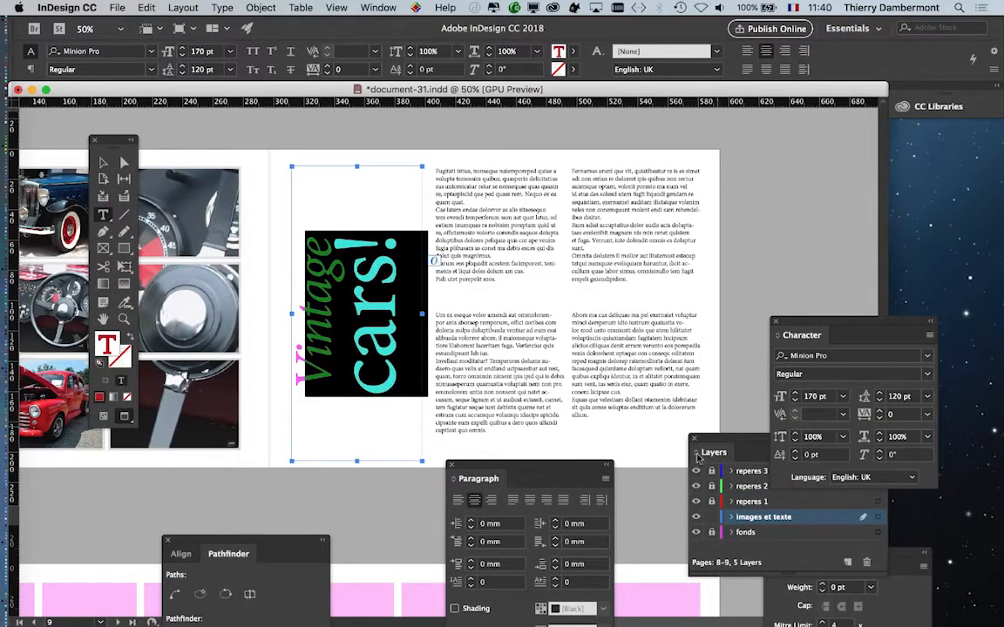
click(371, 7)
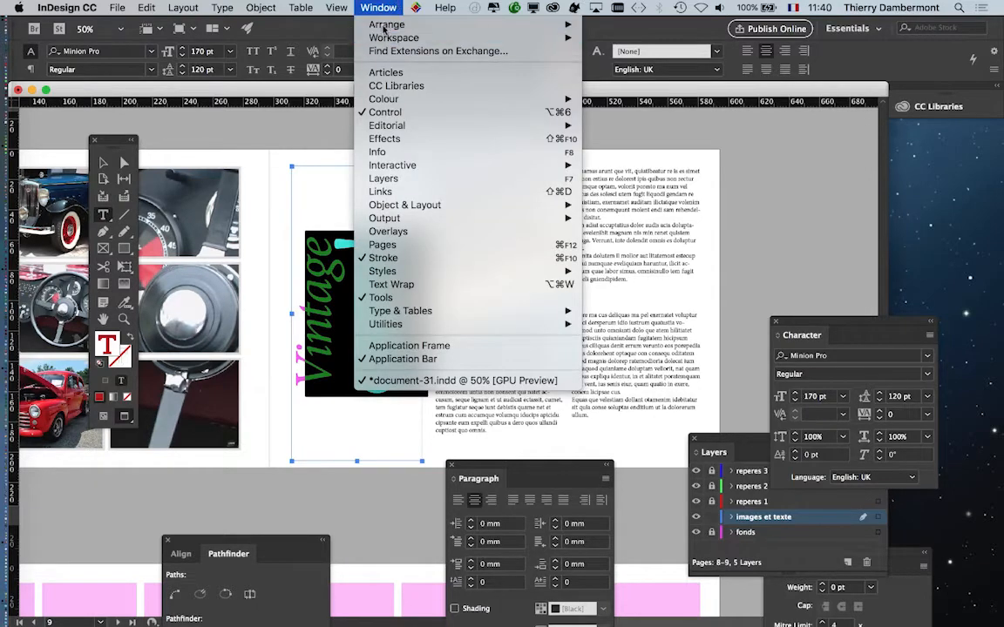
mouse_move(410, 99)
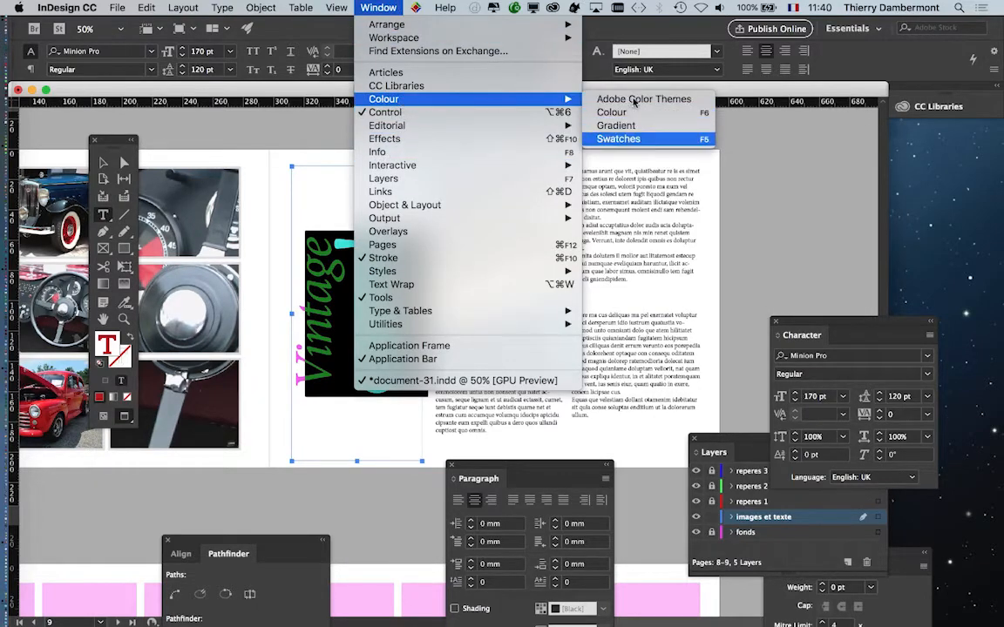
click(653, 140)
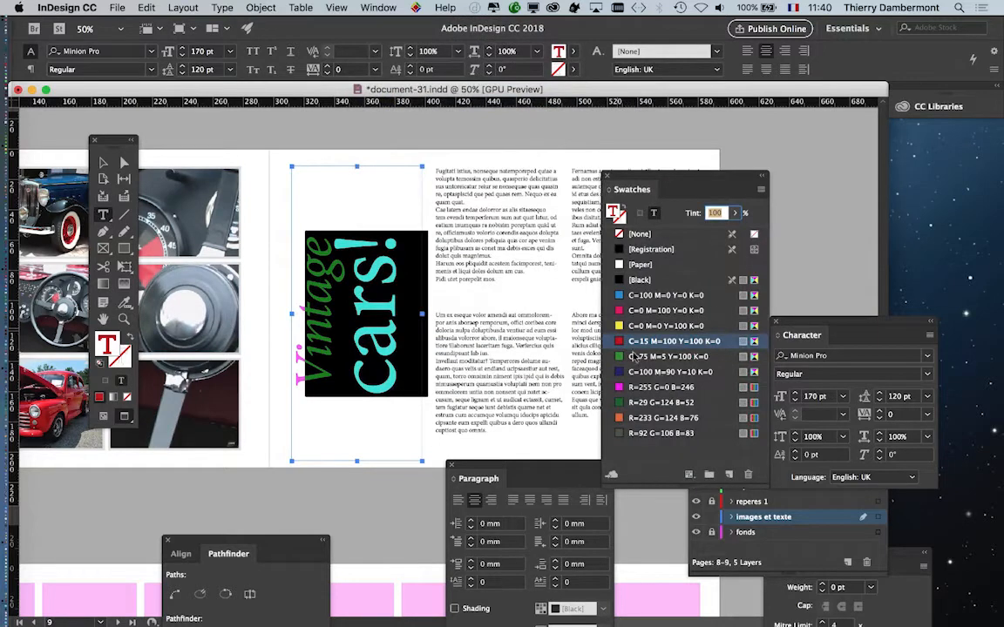
click(640, 280)
click(734, 213)
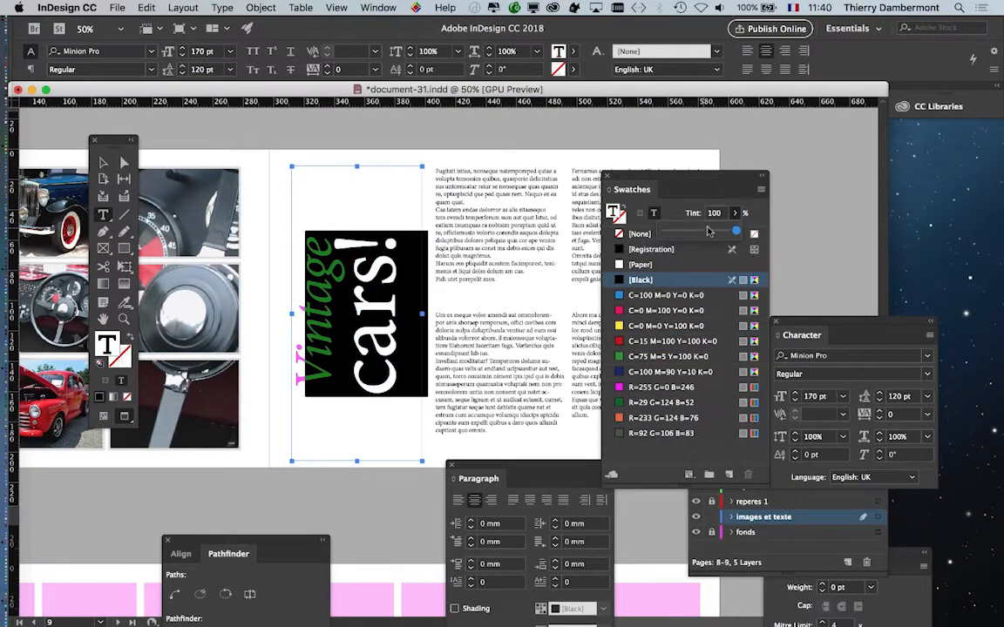
click(708, 231)
click(603, 173)
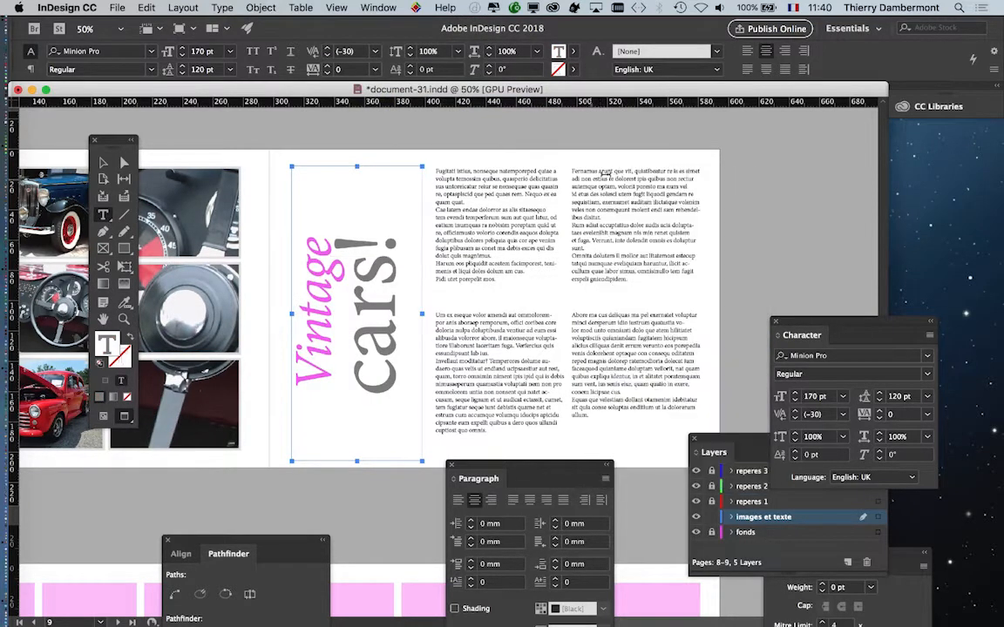
Set the tracking of the word "Vintage" to 200 to spread its letters
drag(273, 218, 325, 385)
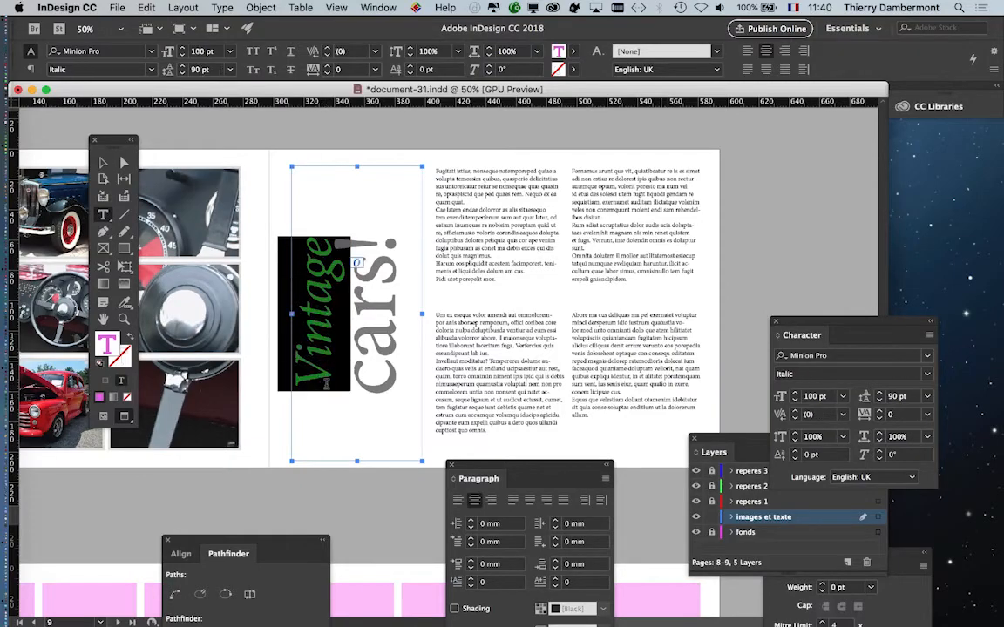
drag(820, 327, 586, 178)
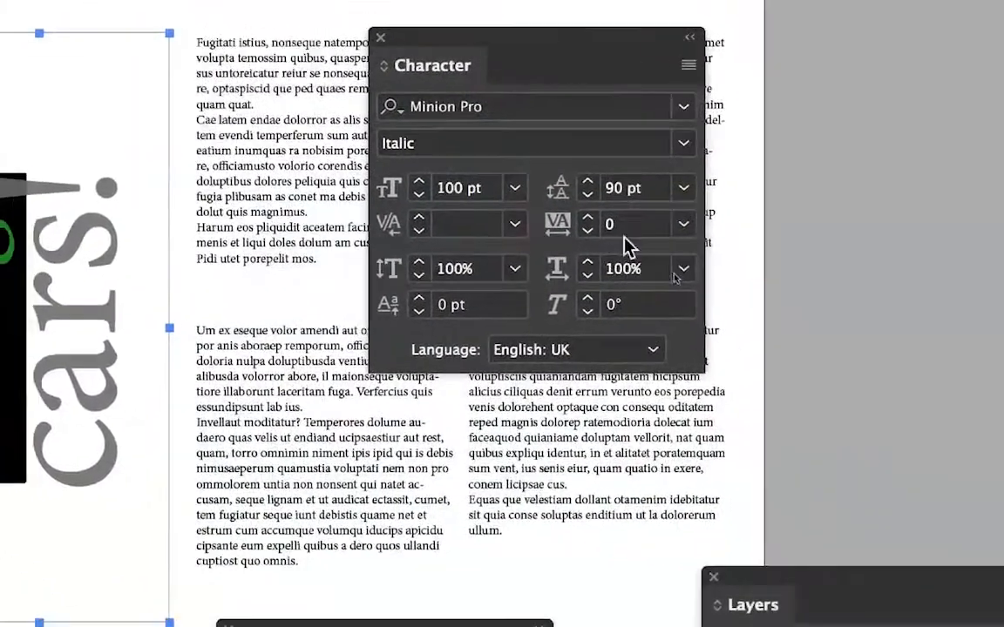
click(588, 217)
click(588, 217)
click(588, 218)
click(588, 218)
click(588, 218)
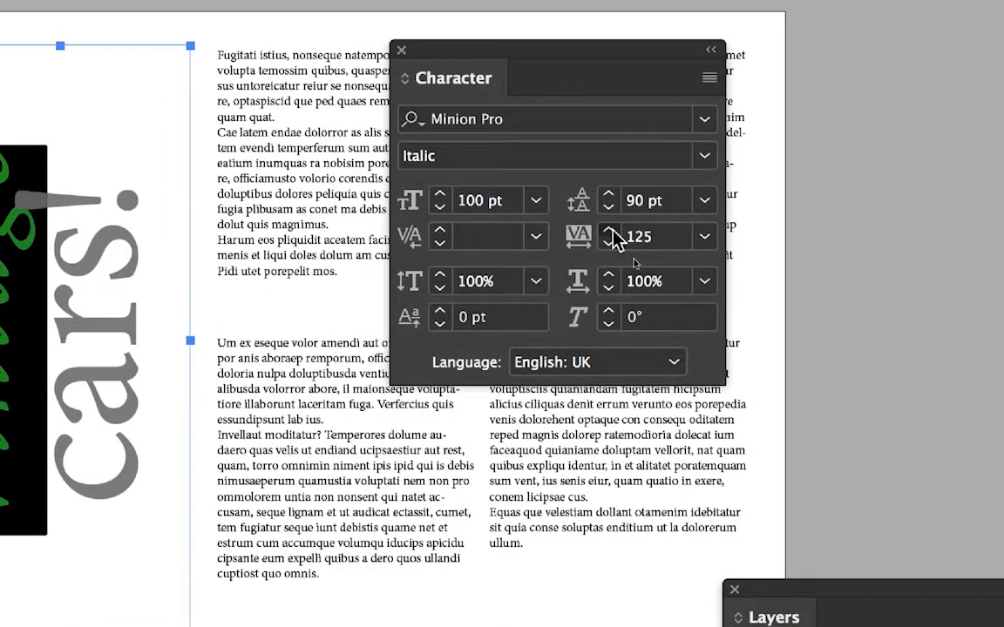
click(613, 231)
click(612, 231)
click(613, 231)
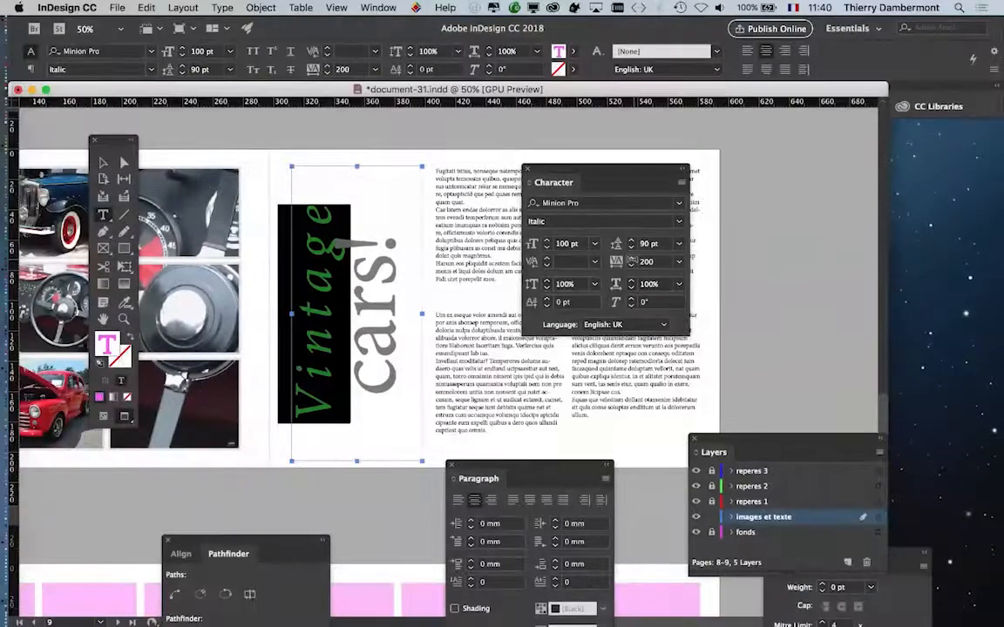
Reinsert the space between "cars" and the exclamation mark, and leave text editing
click(343, 303)
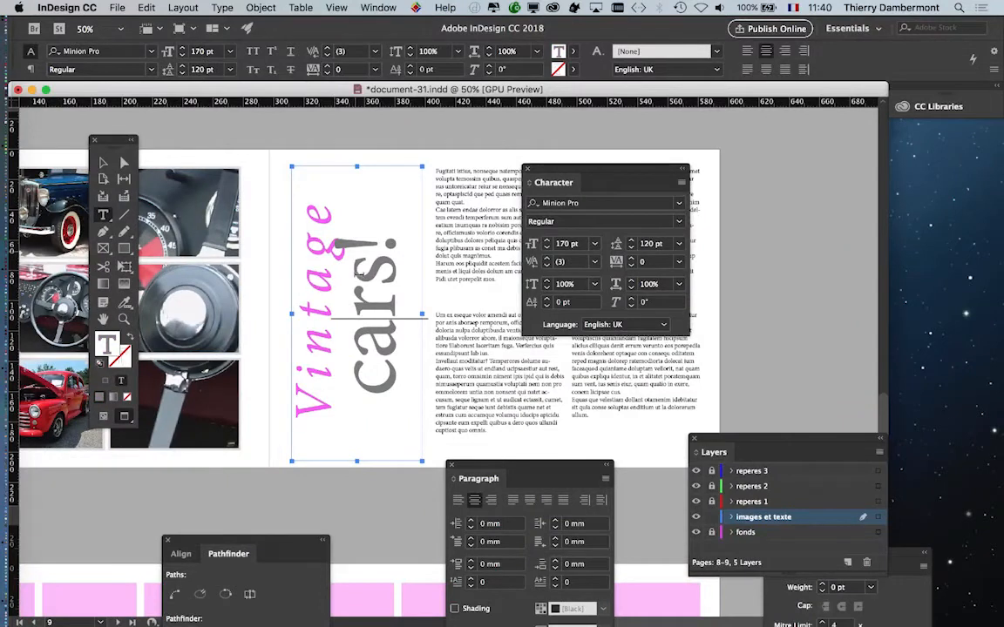
click(358, 245)
click(364, 253)
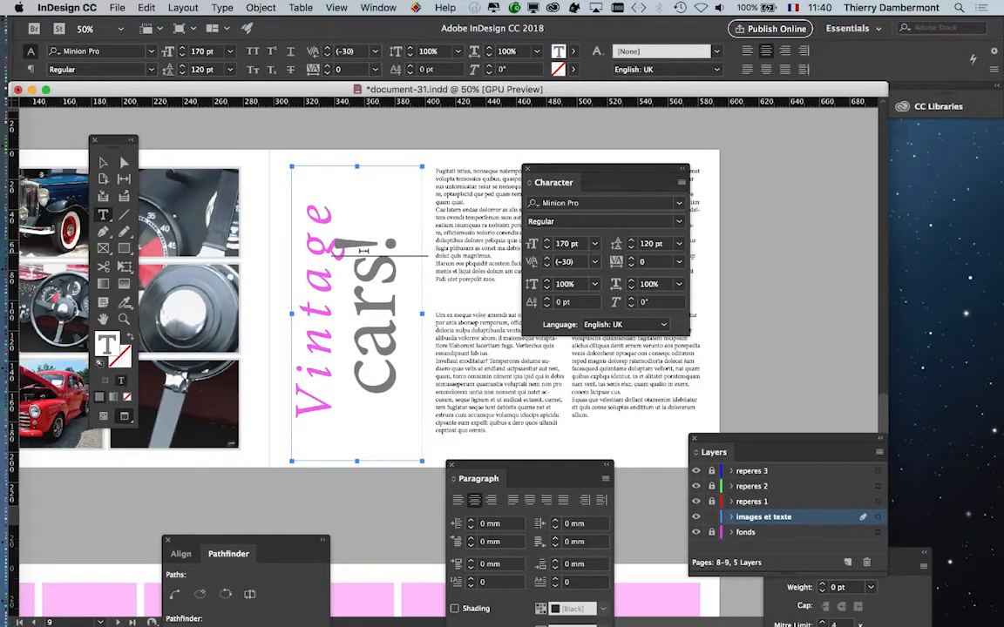
key(Escape)
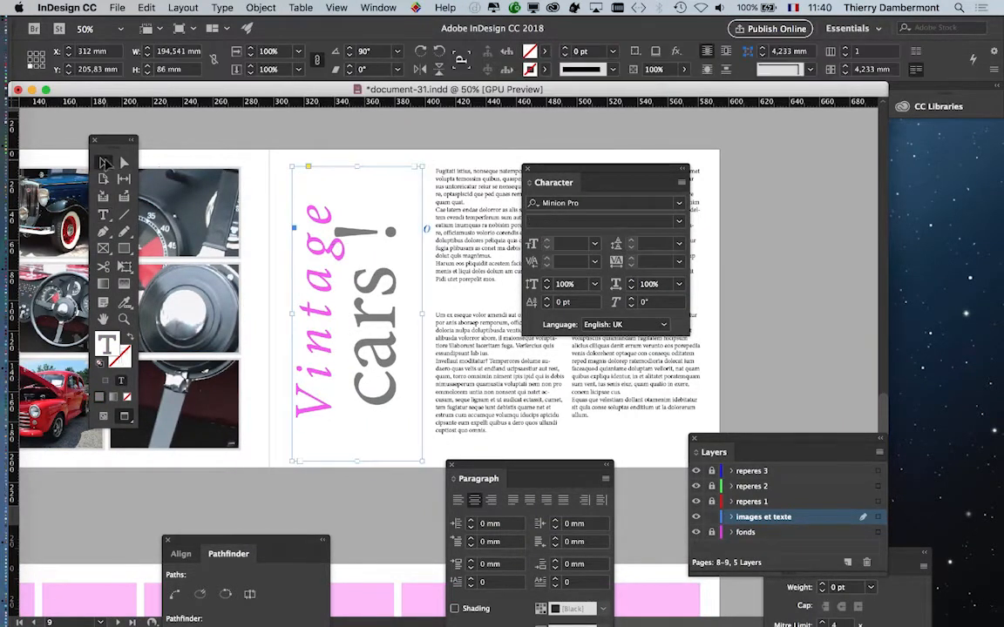
Move the title frame to about X 324 mm, Y 202 mm, close to the text columns, and clear the Character and Paragraph panels away
drag(558, 169, 730, 185)
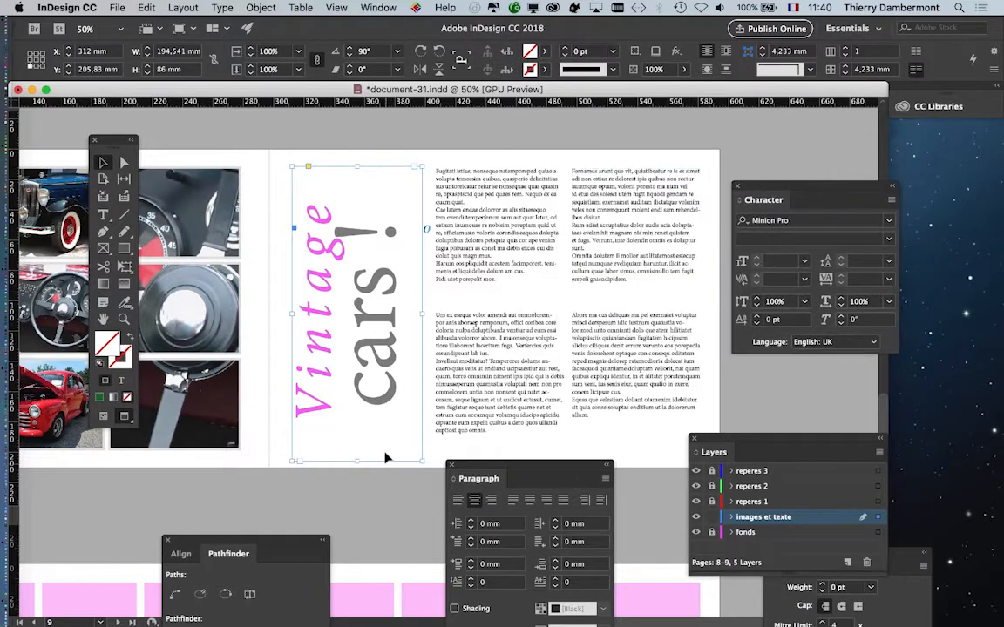
drag(364, 386, 373, 362)
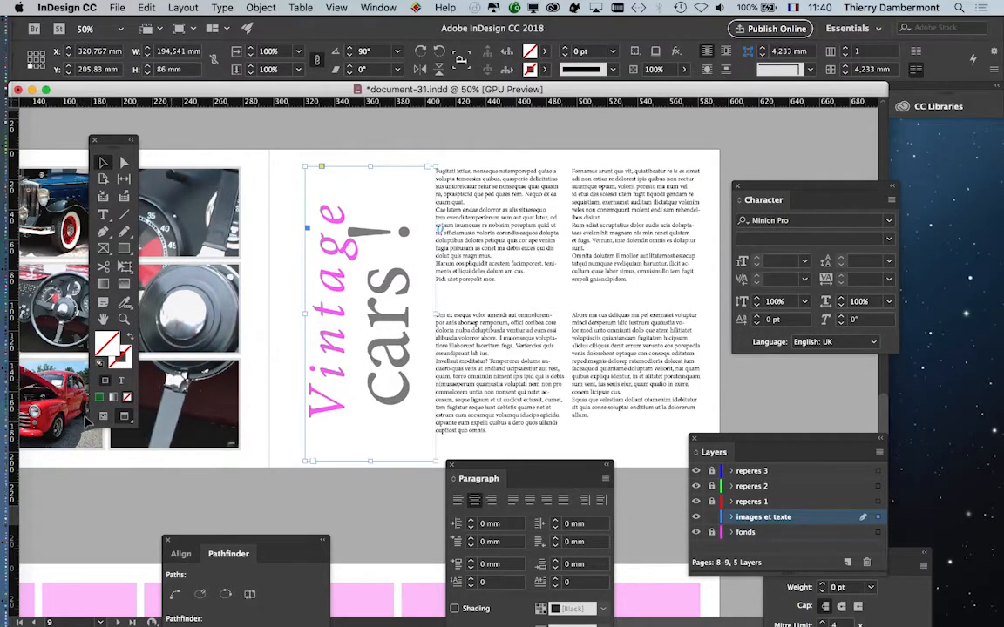
drag(314, 289, 345, 312)
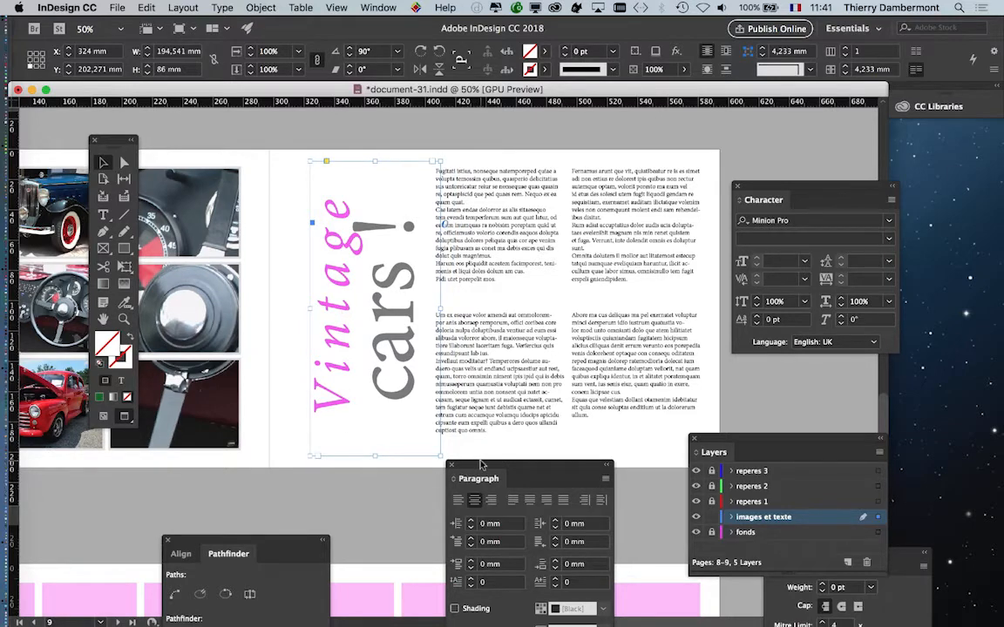
mouse_move(497, 469)
mouse_down()
mouse_move(532, 532)
mouse_move(514, 472)
mouse_up()
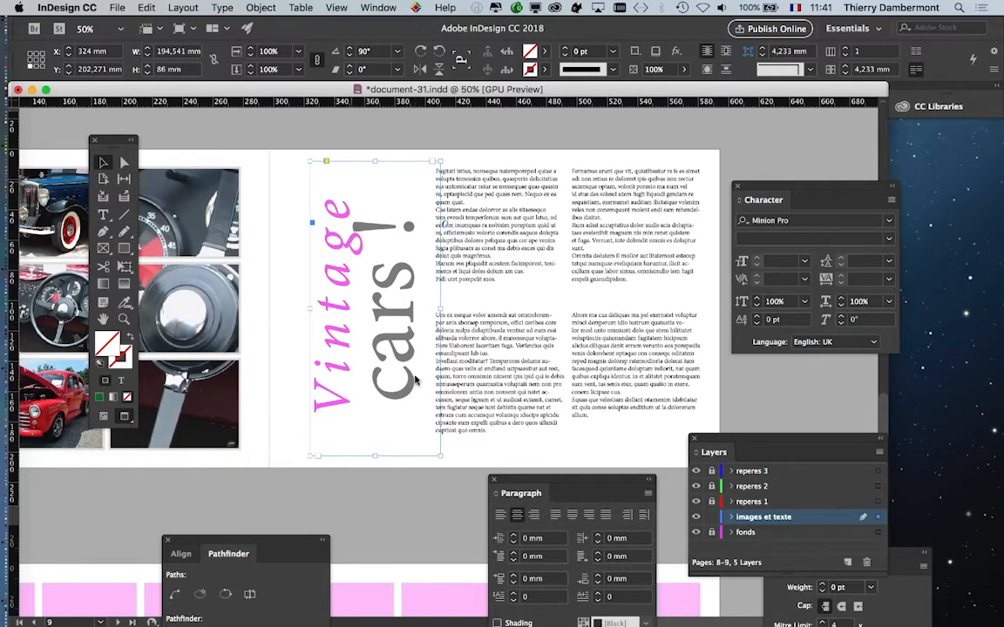
Save the document under the new name document-32.indd in the document-27_Folder
click(117, 7)
click(139, 103)
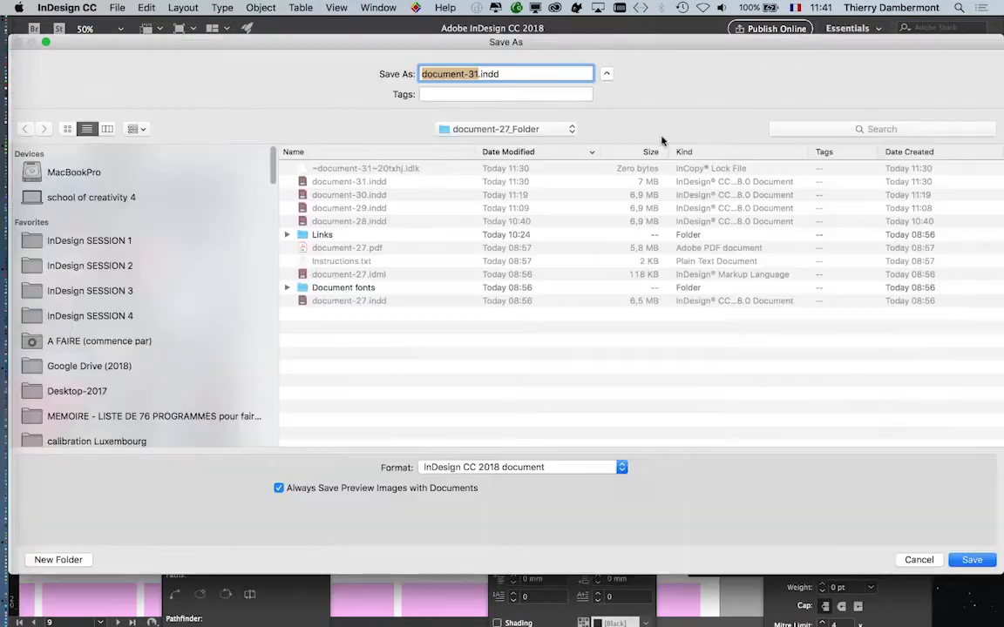
click(485, 74)
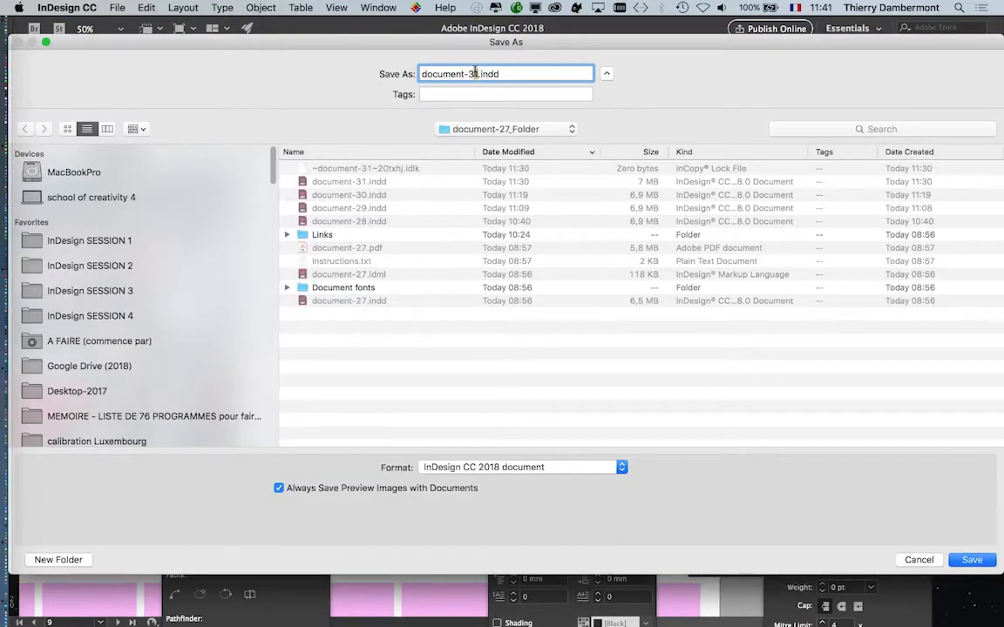
key(BackSpace)
text(2)
key(Return)
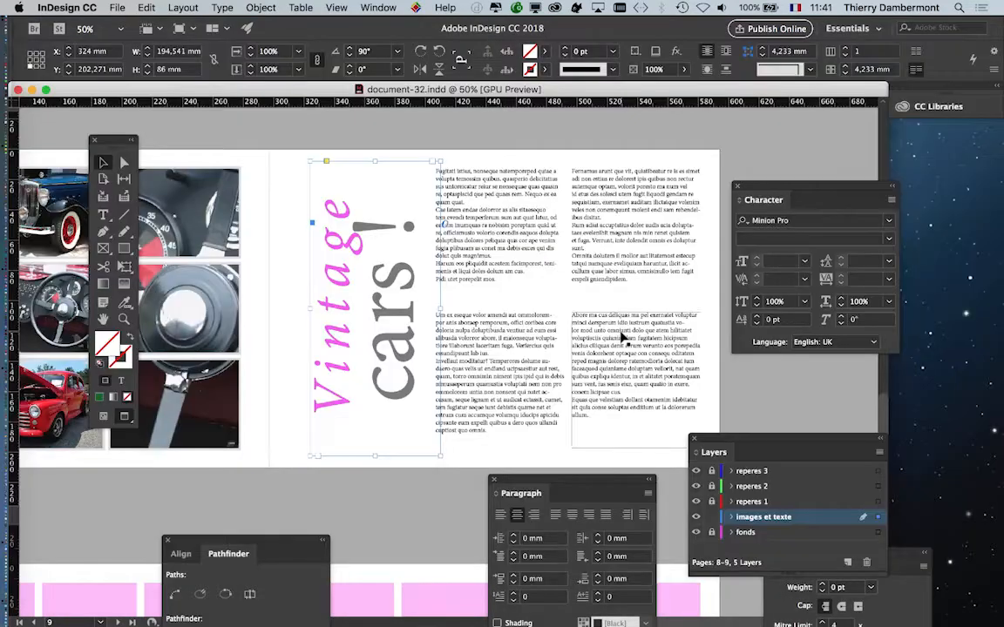
Leave preview mode to show the guides, and make the body text wrap around the bounding box of the "Vintage cars !" title frame
click(215, 141)
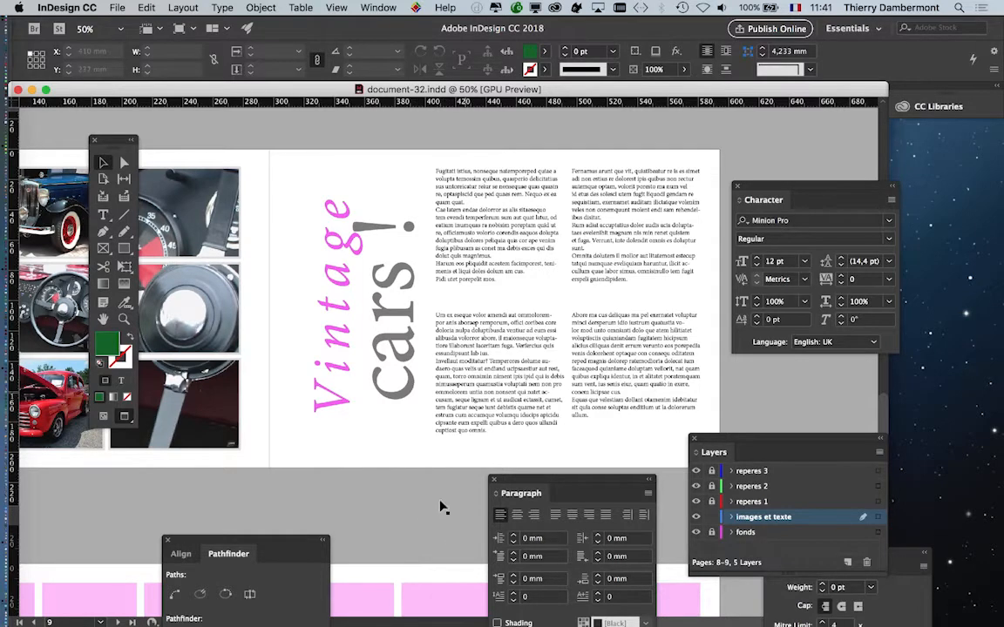
key(w)
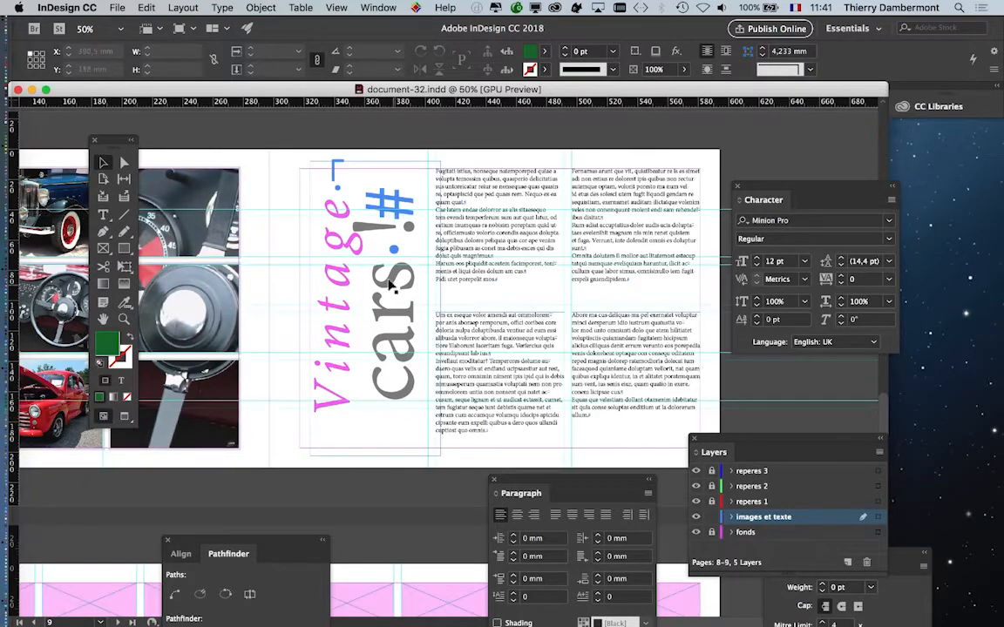
click(379, 6)
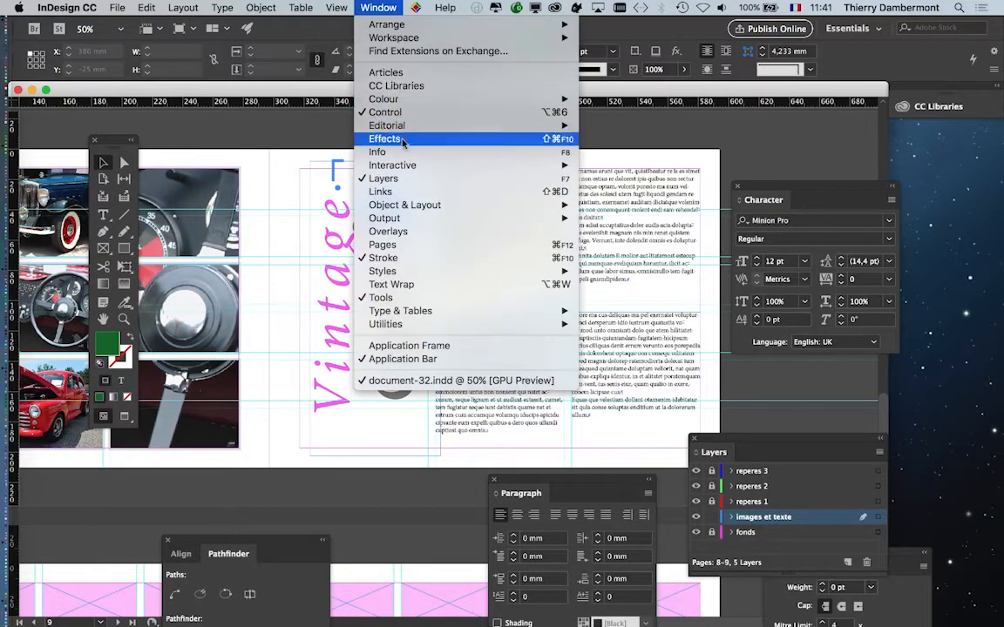
mouse_move(471, 213)
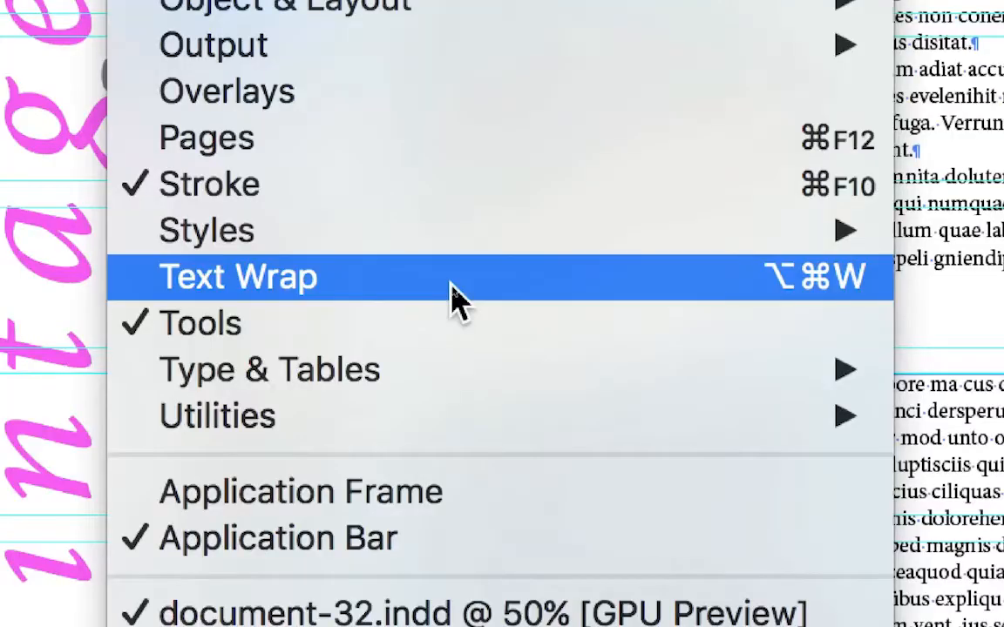
click(458, 301)
drag(490, 246, 544, 188)
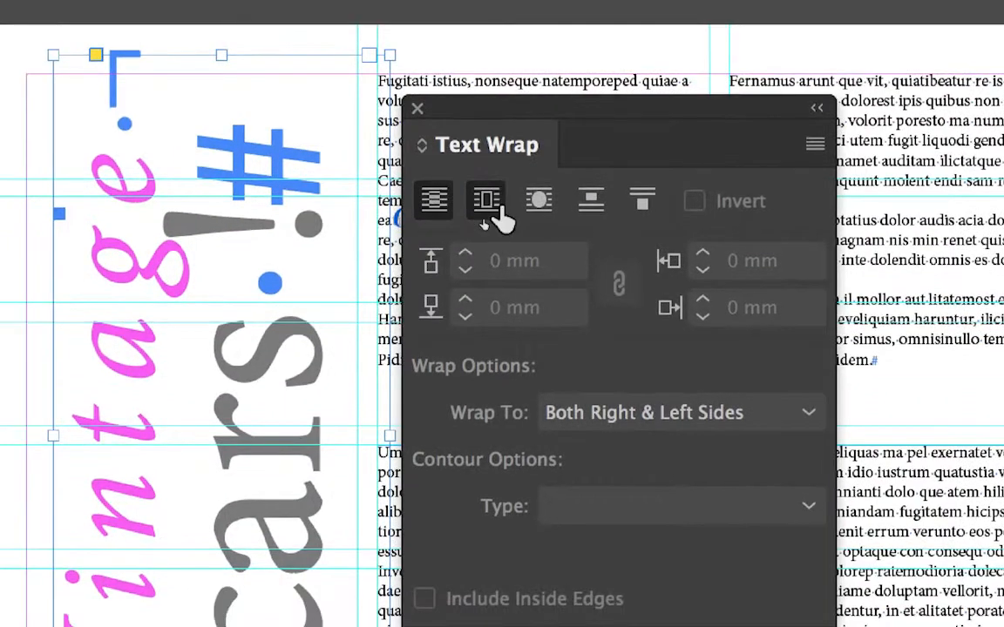
click(537, 257)
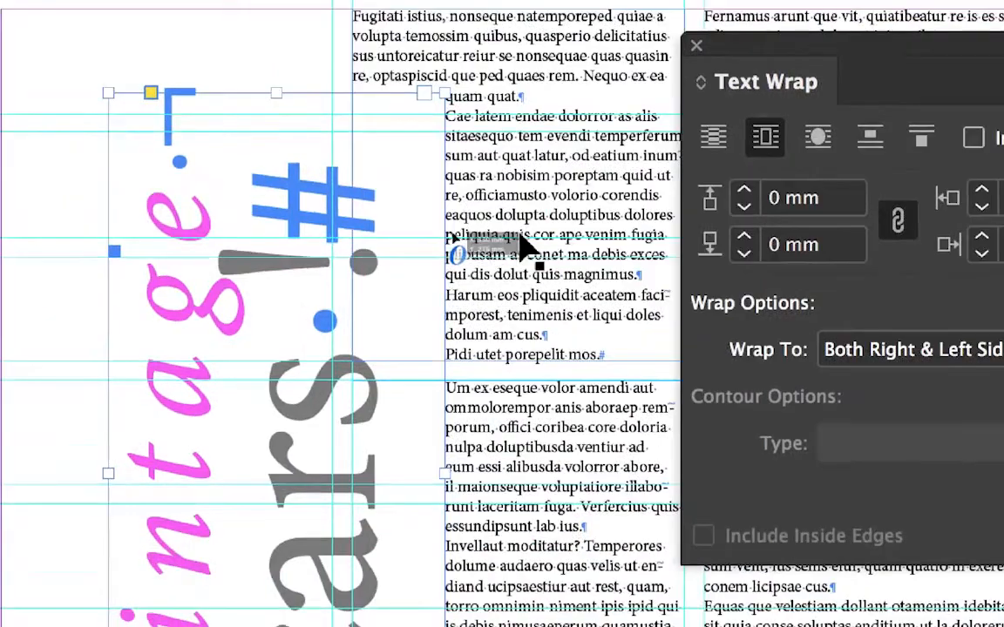
Move the title frame up to about X 333.5 mm and shorten both ends until it is about 156 mm long
drag(520, 237, 327, 0)
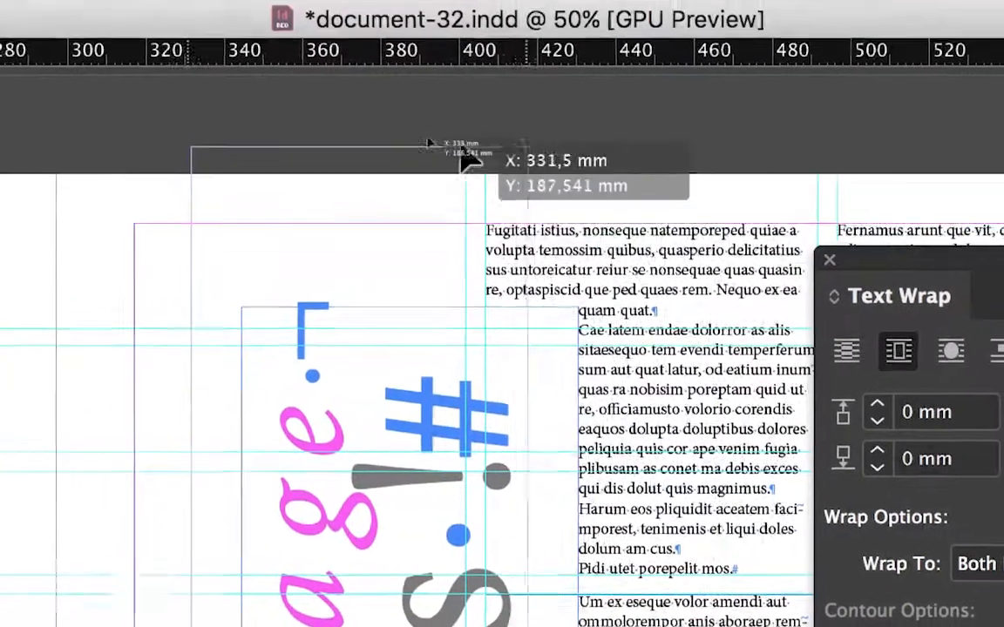
drag(468, 161, 472, 160)
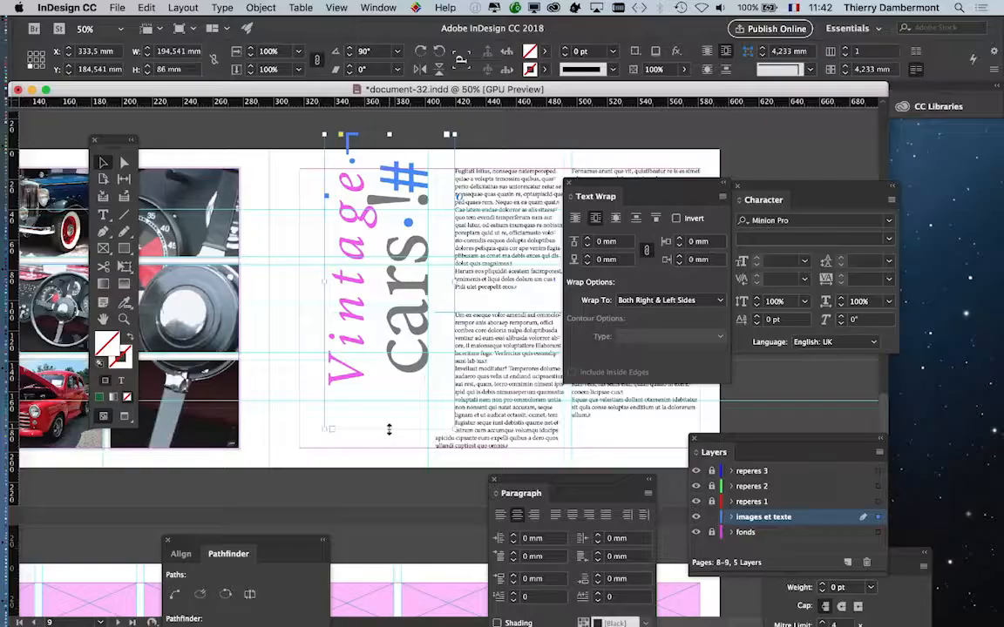
drag(435, 361, 435, 279)
drag(391, 397, 390, 396)
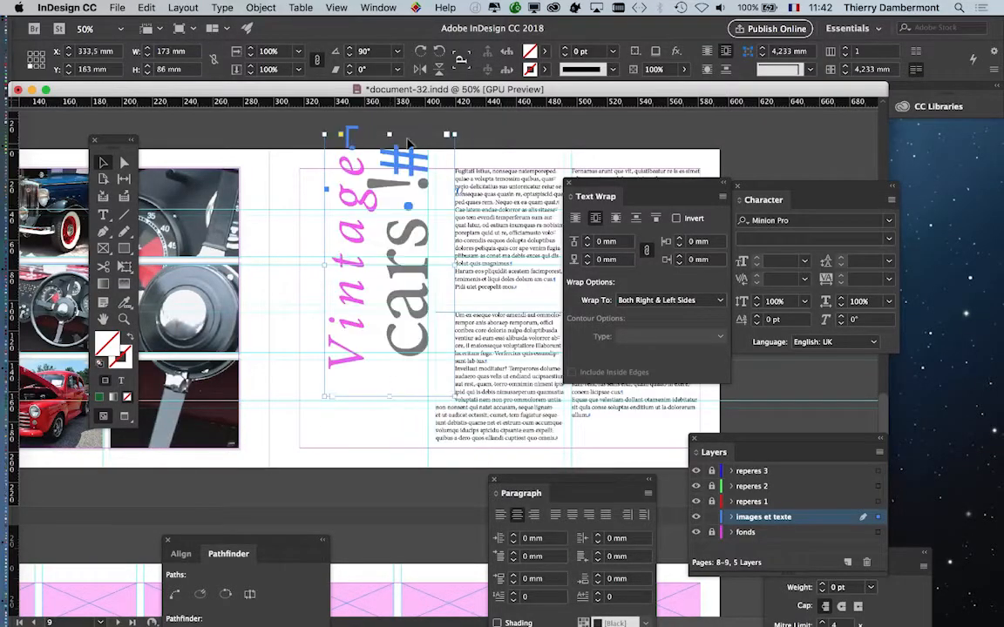
mouse_move(389, 135)
mouse_down()
mouse_move(392, 213)
mouse_move(394, 149)
mouse_up()
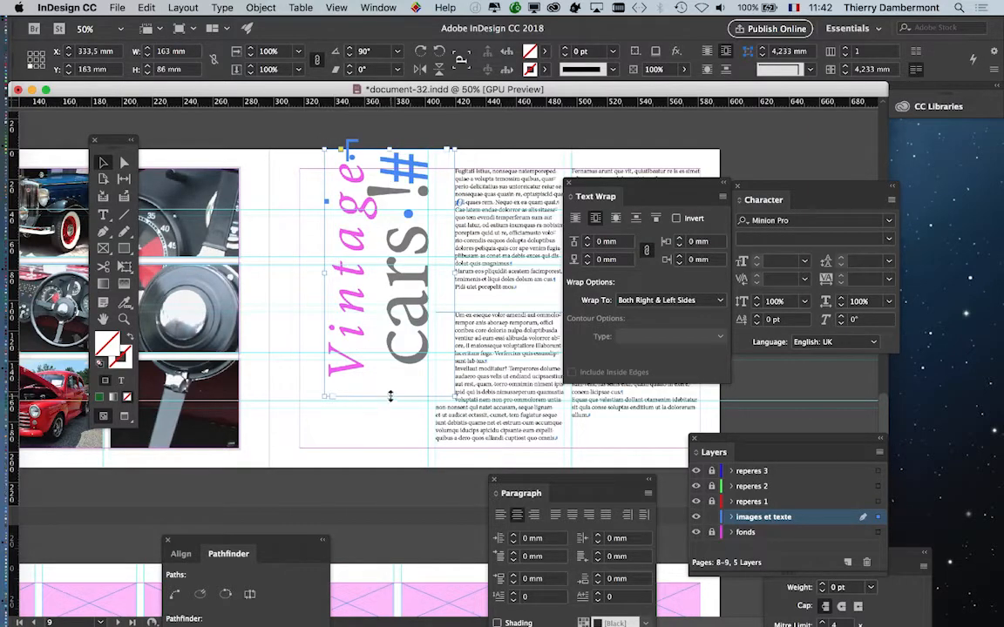
drag(390, 396, 391, 386)
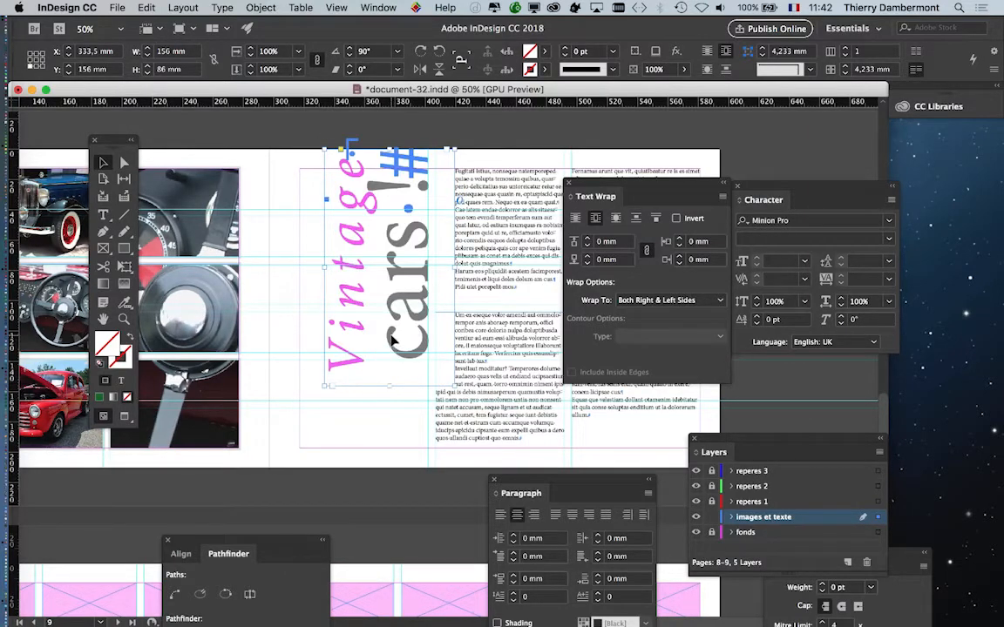
Reposition the title frame at about X 338 mm, Y 183 mm and narrow it towards its letters, keeping the Text Wrap panel clear
drag(392, 341, 402, 394)
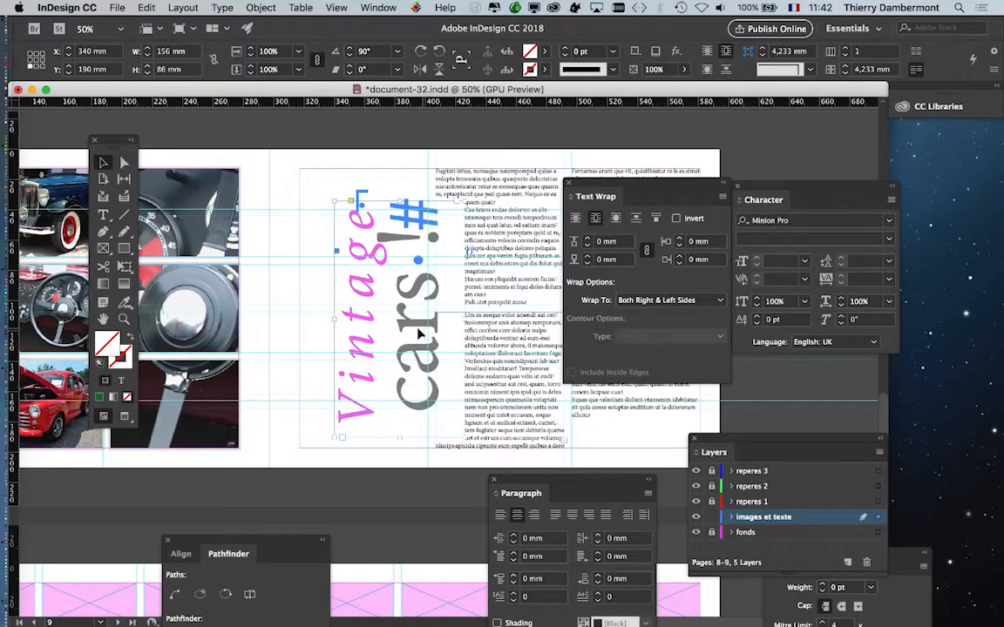
drag(415, 324, 412, 319)
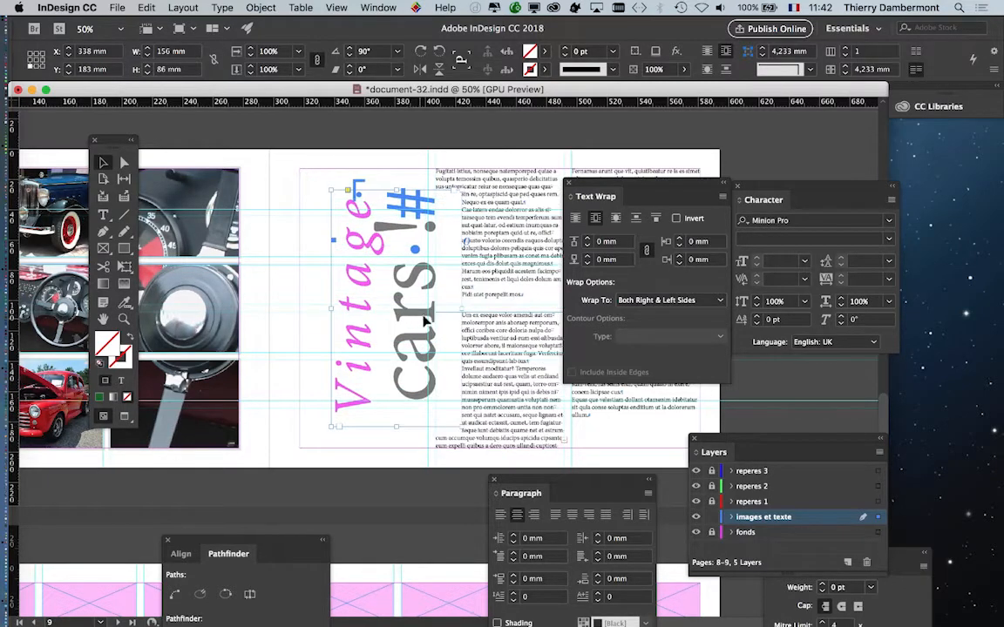
drag(597, 183, 609, 180)
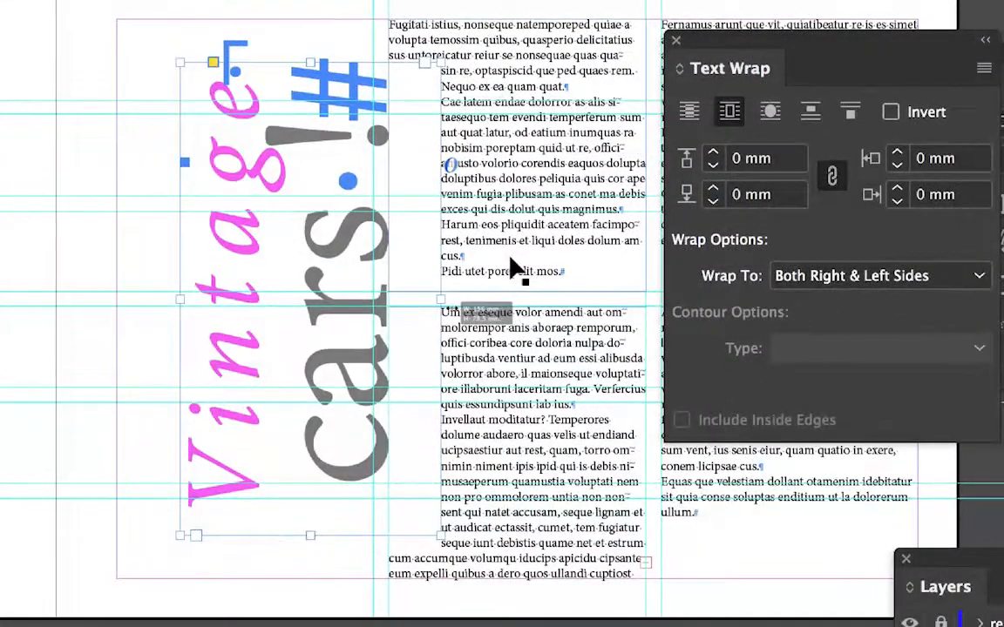
drag(440, 300, 414, 302)
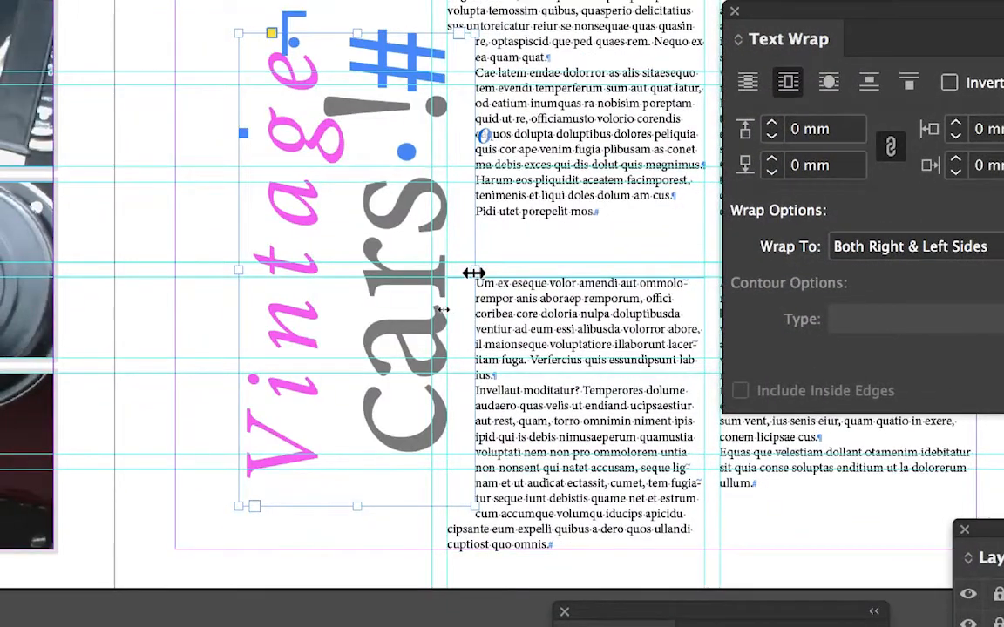
drag(474, 273, 470, 274)
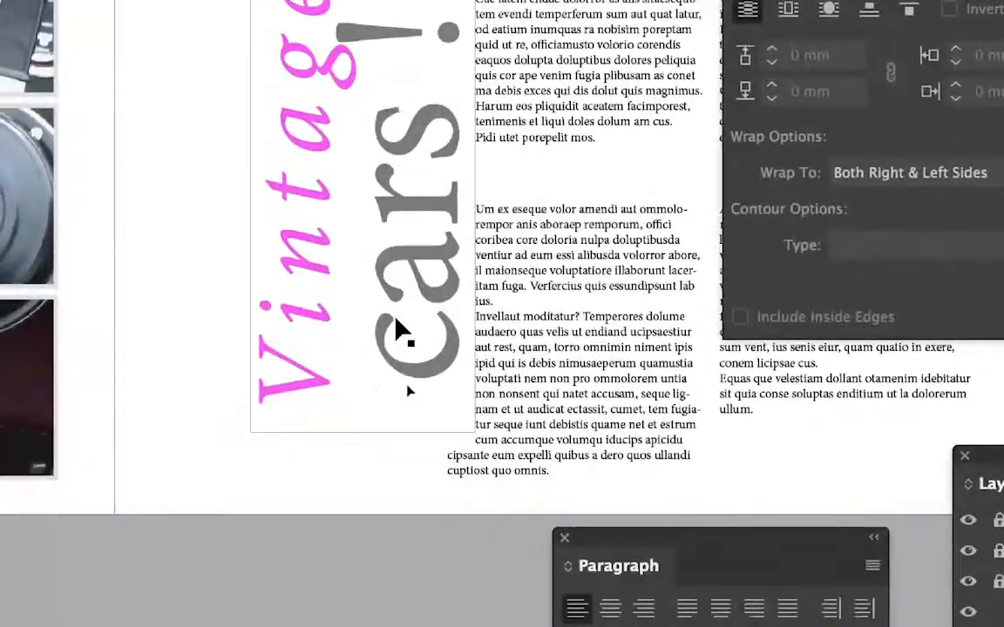
Try to reduce the title frame from its corner without scaling the text, and undo the resize
click(395, 319)
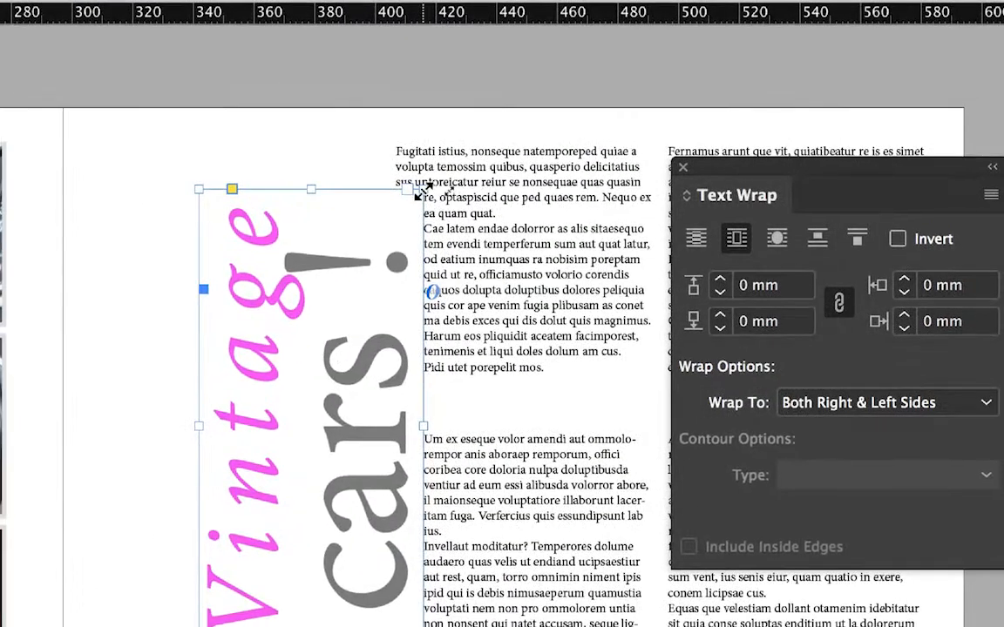
drag(423, 191, 395, 419)
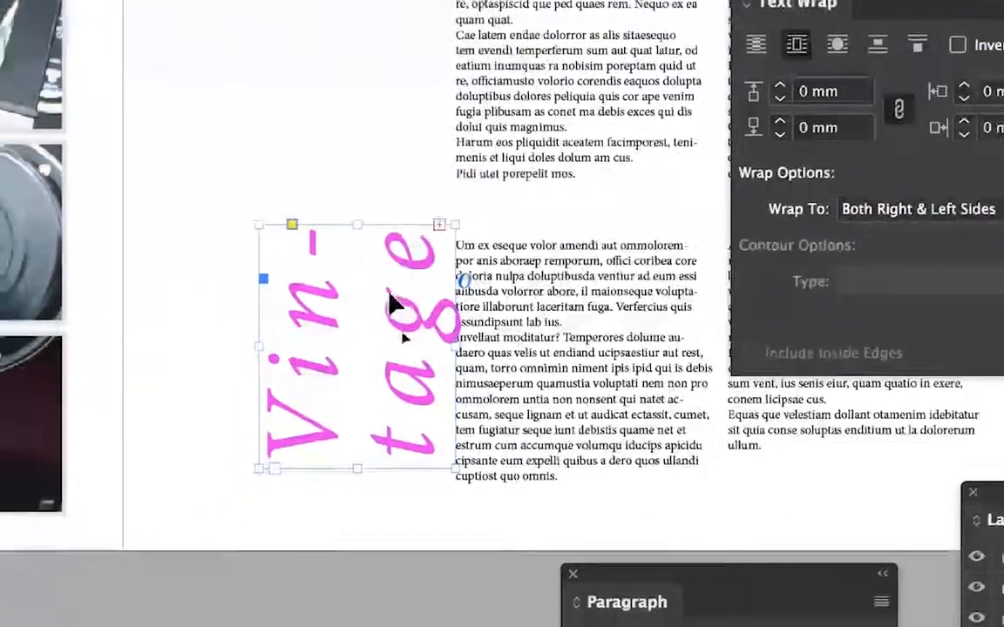
key(super+z)
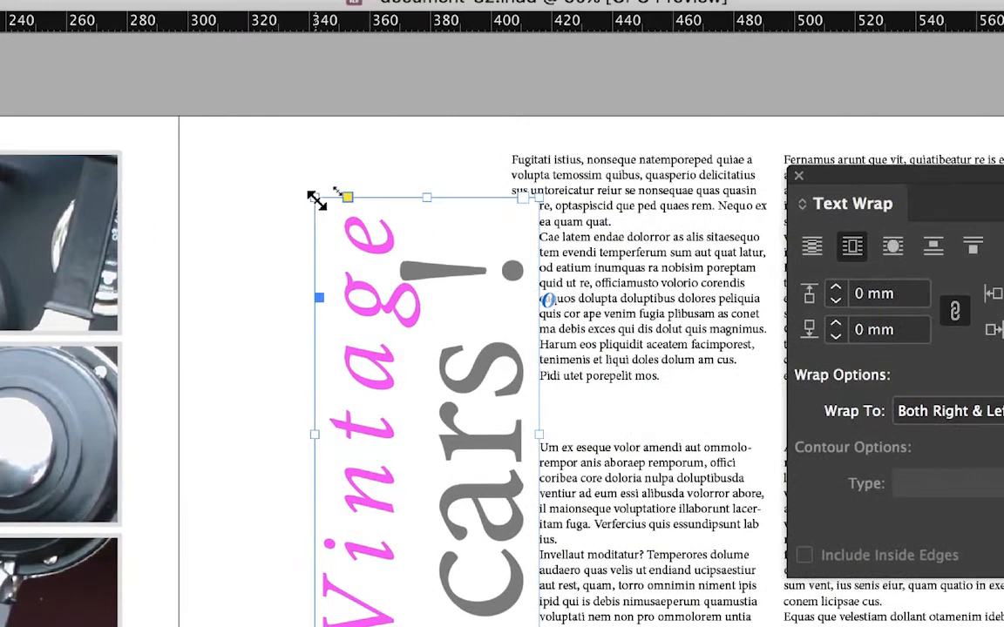
Scale the title frame together with its text, first from the corner and again with the Free Transform tool
drag(316, 199, 338, 241)
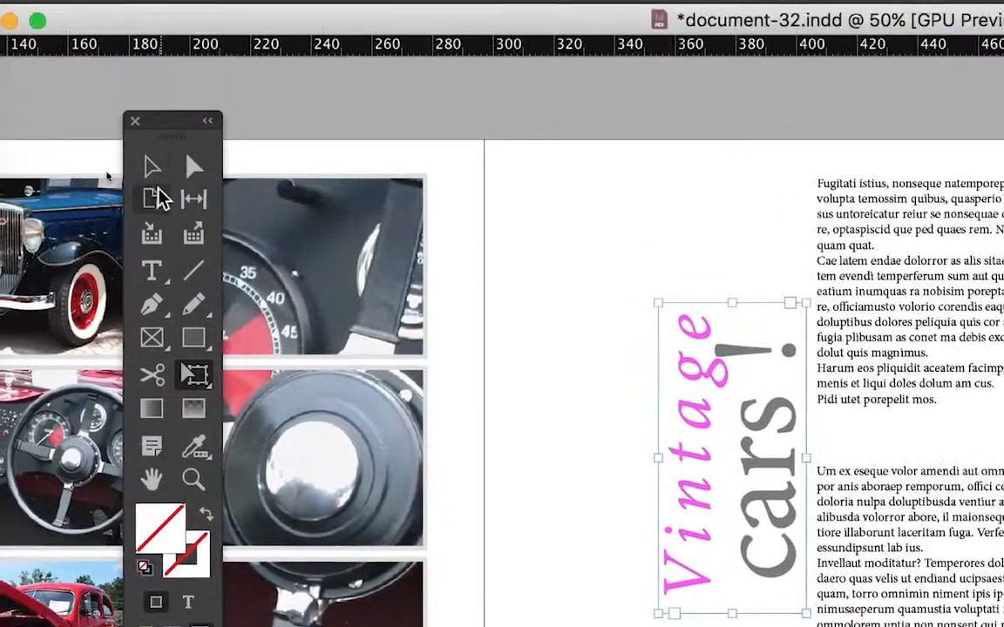
click(133, 118)
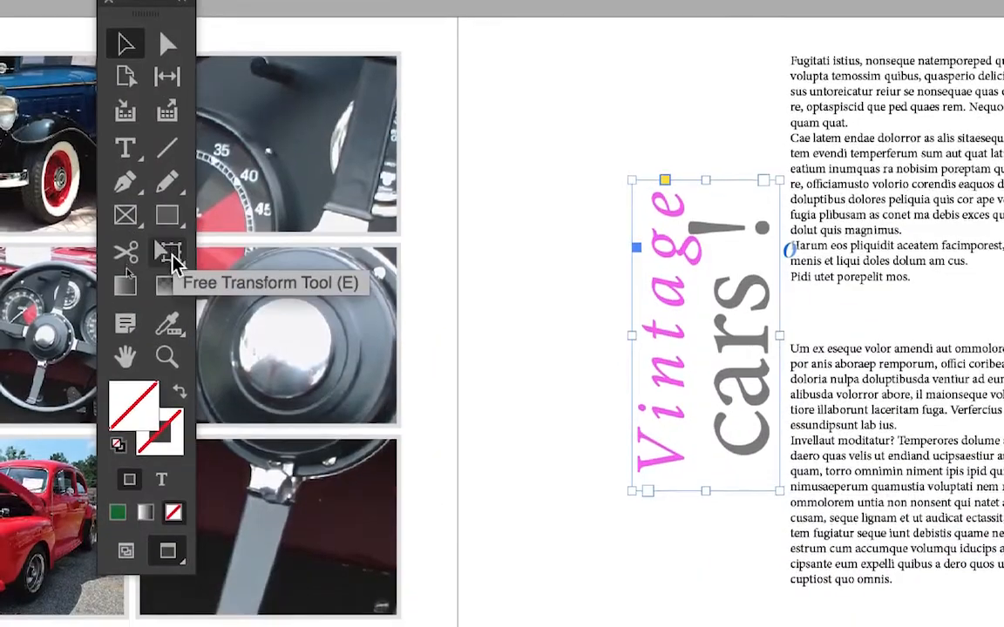
click(172, 253)
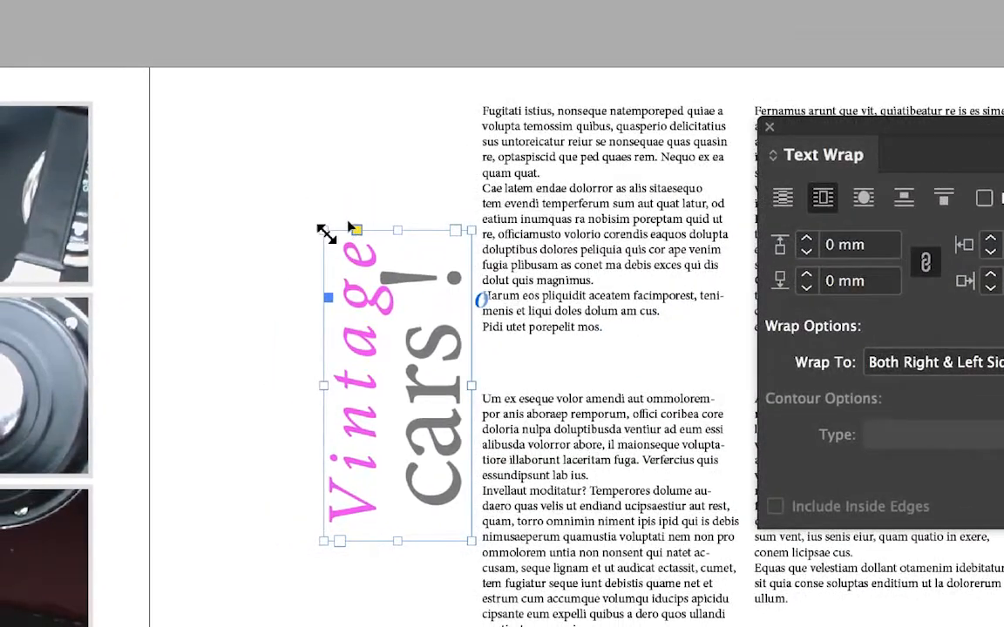
drag(327, 234, 401, 262)
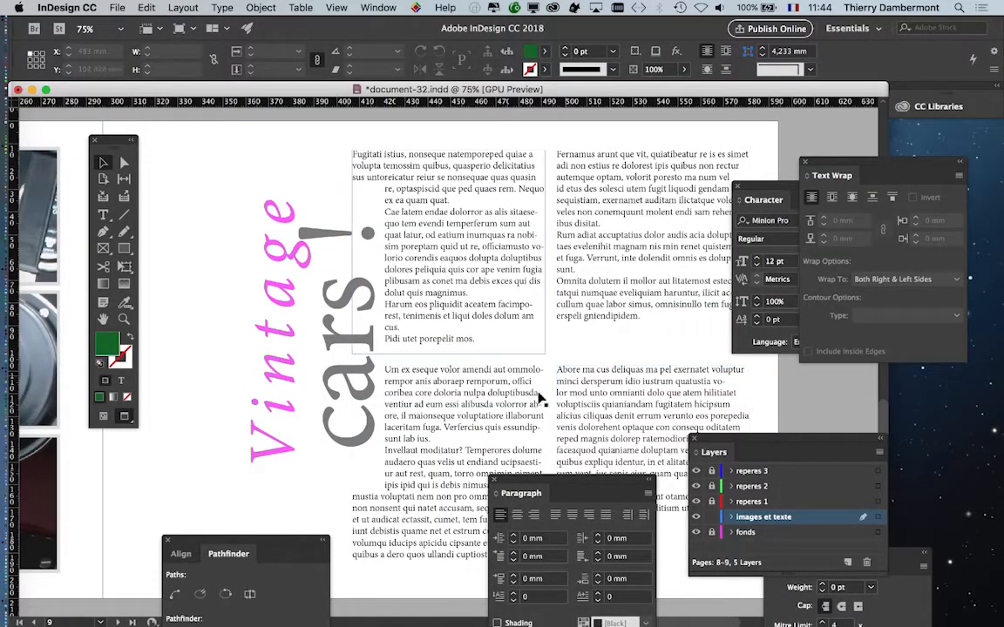
Review the layout of the document's spreads, from the first page through the vintage cars pages to the unfilled grids
scroll(475, 381, down, 5)
scroll(475, 375, down, 1)
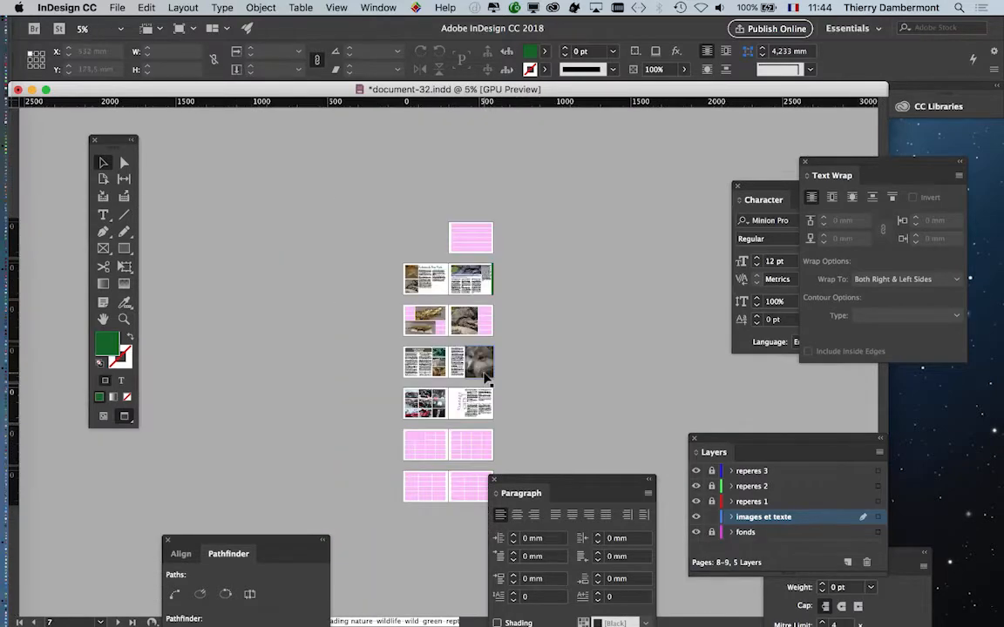
scroll(475, 374, up, 2)
scroll(485, 370, down, 5)
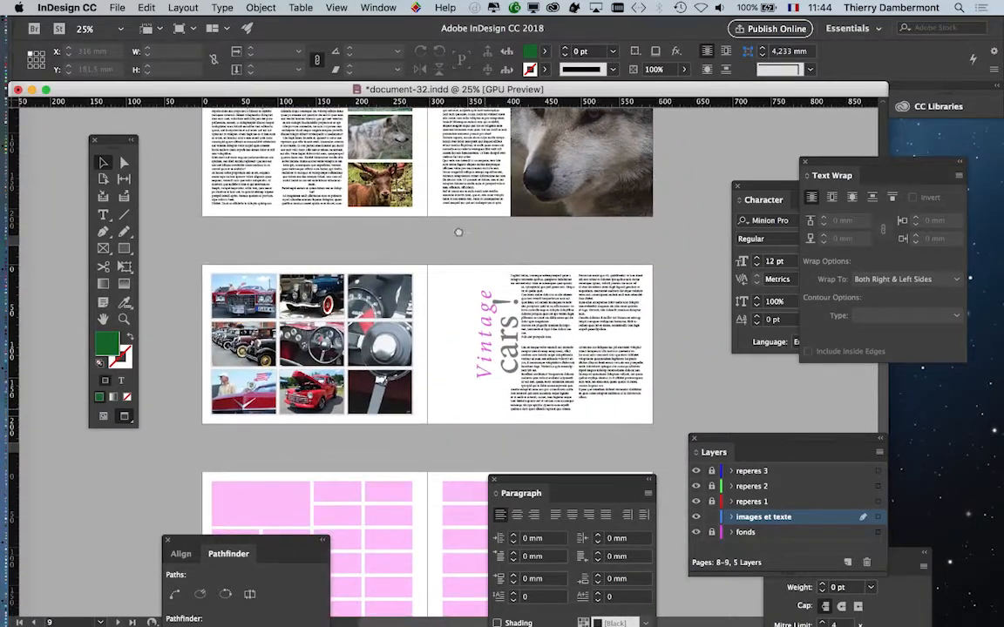
scroll(416, 213, down, 3)
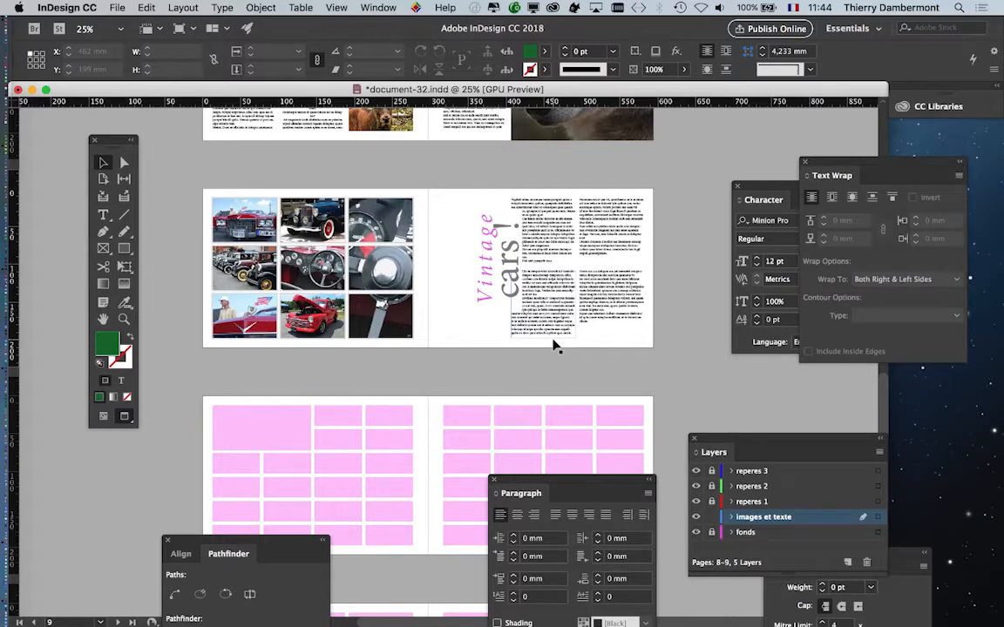
click(115, 7)
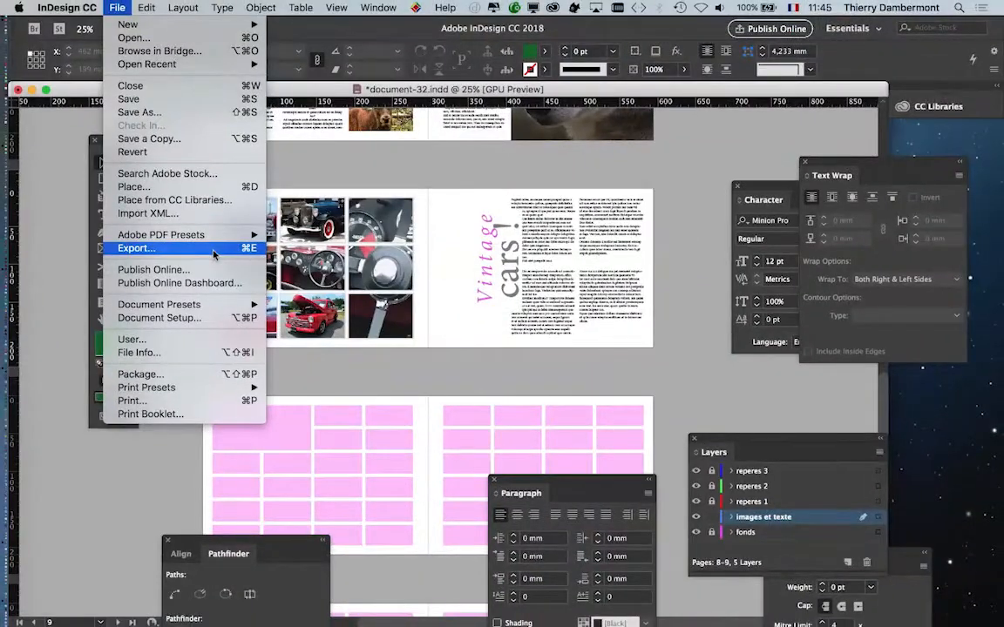
click(590, 178)
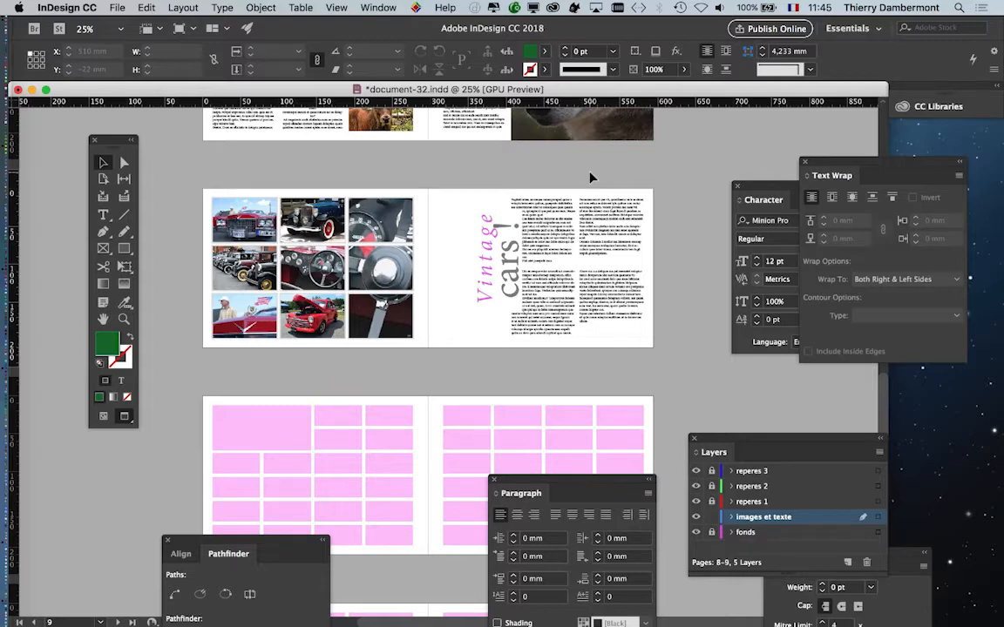
scroll(579, 268, up, 5)
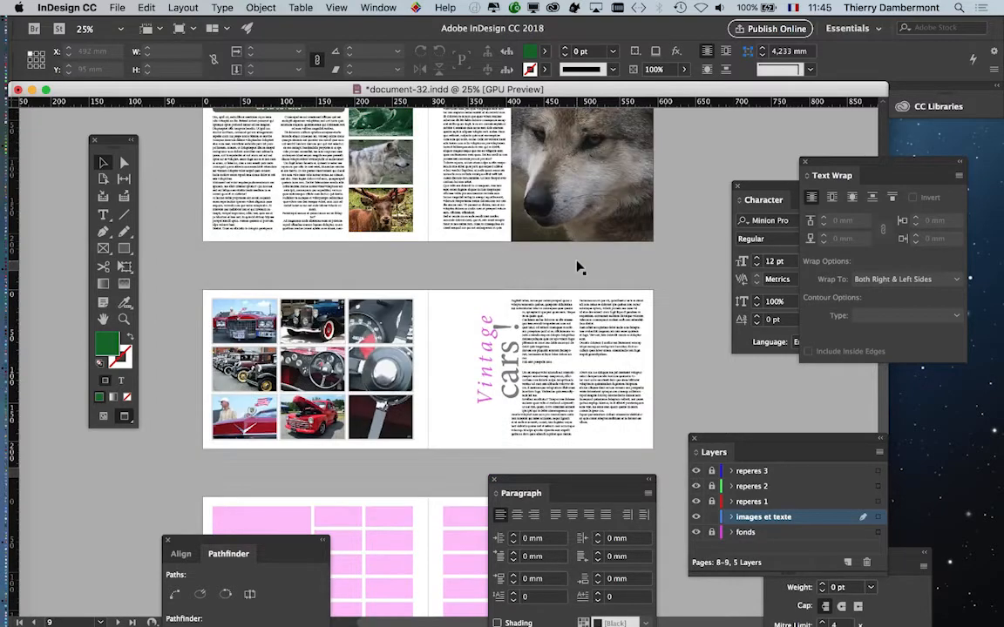
scroll(578, 268, up, 5)
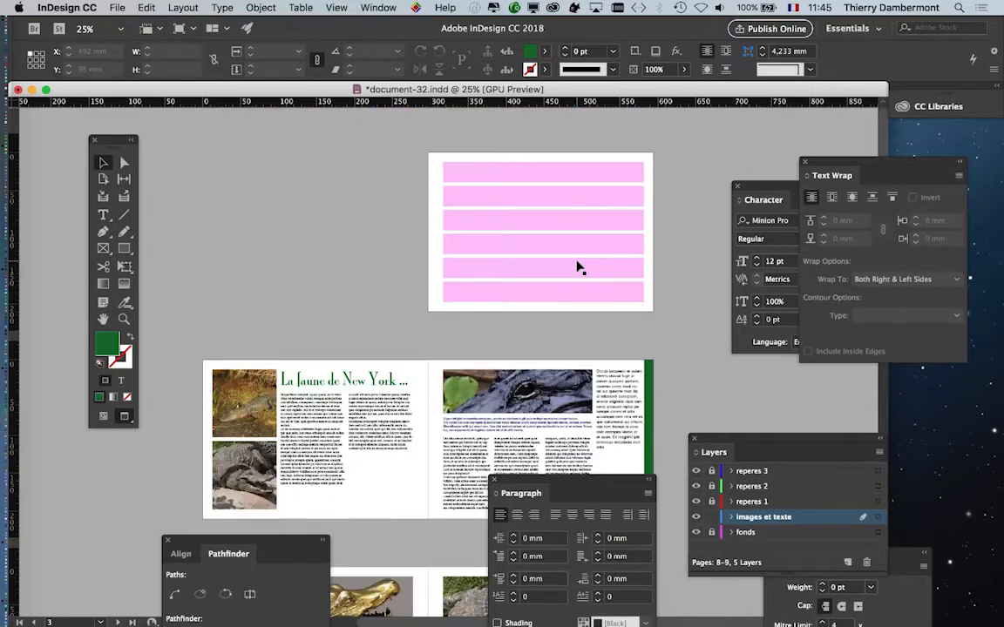
scroll(578, 268, down, 10)
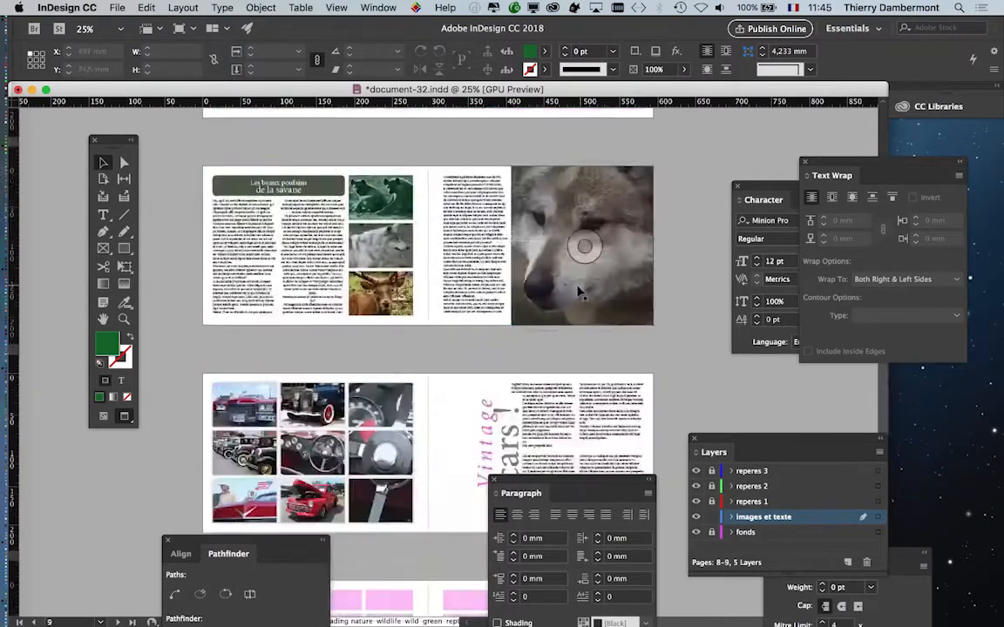
scroll(399, 245, down, 5)
scroll(399, 245, up, 8)
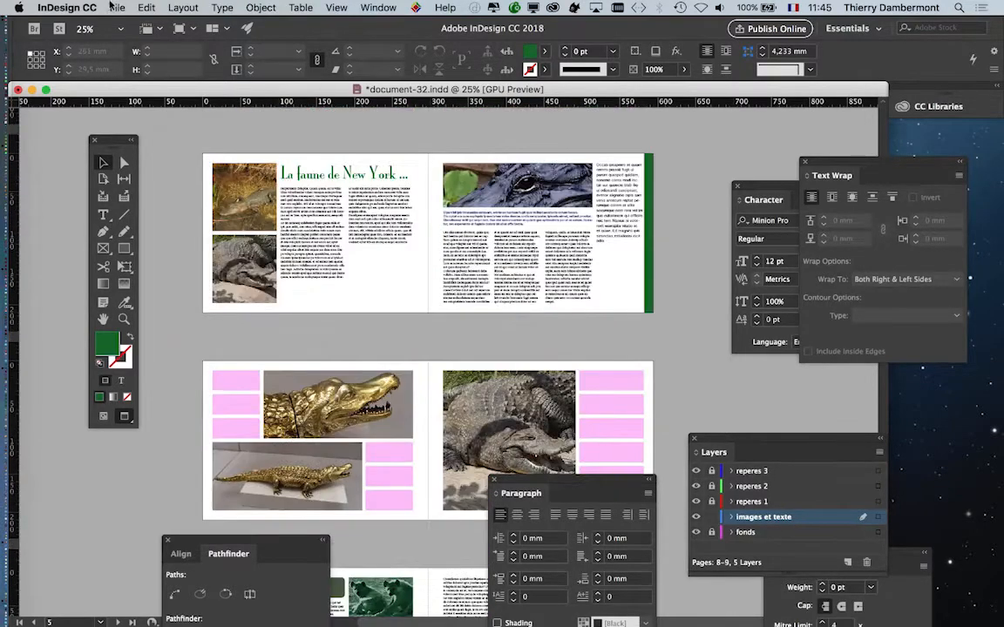
click(113, 7)
click(113, 7)
scroll(545, 215, down, 2)
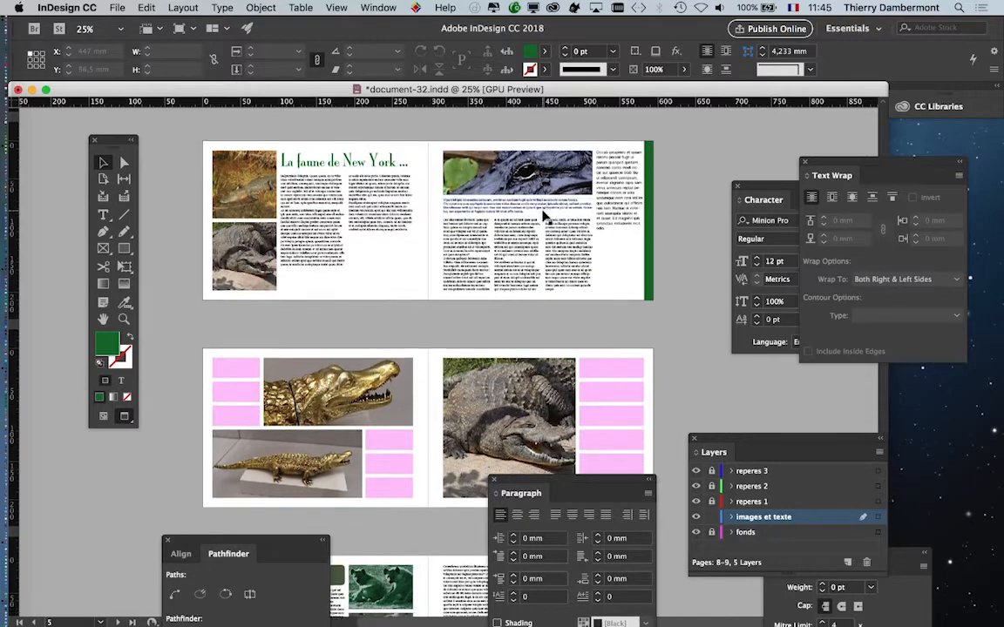